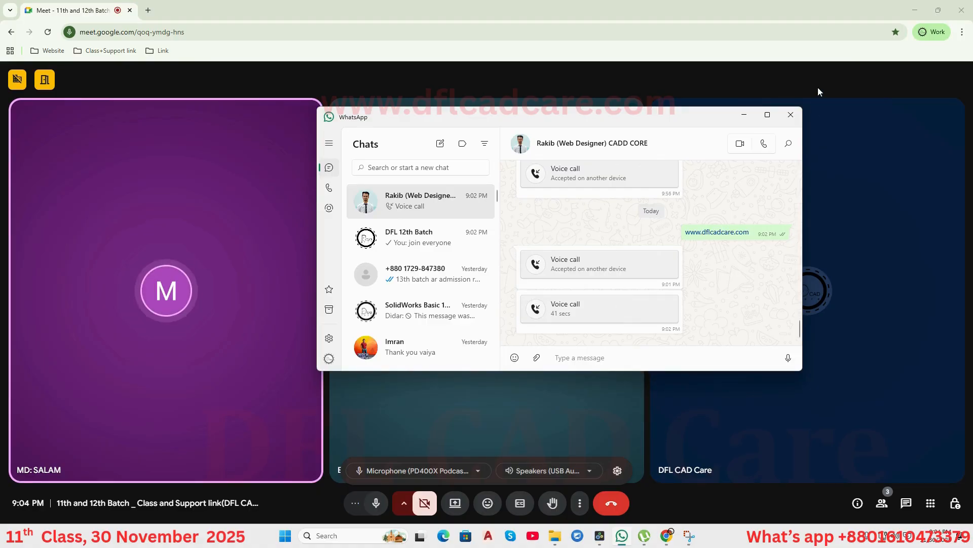
Put the WhatsApp window away, present the entire Screen 1 in the meeting, and hide the sharing notice.
left_click(744, 115)
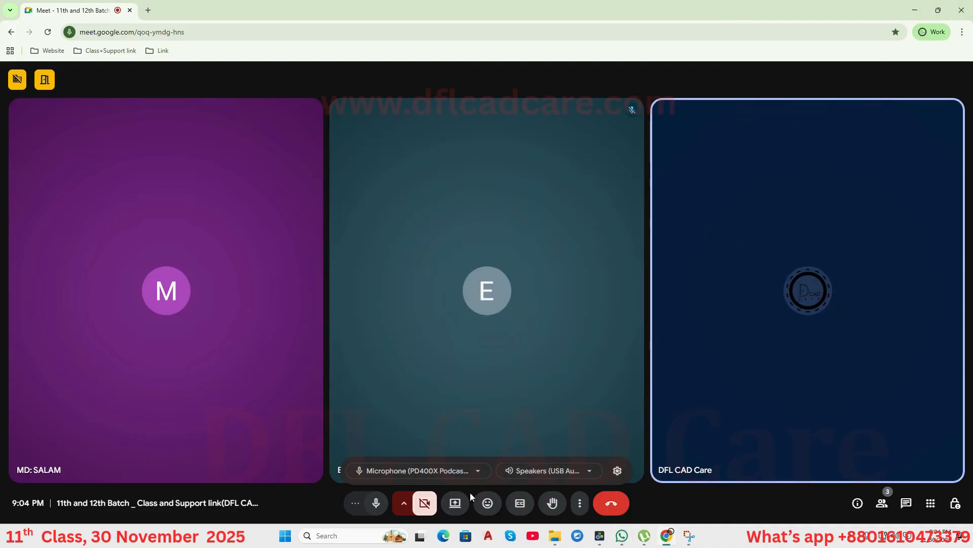
left_click(455, 503)
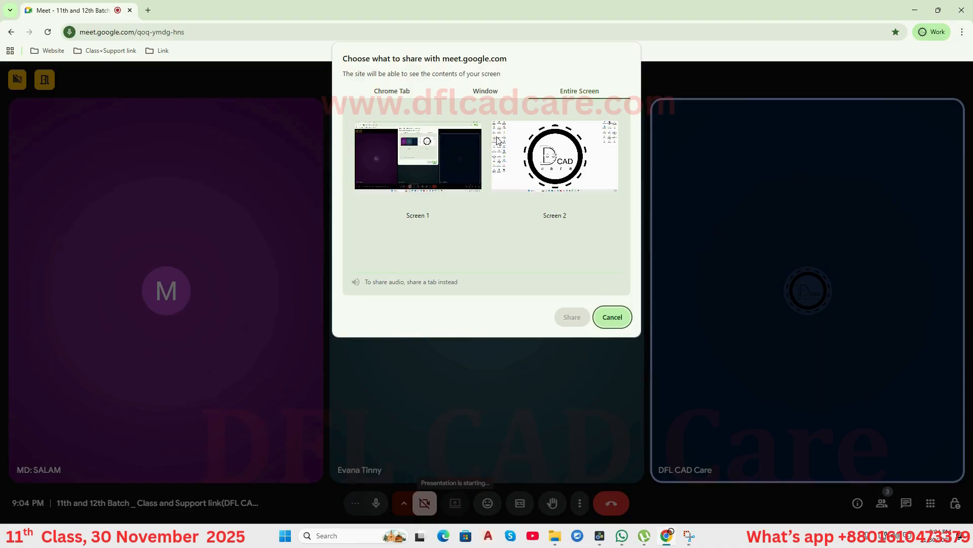
left_click(473, 154)
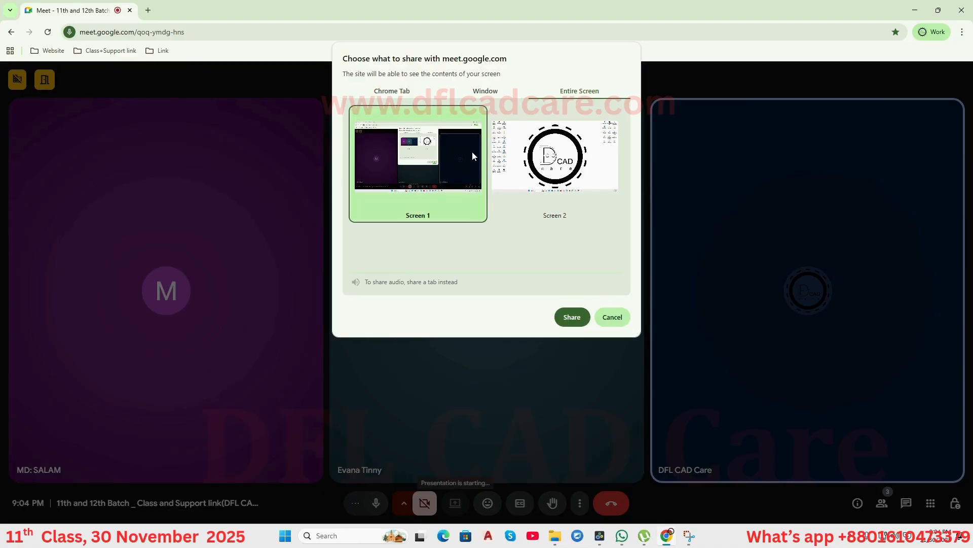
left_click(586, 320)
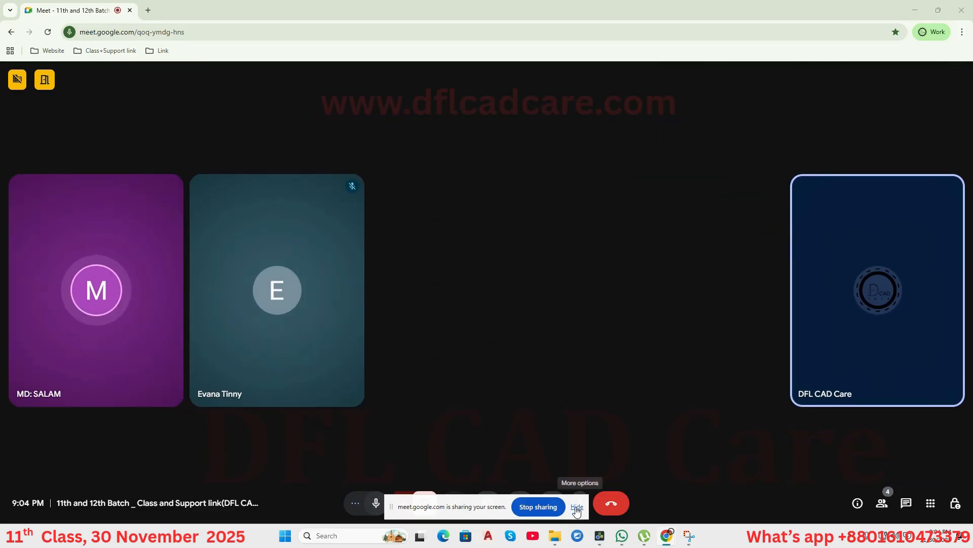
left_click(577, 507)
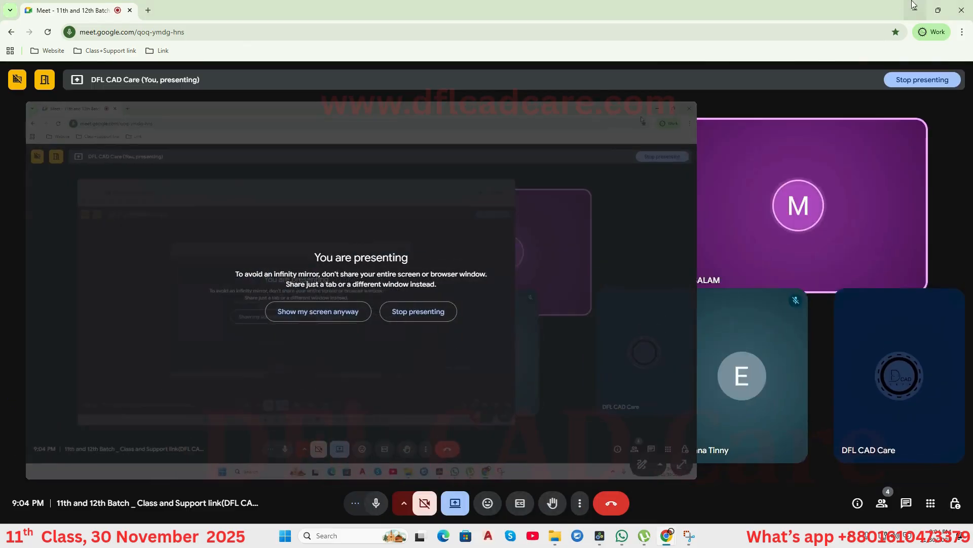
Clear the desktop by minimizing the browser and File Explorer and dismissing the AORUS App Center and iVCam update windows.
left_click(914, 6)
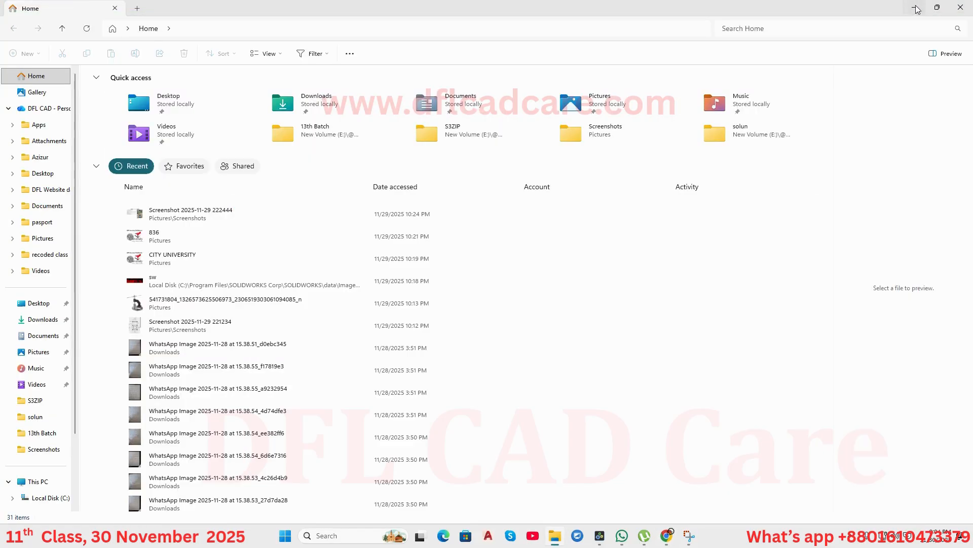
left_click(918, 9)
left_click(678, 120)
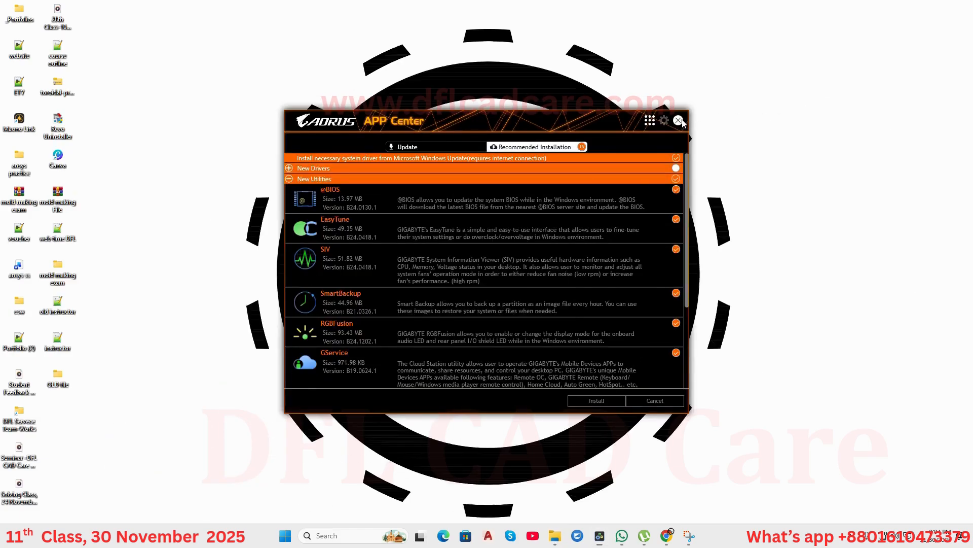
right_click(703, 195)
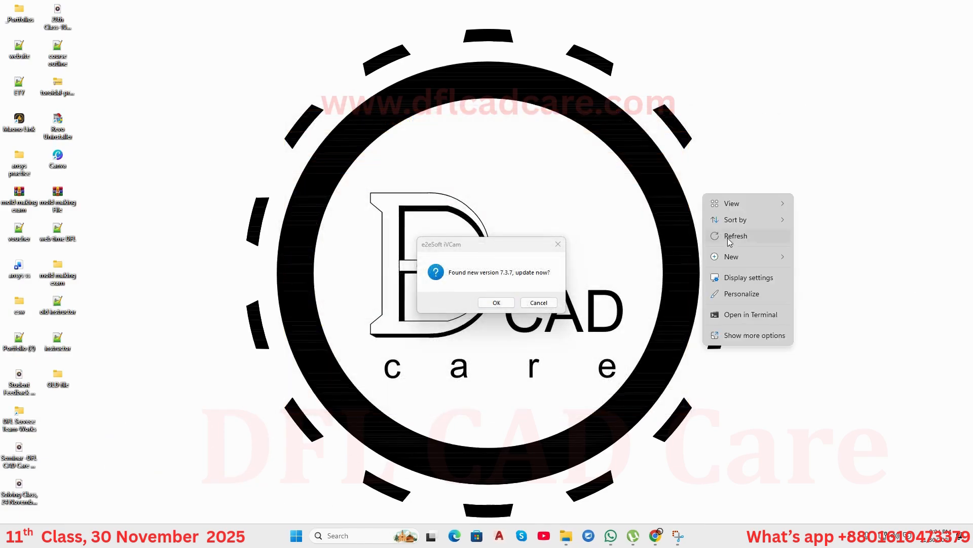
left_click(756, 236)
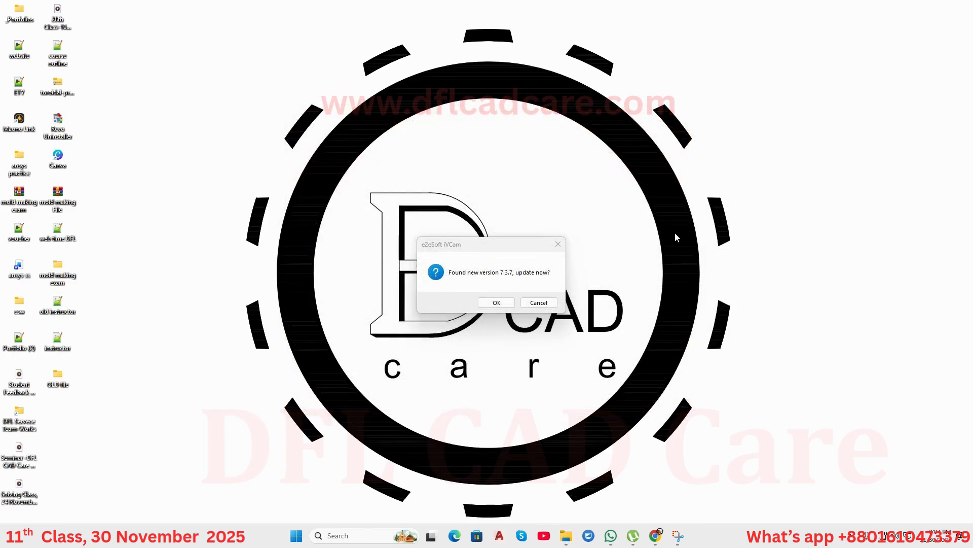
left_click(559, 244)
right_click(628, 205)
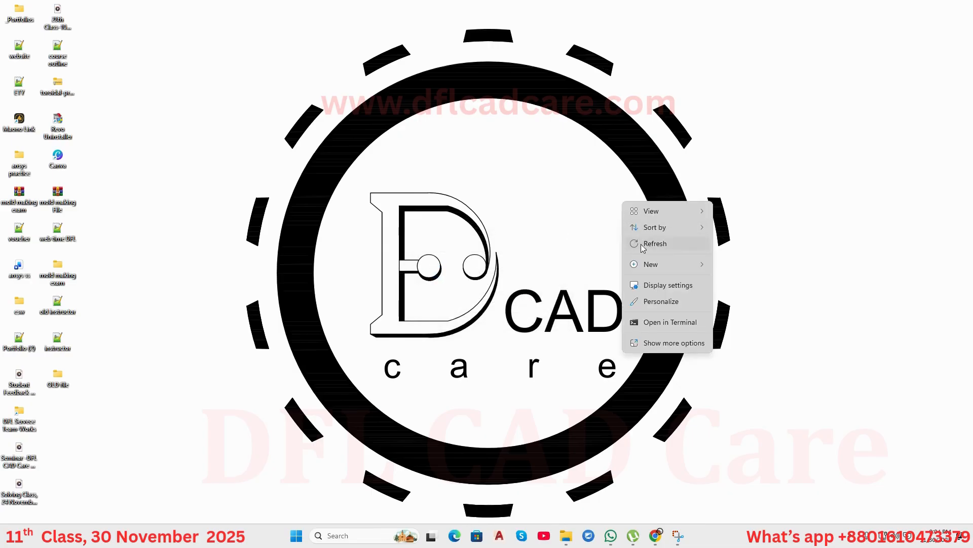
left_click(659, 248)
right_click(806, 243)
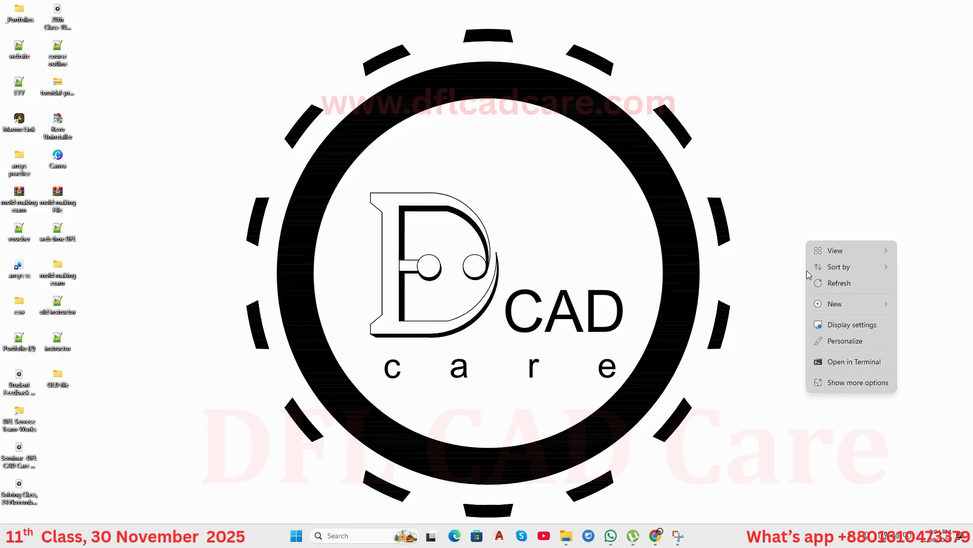
left_click(831, 286)
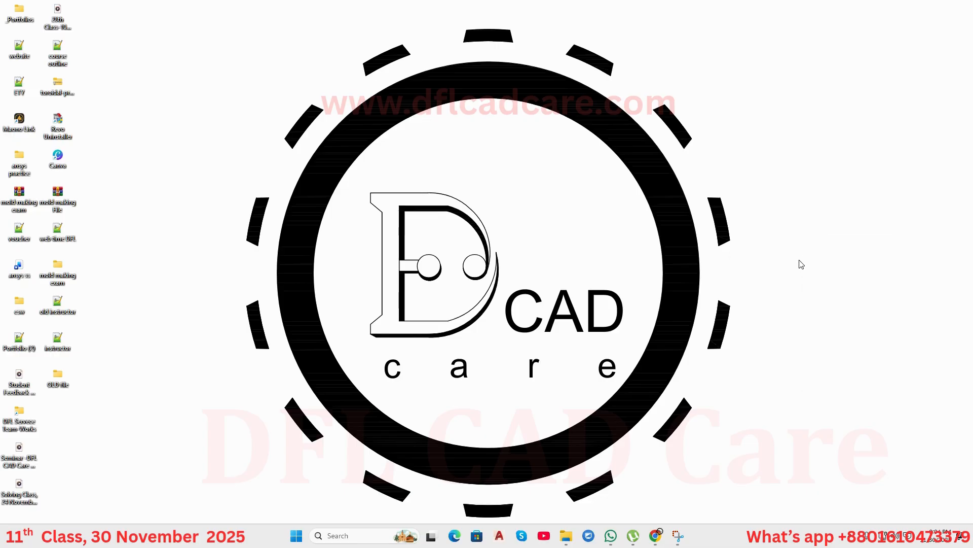
right_click(801, 263)
left_click(829, 303)
Launch SOLIDWORKS 2025 and create a new part document.
left_click(355, 535)
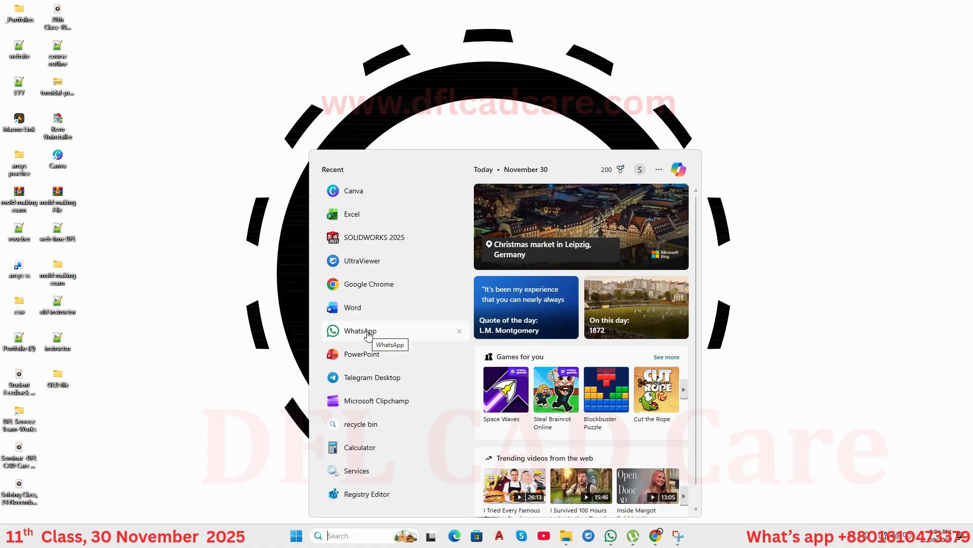
left_click(372, 241)
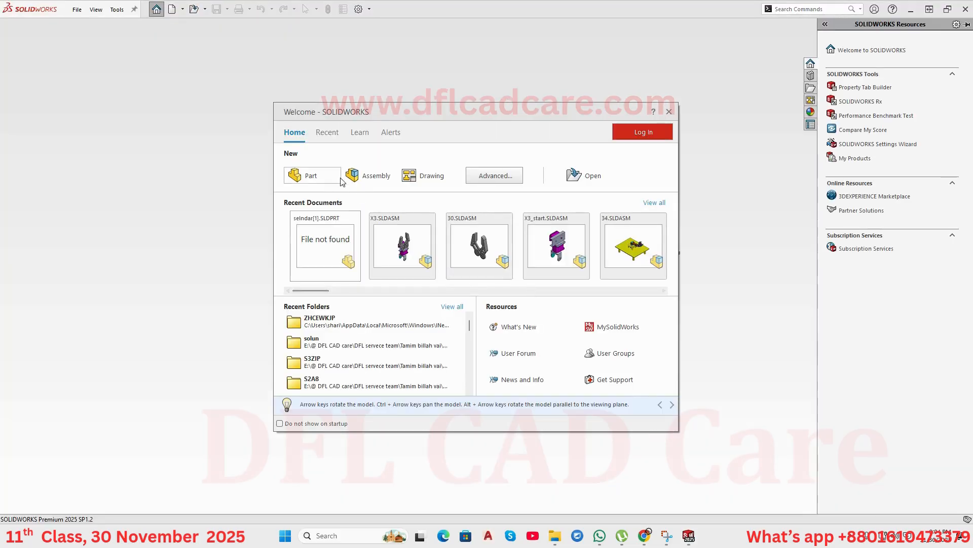
left_click(312, 178)
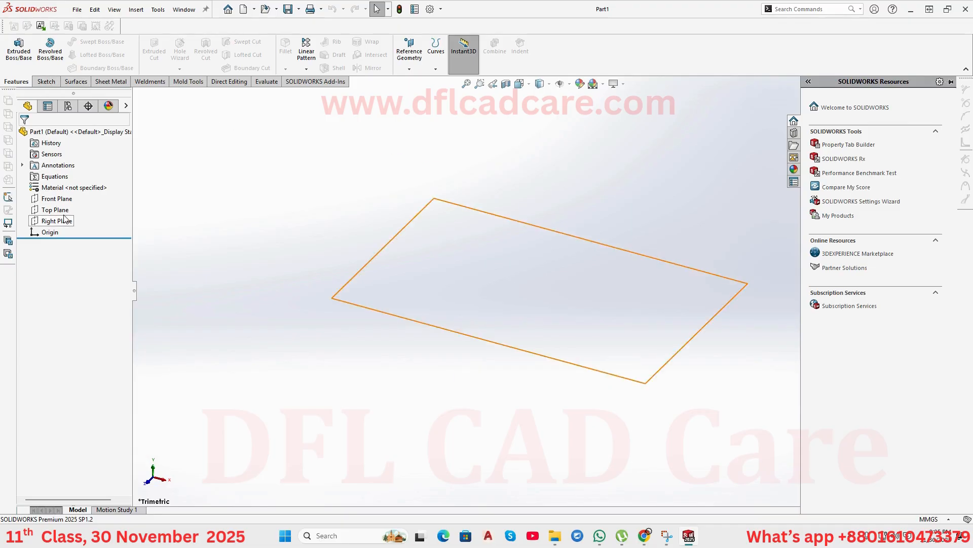
left_click(45, 82)
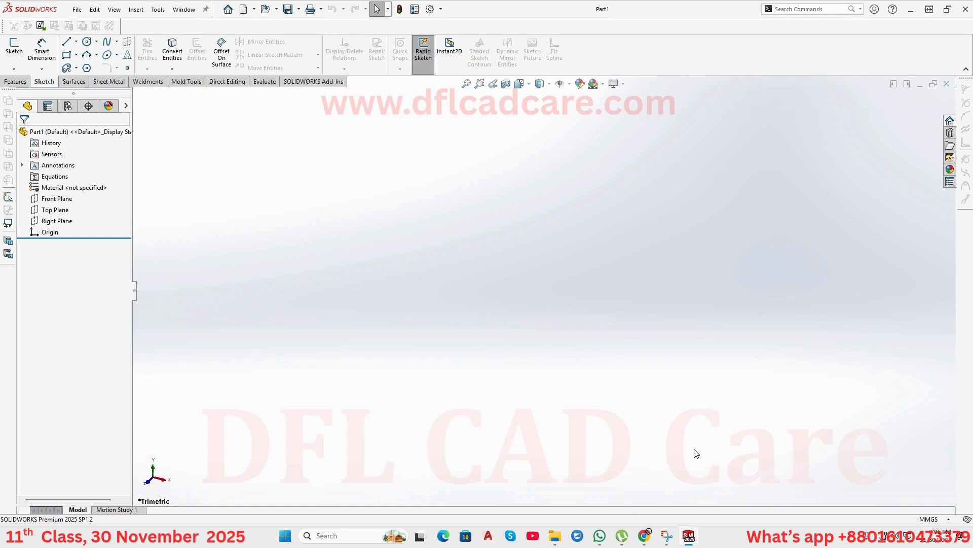
mouse_move(644, 537)
left_click(17, 84)
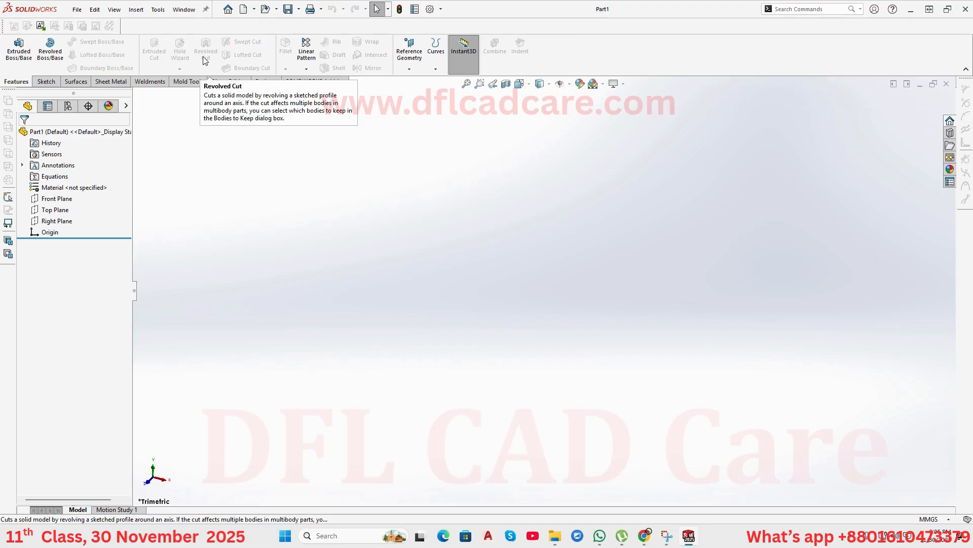
Sketch a corner rectangle on the Front Plane from the origin, about 24 mm wide and 59 mm high.
left_click(62, 199)
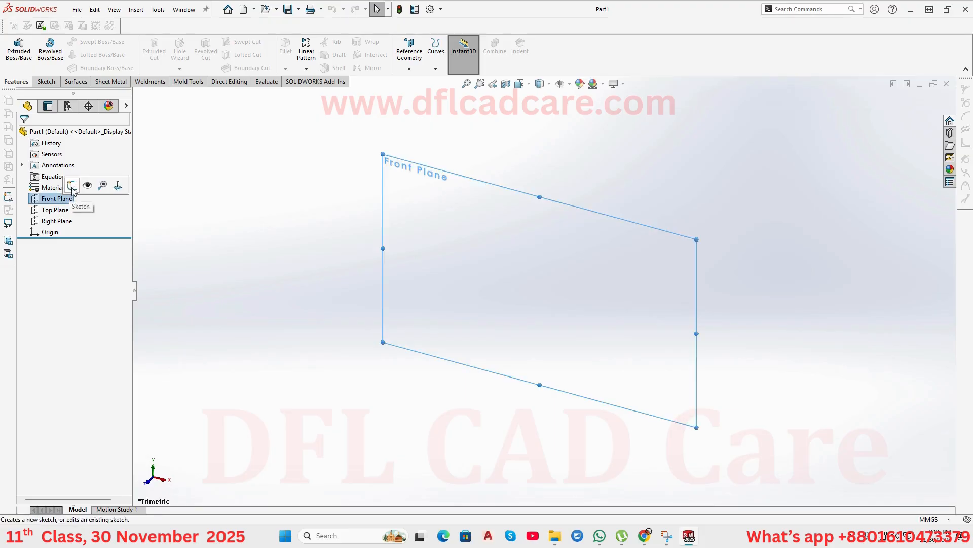
left_click(76, 185)
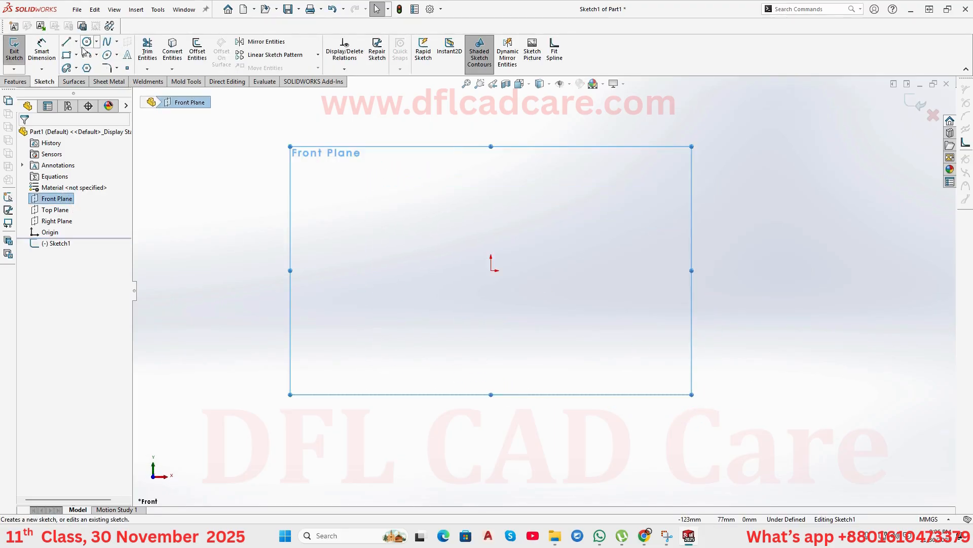
left_click(67, 56)
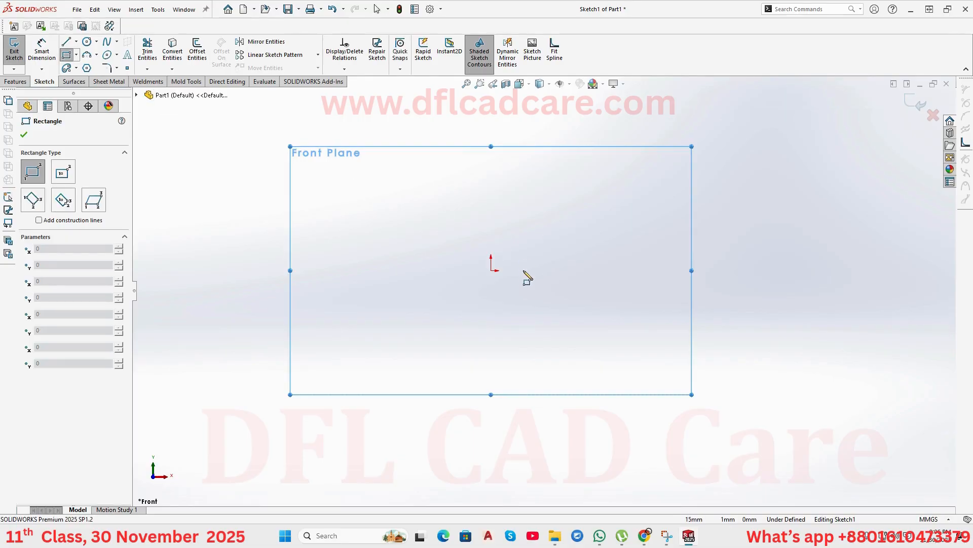
left_click(491, 270)
left_click(544, 137)
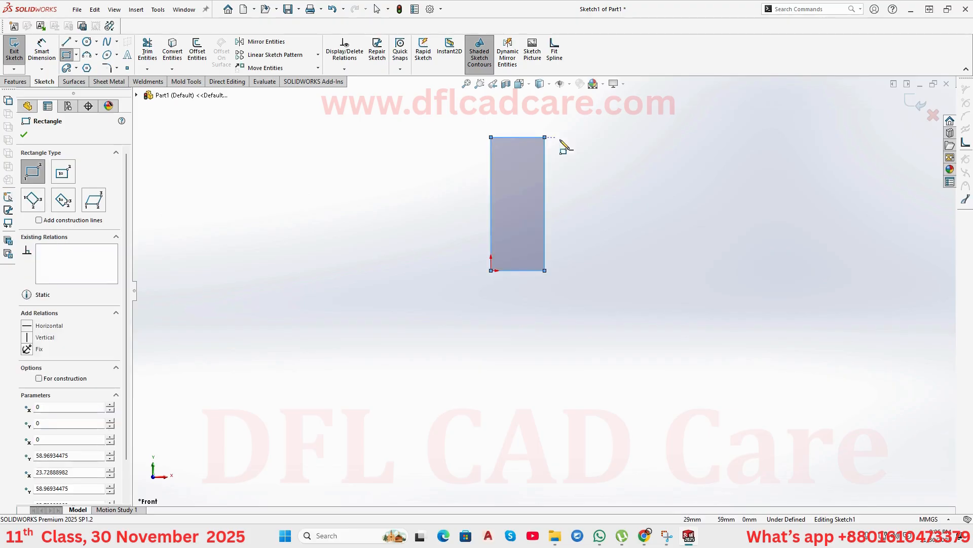
Try to revolve the rectangle 360 degrees about its vertical edge at the origin.
left_click(15, 81)
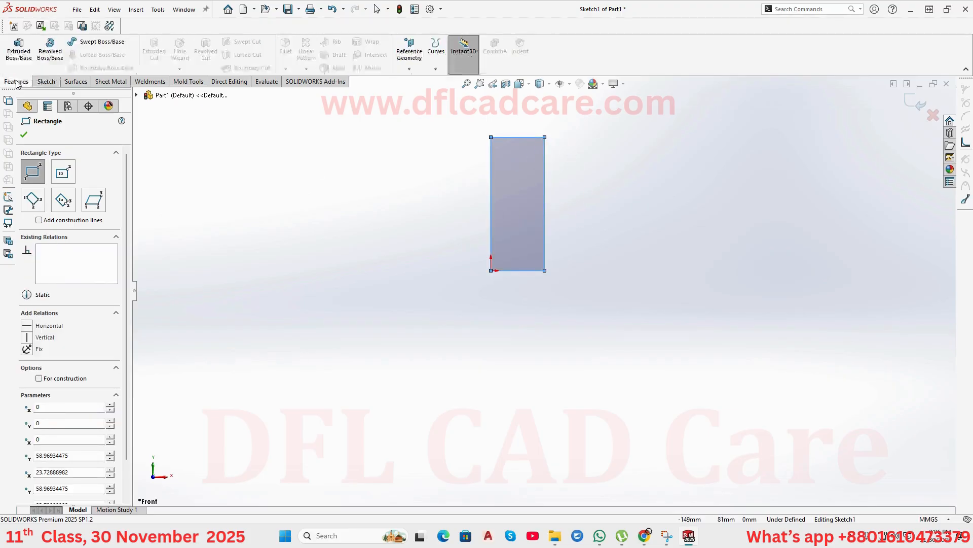
left_click(55, 51)
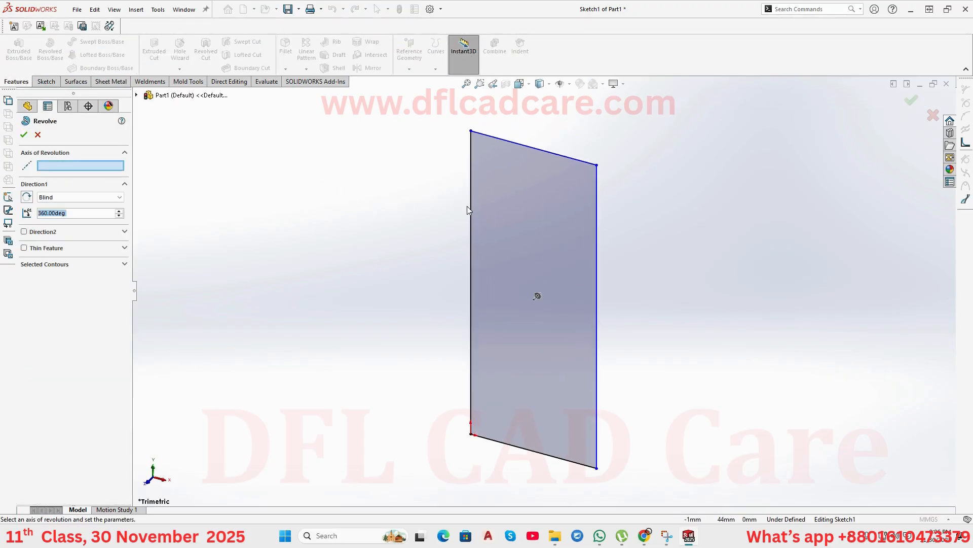
left_click(471, 204)
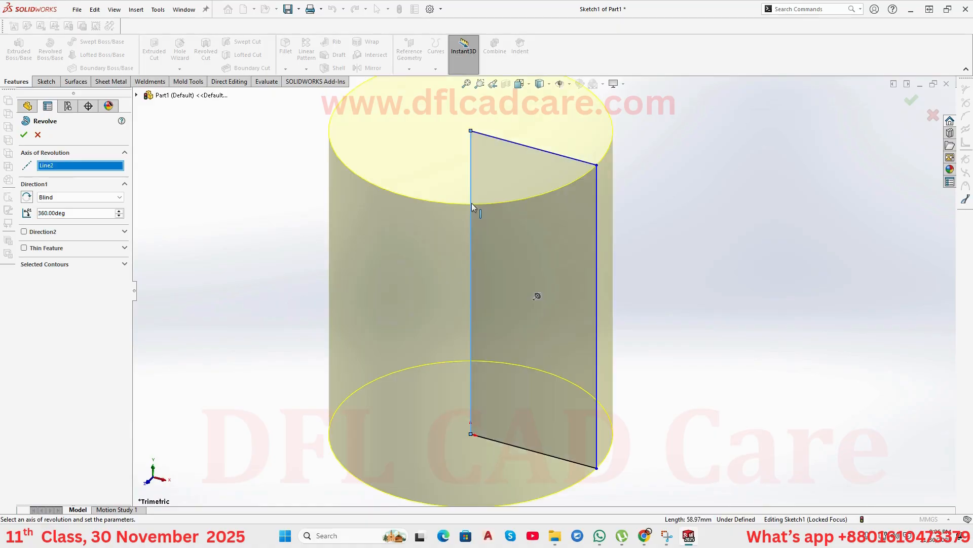
left_click(471, 203)
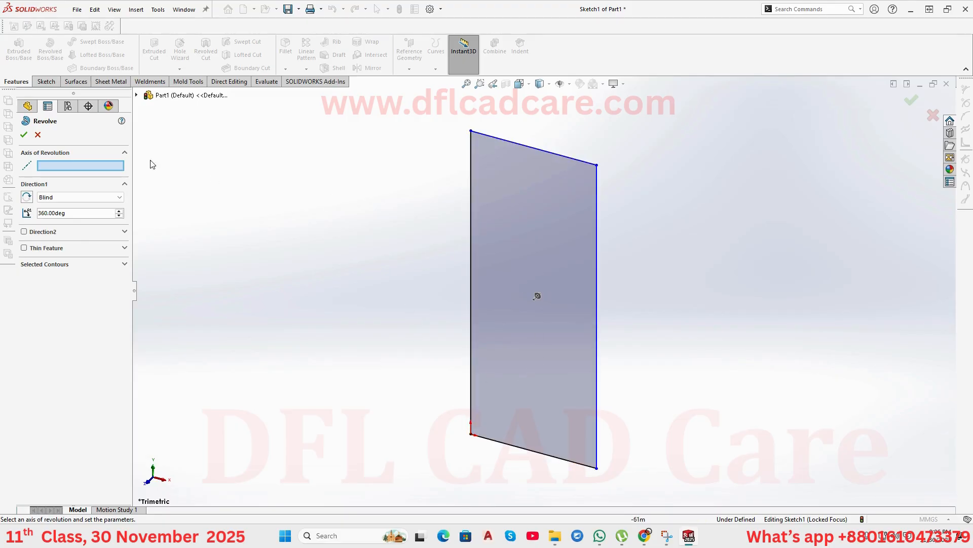
left_click(37, 134)
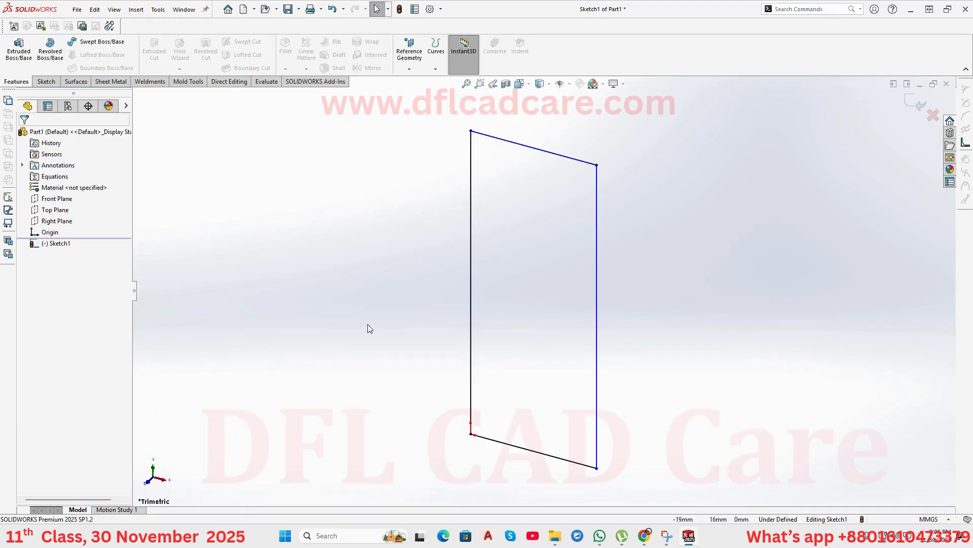
Move the rectangle's vertical edge away from the origin, narrowing the profile to about half its width.
left_click(472, 364)
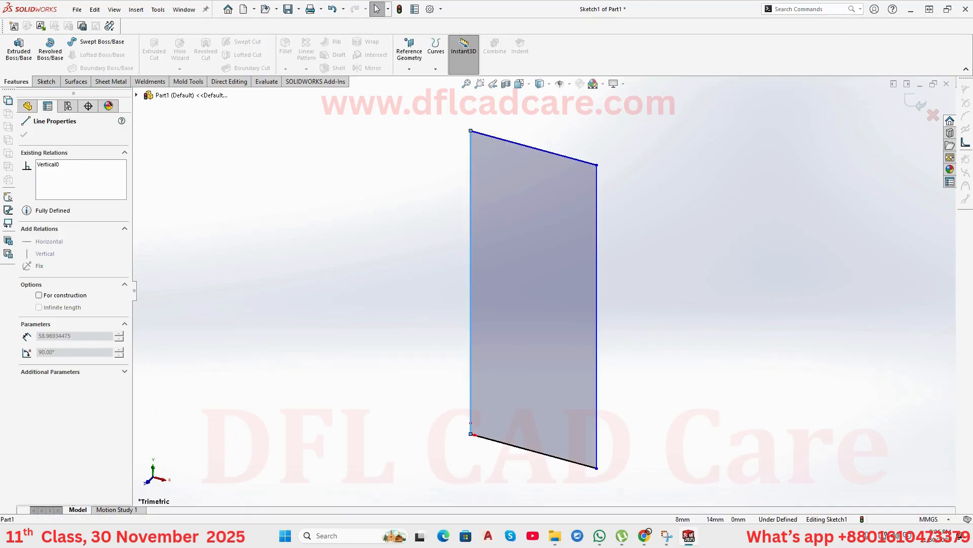
left_click(471, 441)
key("Delete")
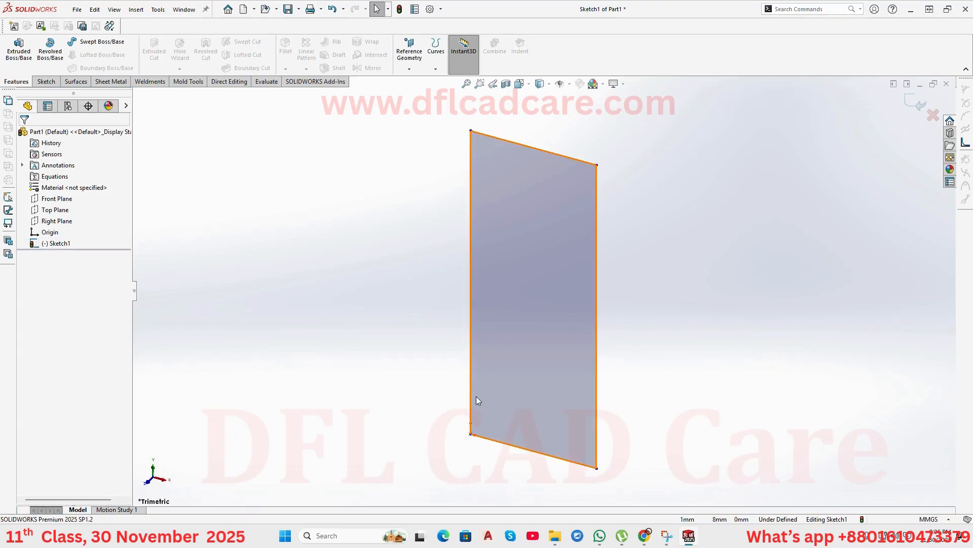
left_click_drag(470, 392, 533, 413)
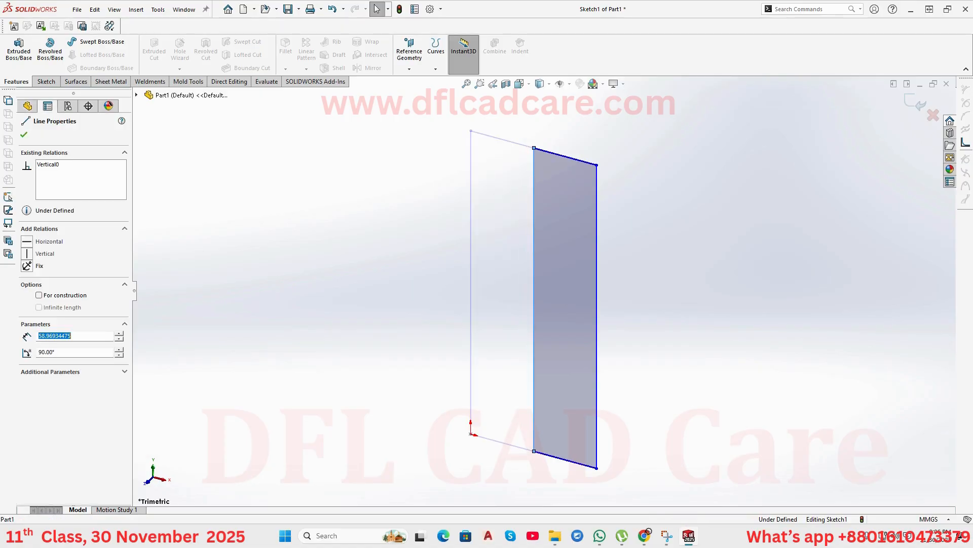
left_click(488, 411)
Draw a vertical centerline about 25 mm long upward from the origin.
left_click(46, 81)
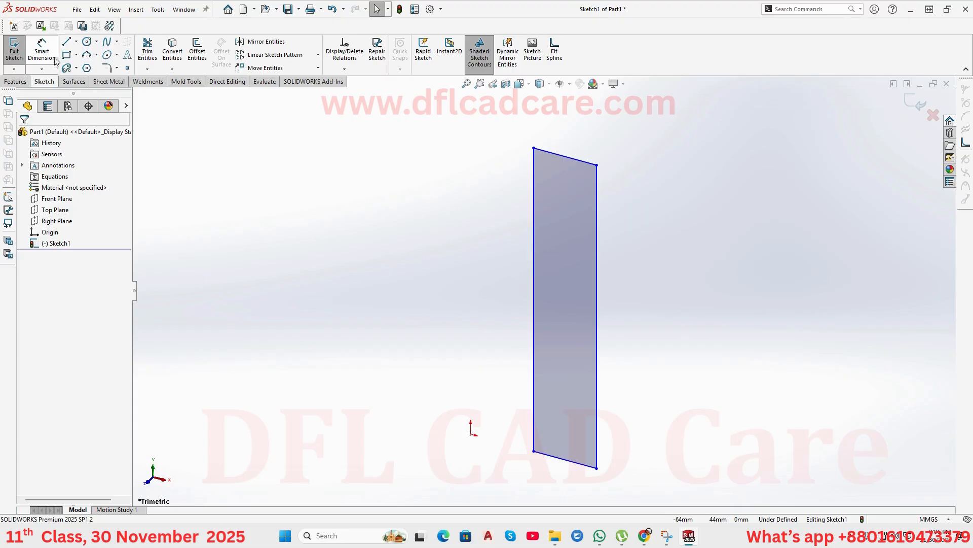
left_click(76, 42)
left_click(81, 67)
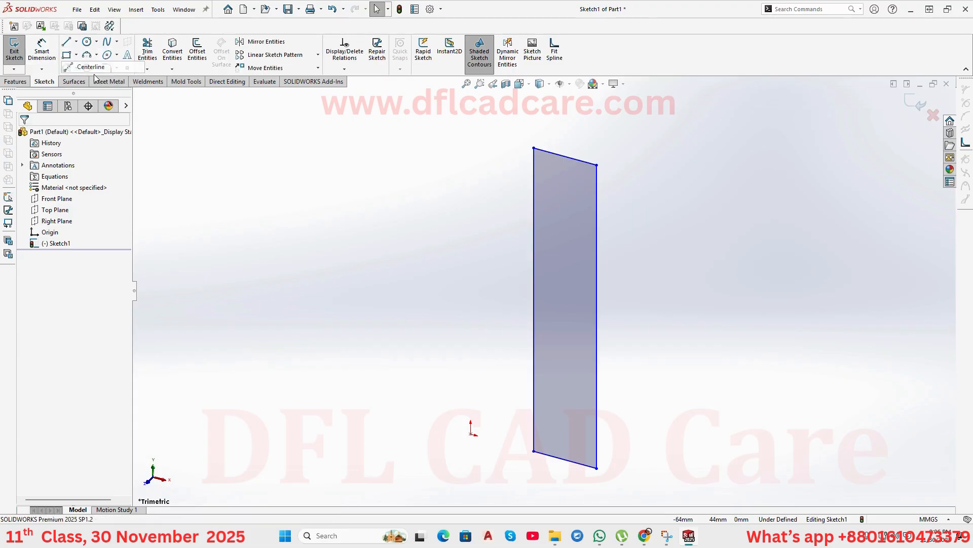
left_click(471, 434)
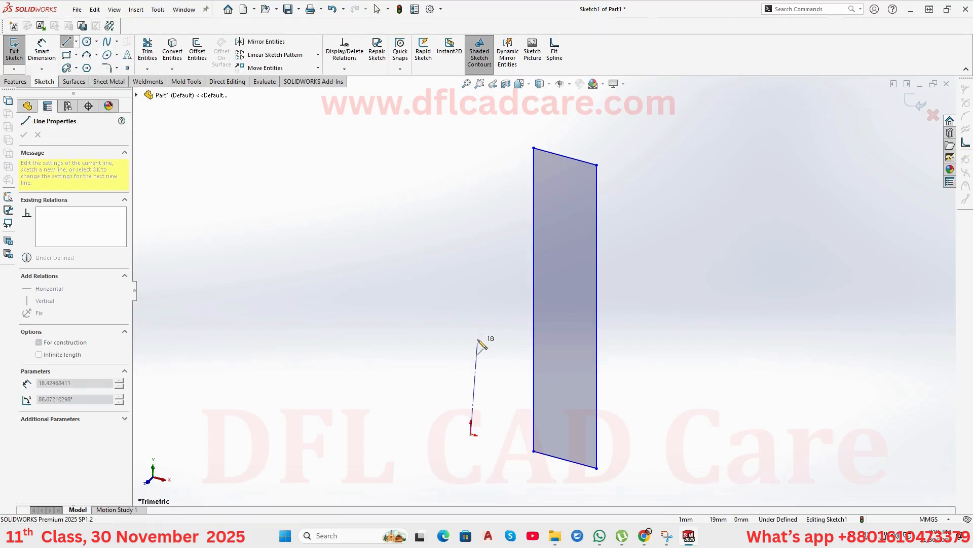
right_click(479, 304)
left_click(479, 304)
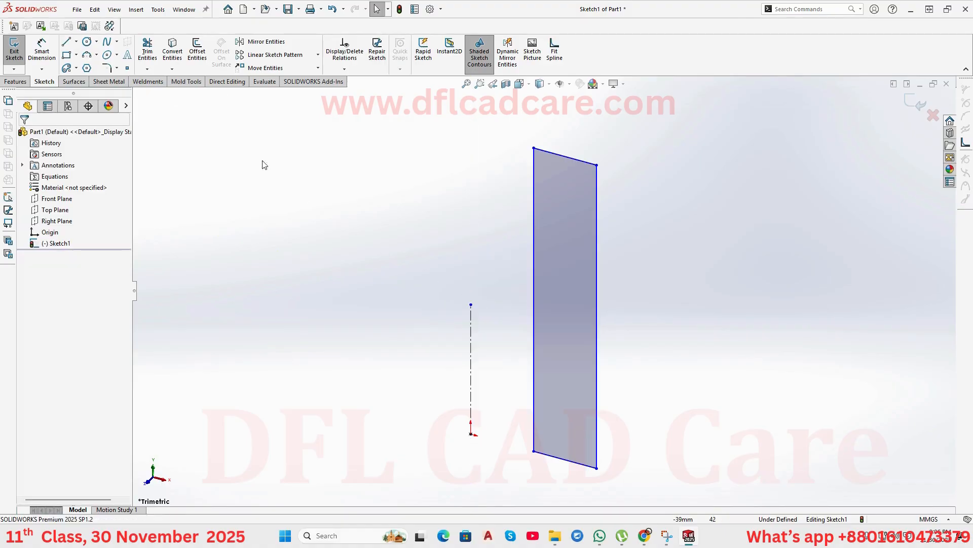
Revolve the rectangle profile 360 degrees about the centerline to create a hollow cylinder.
left_click(29, 79)
left_click(50, 48)
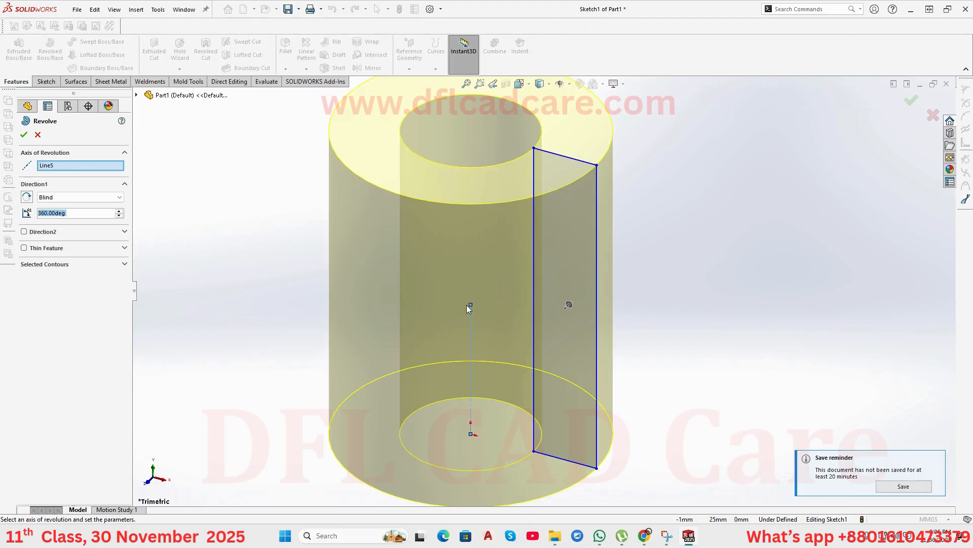
middle_click_drag(513, 215, 533, 326)
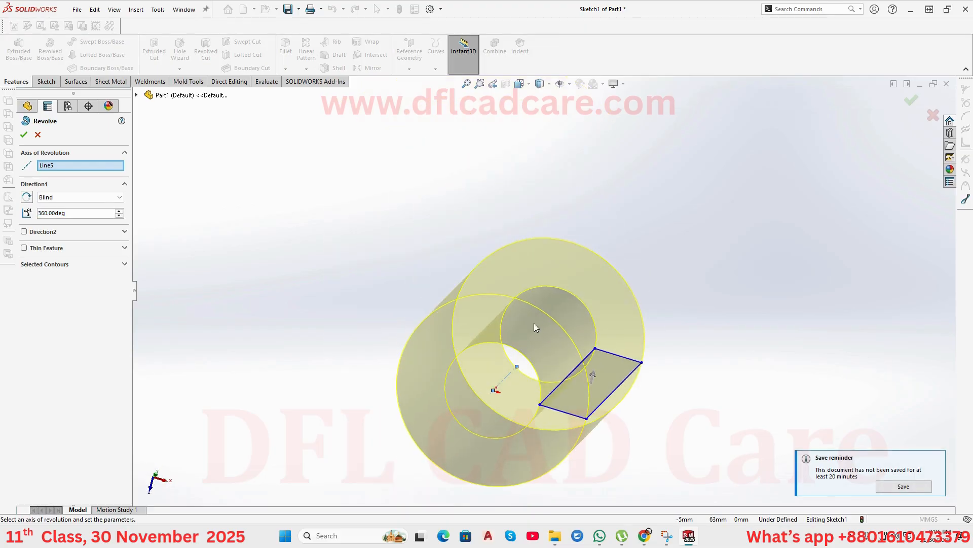
left_click(24, 134)
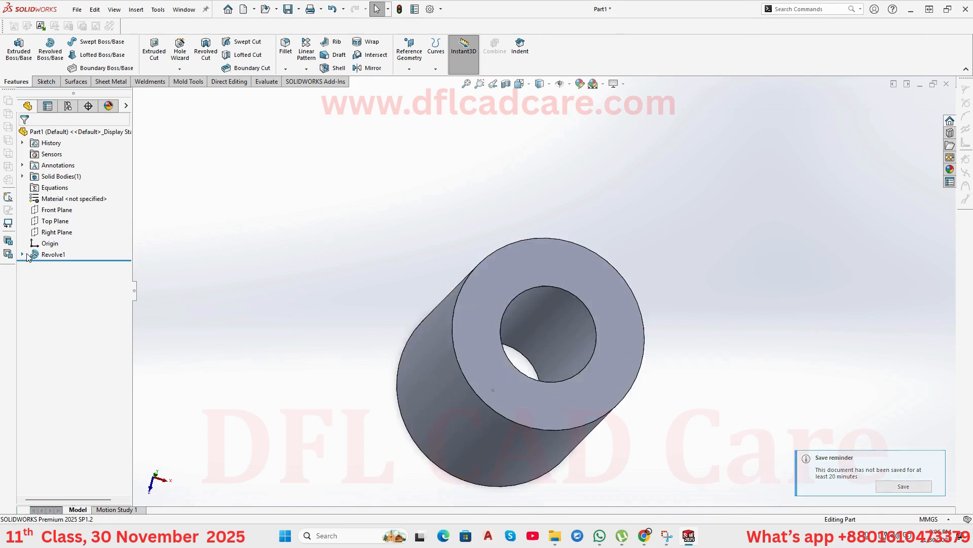
Reopen the revolve's sketch for editing and move the rectangle's inner vertical edge slightly closer to the centerline.
left_click(57, 267)
left_click(99, 244)
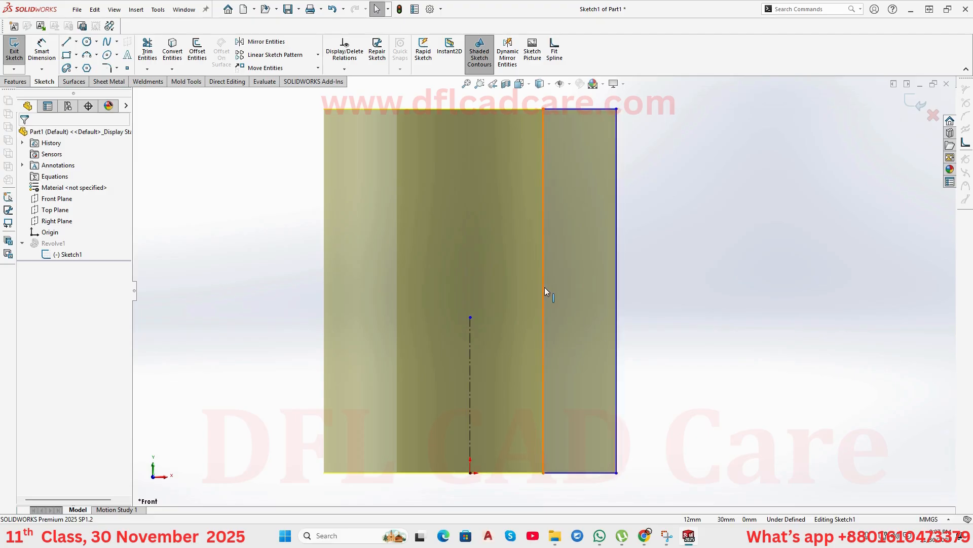
mouse_move(544, 290)
left_mouse_down()
mouse_move(523, 302)
mouse_move(541, 299)
left_mouse_up()
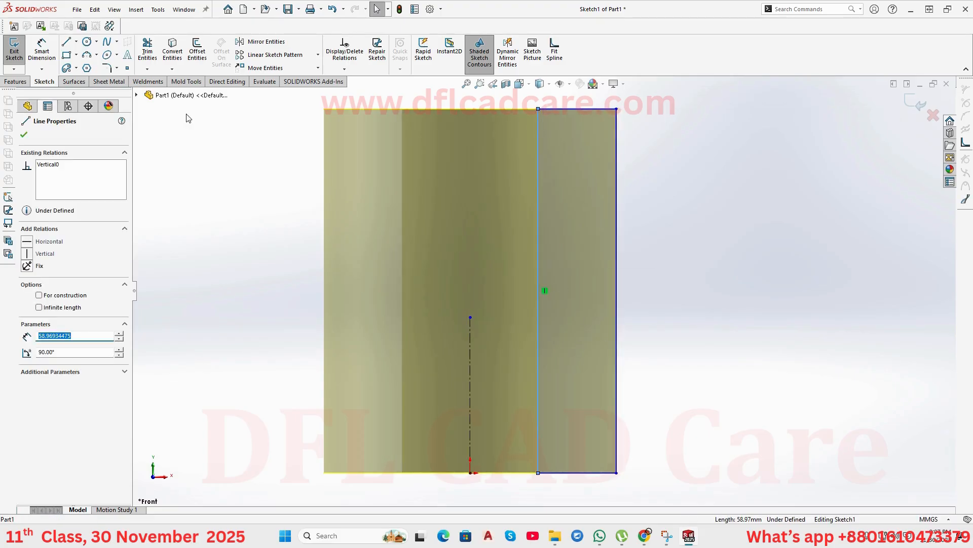
Draw a small corner rectangle about 6 mm wide inward from the profile's outer vertical edge, near mid-height.
left_click(66, 55)
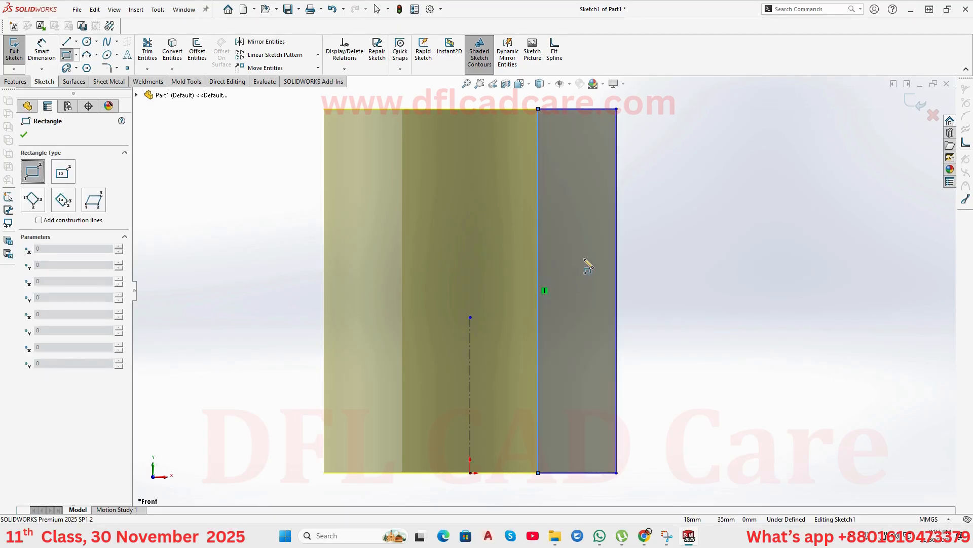
left_click(616, 240)
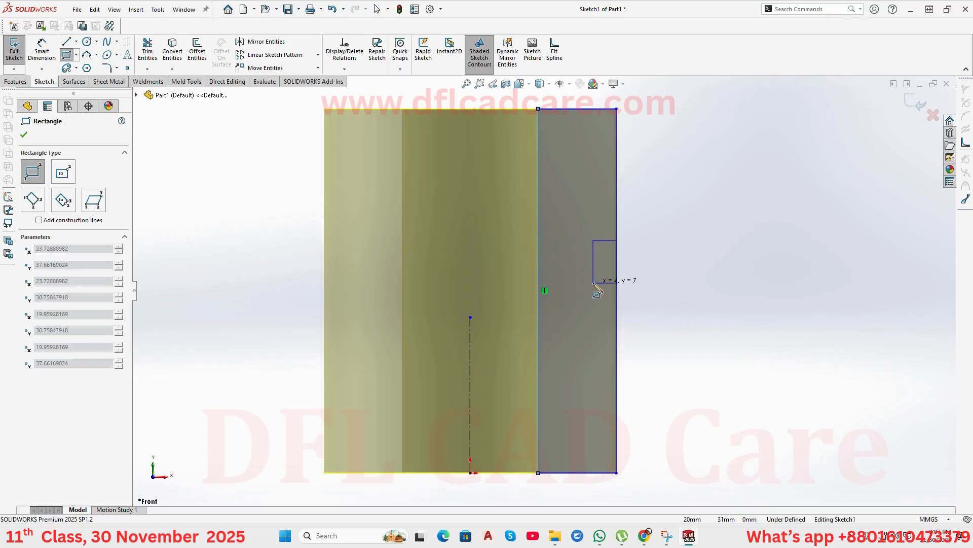
left_click(581, 376)
right_click(652, 312)
left_click(667, 306)
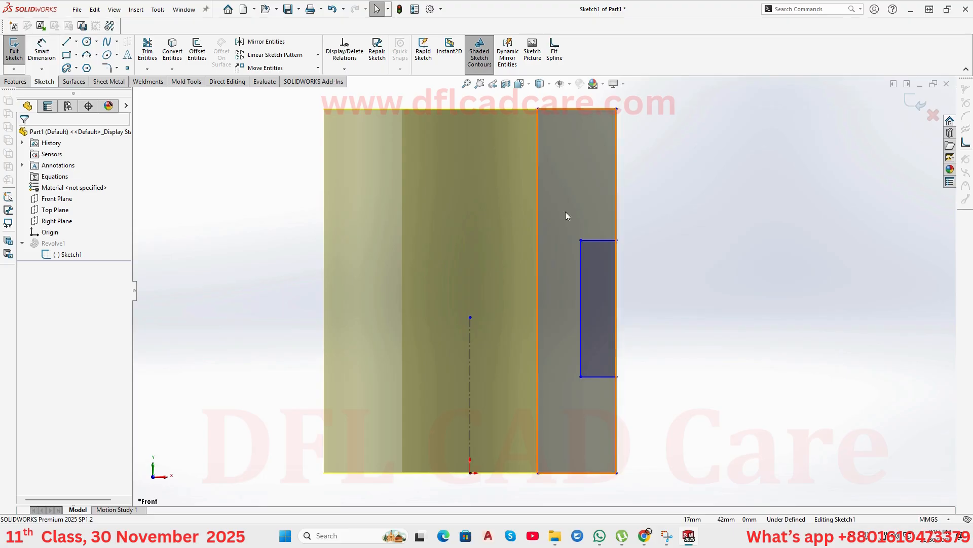
Try to exit the sketch, then check it for Base Revolve usage and look for gaps with Repair Sketch.
left_click(904, 100)
left_click(449, 255)
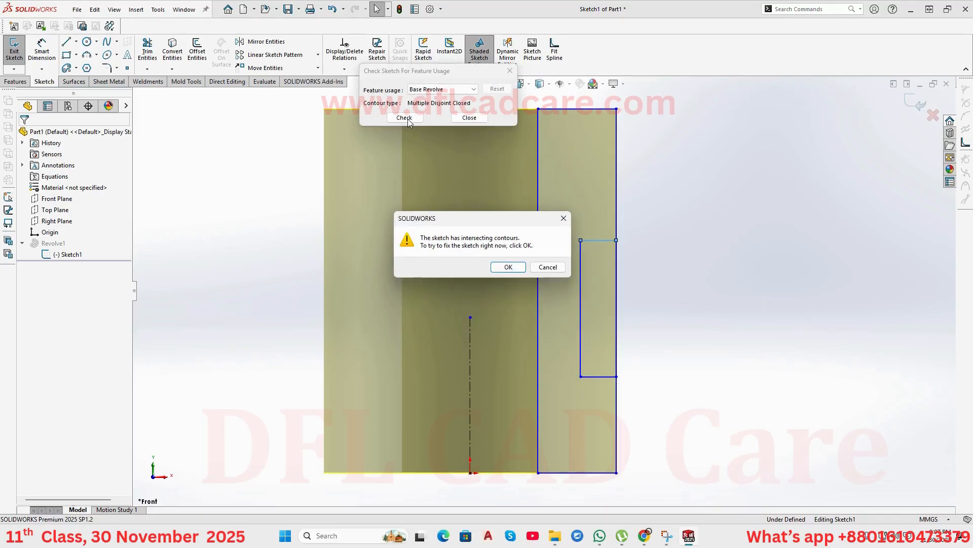
left_click(515, 269)
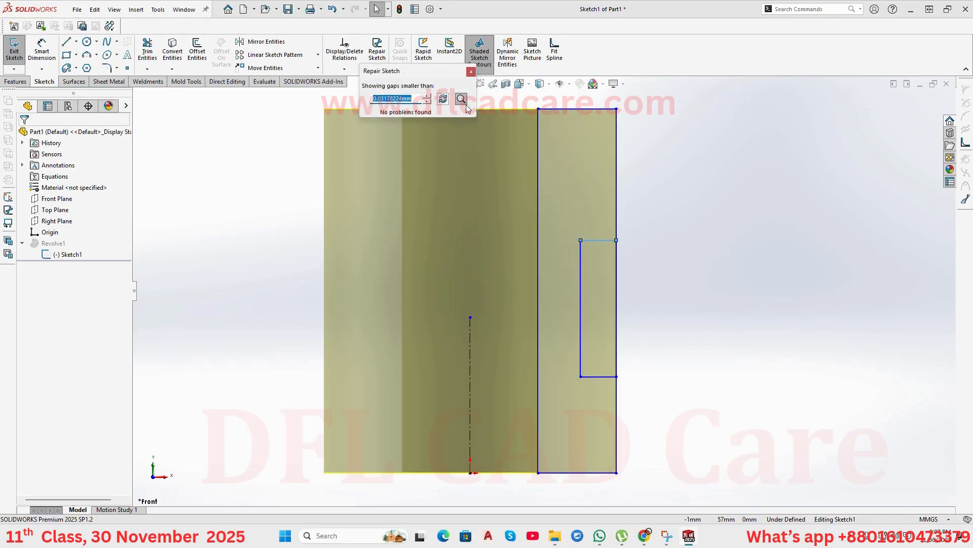
left_click(471, 72)
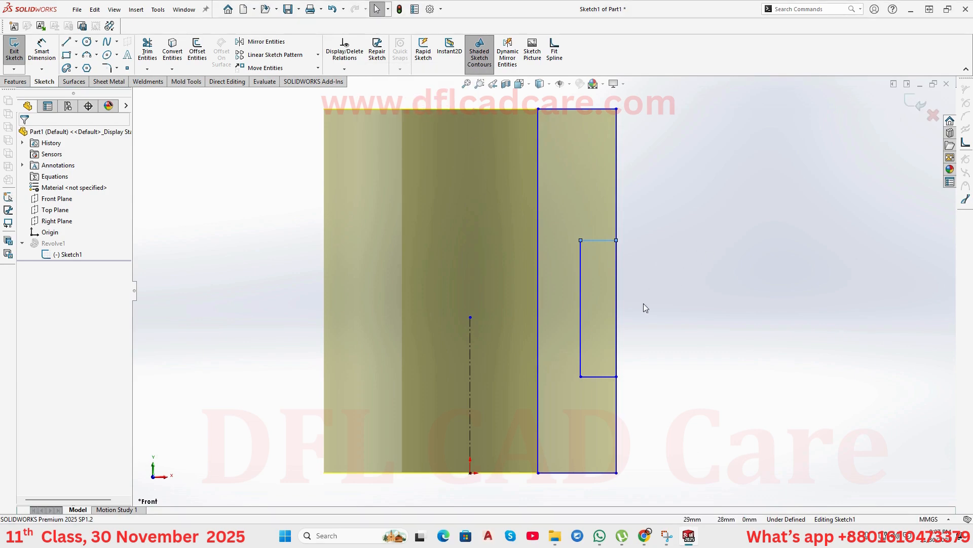
Trim the outer edge segments across the small rectangle to form a notch, and exit the sketch to rebuild the revolve.
left_click(147, 50)
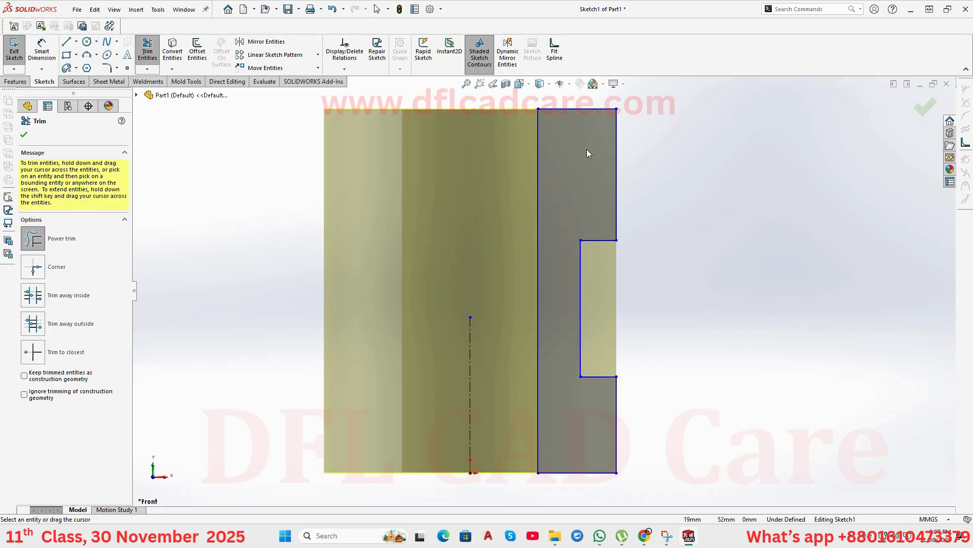
left_click(926, 108)
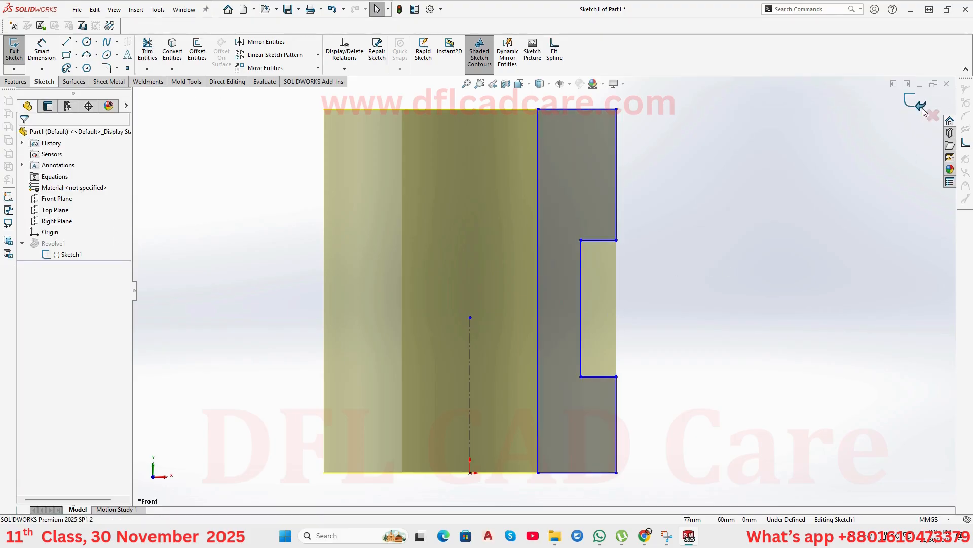
left_click(919, 110)
Examine the grooved part from several angles and review the revolve feature's axis and angle settings.
middle_click_drag(795, 174, 561, 348)
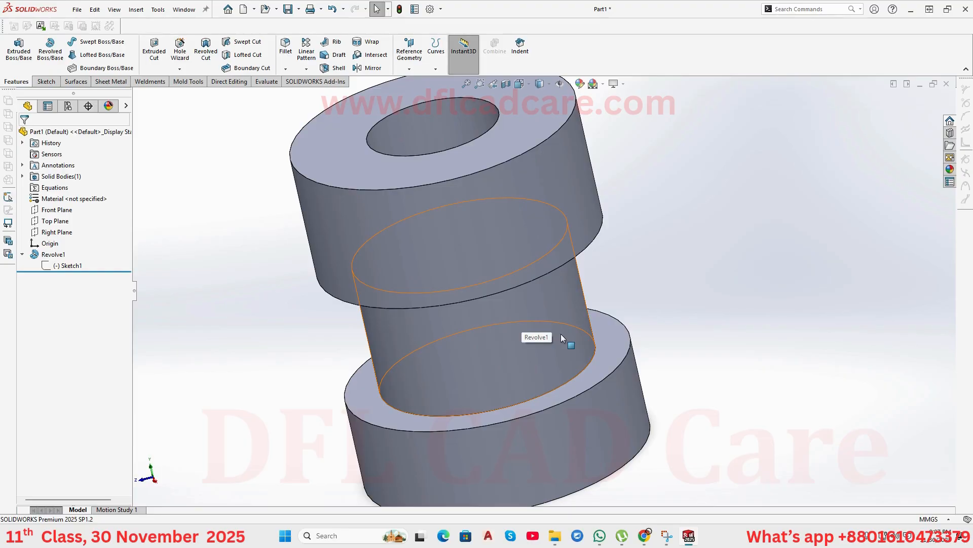
scroll(555, 350, "up", 5)
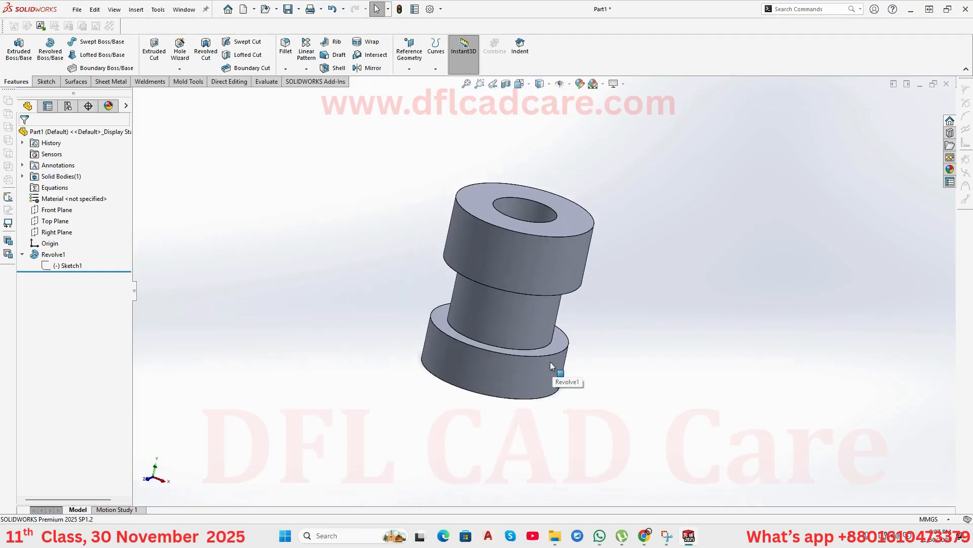
key("ctrl+7")
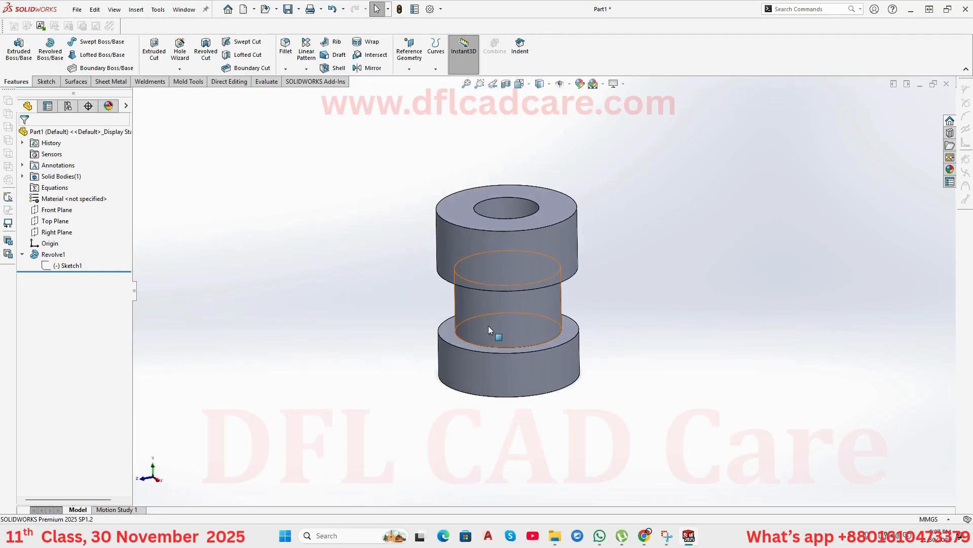
middle_click_drag(488, 326, 525, 264)
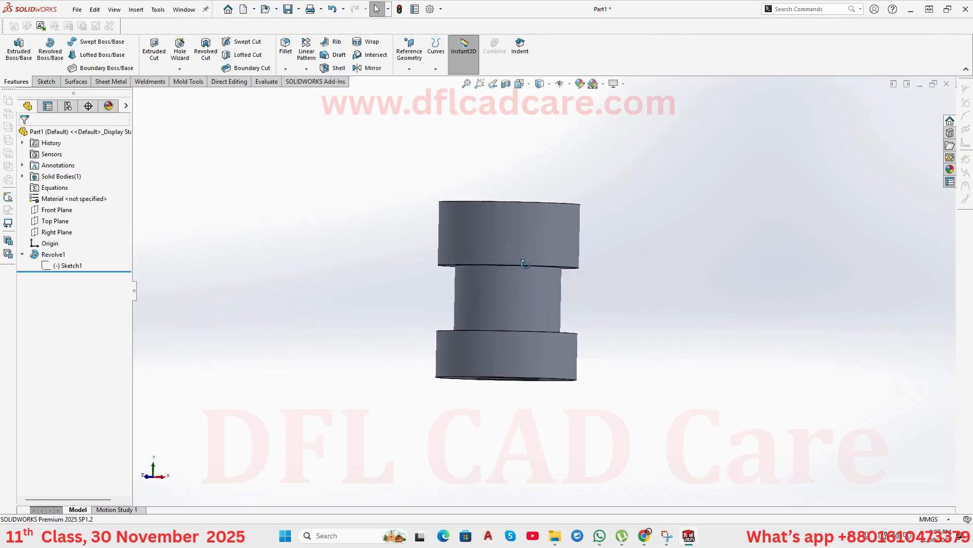
key("ctrl+7")
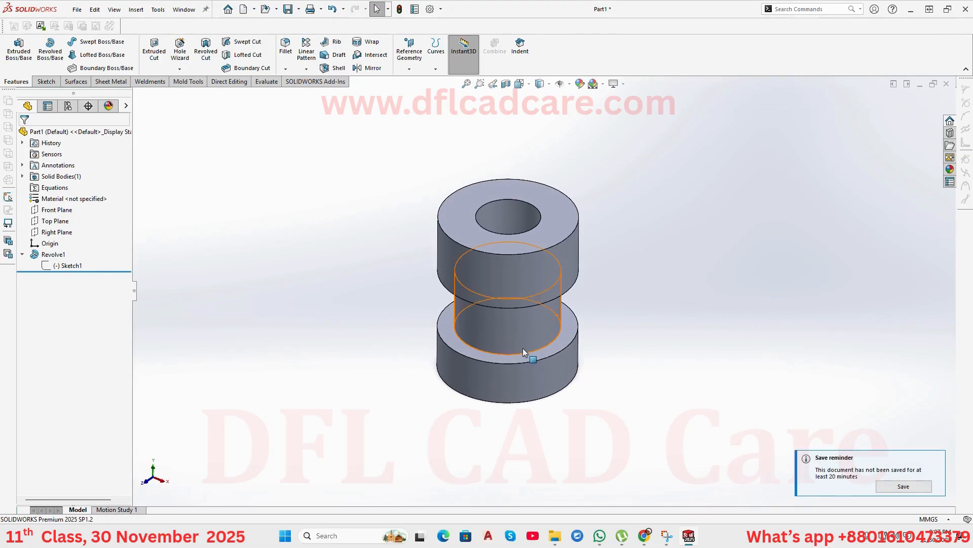
scroll(527, 349, "down", 2)
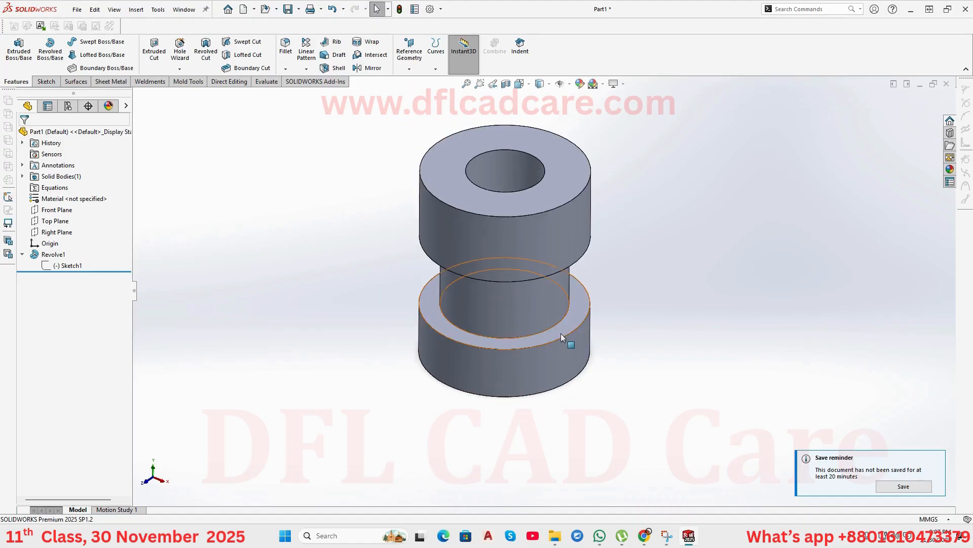
left_click(63, 268)
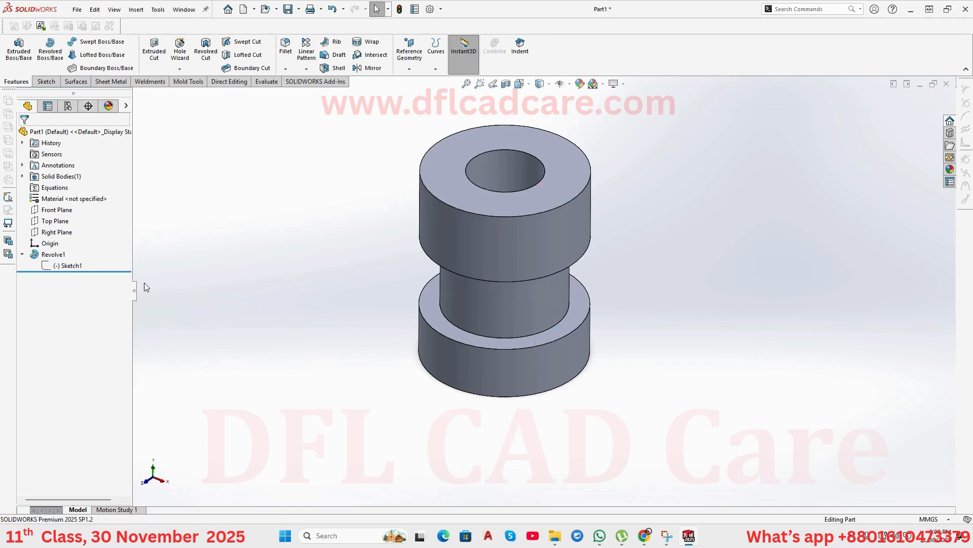
left_click(53, 254)
left_click(63, 224)
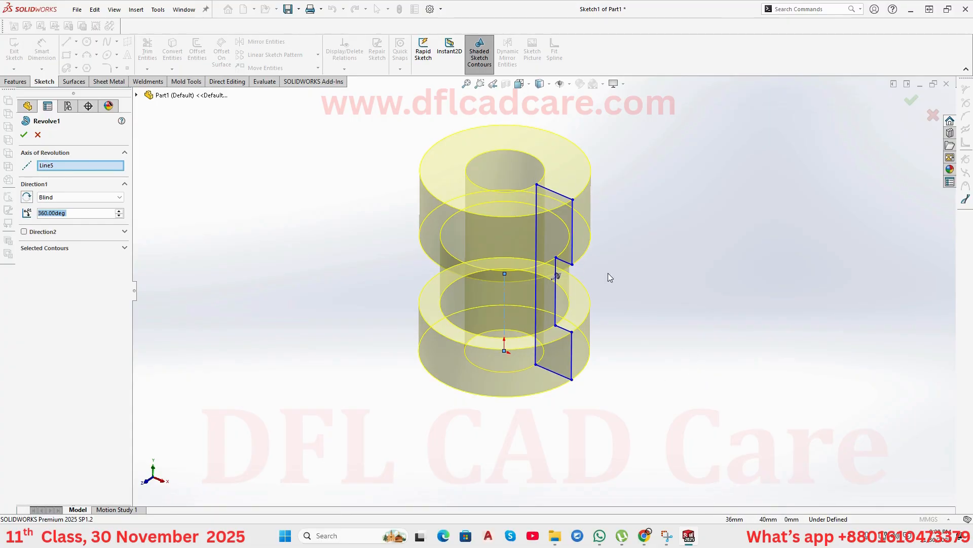
left_click(38, 136)
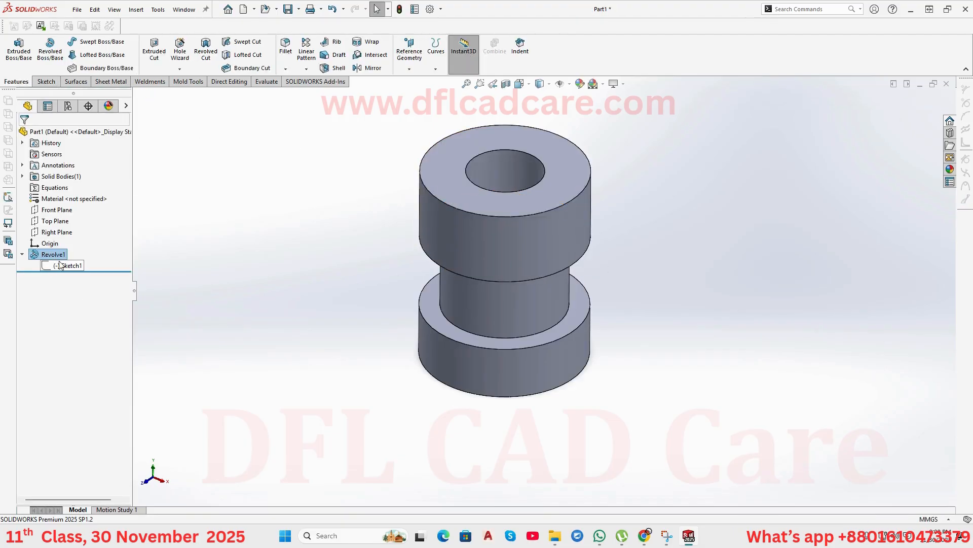
Show the revolve's sketch and convert its profile entities into a new sketch on the Front Plane.
left_click(58, 268)
left_click(71, 253)
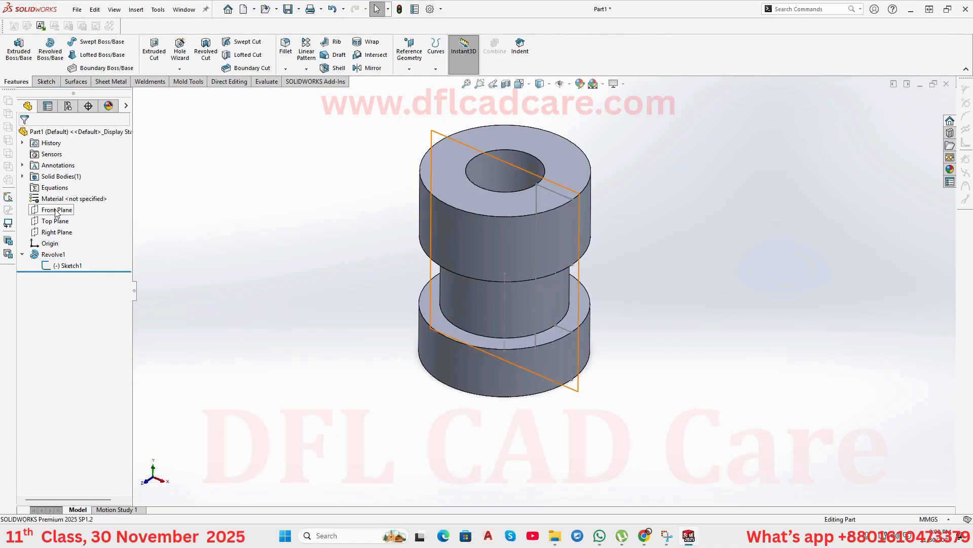
left_click(57, 211)
left_click(65, 195)
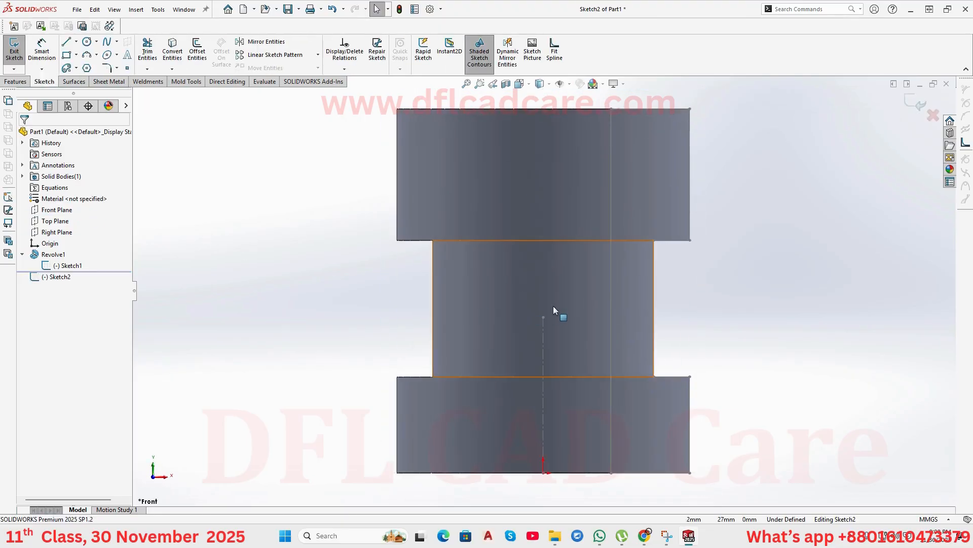
left_click(68, 265)
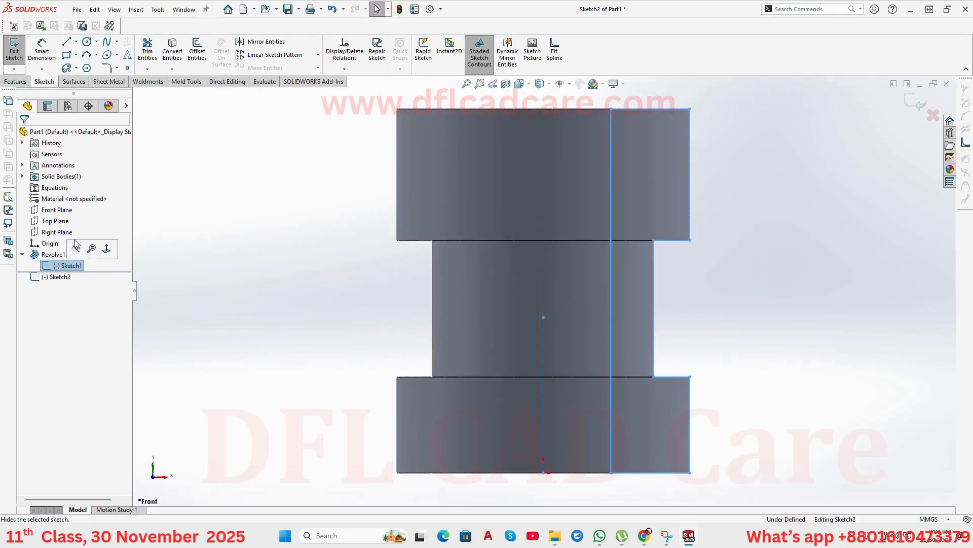
left_click(172, 51)
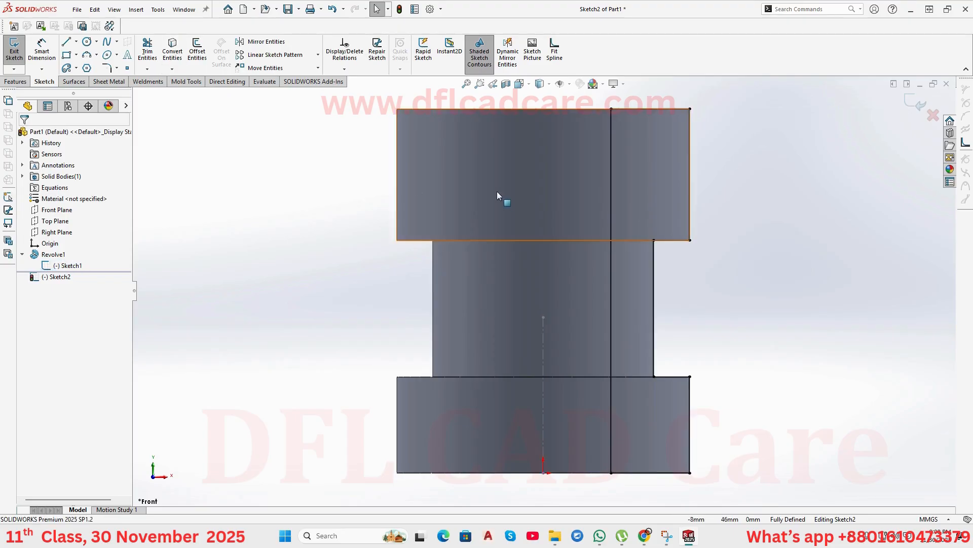
Delete the On Edge relations from the notch's upper and lower horizontal lines in the converted profile.
middle_click_drag(504, 198, 448, 255)
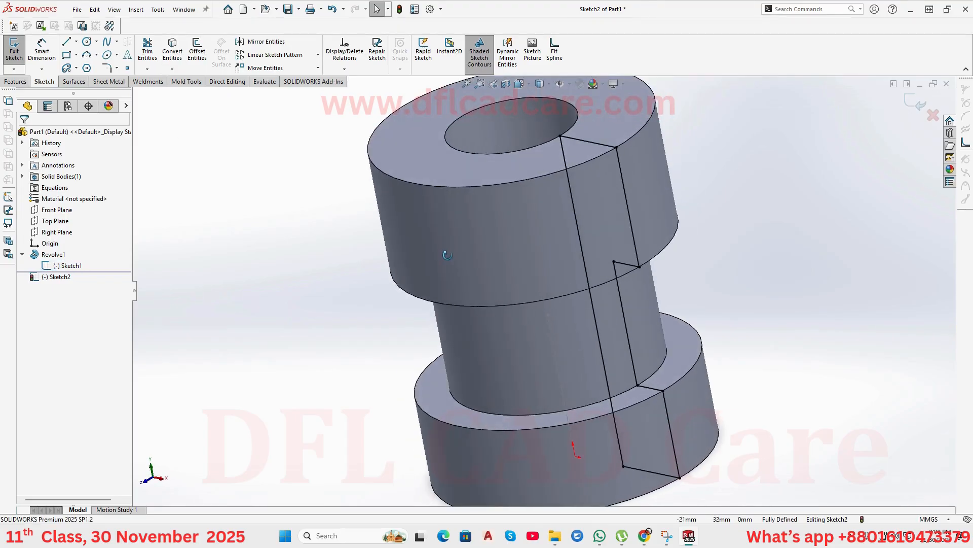
left_click(632, 269)
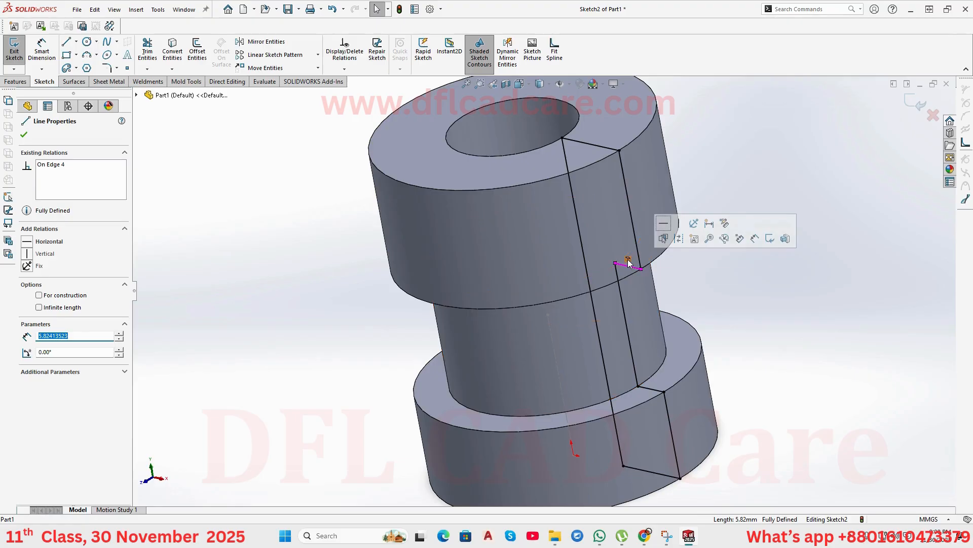
key("Escape")
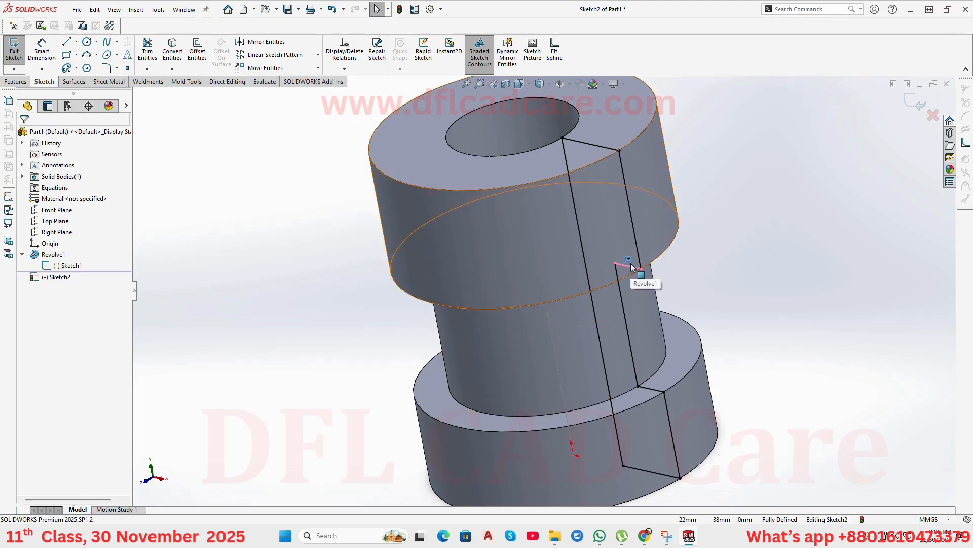
left_click(652, 392)
key("Escape")
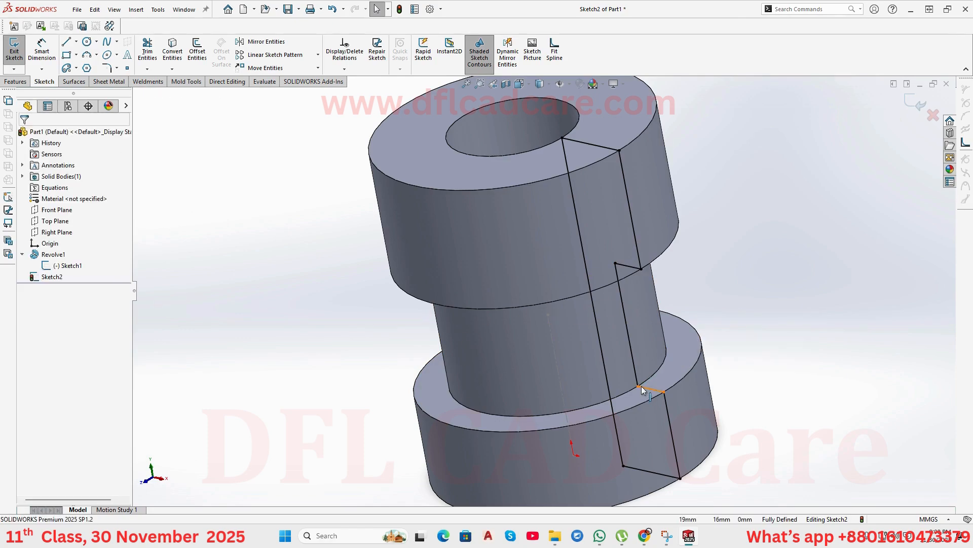
Move the notch's upper horizontal line further up and its lower horizontal line below the lower flange's top face.
left_click_drag(641, 386, 640, 351)
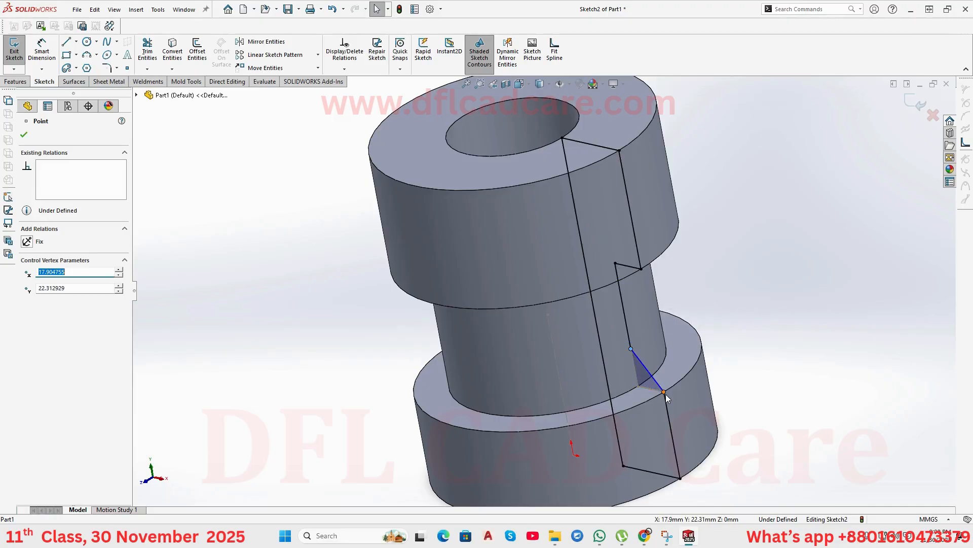
left_click_drag(664, 392, 665, 355)
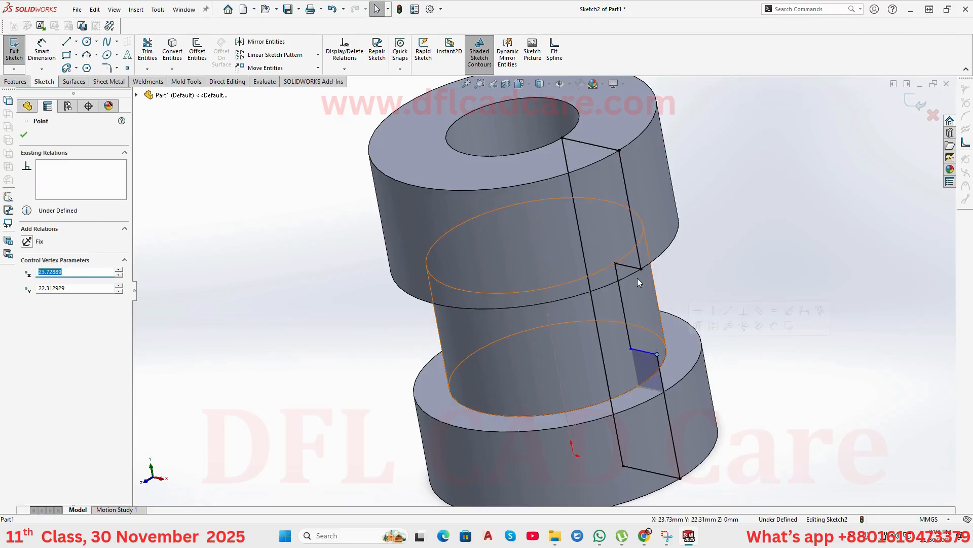
left_click_drag(636, 269, 638, 248)
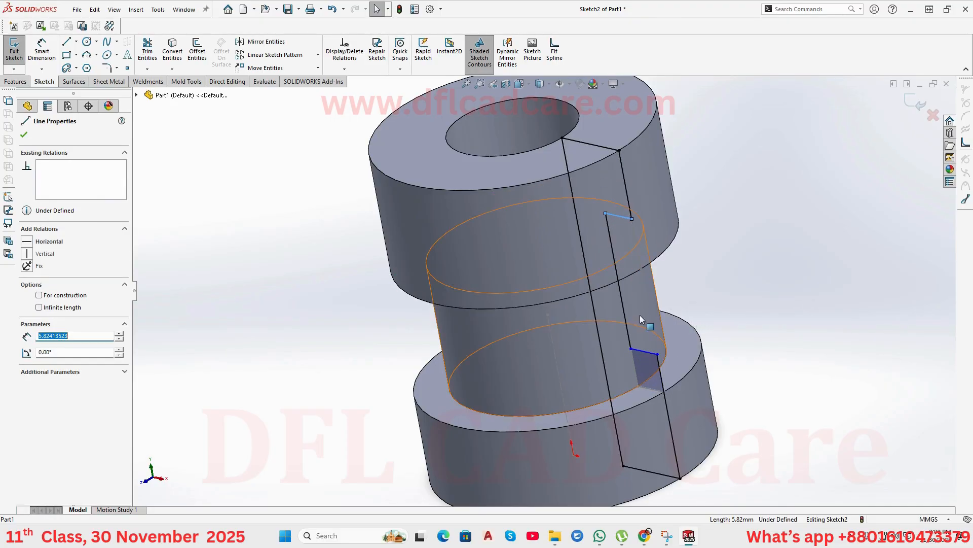
middle_click_drag(640, 315, 673, 297)
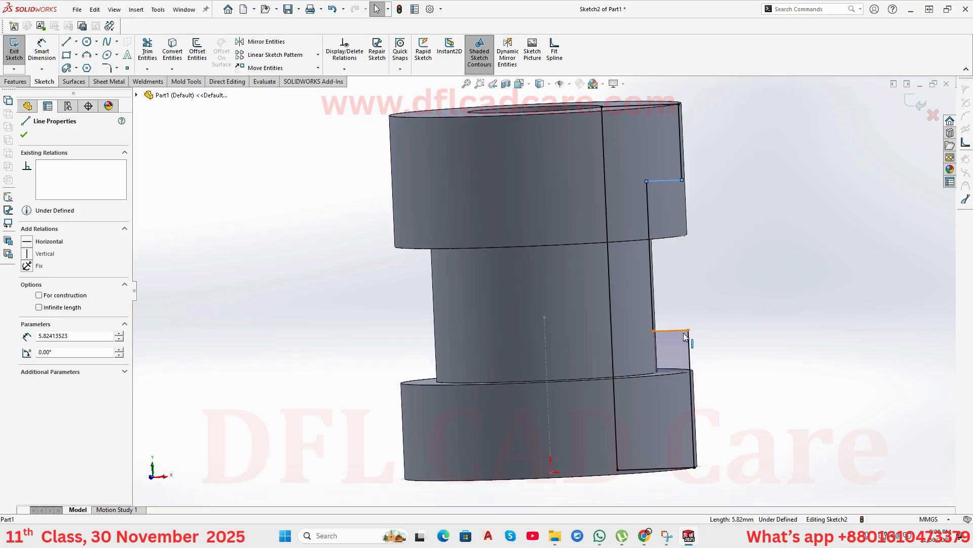
mouse_move(687, 330)
left_mouse_down()
mouse_move(690, 284)
mouse_move(685, 397)
left_mouse_up()
middle_click_drag(686, 396, 669, 378)
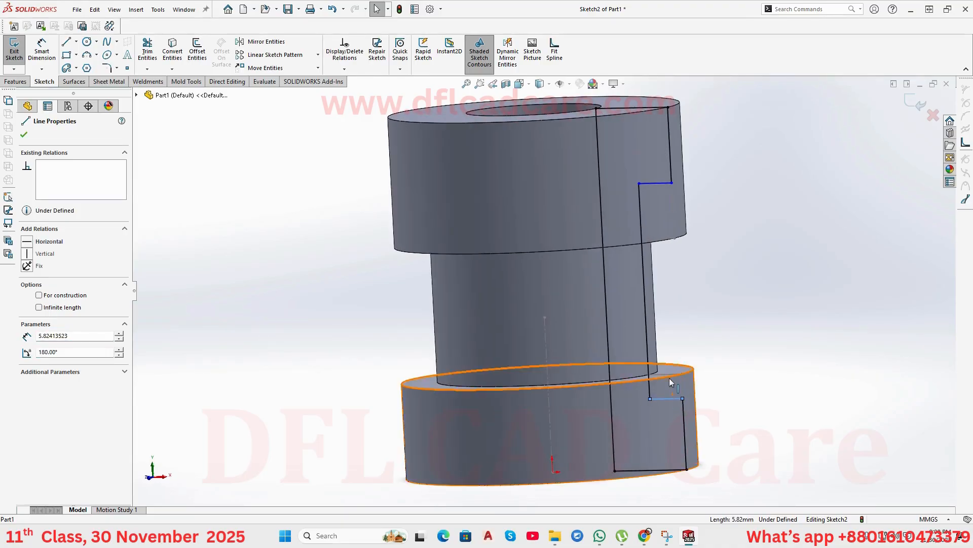
Close the notch's open side with a line joining the outer ends of its upper and lower horizontal lines.
middle_click_drag(657, 201, 706, 289)
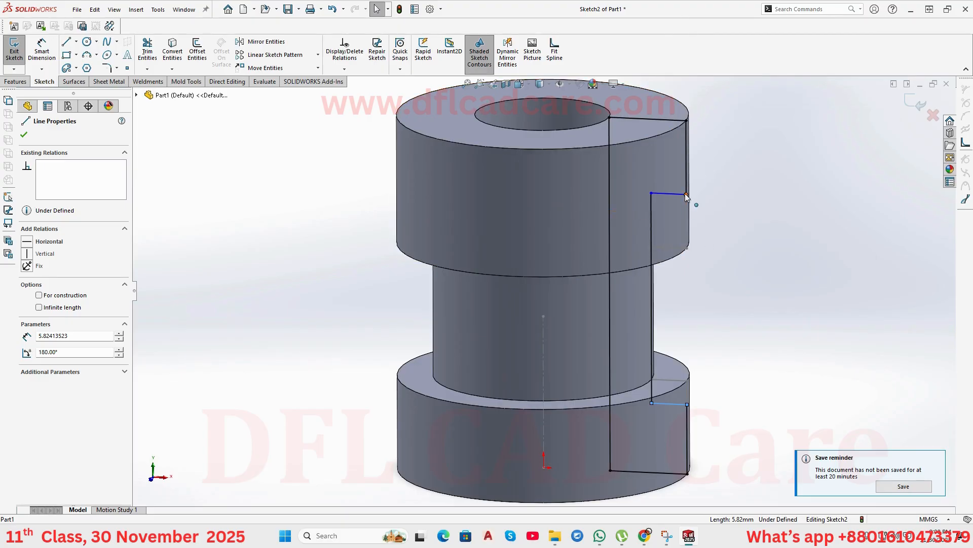
left_click(66, 41)
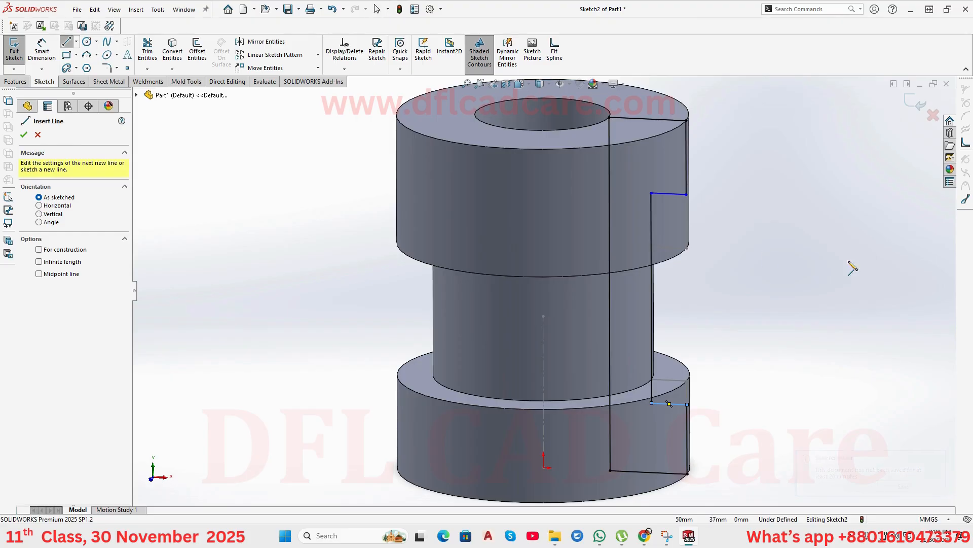
left_click(687, 194)
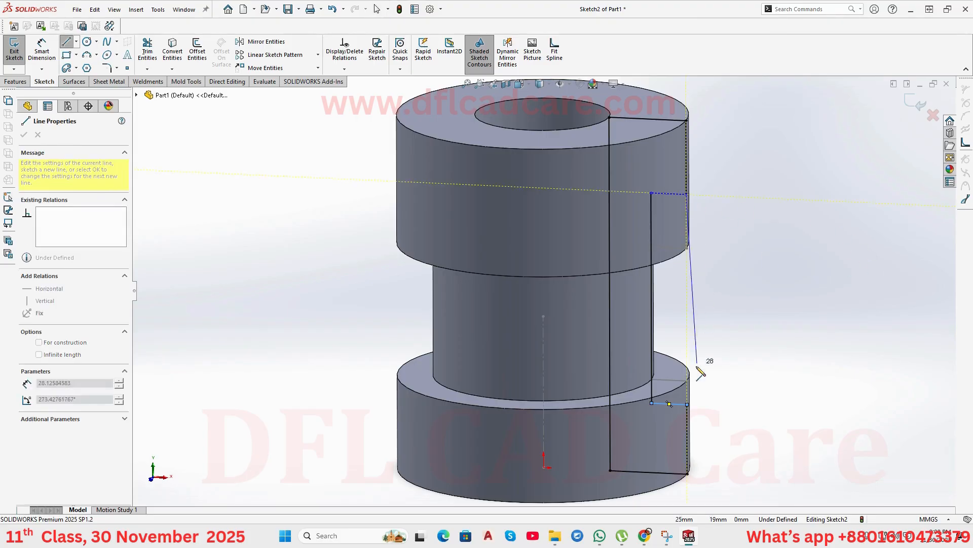
right_click(729, 411)
left_click(750, 458)
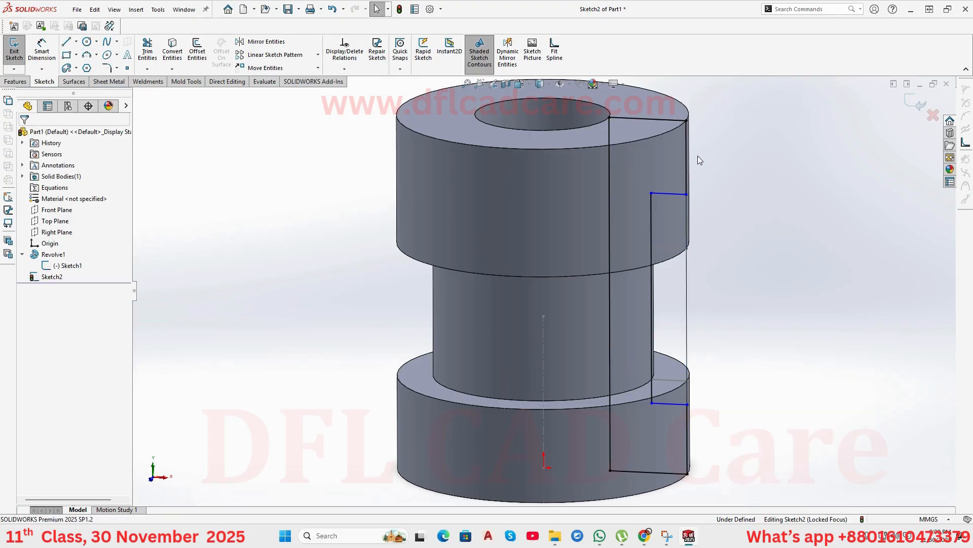
Delete the converted profile's remaining outer, top, inner and bottom lines, leaving only the closed notch rectangle.
left_click(670, 131)
key("Delete")
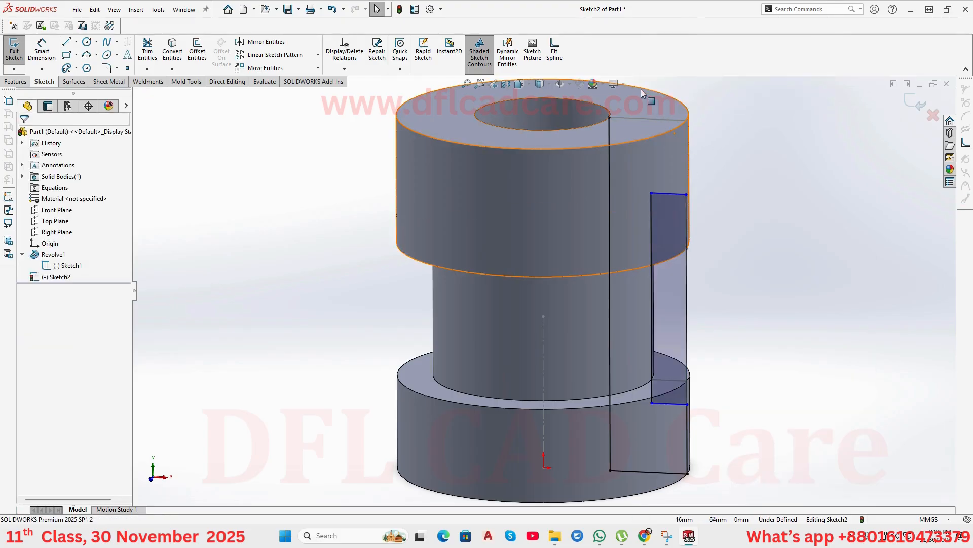
left_click_drag(641, 95, 591, 159)
key("Delete")
left_click_drag(733, 459, 659, 481)
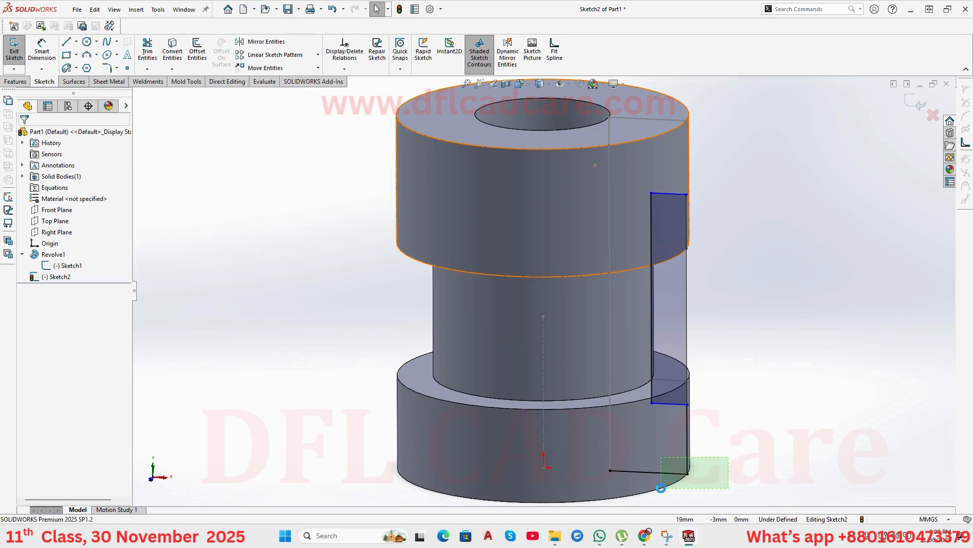
key("Delete")
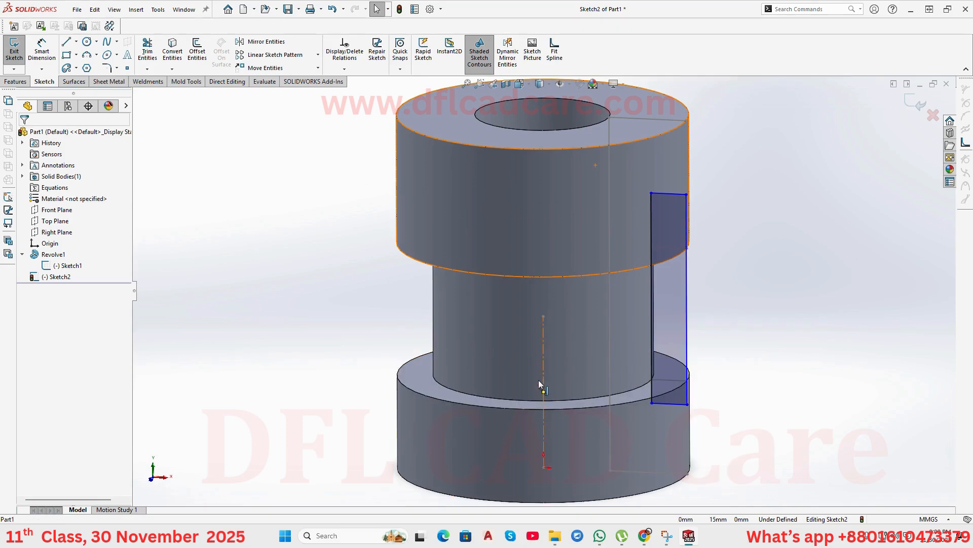
Create a 360-degree Revolved Cut of the notch rectangle about the first sketch's vertical centerline.
left_click(15, 81)
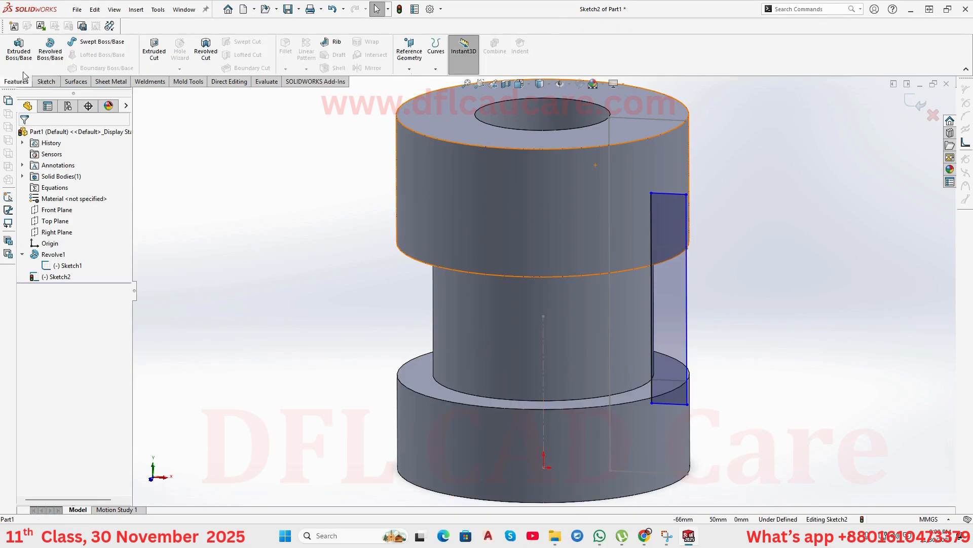
left_click(51, 51)
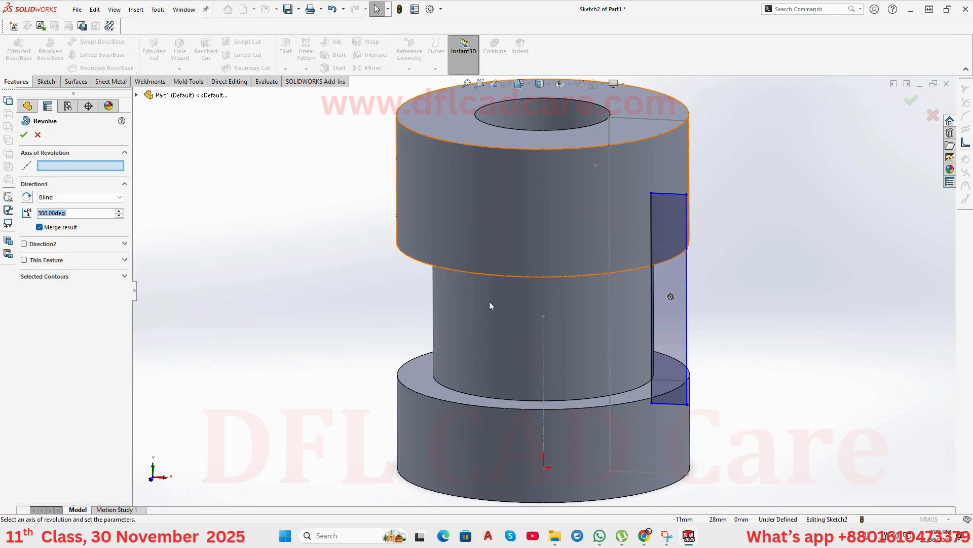
left_click(38, 134)
left_click(206, 50)
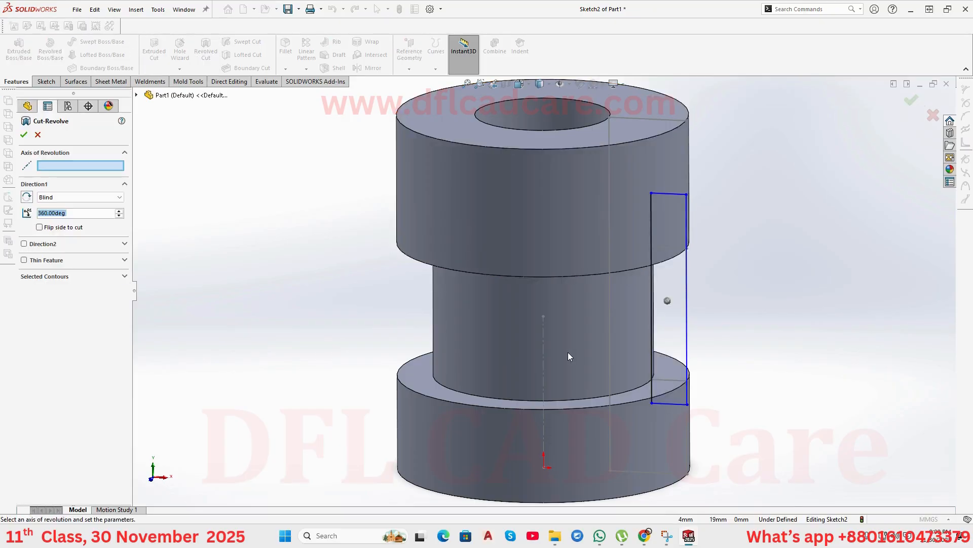
left_click(542, 346)
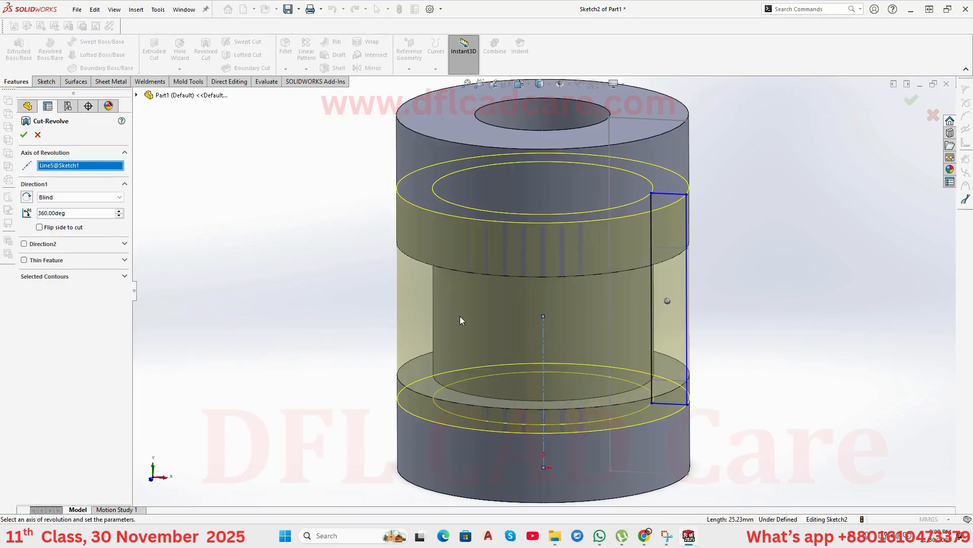
left_click(23, 135)
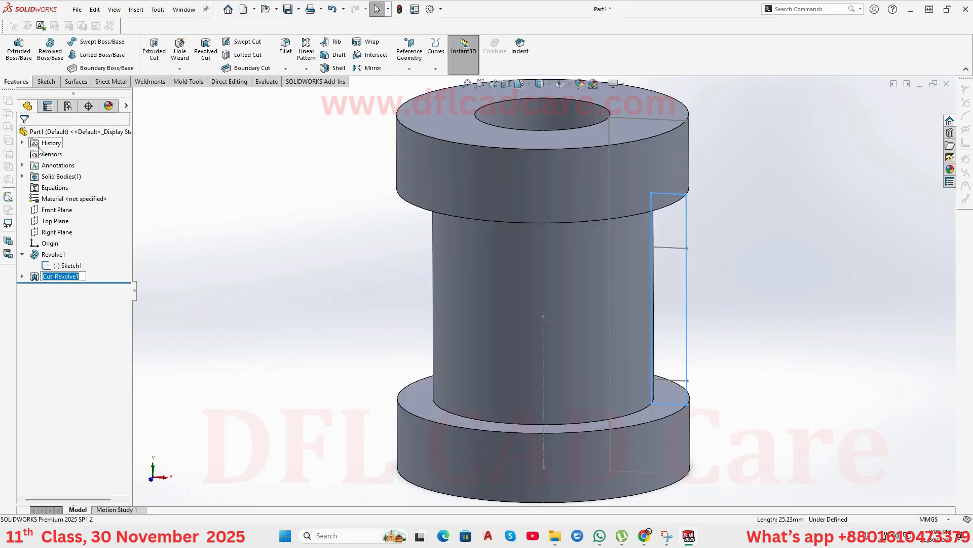
left_click(357, 329)
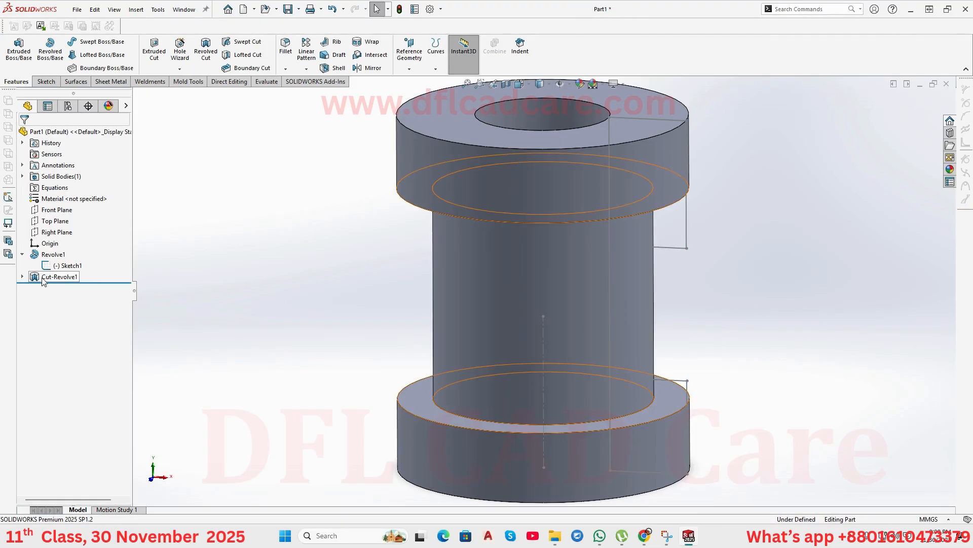
Delete the revolved cut feature while keeping its sketch.
left_click(23, 276)
left_click(67, 287)
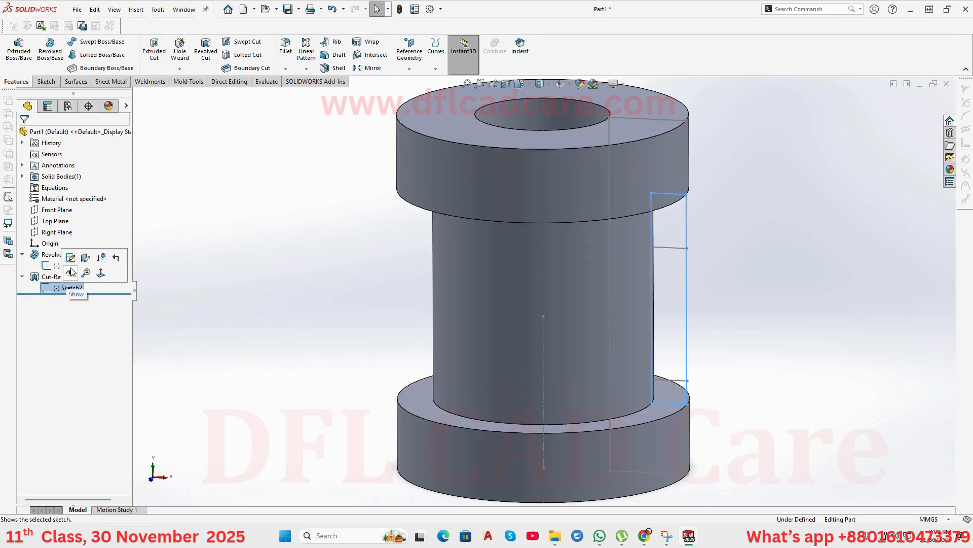
left_click(48, 277)
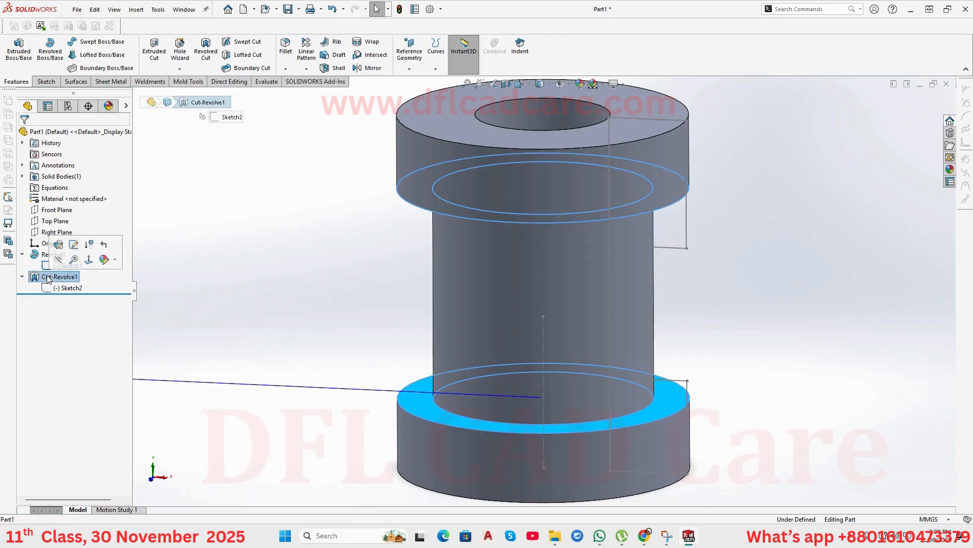
key("Delete")
left_click(546, 217)
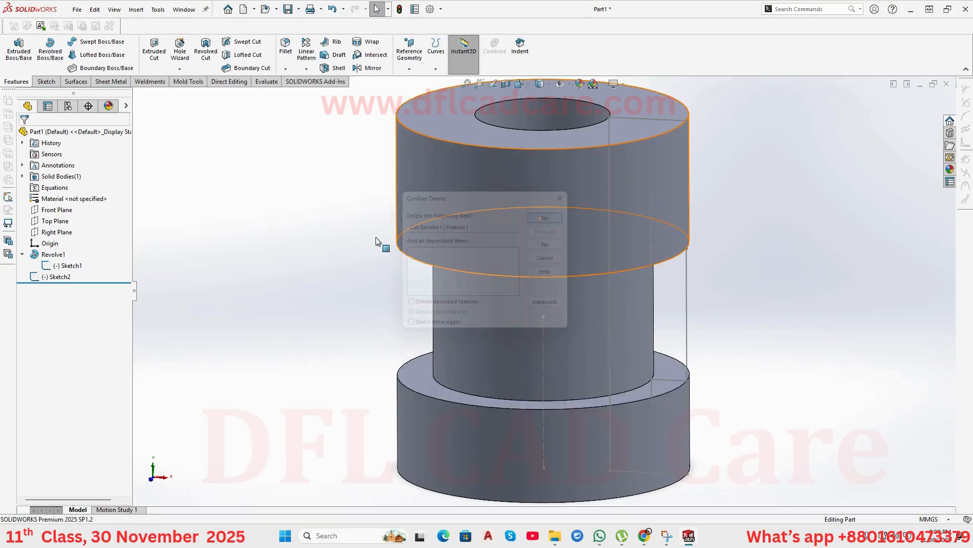
Revolve the notch rectangle sketch 360 degrees as a boss about the vertical centerline, with Merge result enabled.
left_click(48, 277)
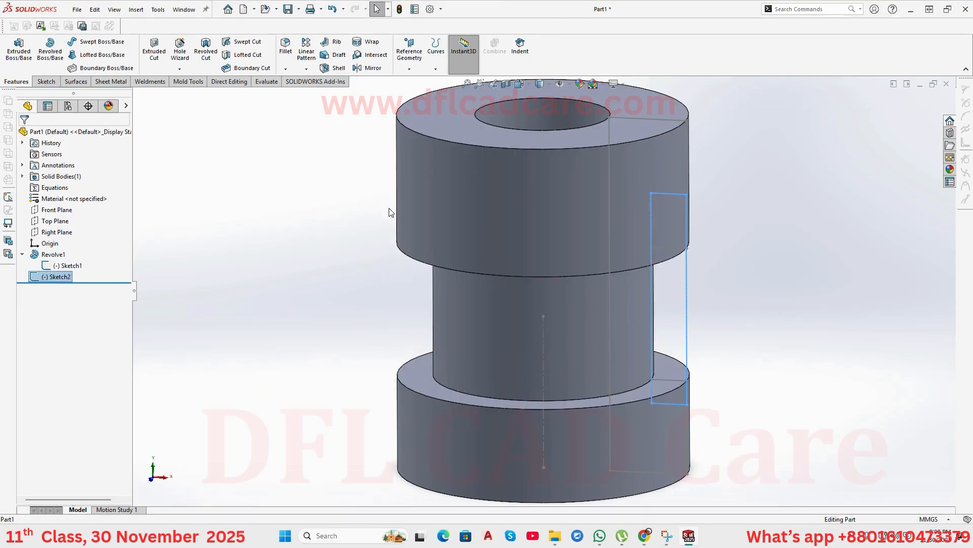
left_click(45, 50)
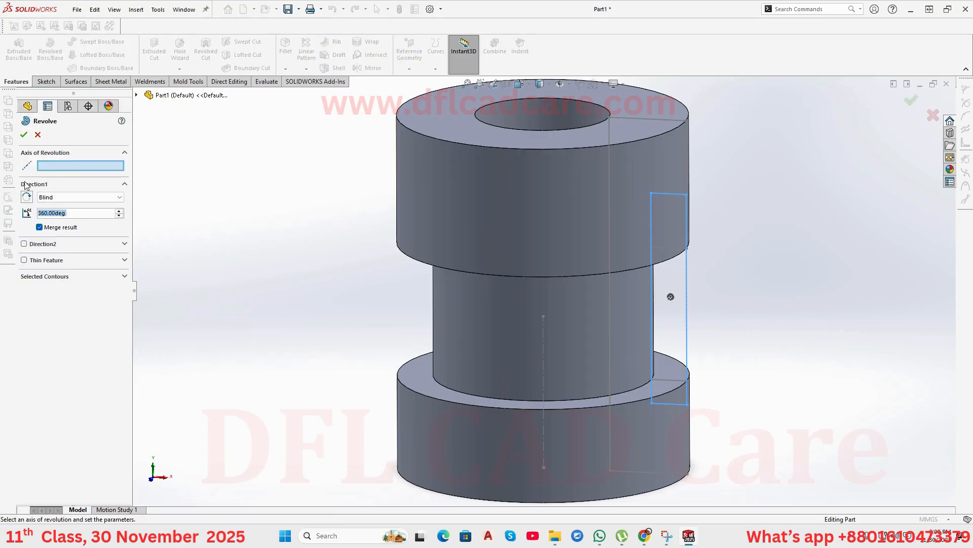
left_click(546, 373)
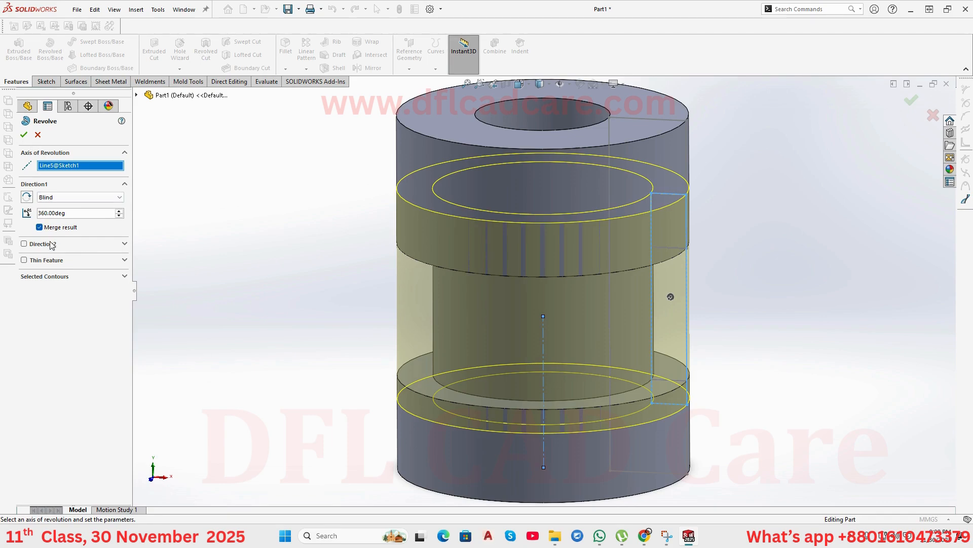
middle_click_drag(554, 287, 473, 249)
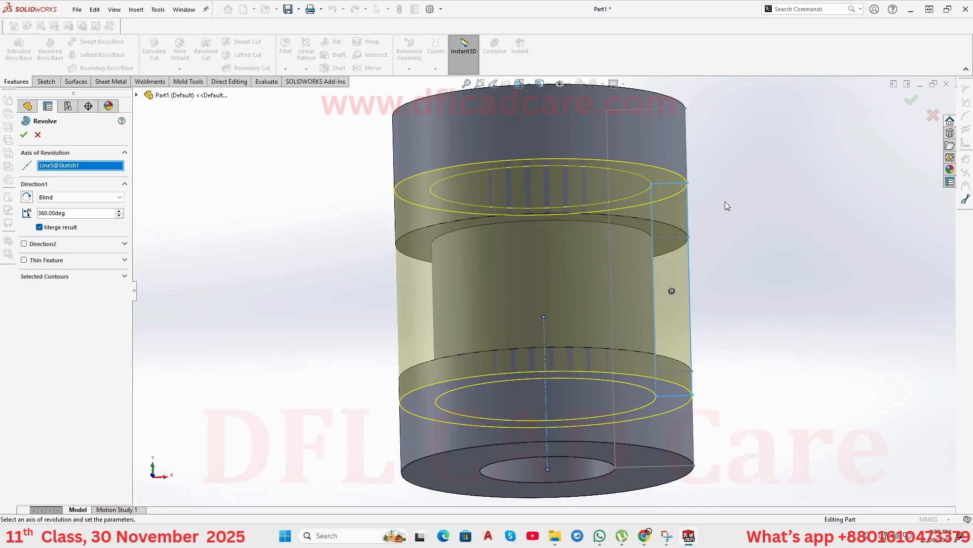
middle_click_drag(725, 201, 756, 243)
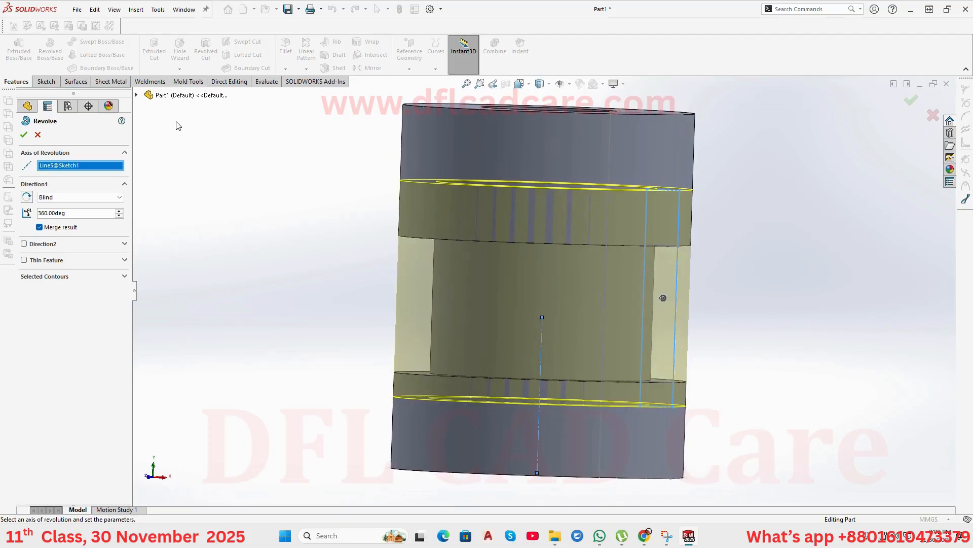
left_click(24, 135)
Enlarge the first revolve's outer diameter by pulling its outer cylindrical face outward with Instant3D.
middle_click_drag(443, 278, 647, 339)
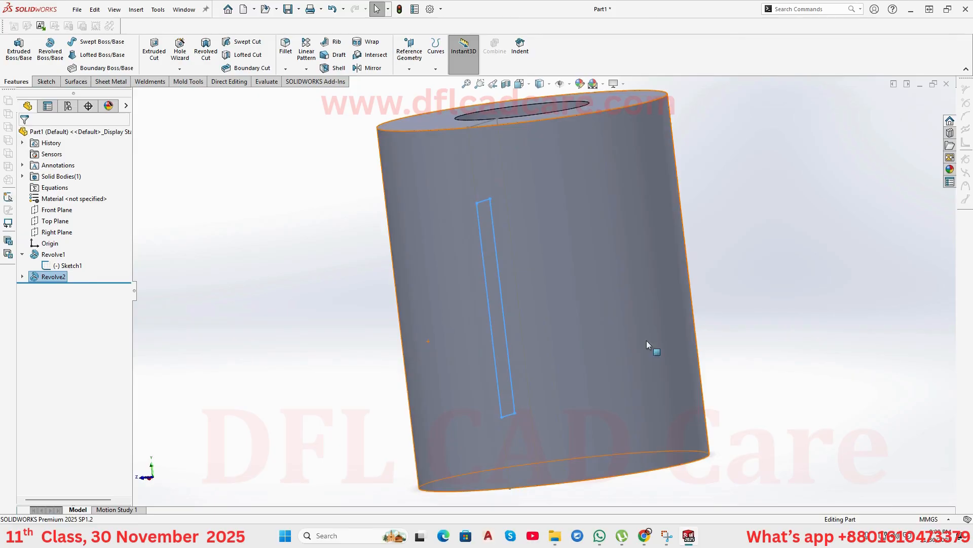
left_click(647, 342)
middle_click_drag(705, 322, 729, 371)
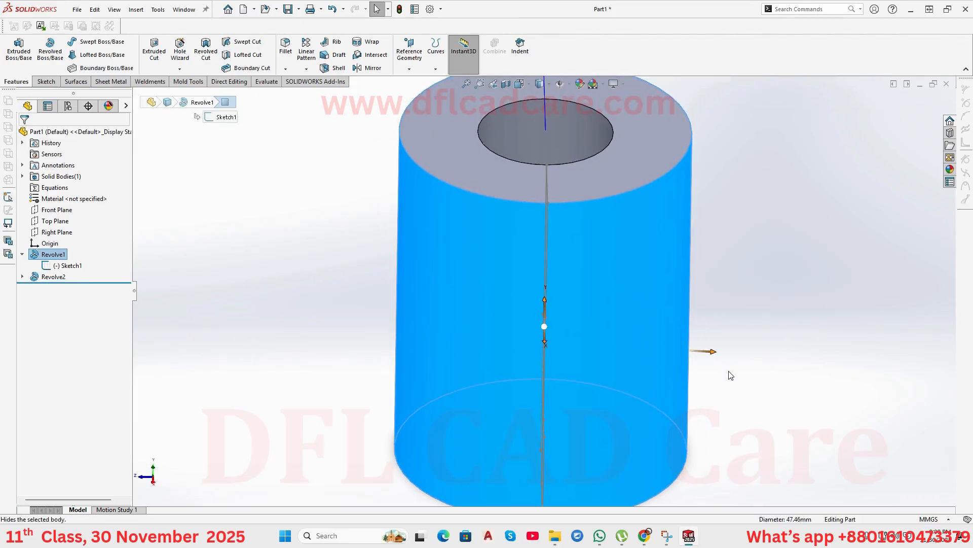
left_click_drag(715, 350, 735, 360)
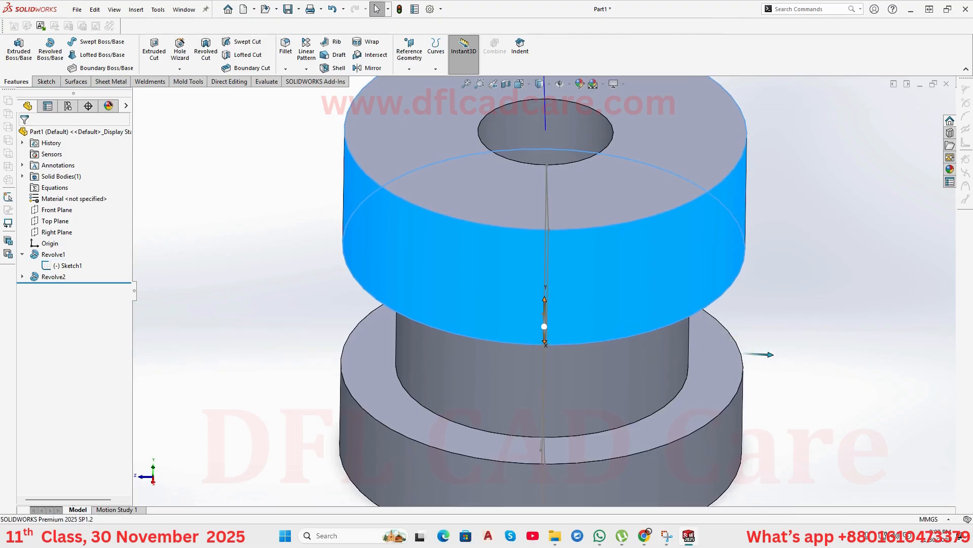
middle_click_drag(736, 361, 738, 303)
left_click_drag(619, 294, 614, 299)
left_click(550, 226)
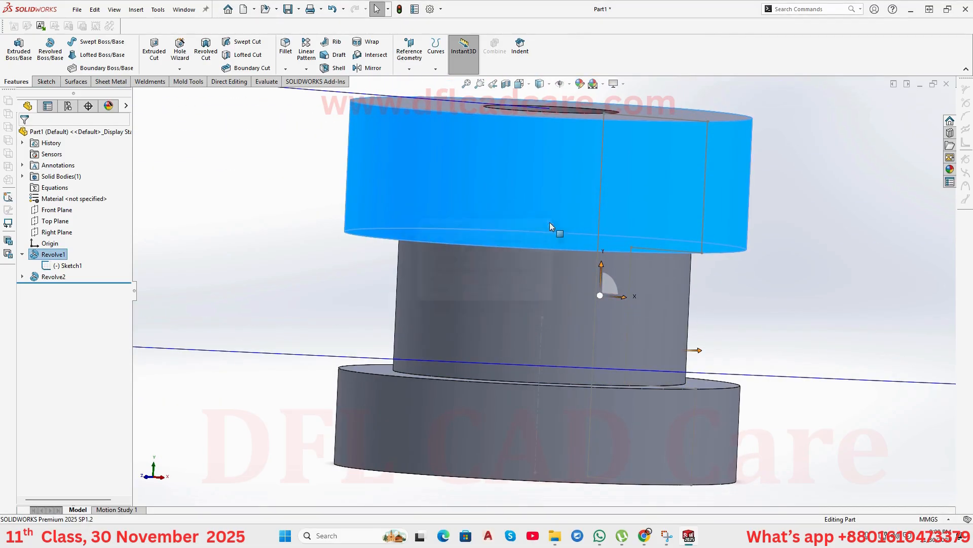
scroll(574, 312, "up", 5)
middle_click_drag(574, 313, 557, 337)
scroll(554, 324, "up", 1)
scroll(555, 324, "up", 2)
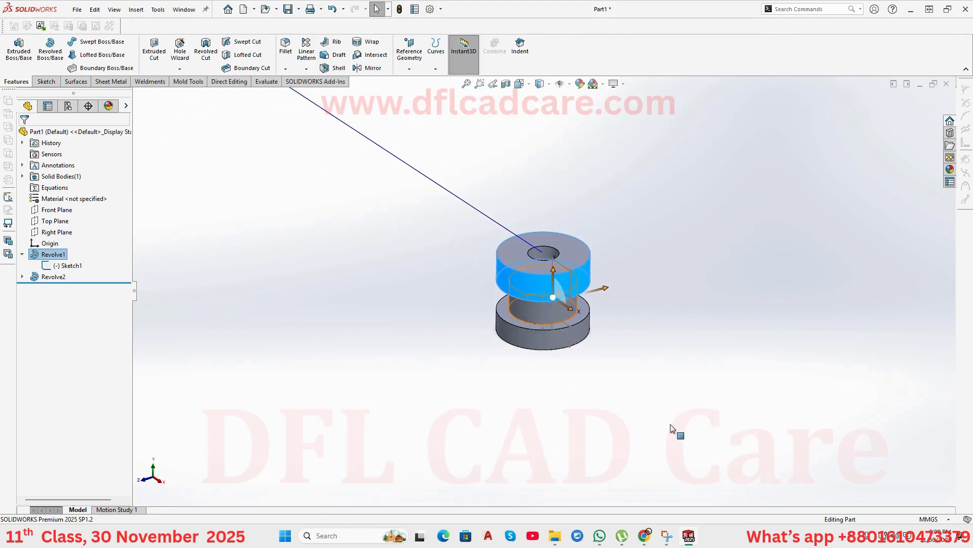
left_click(678, 432)
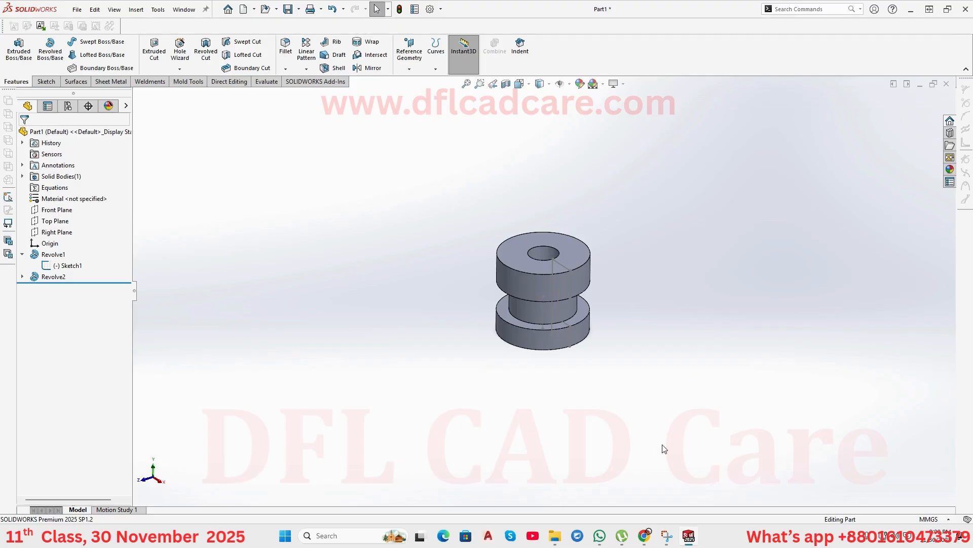
Roll the feature history back to before the first revolve and start a new sketch on the Front Plane.
mouse_move(643, 537)
mouse_move(623, 486)
left_click_drag(76, 282, 113, 249)
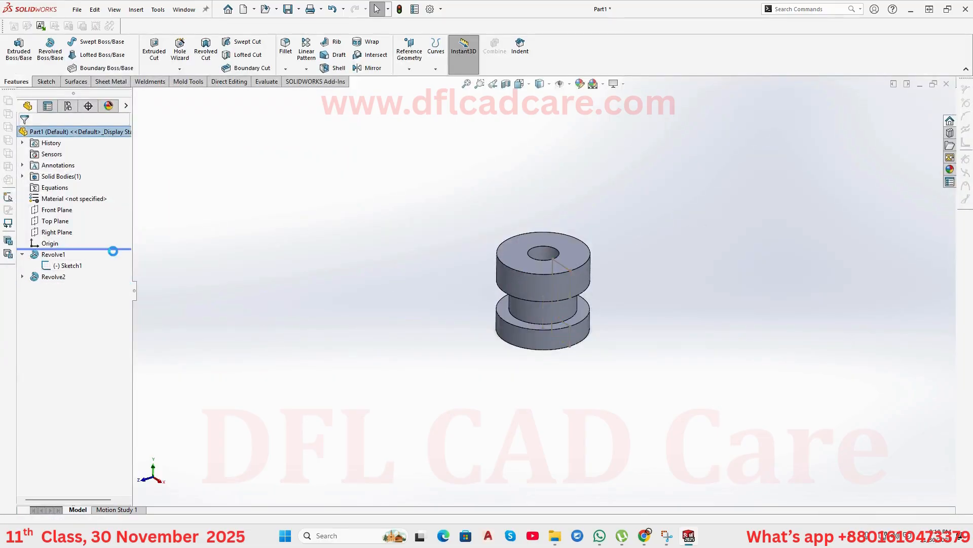
left_click(60, 199)
left_click(66, 185)
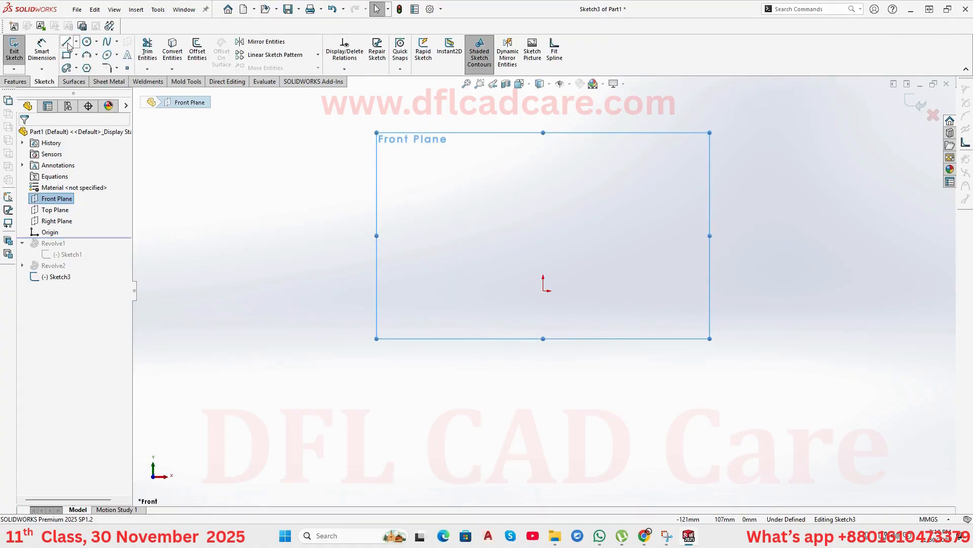
Sketch a closed L-shaped profile beside the origin, level with it, with a base about 41 mm wide and a ledge about 25 mm wide.
left_click(67, 43)
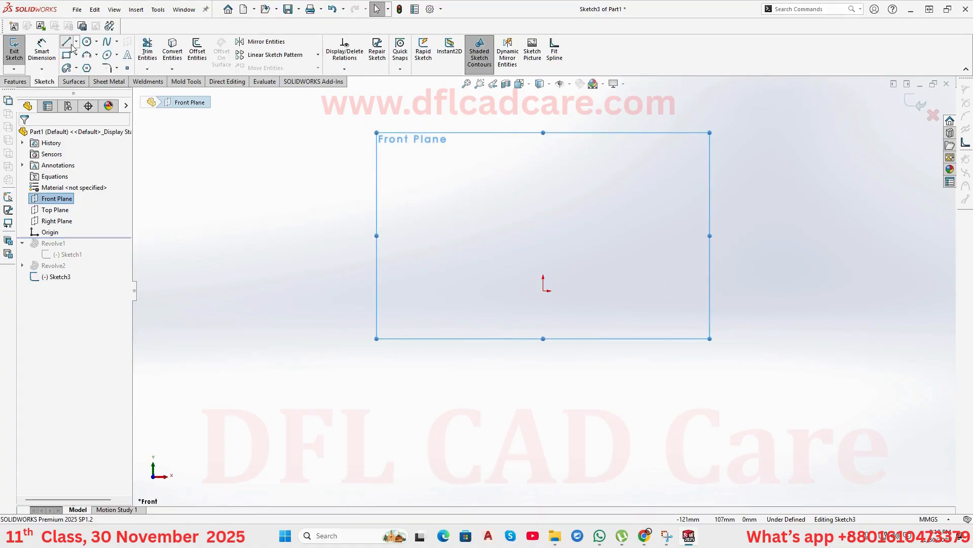
left_click(592, 120)
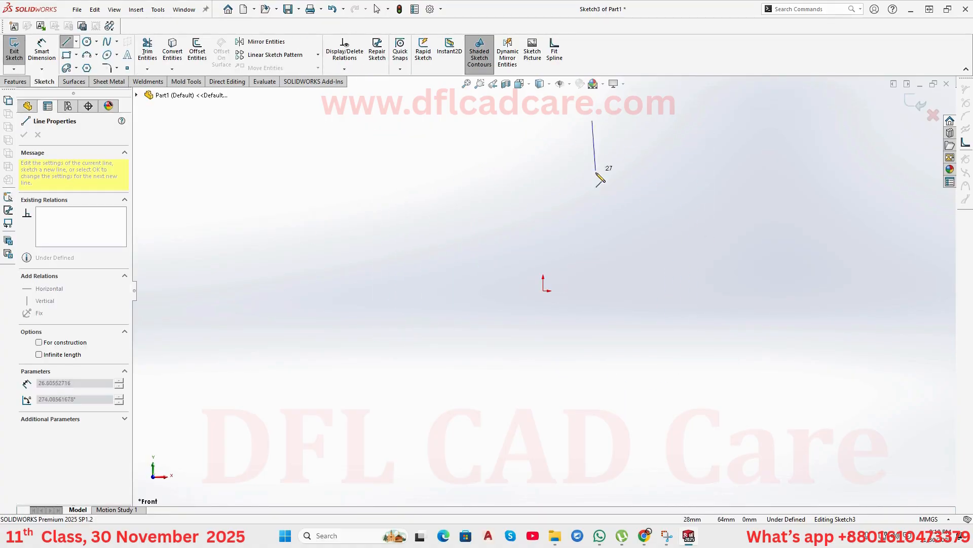
left_click(592, 290)
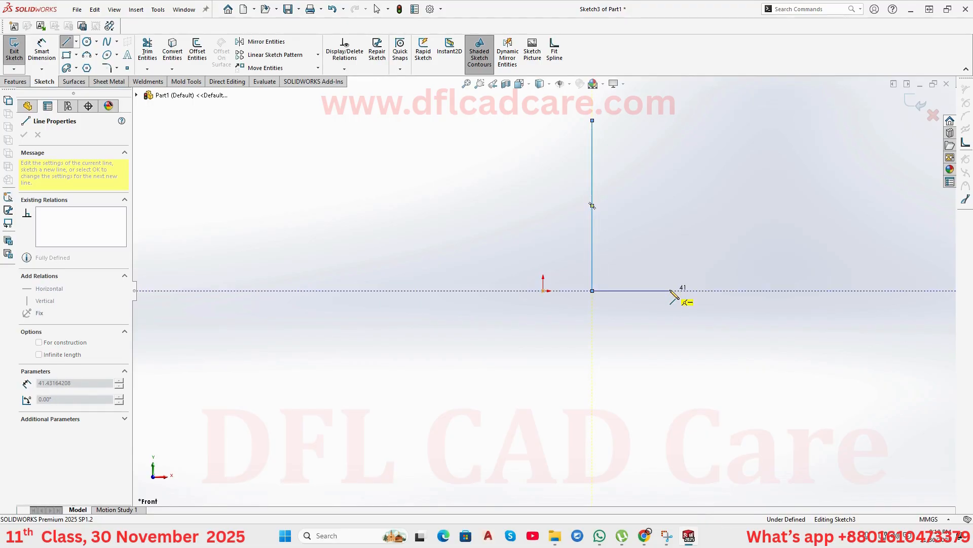
left_click(670, 291)
left_click(670, 264)
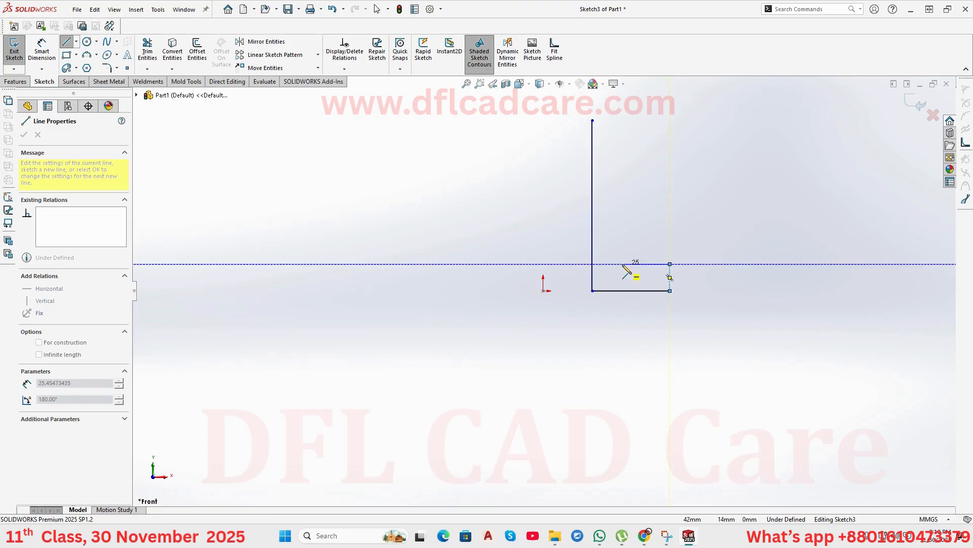
left_click(622, 264)
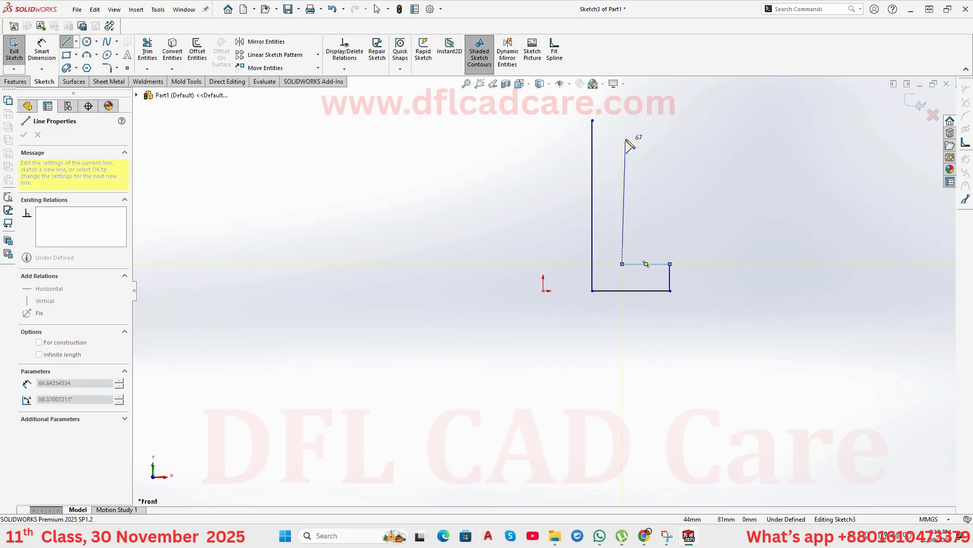
left_click(592, 121)
right_click(614, 136)
left_click(639, 145)
Draw a vertical line about 50 mm long upward from the origin and convert it to construction geometry.
key("l")
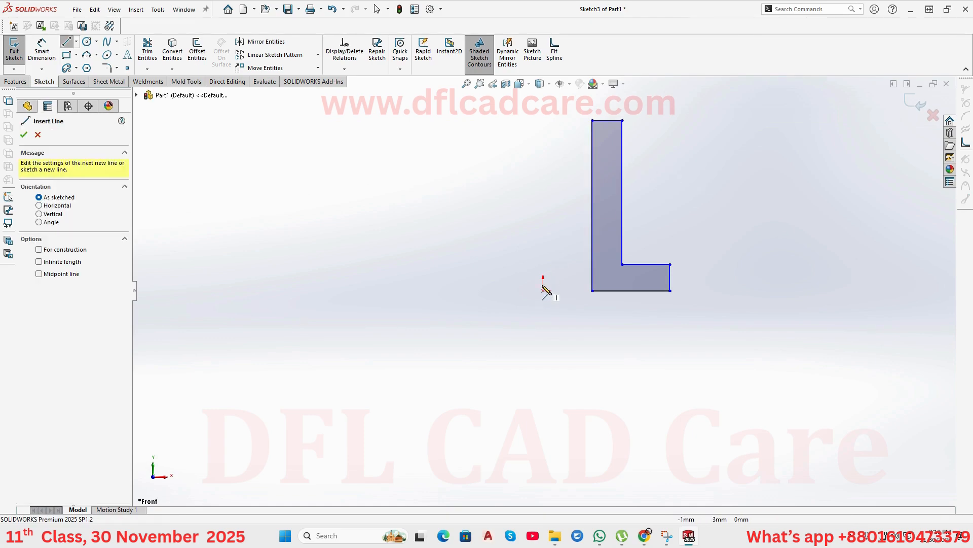
left_click(544, 290)
left_click(544, 198)
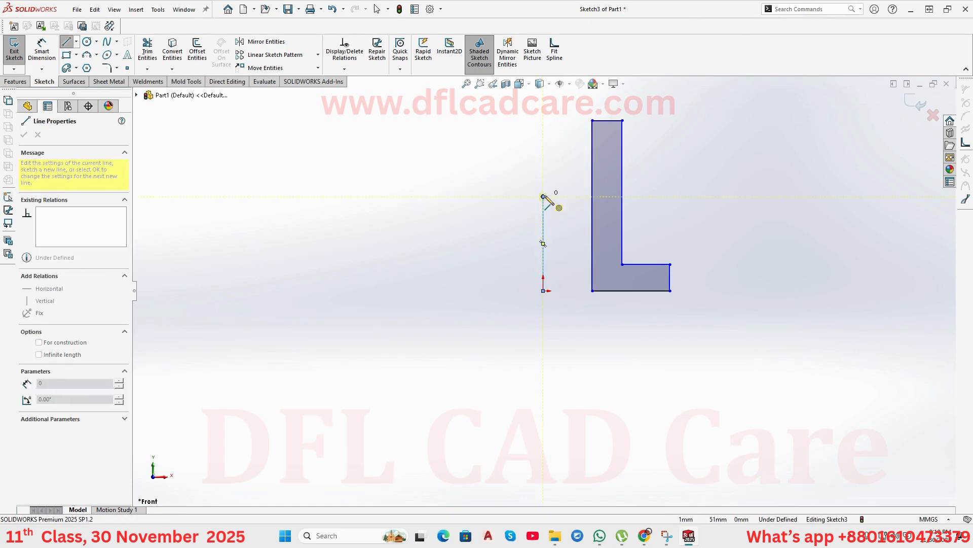
right_click(548, 199)
left_click(570, 200)
left_click(542, 241)
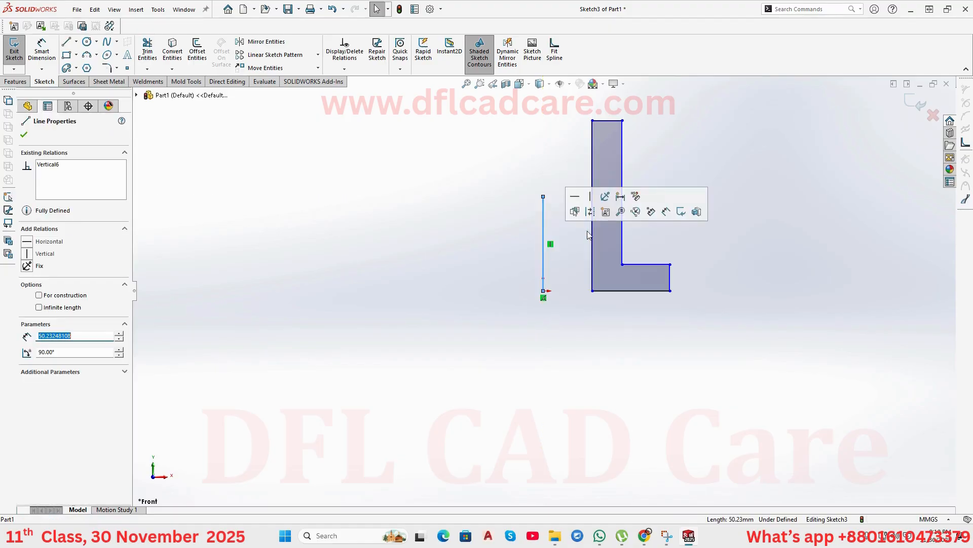
left_click(589, 211)
left_click(48, 67)
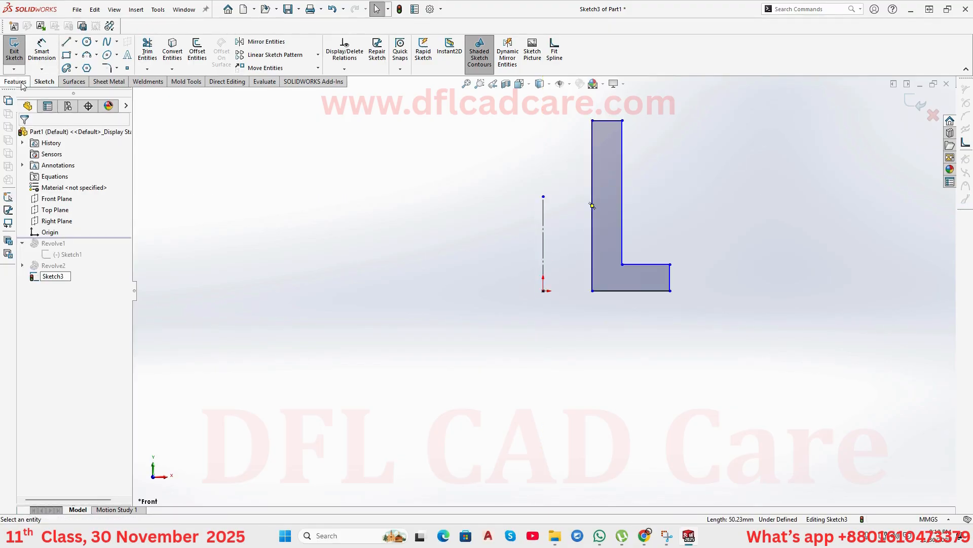
Revolve the L-shaped profile 360 degrees as a boss about the vertical construction line.
left_click(16, 81)
left_click(53, 55)
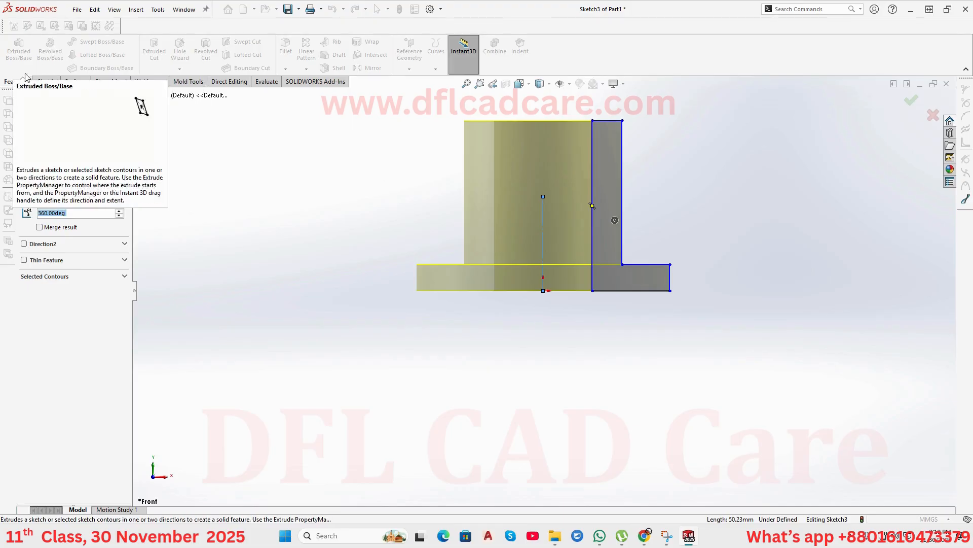
left_click(24, 134)
mouse_move(427, 198)
middle_mouse_down()
mouse_move(413, 304)
mouse_move(432, 382)
mouse_move(443, 161)
mouse_move(414, 137)
mouse_move(415, 209)
middle_mouse_up()
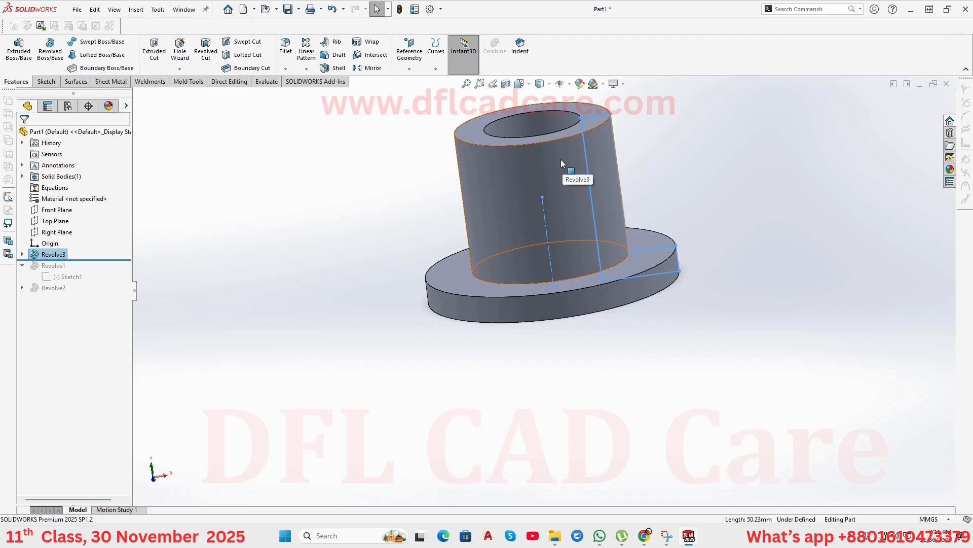
mouse_move(609, 199)
middle_mouse_down()
mouse_move(652, 187)
mouse_move(637, 159)
mouse_move(611, 196)
middle_mouse_up()
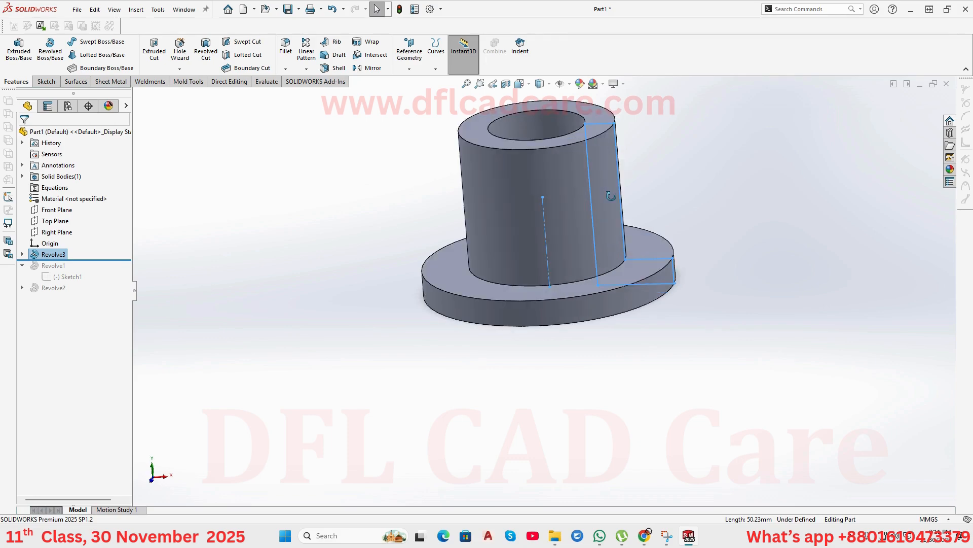
left_click(725, 224)
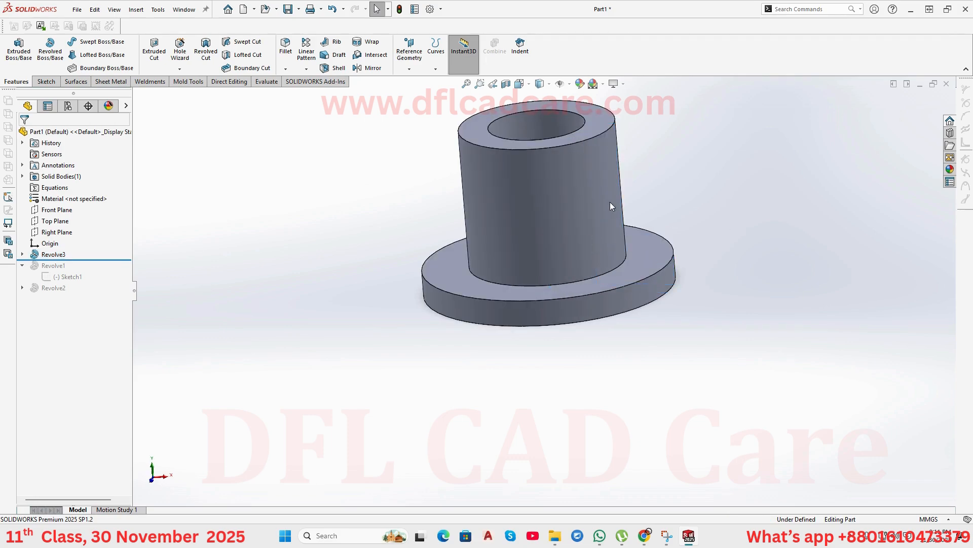
Create a revolved cut reusing the L-shaped profile sketch, with Mid Plane direction and a 180-degree angle.
left_click(22, 254)
left_click(56, 267)
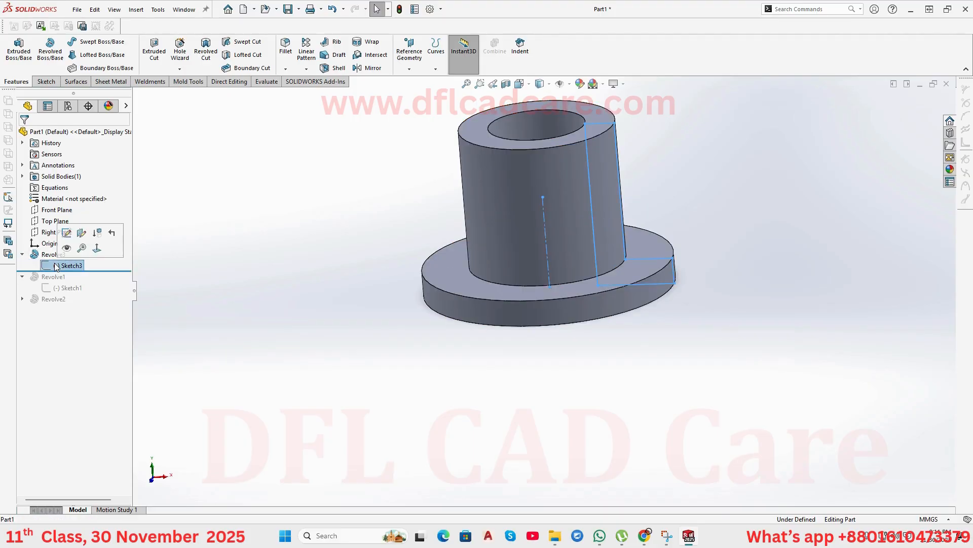
left_click(206, 55)
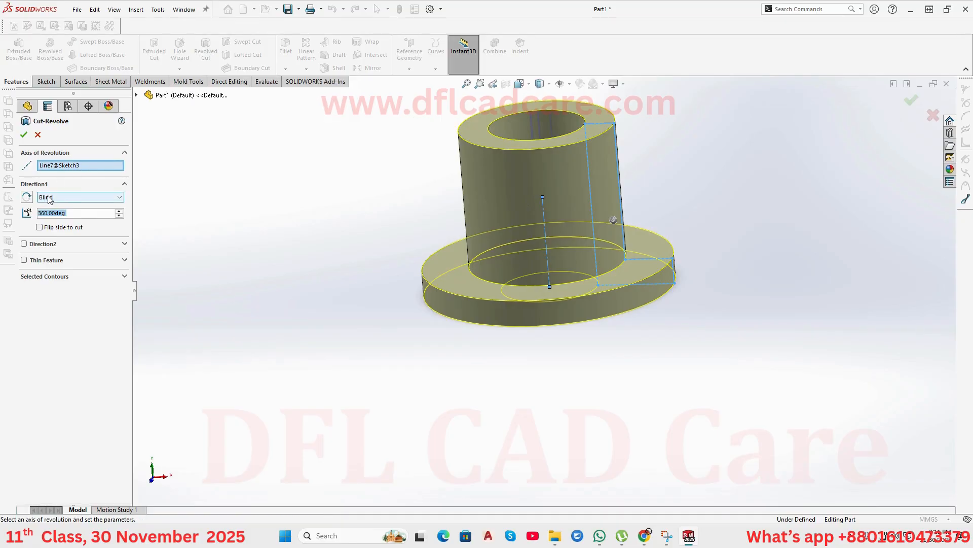
left_click(49, 198)
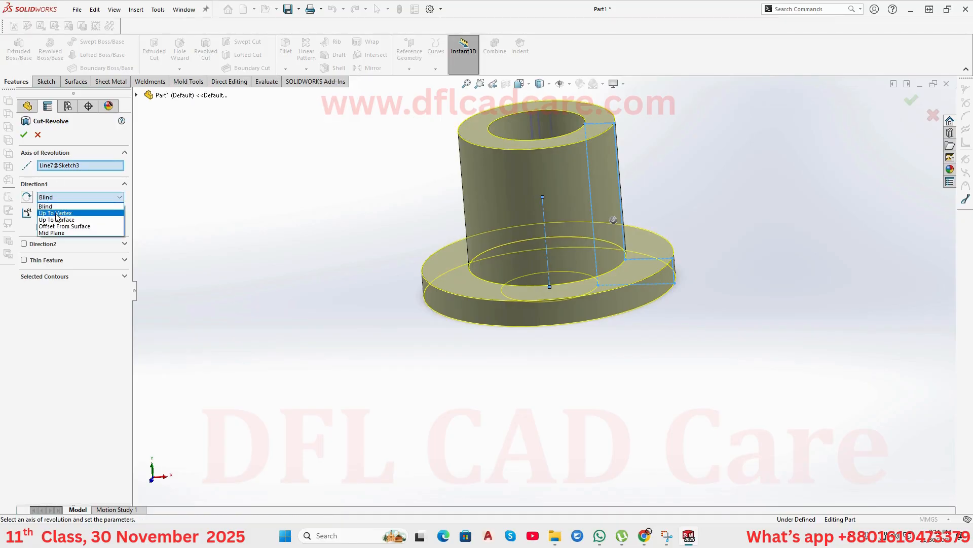
left_click(72, 233)
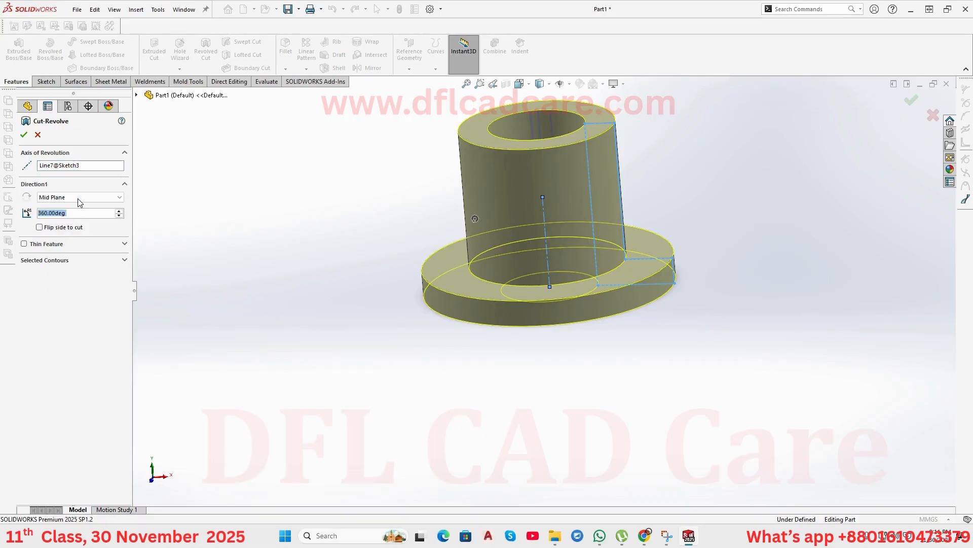
type("180")
key("Return")
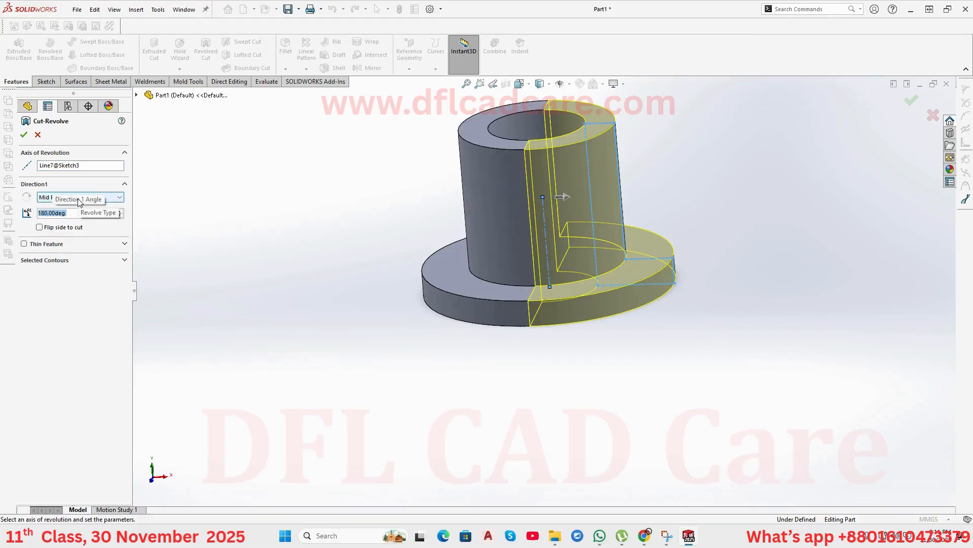
middle_click_drag(390, 263, 413, 345)
left_click(24, 134)
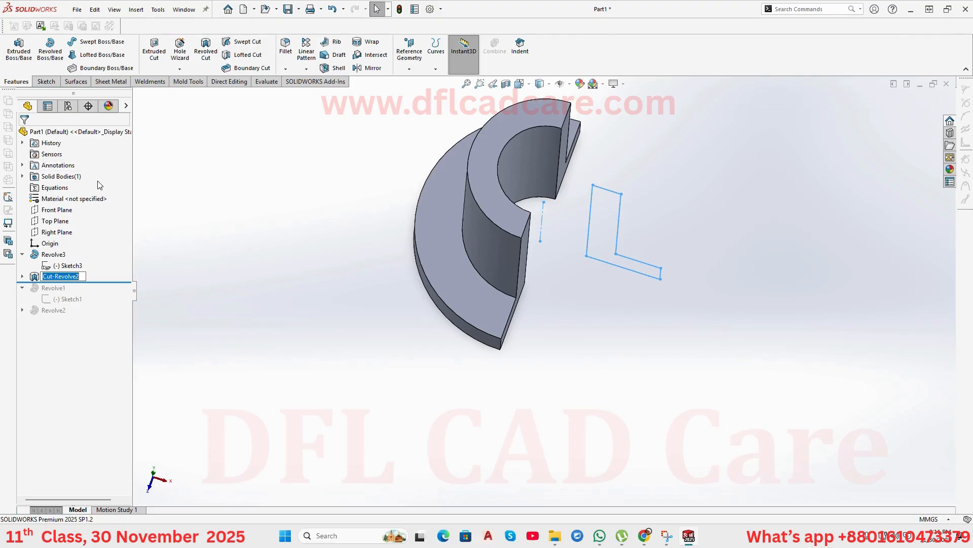
Inspect the half-cut part and the sketch shared by both features, opening that sketch and exiting it again.
middle_click_drag(455, 327, 408, 219)
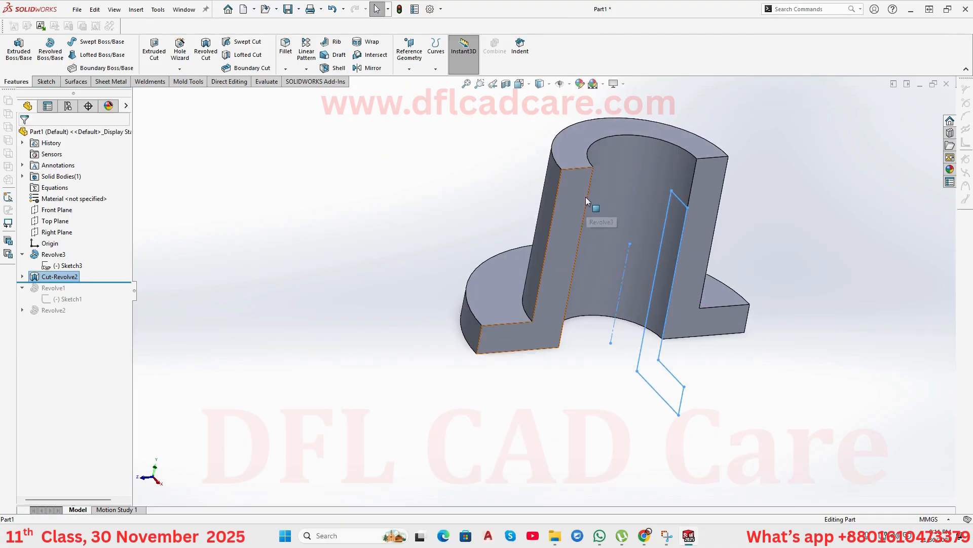
left_click(22, 276)
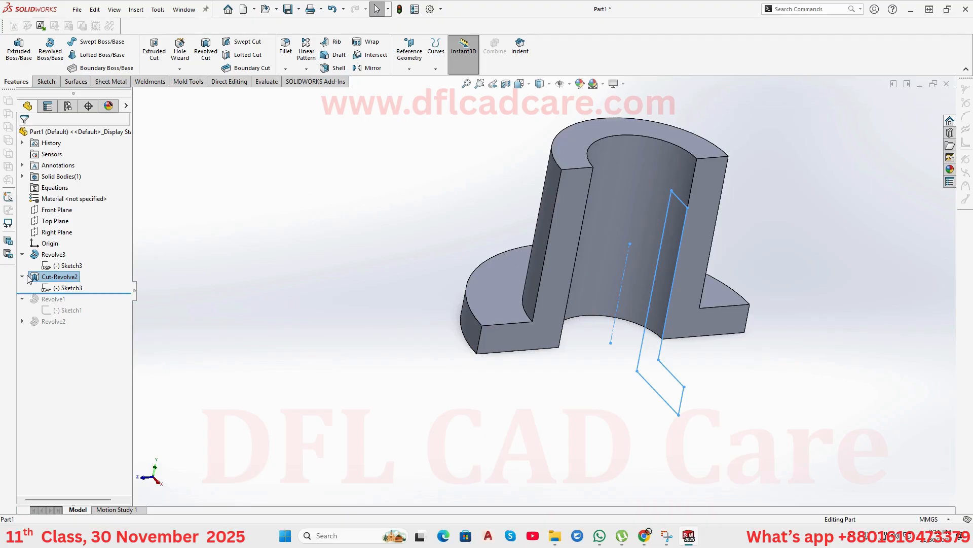
left_click(67, 288)
left_click(74, 255)
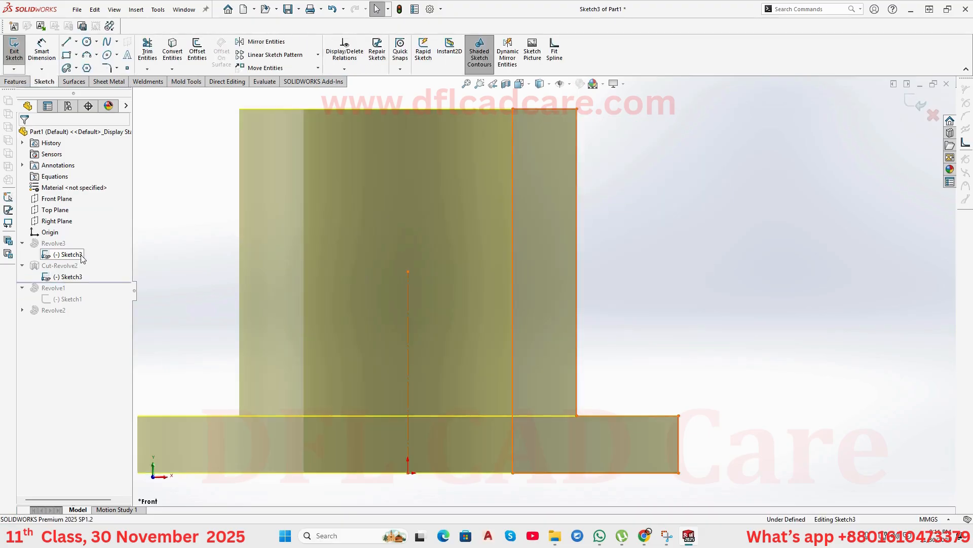
left_click(922, 102)
Delete the 180-degree revolved cut from the part.
left_click(54, 277)
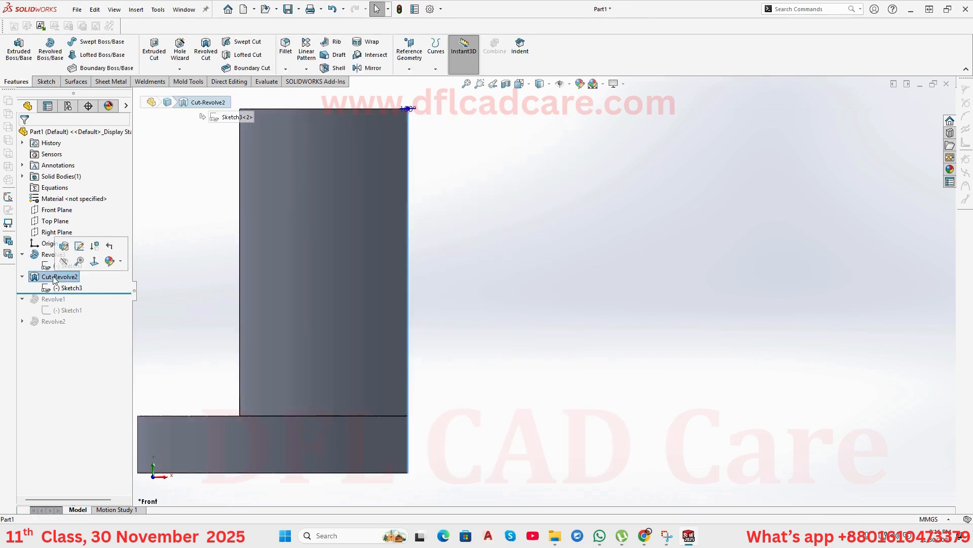
key("Delete")
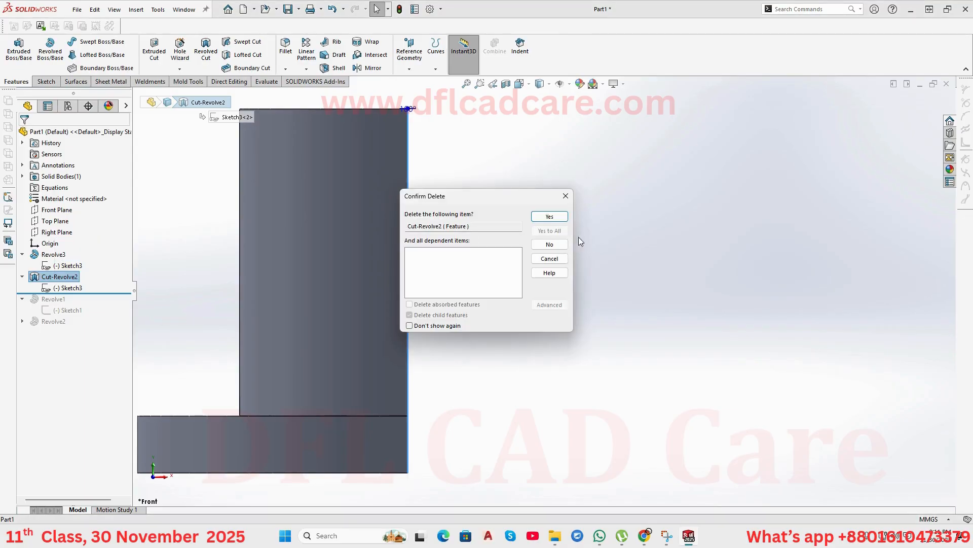
left_click(550, 216)
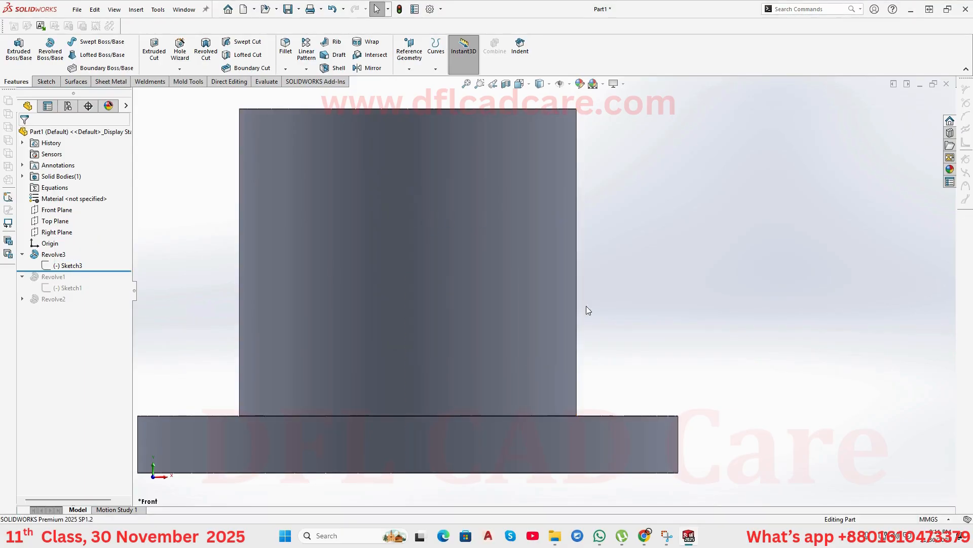
Start a new sketch on the Front Plane and convert the L-shaped profile sketch's entities into it.
scroll(542, 290, "up", 3)
left_click(66, 266)
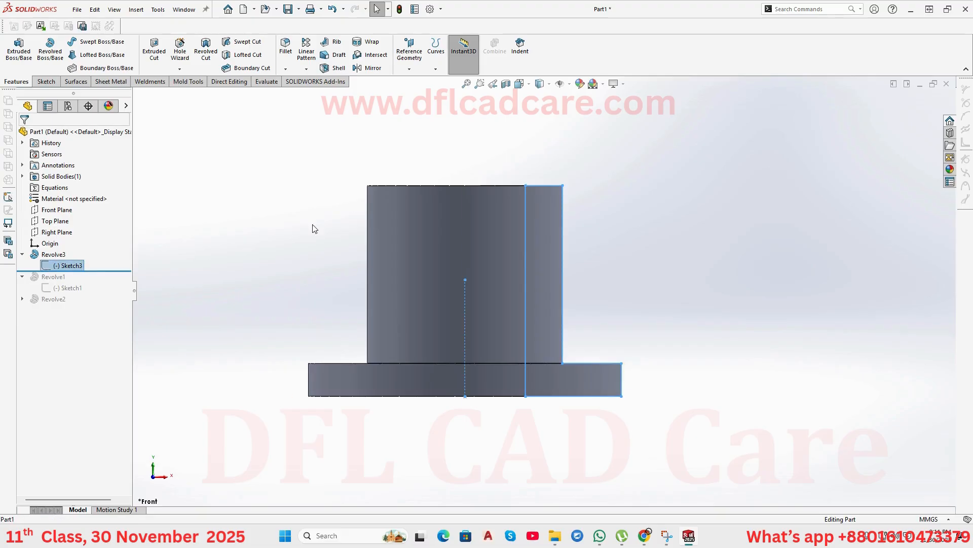
left_click(56, 211)
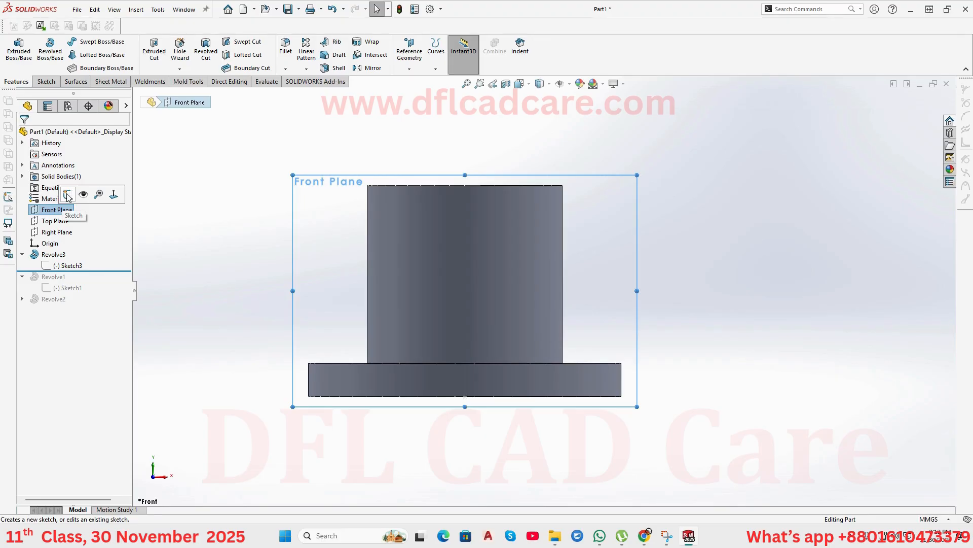
left_click(68, 195)
left_click(67, 265)
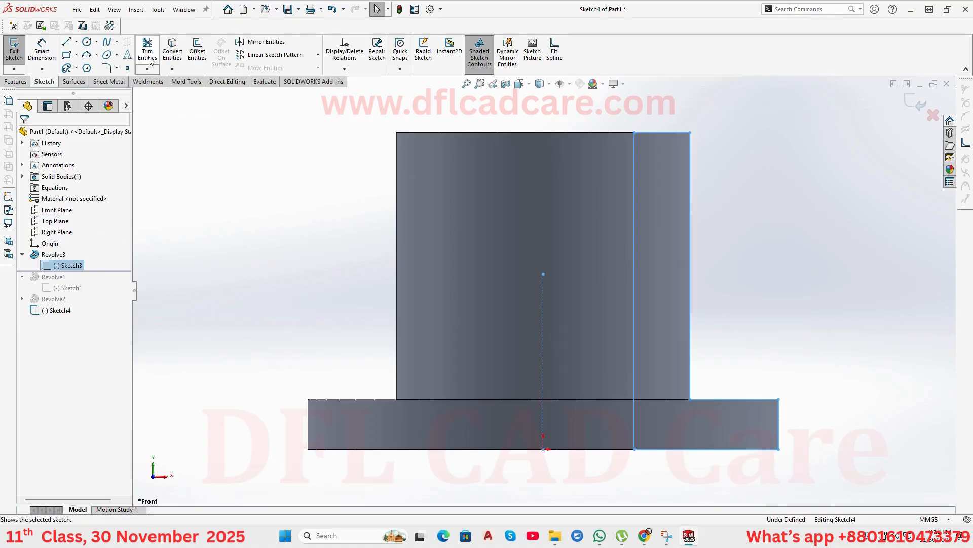
left_click(174, 53)
scroll(766, 363, "up", 3)
scroll(769, 364, "down", 4)
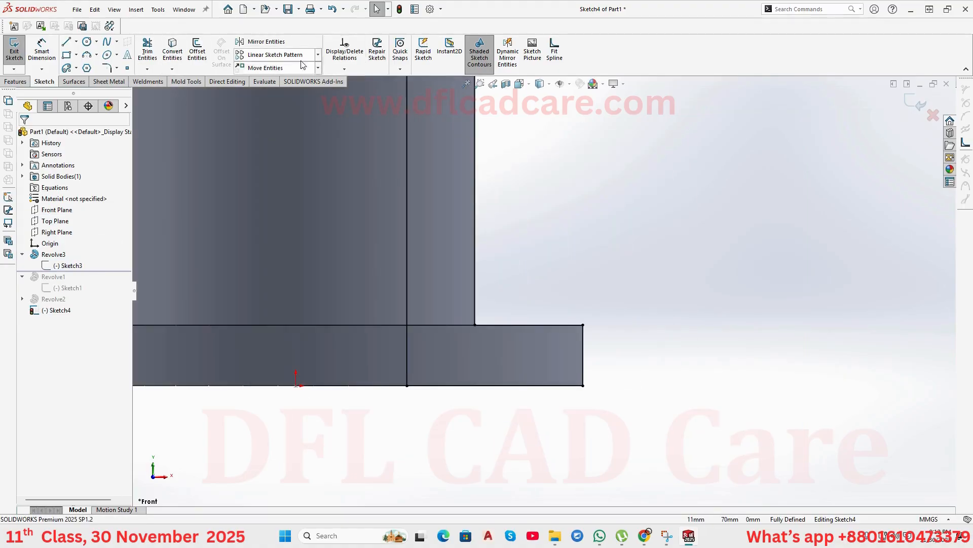
Extend the ledge line to the inner vertical line and power-trim the base segments, keeping only the tube wall rectangle.
left_click(147, 69)
left_click(162, 79)
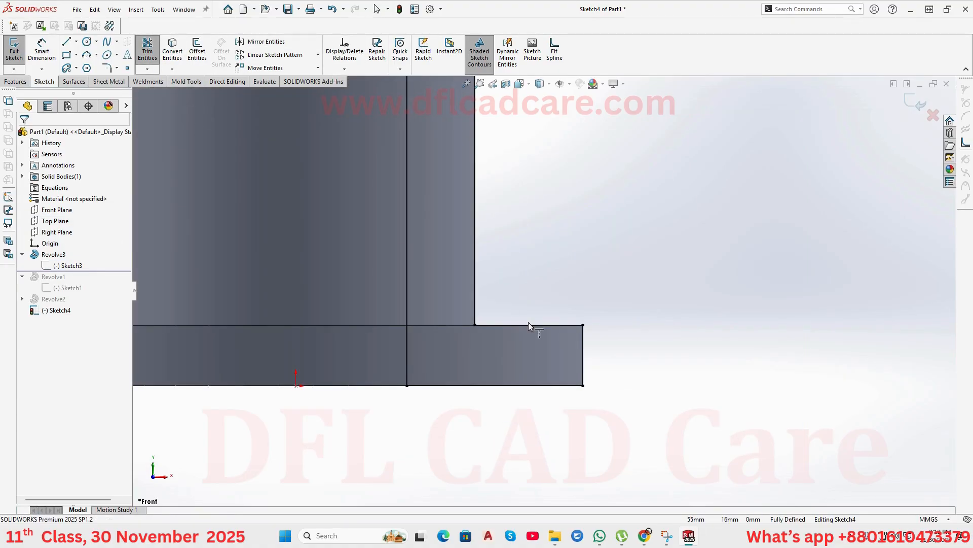
left_click(149, 51)
mouse_move(611, 265)
left_mouse_down()
mouse_move(532, 398)
mouse_move(516, 380)
mouse_move(332, 373)
left_mouse_up()
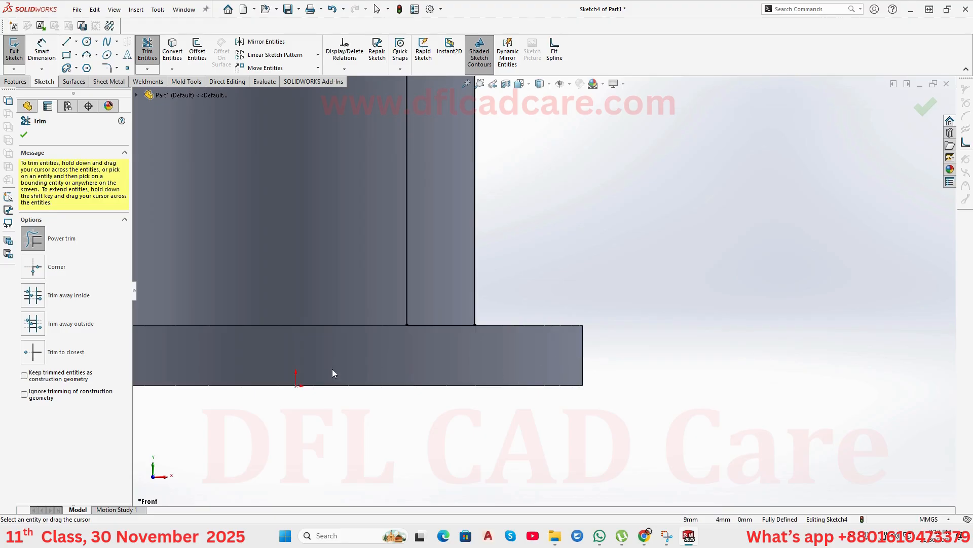
scroll(523, 332, "up", 6)
scroll(530, 225, "down", 4)
middle_click_drag(545, 228, 534, 351)
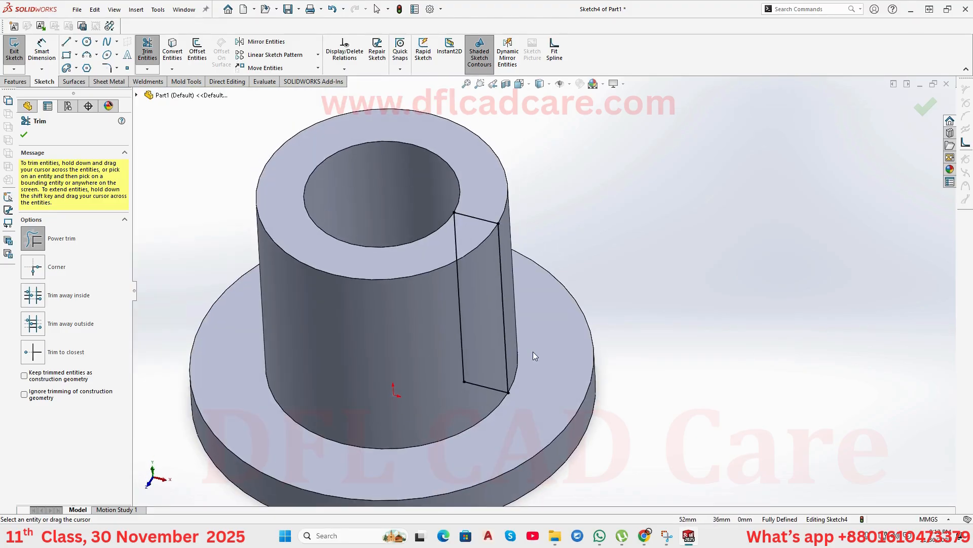
left_click(23, 135)
Start a revolved cut of the tube wall rectangle, showing the L-shaped profile sketch and using its centerline as the axis.
left_click(15, 81)
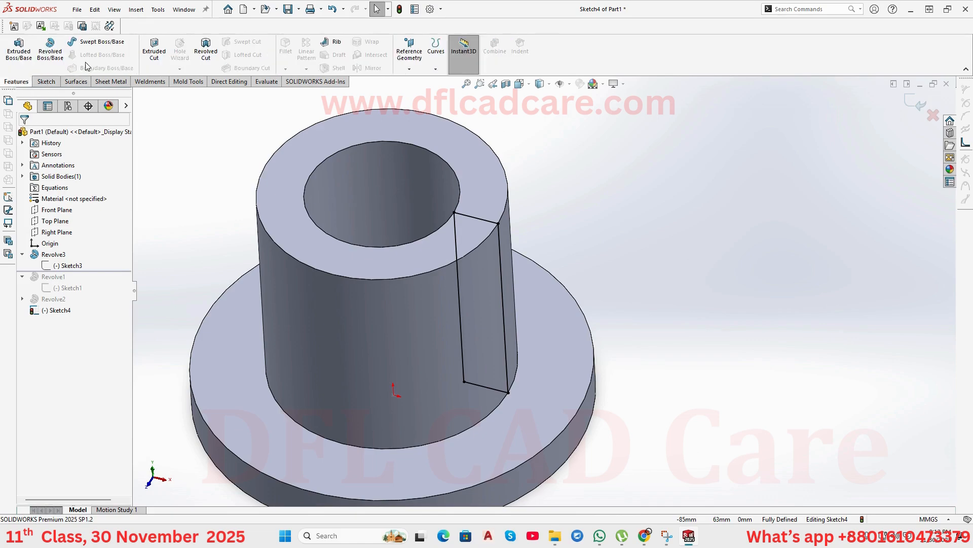
left_click(206, 49)
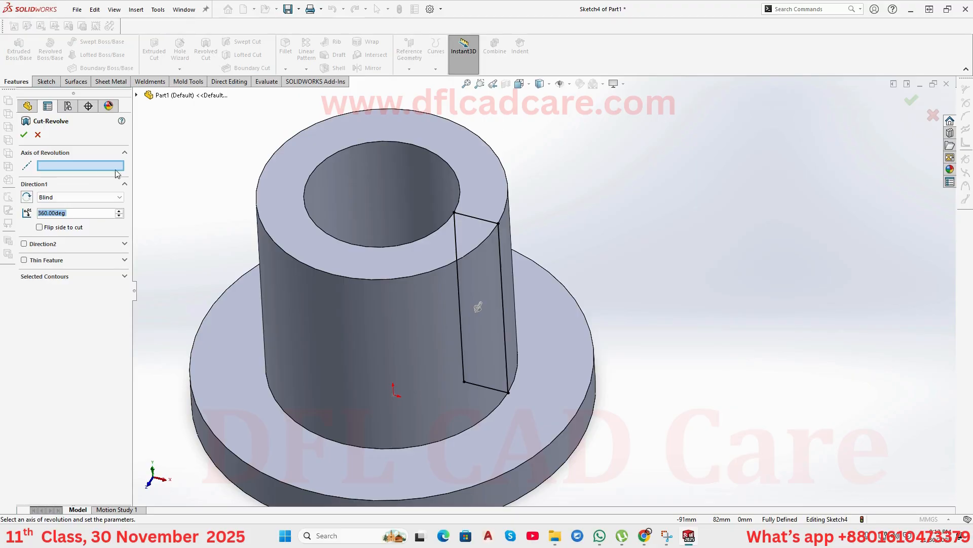
left_click(59, 167)
scroll(407, 222, "up", 4)
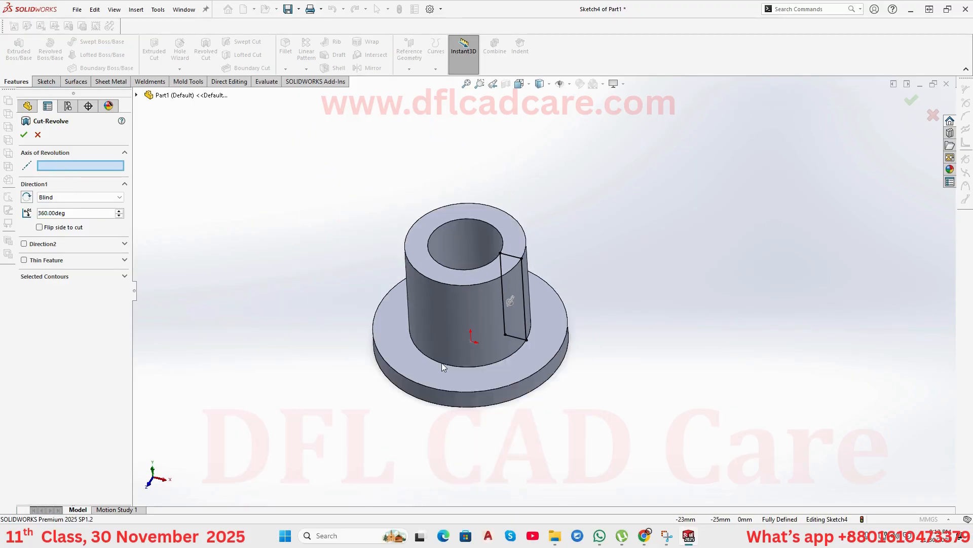
middle_click_drag(445, 369, 466, 222)
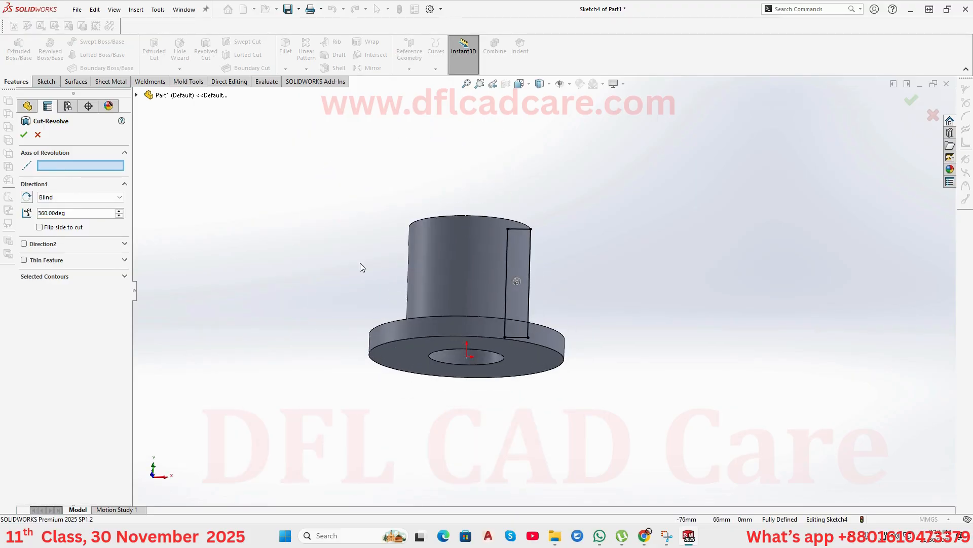
left_click(137, 95)
left_click(197, 231)
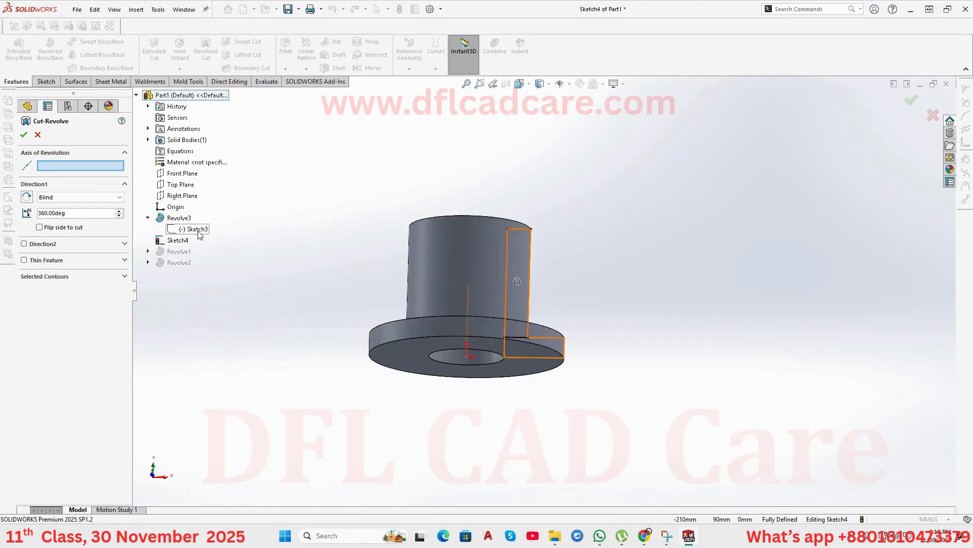
right_click(209, 238)
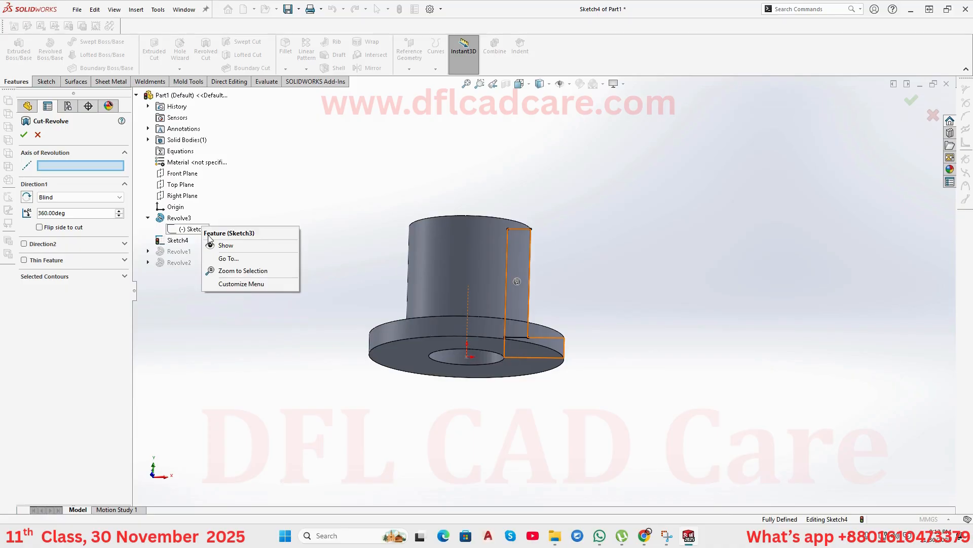
left_click(224, 245)
left_click(466, 302)
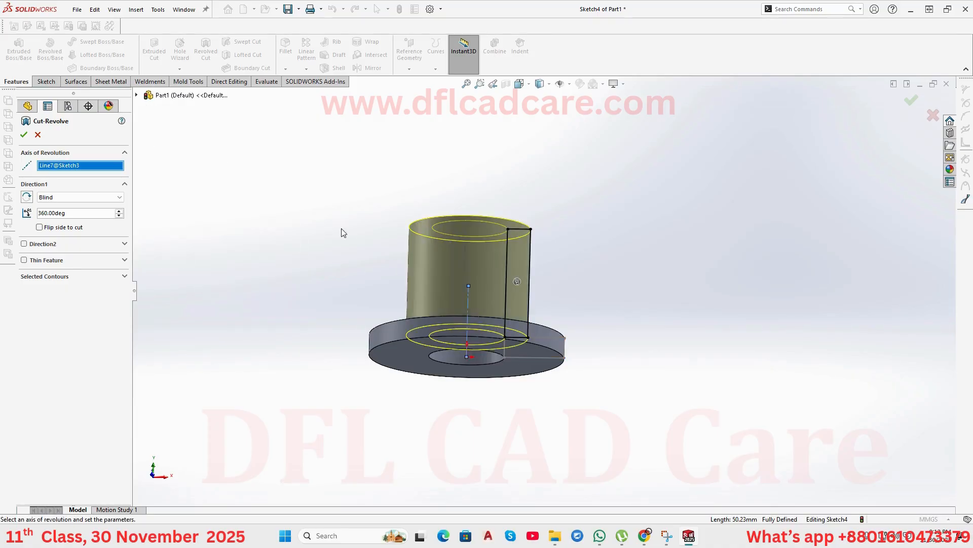
Set the revolved cut to 180 degrees with the Mid Plane end condition and complete it.
left_click(82, 213)
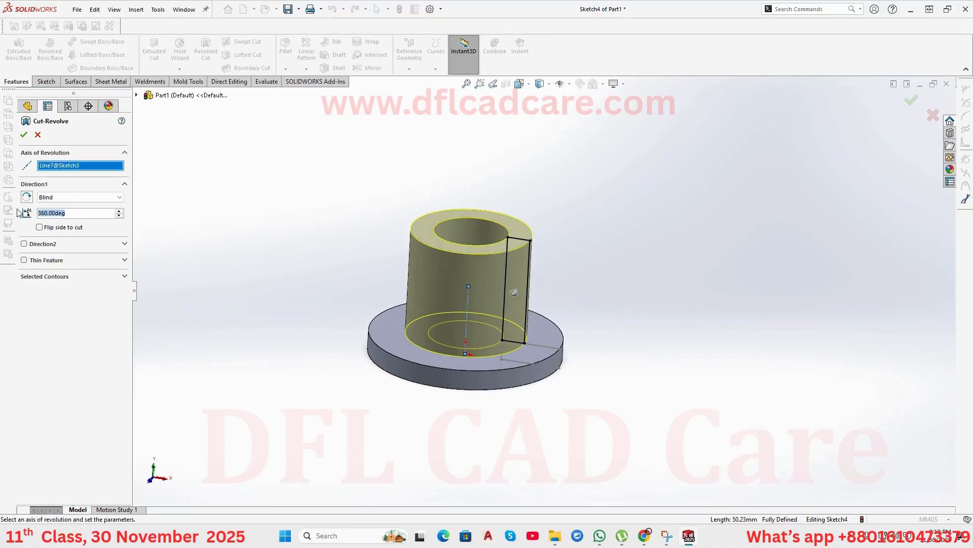
type("180")
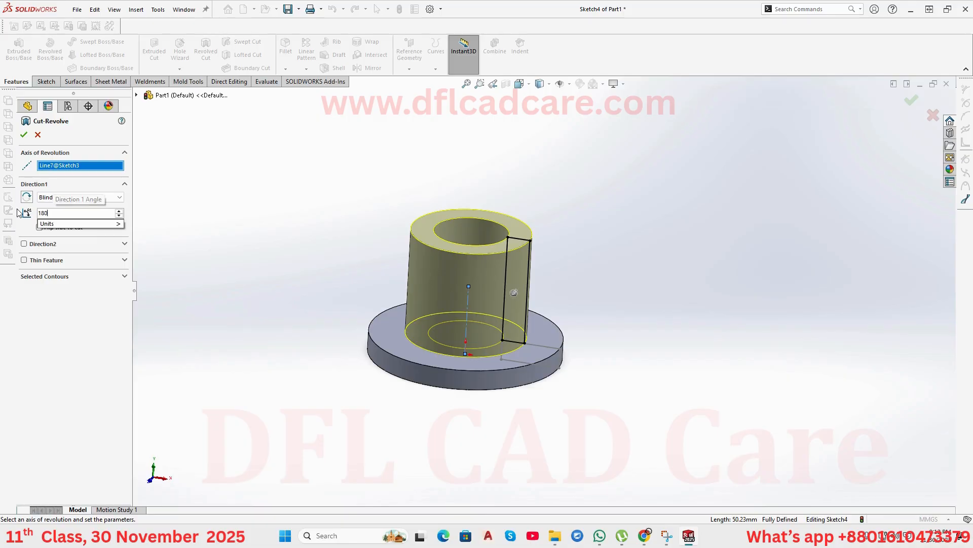
key("Return")
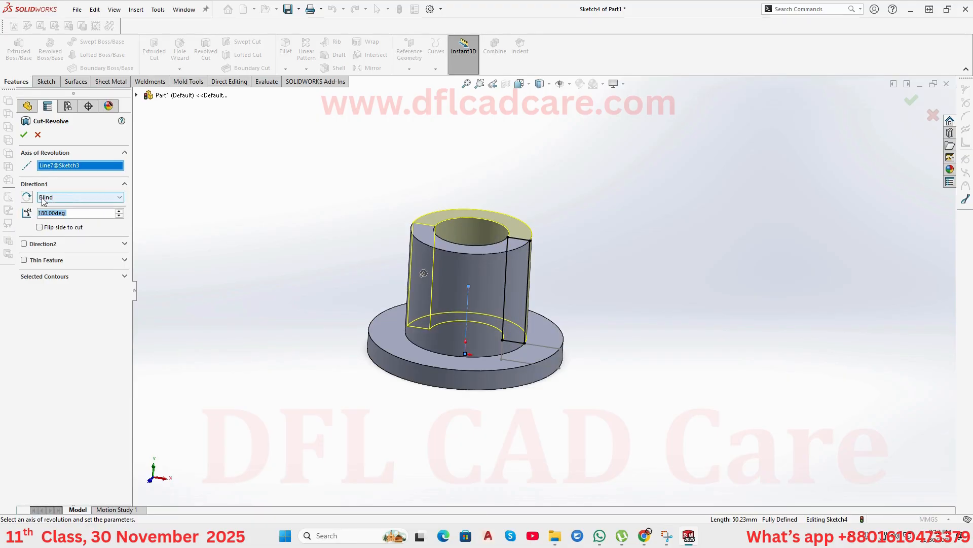
left_click(59, 199)
left_click(46, 236)
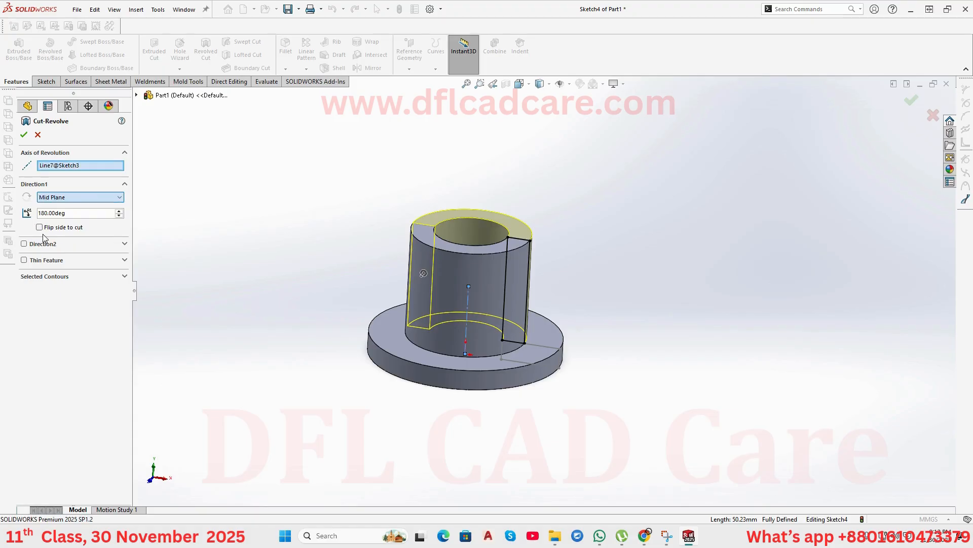
left_click(24, 135)
middle_click_drag(244, 218, 218, 244)
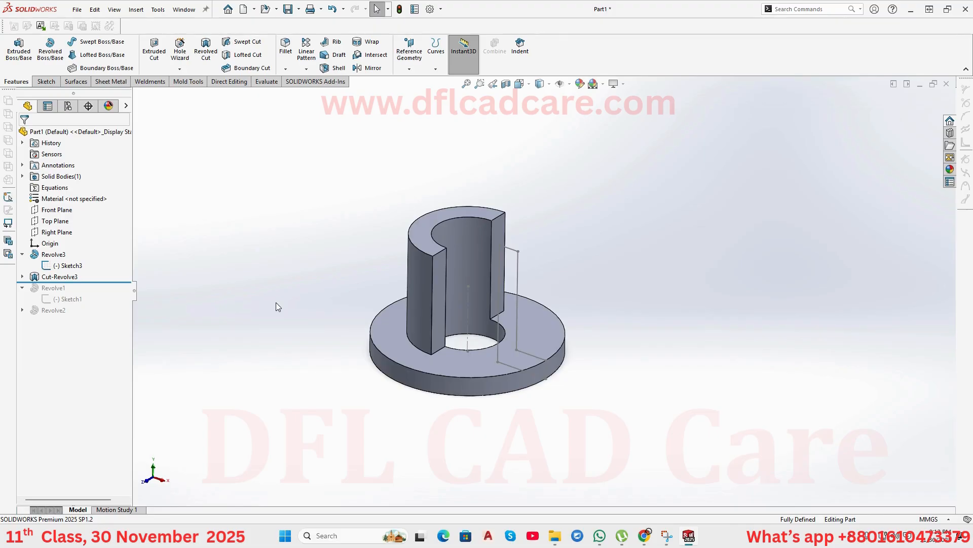
left_click(517, 291)
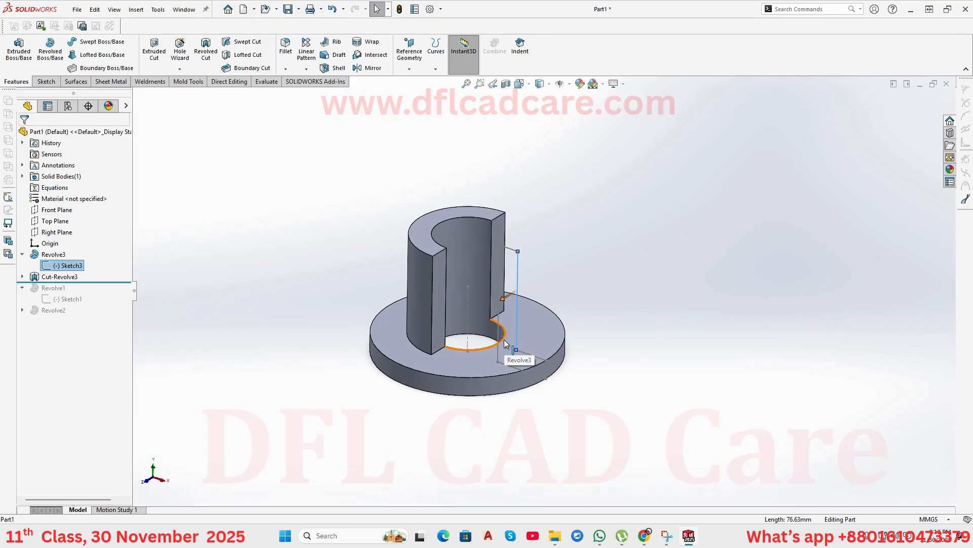
left_click(199, 277)
middle_click_drag(288, 263, 282, 219)
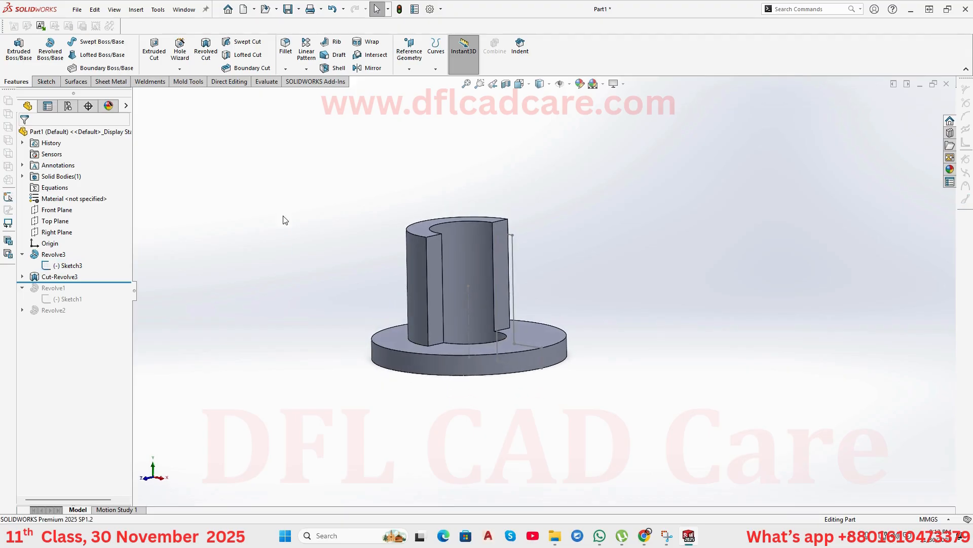
middle_click_drag(404, 276, 441, 336)
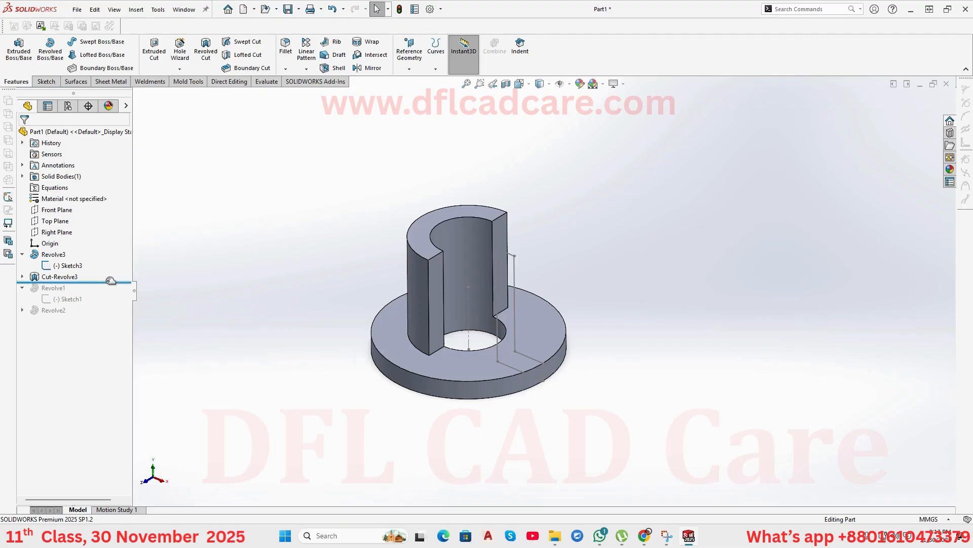
Roll the model back to before the revolved cut and start a sketch on the flange's upper face.
left_click_drag(111, 281, 111, 271)
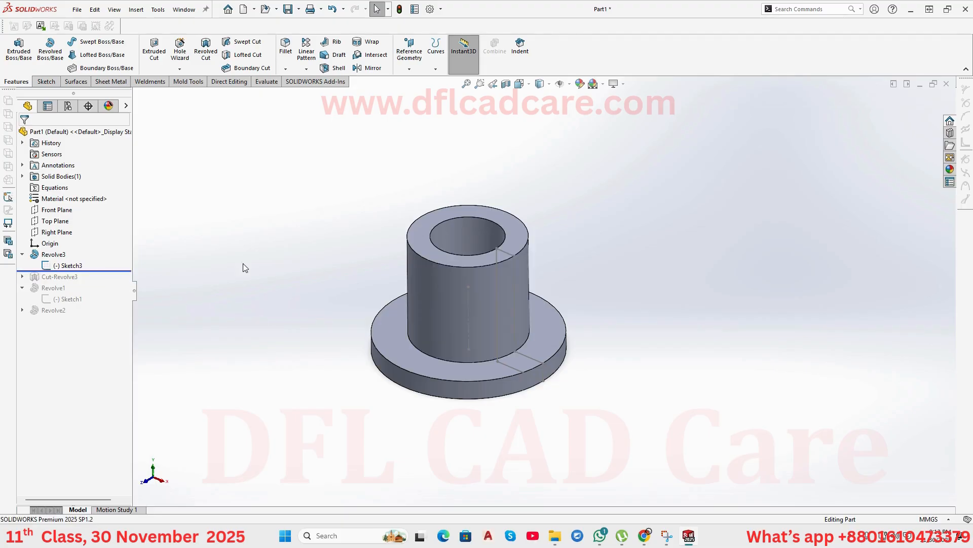
left_click(550, 350)
left_click(596, 322)
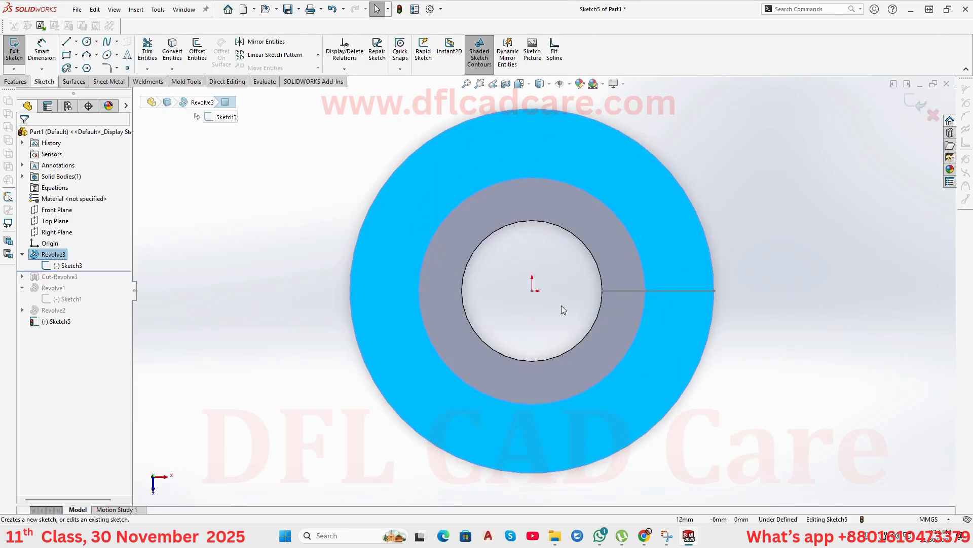
Sketch a vertical line through the origin spanning the tube's full outer diameter.
left_click(76, 41)
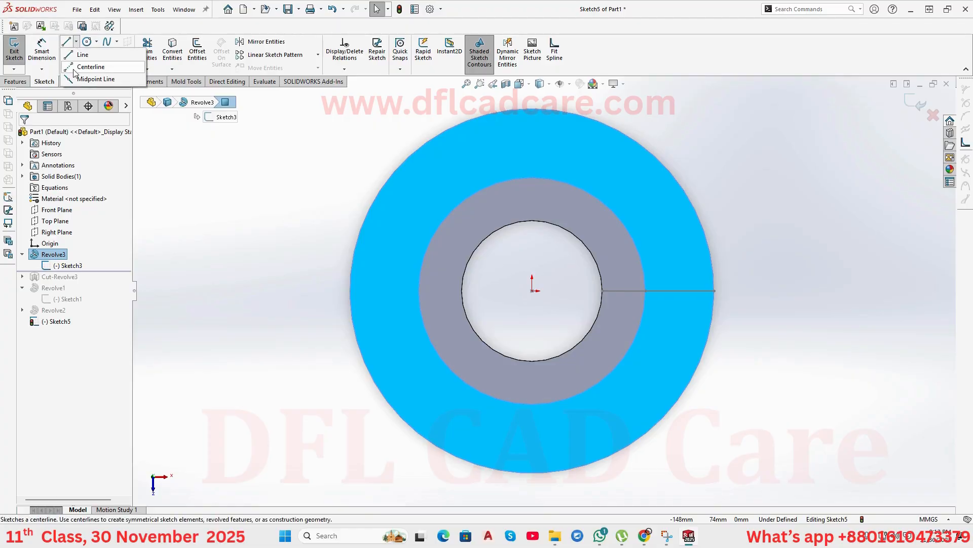
left_click(88, 52)
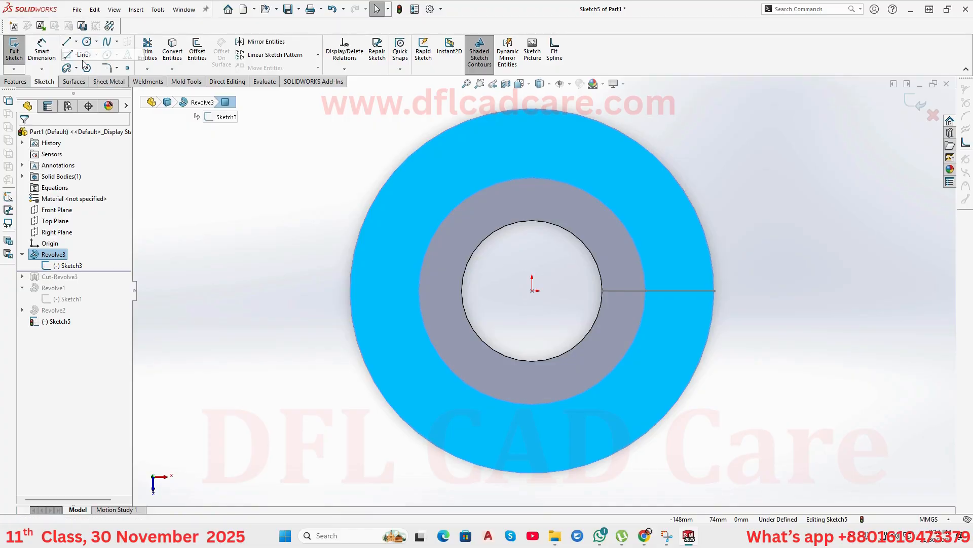
left_click(531, 177)
left_click(532, 404)
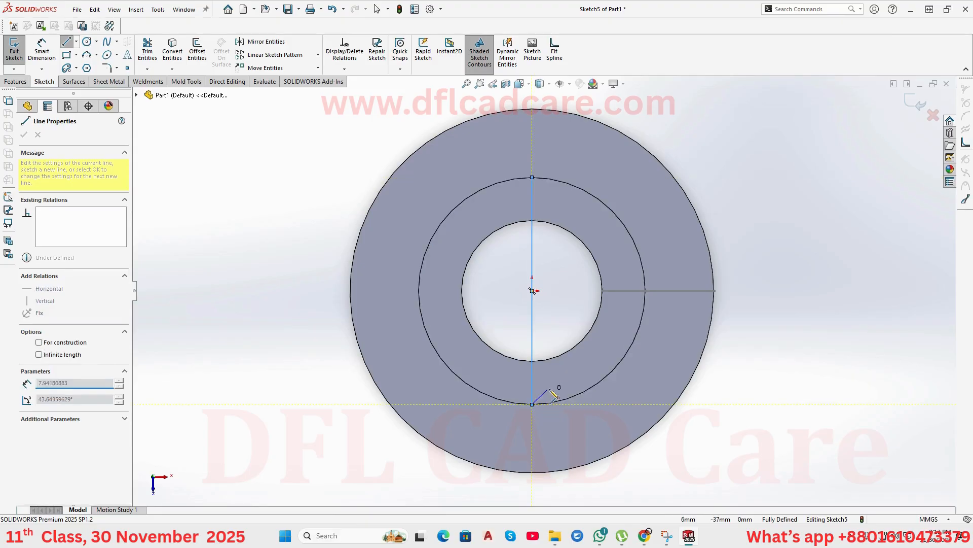
right_click(564, 382)
left_click(584, 391)
middle_click_drag(584, 438, 568, 236)
left_click(18, 82)
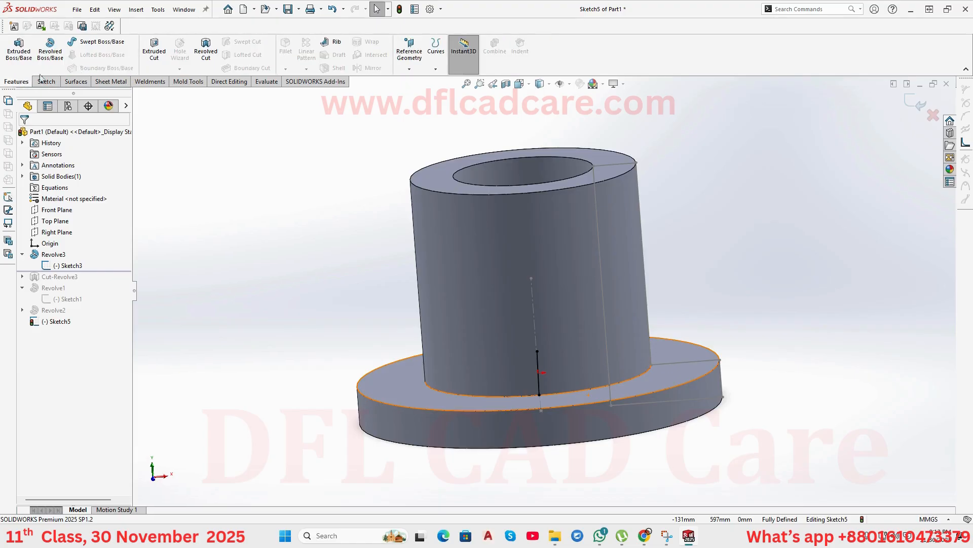
left_click(154, 51)
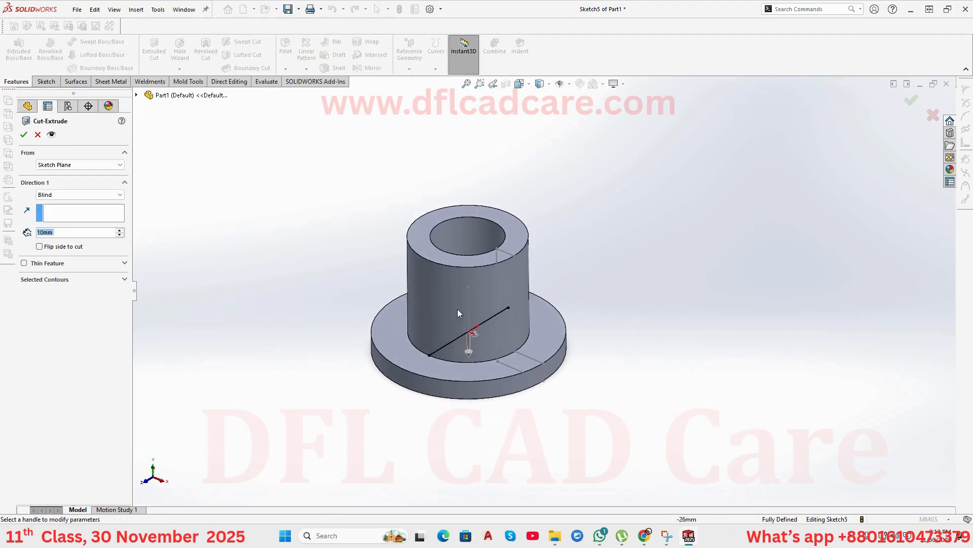
middle_click_drag(470, 332, 592, 355)
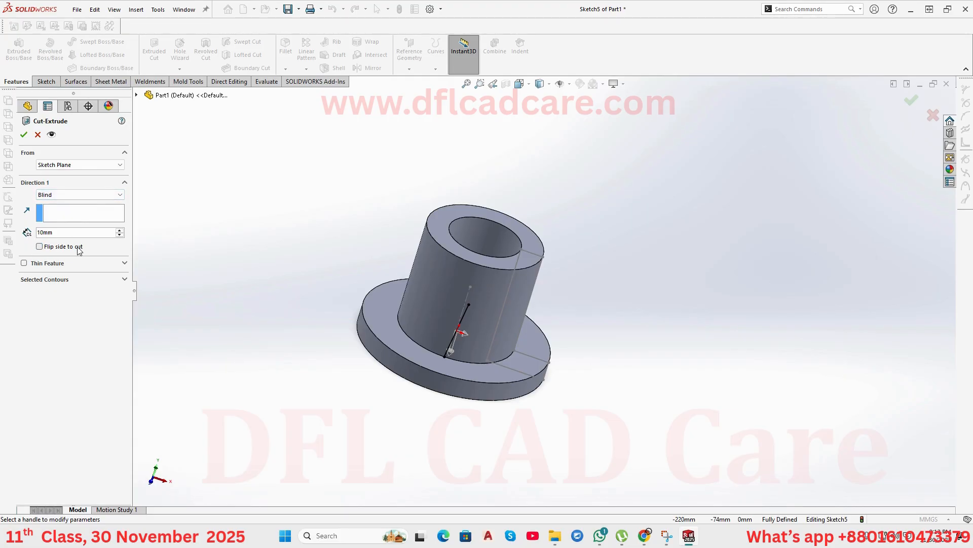
left_click(451, 357)
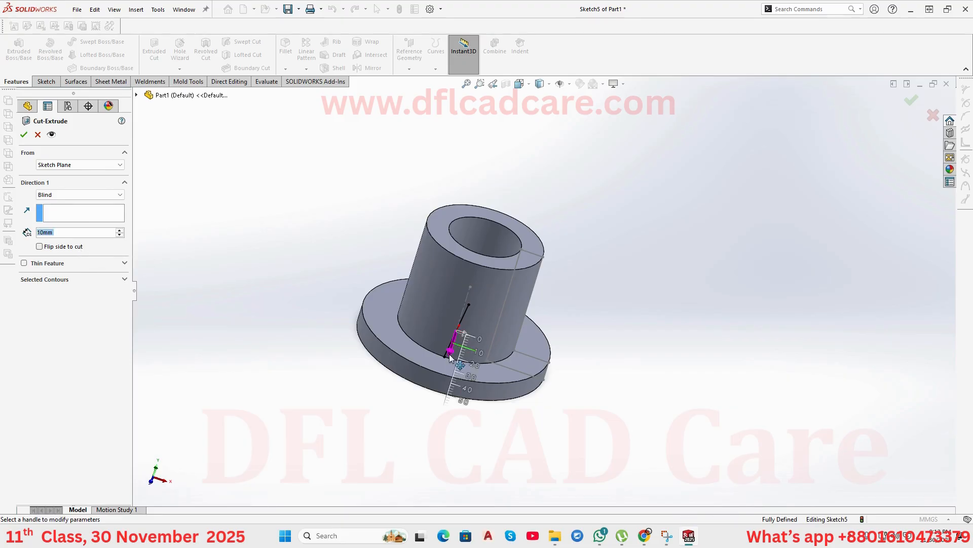
left_click_drag(450, 357, 457, 336)
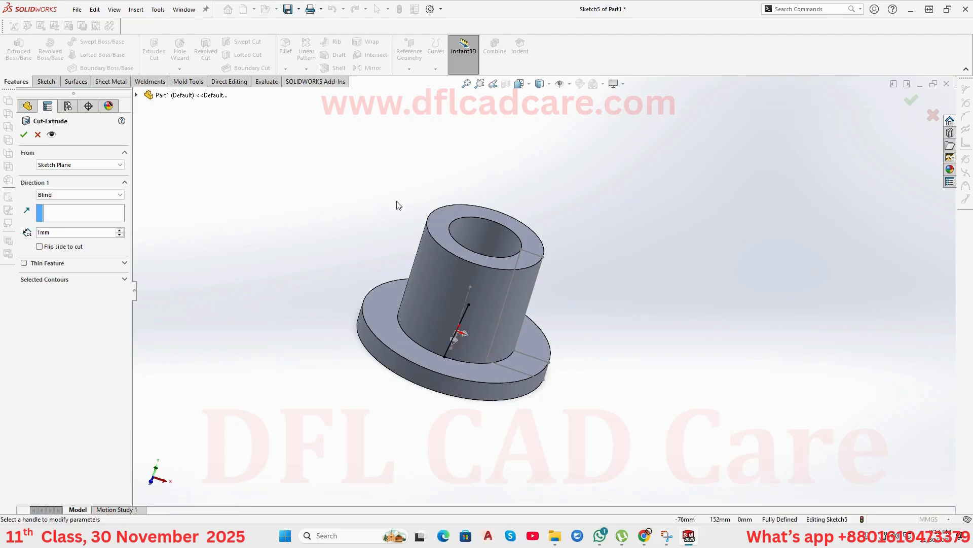
left_click(74, 194)
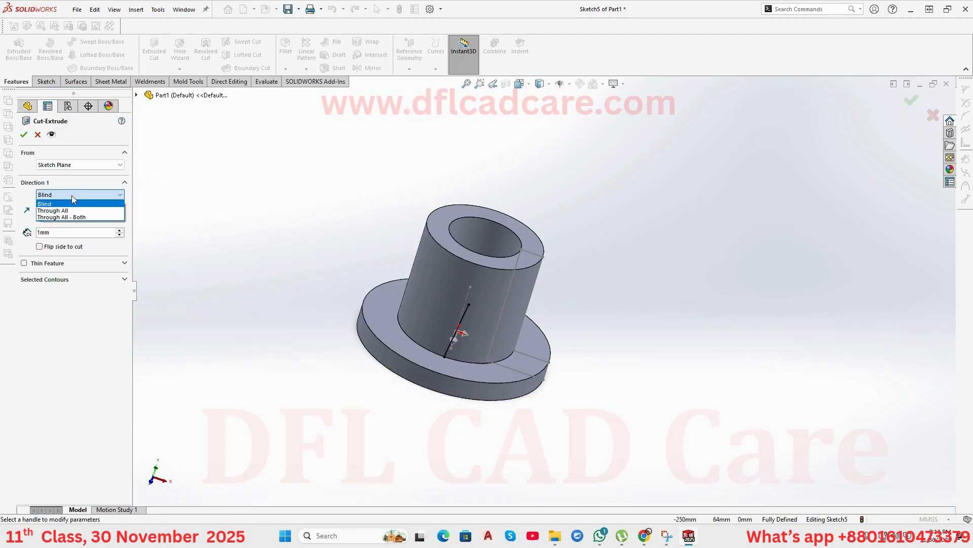
left_click(61, 217)
left_click(80, 195)
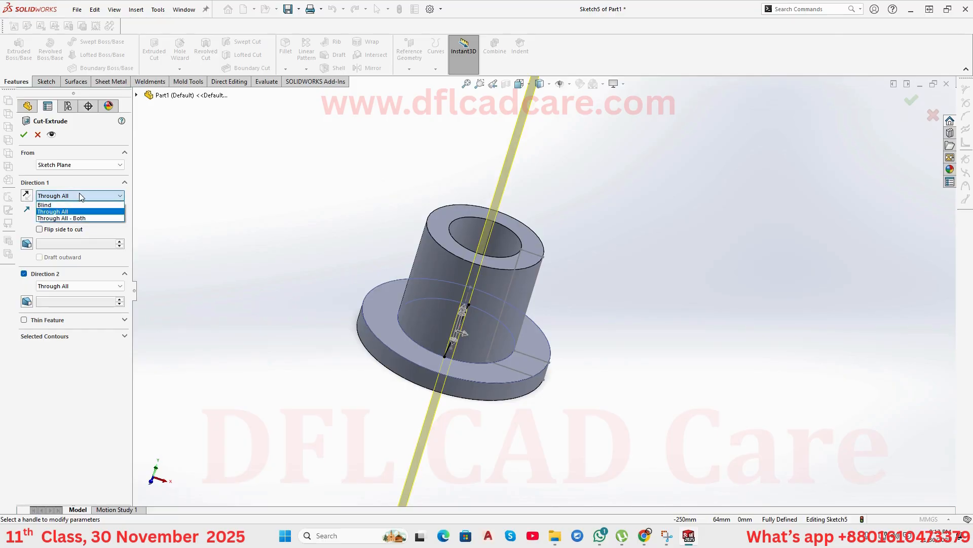
left_click(80, 196)
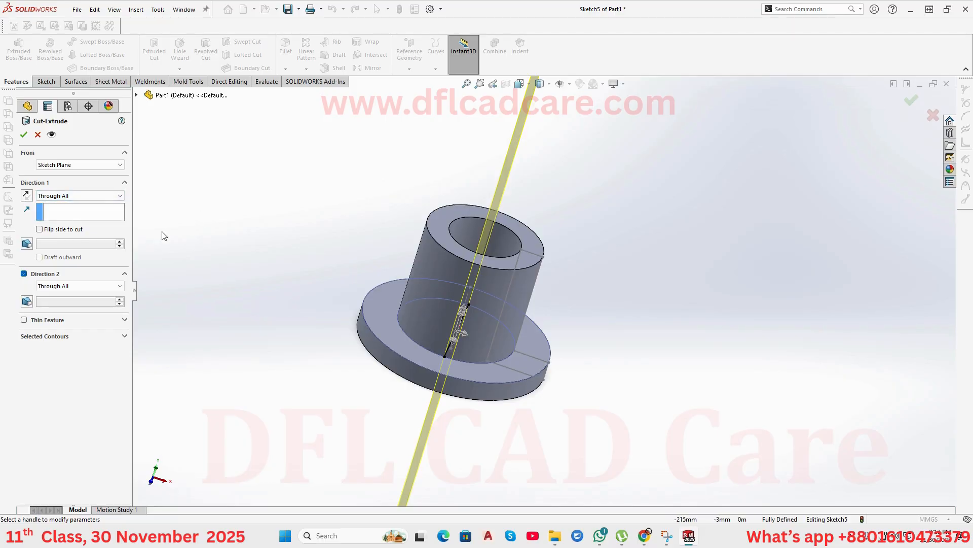
left_click(61, 196)
left_click(61, 204)
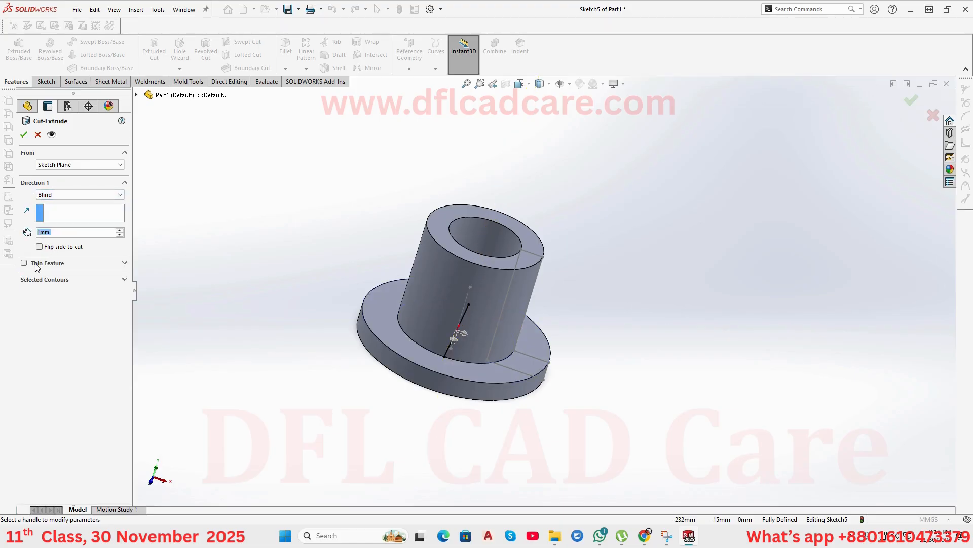
left_click(61, 164)
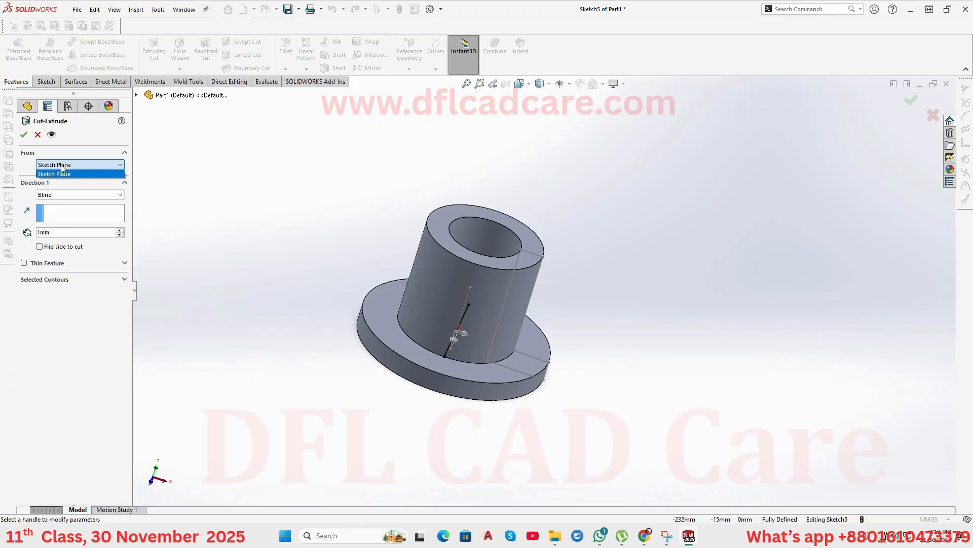
left_click(62, 171)
left_click(64, 168)
left_click(64, 173)
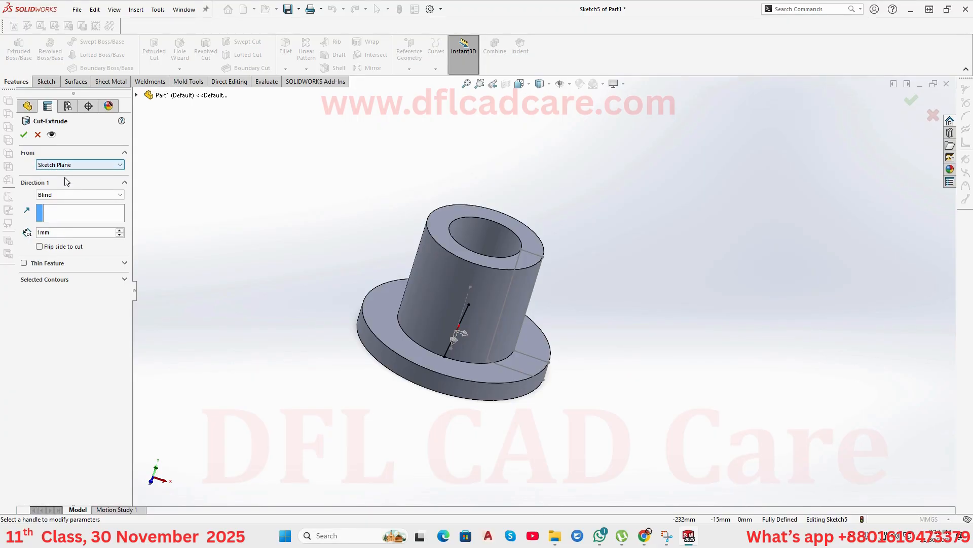
left_click(65, 195)
left_click(66, 199)
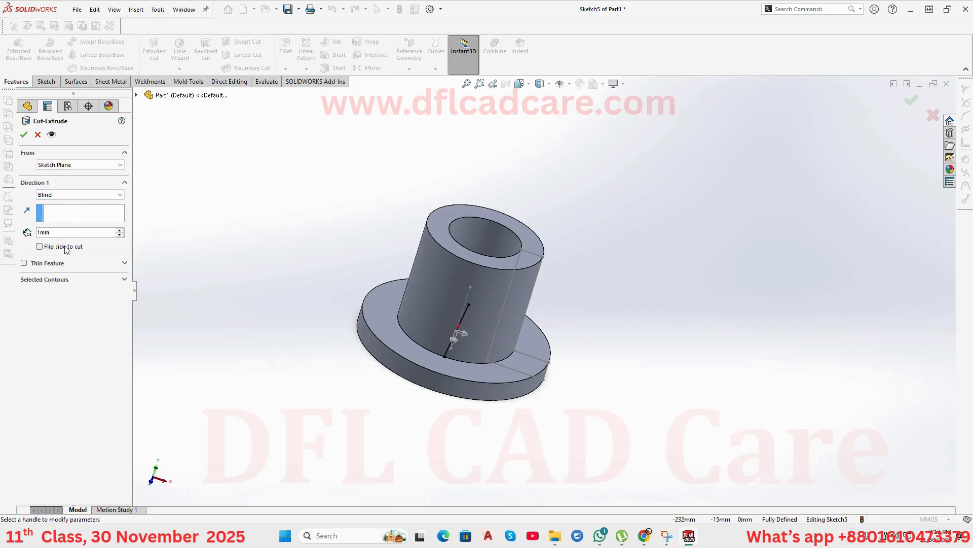
left_click(120, 230)
left_click(121, 234)
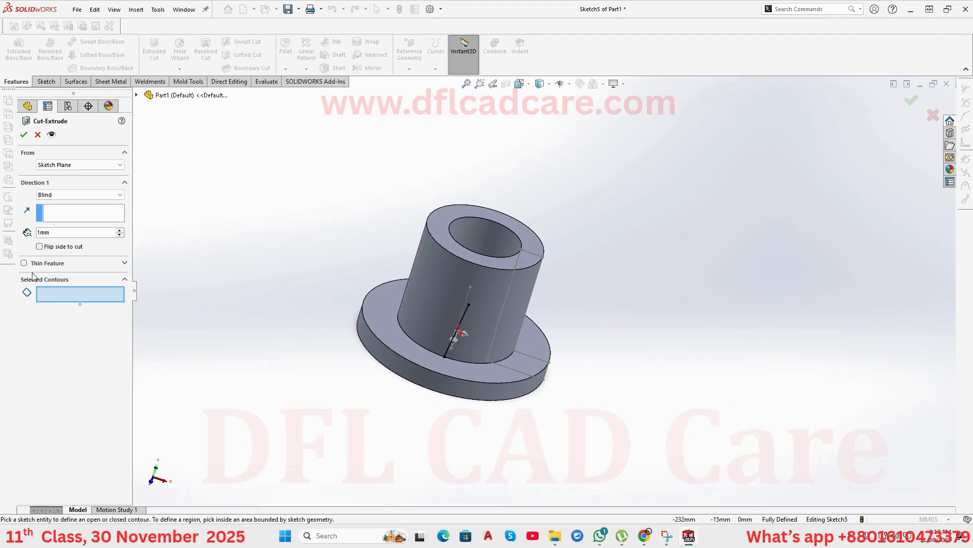
left_click(38, 134)
Convert the tube's outer base edge into the sketch and trim it to a half circle closed by the diameter line.
middle_click_drag(152, 202, 197, 252)
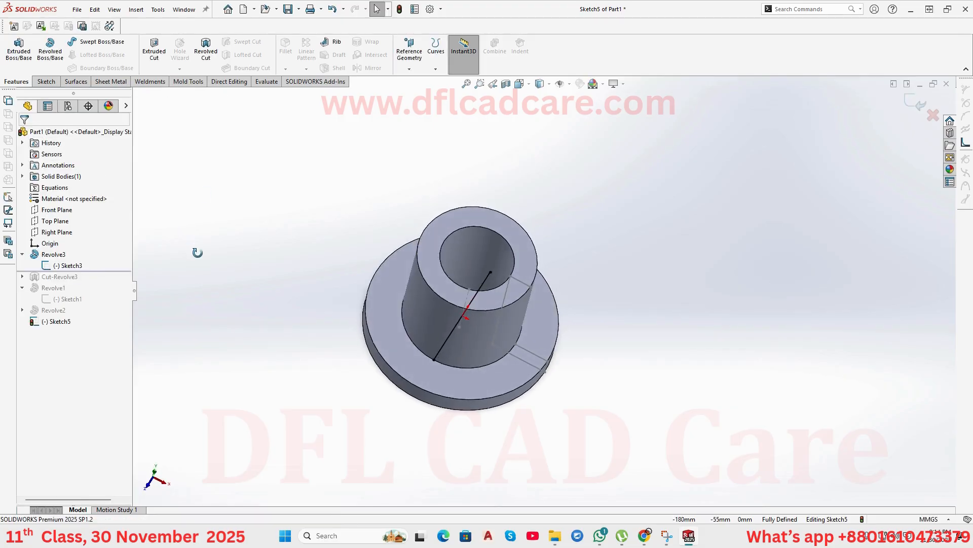
left_click(490, 363)
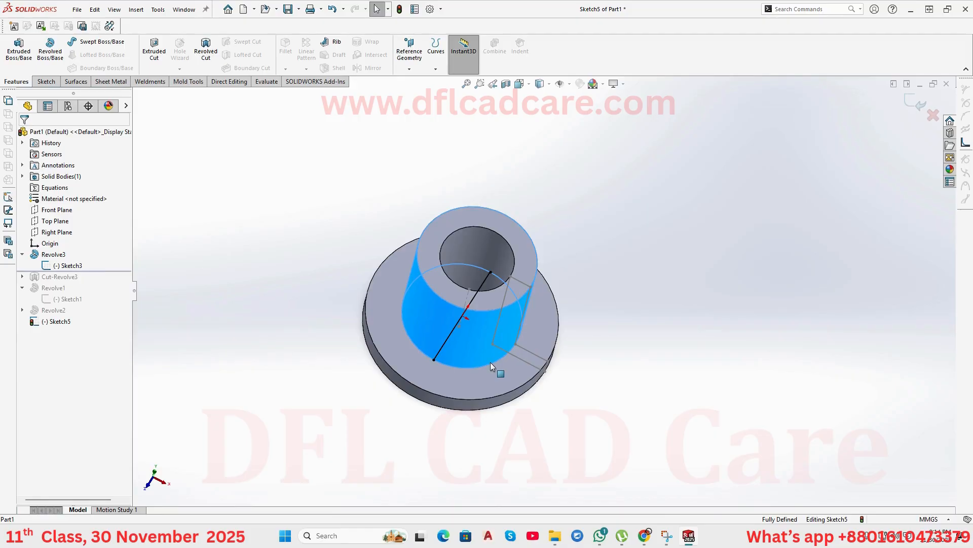
scroll(491, 362, "up", 1)
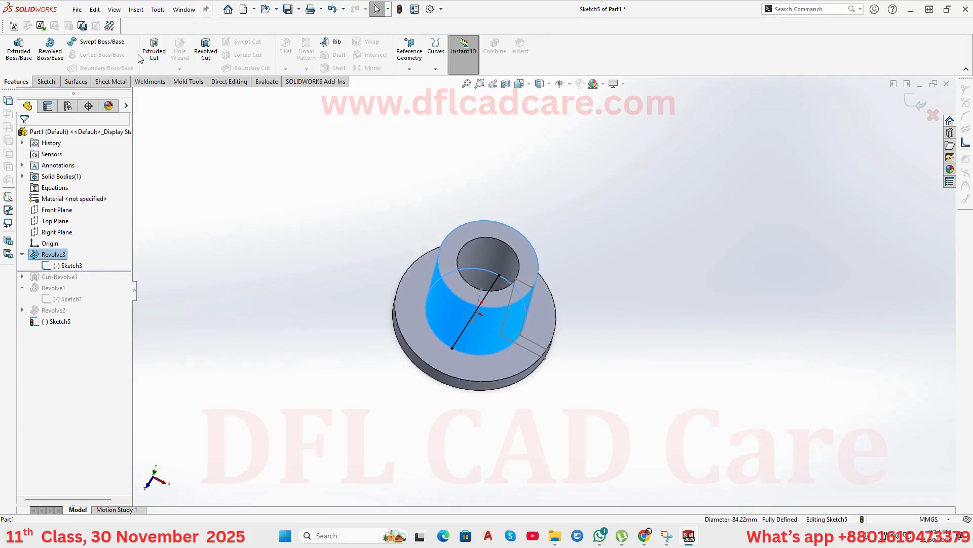
left_click(46, 81)
left_click(172, 69)
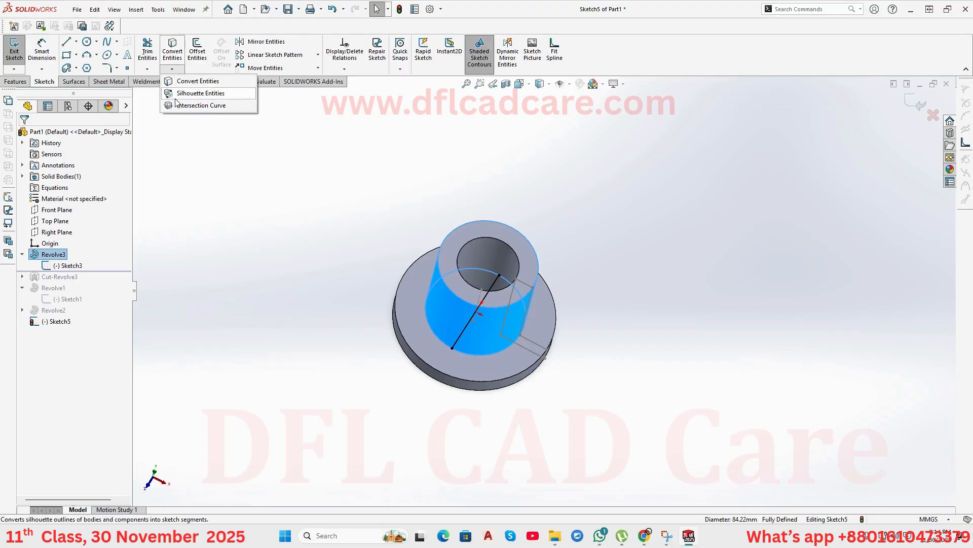
left_click(183, 75)
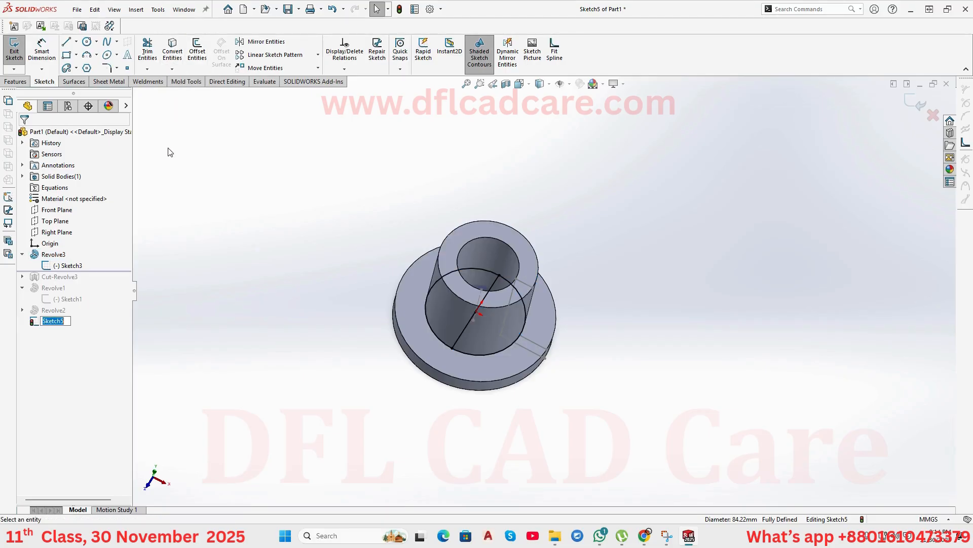
left_click(148, 50)
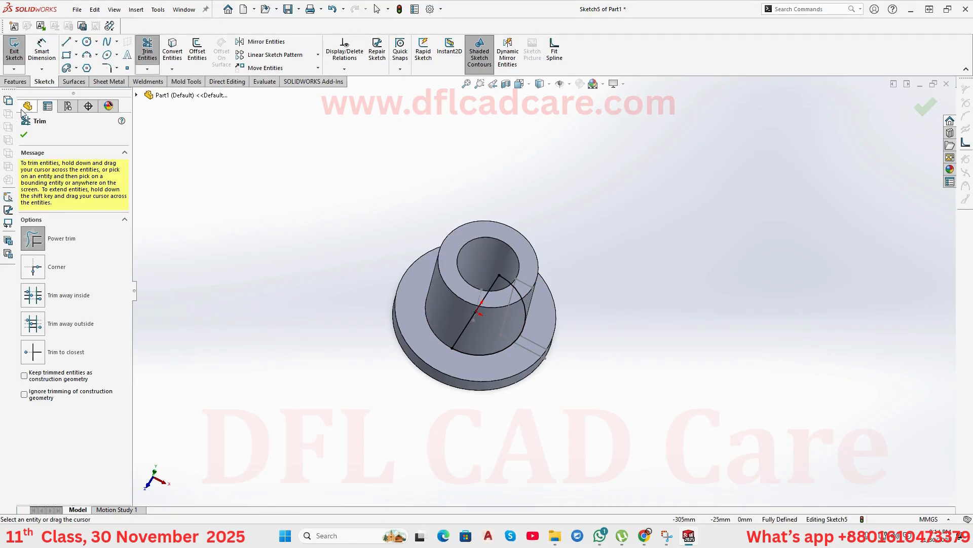
Cut away half of the tube wall with an Extruded Cut of the half-circle profile set to Through All.
left_click(16, 82)
left_click(162, 52)
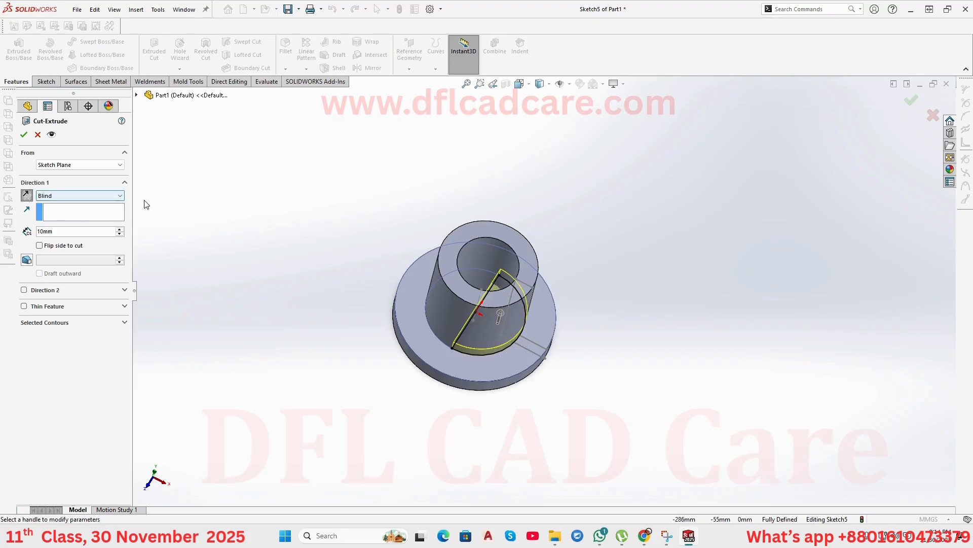
left_click(90, 197)
left_click(85, 212)
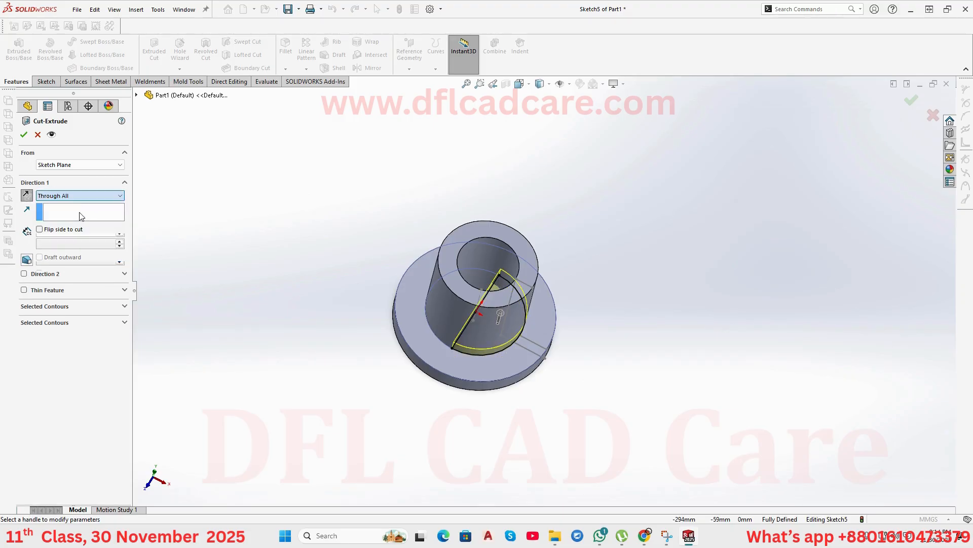
left_click(24, 134)
middle_click_drag(349, 338, 327, 246)
middle_click_drag(509, 325, 505, 346)
scroll(494, 308, "down", 5)
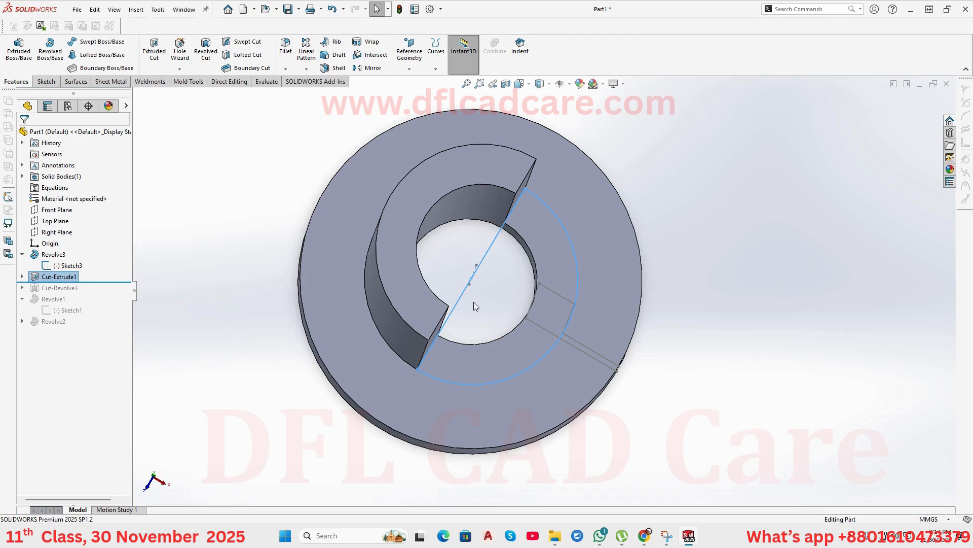
key("ctrl+7")
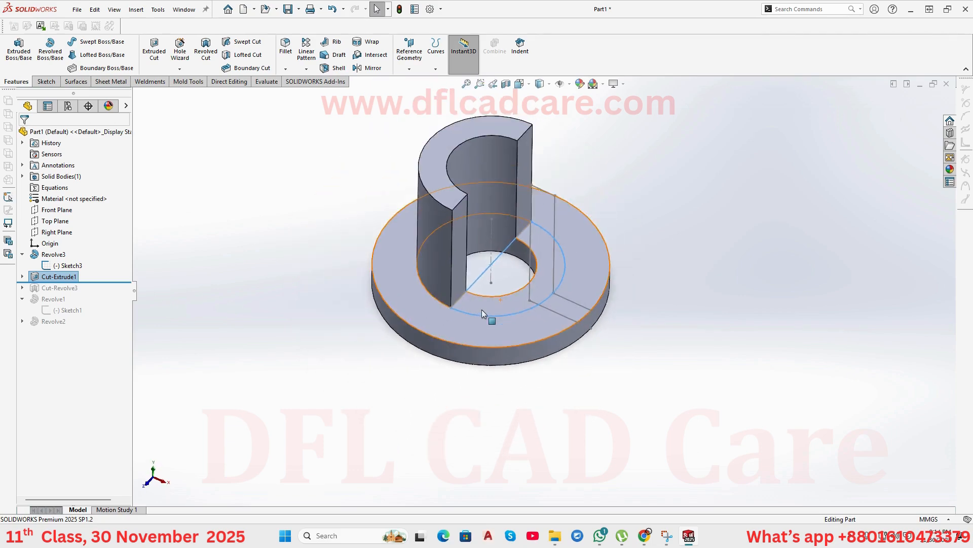
scroll(482, 310, "up", 1)
middle_click_drag(482, 309, 491, 285)
left_click(652, 304)
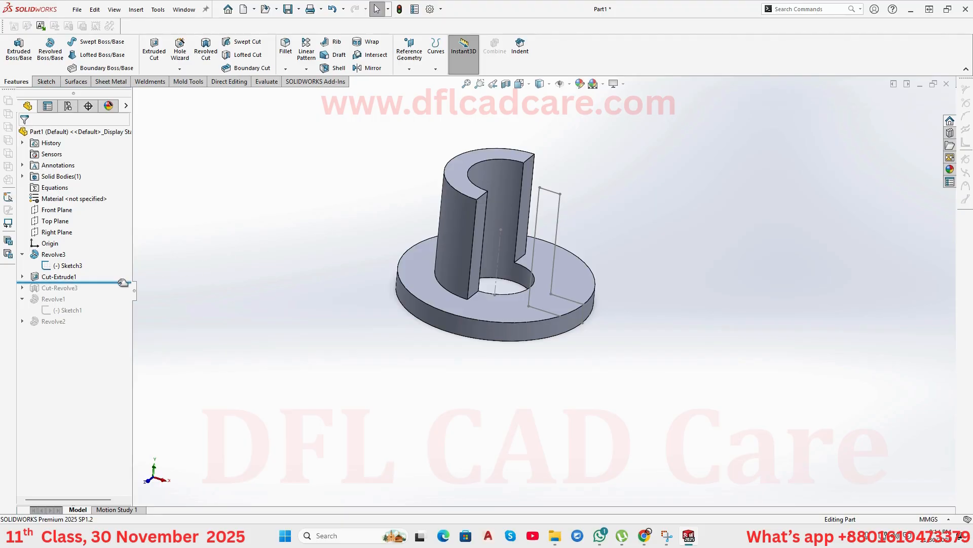
Switch to WhatsApp, check the DFL 12th Batch group and two other recent chats, and return to the SOLIDWORKS part.
left_click(600, 541)
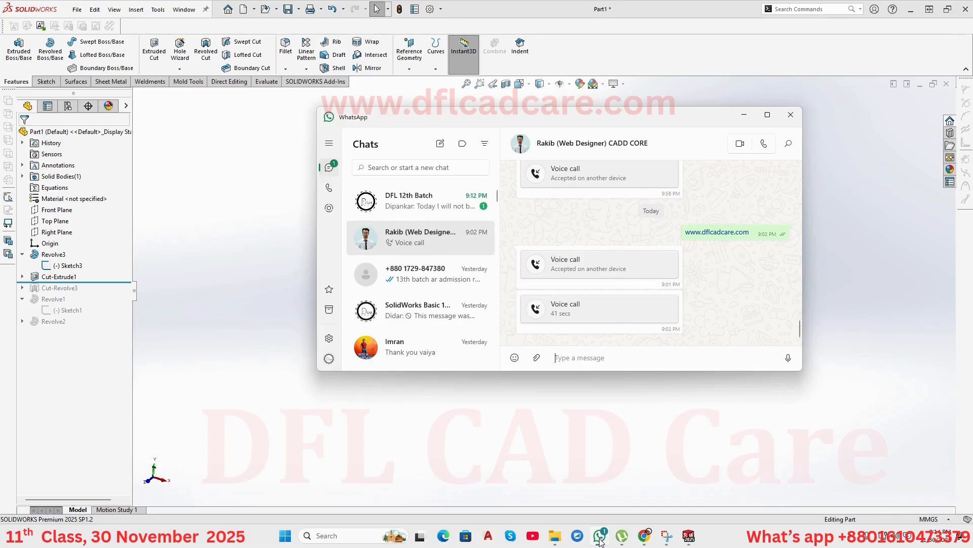
left_click(432, 207)
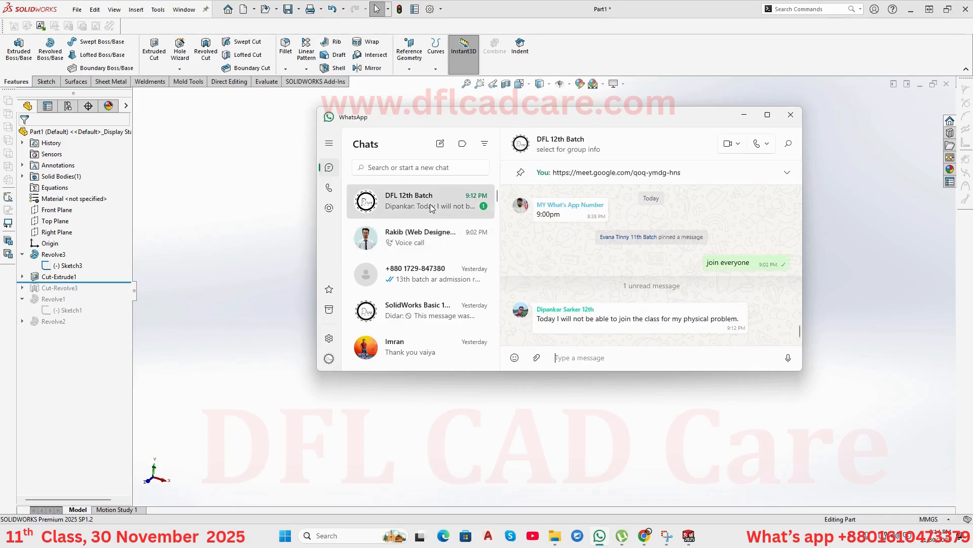
left_click(427, 237)
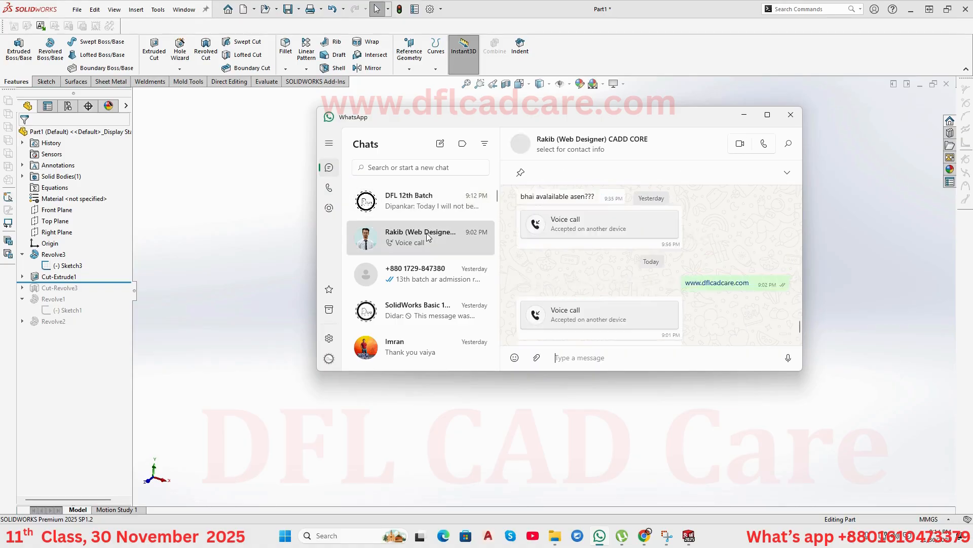
left_click(455, 277)
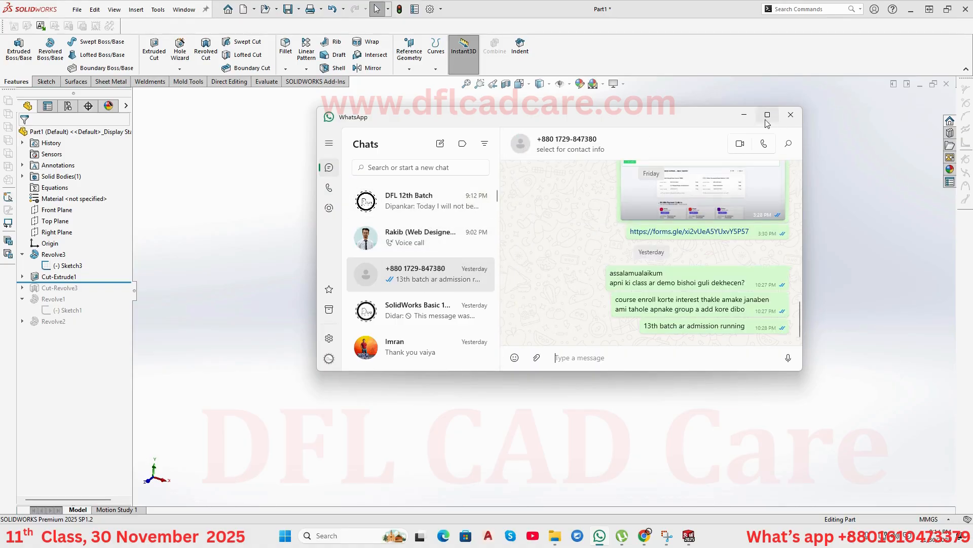
left_click(745, 115)
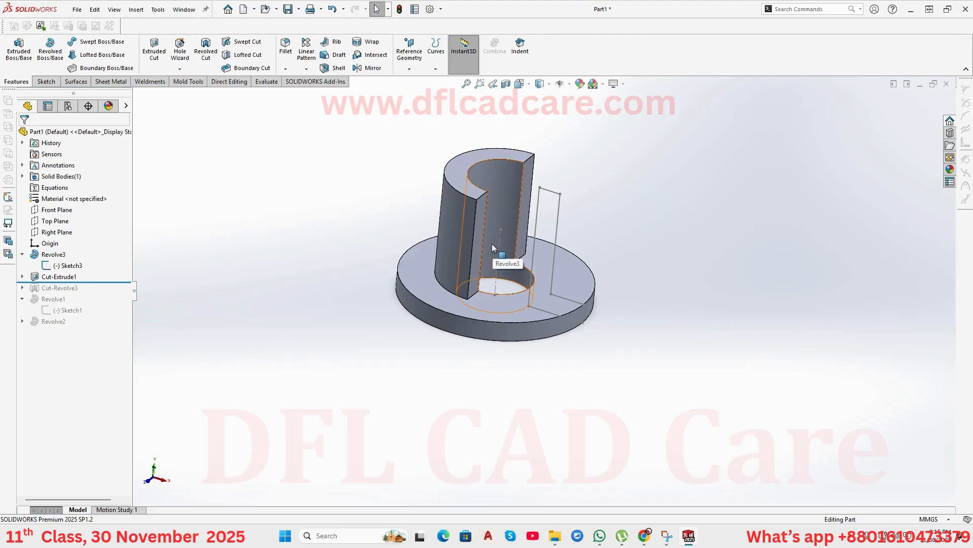
Examine how the Front Plane, Right Plane and L-shaped profile sketch lie relative to the half-cut tube.
left_click(57, 213)
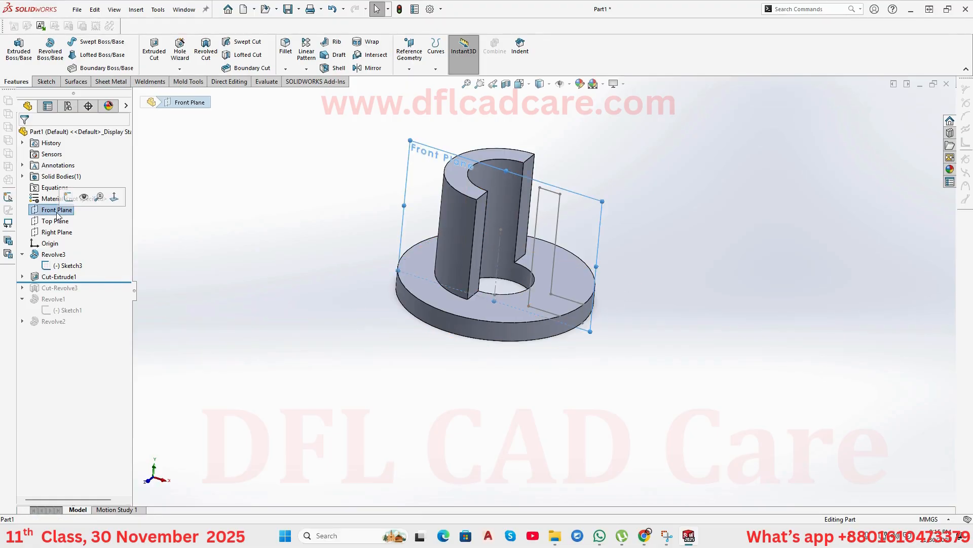
left_click(55, 233)
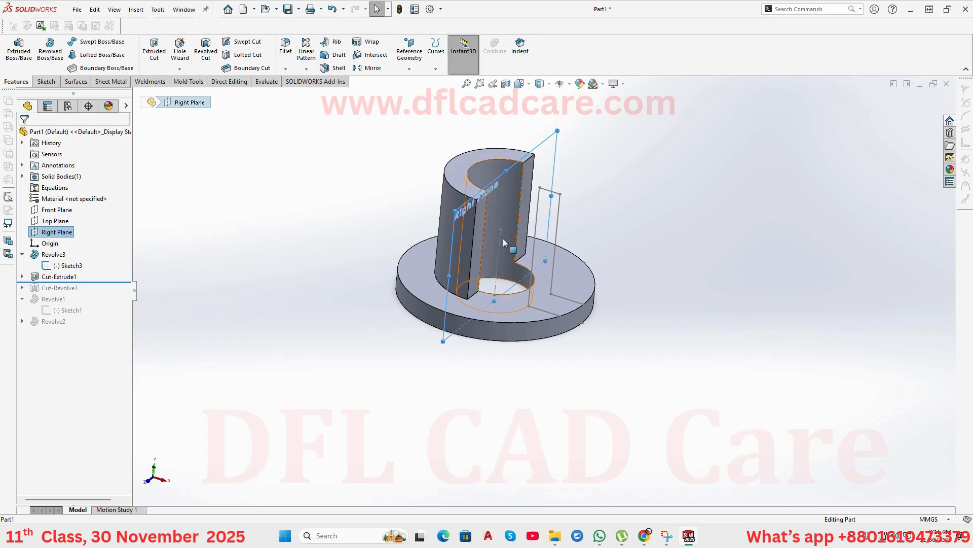
left_click(68, 265)
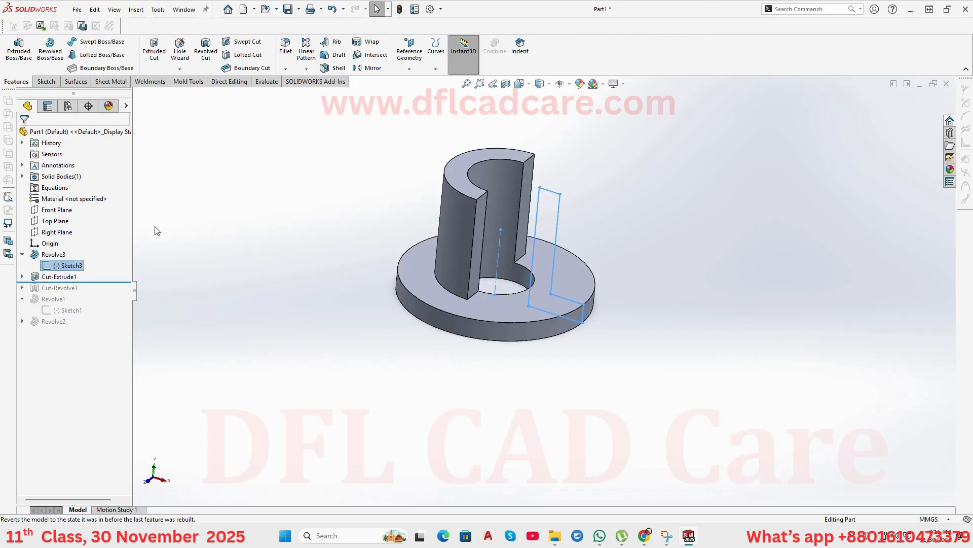
left_click(53, 210)
middle_click_drag(238, 237, 261, 241)
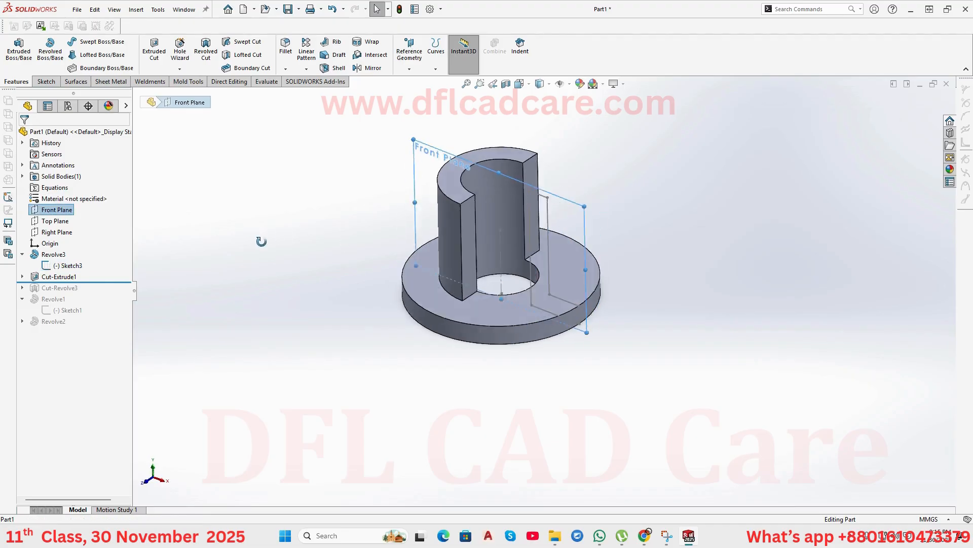
middle_click_drag(665, 350, 674, 243)
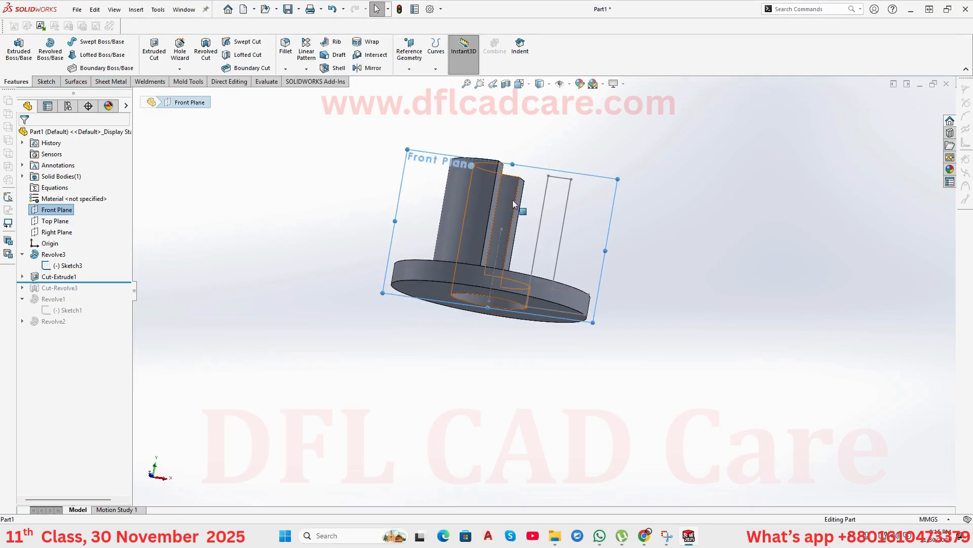
left_click(717, 288)
middle_click_drag(717, 287, 652, 348)
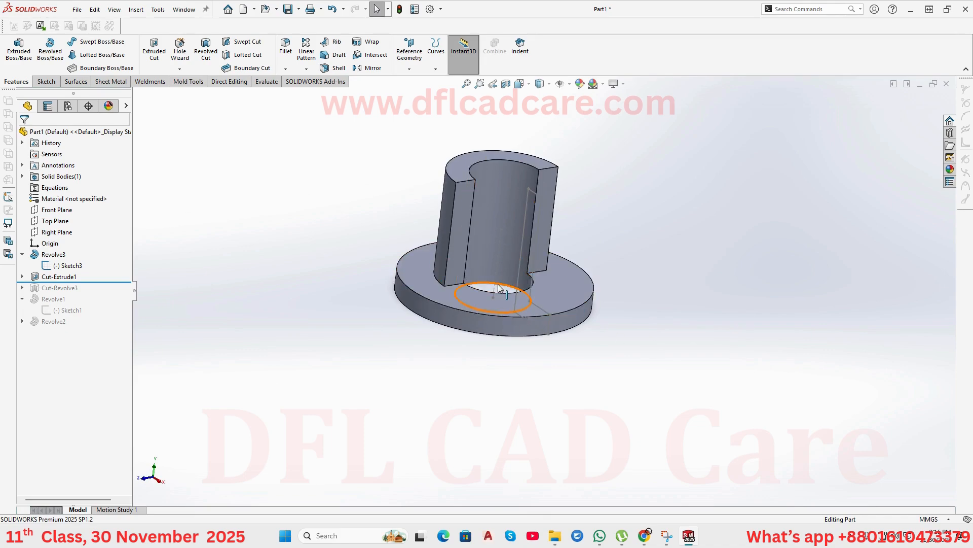
left_click(50, 209)
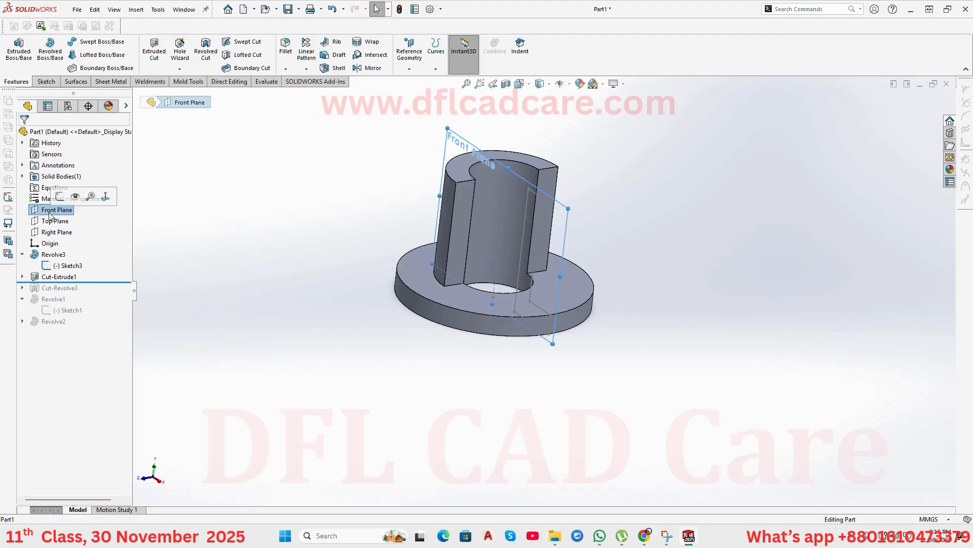
left_click(53, 232)
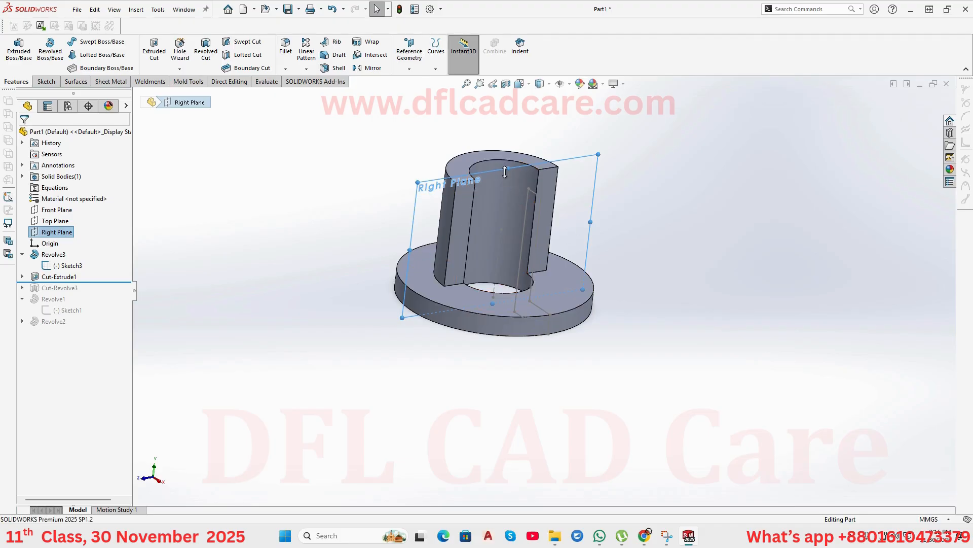
middle_click_drag(511, 222, 531, 211)
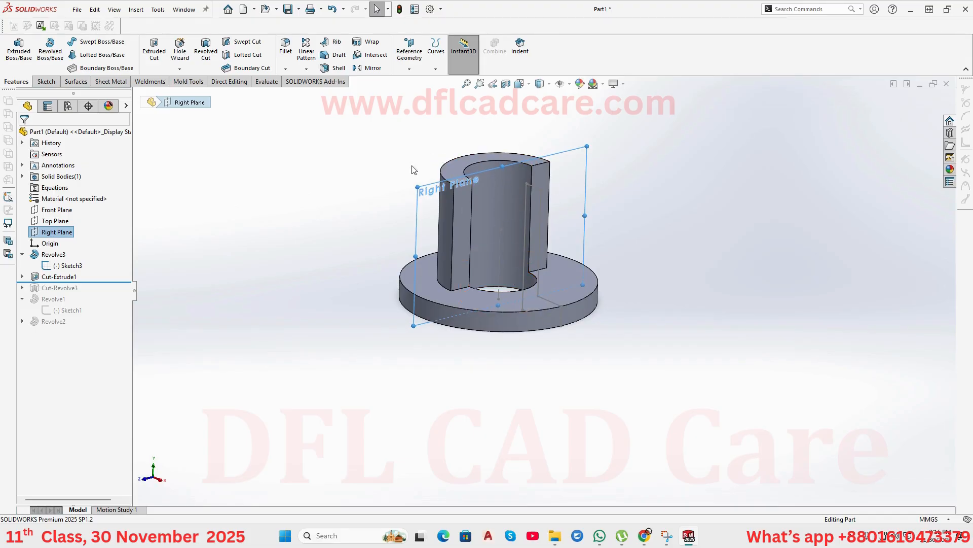
left_click(65, 233)
left_click(106, 232)
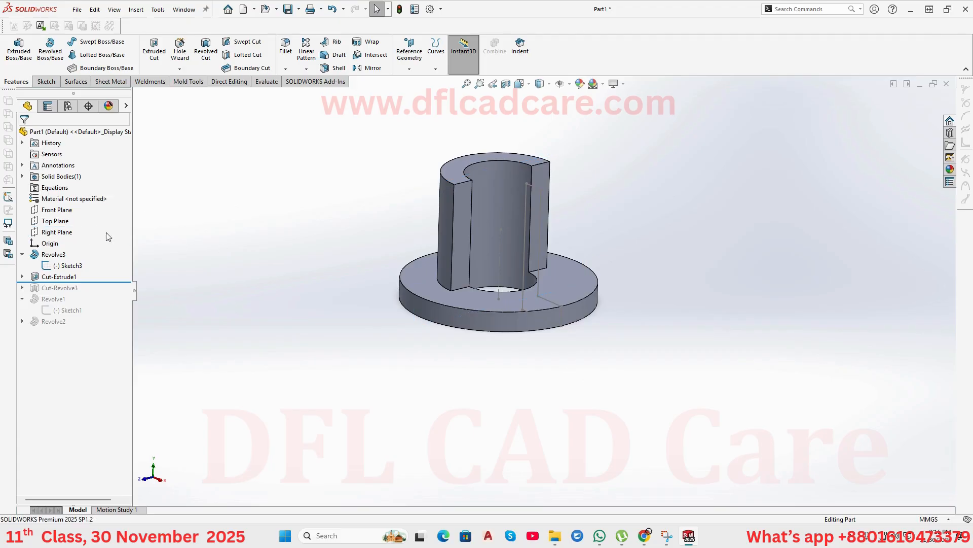
Start a sketch on the Right Plane and draw a vertical line about 50 mm long upward from the origin.
left_click(65, 232)
left_click(77, 216)
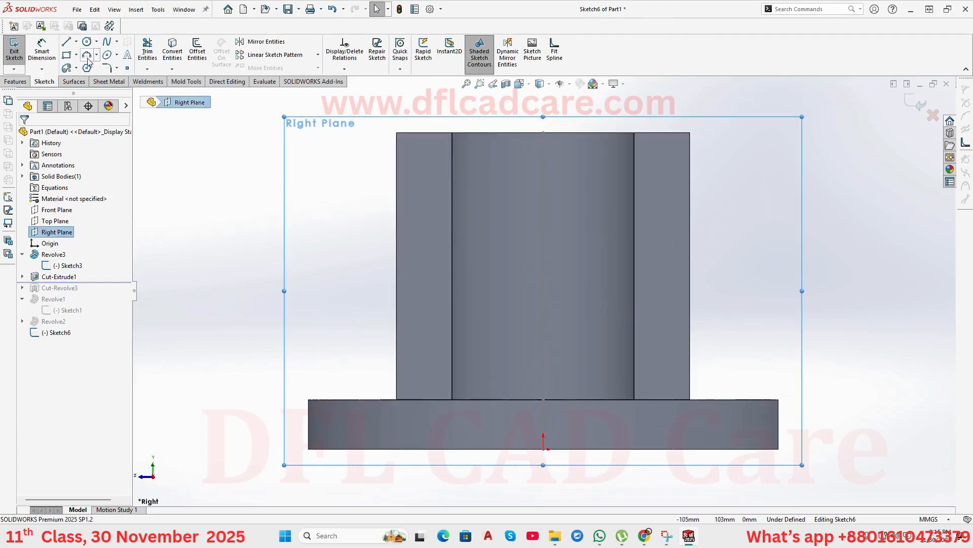
left_click(67, 41)
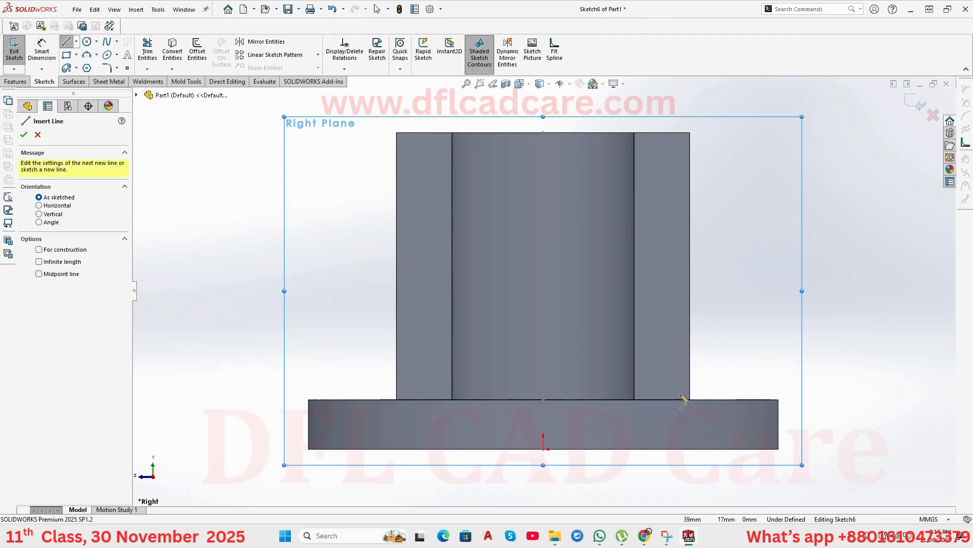
left_click(543, 448)
left_click(544, 274)
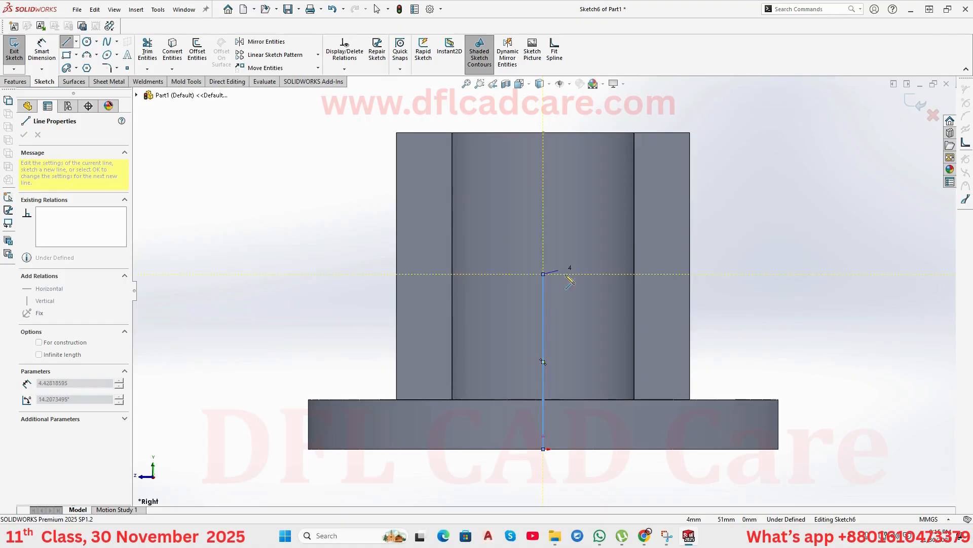
right_click(561, 270)
left_click(596, 280)
Highlight the Top Plane to compare it with the vertical line, and exit the sketch.
middle_click_drag(626, 289, 656, 439)
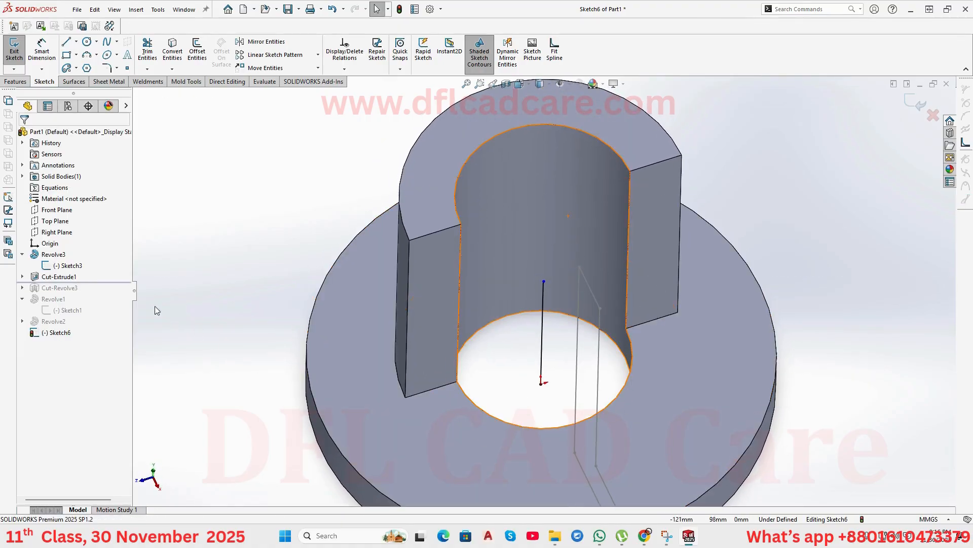
left_click(61, 223)
middle_click_drag(404, 339, 430, 324)
scroll(689, 400, "up", 3)
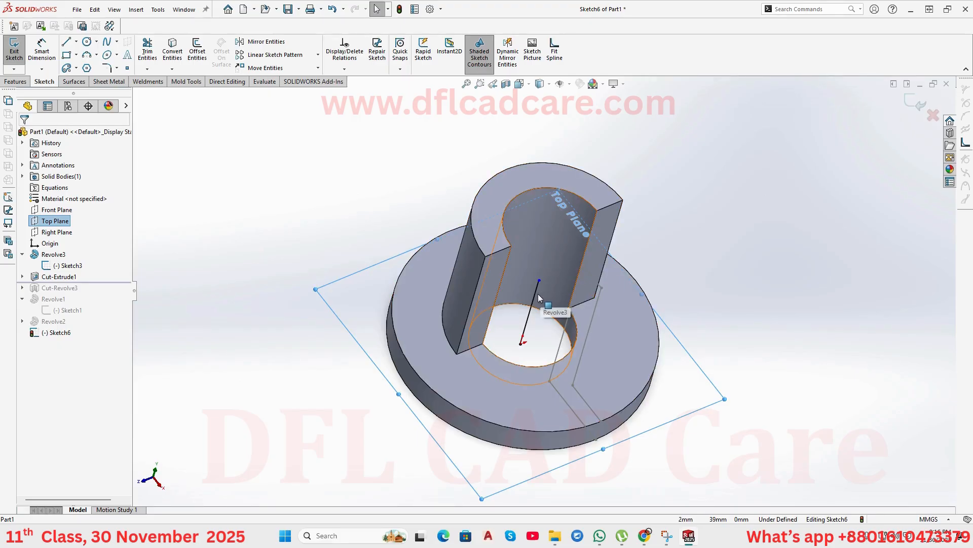
left_click(914, 104)
left_click(751, 327)
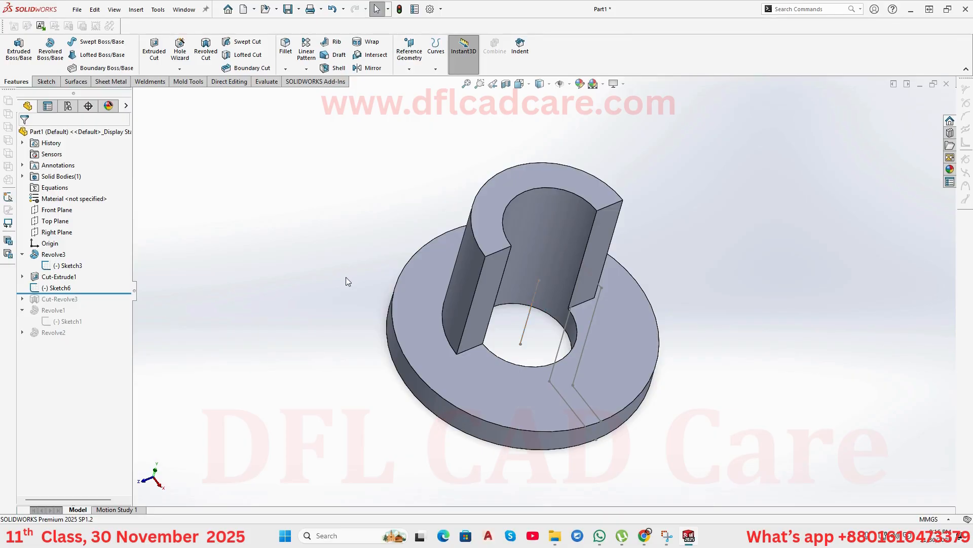
Create a reference axis at the intersection of the Front Plane and the Right Plane using the Two Planes option.
left_click(54, 212)
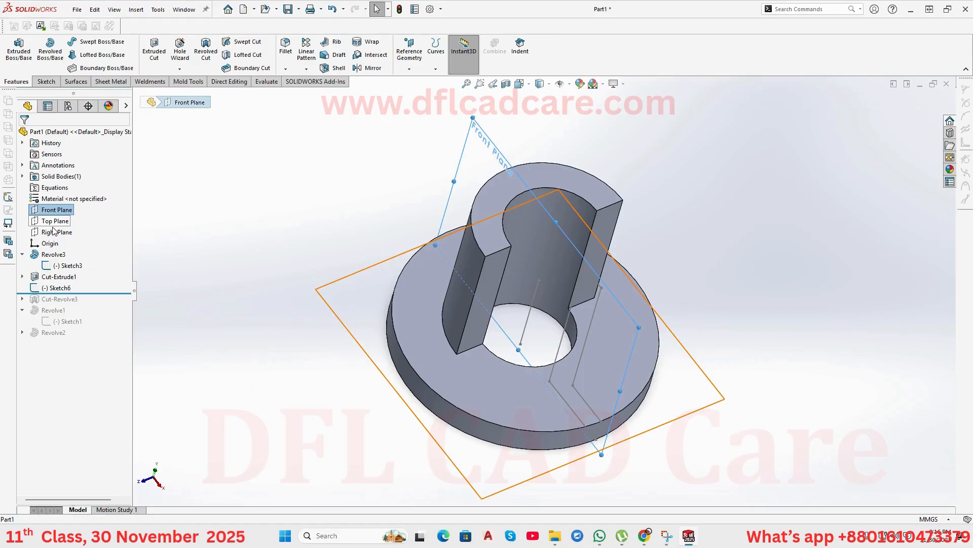
left_click(54, 231, "ctrl")
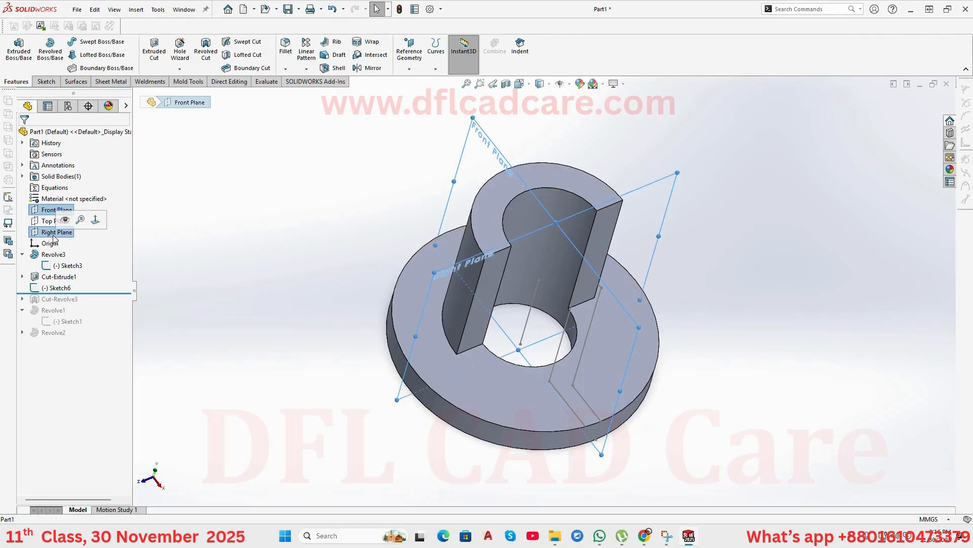
left_click(420, 72)
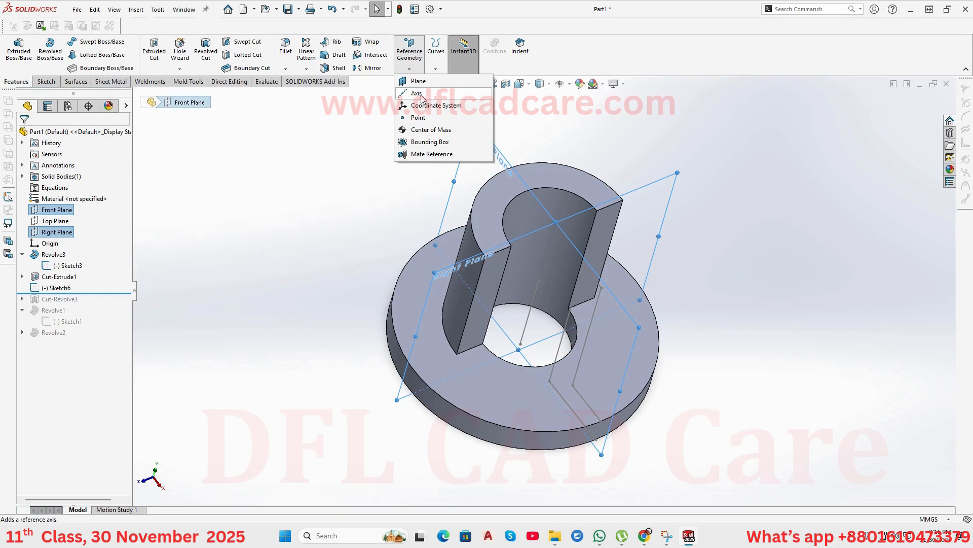
left_click(421, 93)
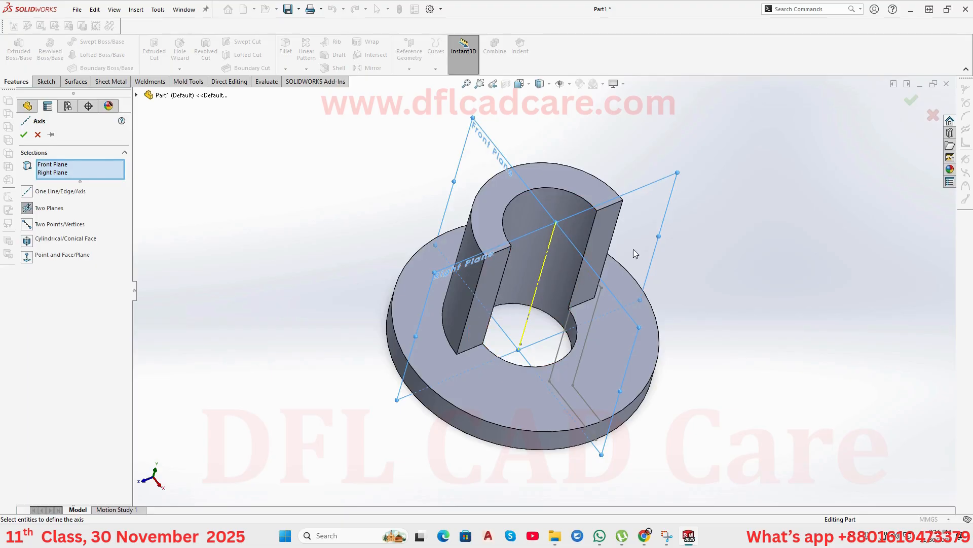
middle_click_drag(634, 248, 641, 135)
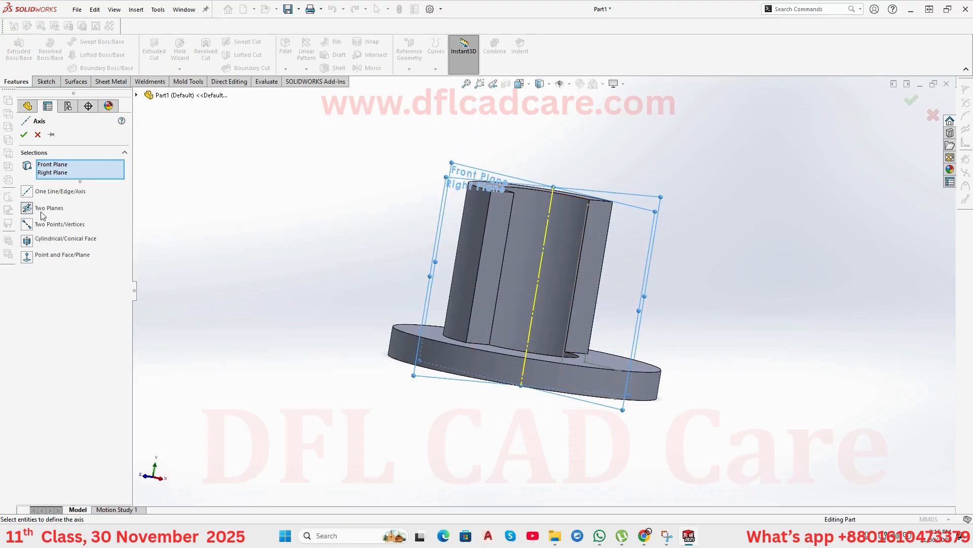
left_click(23, 135)
left_click(175, 183)
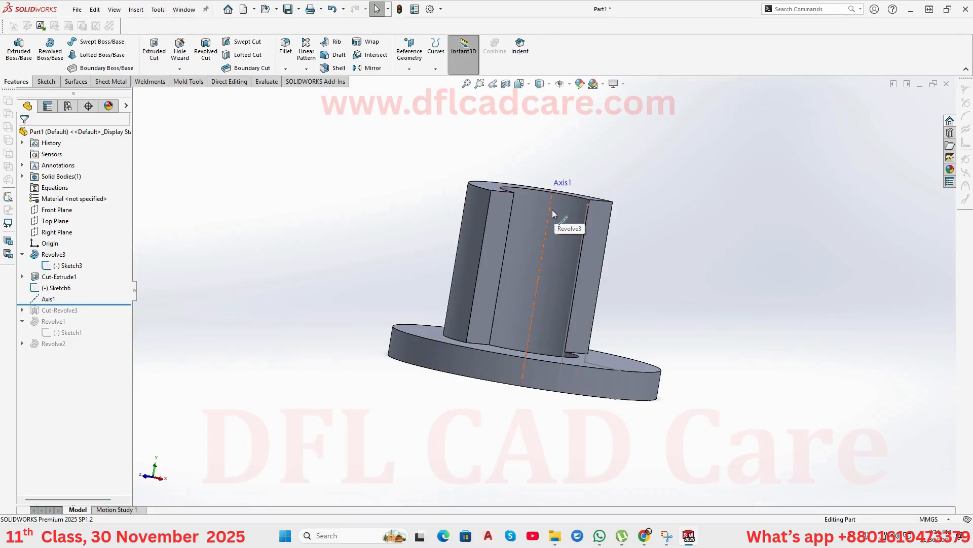
middle_click_drag(554, 213, 541, 228)
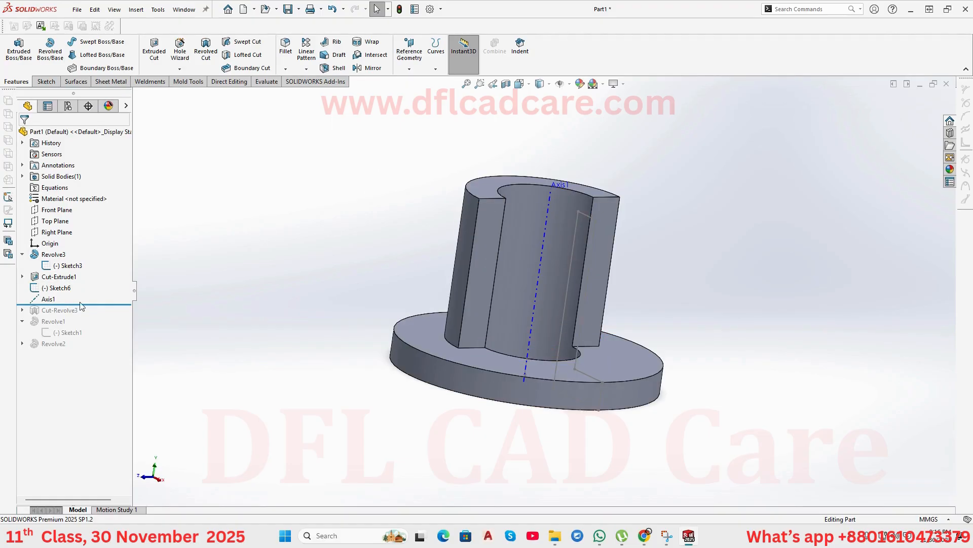
Roll the model back to just before the reference axis and show the temporary axes.
left_click_drag(81, 304, 86, 292)
left_click(309, 220)
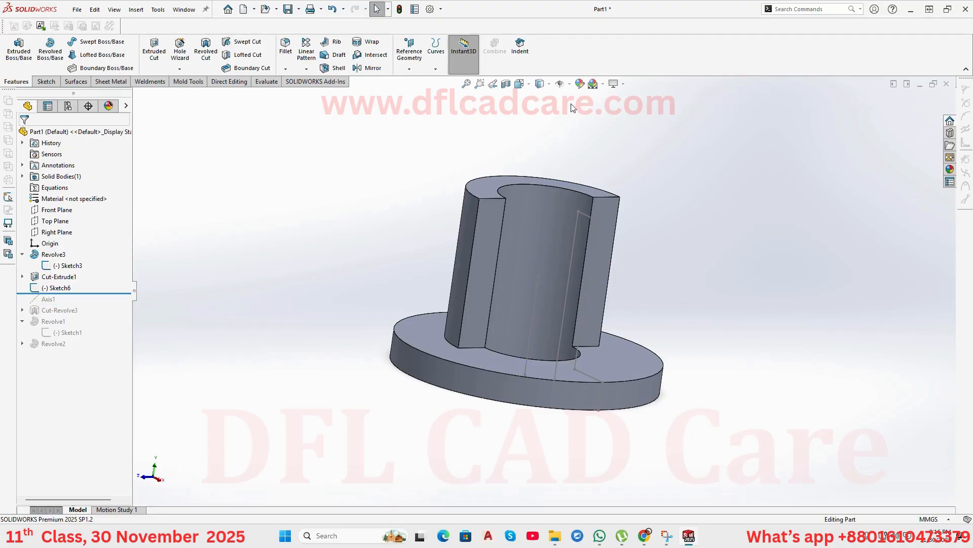
left_click(570, 84)
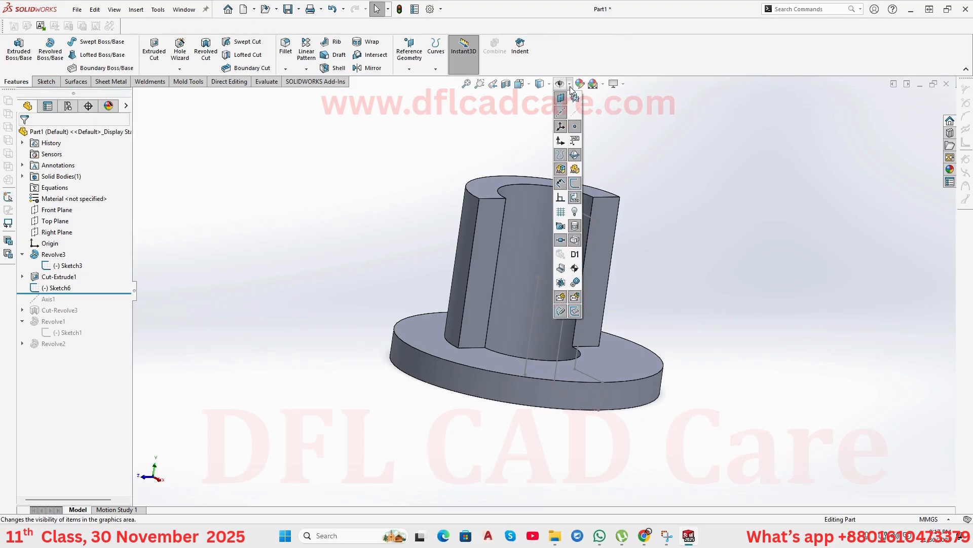
left_click(575, 115)
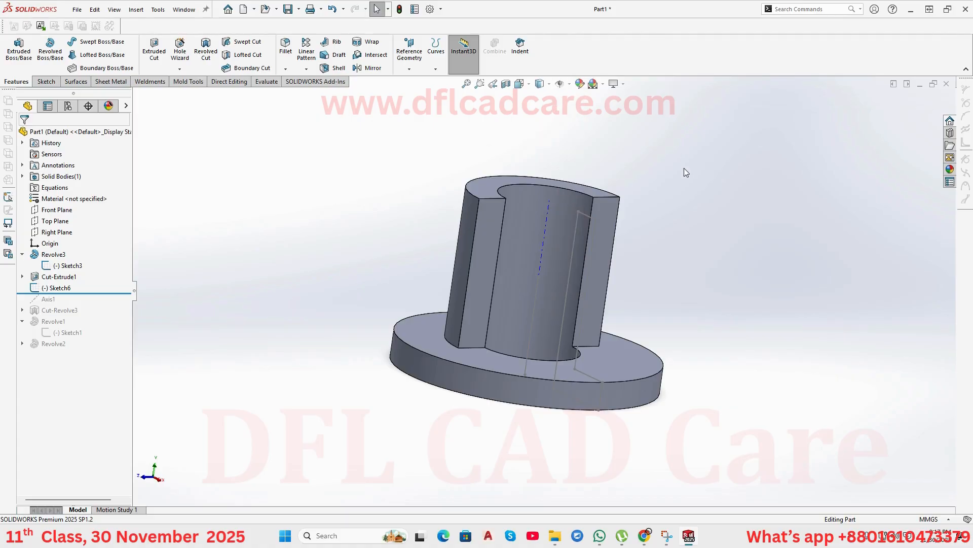
middle_click_drag(684, 168, 629, 260)
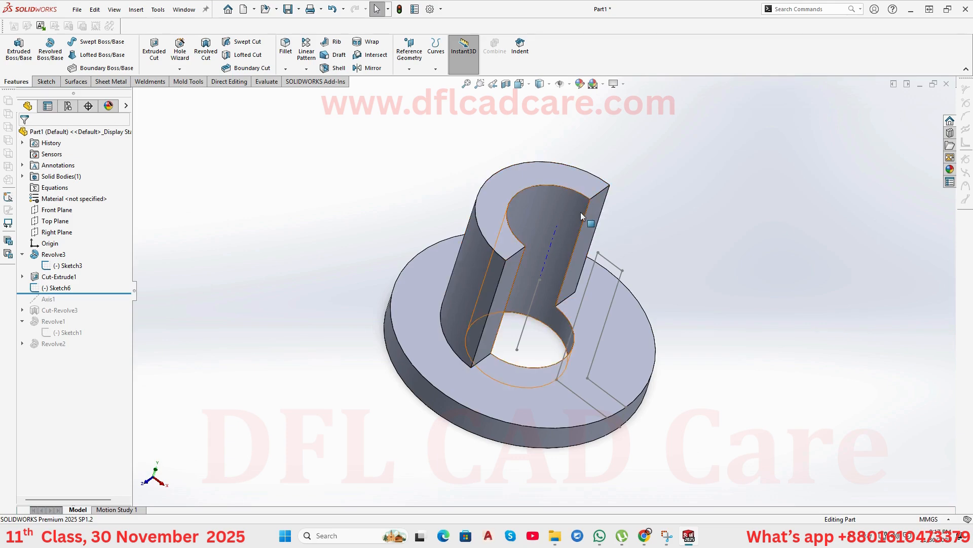
middle_click_drag(649, 156, 728, 174)
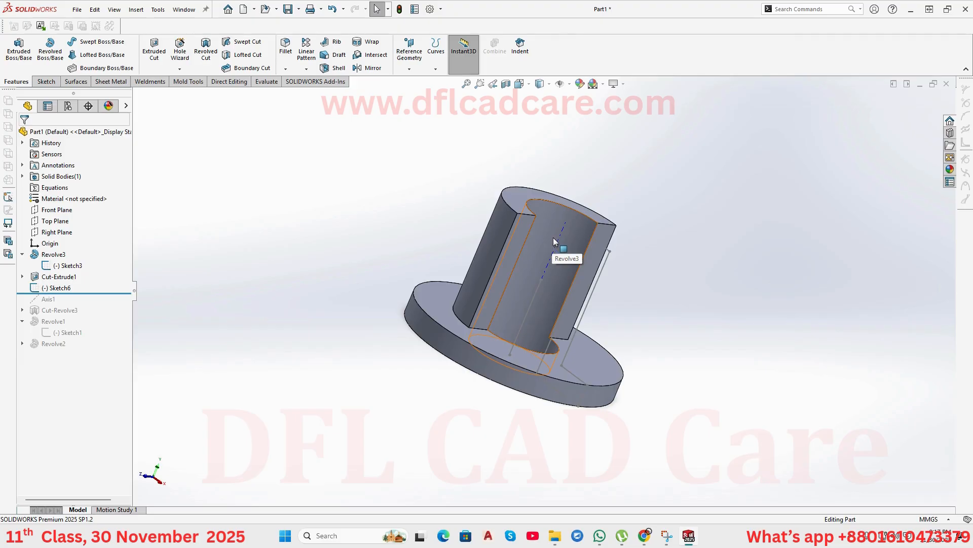
Switch to the Google Meet window, check the class call, and return to the SOLIDWORKS part.
mouse_move(643, 537)
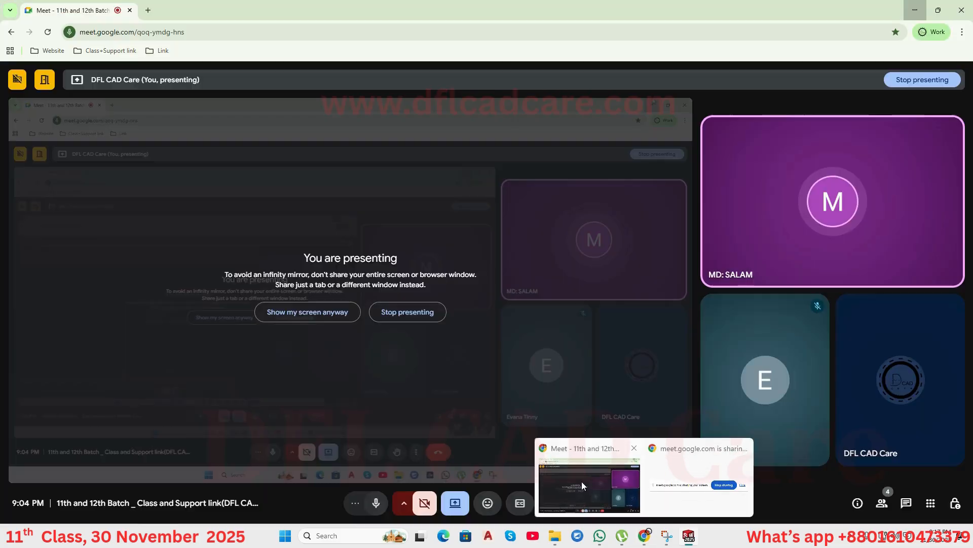
left_click(582, 480)
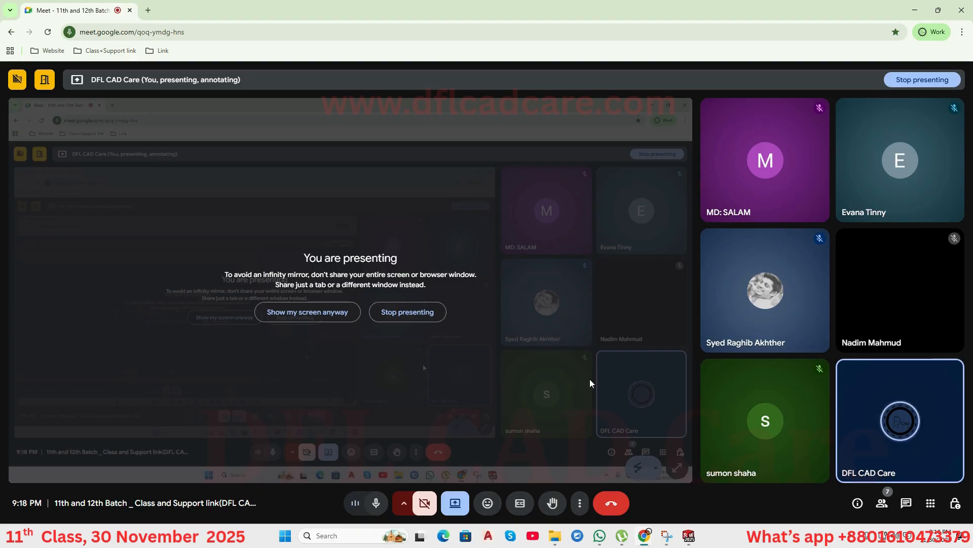
left_click(915, 10)
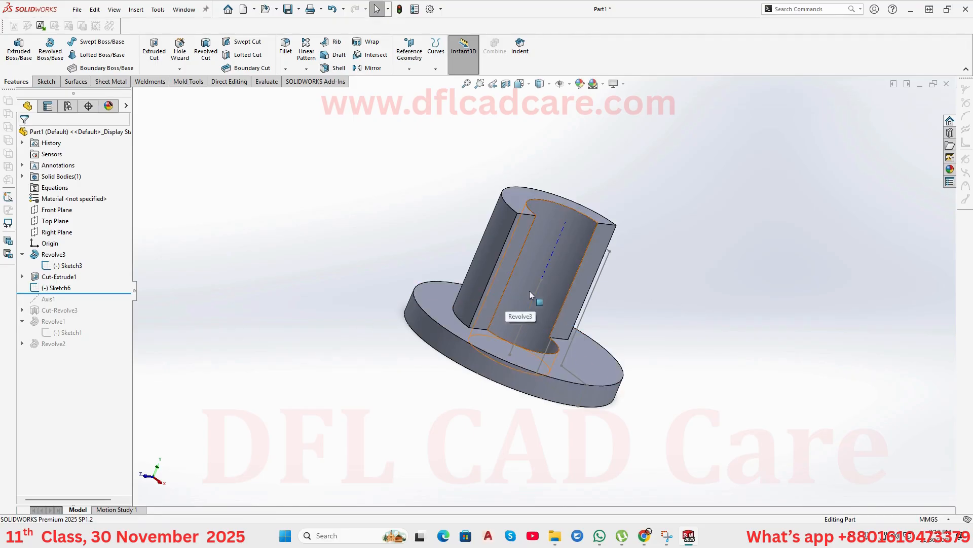
Examine the temporary axis in the half-cut tube from several angles, hiding the temporary axes and showing them again.
middle_click_drag(416, 194, 412, 232)
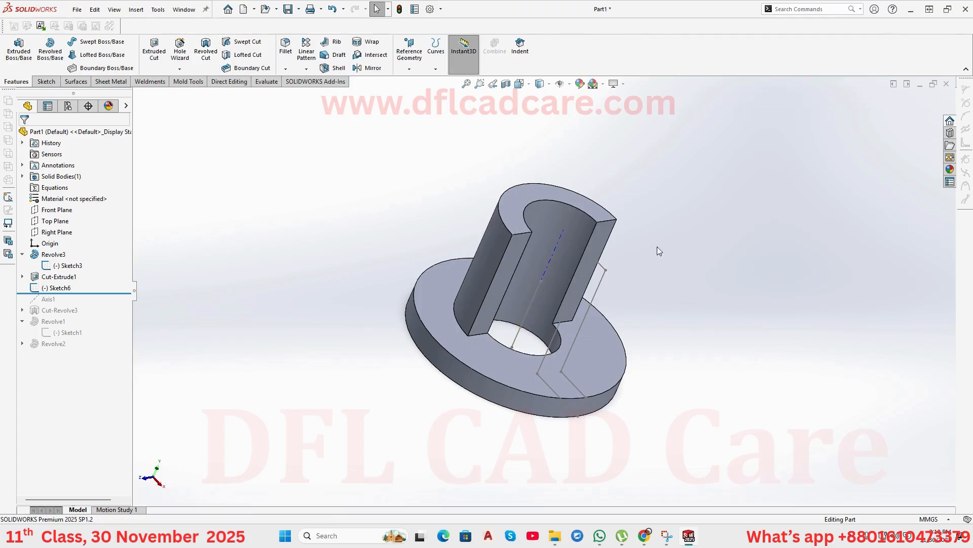
middle_click_drag(657, 274, 525, 280)
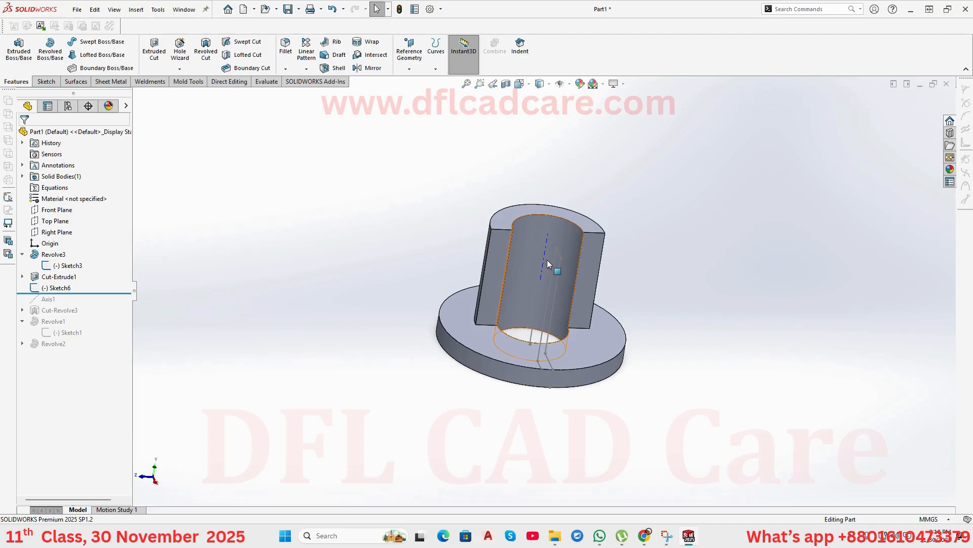
middle_click_drag(516, 239, 516, 270)
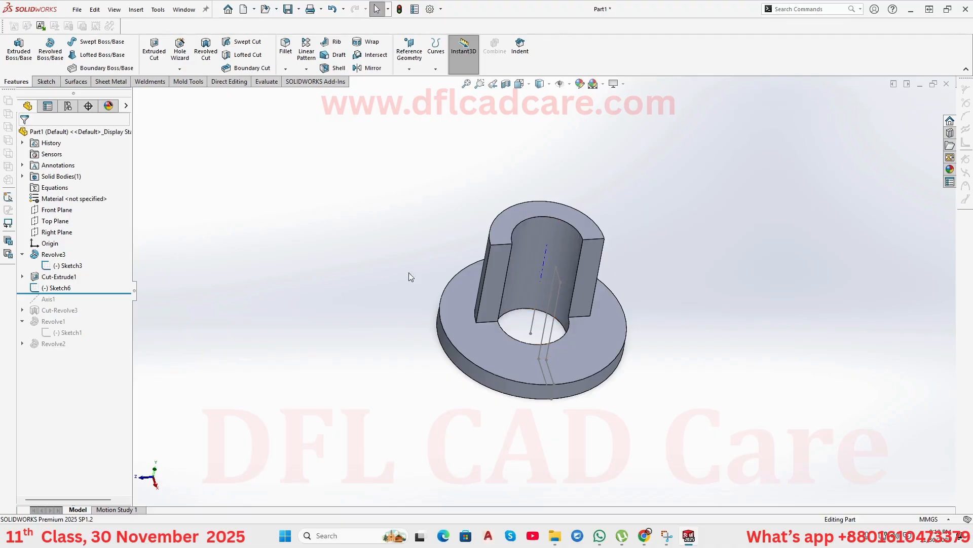
left_click(570, 84)
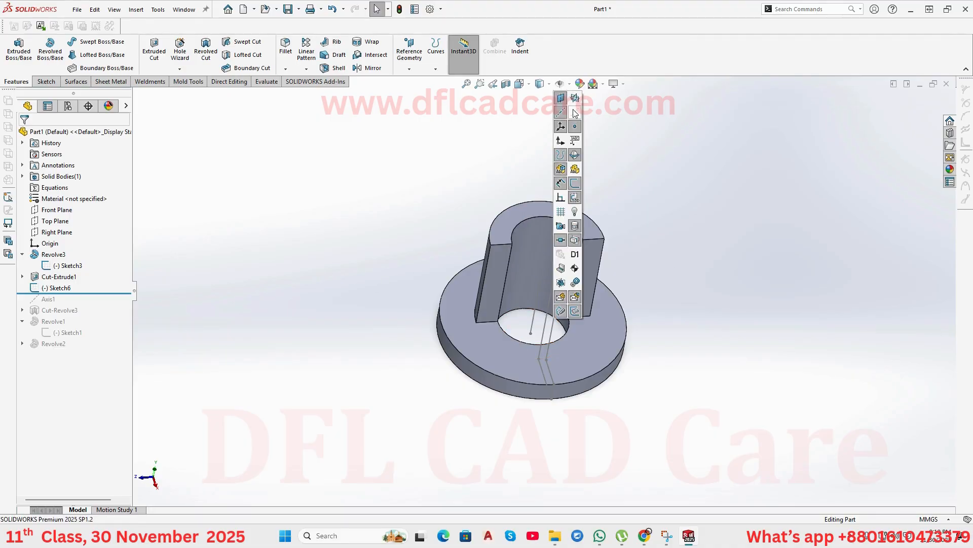
left_click(574, 111)
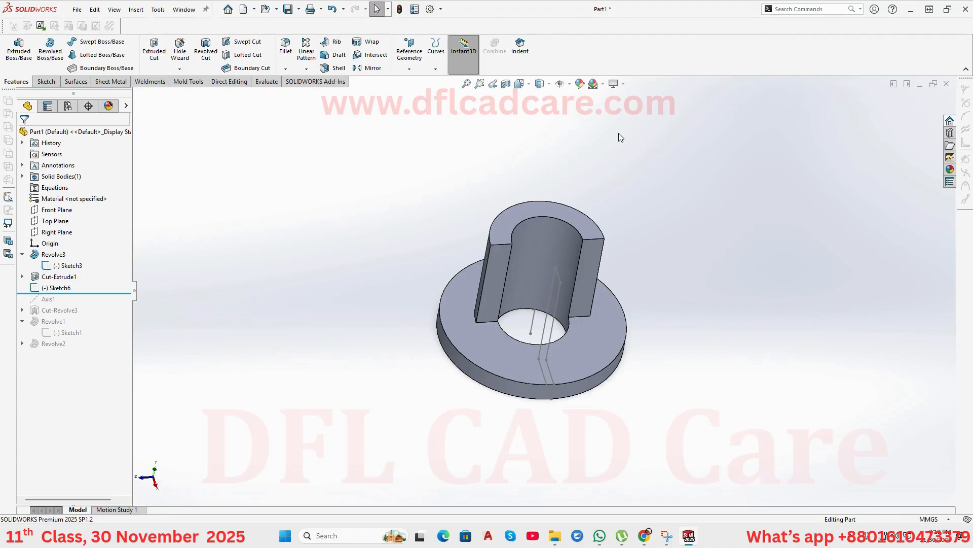
left_click(570, 85)
left_click(575, 111)
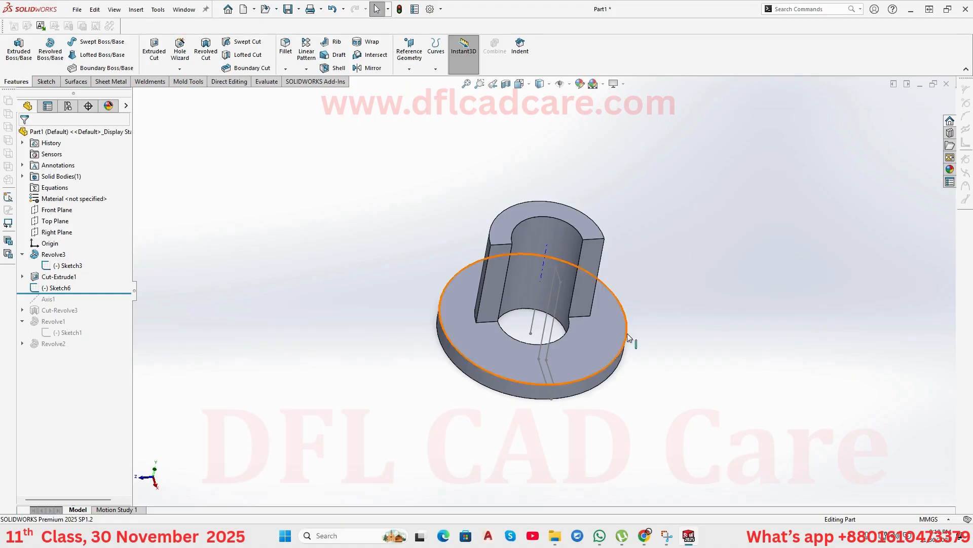
Sketch a circle of about 5 mm radius on the flange's upper face, about 58 mm from the origin and vertically aligned with it.
middle_click_drag(630, 341, 604, 339)
left_click(602, 335)
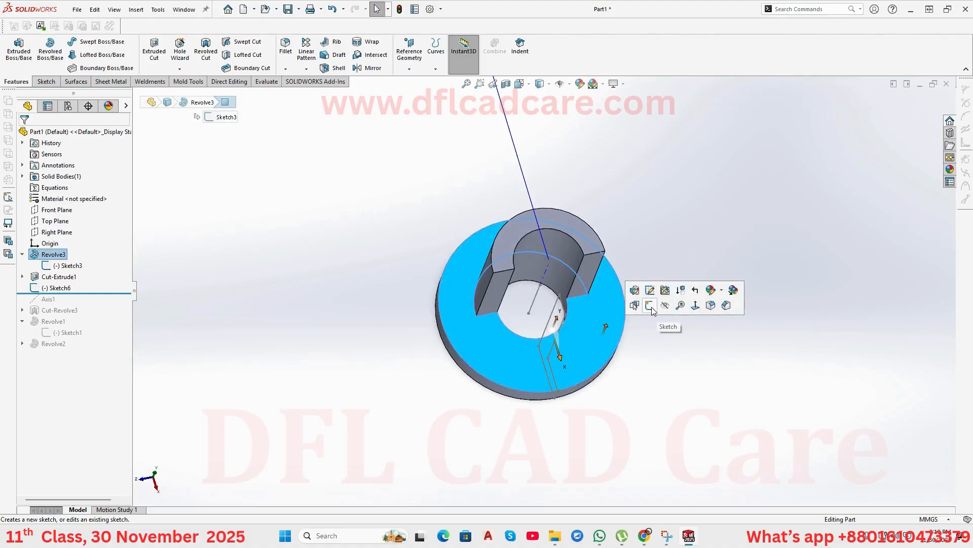
left_click(655, 314)
left_click(87, 42)
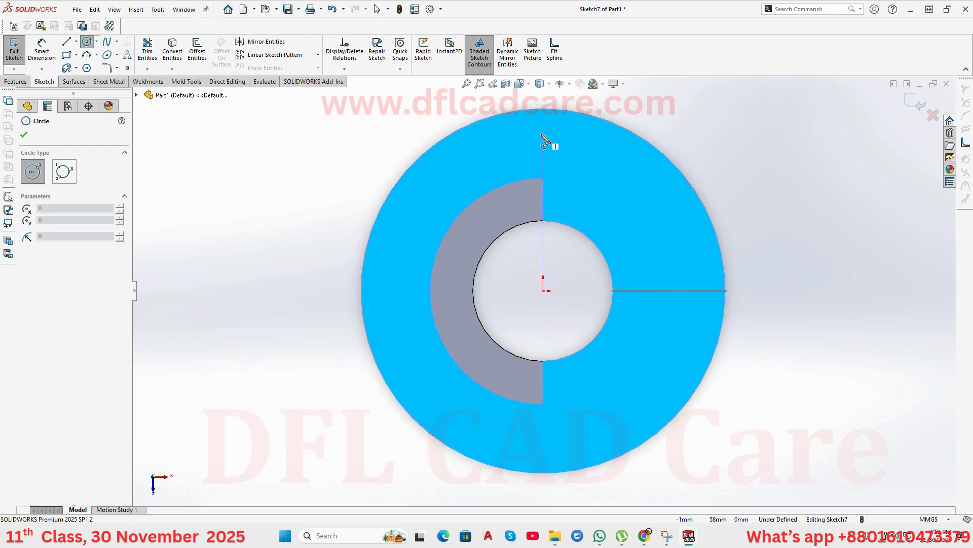
left_click_drag(543, 133, 557, 133)
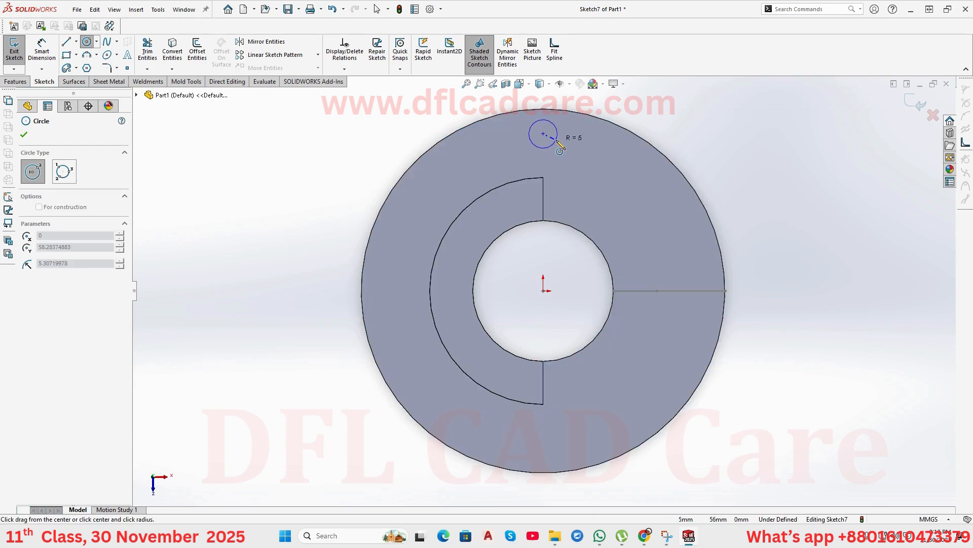
Cut the circle through the flange with an Extruded Cut set to Through All.
left_click(20, 82)
left_click(153, 51)
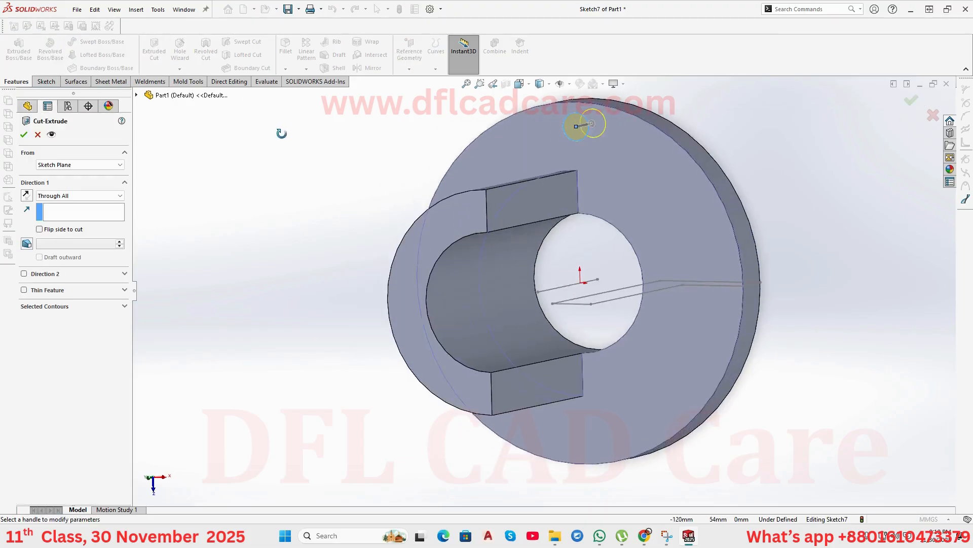
left_click(23, 134)
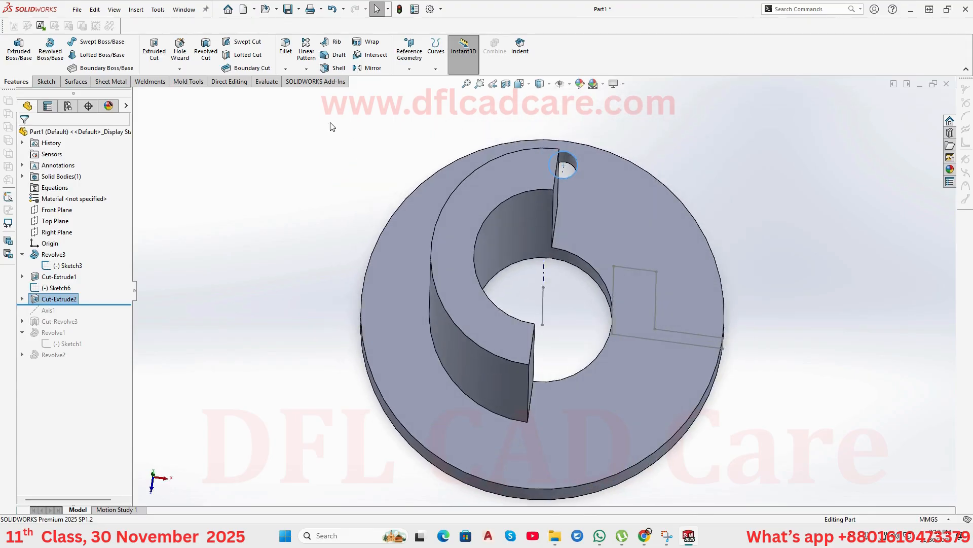
Create a circular pattern of the hole around the bore's cylindrical face with 12 equally spaced instances over 360 degrees.
left_click(306, 69)
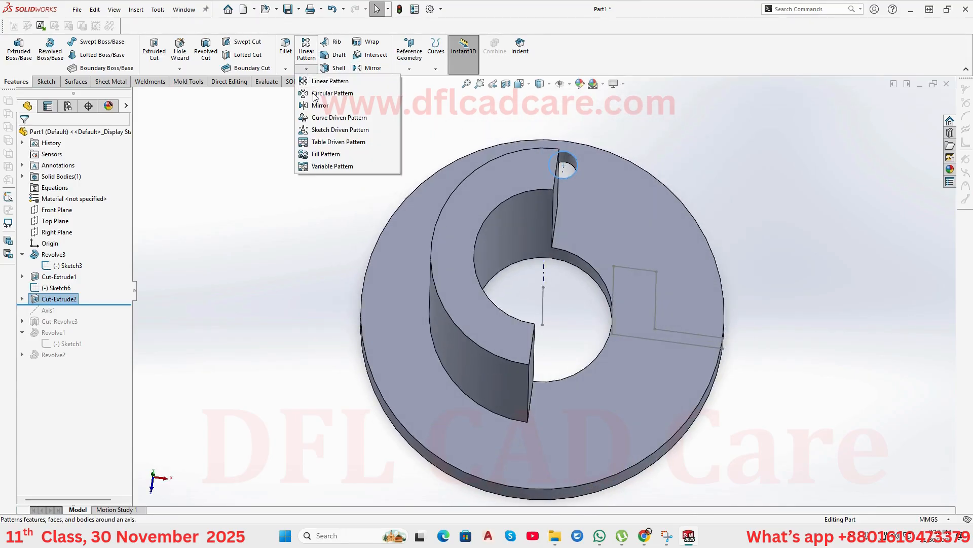
left_click(314, 96)
left_click(434, 225)
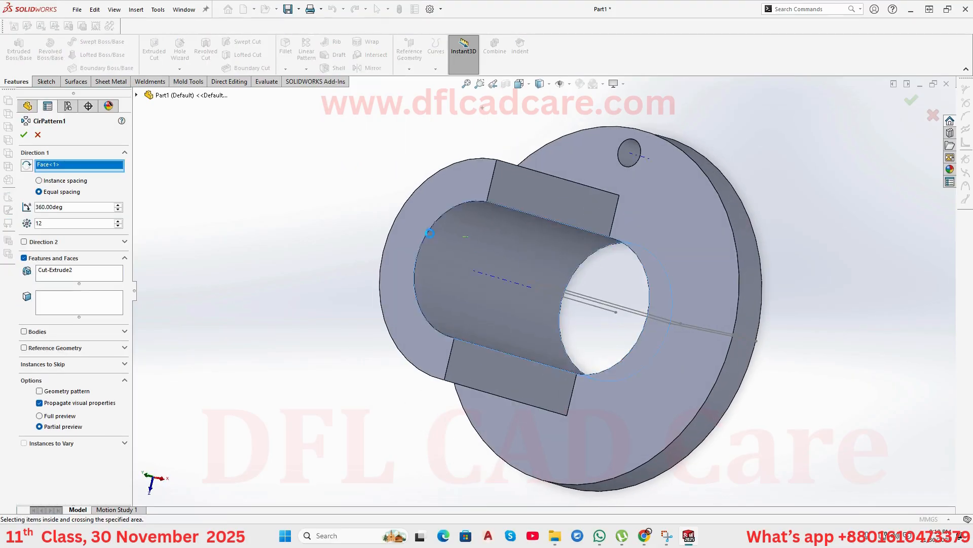
left_click(24, 135)
Examine the temporary axes of the patterned flange holes and the option that controls their visibility.
middle_click_drag(225, 205, 289, 145)
scroll(368, 248, "down", 3)
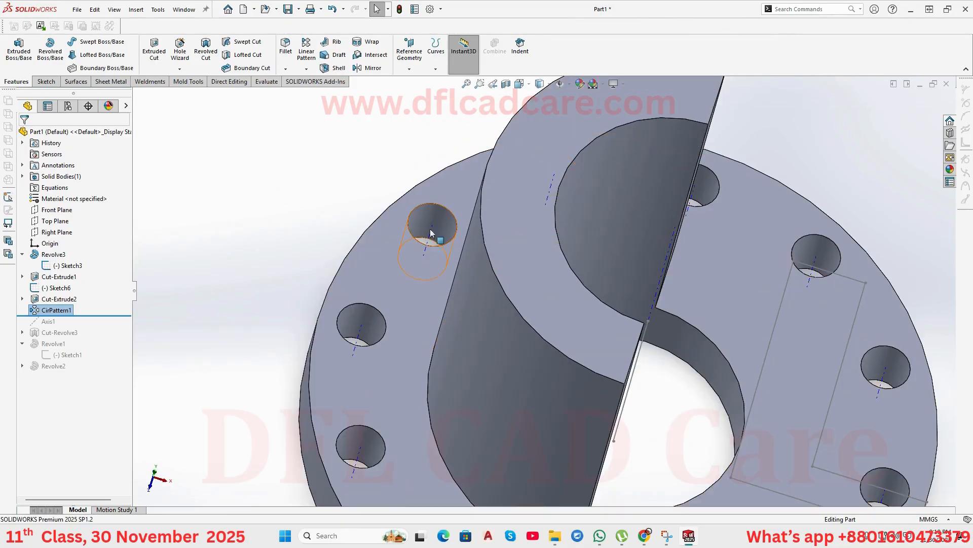
scroll(371, 327, "up", 3)
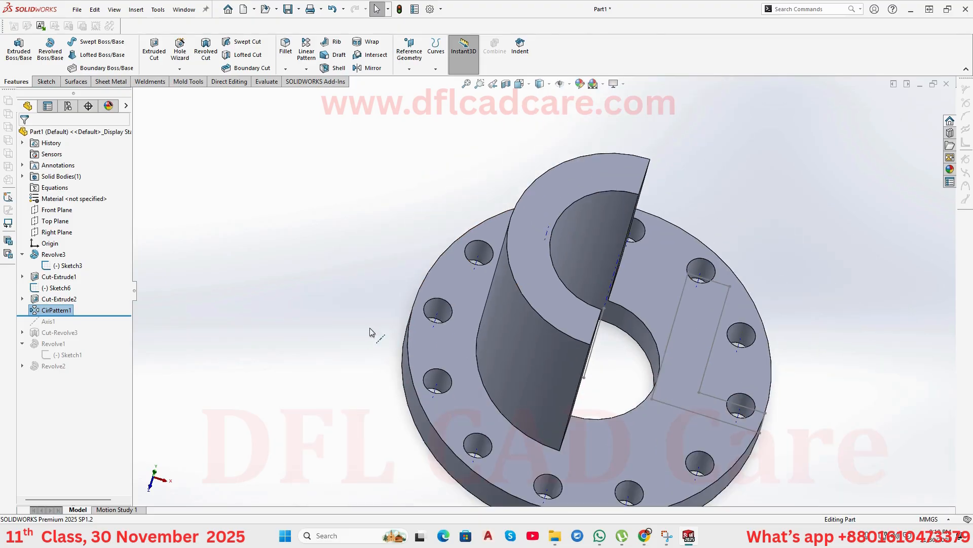
scroll(578, 487, "down", 4)
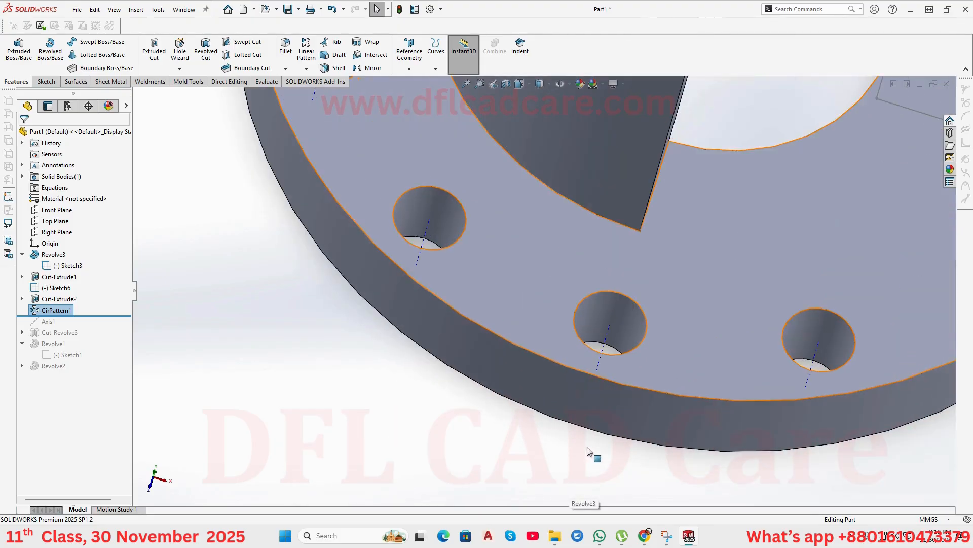
scroll(737, 331, "up", 3)
scroll(630, 328, "down", 4)
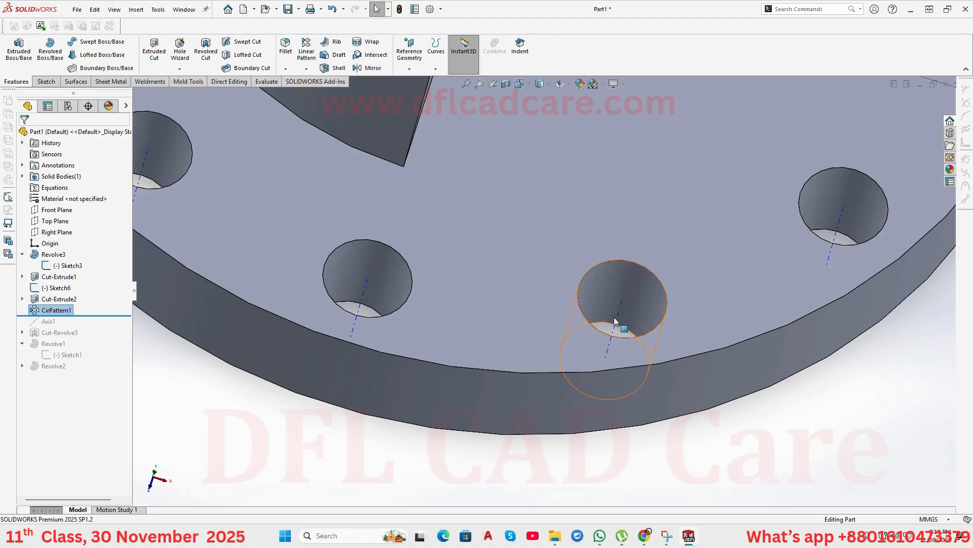
scroll(615, 320, "up", 10)
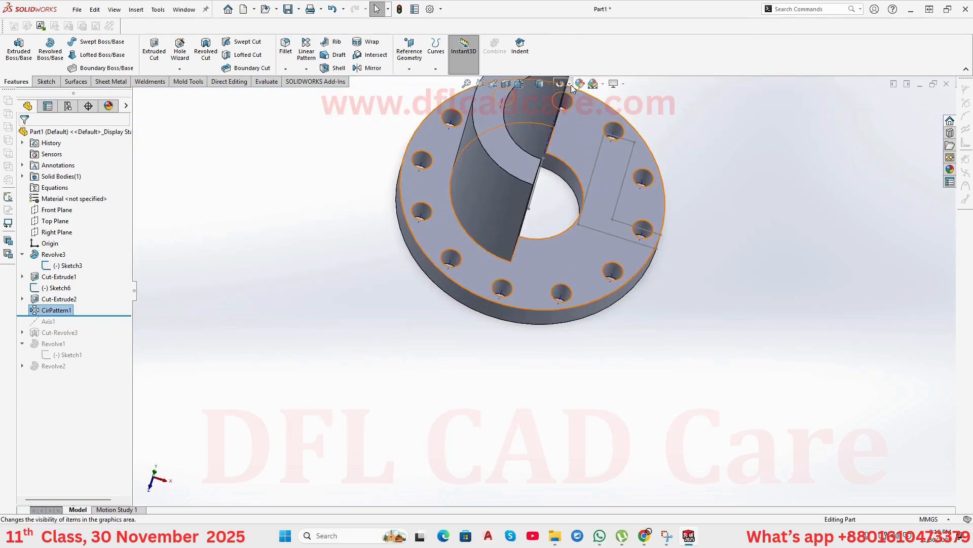
left_click(570, 85)
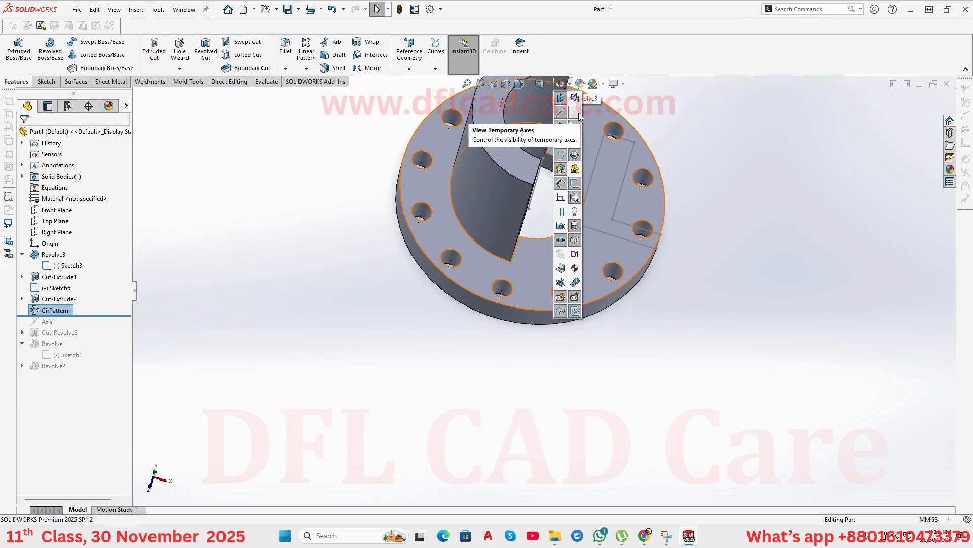
left_click(709, 158)
scroll(698, 166, "down", 2)
scroll(696, 168, "up", 3)
scroll(695, 169, "up", 2)
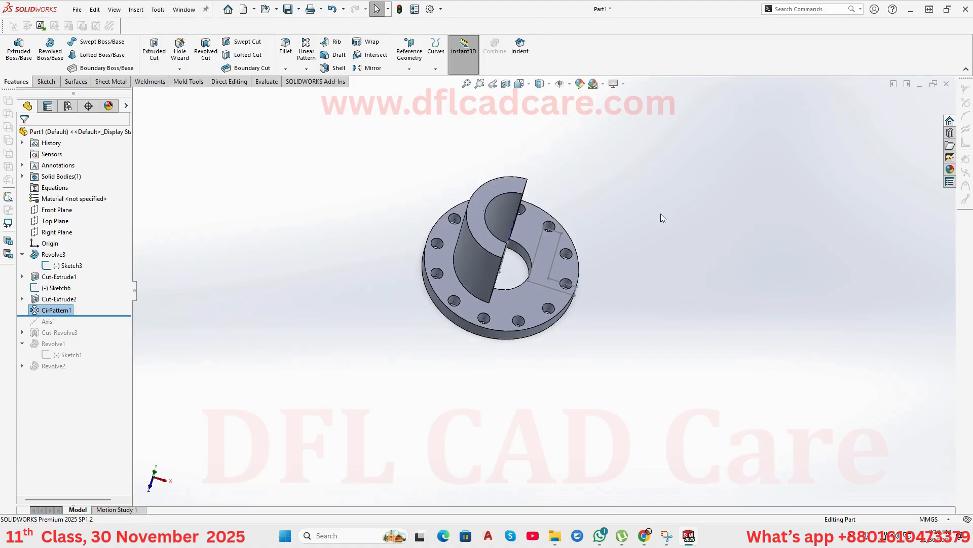
Hide the temporary axes of the flanged tube.
middle_click_drag(661, 214, 649, 165)
left_click(570, 85)
left_click(575, 113)
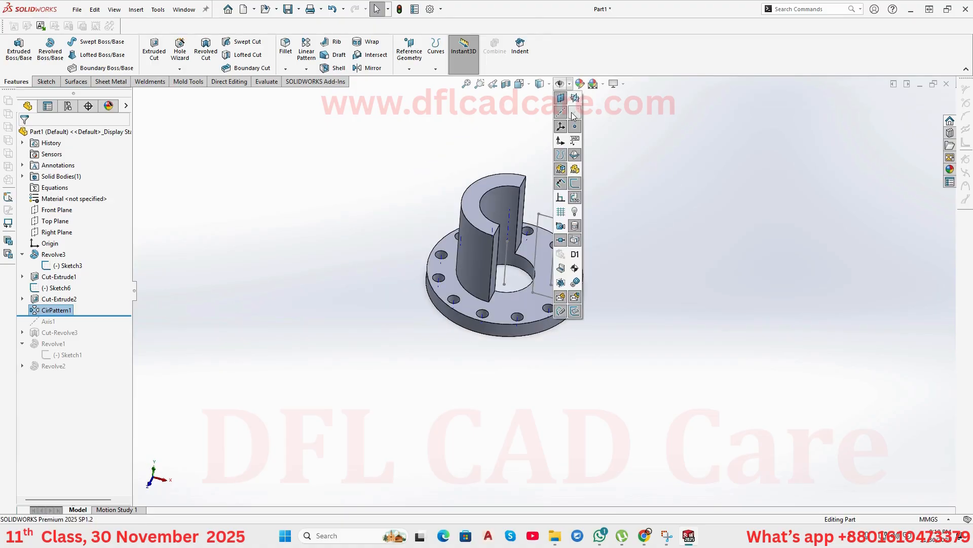
left_click(641, 194)
scroll(524, 319, "down", 5)
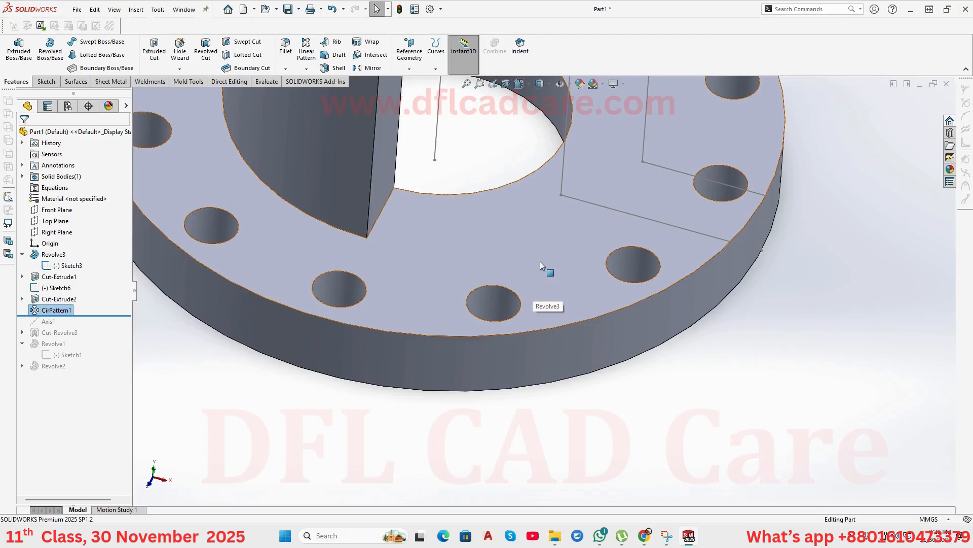
scroll(538, 264, "up", 4)
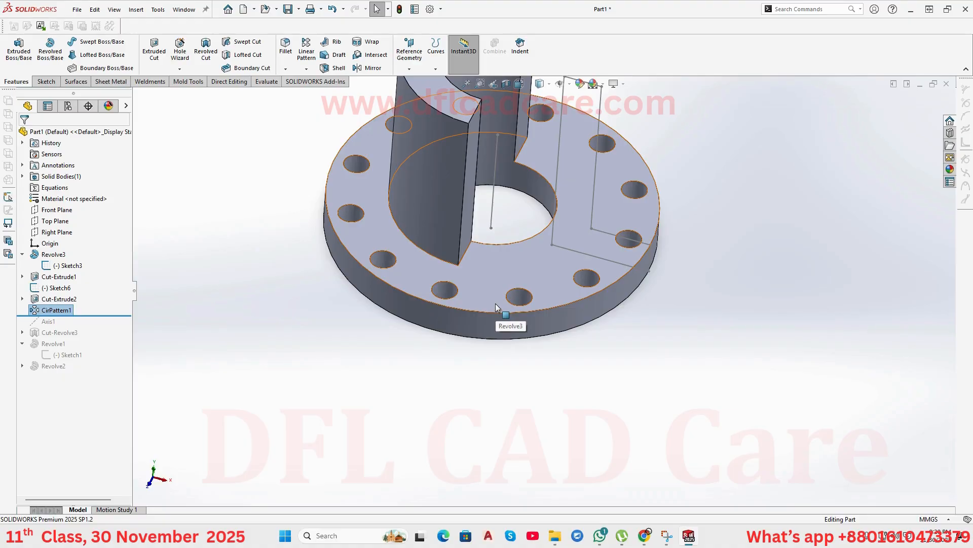
scroll(499, 307, "up", 2)
middle_click_drag(490, 284, 489, 340)
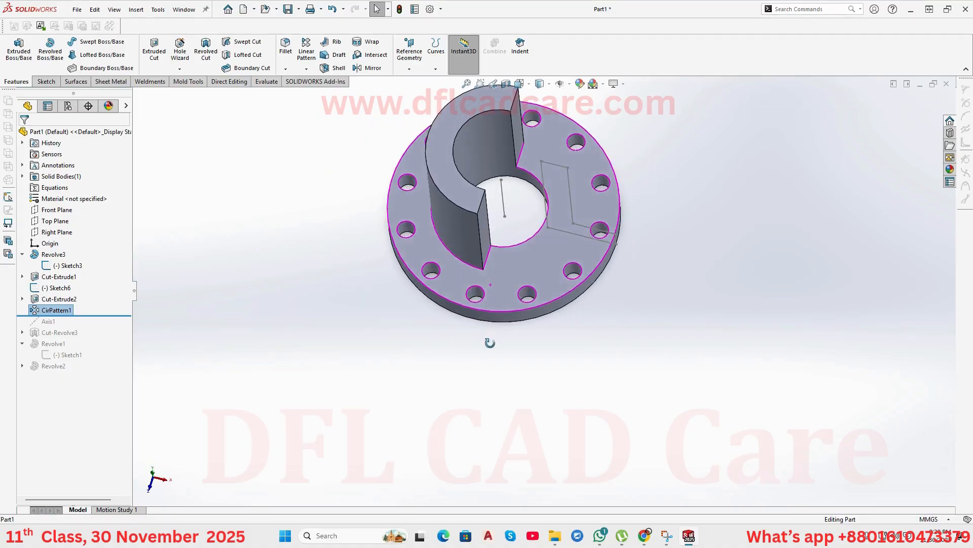
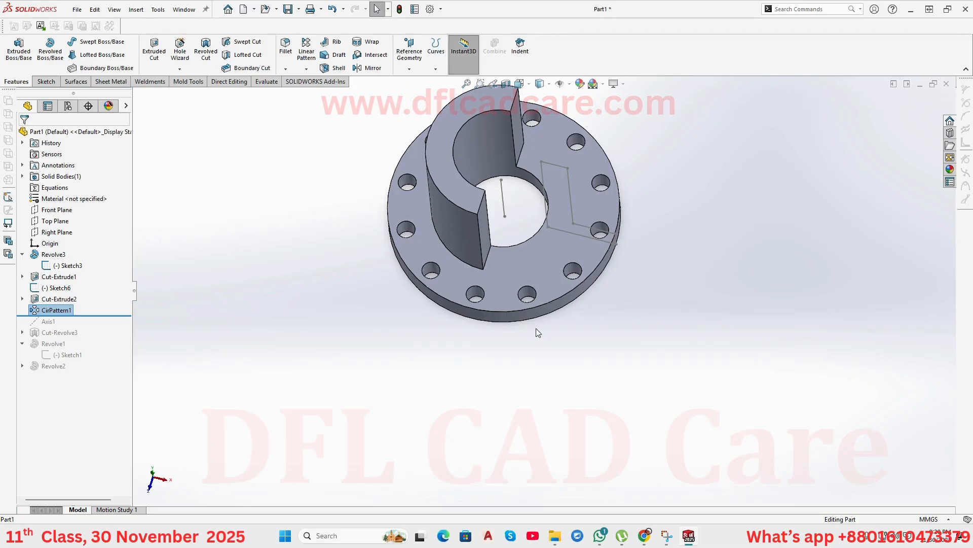
Sketch a centerline about 58 mm long on the flange's upper face, from the origin to the centre of the hole at 300 degrees.
left_click(529, 278)
left_click(577, 239)
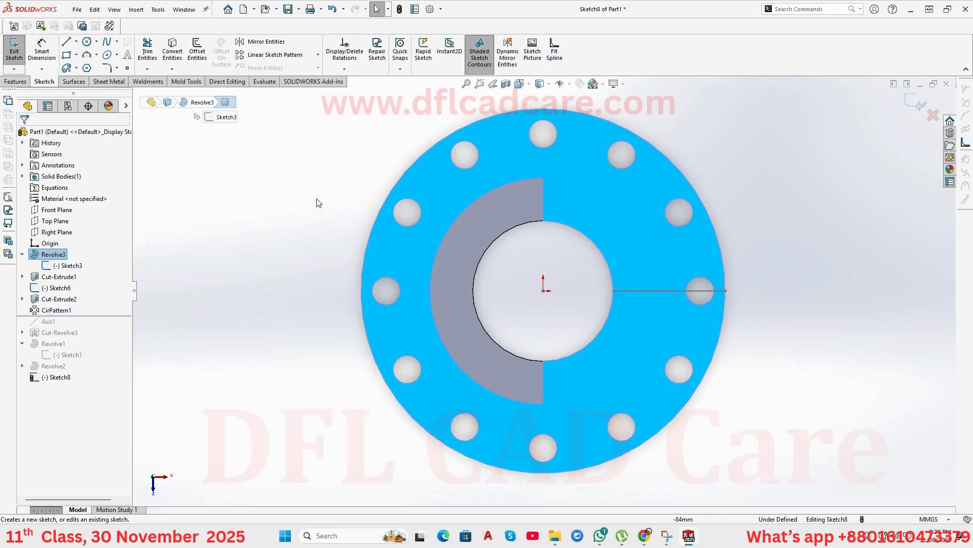
left_click(76, 41)
left_click(90, 67)
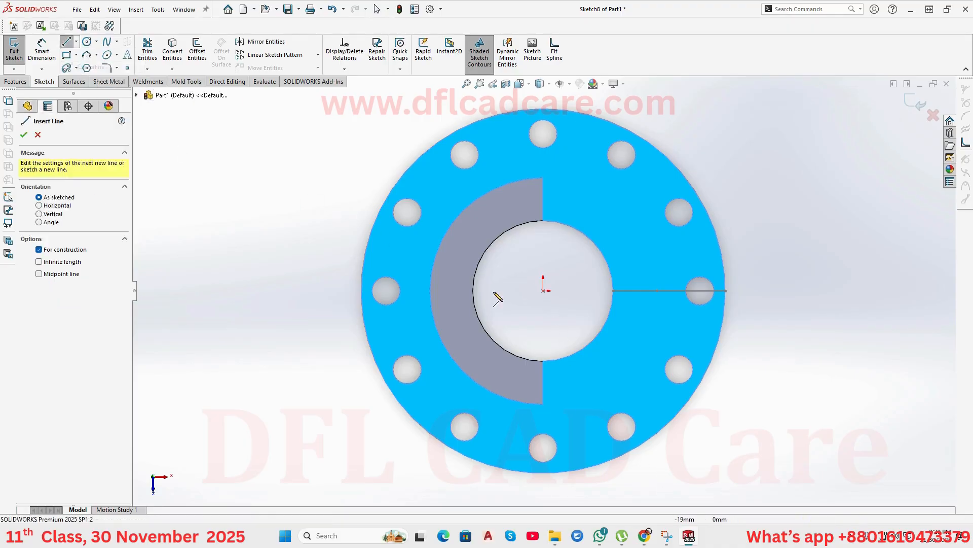
left_click(544, 291)
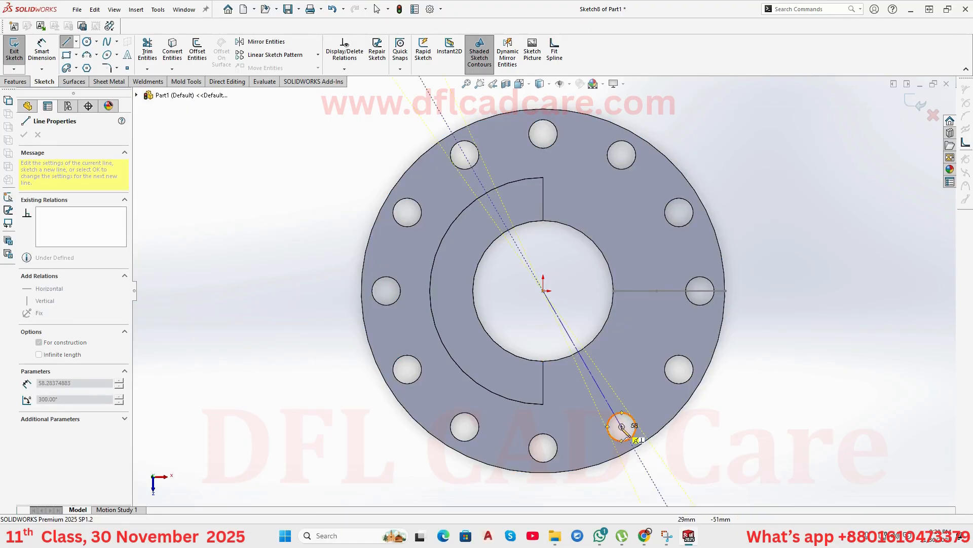
left_click(622, 427)
right_click(635, 406)
left_click(660, 415)
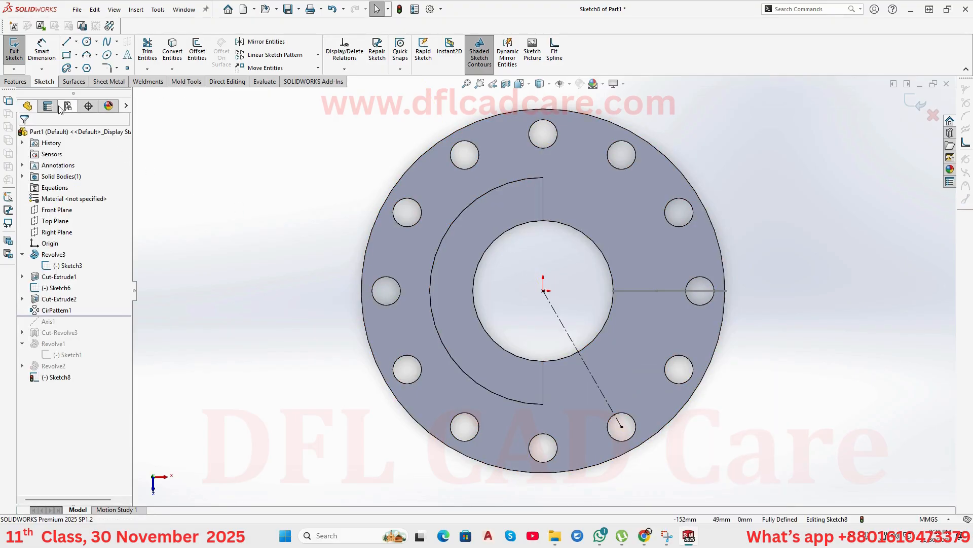
Add a centerline from that hole's centre outward past the flange edge, make it perpendicular to the first centerline, and finish the sketch.
left_click(78, 45)
left_click(92, 65)
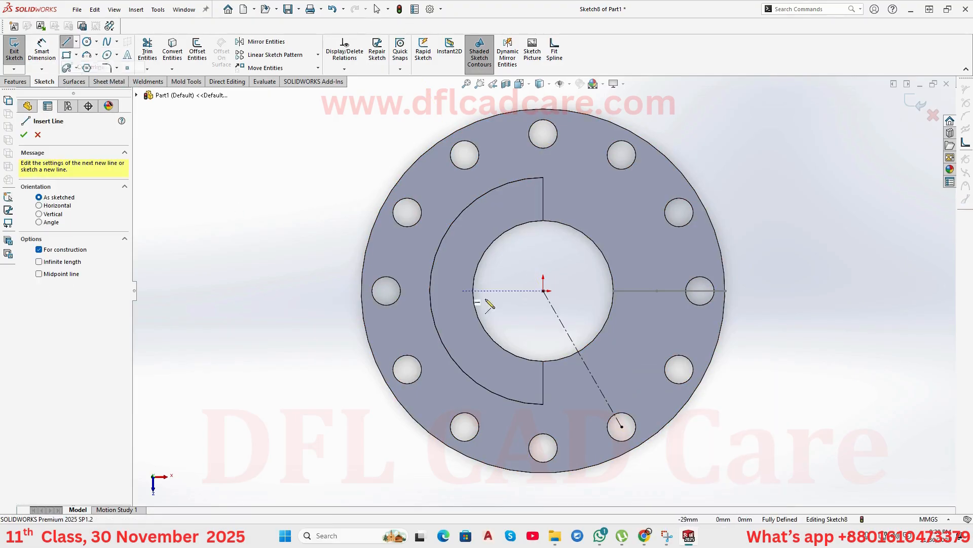
left_click(622, 427)
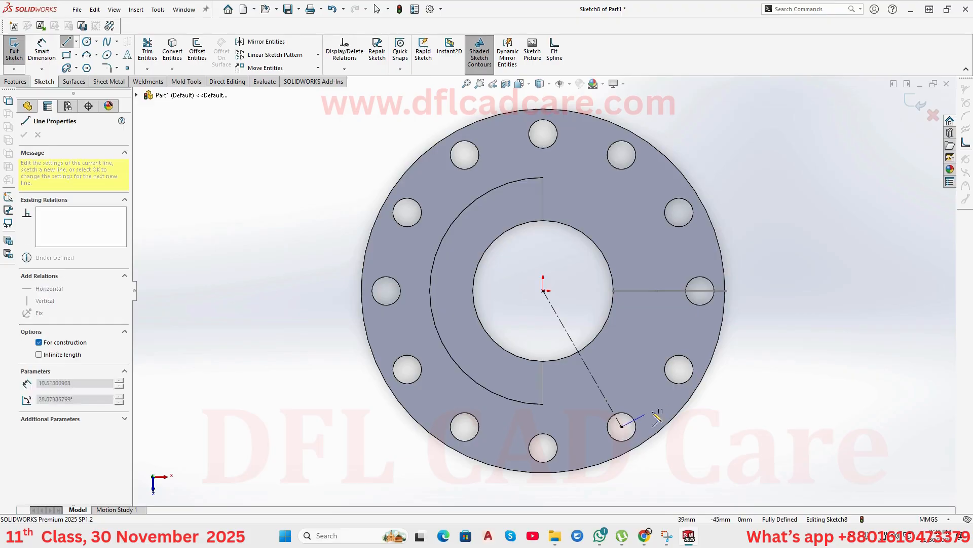
right_click(791, 340)
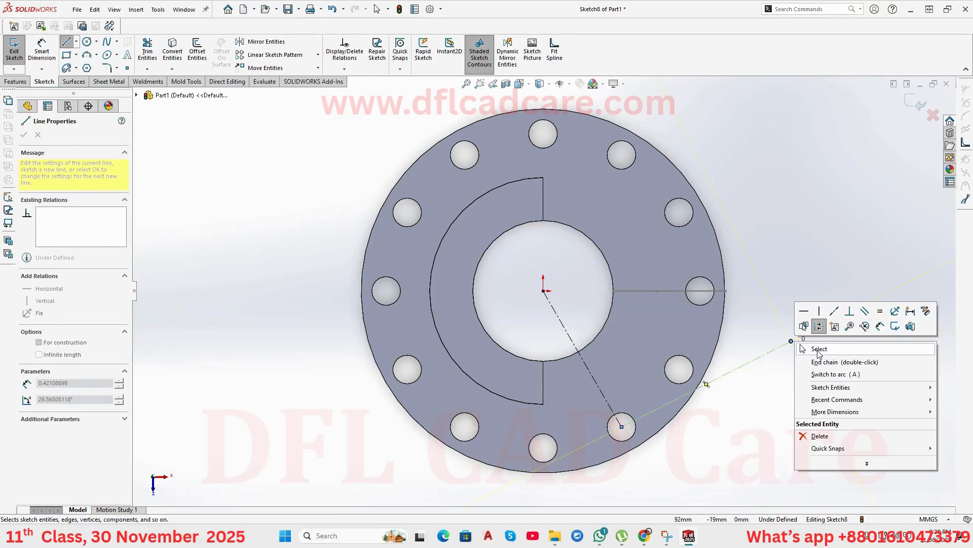
left_click(818, 349)
left_click_drag(706, 434, 573, 366)
left_click(652, 322)
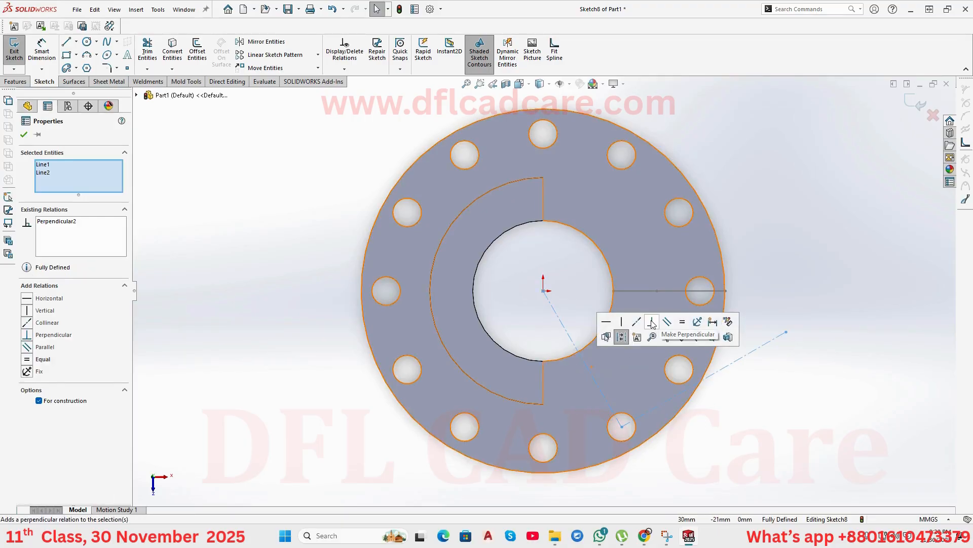
left_click(787, 418)
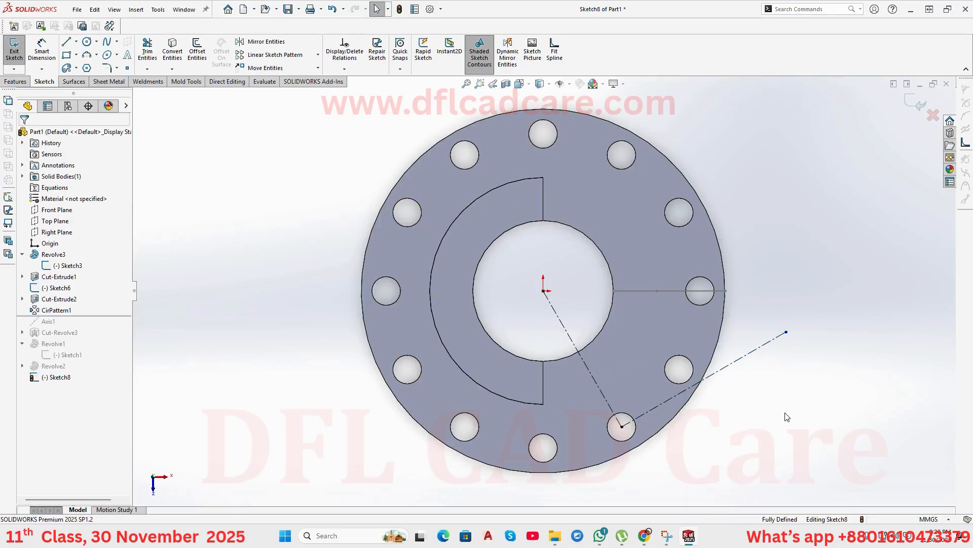
left_click(921, 104)
Create a reference plane offset 90 mm above the flange's upper face.
mouse_move(789, 406)
middle_mouse_down()
mouse_move(793, 276)
mouse_move(768, 206)
mouse_move(766, 231)
middle_mouse_up()
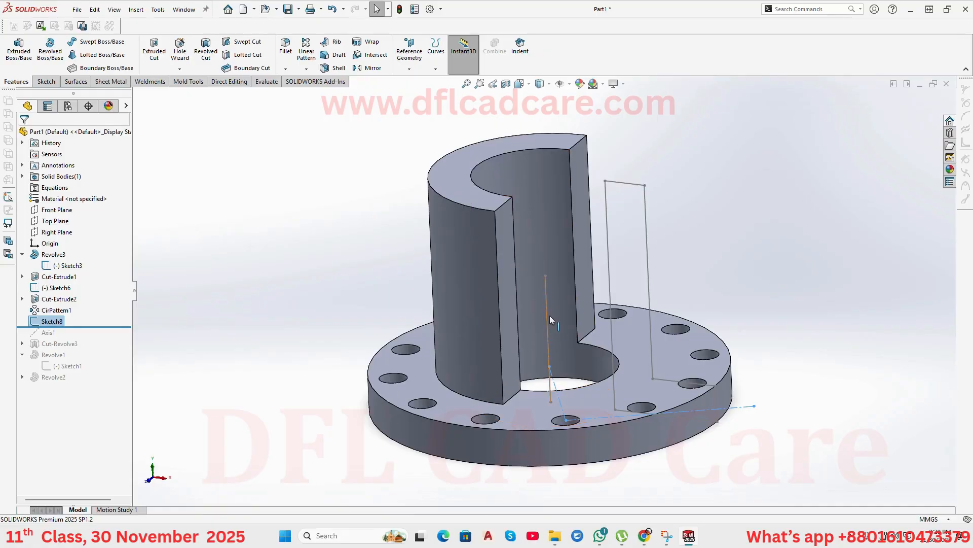
scroll(549, 316, "up", 3)
middle_click_drag(598, 364, 568, 350)
left_click(567, 352)
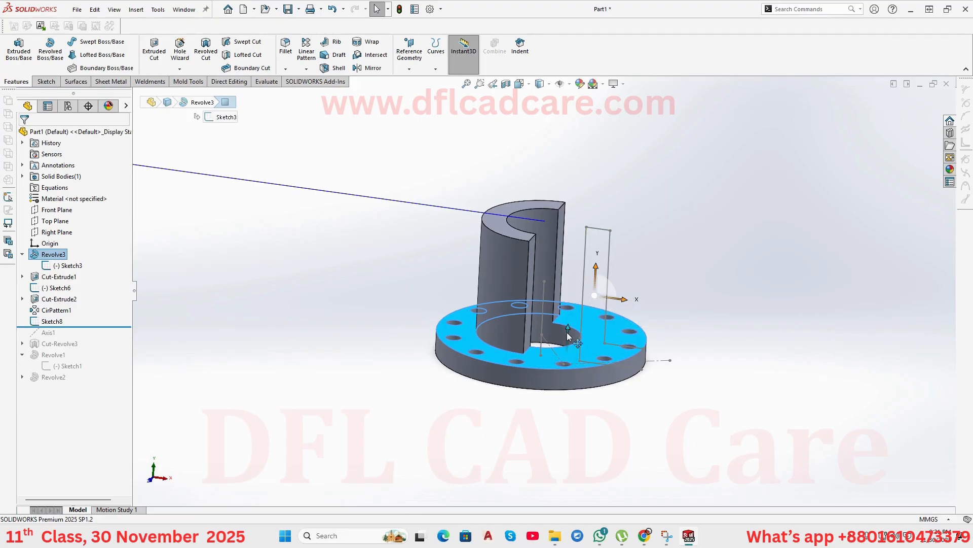
left_click(569, 197)
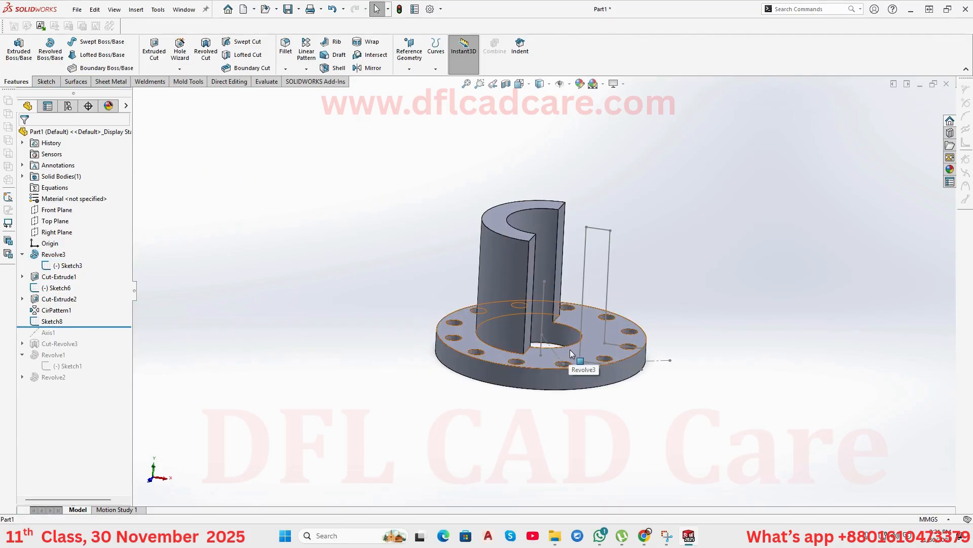
left_click(570, 349)
left_click(409, 51)
left_click(414, 84)
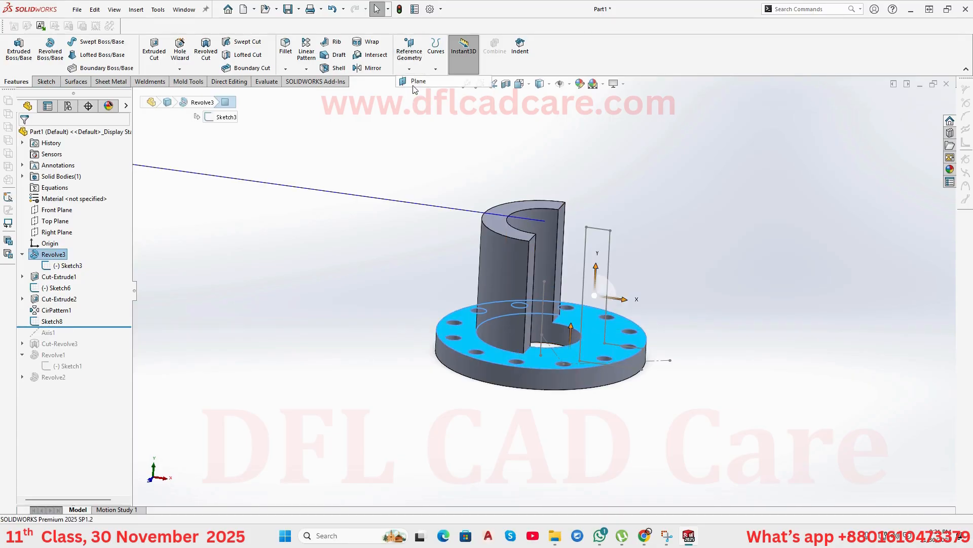
middle_click_drag(654, 391, 716, 311)
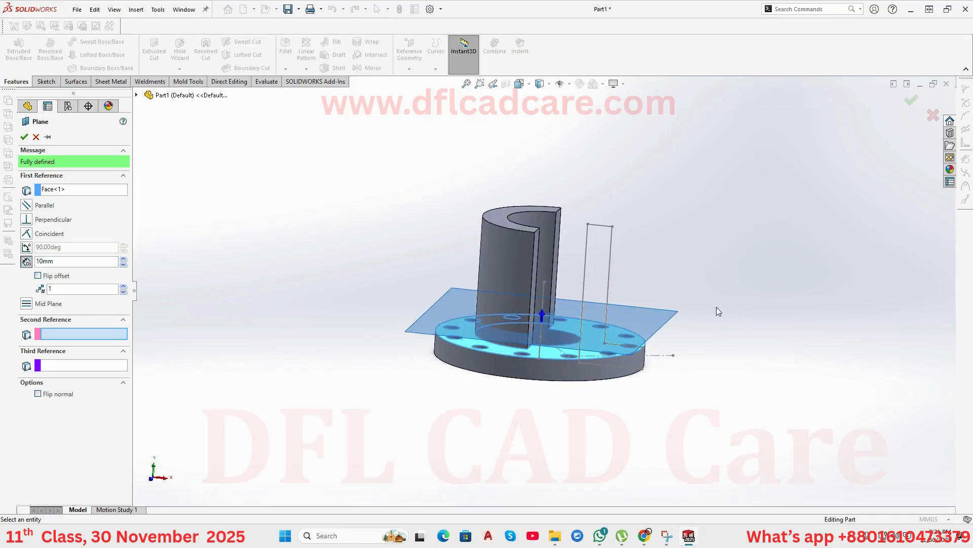
left_click(125, 259)
left_click(125, 259)
left_click(125, 259)
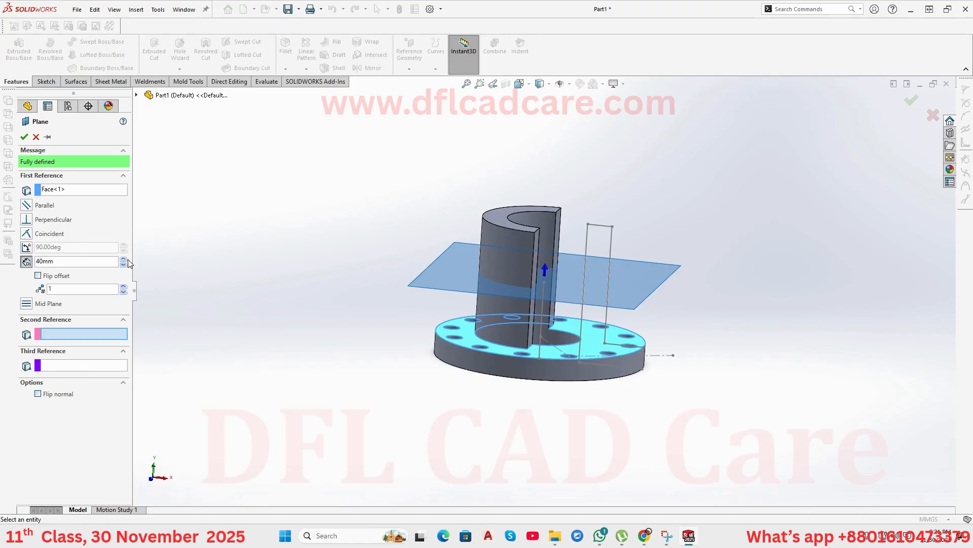
left_click(124, 260)
left_click(124, 259)
left_click(124, 259)
left_click(124, 259)
left_click(124, 259)
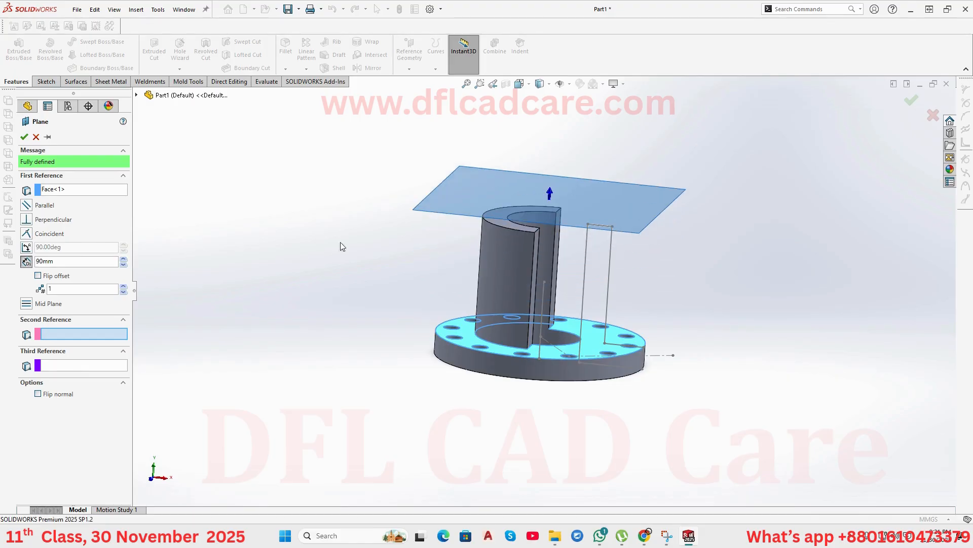
left_click(24, 137)
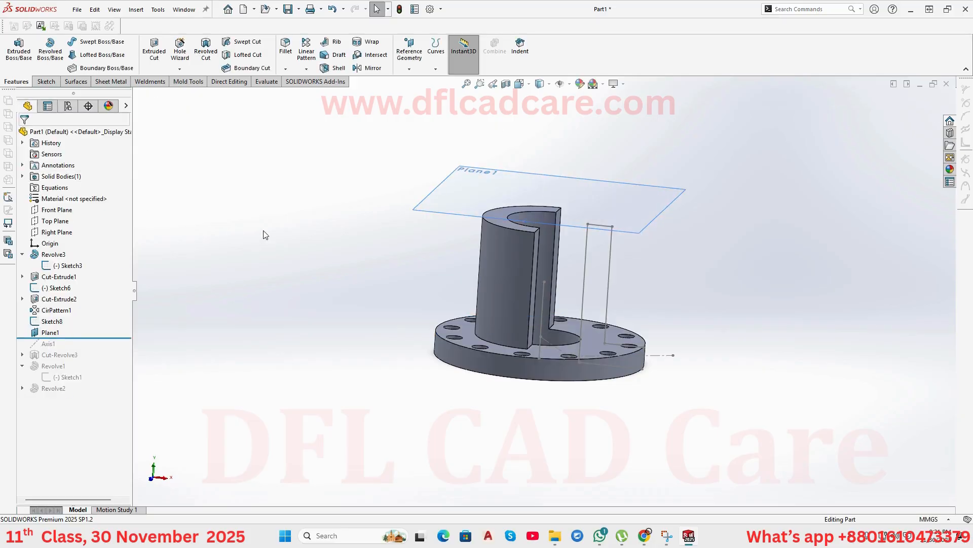
Start a sketch on the offset plane and project both centerlines of the flange-face sketch onto it with Convert Entities.
left_click(634, 197)
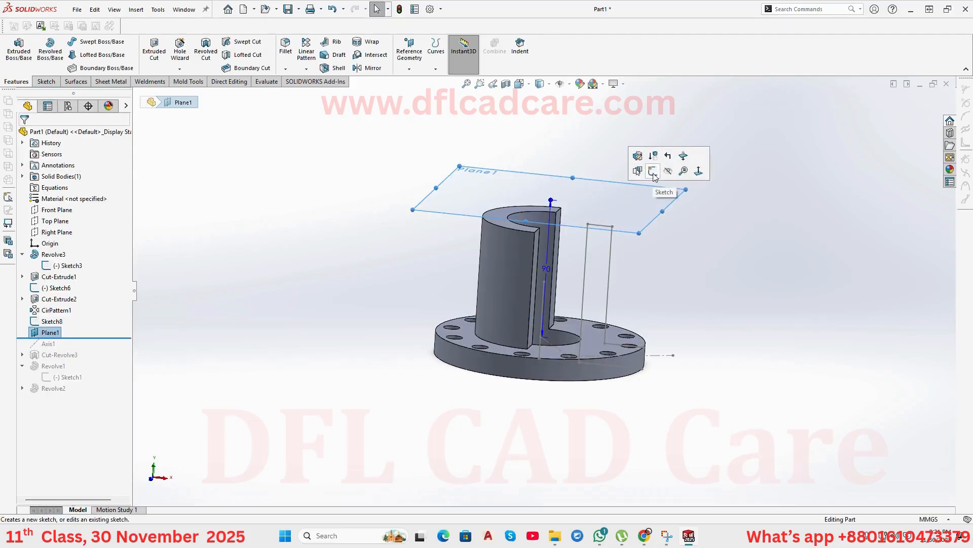
left_click(653, 172)
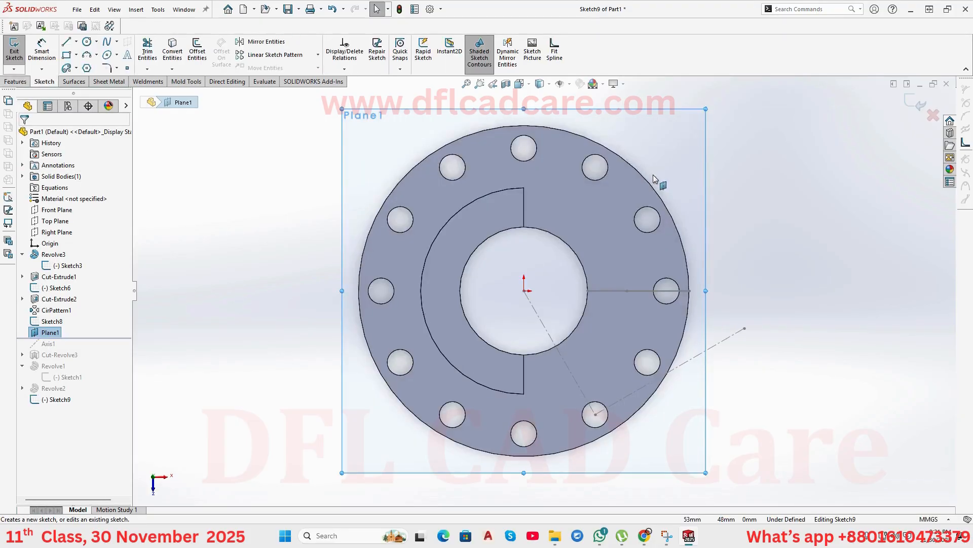
left_click(738, 339)
left_click(542, 321, "ctrl")
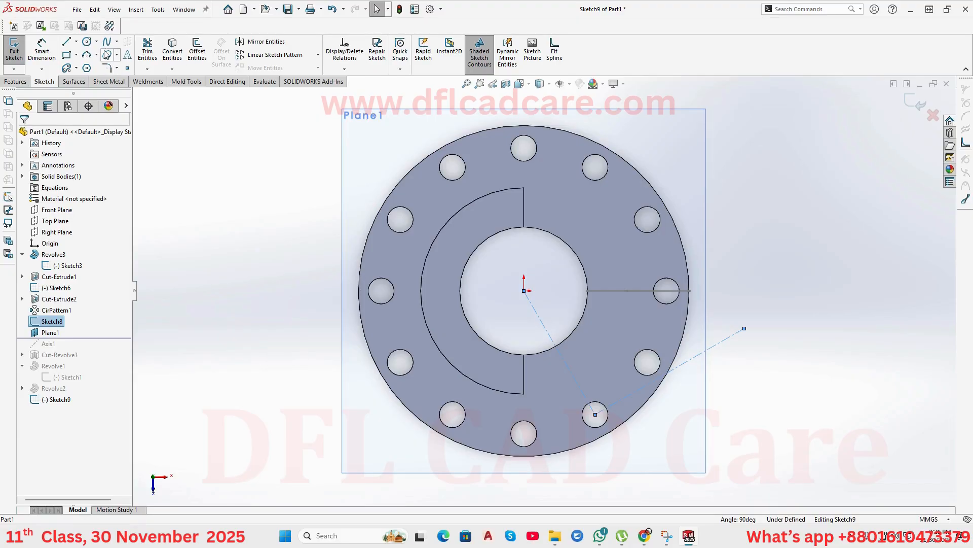
left_click(172, 48)
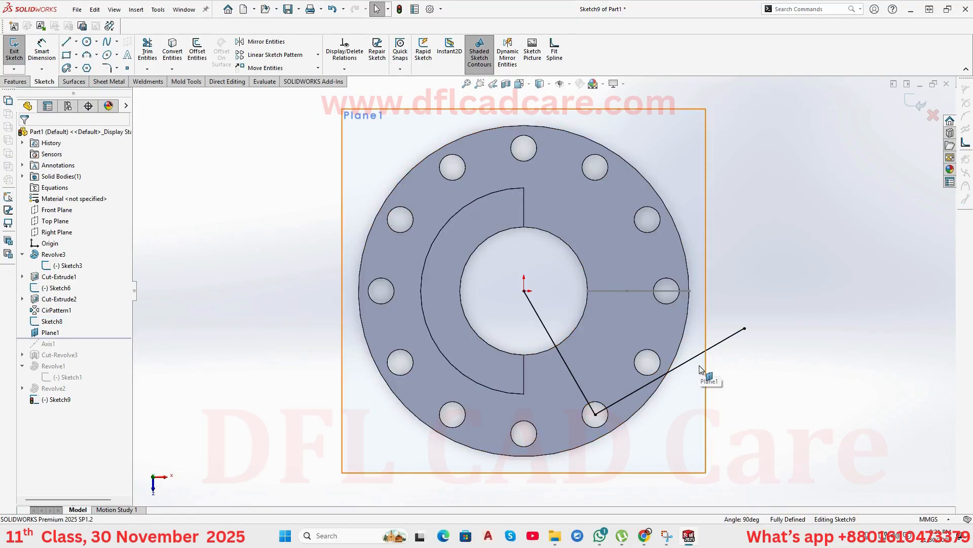
Turn the two converted lines into construction lines and finish the sketch.
left_click_drag(807, 455, 450, 259)
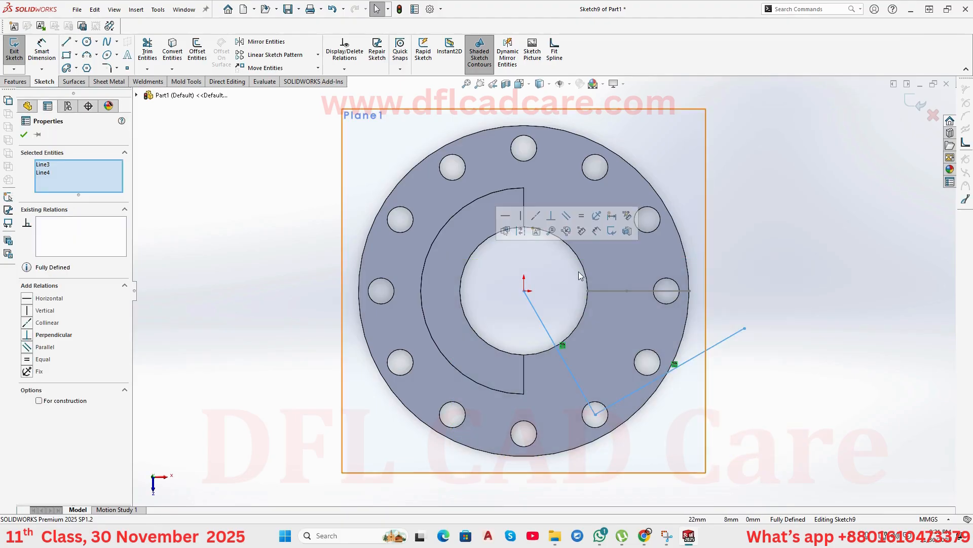
left_click(525, 231)
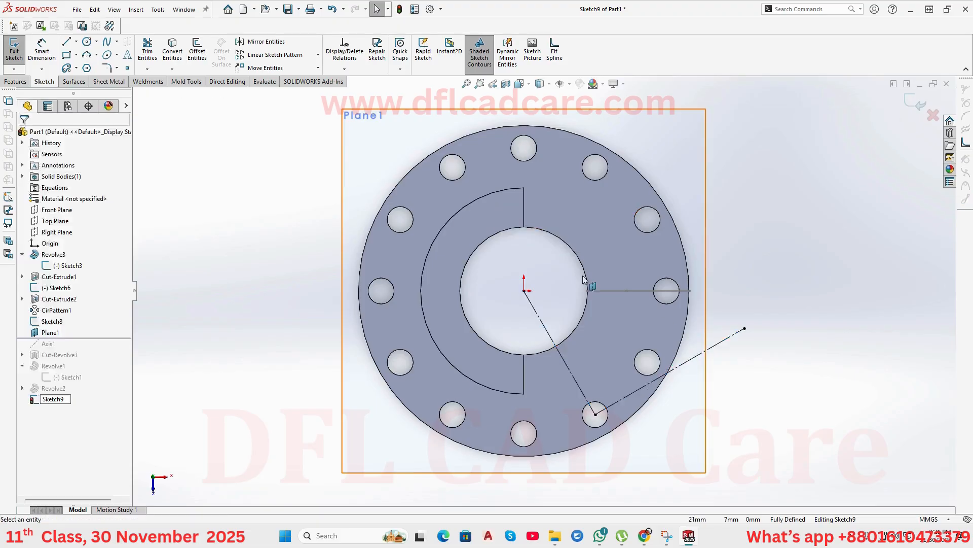
middle_click_drag(761, 422, 750, 227)
left_click(932, 115)
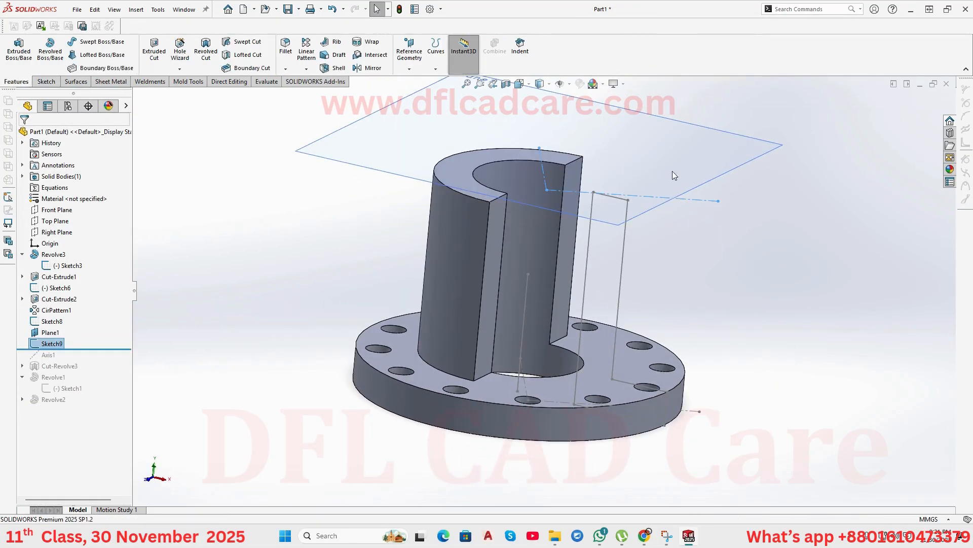
Hide the reference plane above the tube.
left_click(765, 343)
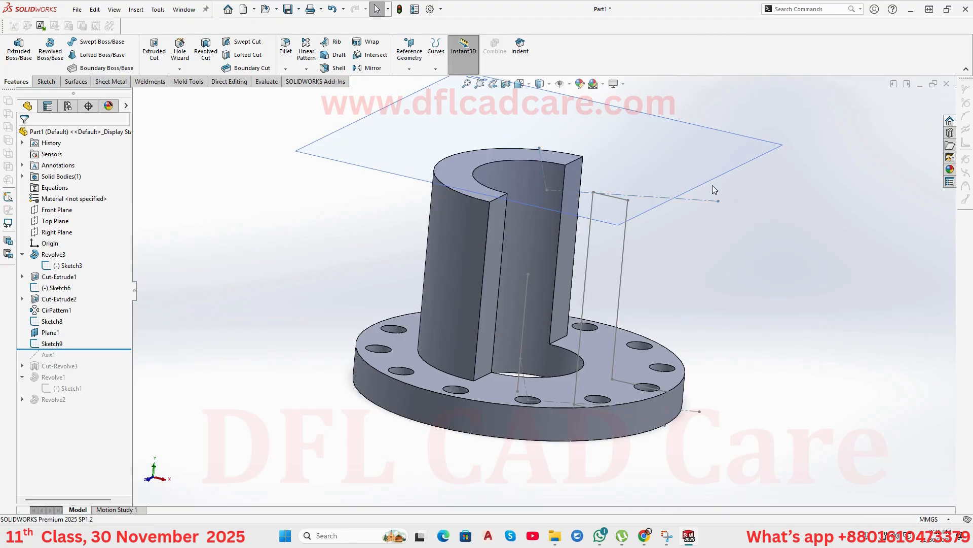
left_click(761, 157)
left_click(771, 137)
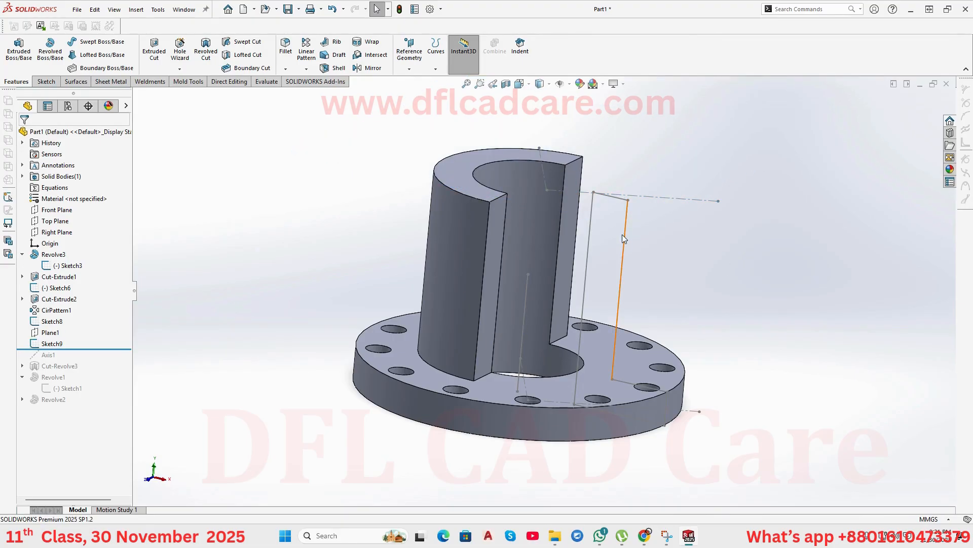
Create a reference plane through the radial centerline on the flange face and its matching converted centerline above.
middle_click_drag(622, 236, 682, 355)
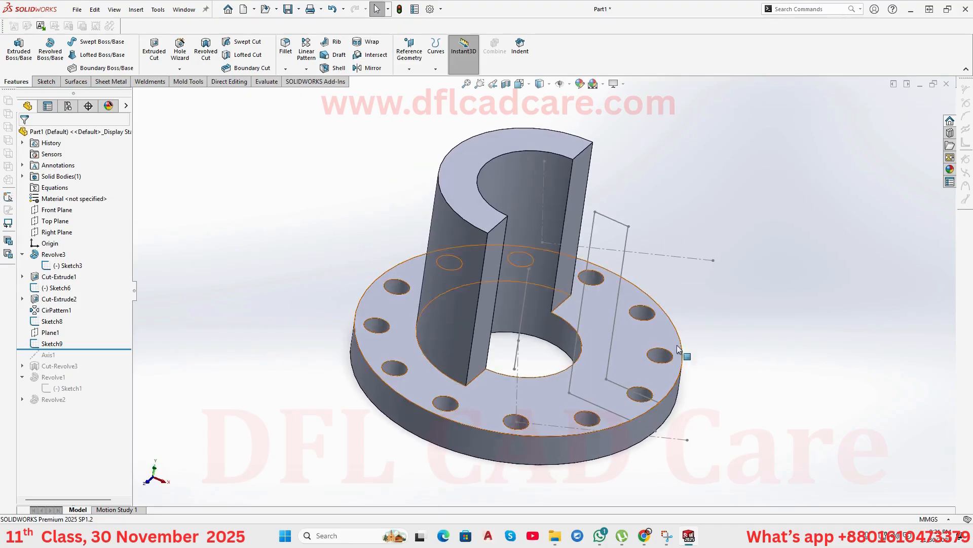
left_click(404, 56)
left_click(420, 78)
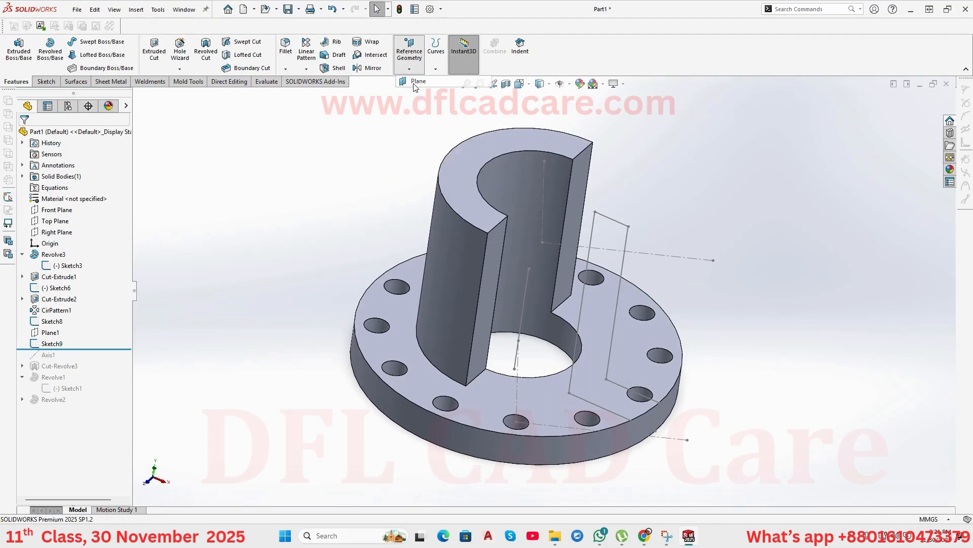
left_click(540, 202)
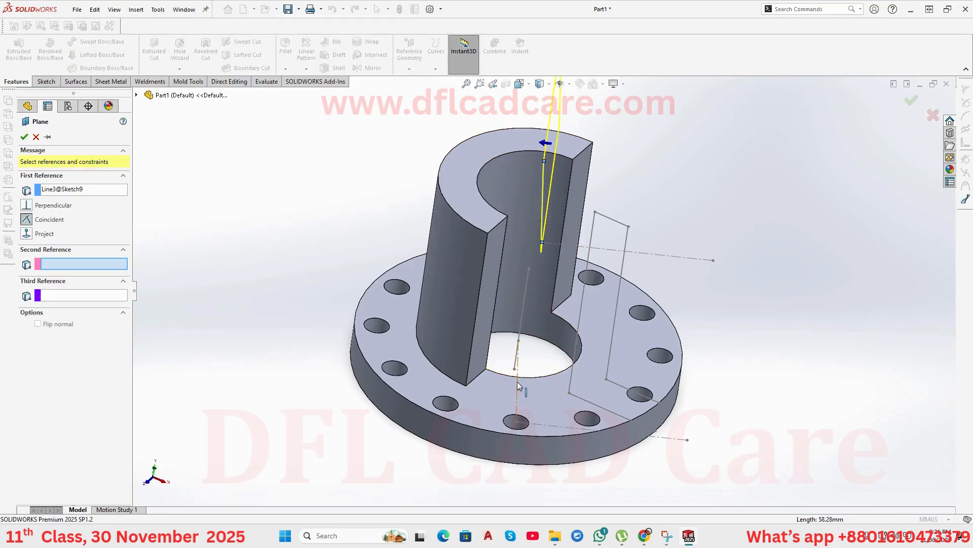
left_click(518, 381)
middle_click_drag(517, 381, 483, 266)
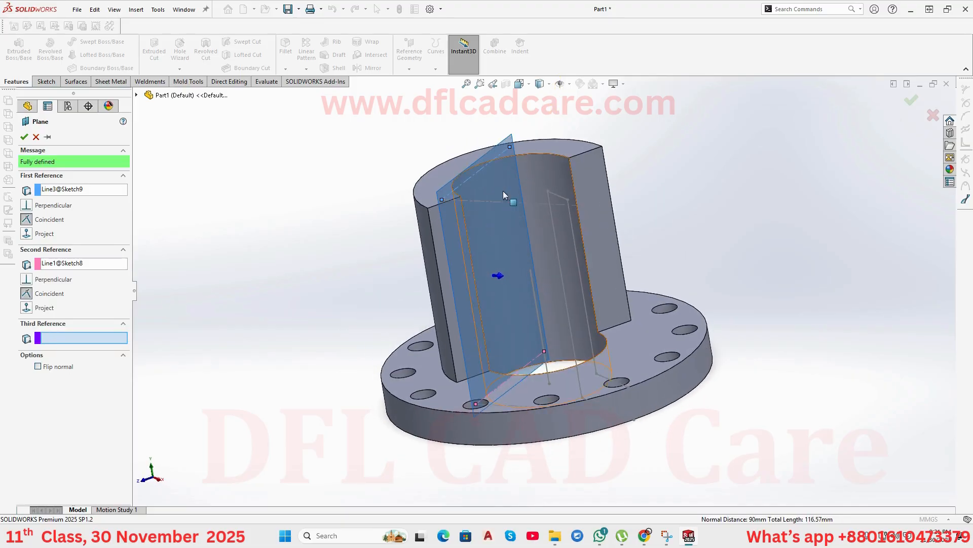
left_click(23, 137)
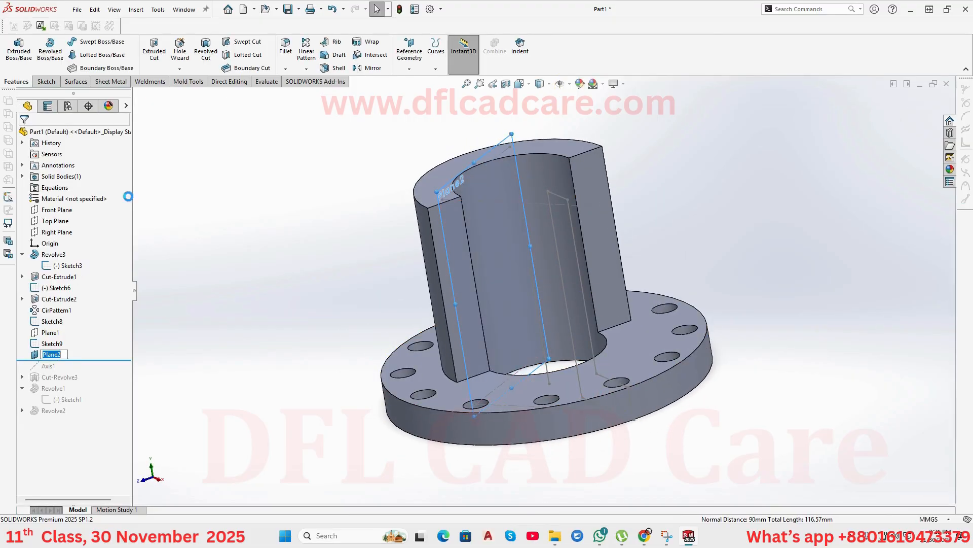
Start a sketch on the new vertical plane and draw a 90 mm vertical line from the upper centerline's outer endpoint down to the flange face.
mouse_move(179, 251)
middle_mouse_down()
mouse_move(224, 209)
mouse_move(175, 264)
middle_mouse_up()
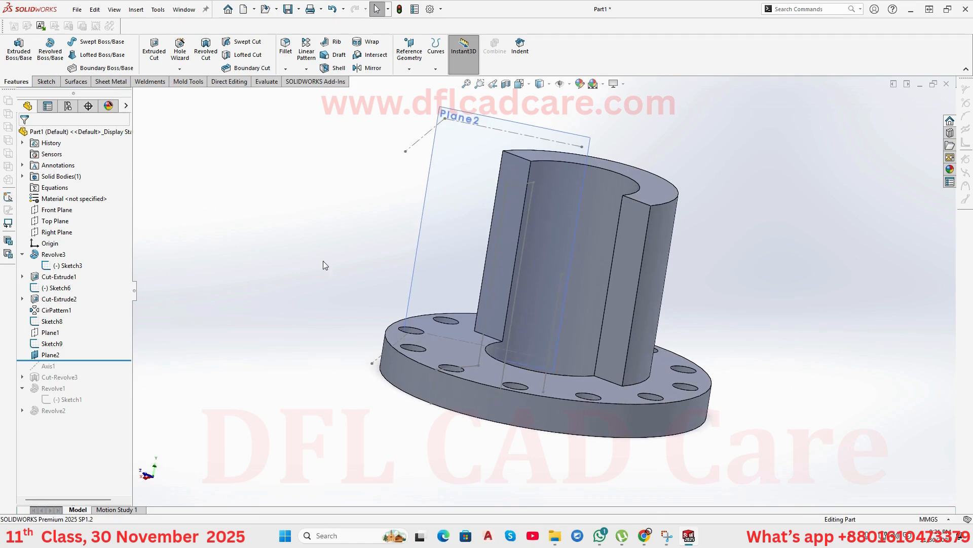
left_click(443, 204)
left_click(484, 169)
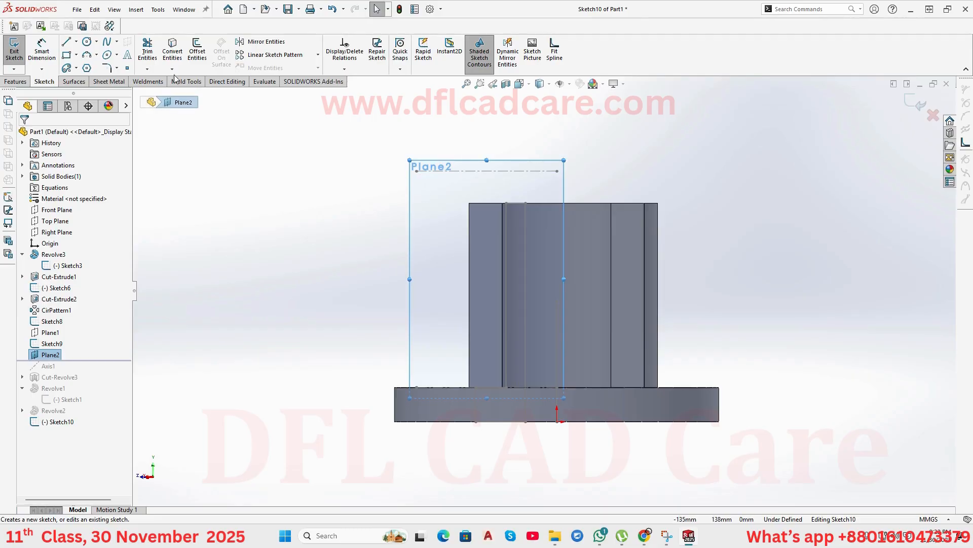
left_click(72, 43)
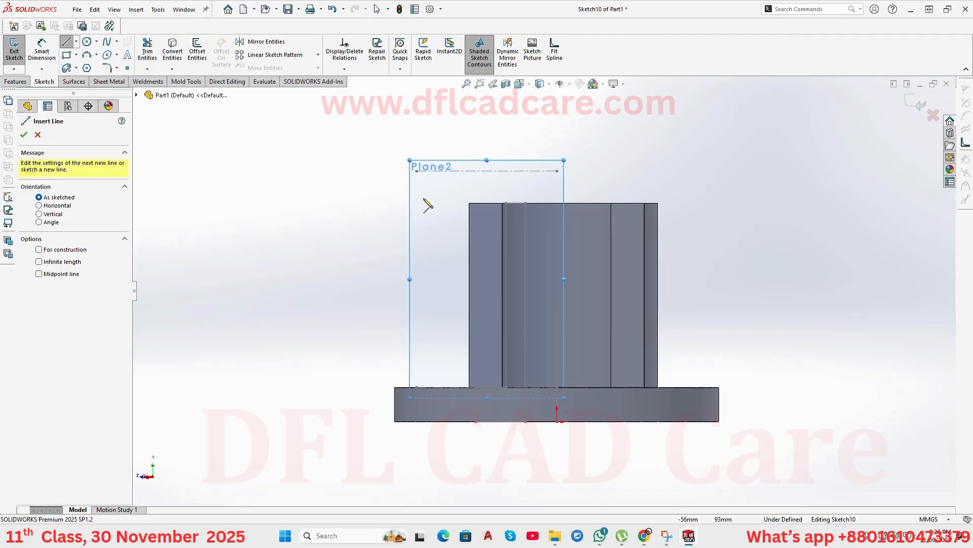
left_click(416, 171)
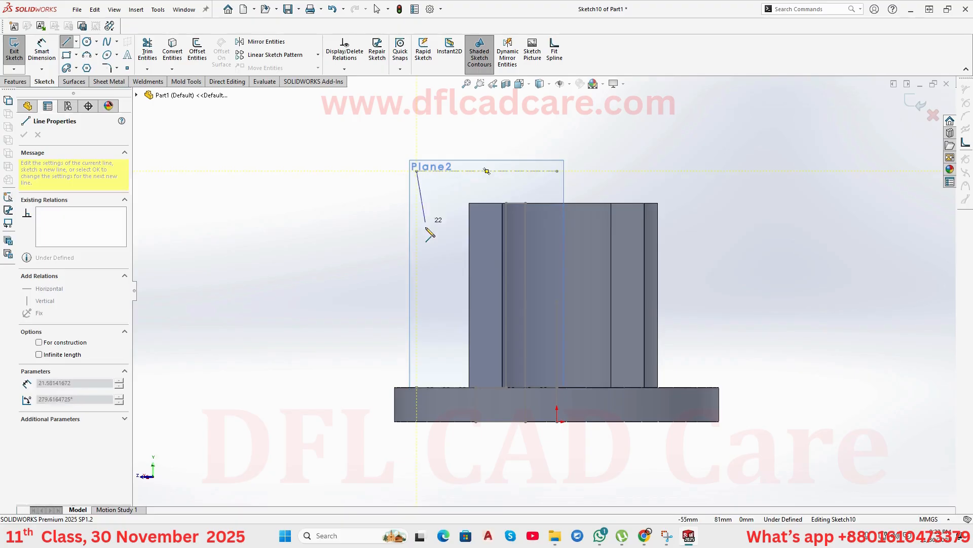
left_click(416, 387)
right_click(435, 355)
left_click(457, 366)
Make the line's lower endpoint coincident with the flange-face centerline endpoint at the bolt hole, and finish the sketch.
middle_click_drag(460, 371, 465, 472)
middle_click_drag(319, 411, 318, 362)
scroll(417, 339, "down", 3)
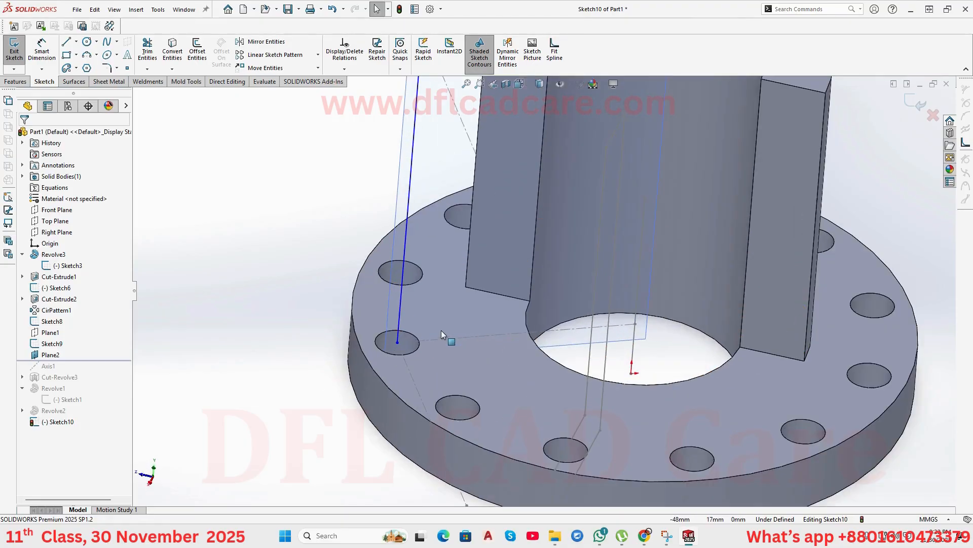
scroll(441, 330, "down", 8)
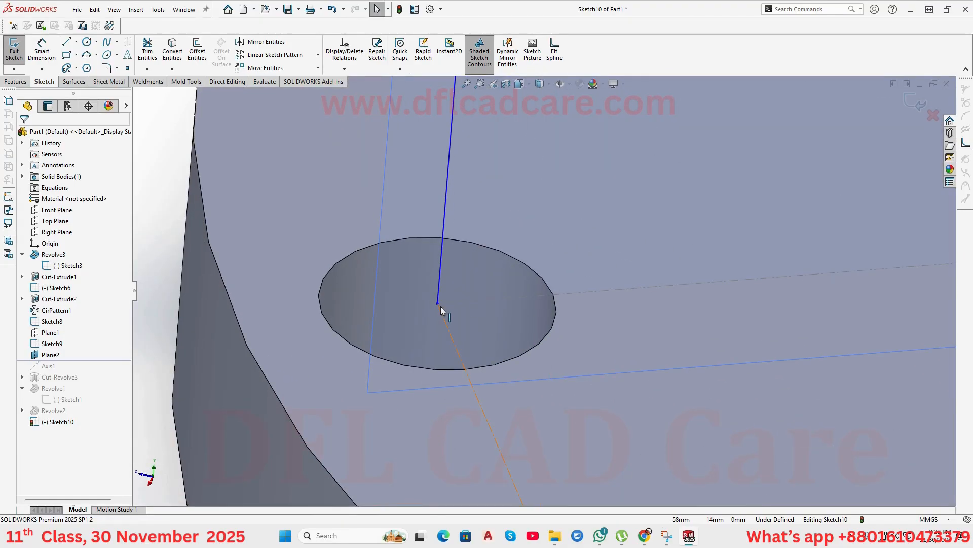
mouse_move(438, 305)
left_mouse_down()
mouse_move(505, 294)
mouse_move(384, 305)
left_mouse_up()
mouse_move(420, 309)
middle_mouse_down()
mouse_move(463, 392)
mouse_move(484, 364)
mouse_move(421, 362)
mouse_move(457, 459)
mouse_move(445, 461)
middle_mouse_up()
scroll(493, 473, "up", 3)
scroll(493, 474, "down", 4)
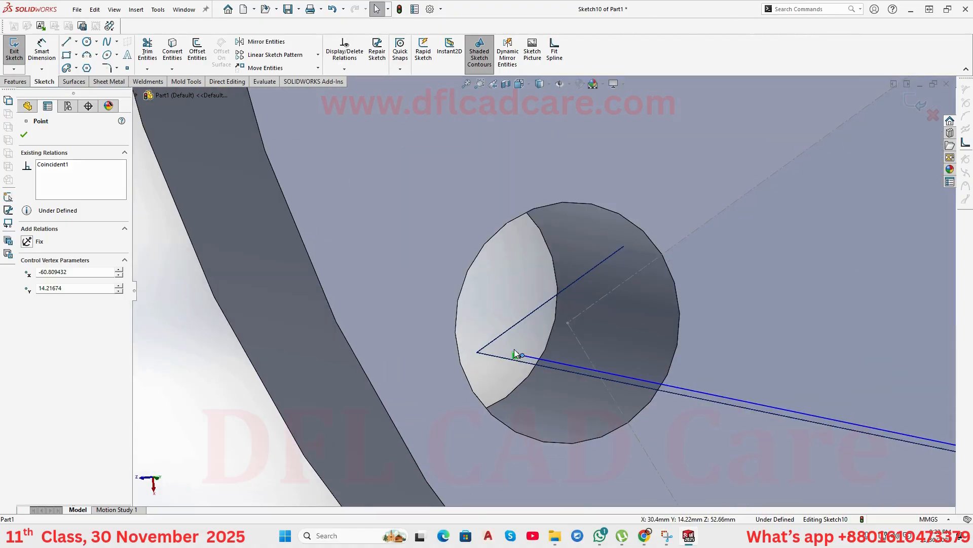
left_click(568, 323, "ctrl")
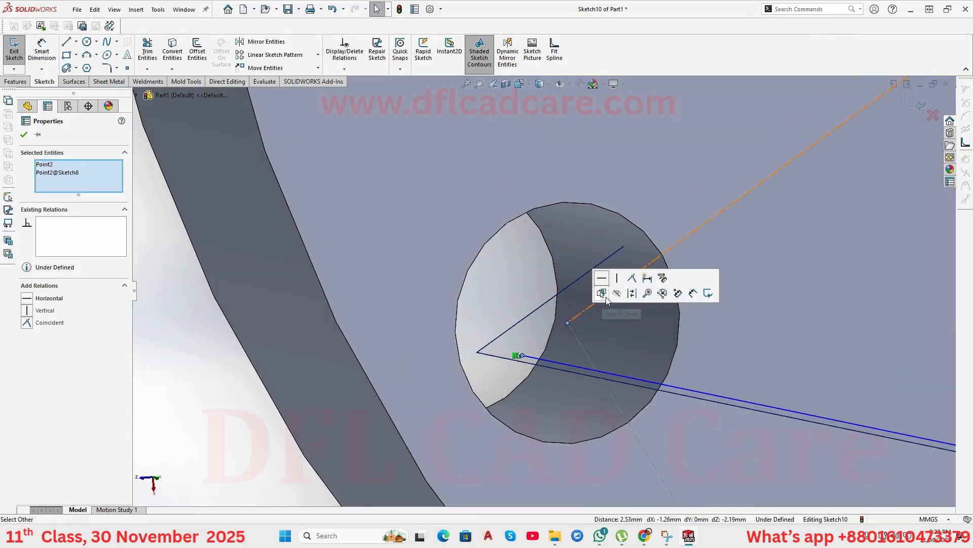
left_click(632, 279)
scroll(540, 329, "up", 8)
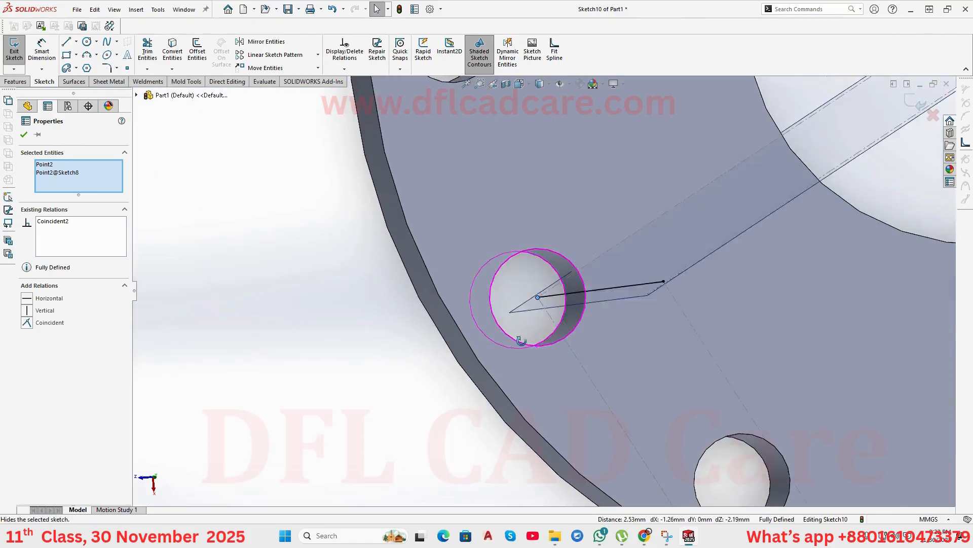
middle_click_drag(550, 295, 545, 153)
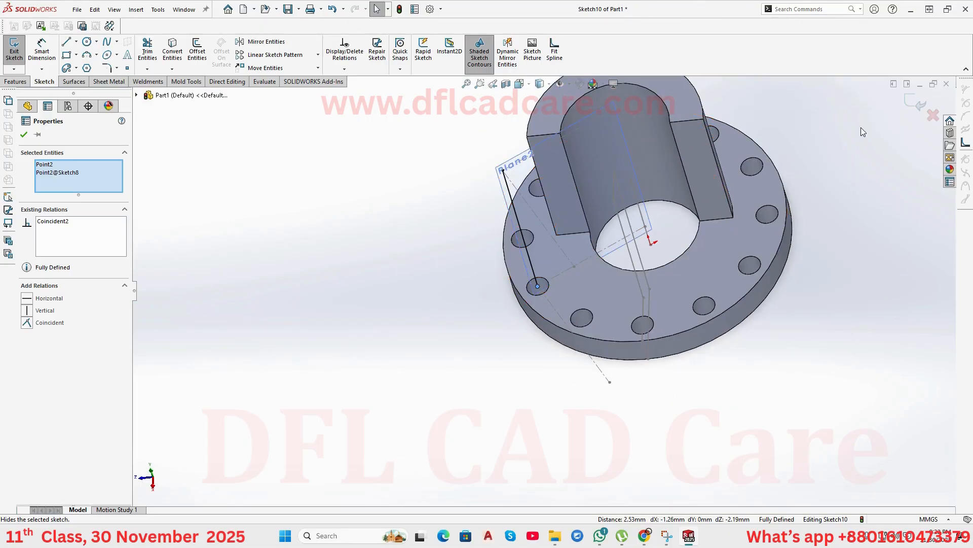
middle_click_drag(532, 286, 789, 129)
left_click(914, 102)
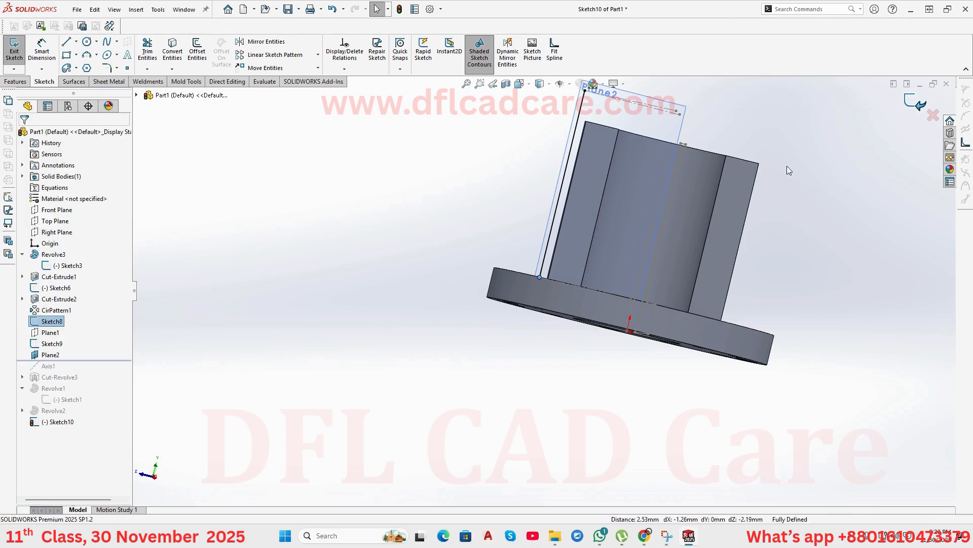
Turn on the display of temporary axes for the model's cylindrical faces.
middle_click_drag(787, 166, 575, 238)
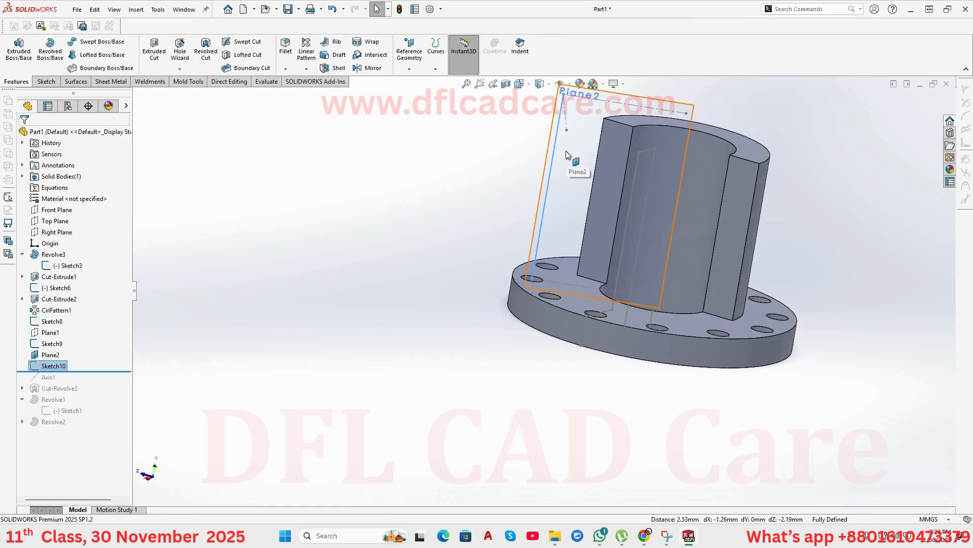
left_click(392, 276)
middle_click_drag(409, 257, 502, 211)
scroll(502, 211, "up", 2)
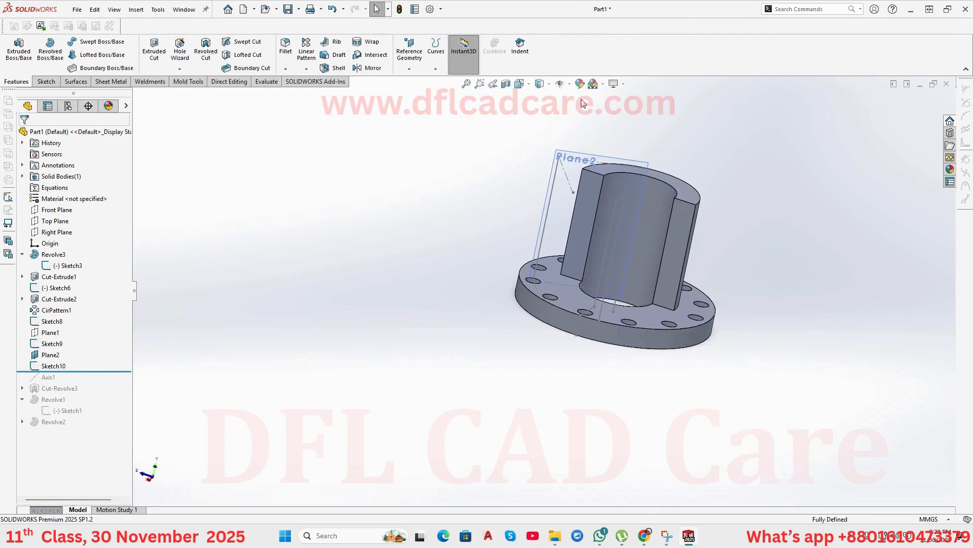
left_click(569, 84)
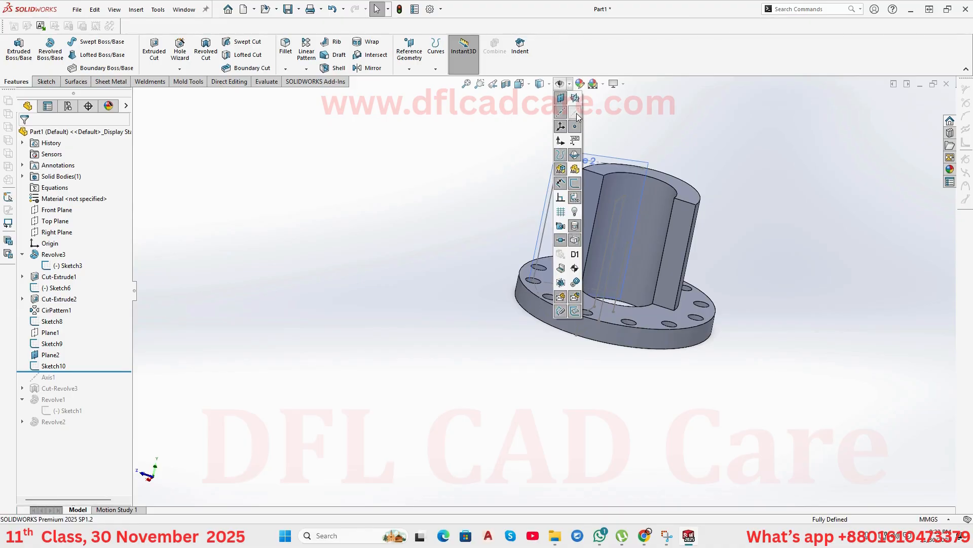
left_click(415, 229)
Examine how the bolt hole's temporary axis lines up with the sketched vertical line and the flange-face centerlines.
scroll(522, 285, "down", 5)
middle_click_drag(541, 291, 538, 350)
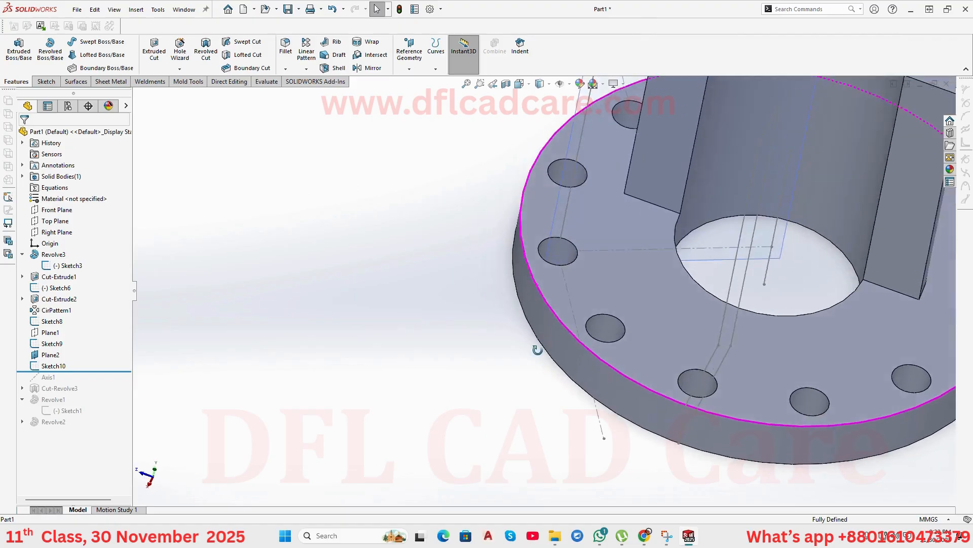
scroll(563, 264, "down", 6)
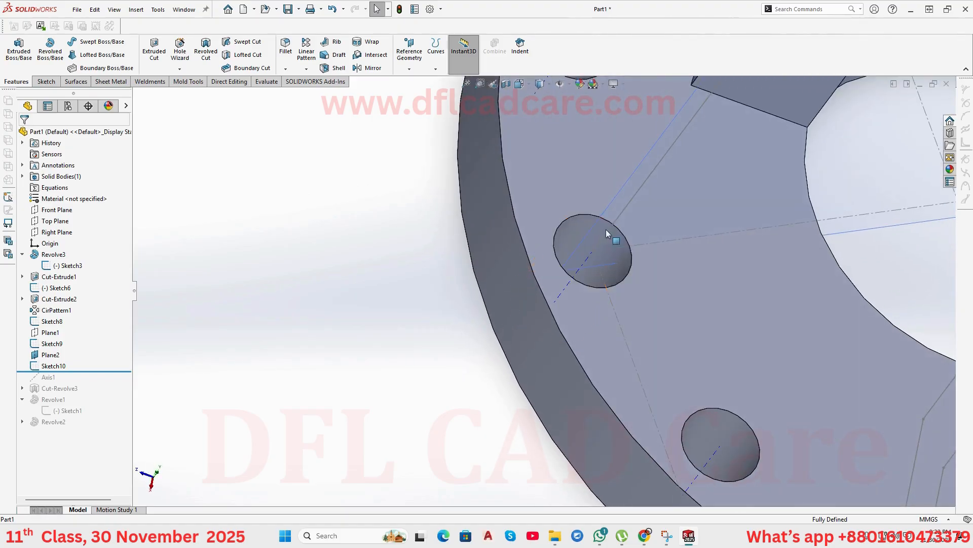
scroll(607, 229, "down", 2)
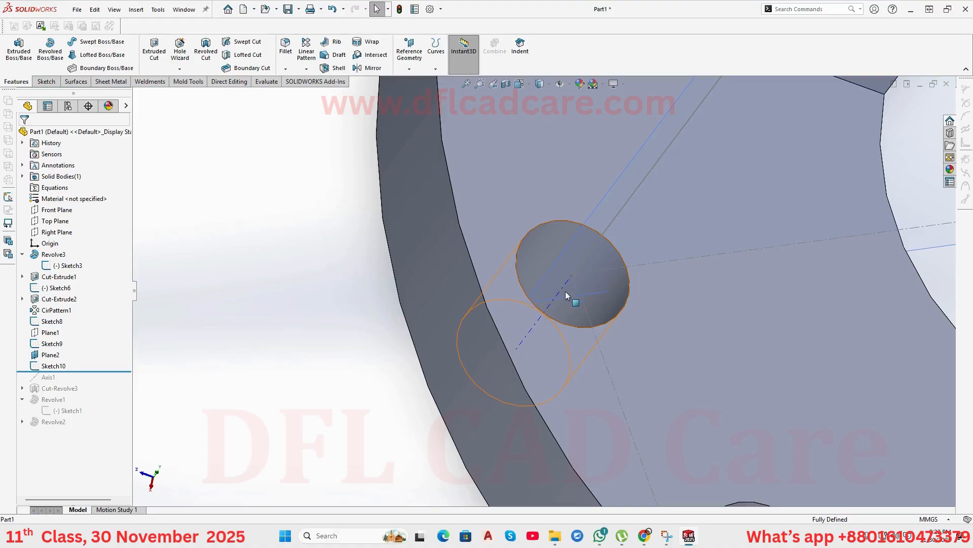
middle_click_drag(565, 291, 613, 223)
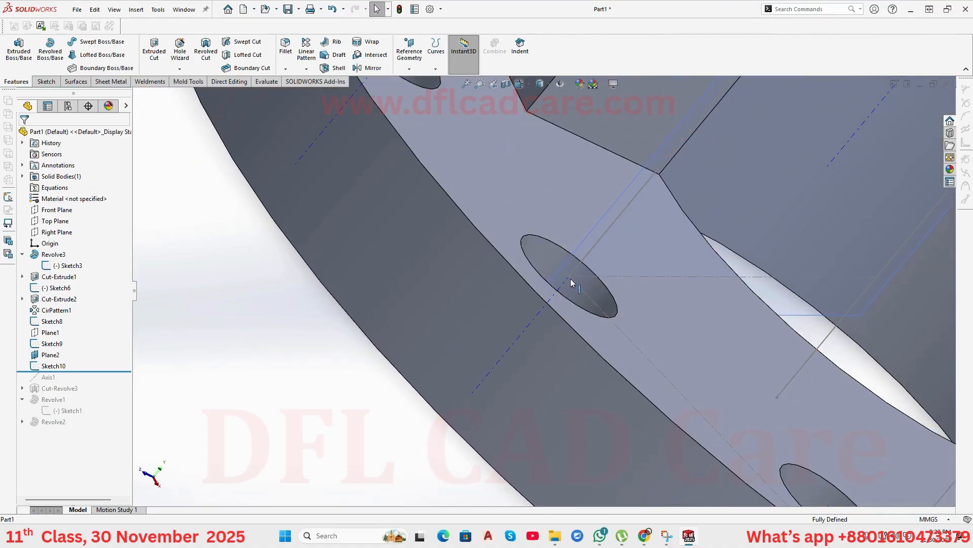
middle_click_drag(567, 289, 548, 300)
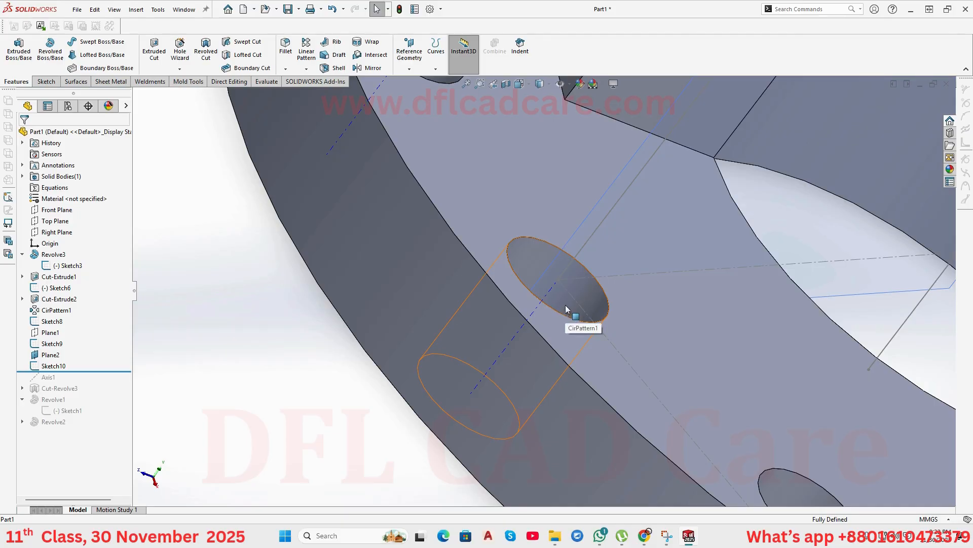
scroll(563, 310, "up", 1)
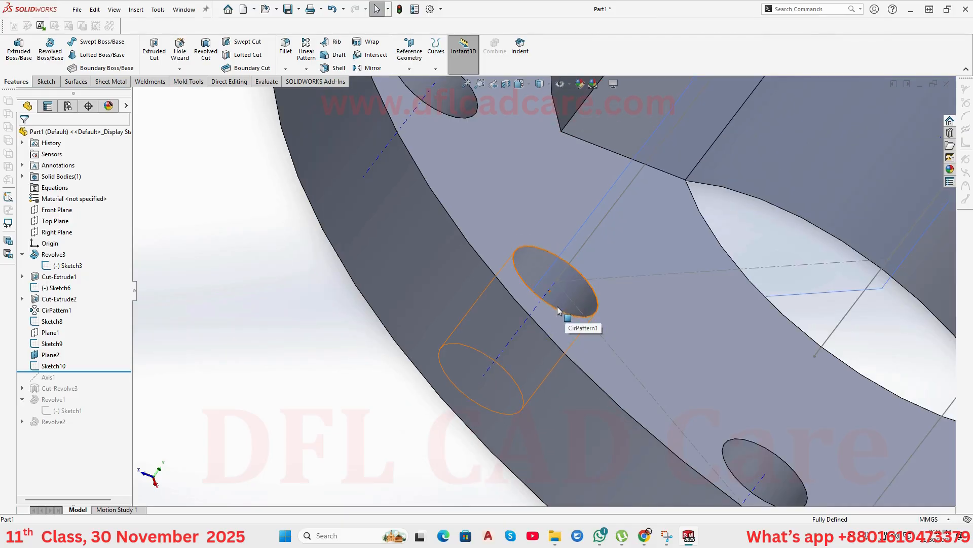
scroll(557, 310, "up", 4)
middle_click_drag(525, 339, 460, 310)
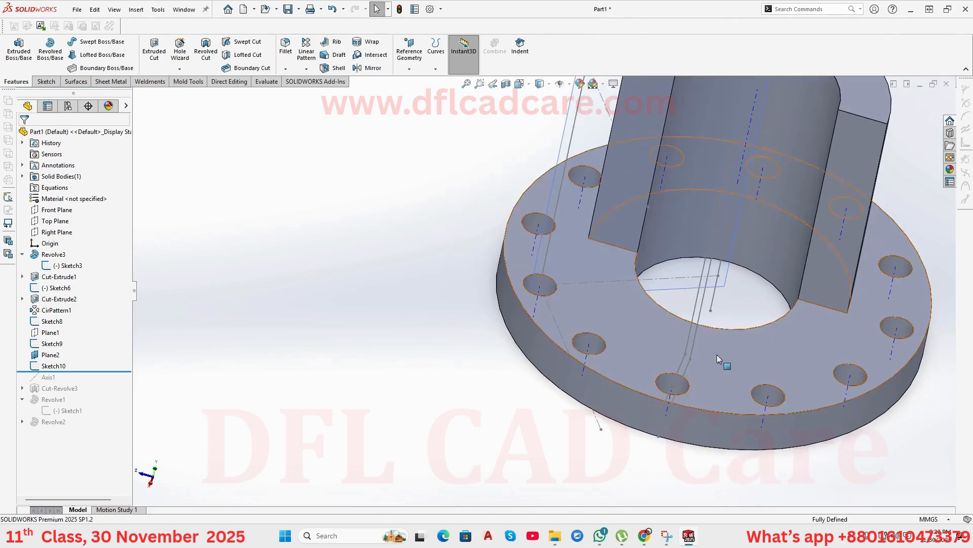
Delete the sketch containing the vertical line above the bolt hole.
left_click(559, 208)
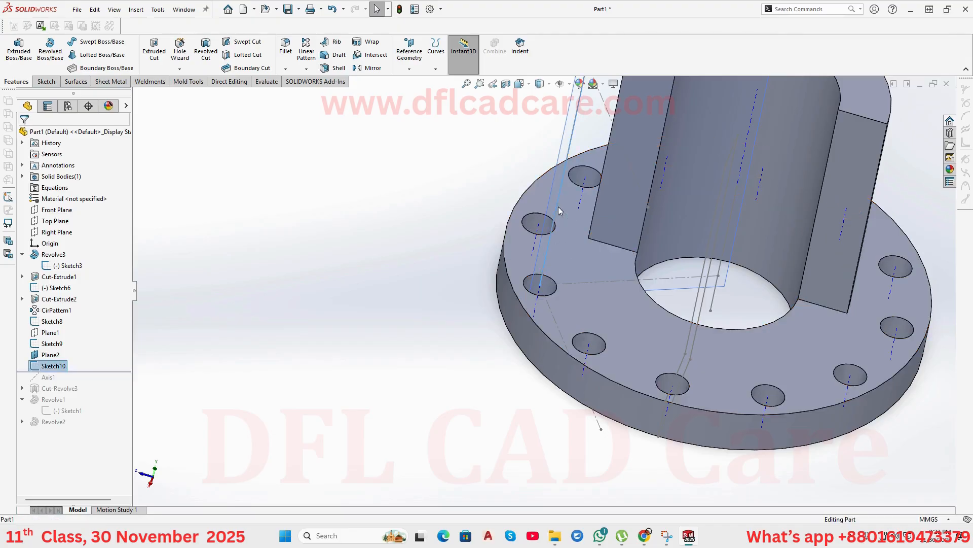
key("Delete")
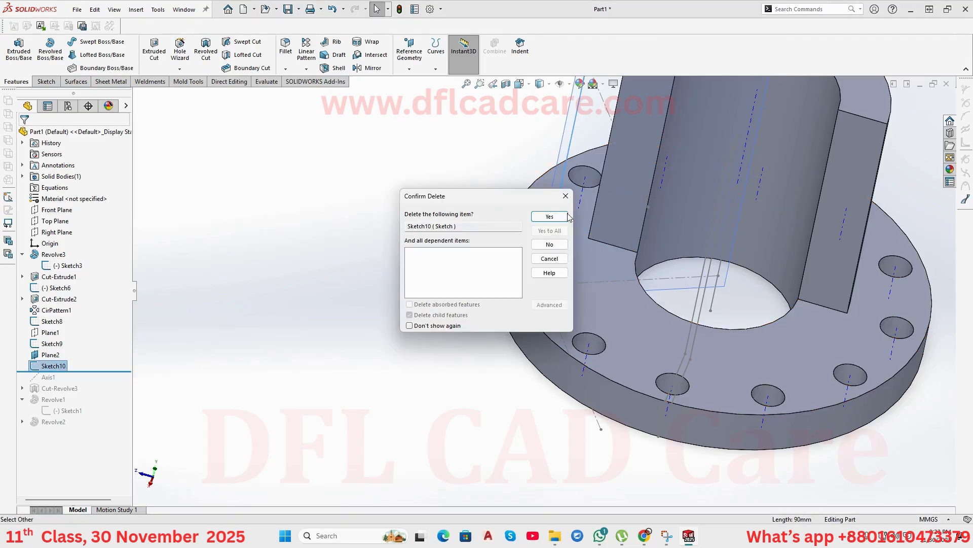
left_click(564, 217)
Create a second vertical reference plane through the other flange-face centerline and its matching converted centerline above.
middle_click_drag(651, 287, 613, 275)
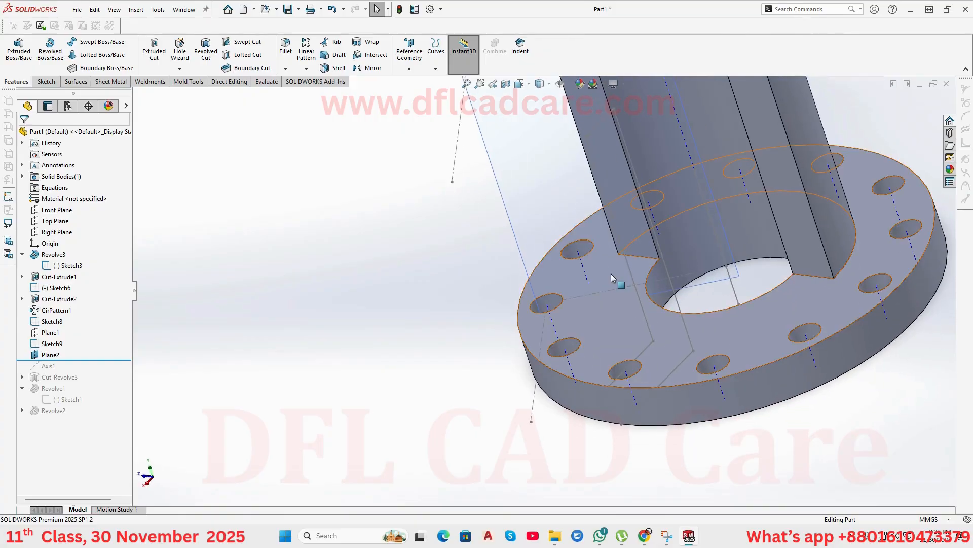
left_click(540, 347)
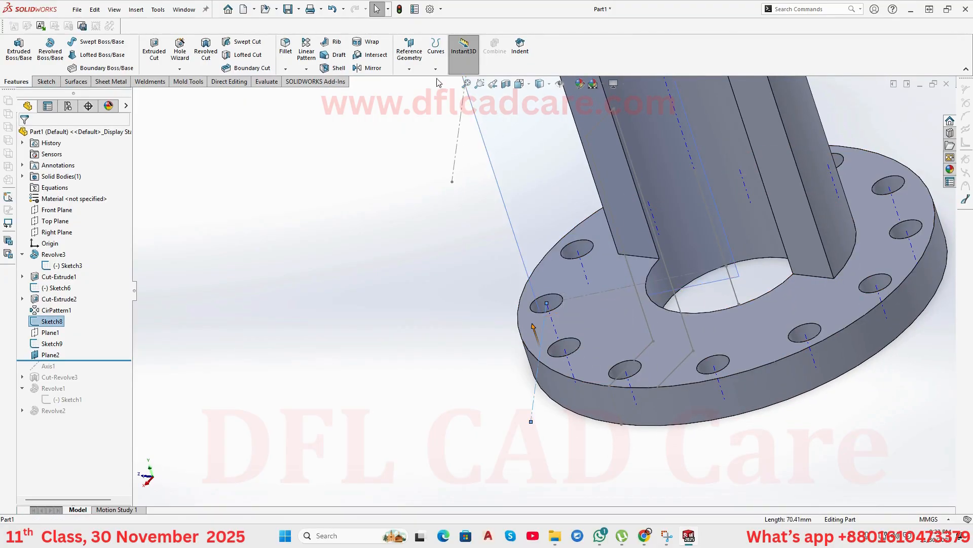
left_click(410, 50)
left_click(418, 81)
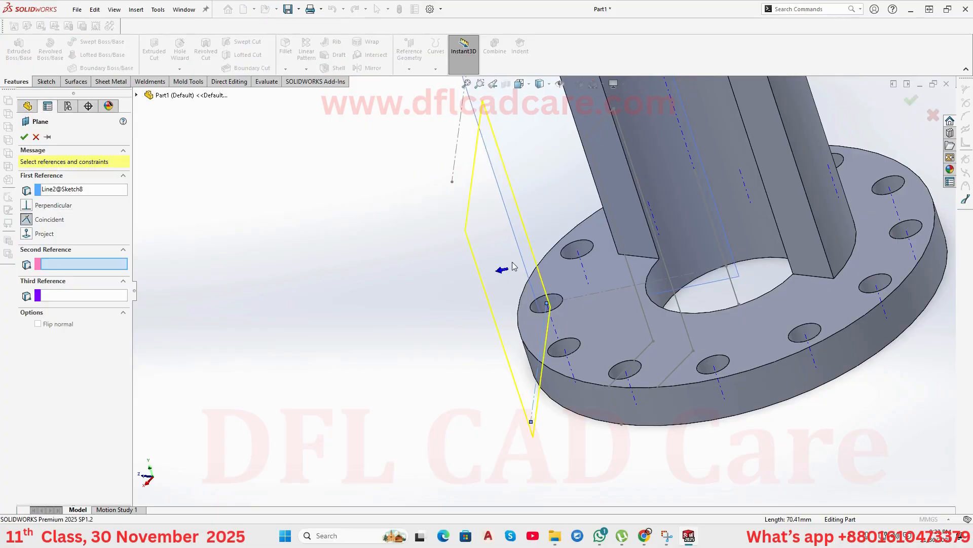
key("z")
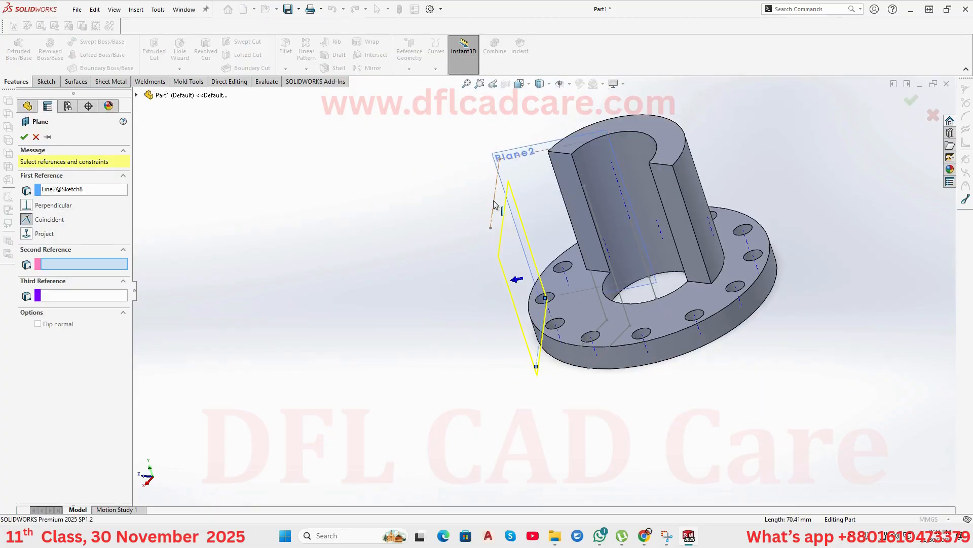
left_click(495, 203)
middle_click_drag(553, 374, 570, 224)
left_click(25, 136)
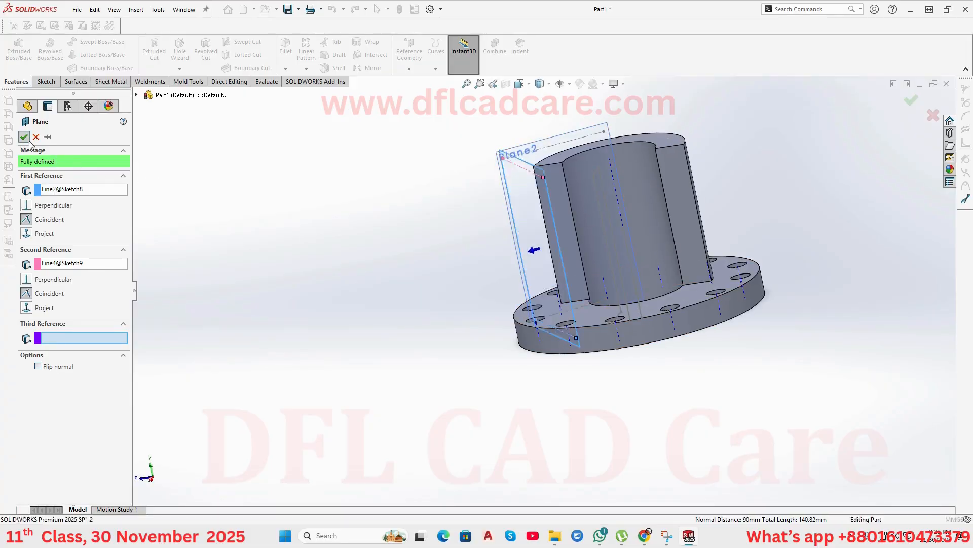
Create a reference axis at the intersection of the two vertical planes using the Two Planes option.
middle_click_drag(219, 235, 248, 343)
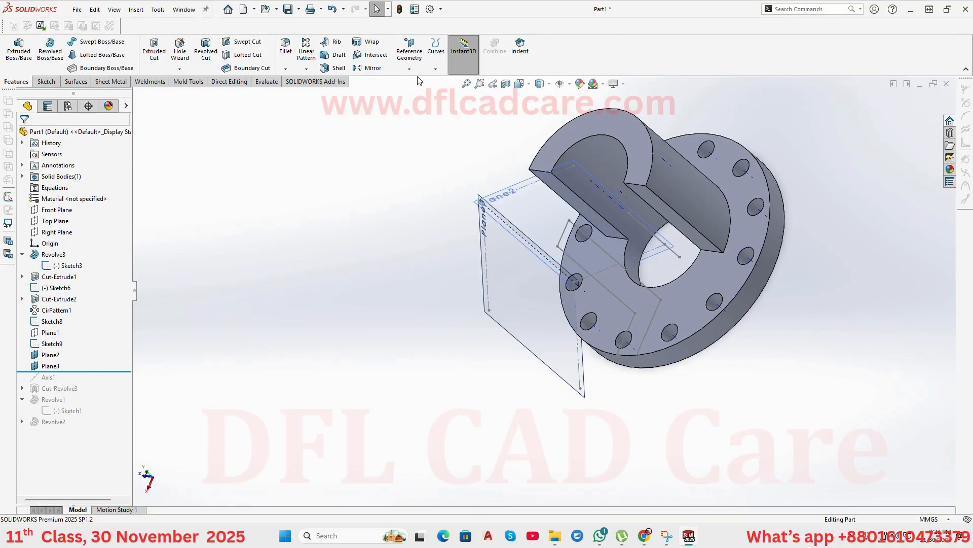
left_click(409, 51)
left_click(419, 93)
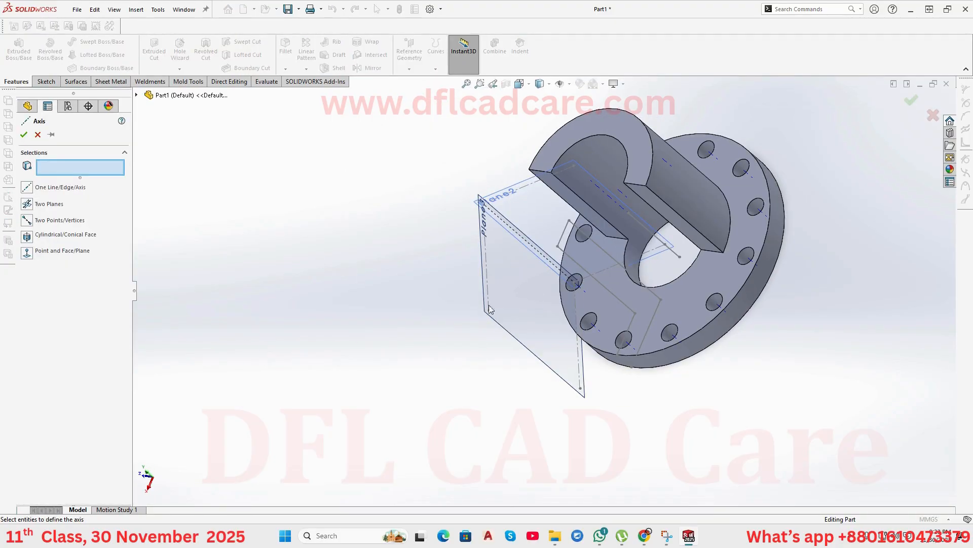
left_click(517, 299)
left_click(528, 214)
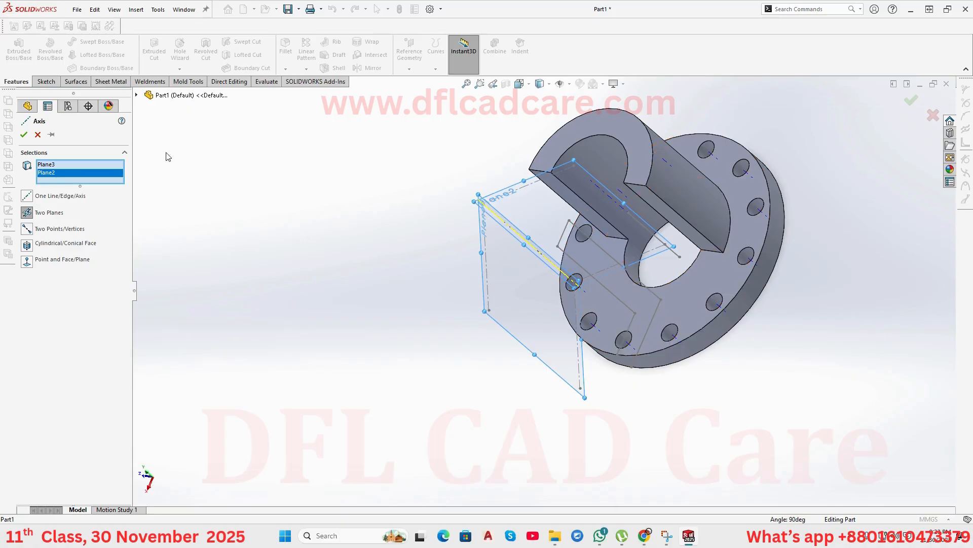
left_click(23, 134)
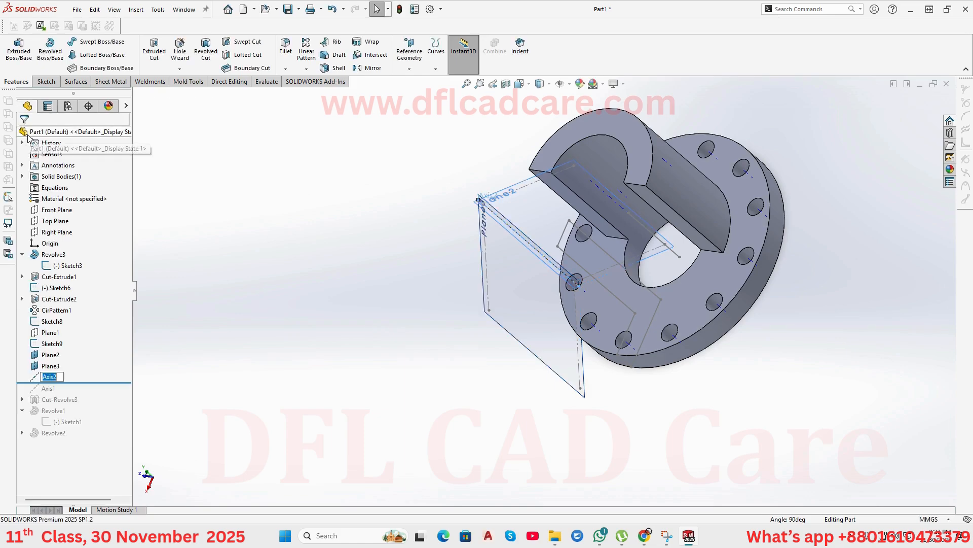
middle_click_drag(474, 388, 631, 245)
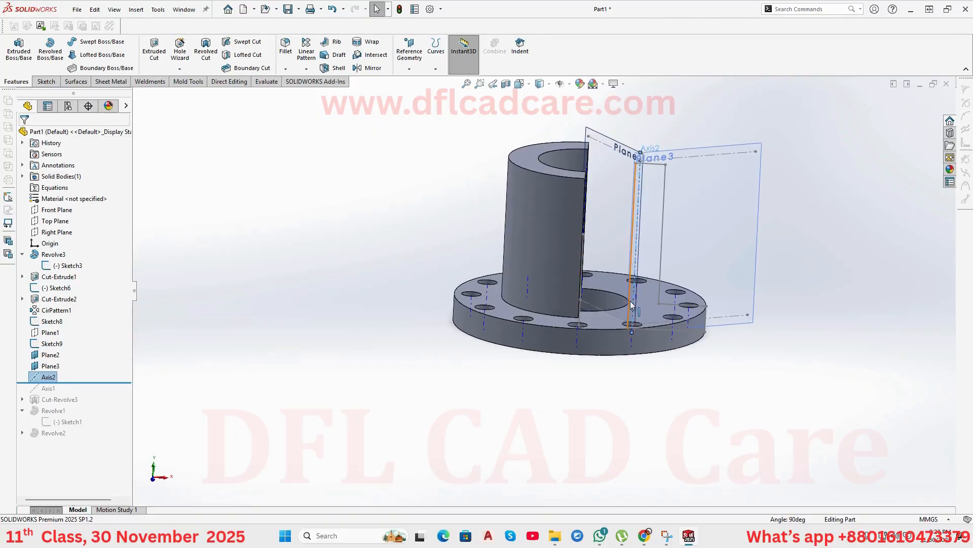
Examine the flange part's reference planes and axis against its holes and flange faces from several angles.
scroll(658, 240, "down", 2)
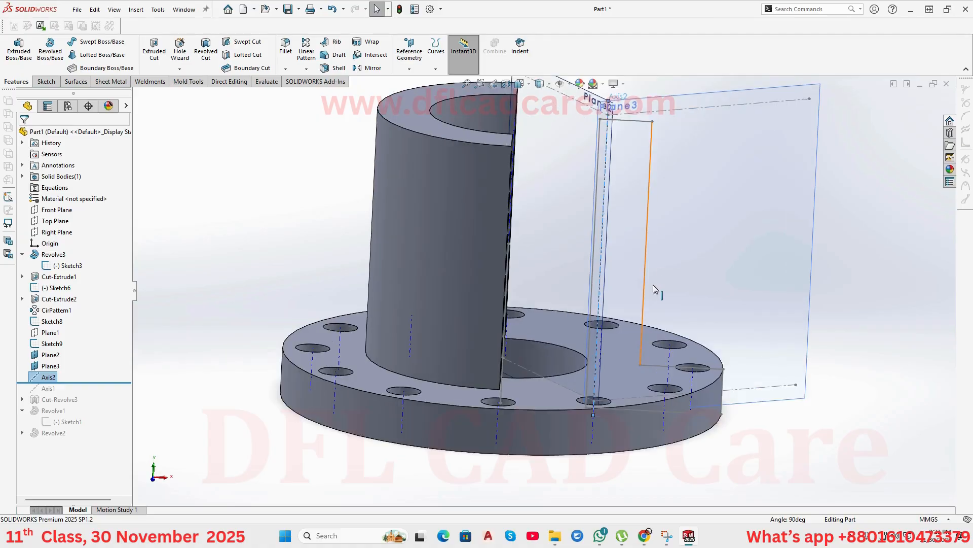
middle_click_drag(657, 240, 641, 259)
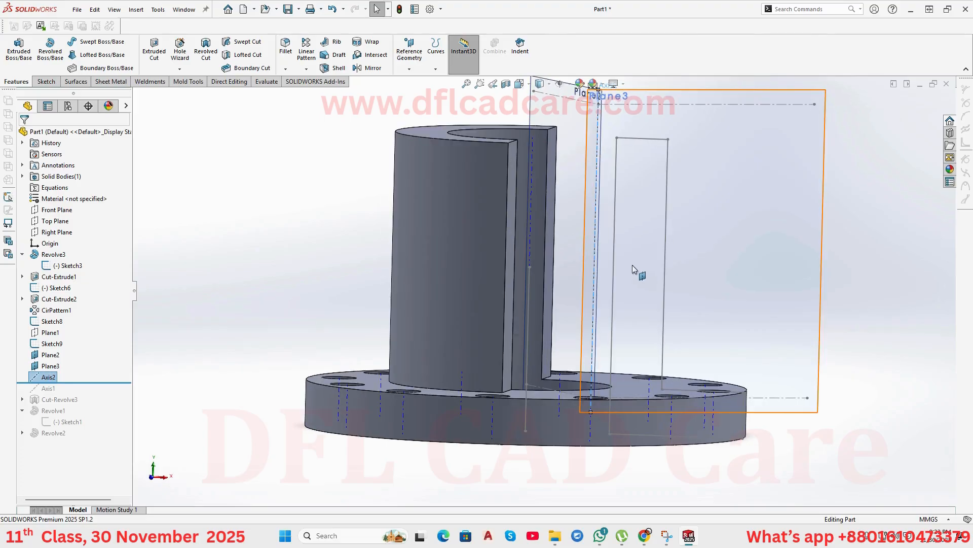
scroll(671, 318, "up", 2)
mouse_move(660, 279)
middle_mouse_down()
mouse_move(632, 278)
mouse_move(647, 265)
mouse_move(658, 274)
middle_mouse_up()
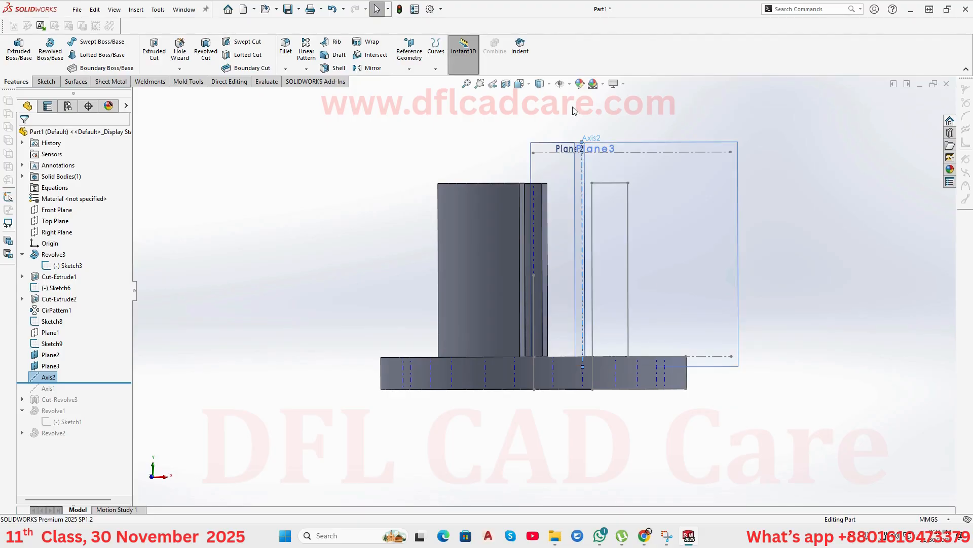
left_click(571, 84)
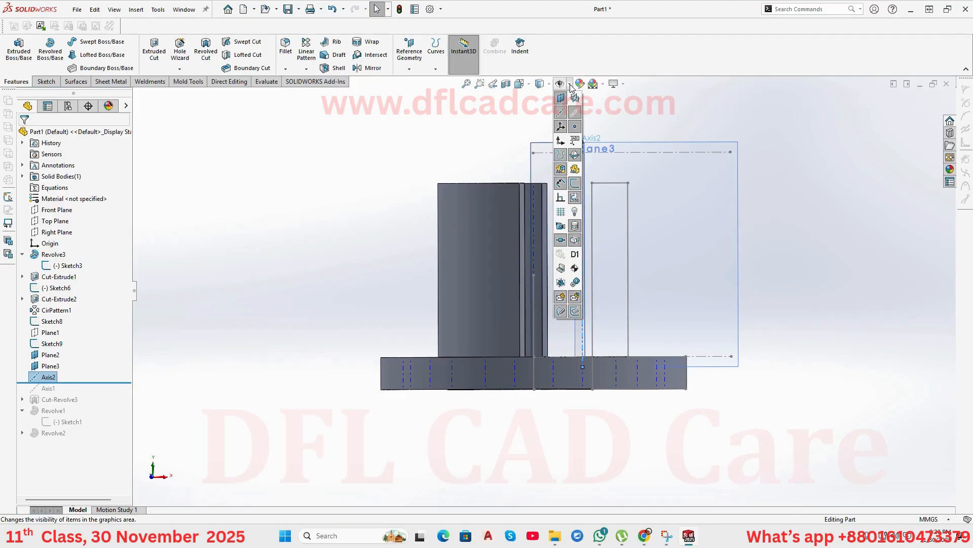
left_click(577, 117)
middle_click_drag(759, 211, 707, 327)
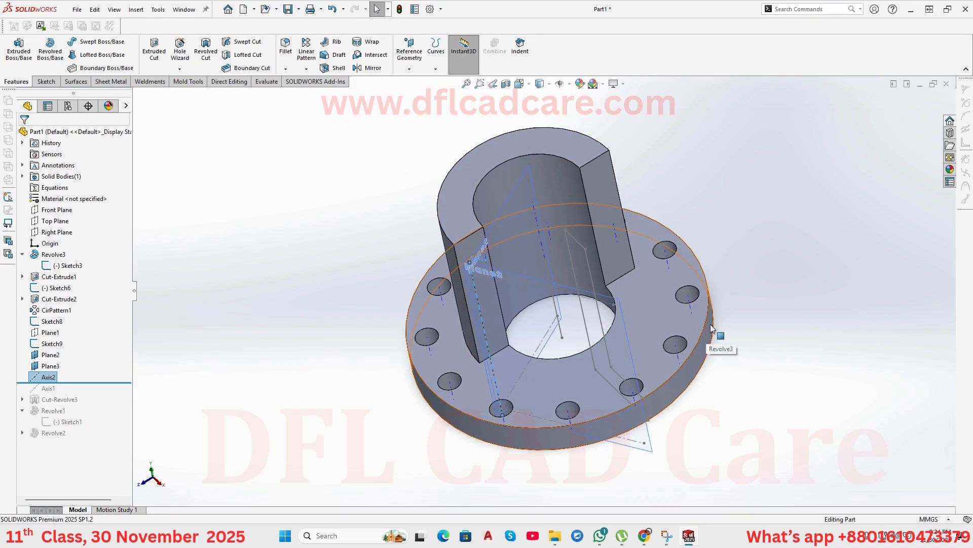
middle_click_drag(570, 367, 540, 380)
left_click(539, 379)
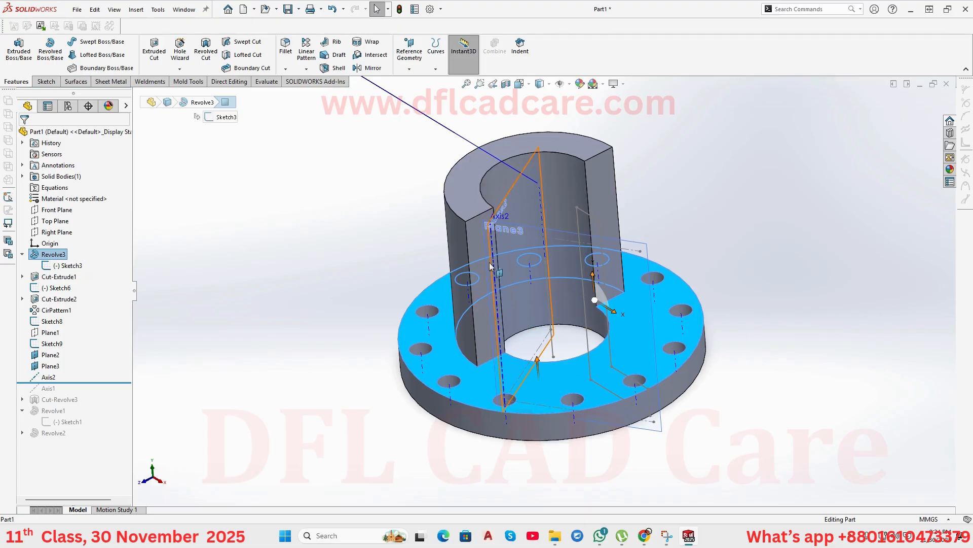
middle_click_drag(512, 388, 552, 358)
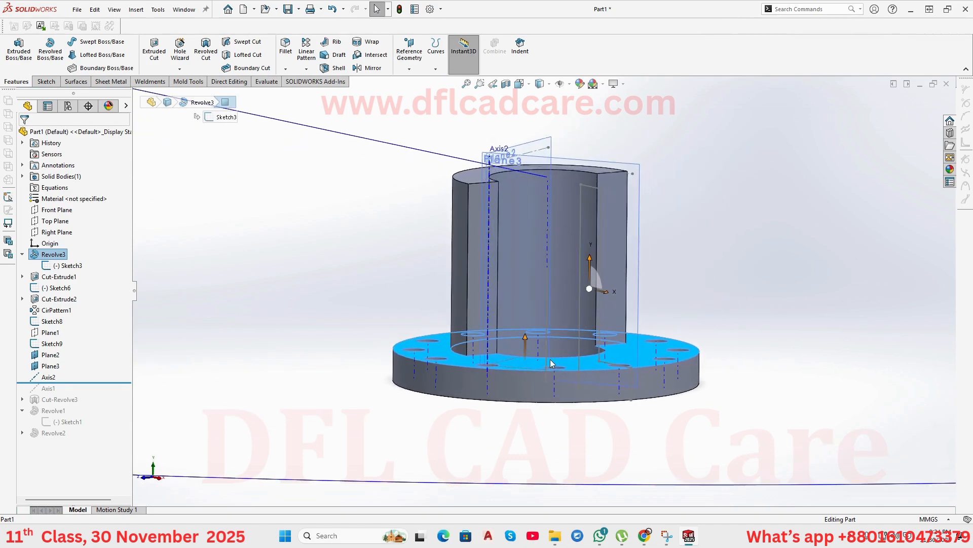
scroll(549, 359, "up", 4)
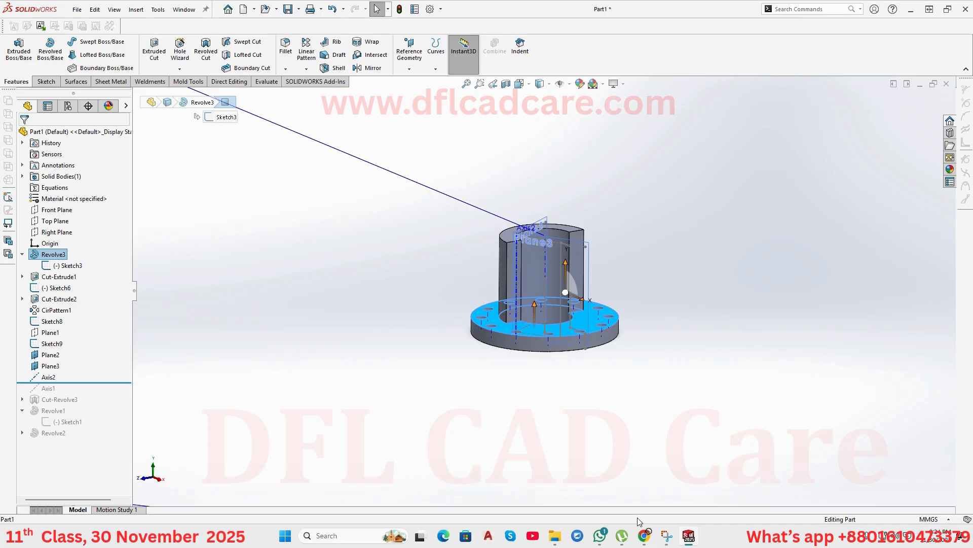
Switch to the Google Meet call to check it, and return to the SOLIDWORKS part window.
mouse_move(645, 536)
mouse_move(602, 471)
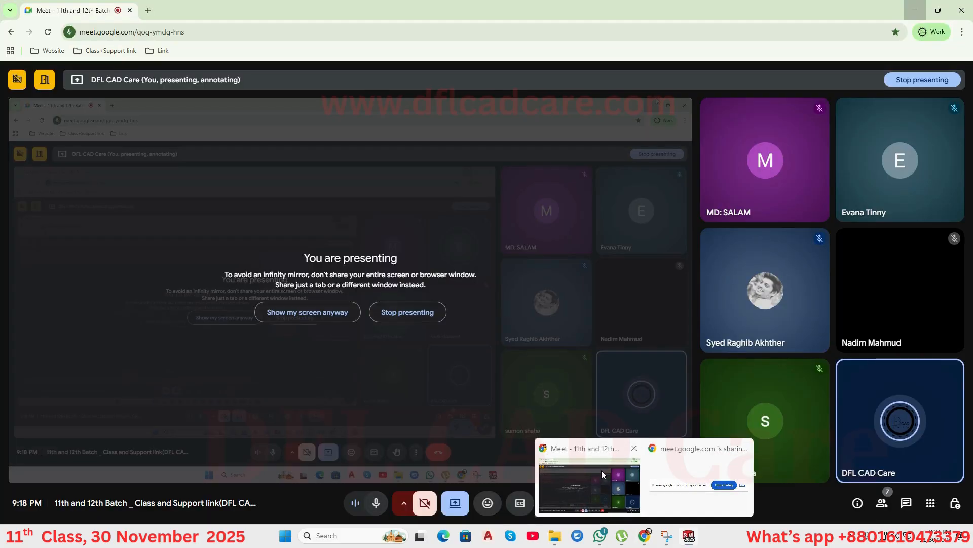
left_click(601, 470)
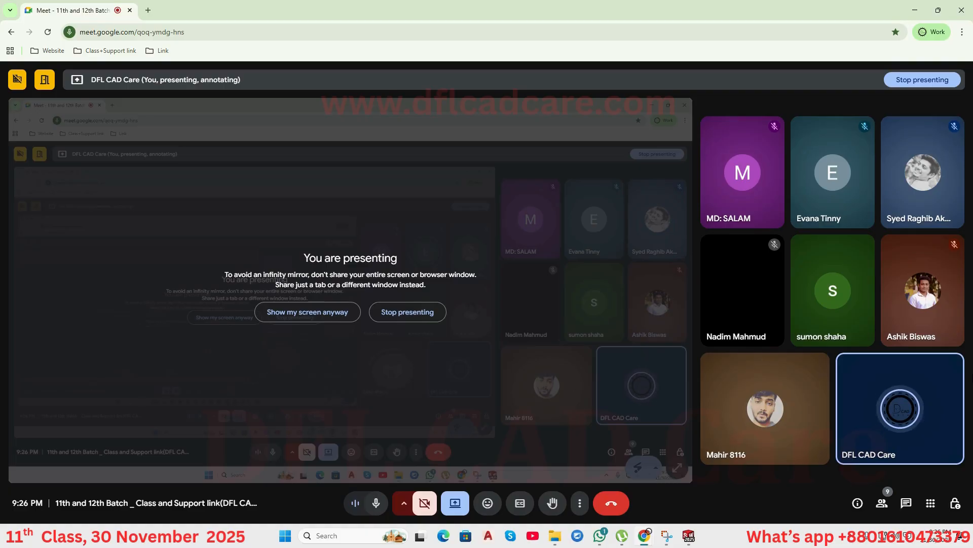
left_click(915, 10)
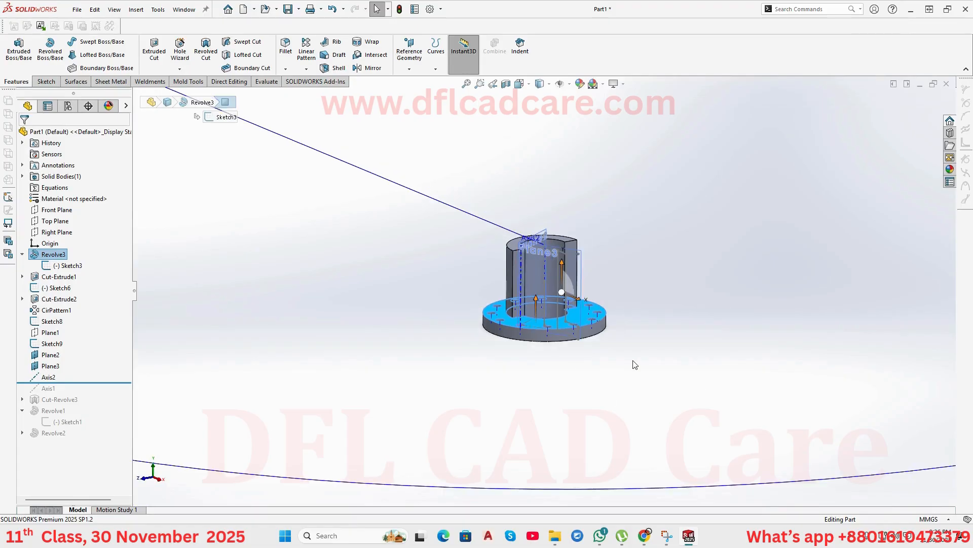
Create a new document from the Part template with the Y-up orientation.
left_click(243, 10)
left_click(181, 181)
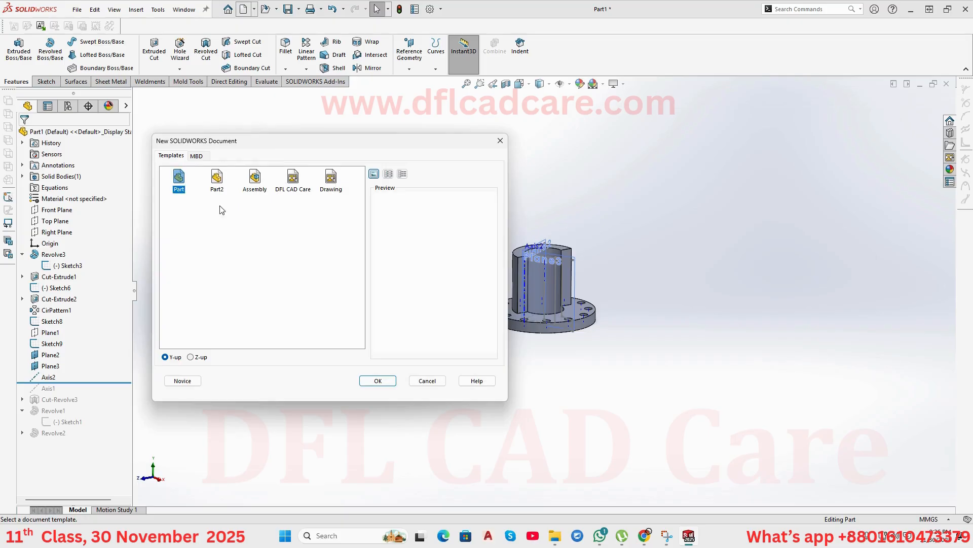
left_click(384, 381)
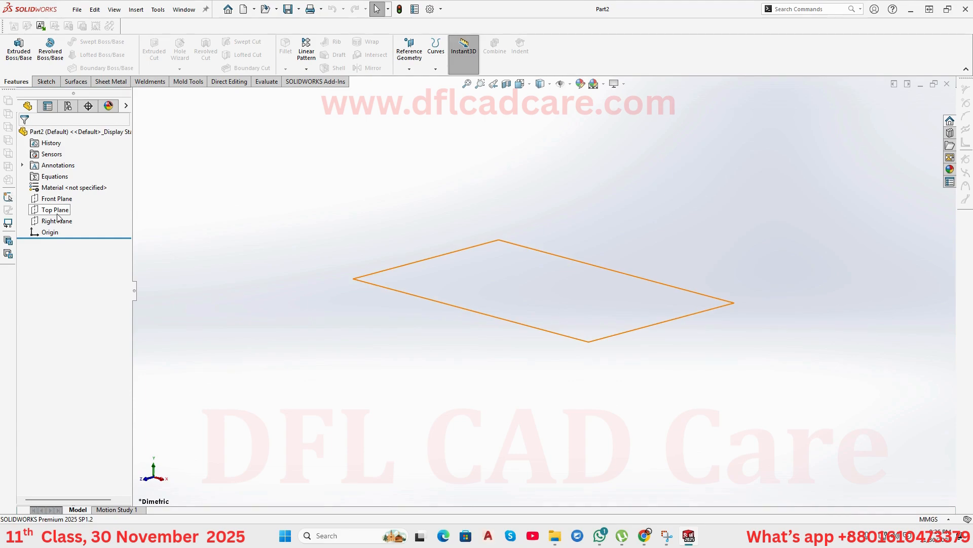
Sketch a corner rectangle on the Top Plane starting at the origin, about 71 mm wide and 69 mm high.
left_click(58, 213)
left_click(70, 195)
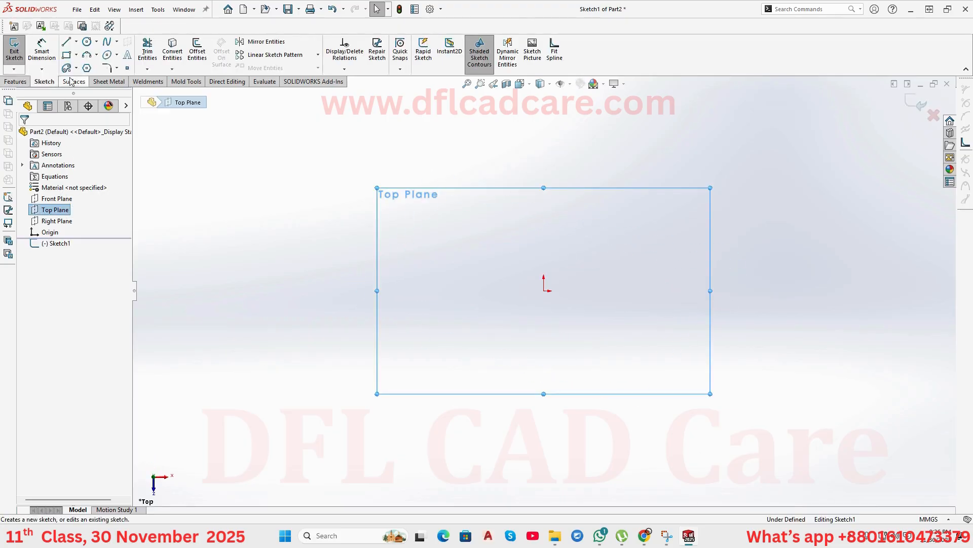
left_click(66, 54)
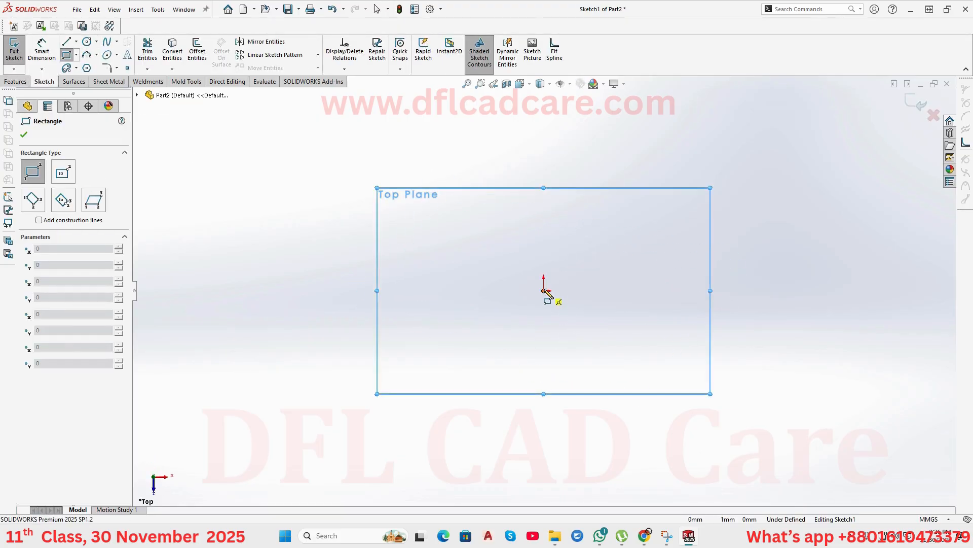
left_click(543, 291)
left_click(678, 161)
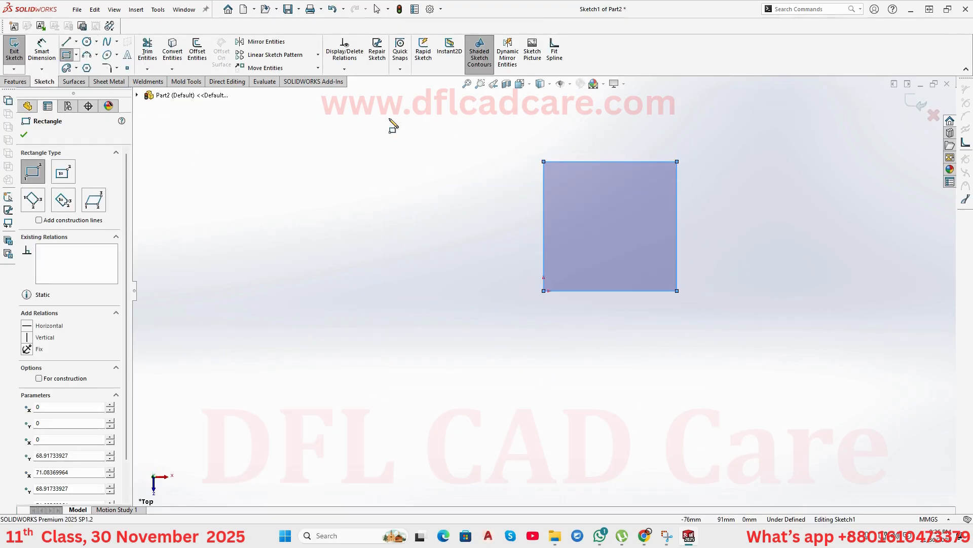
Extrude the rectangle as a blind boss 10 mm deep.
left_click(15, 81)
left_click(18, 50)
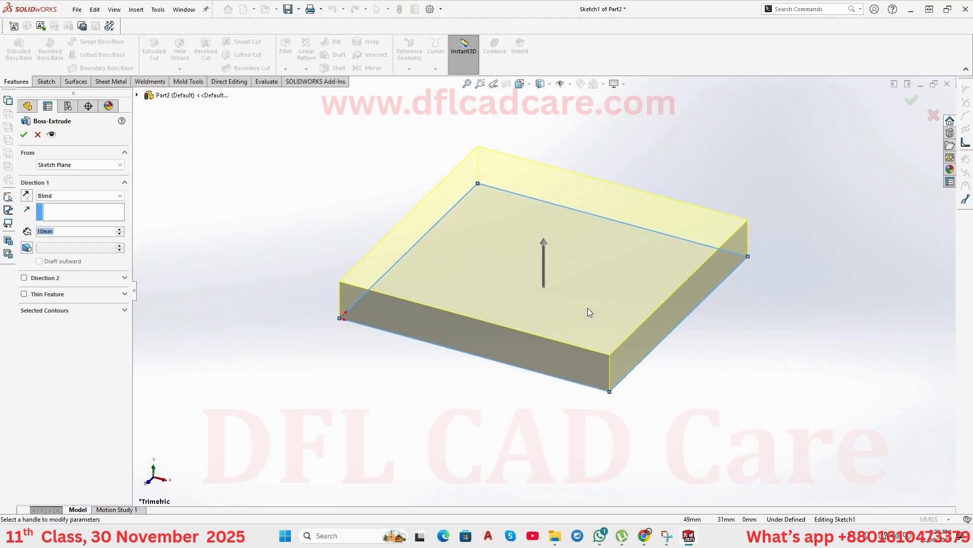
left_click(24, 135)
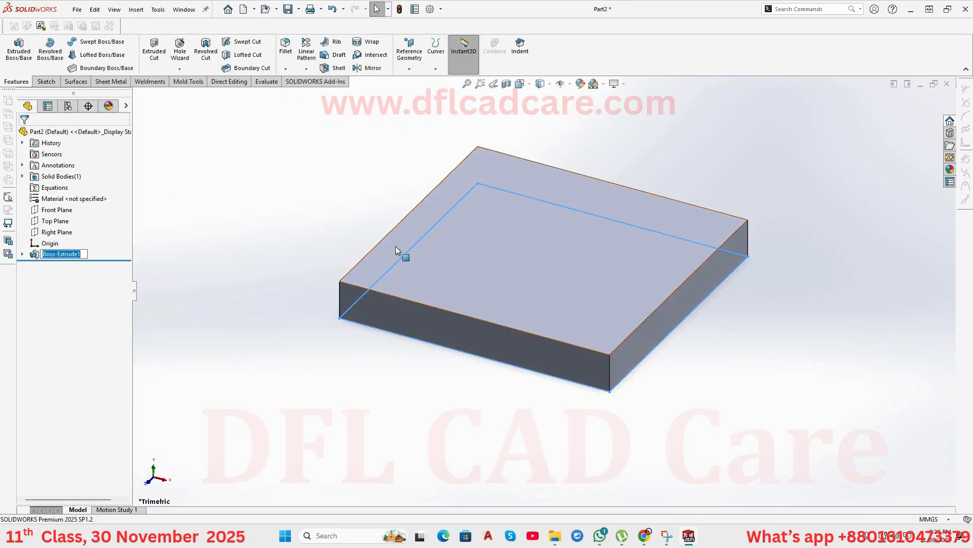
scroll(526, 276, "up", 3)
left_click(389, 250)
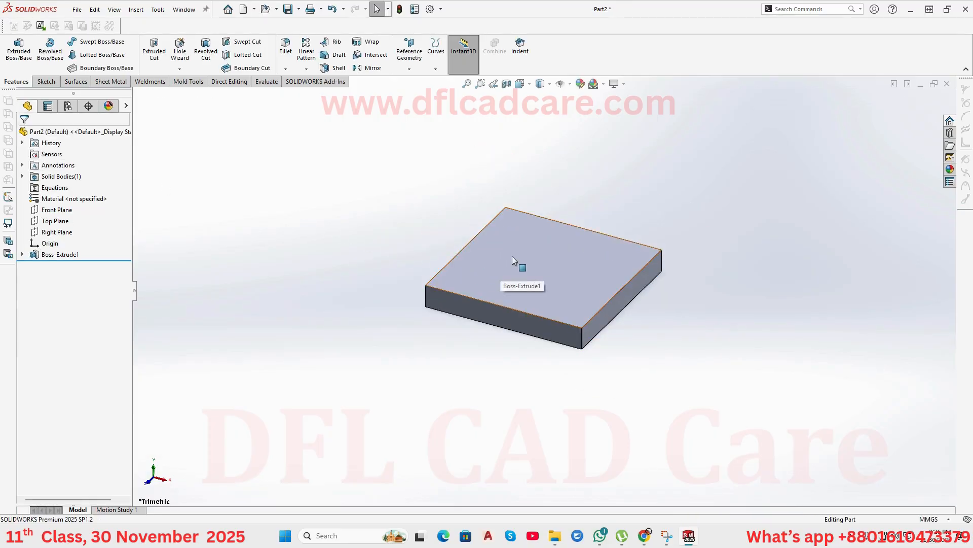
Create a mid-plane between the plate's two opposite side faces along the X direction.
middle_click_drag(512, 257, 558, 276)
middle_click_drag(549, 222, 576, 215)
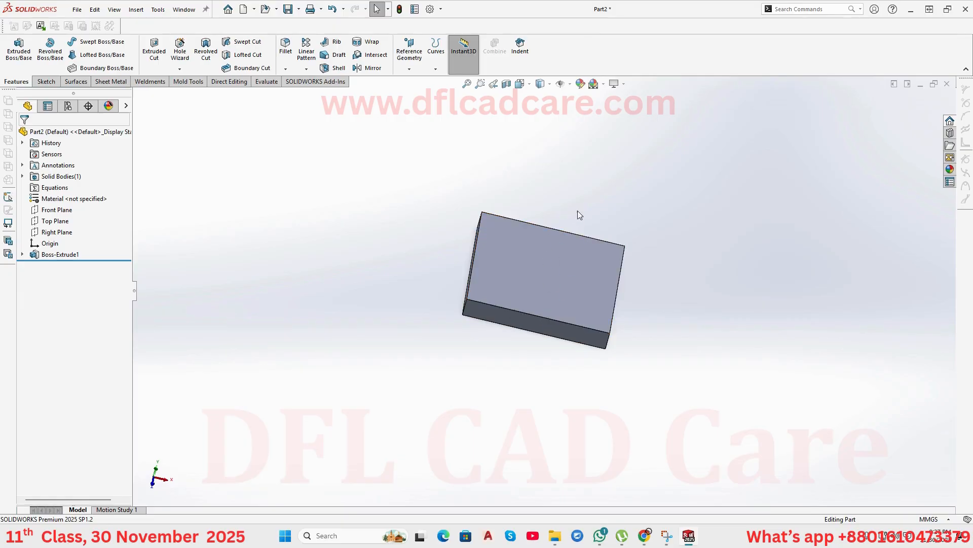
left_click(549, 263)
middle_click_drag(499, 237, 564, 202)
left_click(666, 282)
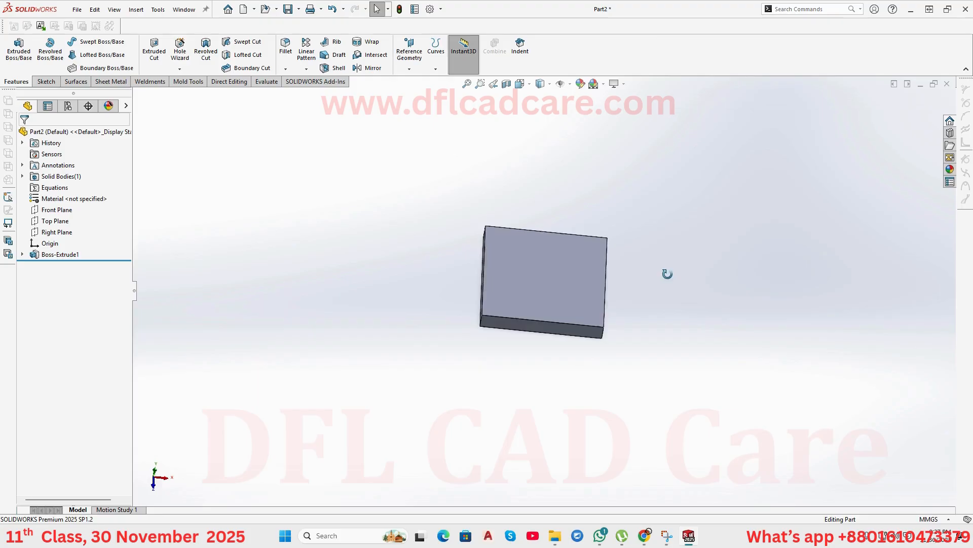
middle_click_drag(667, 274, 588, 284)
left_click(511, 298)
middle_click_drag(511, 298, 485, 303)
left_click(589, 278, "ctrl")
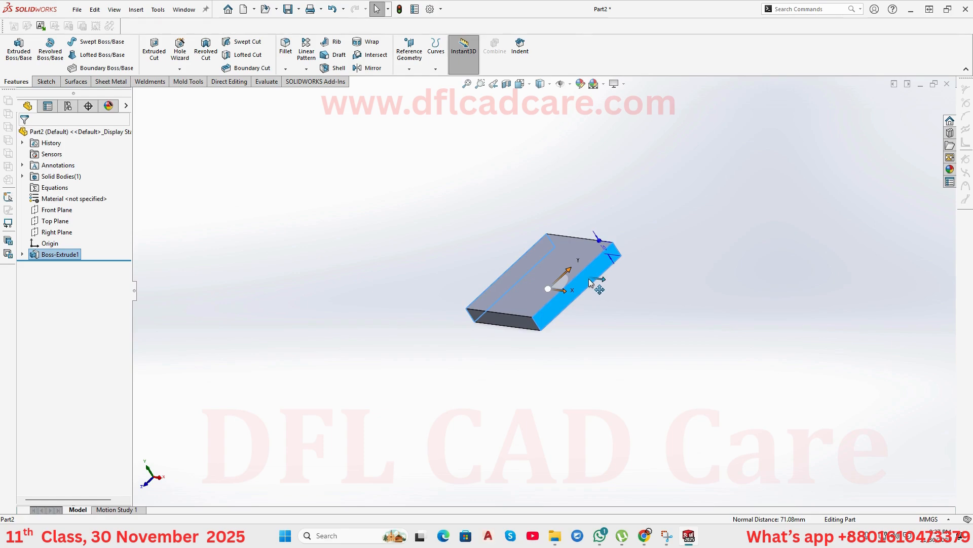
left_click(412, 60)
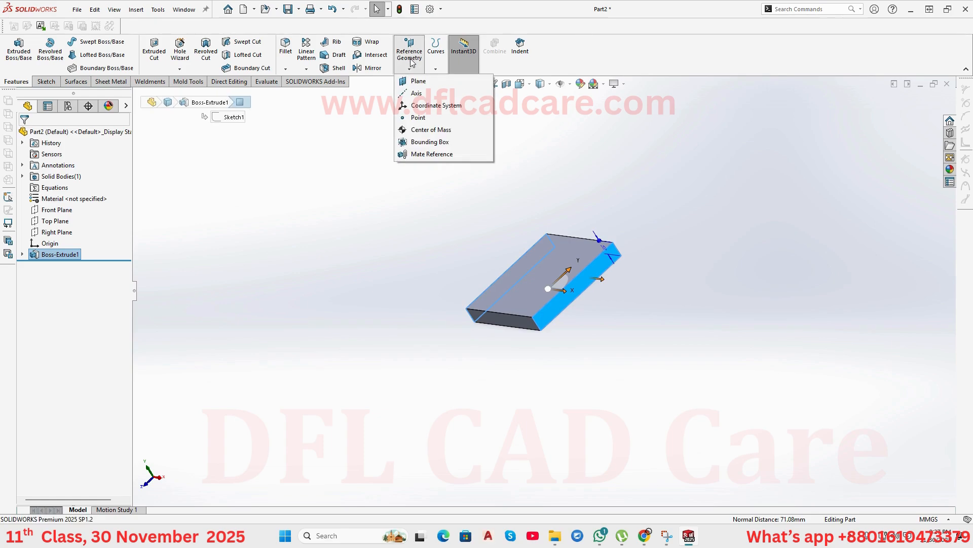
left_click(412, 81)
middle_click_drag(530, 173, 592, 194)
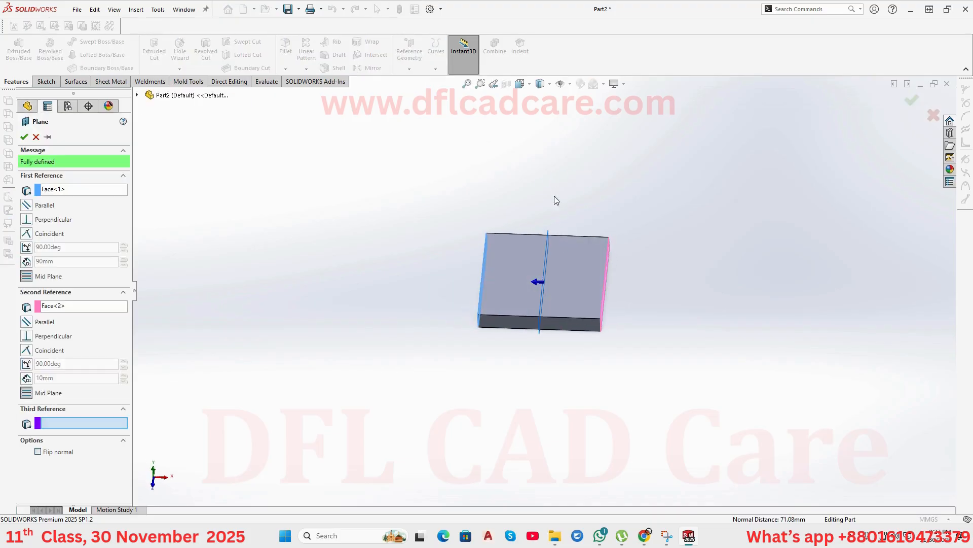
left_click(24, 136)
Create a second mid-plane between the plate's other two opposite side faces, along the Z direction.
middle_click_drag(268, 278, 456, 337)
left_click(510, 308)
mouse_move(510, 307)
middle_mouse_down()
mouse_move(480, 311)
mouse_move(453, 355)
middle_mouse_up()
left_click(594, 262)
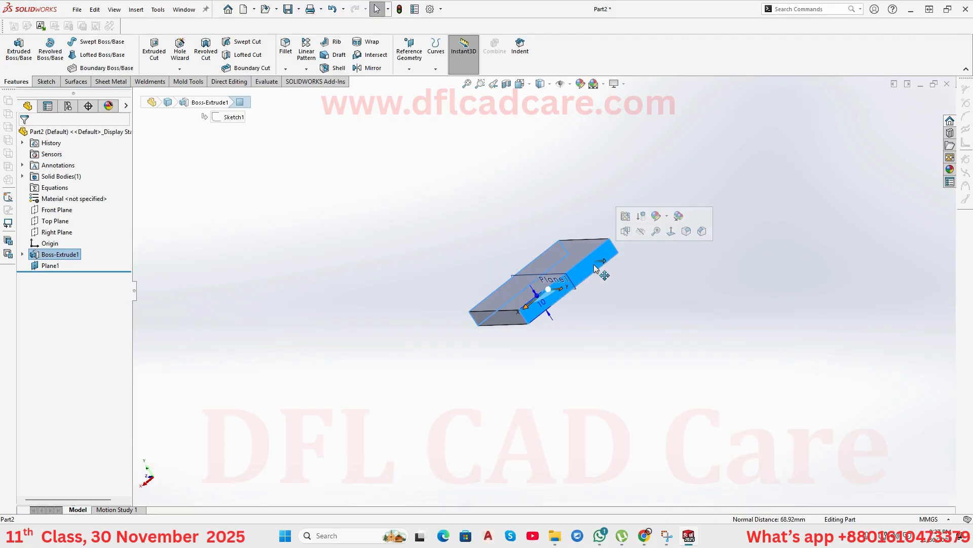
left_click(409, 69)
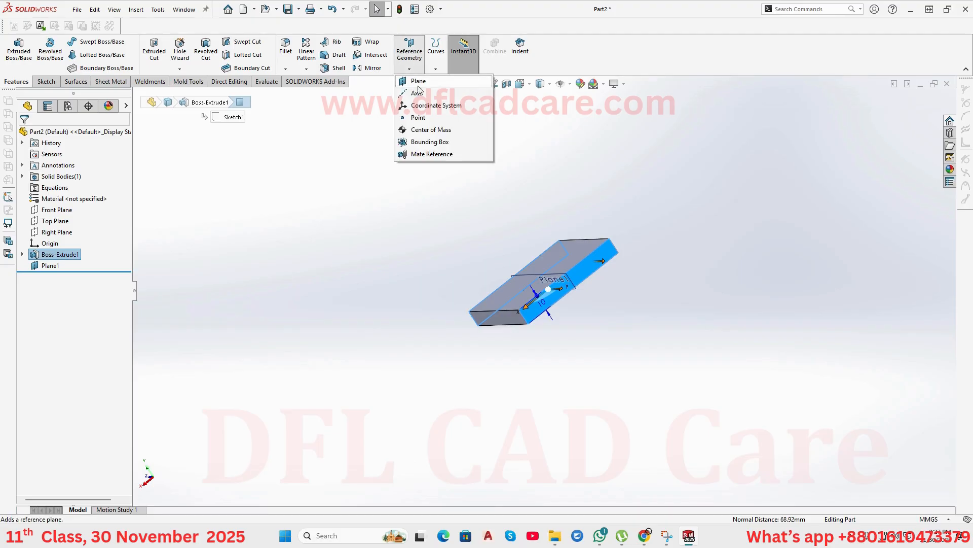
left_click(418, 81)
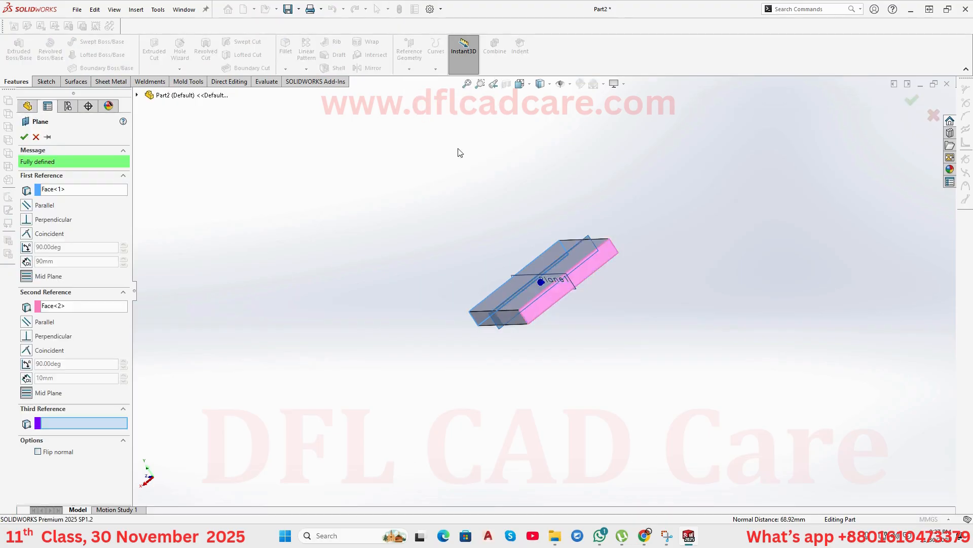
middle_click_drag(456, 152, 580, 219)
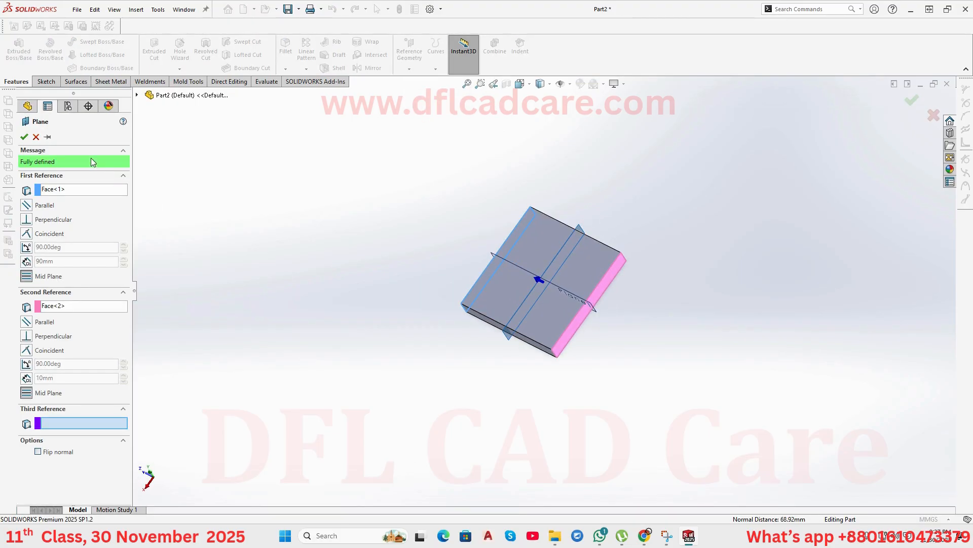
left_click(24, 137)
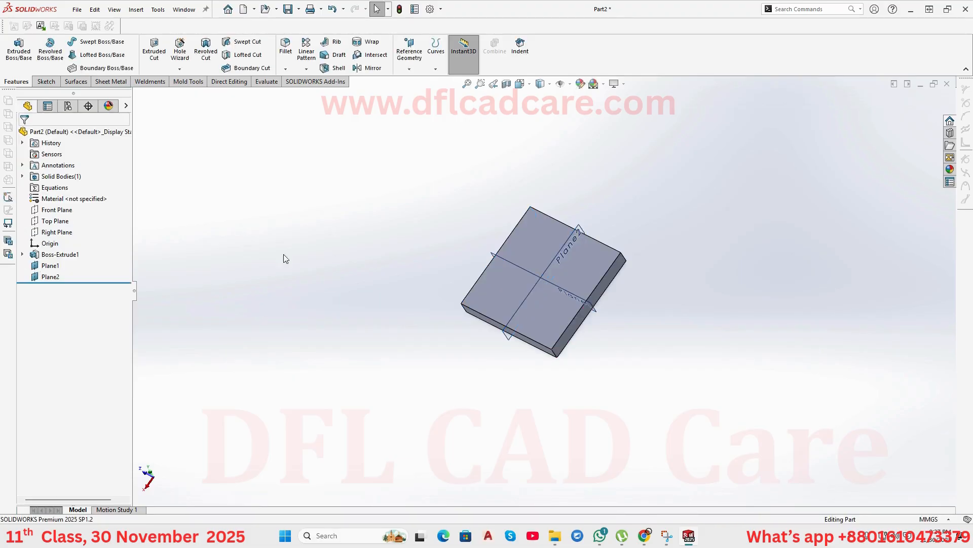
Create a reference axis with the Two Planes option at the intersection of Plane1 and Plane2.
middle_click_drag(284, 254, 502, 309)
left_click(410, 53)
left_click(420, 95)
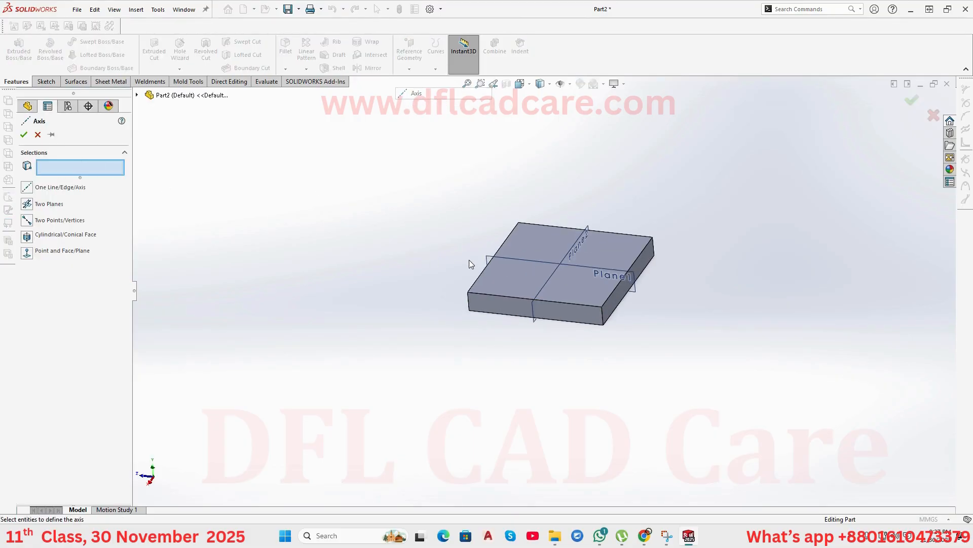
scroll(475, 260, "down", 4)
left_click(498, 268)
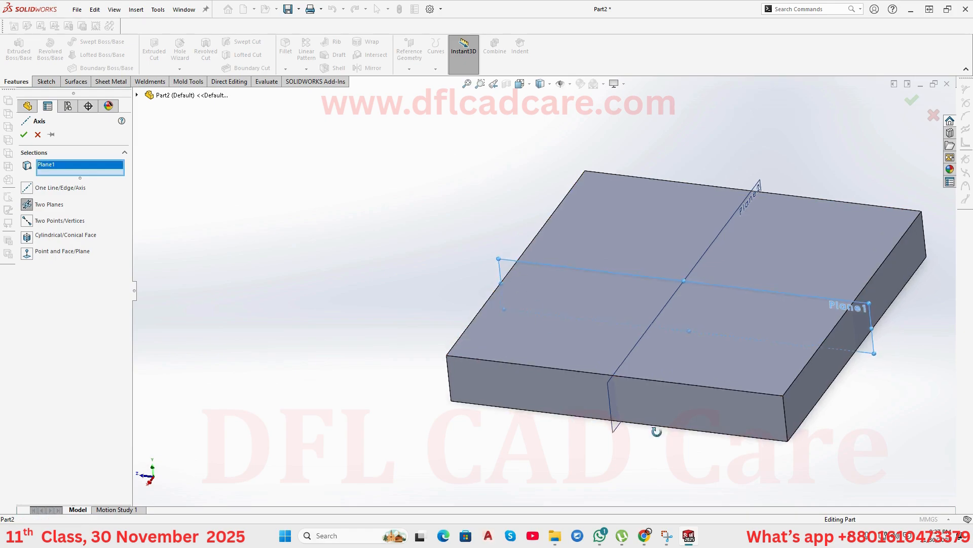
middle_click_drag(498, 268, 550, 443)
left_click(551, 444)
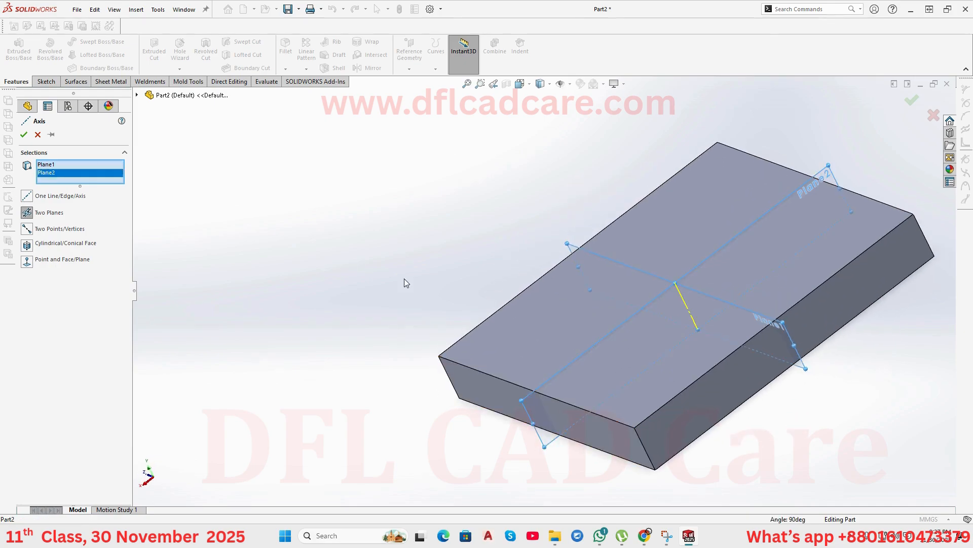
left_click(24, 135)
middle_click_drag(774, 361, 774, 258)
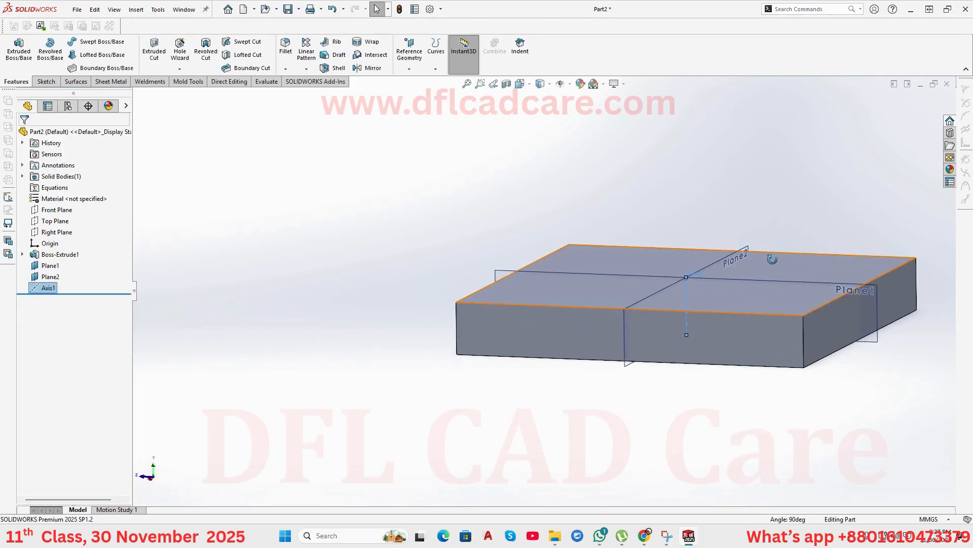
scroll(629, 307, "down", 4)
scroll(626, 324, "up", 5)
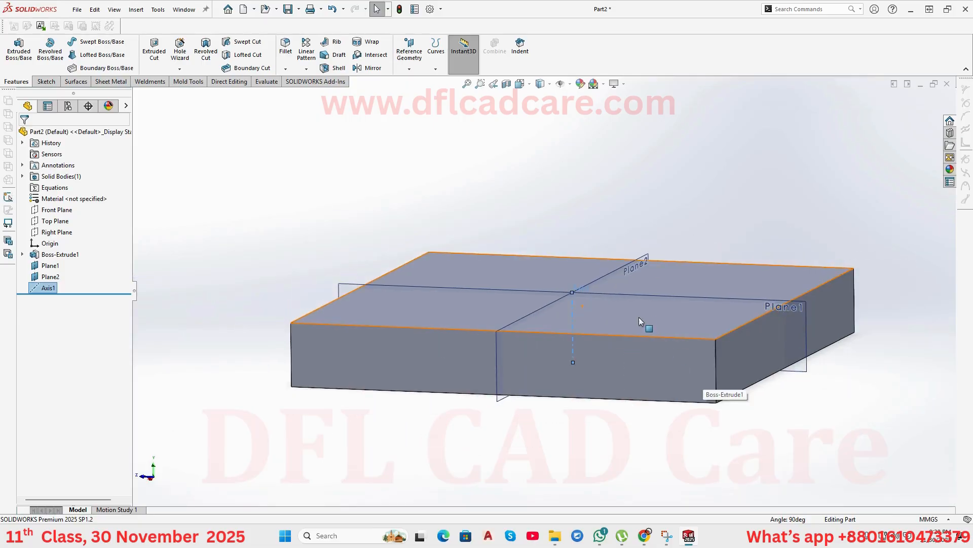
middle_click_drag(639, 317, 595, 293)
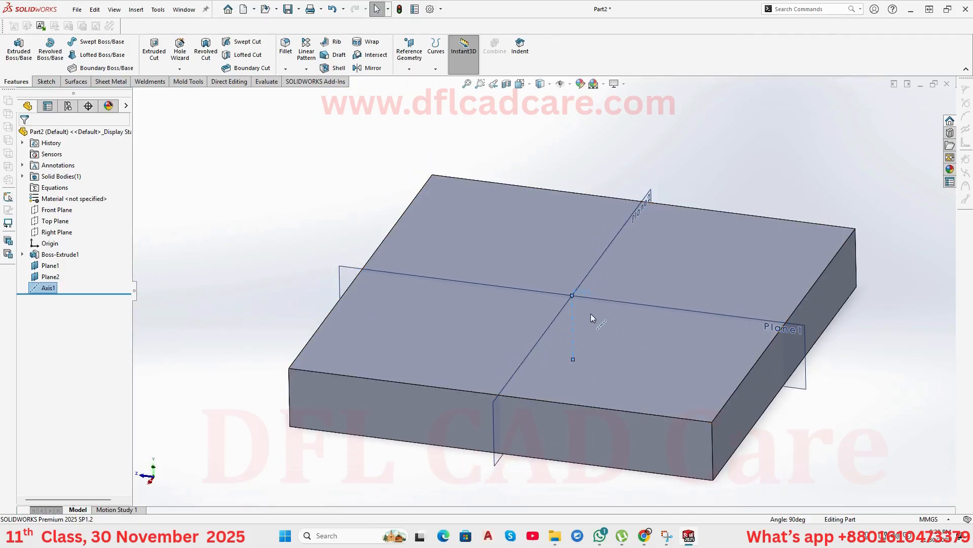
Create a reference plane offset 10 mm from the plate's front side face, flipping the offset inward into the plate.
left_click(308, 239)
scroll(546, 291, "up", 4)
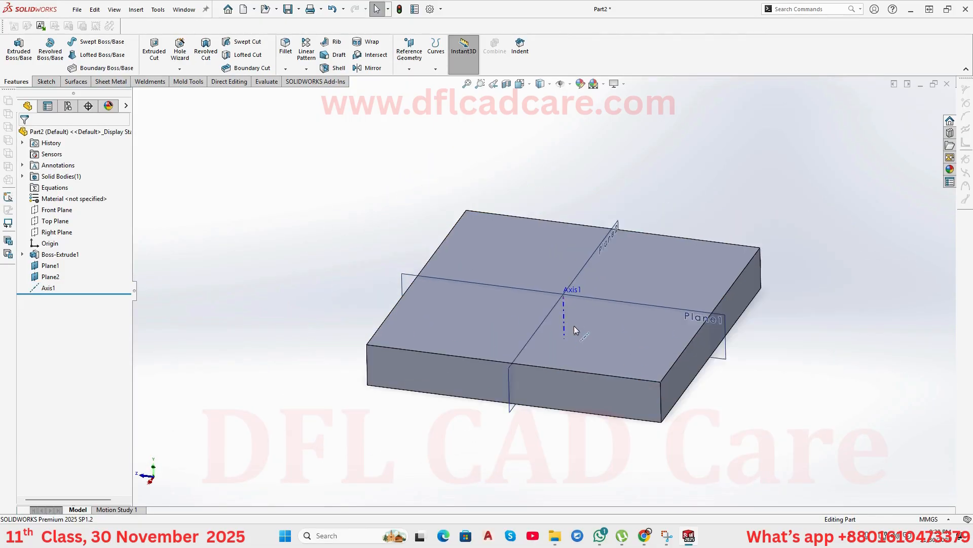
middle_click_drag(479, 325, 490, 397)
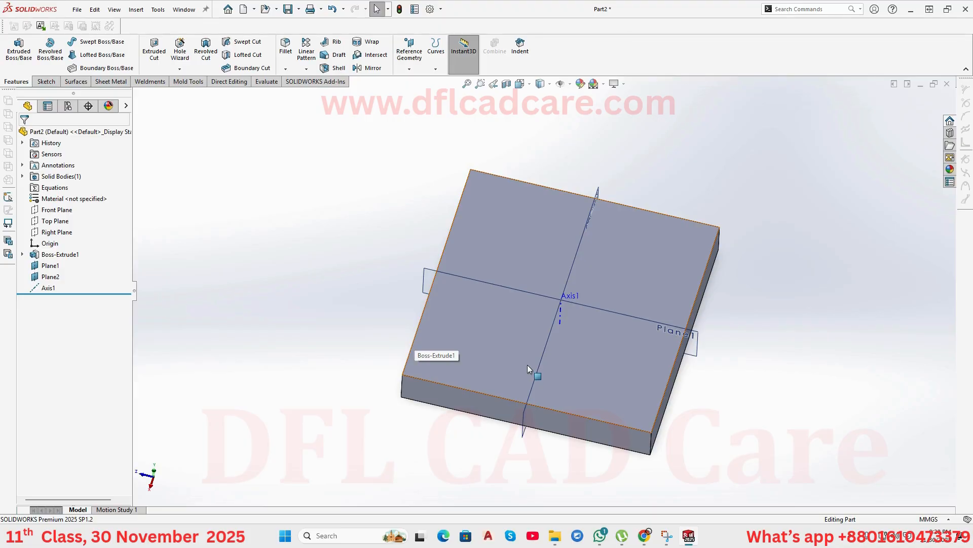
left_click(455, 398)
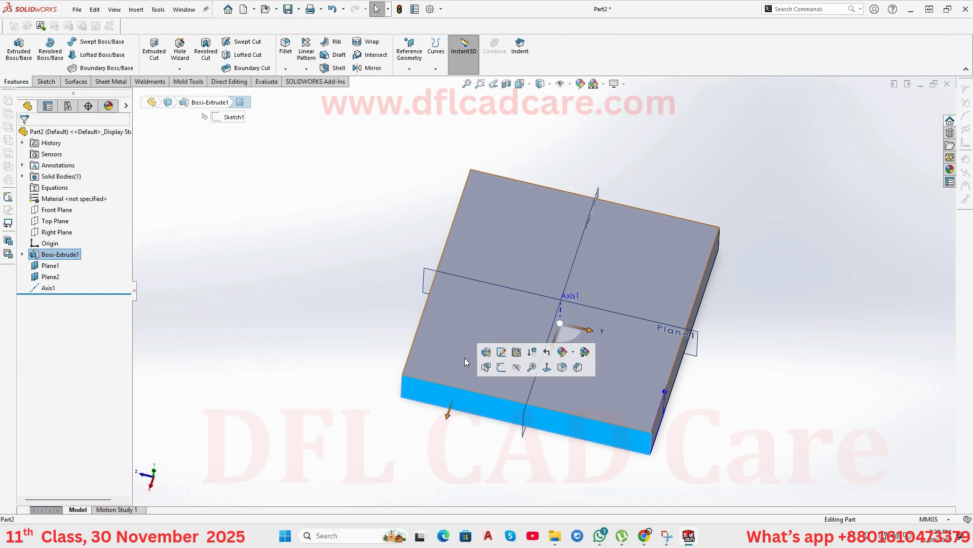
left_click(411, 66)
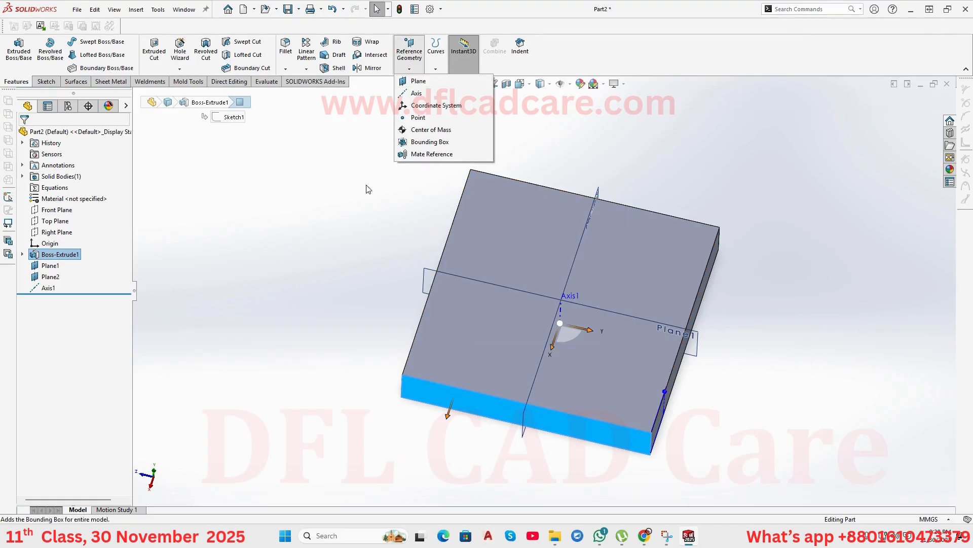
left_click(367, 187)
left_click(442, 392)
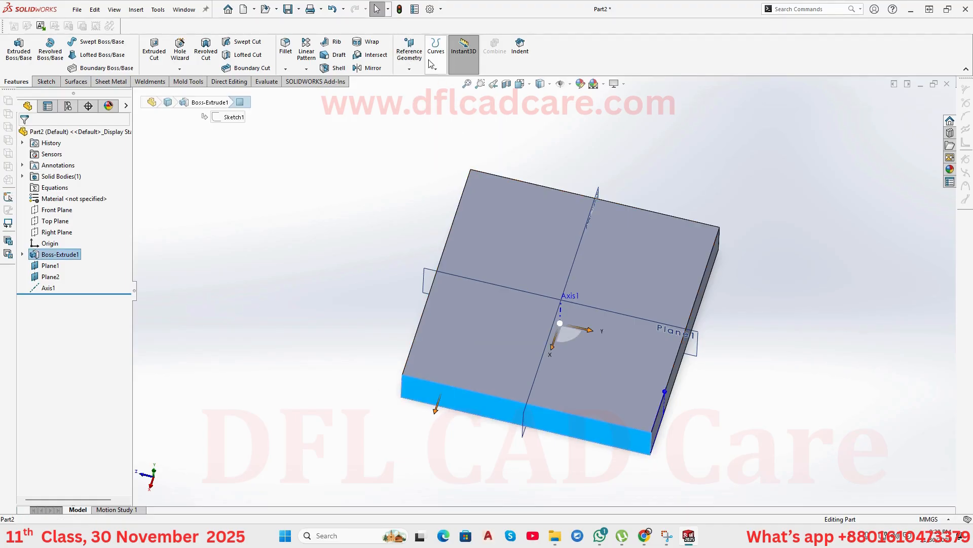
left_click(409, 68)
left_click(417, 81)
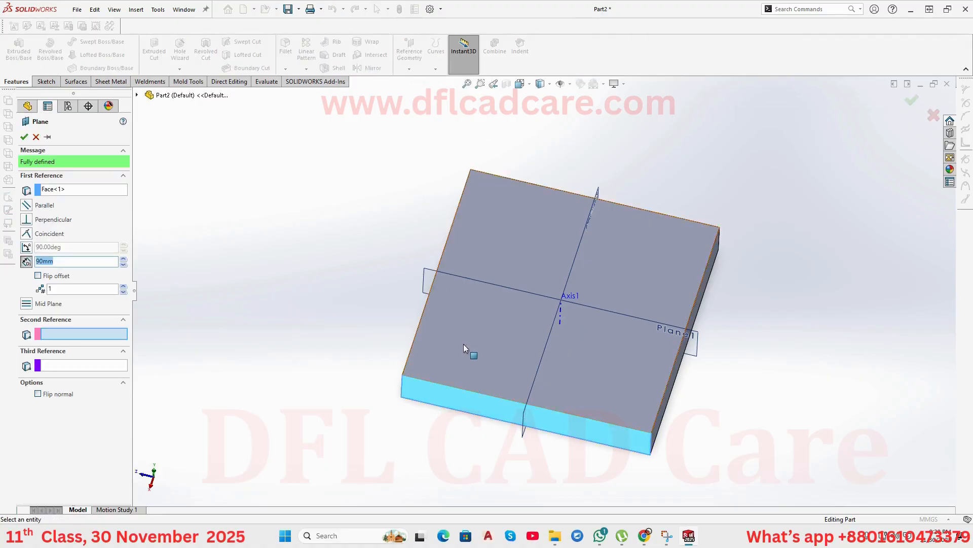
scroll(464, 344, "up", 5)
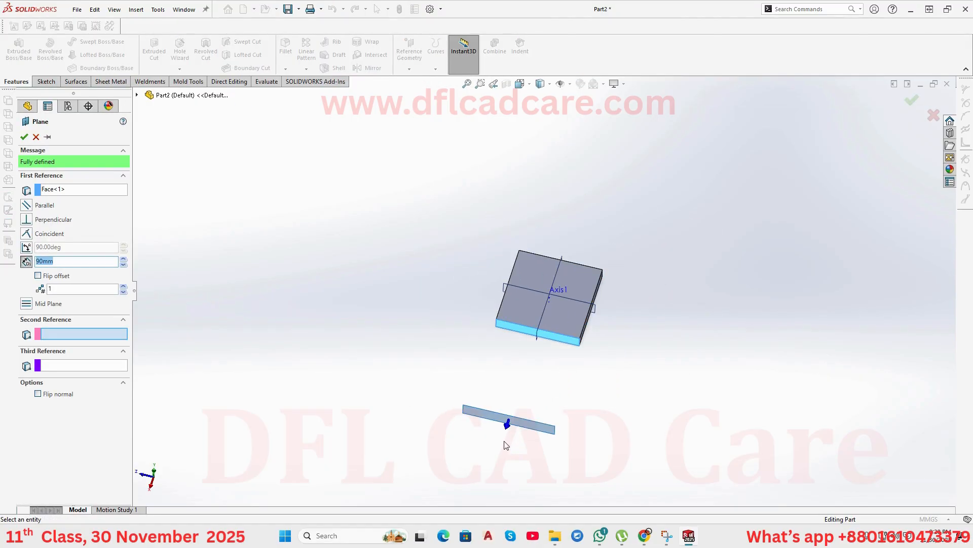
type("0")
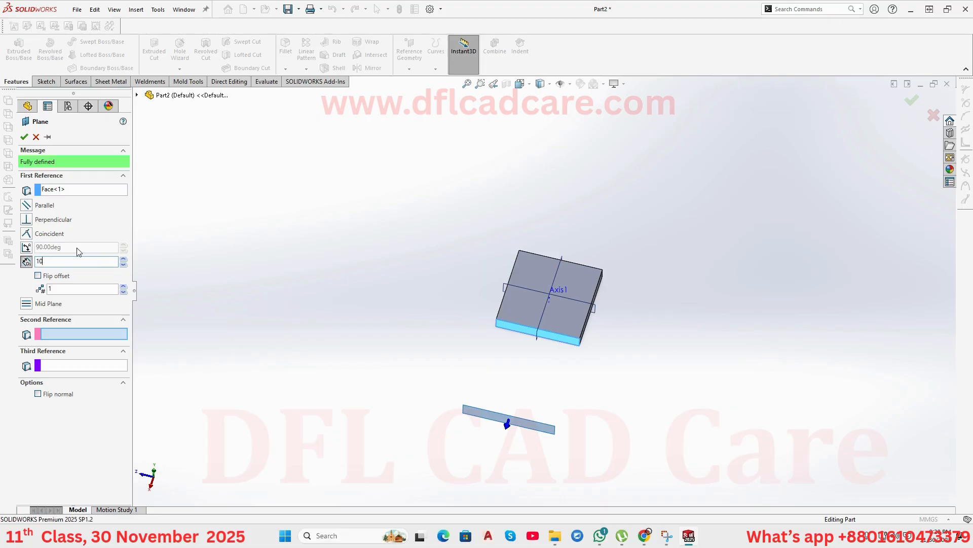
key("Return")
scroll(543, 316, "down", 6)
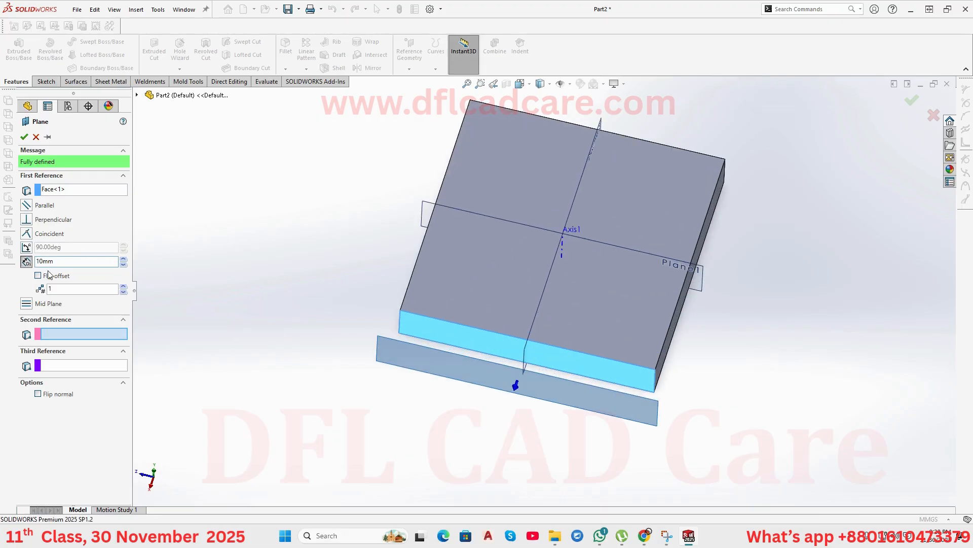
left_click(37, 276)
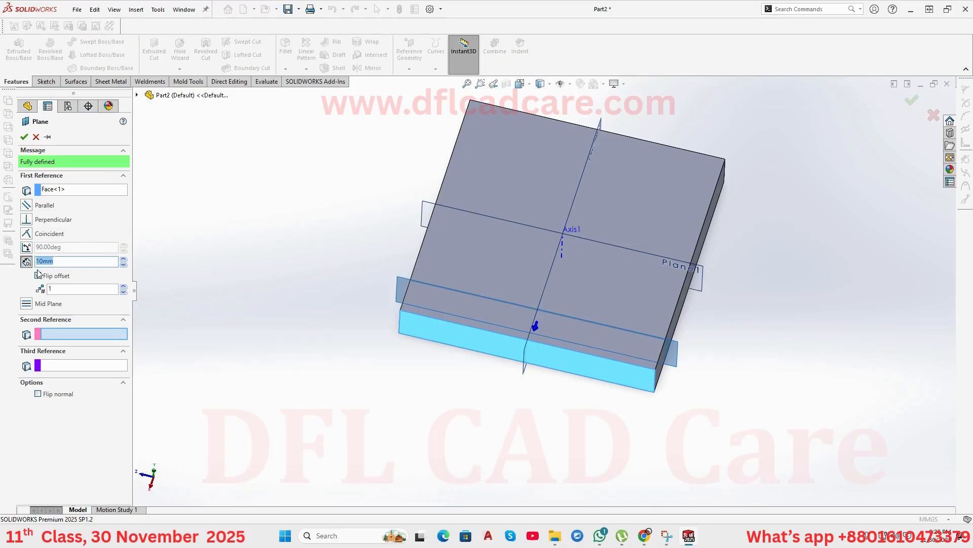
left_click(24, 138)
Create a reference plane offset 30 mm inward from the adjacent side face at the plate's +Z end, with the offset flipped.
middle_click_drag(274, 363, 318, 424)
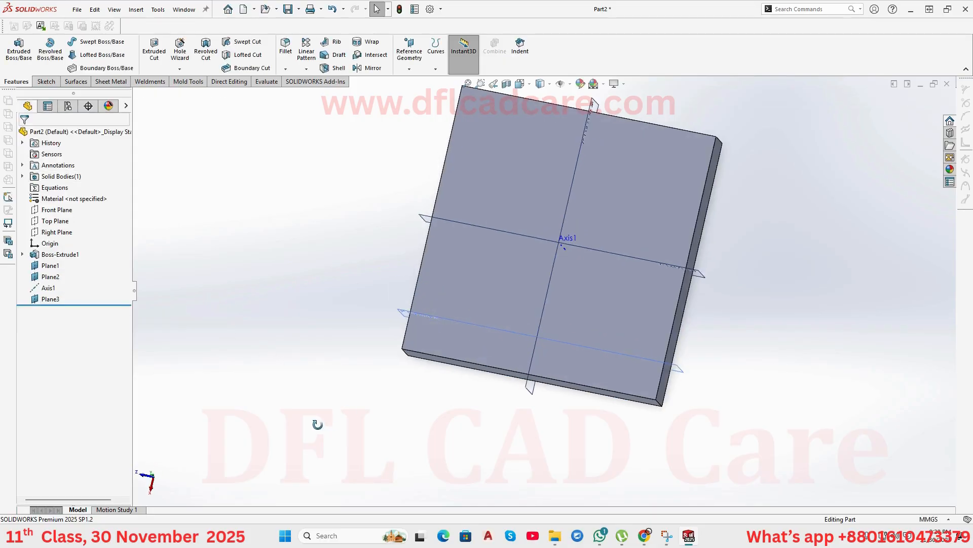
scroll(434, 391, "down", 4)
middle_click_drag(417, 305, 440, 307)
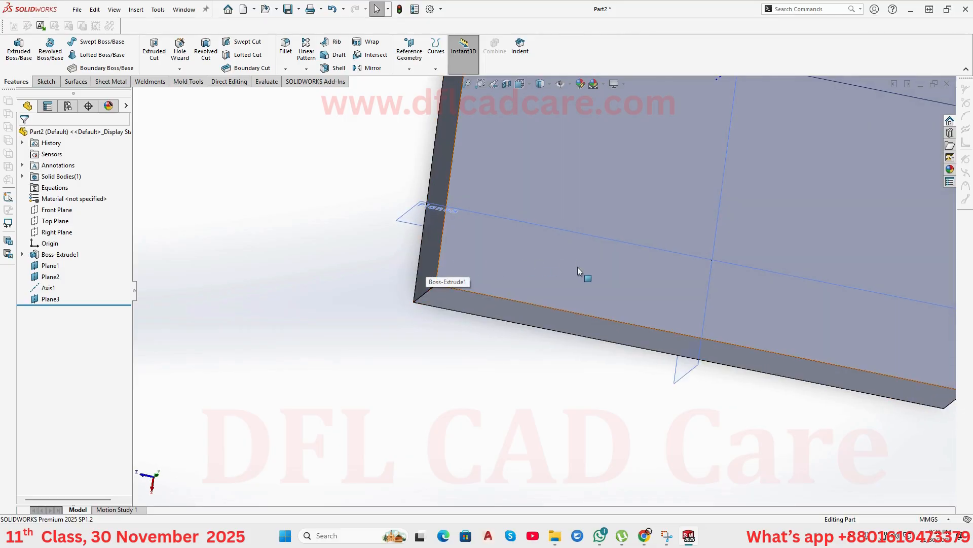
left_click(427, 261)
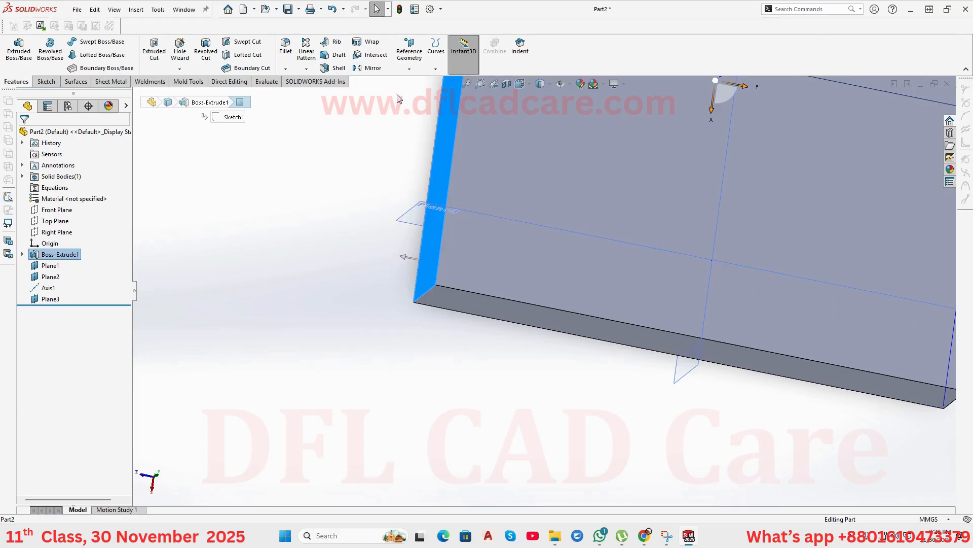
left_click(409, 69)
left_click(417, 82)
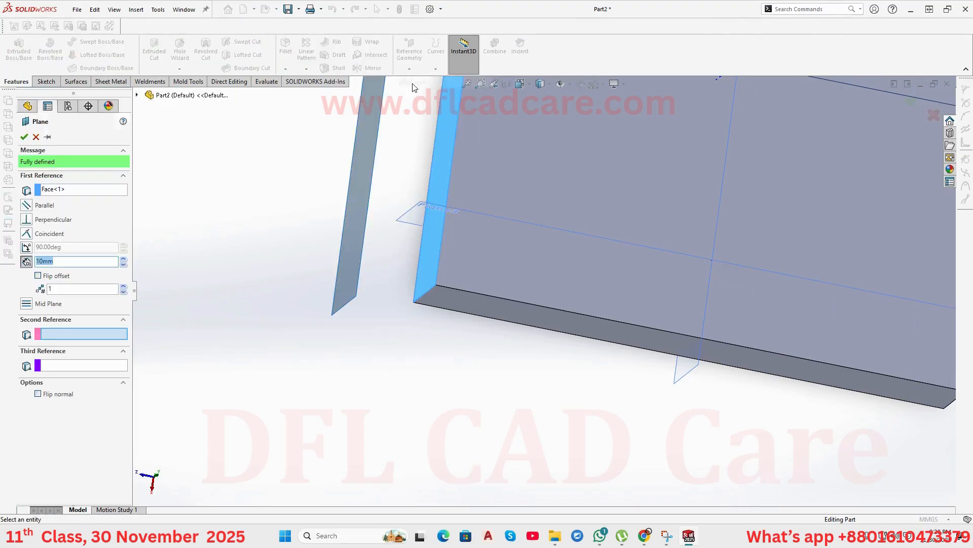
left_click(38, 276)
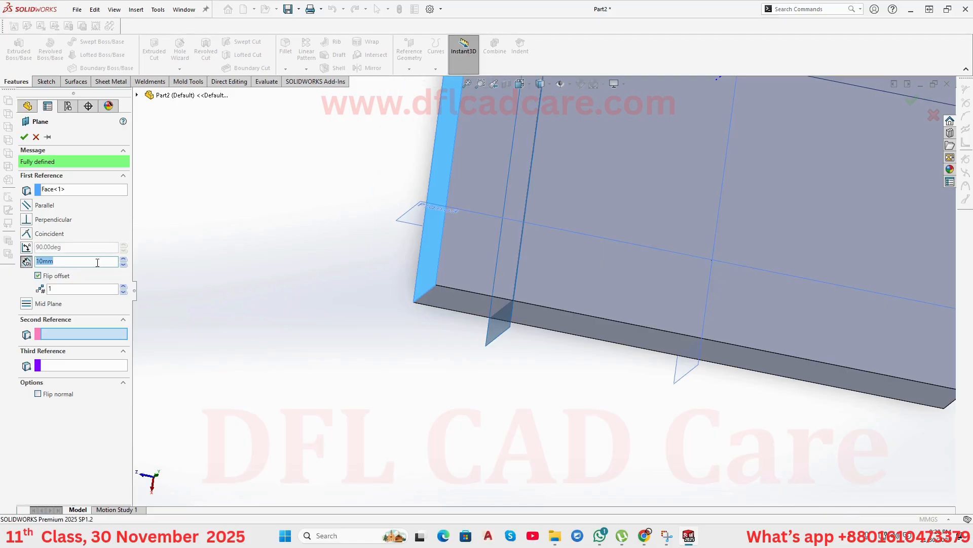
type("30")
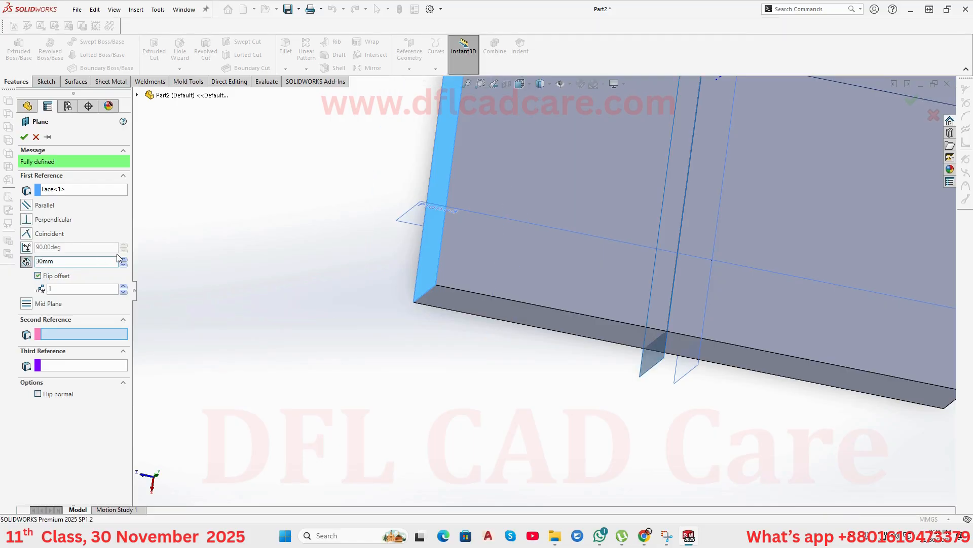
middle_click_drag(628, 345, 604, 312)
middle_click_drag(674, 252, 687, 239)
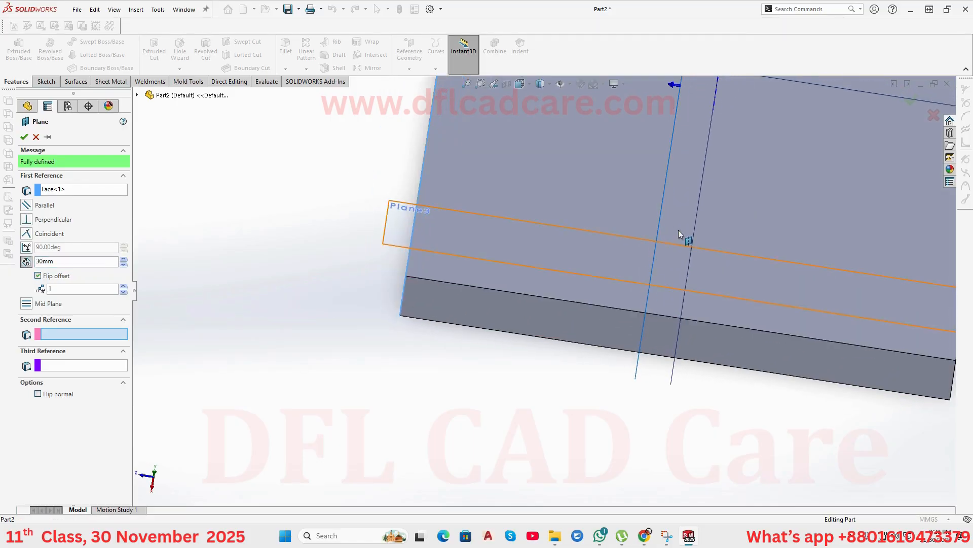
left_click(23, 140)
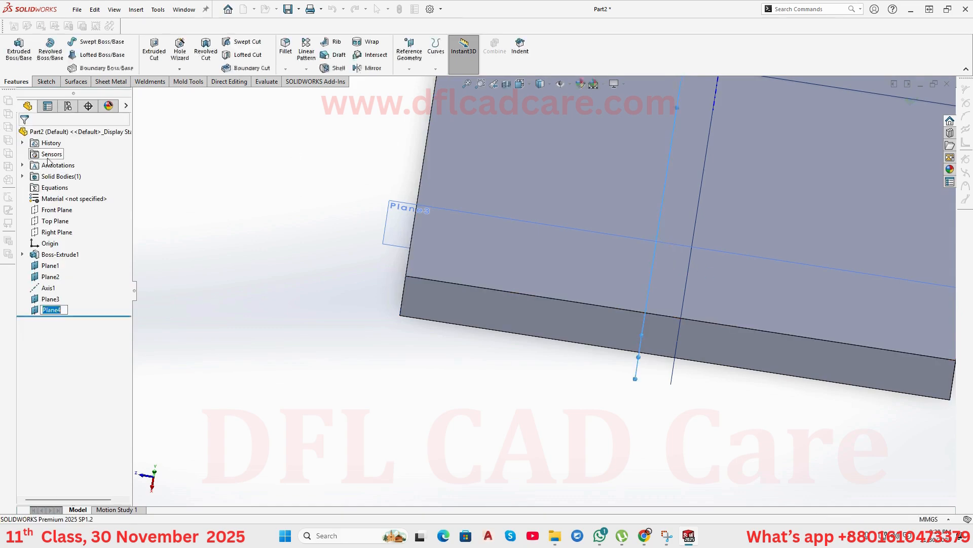
middle_click_drag(419, 363, 686, 247)
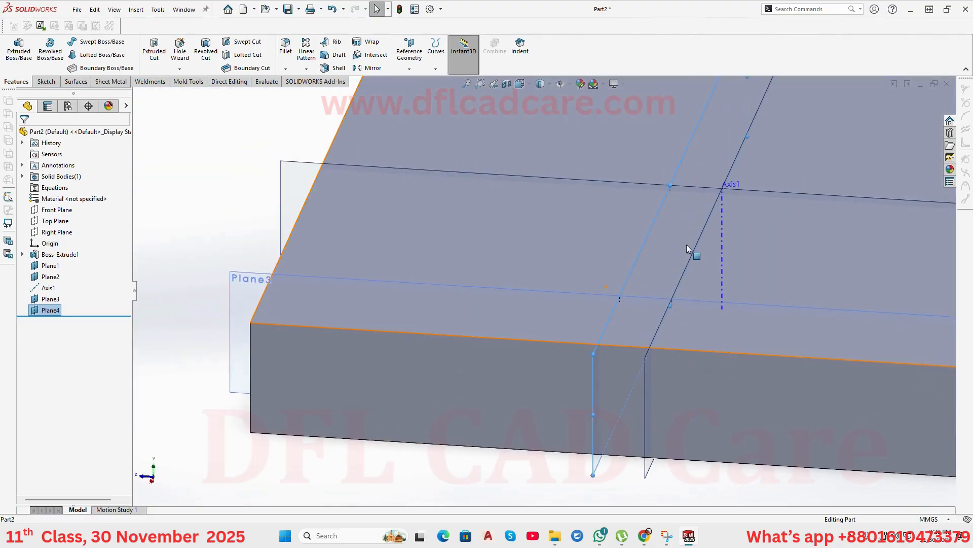
key("f")
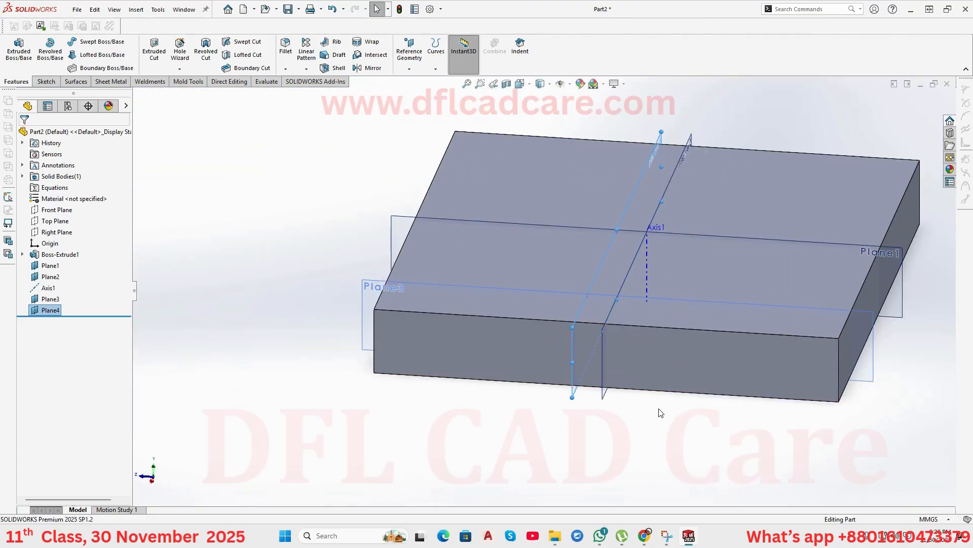
middle_click_drag(659, 409, 577, 448)
left_click(547, 404, "ctrl")
left_click(376, 344)
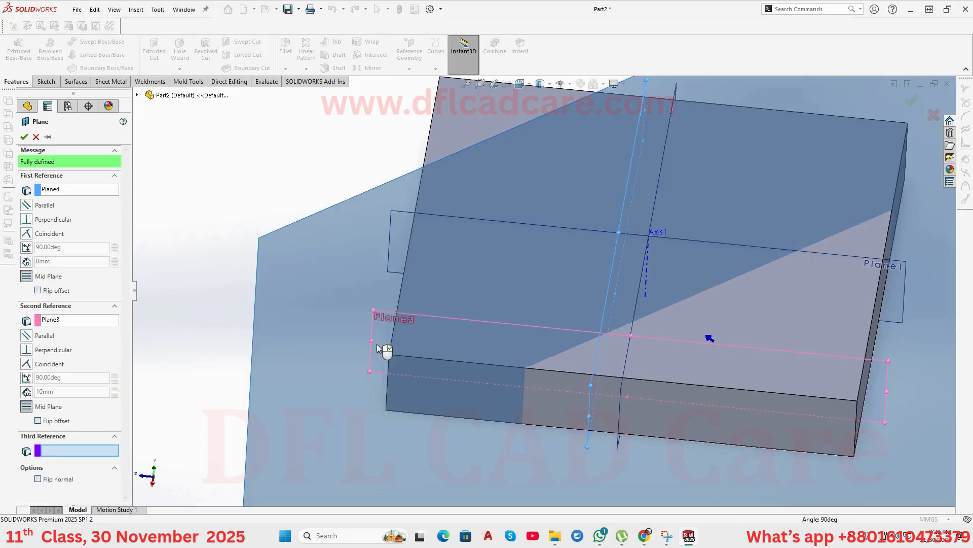
middle_click_drag(376, 344, 451, 391)
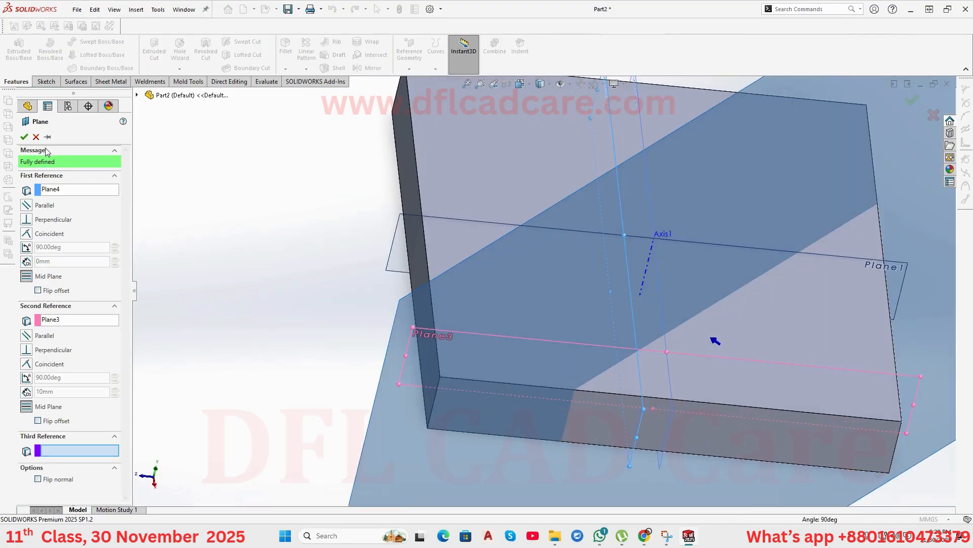
left_click(36, 137)
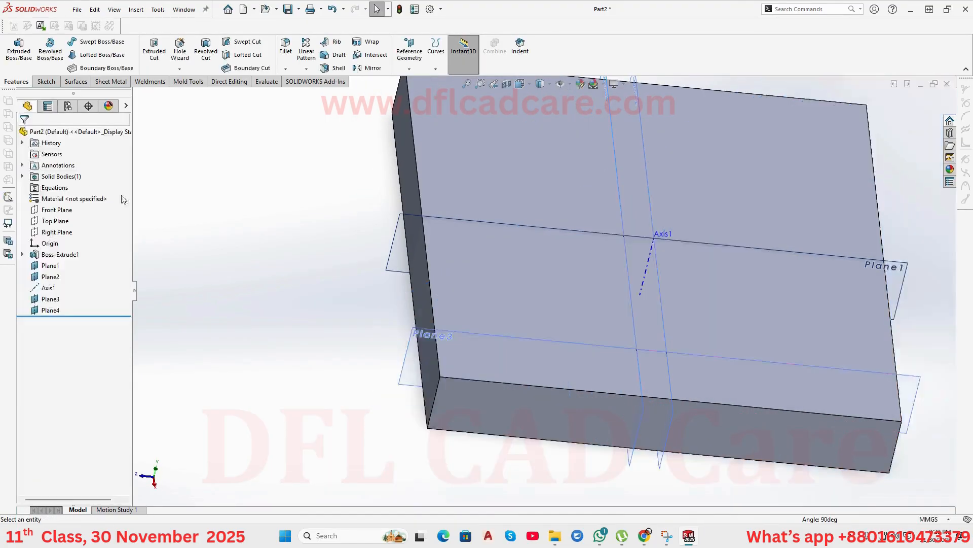
left_click(410, 370)
left_click(243, 263)
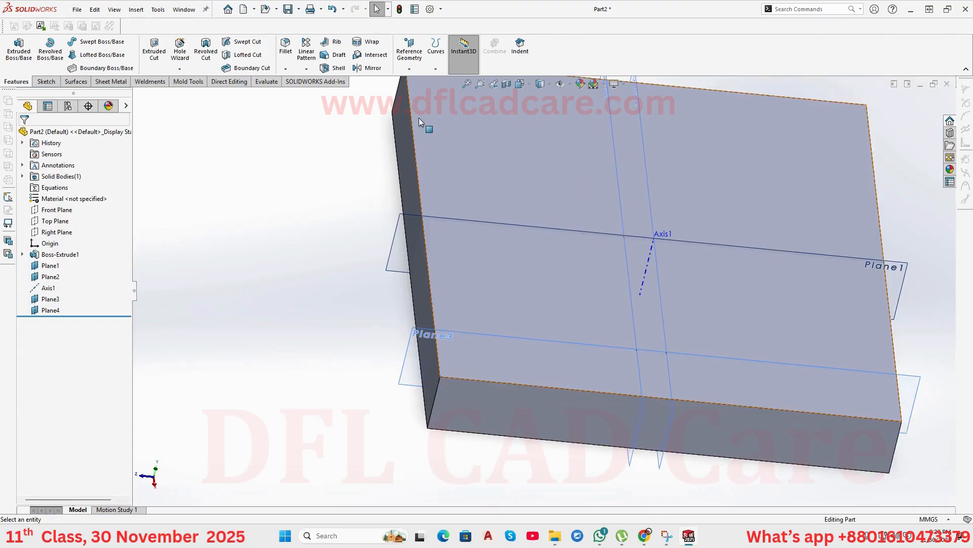
Create a reference axis at the intersection of Plane3 and Plane4.
left_click(408, 69)
left_click(417, 93)
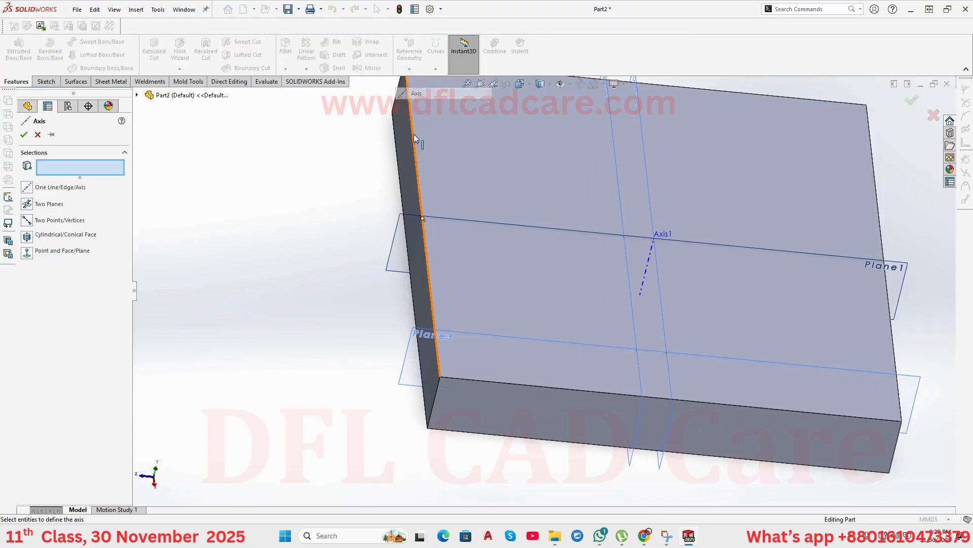
left_click(413, 377)
scroll(482, 365, "up", 3)
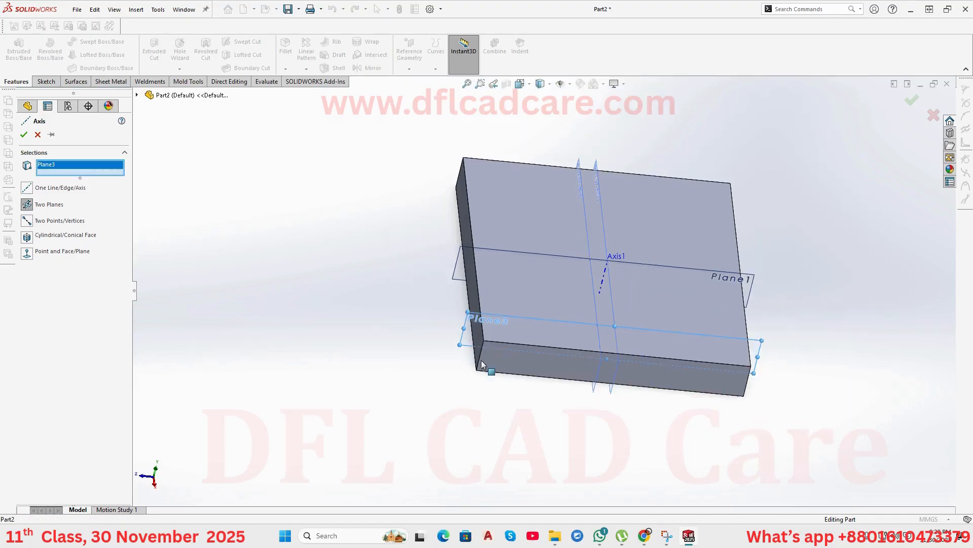
middle_click_drag(580, 411, 555, 427)
scroll(565, 422, "down", 5)
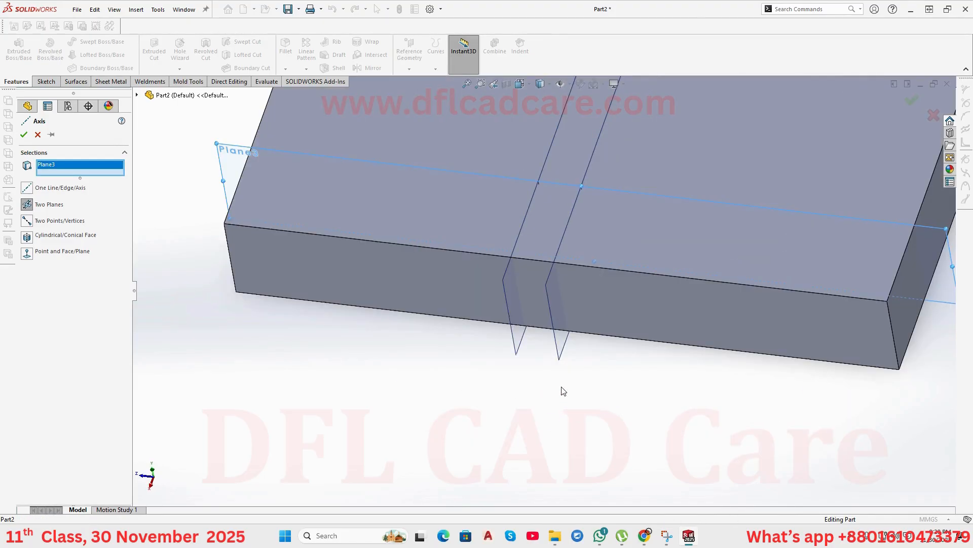
left_click(523, 344)
middle_click_drag(522, 343, 548, 255)
middle_click_drag(539, 189, 565, 219)
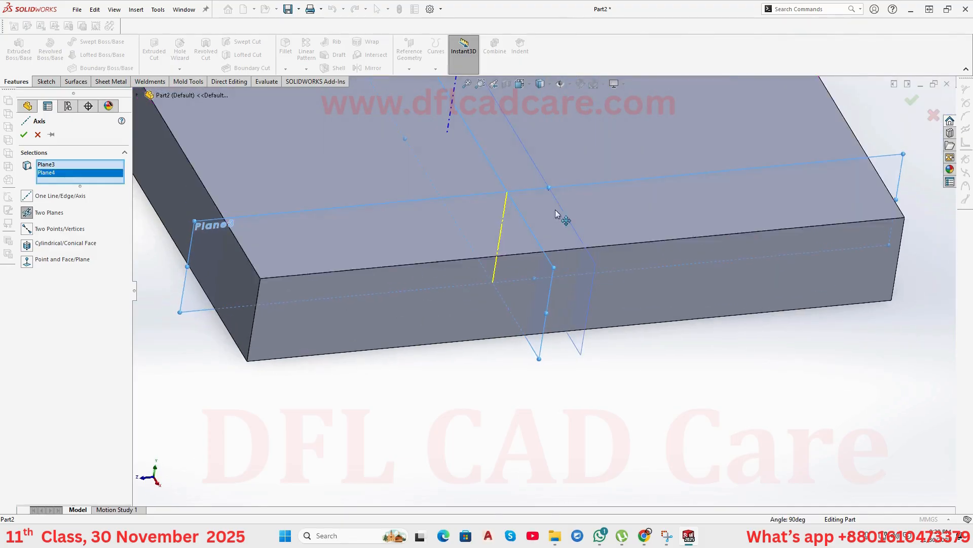
left_click(23, 135)
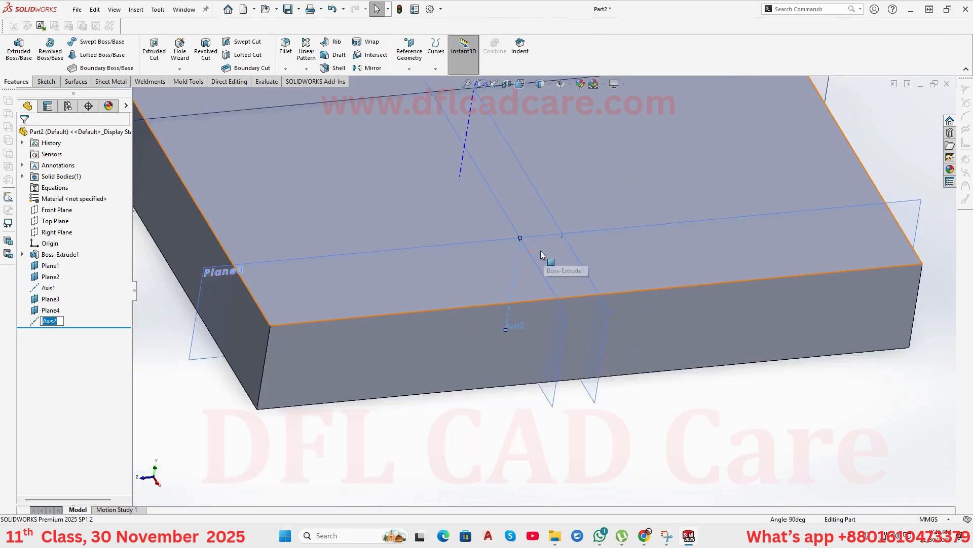
Start a new sketch on Plane3.
middle_click_drag(540, 251, 509, 191)
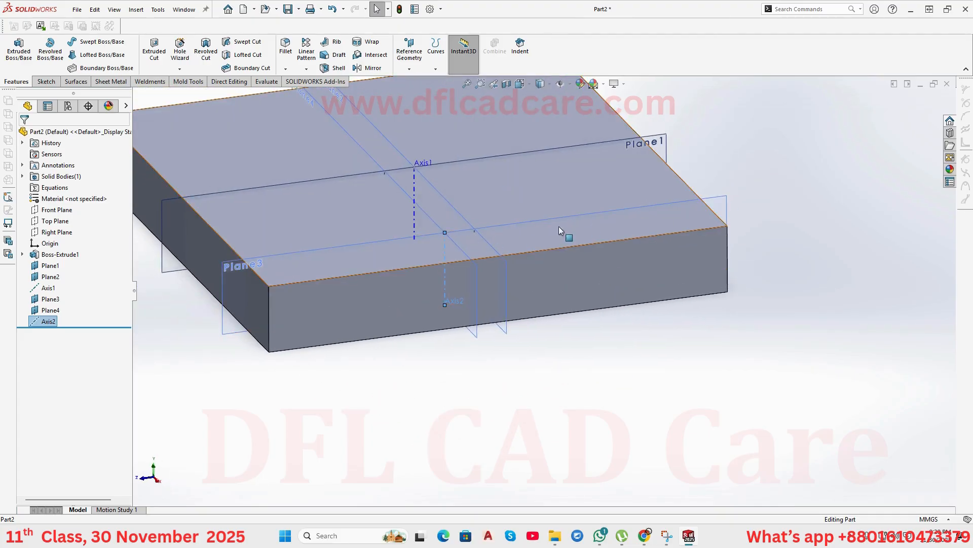
middle_click_drag(768, 198, 662, 233)
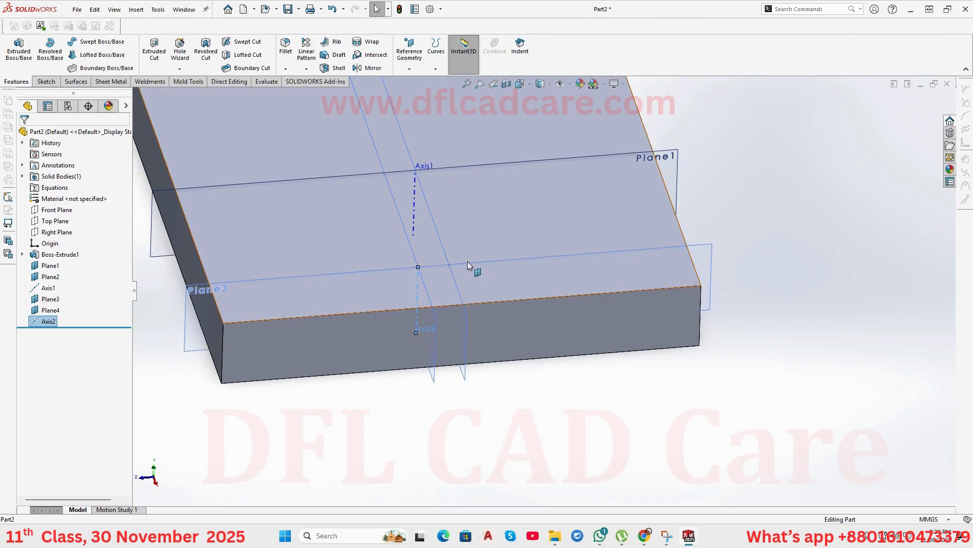
left_click(710, 269)
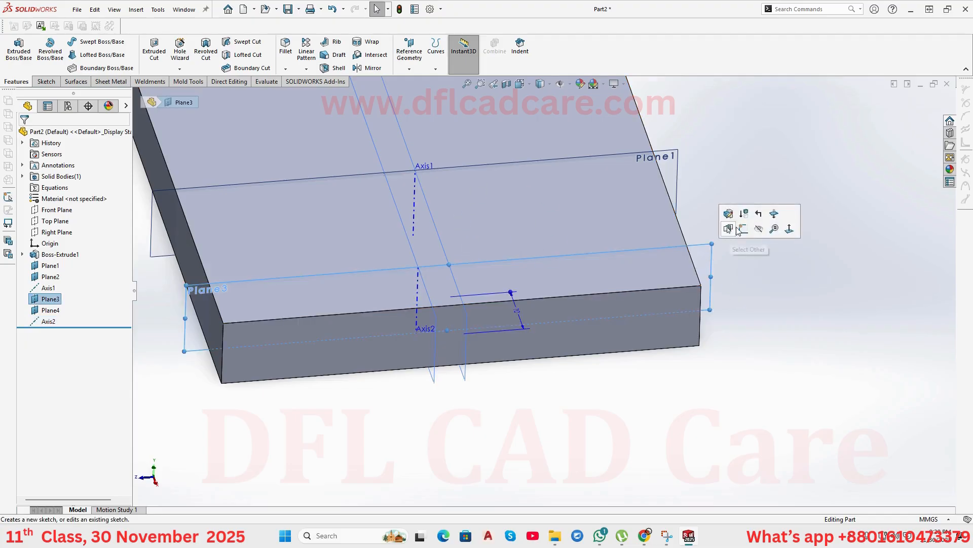
left_click(745, 225)
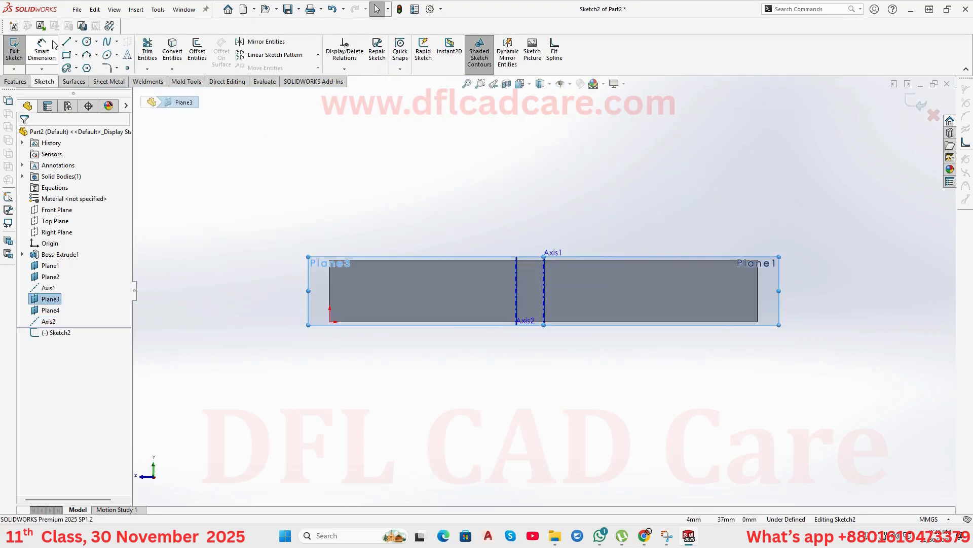
Sketch a closed stepped profile with a bottom flange, about 23 mm tall, standing on the plate's top edge beside Axis1 and clear of Axis2.
left_click(67, 42)
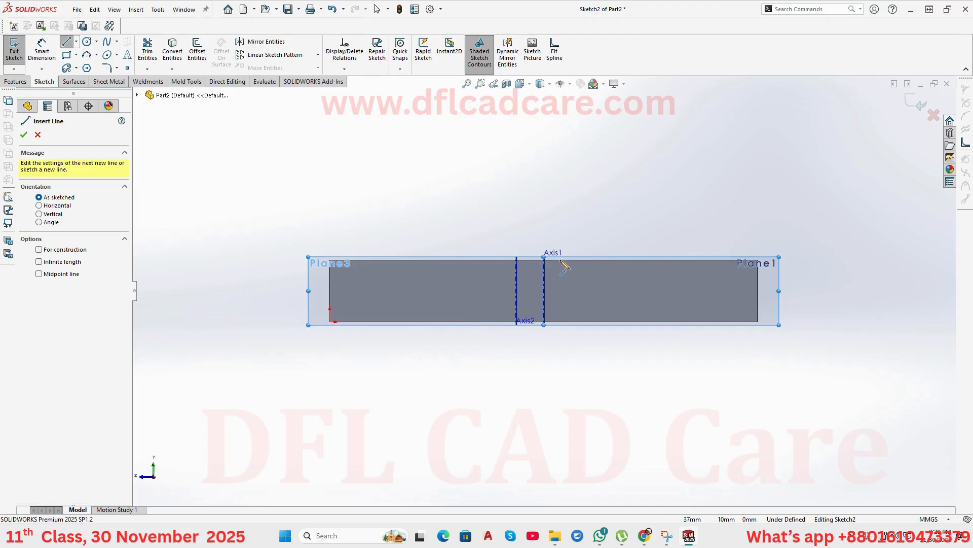
scroll(575, 265, "down", 5)
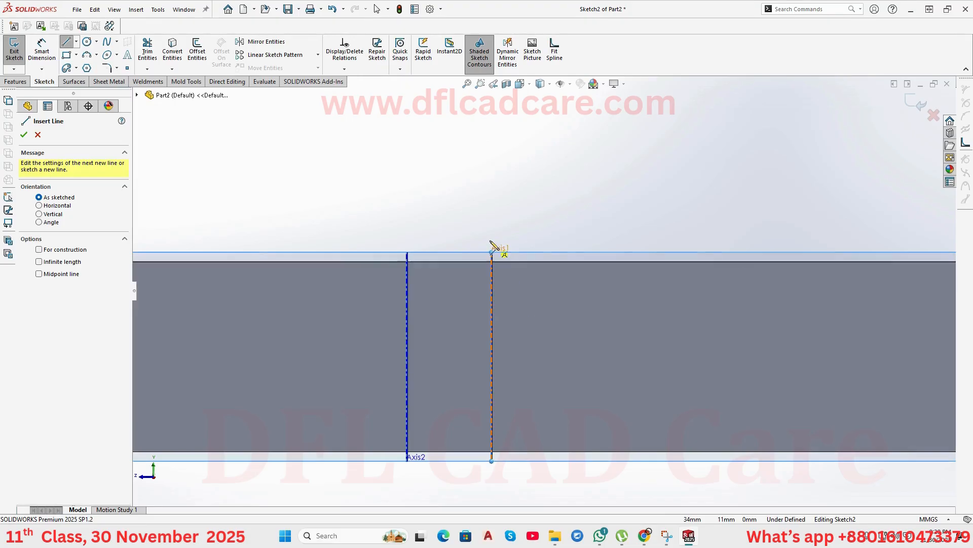
left_click(525, 262)
scroll(527, 264, "up", 4)
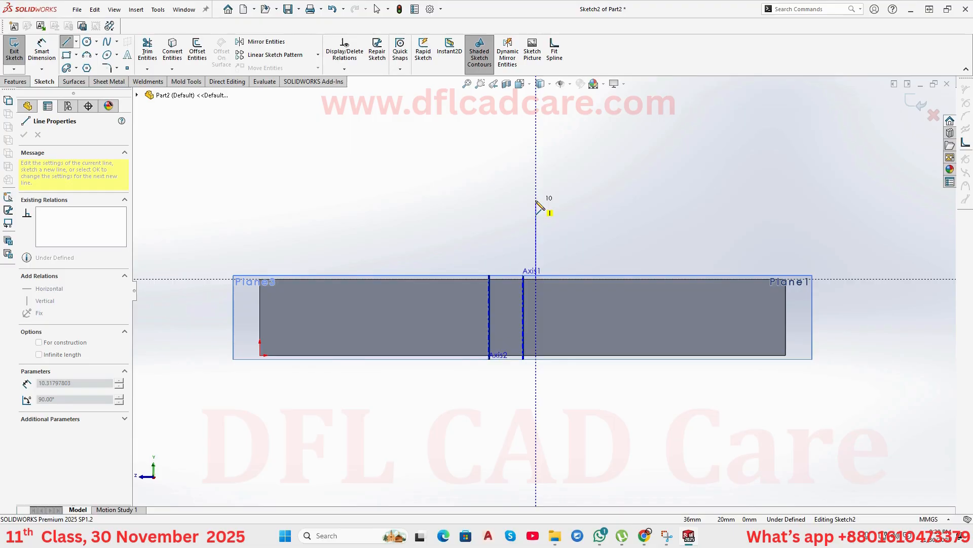
left_click(537, 203)
scroll(554, 168, "up", 2)
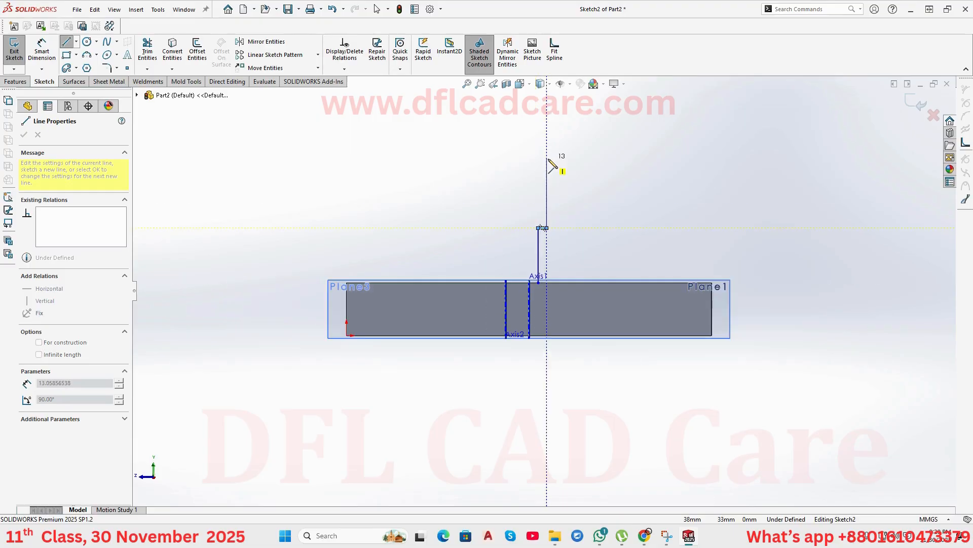
left_click(547, 158)
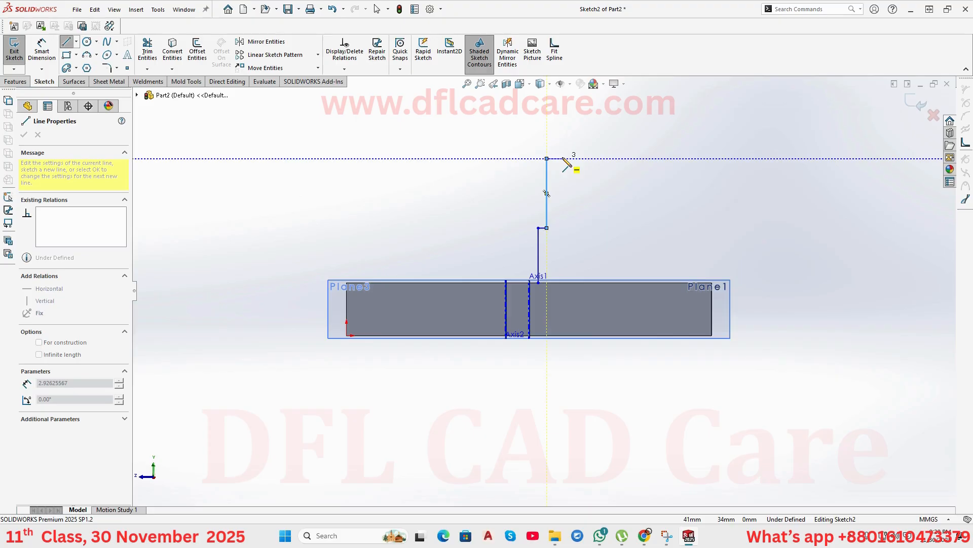
left_click(562, 159)
left_click(563, 271)
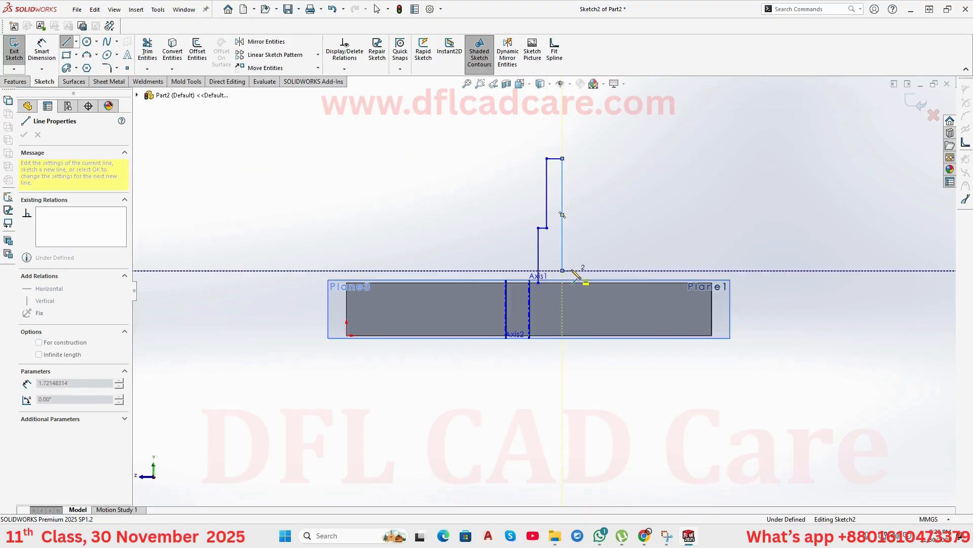
left_click(571, 271)
left_click(571, 283)
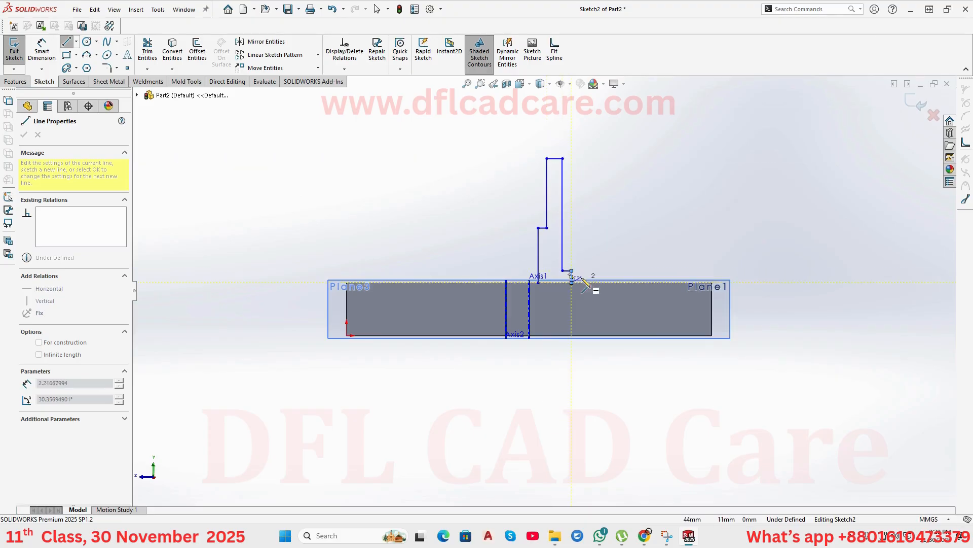
left_click(539, 283)
right_click(515, 209)
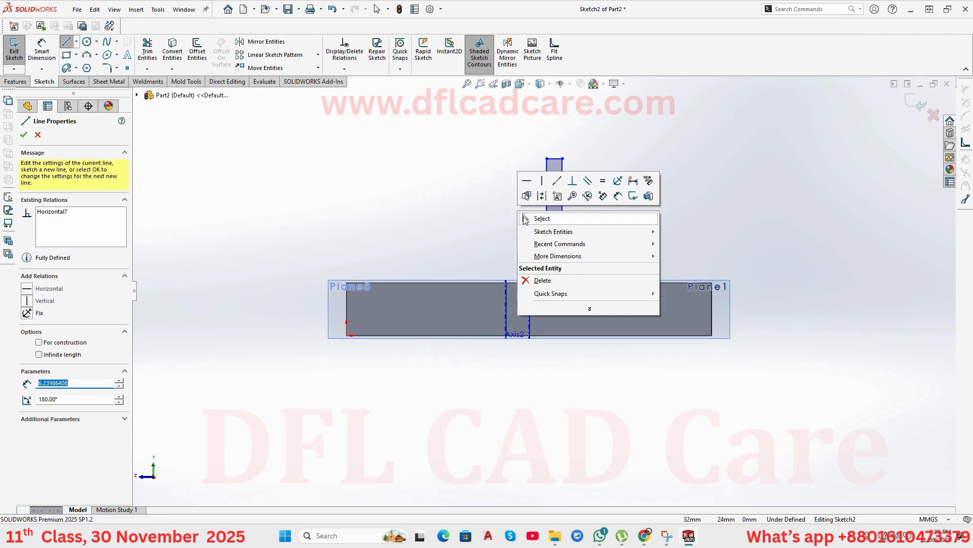
left_click(527, 218)
Revolve the stepped profile 360 degrees about Axis2 as a boss merged with the plate.
mouse_move(526, 220)
middle_mouse_down()
mouse_move(529, 277)
mouse_move(566, 397)
middle_mouse_up()
scroll(563, 417, "down", 5)
middle_click_drag(524, 367, 516, 409)
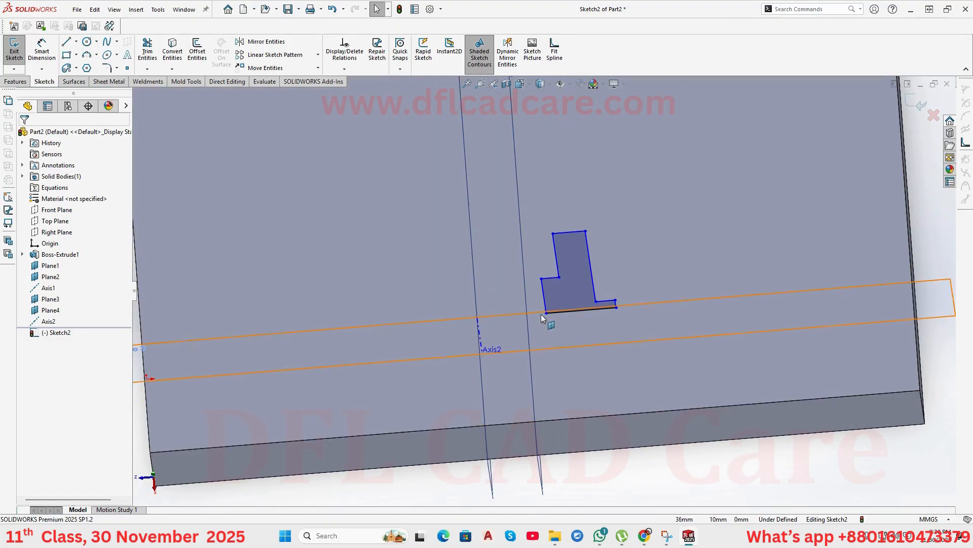
mouse_move(554, 315)
middle_mouse_down()
mouse_move(591, 284)
mouse_move(560, 228)
middle_mouse_up()
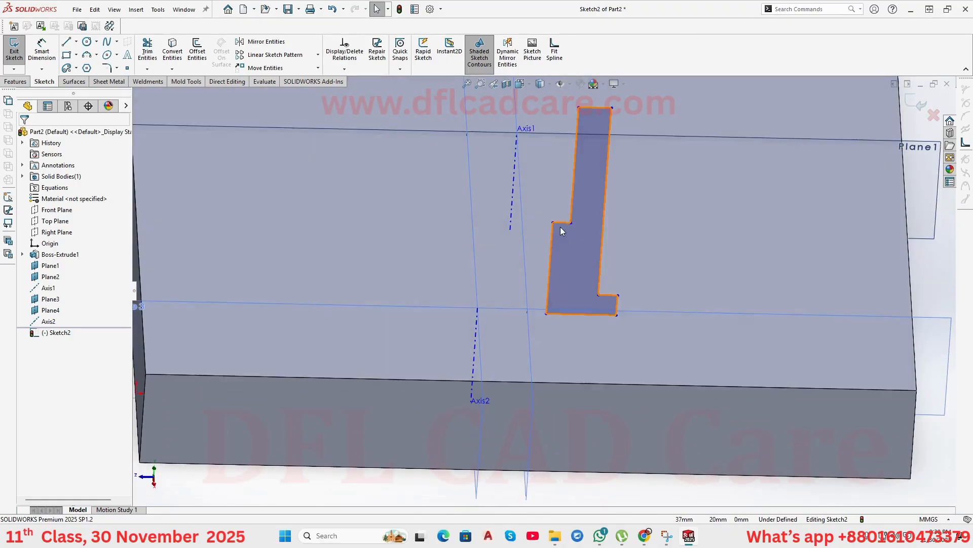
left_click(26, 82)
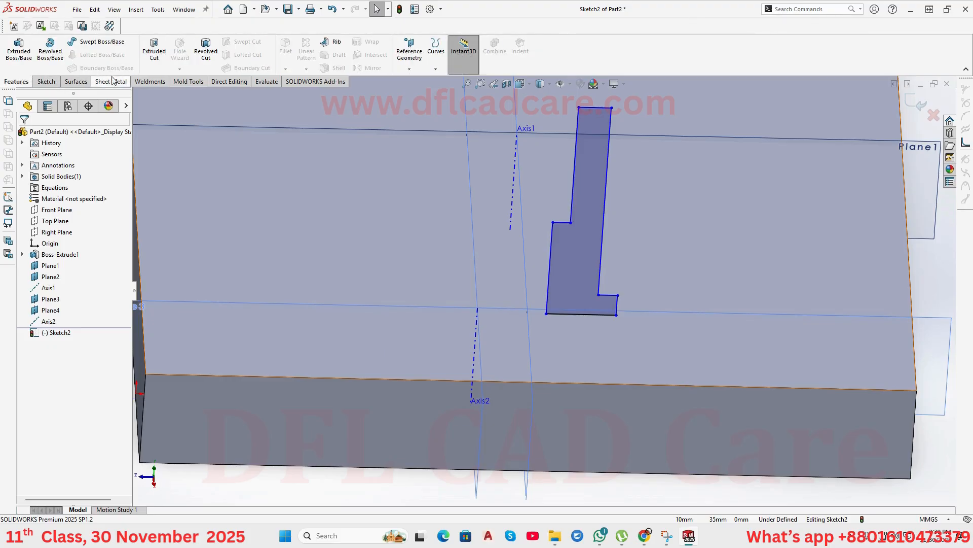
left_click(65, 62)
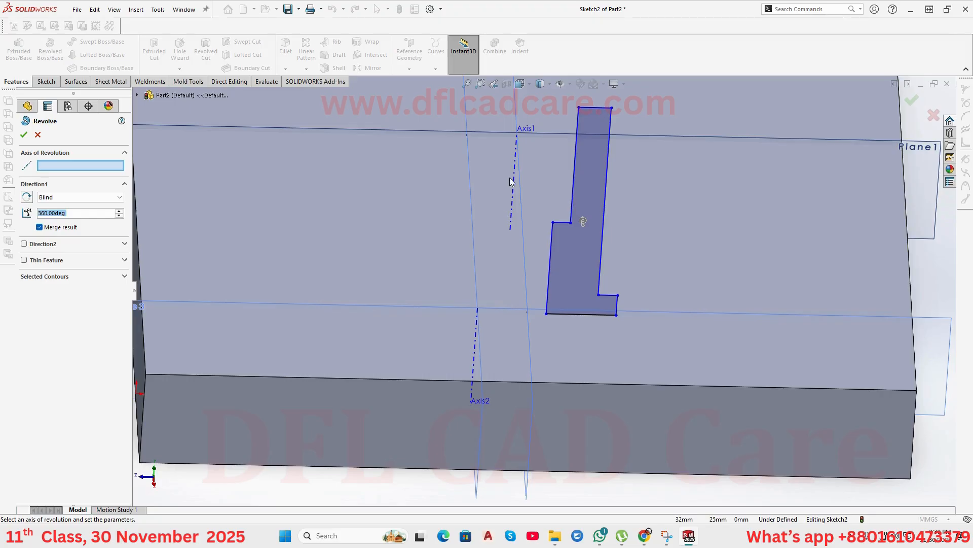
left_click(476, 347)
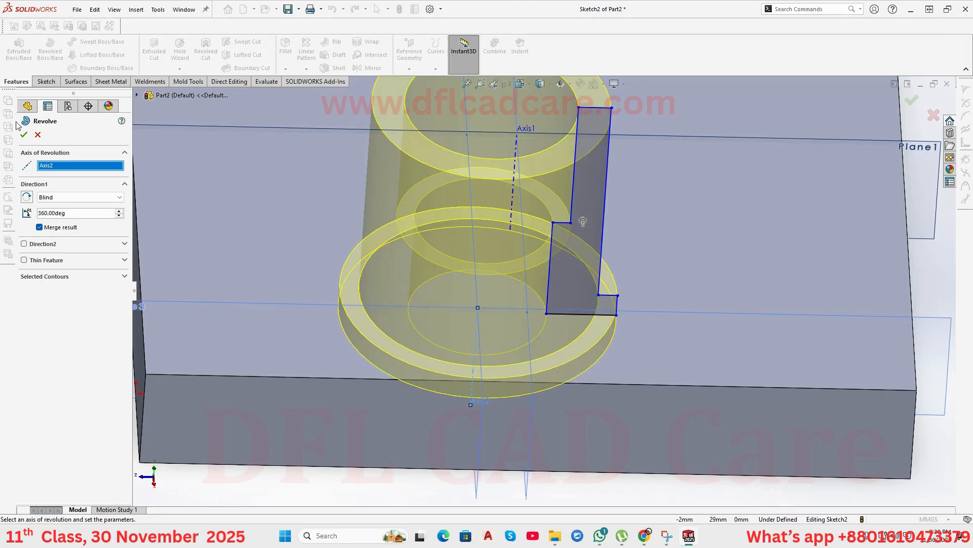
right_click(476, 342)
Roll the model history back to just after Plane4, before Axis2 and the revolved boss.
middle_click_drag(427, 294, 304, 152)
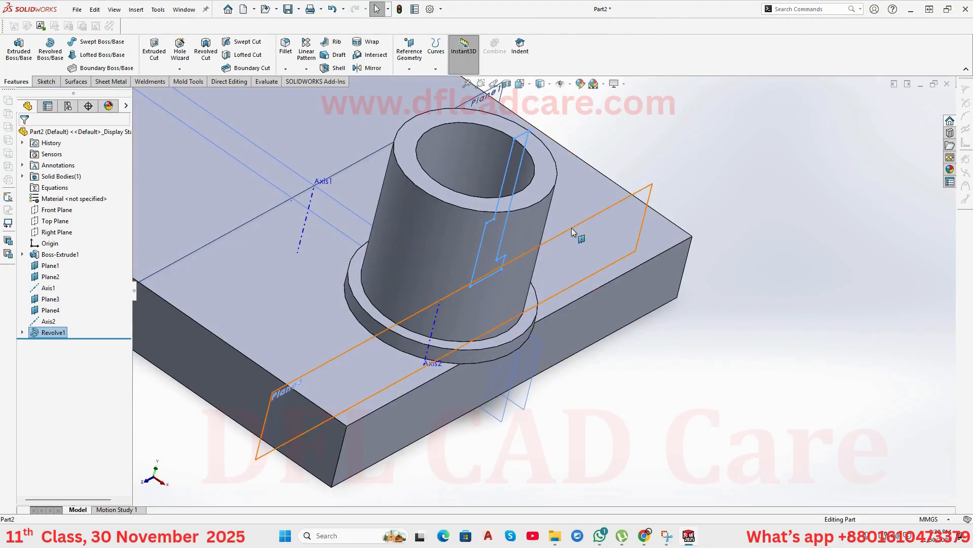
scroll(534, 313, "up", 3)
middle_click_drag(533, 311, 506, 271)
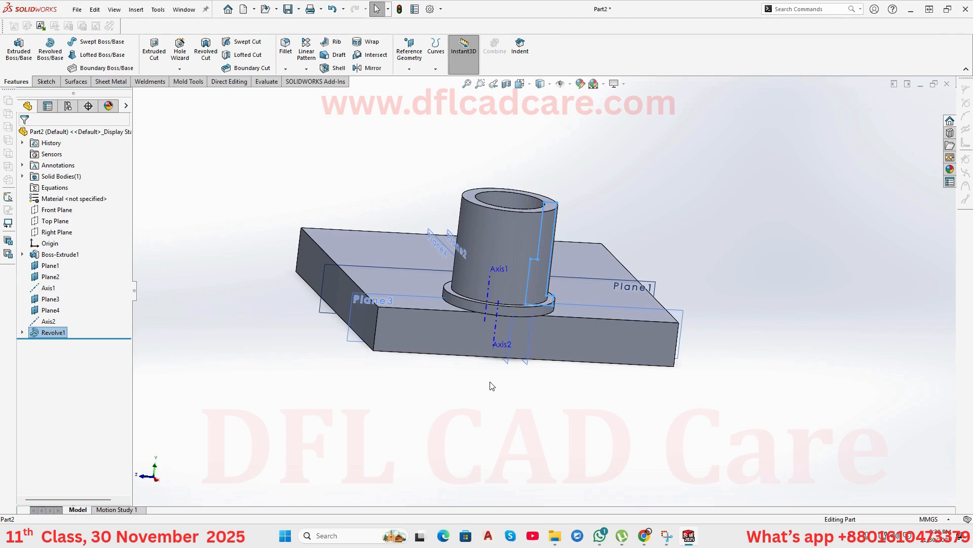
middle_click_drag(491, 385, 465, 387)
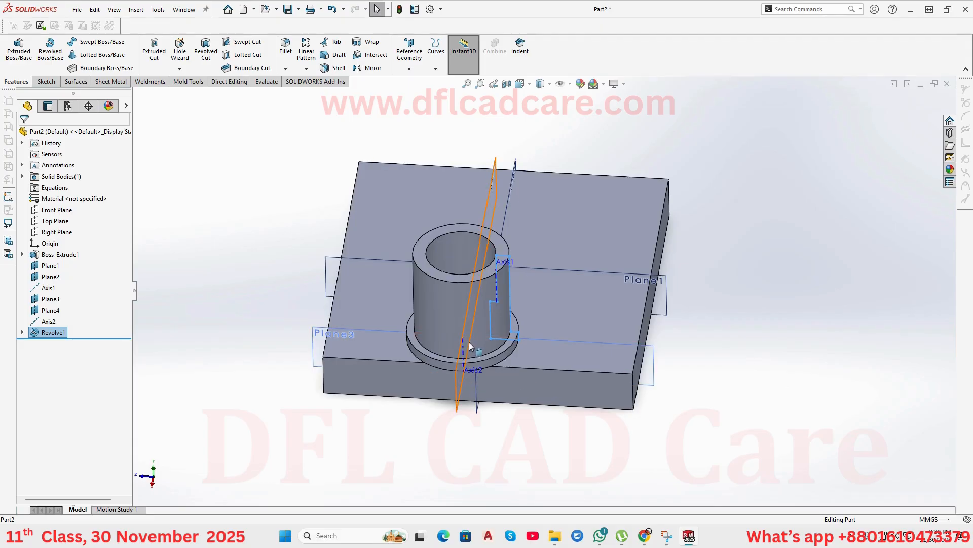
middle_click_drag(470, 341, 525, 356)
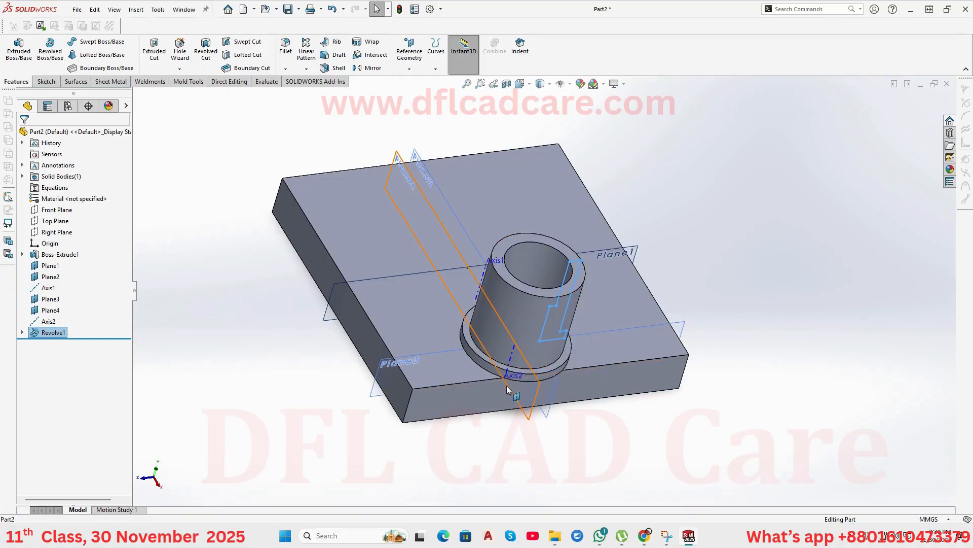
left_click_drag(107, 338, 106, 315)
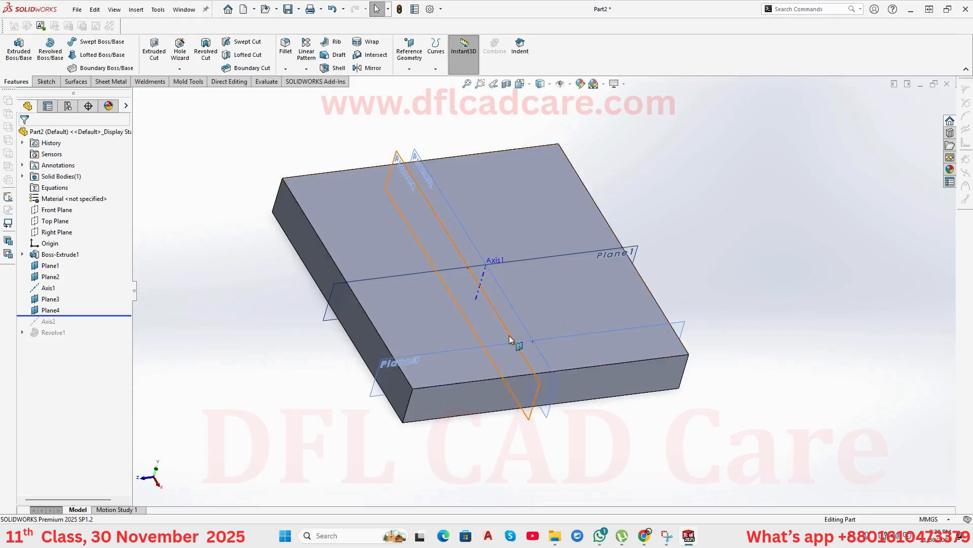
Start another new sketch on Plane3 in the rolled-back model.
middle_click_drag(509, 336, 490, 262)
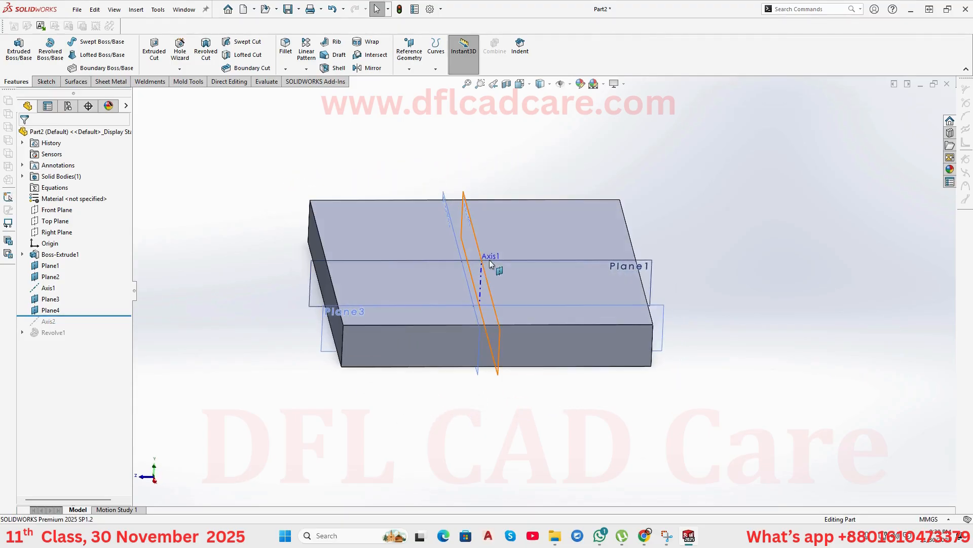
scroll(658, 321, "down", 4)
left_click(634, 312)
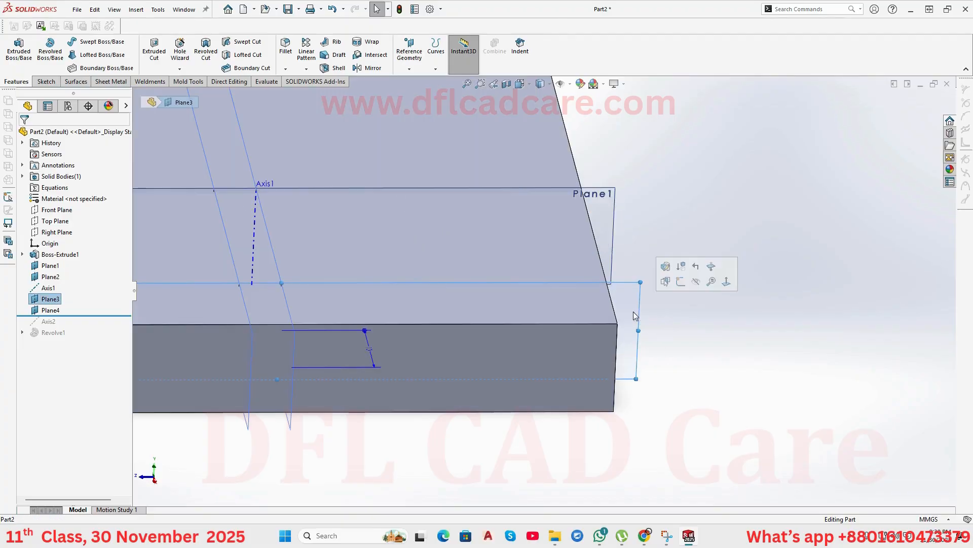
left_click(684, 278)
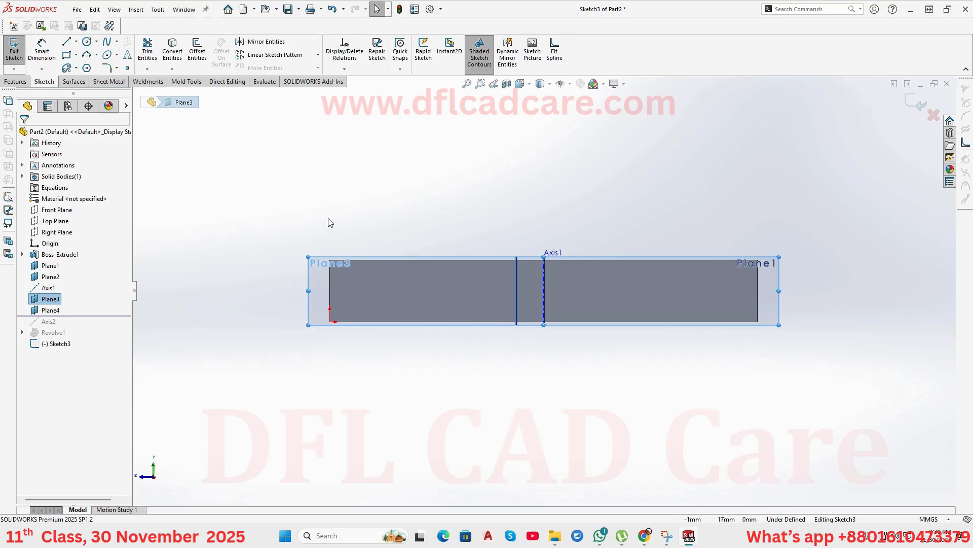
Draw a vertical line about 22 mm long up from the plate's top edge at Plane4 and convert it to construction geometry.
left_click(68, 45)
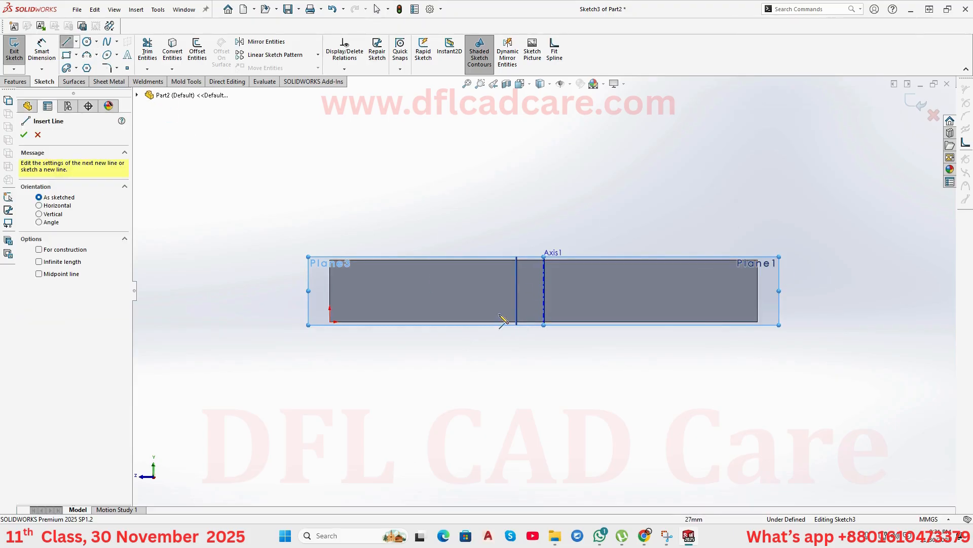
left_click(517, 261)
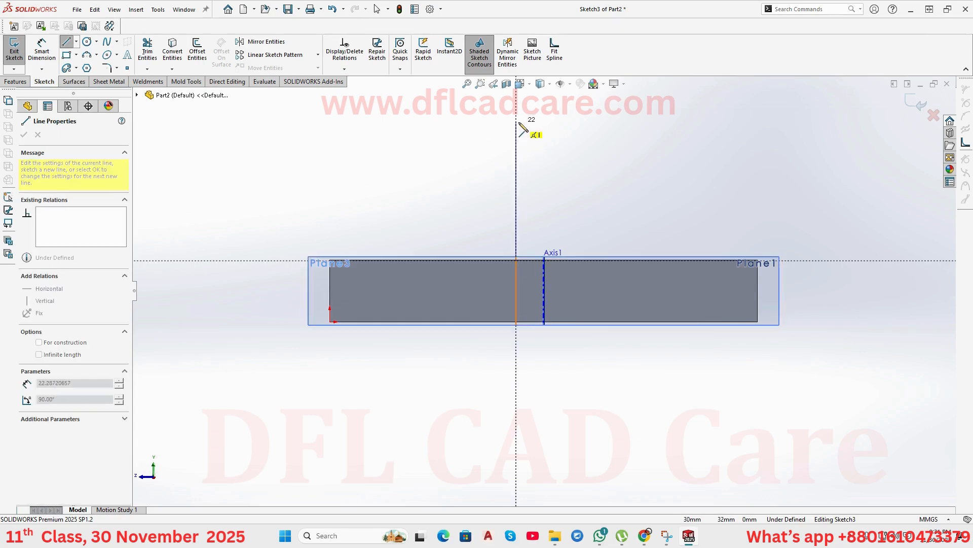
left_click(517, 121)
right_click(522, 124)
left_click(548, 130)
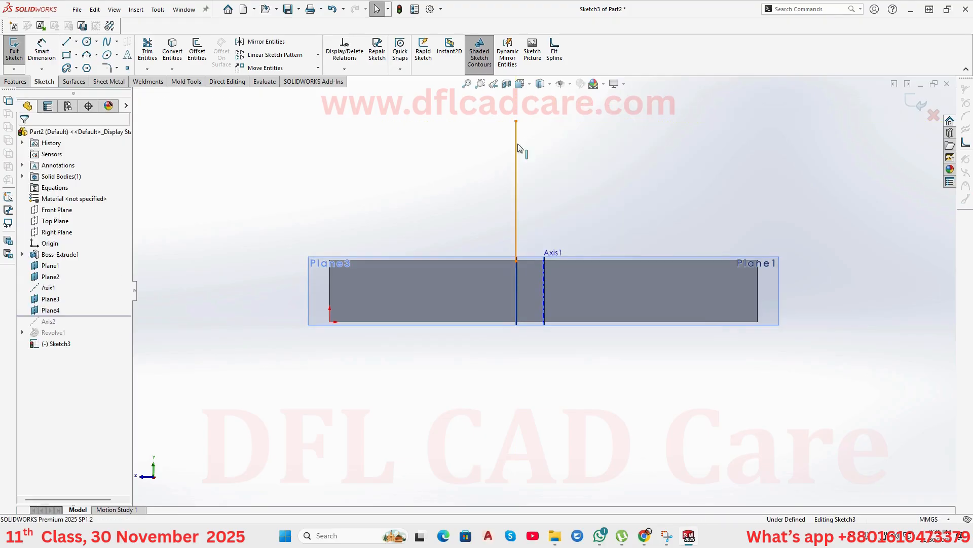
left_click(516, 152)
left_click(567, 120)
Draw a closed stepped profile beside the construction line on Plane3, about 6.6 mm wide at its base on the plate's top edge.
middle_click_drag(565, 143, 575, 229)
middle_click_drag(548, 337, 586, 270)
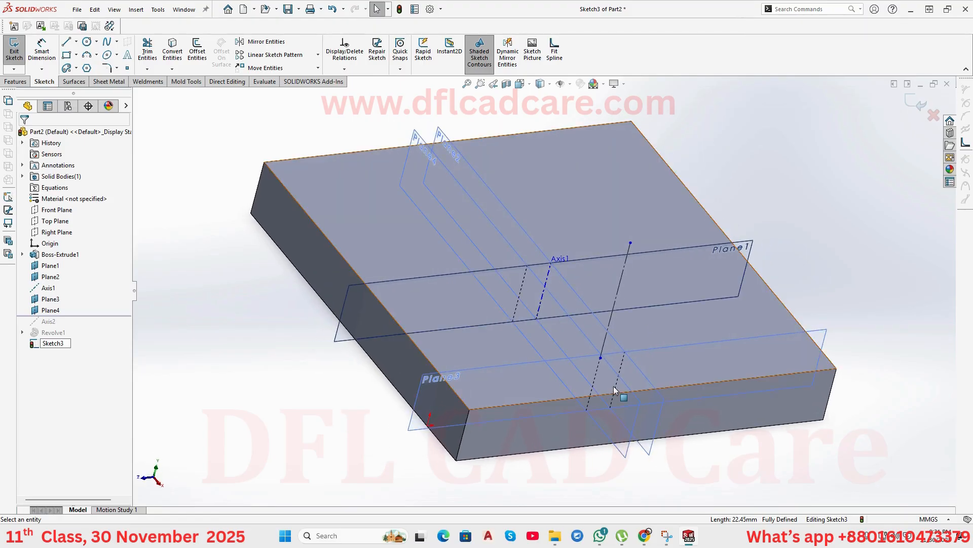
middle_click_drag(605, 371, 565, 337)
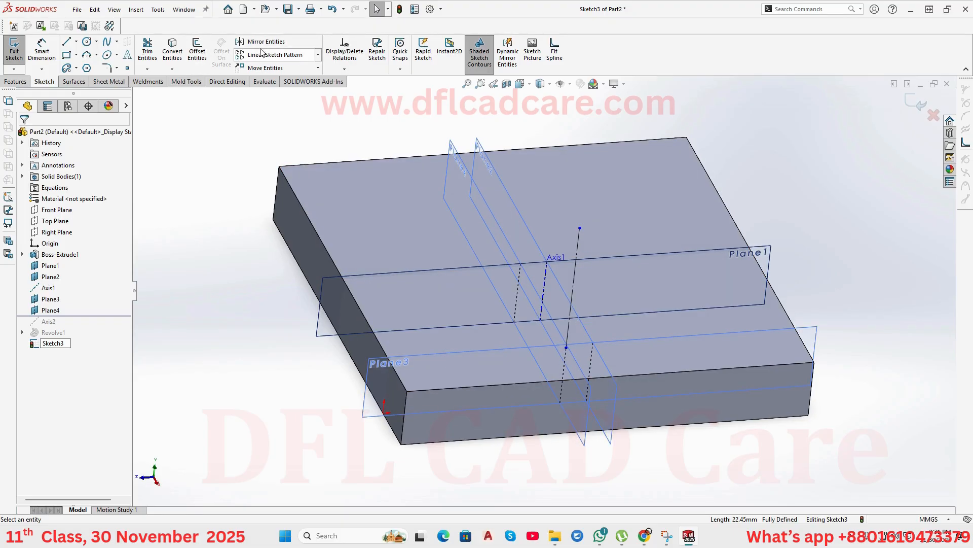
left_click(66, 42)
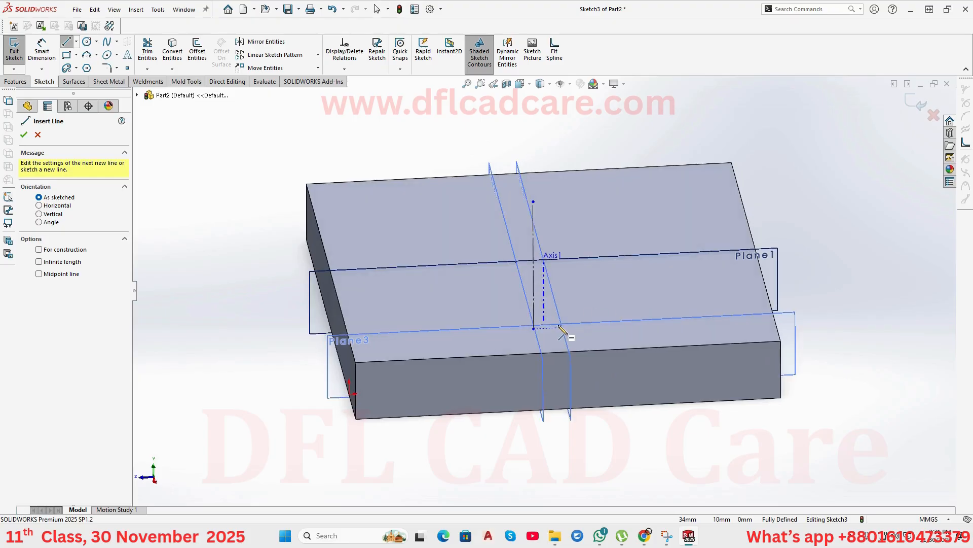
left_click(559, 327)
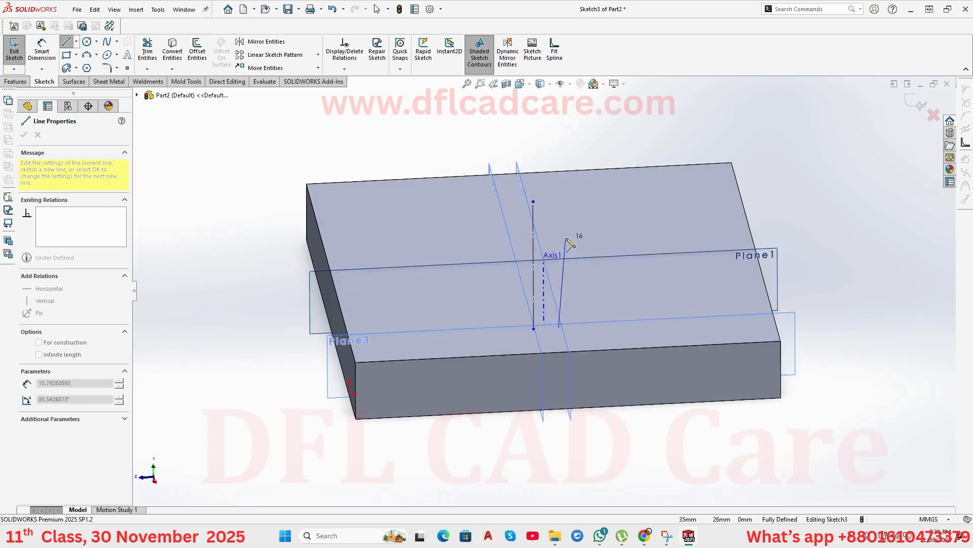
left_click(560, 234)
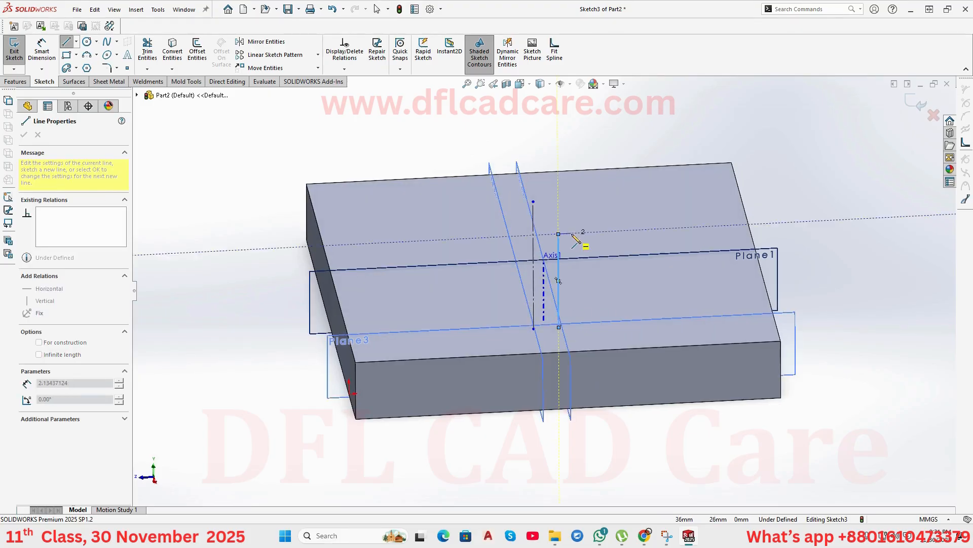
left_click(571, 233)
left_click(571, 194)
left_click(590, 193)
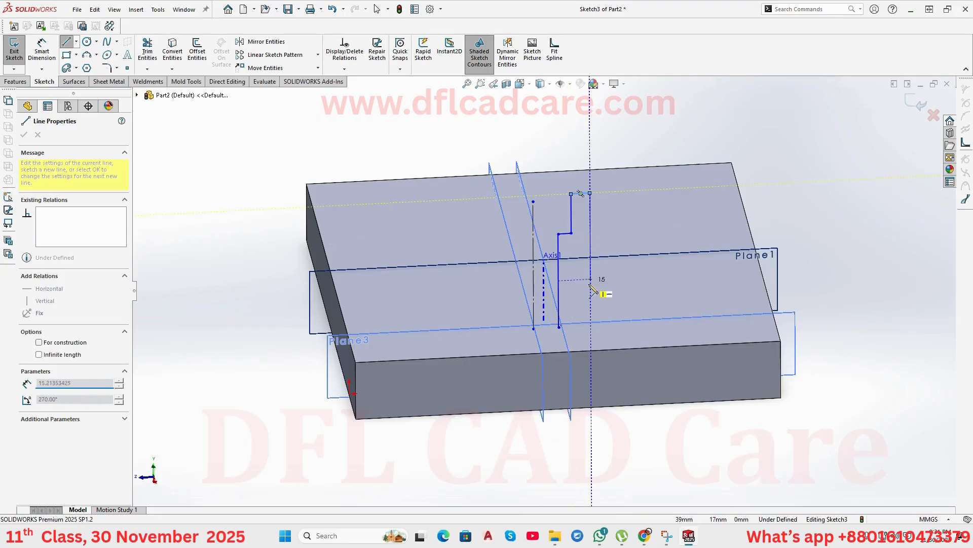
left_click(599, 324)
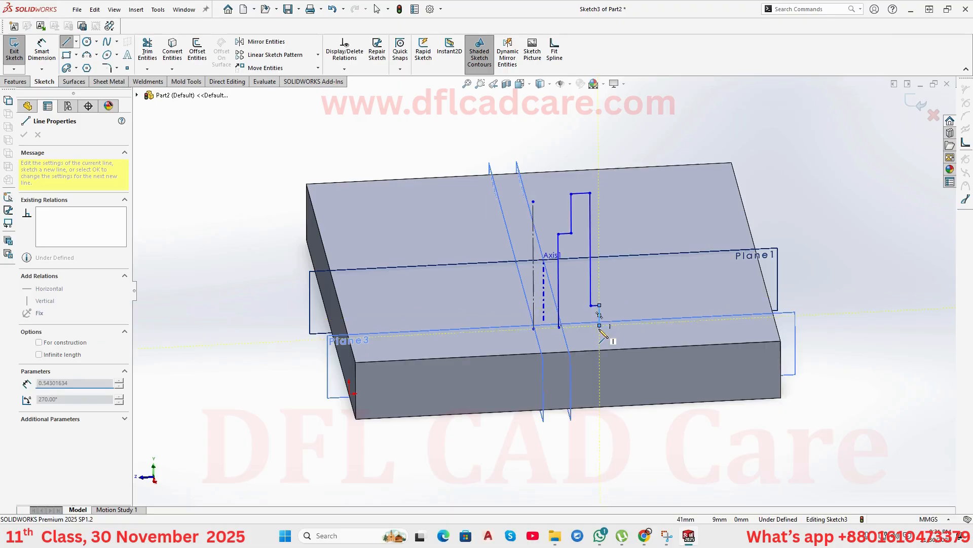
left_click(560, 327)
right_click(566, 330)
left_click(583, 331)
left_click(584, 327)
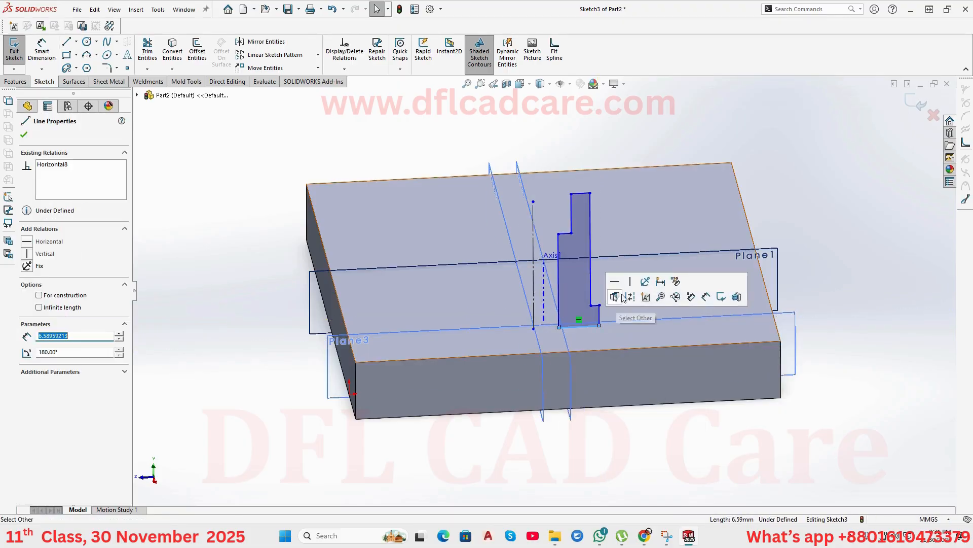
left_click(711, 430)
Revolve the stepped profile 360 degrees about the sketched construction line as a boss merged with the plate.
mouse_move(622, 336)
middle_mouse_down()
mouse_move(613, 320)
mouse_move(625, 303)
middle_mouse_up()
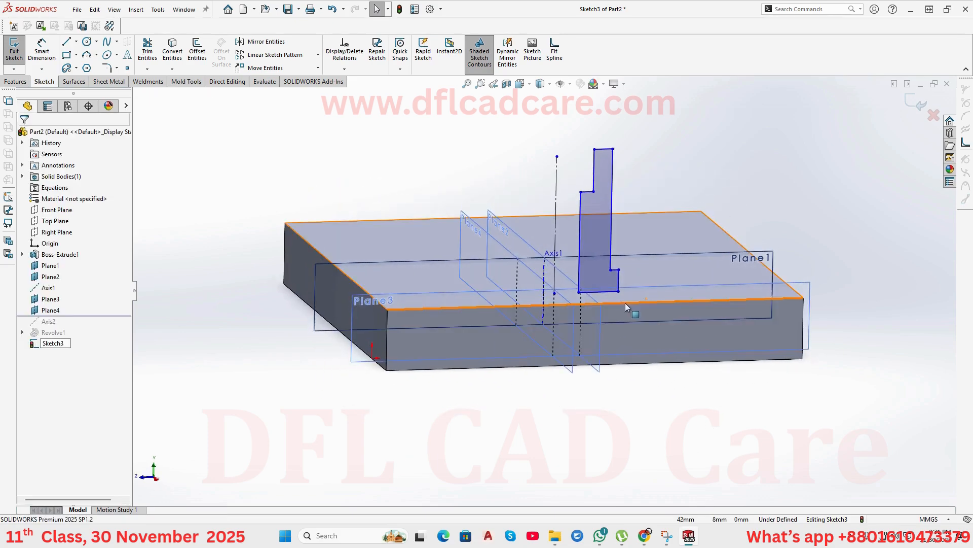
left_click(16, 81)
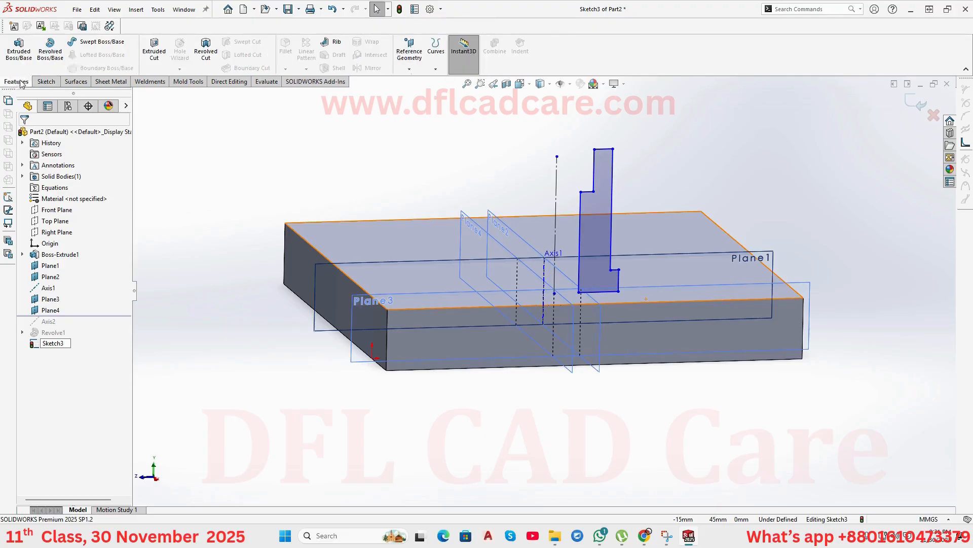
left_click(53, 51)
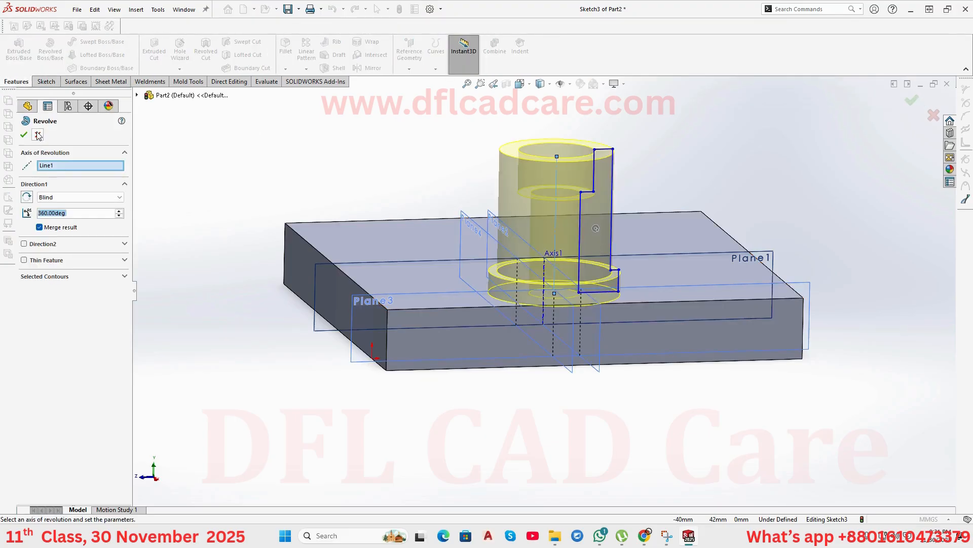
left_click(23, 135)
Examine the new hollow revolved boss and its position on the plate from several angles and distances.
middle_click_drag(222, 211, 246, 284)
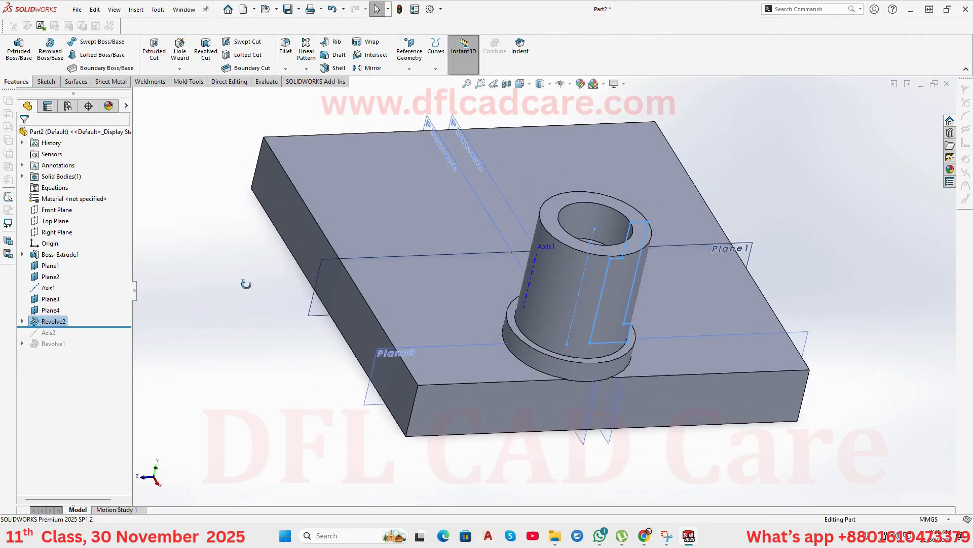
scroll(548, 285, "up", 2)
middle_click_drag(610, 335, 581, 278)
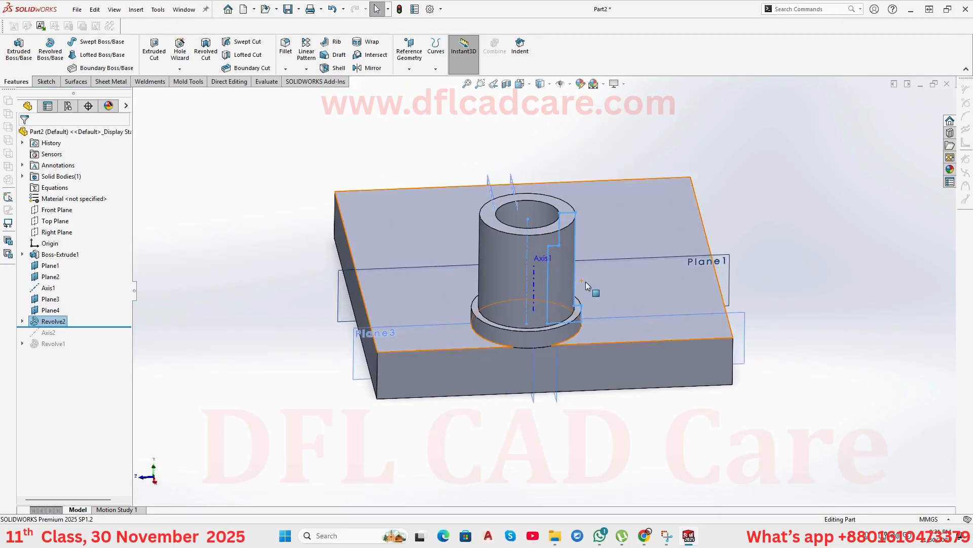
scroll(585, 285, "down", 2)
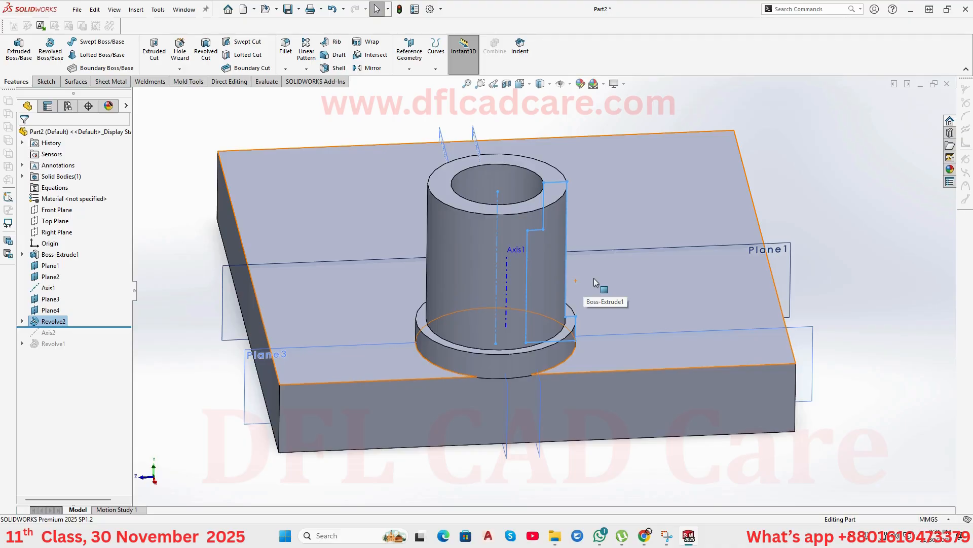
scroll(592, 279, "up", 1)
middle_click_drag(591, 280, 533, 258)
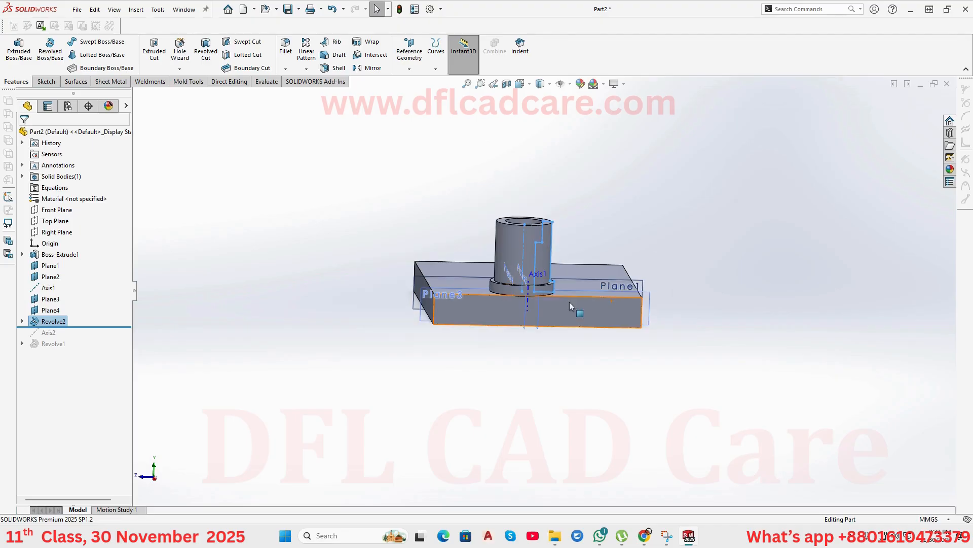
middle_click_drag(504, 317, 500, 384)
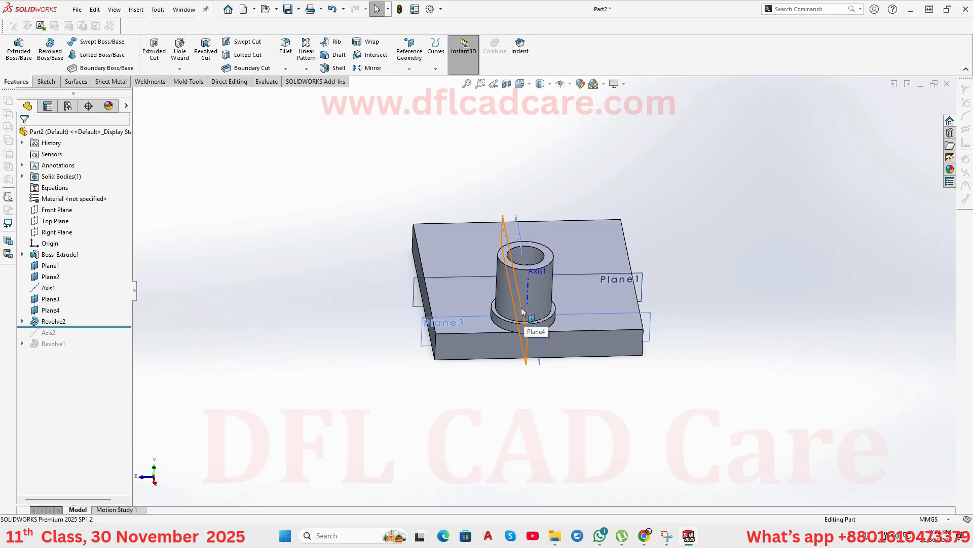
middle_click_drag(522, 308, 522, 288)
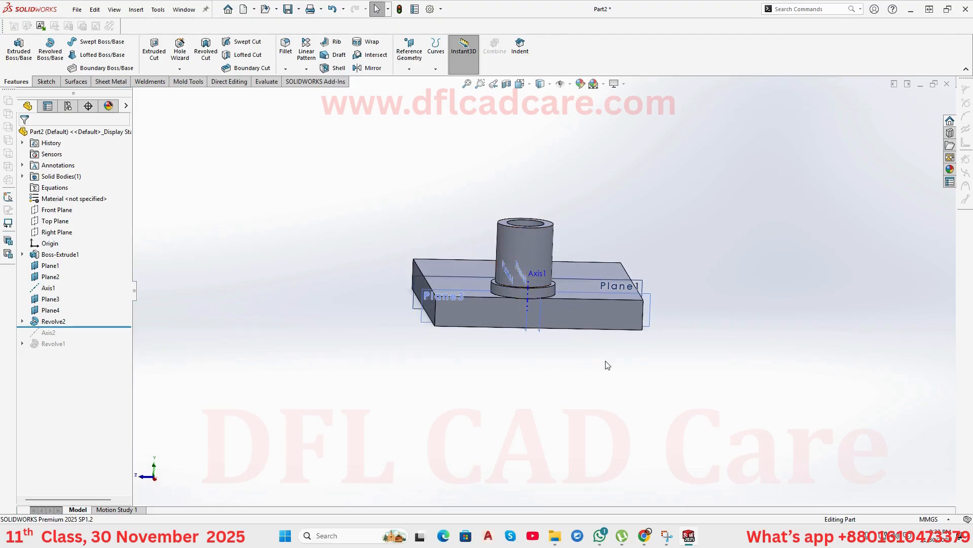
scroll(533, 307, "up", 4)
scroll(760, 287, "down", 3)
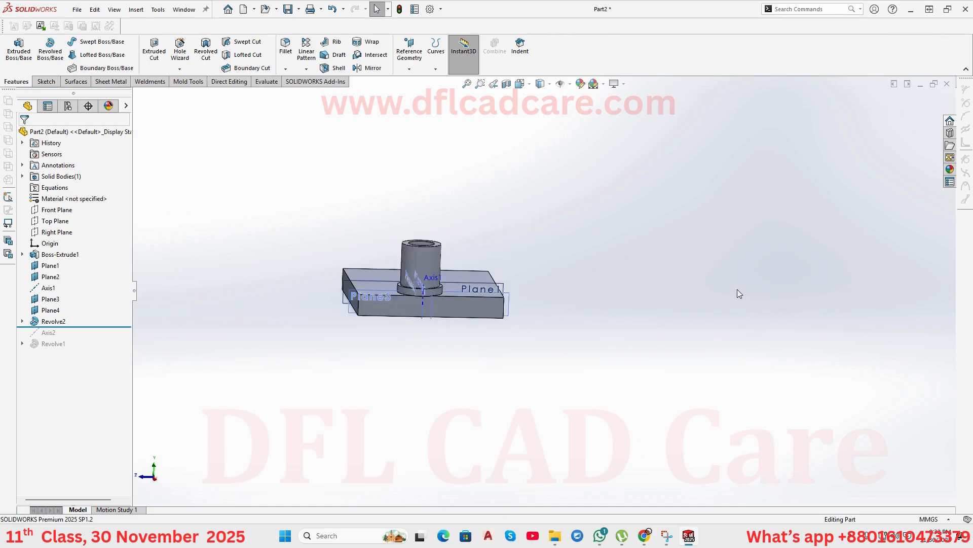
Start a new sketch on Plane2.
middle_click_drag(472, 249, 400, 403)
scroll(486, 209, "down", 3)
middle_click_drag(485, 209, 405, 290)
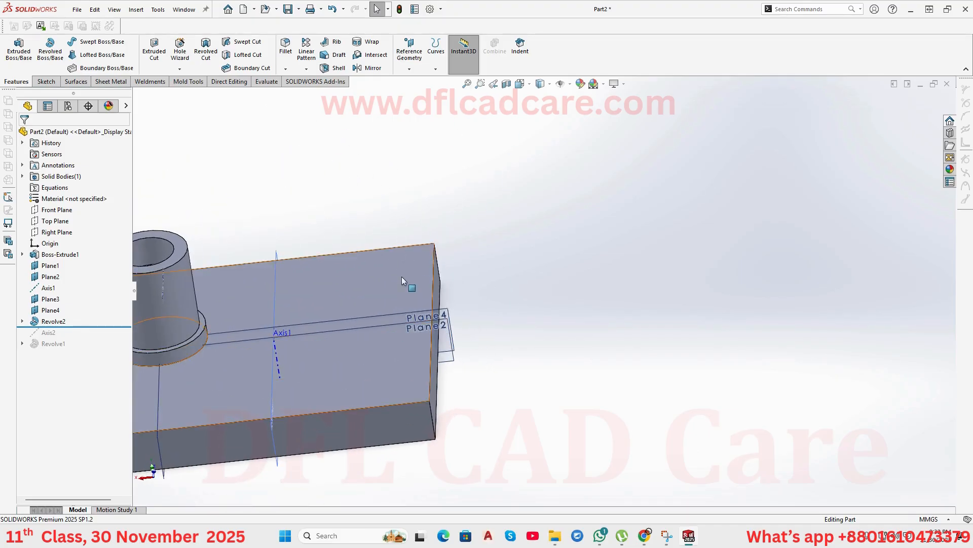
left_click(399, 324)
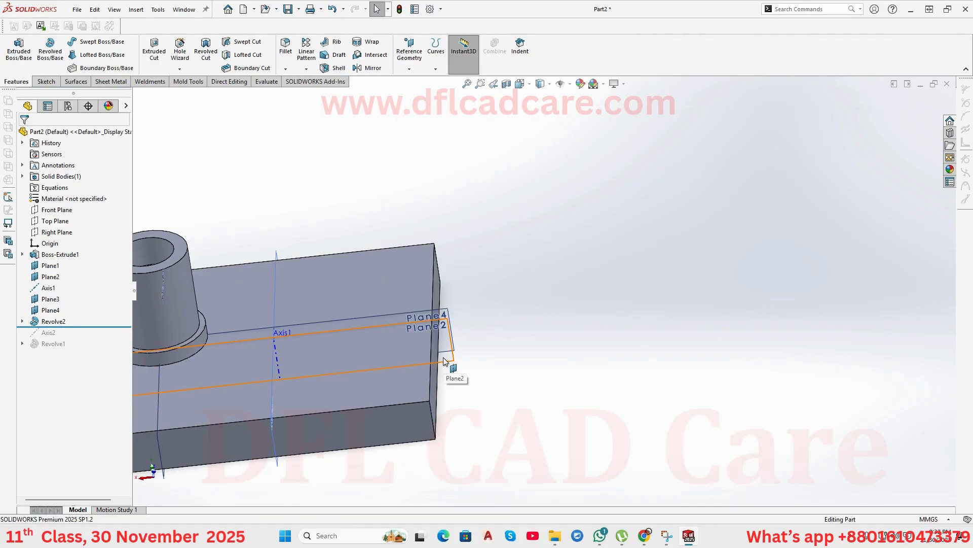
left_click(491, 327)
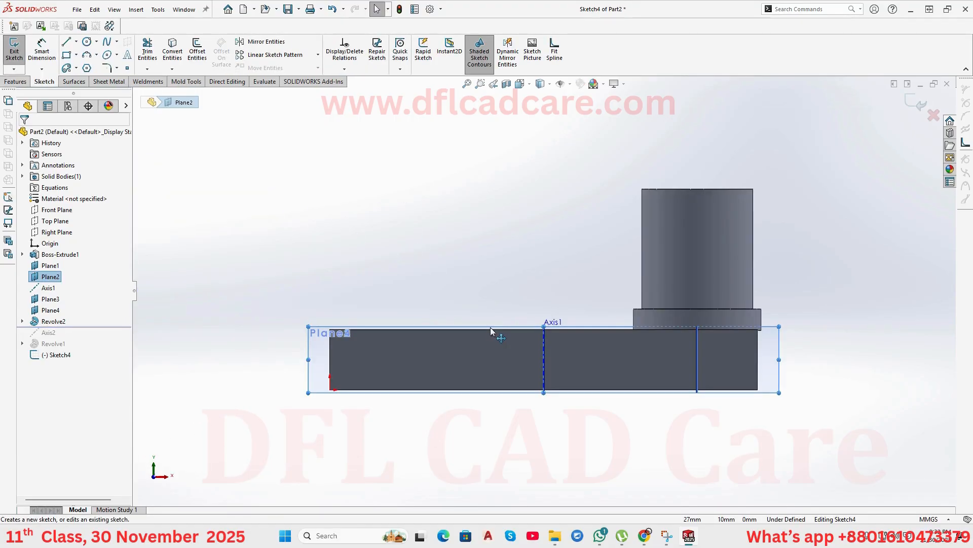
Draw a short vertical centerline up from the plate's top edge, near the end opposite the revolved boss.
left_click(76, 44)
left_click(86, 66)
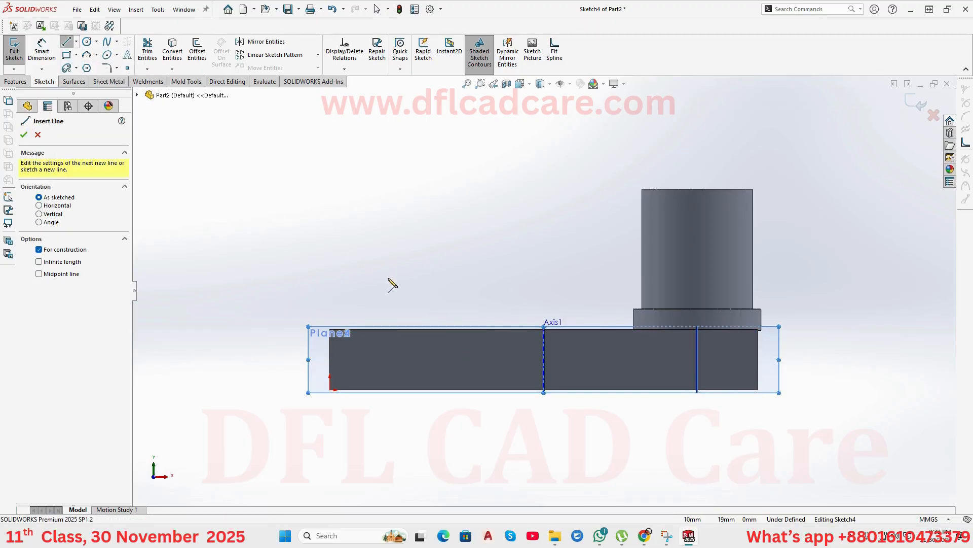
left_click(404, 329)
left_click(403, 271)
right_click(412, 251)
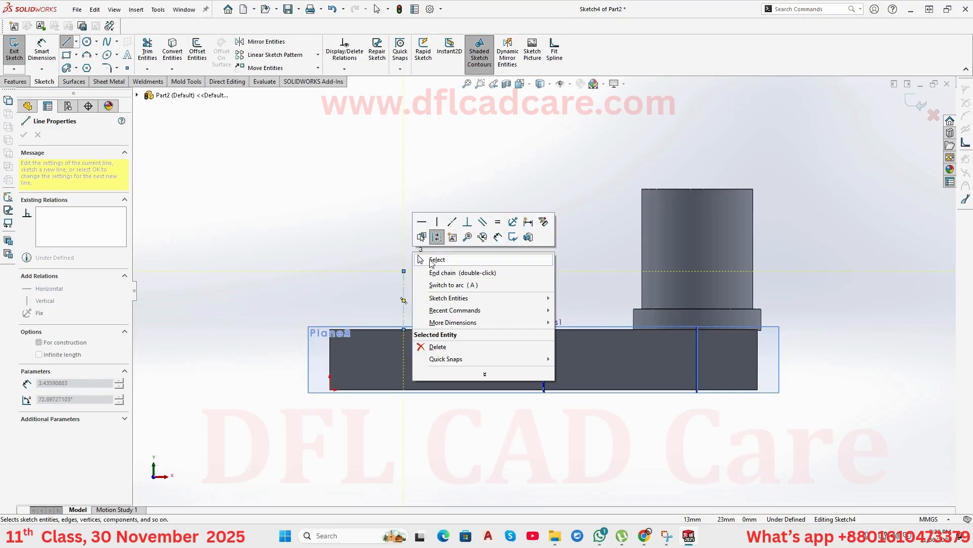
left_click(430, 260)
left_click(373, 208)
Draw a corner rectangle about 8 mm wide and 38 mm tall standing on the plate's top edge, beside the centerline.
left_click(66, 55)
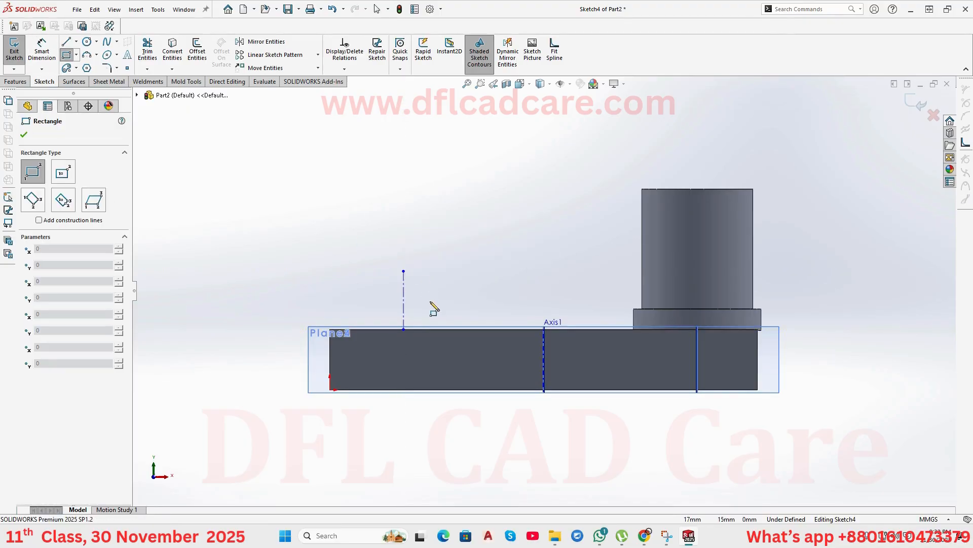
left_click(425, 330)
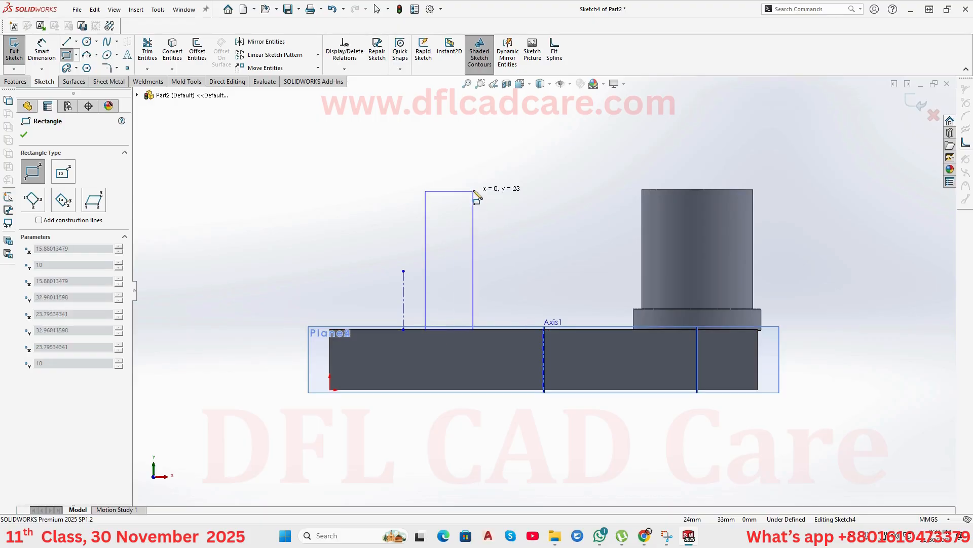
left_click(474, 106)
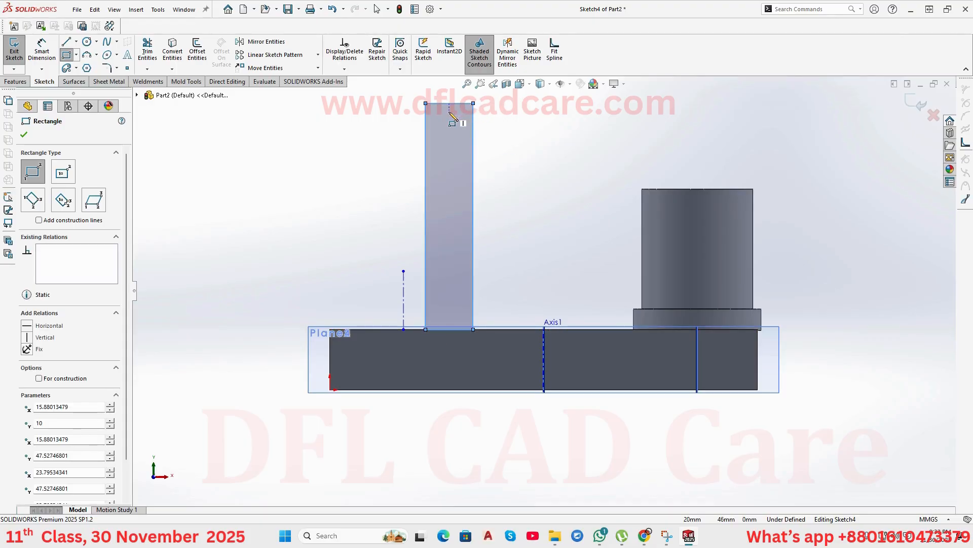
Draw a second rectangle about 4 by 24 mm inside the first one's upper outer corner and trim its outer edges to leave a stepped profile.
key("z")
left_click(465, 134)
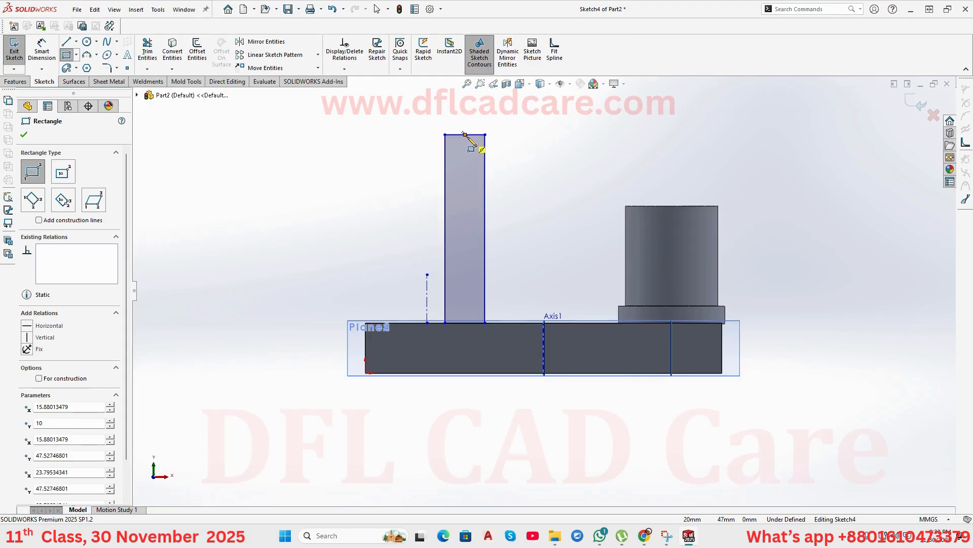
left_click(486, 256)
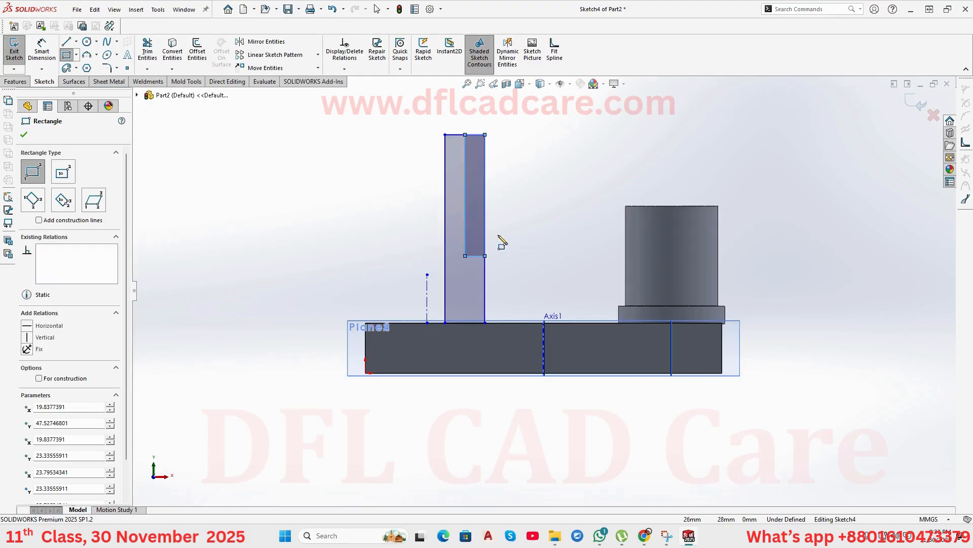
right_click(499, 235)
left_click(515, 242)
left_click(147, 51)
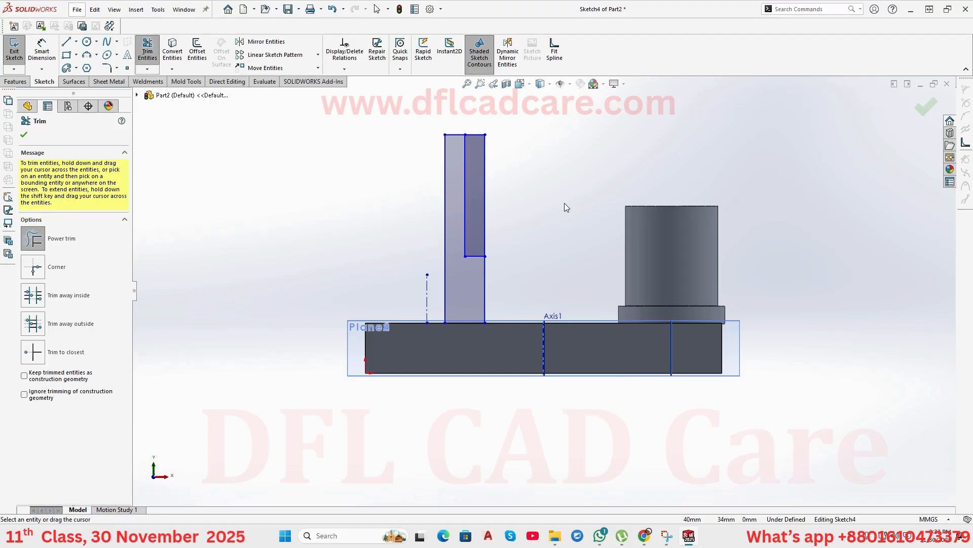
left_click_drag(491, 191, 474, 131)
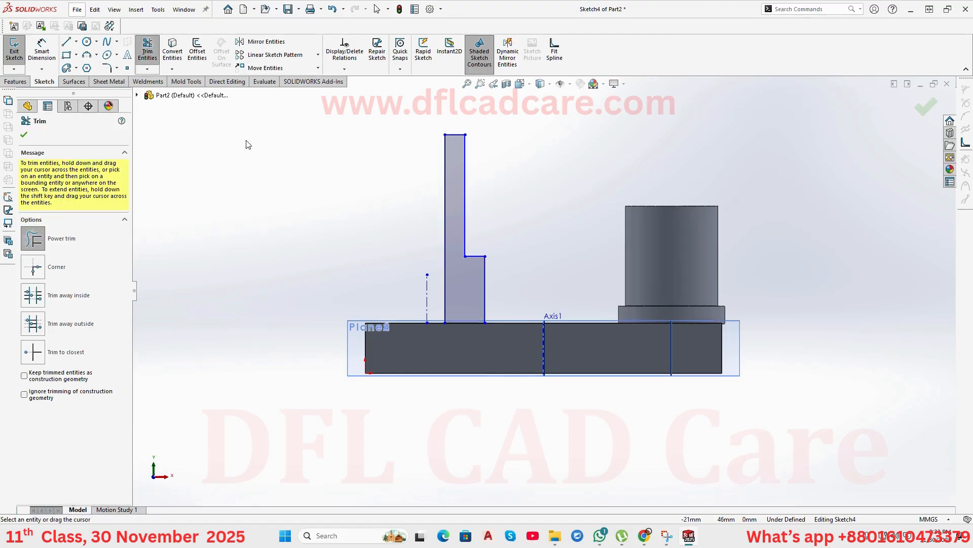
Revolve the Plane2 profile 360 degrees about its centerline as a second boss merged with the plate.
left_click(15, 81)
left_click(50, 51)
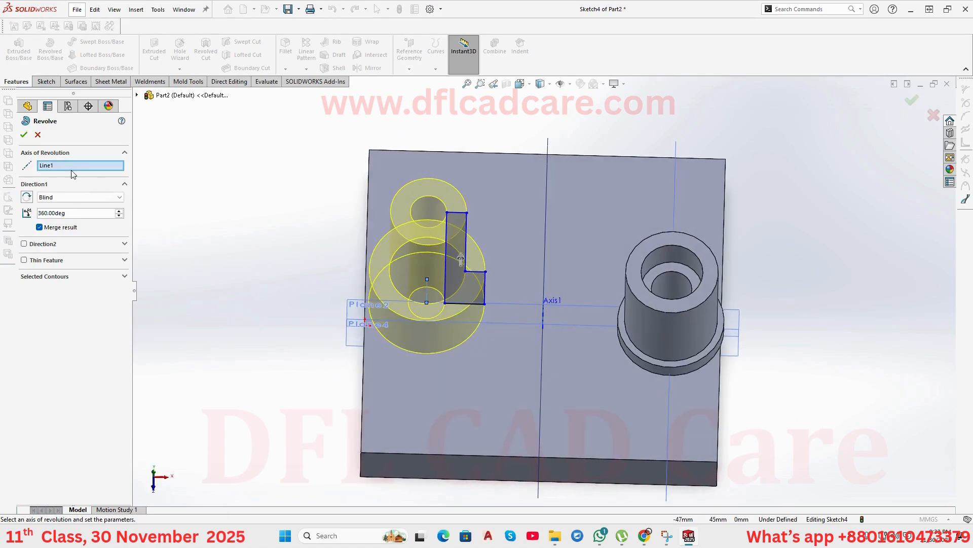
left_click(23, 135)
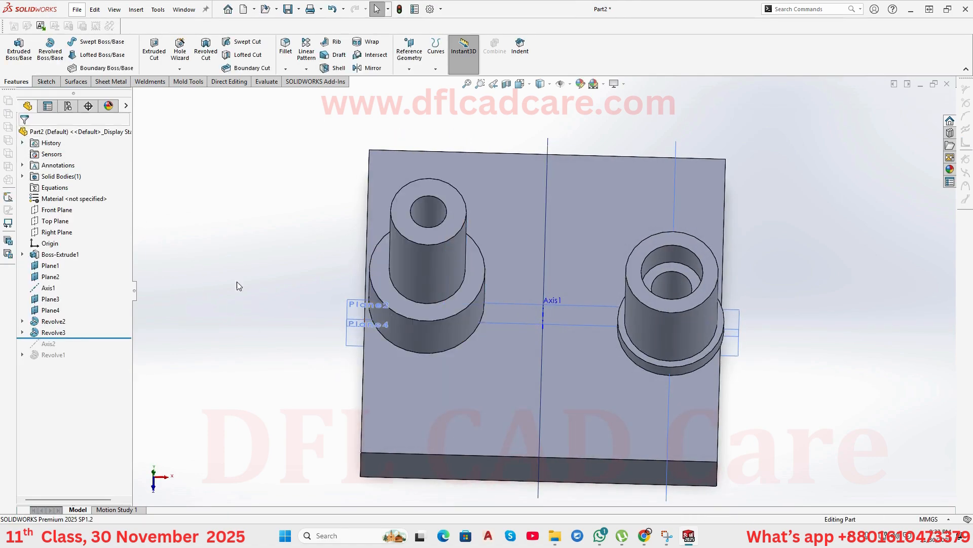
middle_click_drag(236, 282, 237, 256)
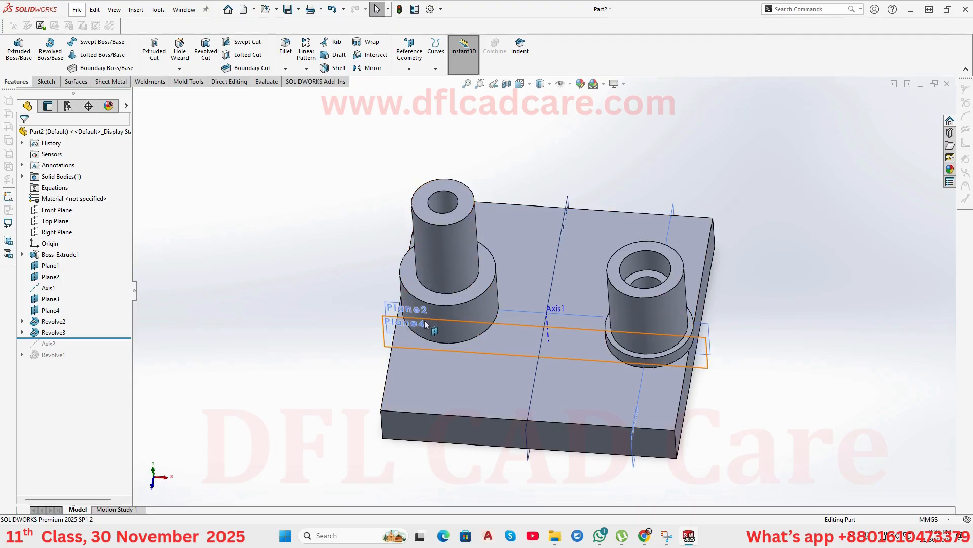
middle_click_drag(552, 361, 576, 266)
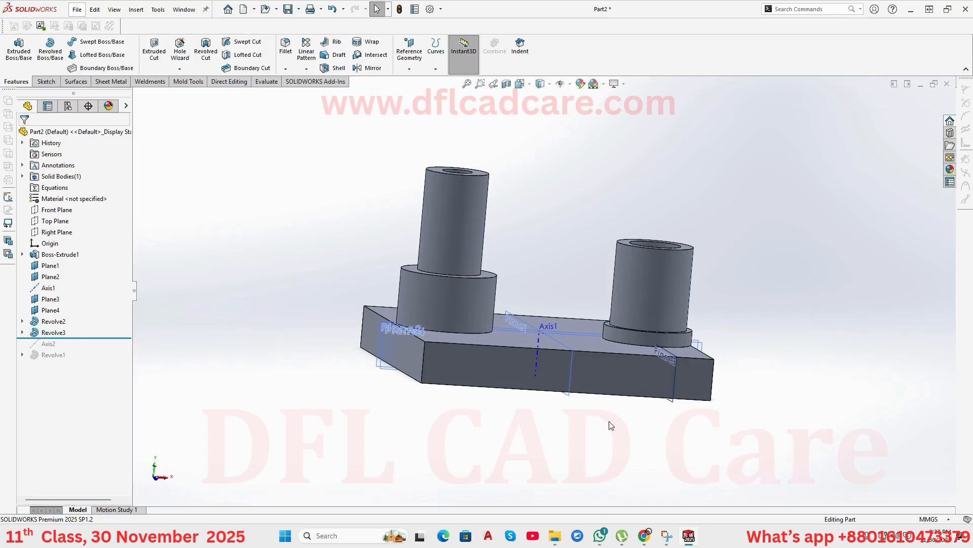
middle_click_drag(593, 425, 538, 436)
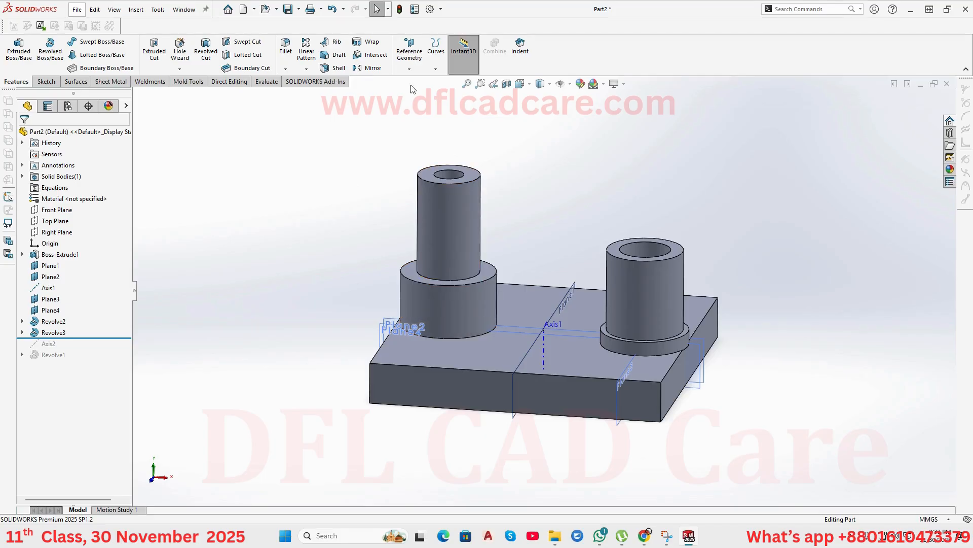
left_click(409, 53)
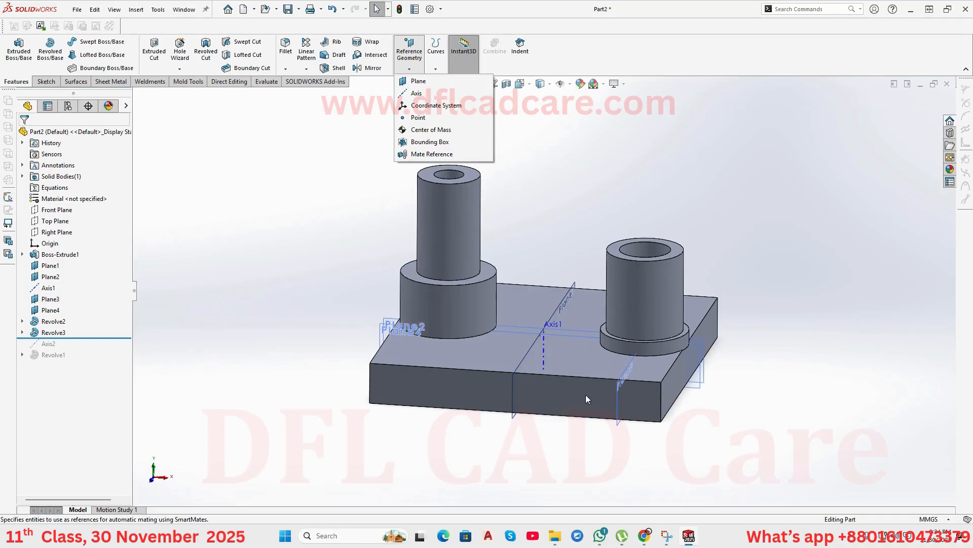
left_click(572, 175)
middle_click_drag(571, 175, 576, 260)
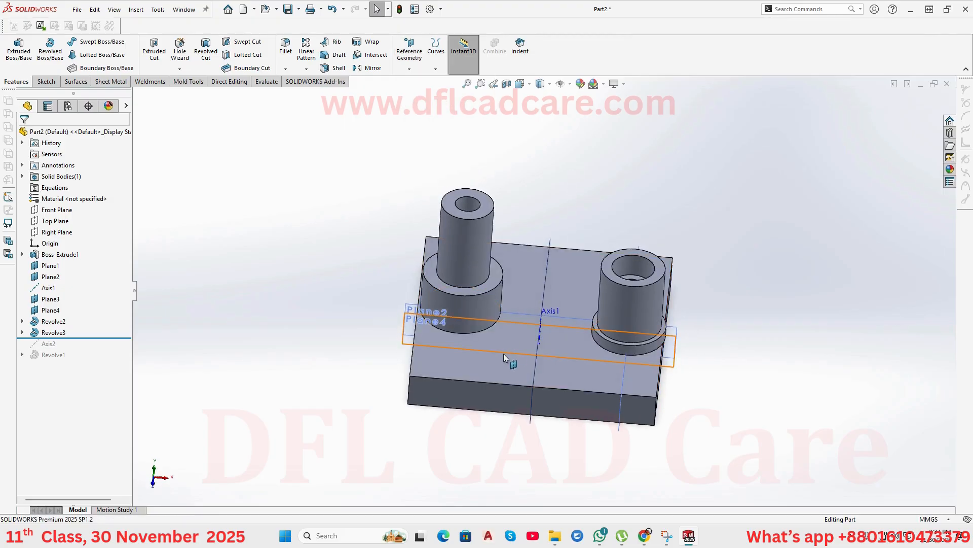
middle_click_drag(536, 311, 515, 313)
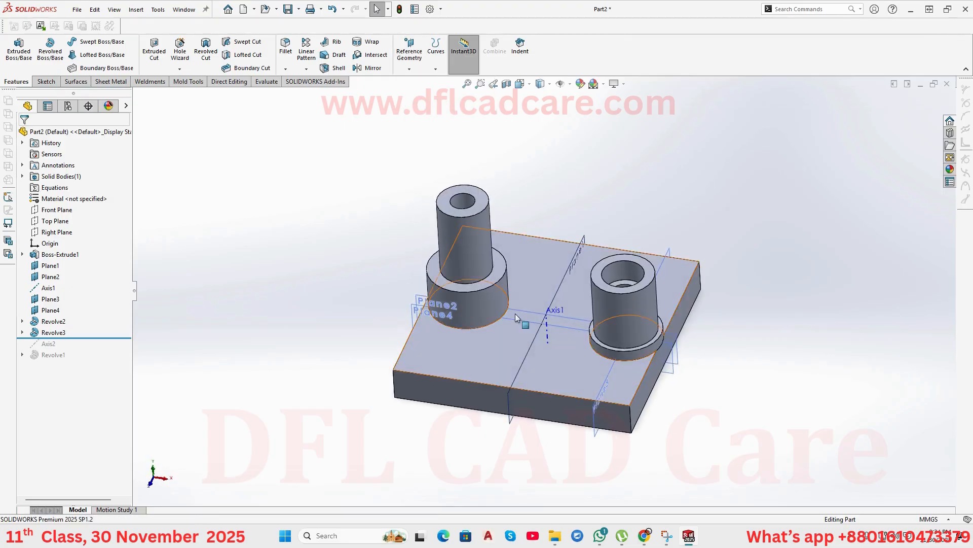
middle_click_drag(545, 358, 567, 274)
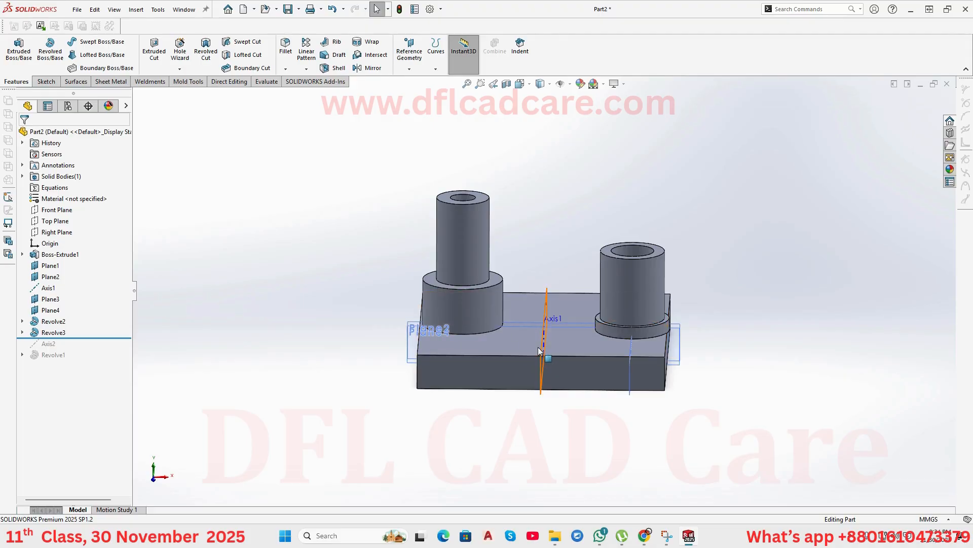
middle_click_drag(504, 339, 506, 303)
Sketch a line about 40.6 mm long on the taller boss's annular step face, from its centre to the plate's back edge.
scroll(506, 300, "down", 5)
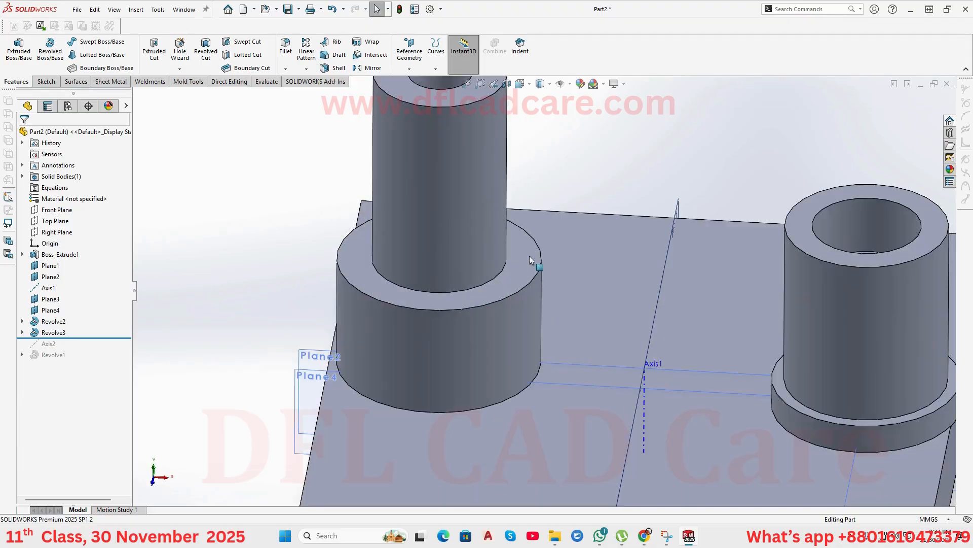
left_click(529, 255)
left_click(578, 222)
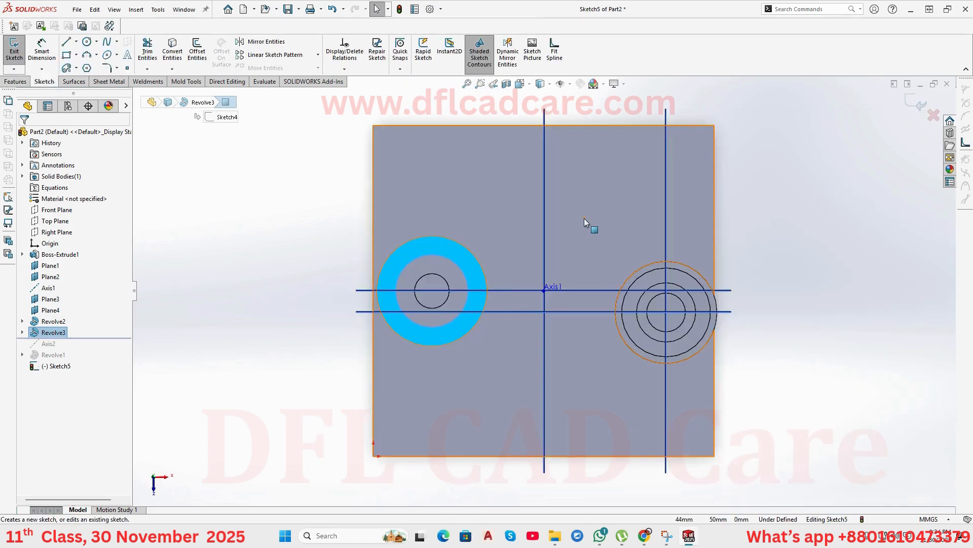
left_click(334, 274)
left_click(66, 45)
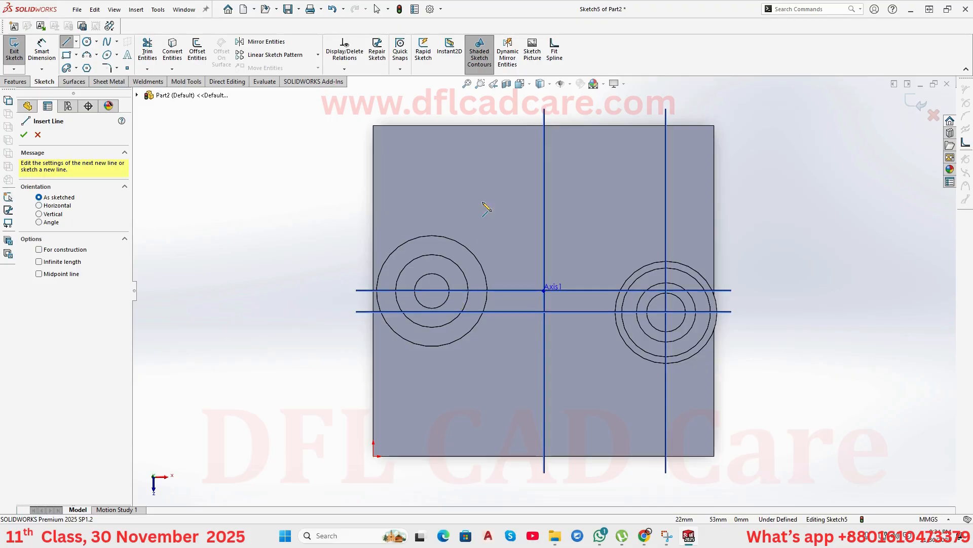
left_click(432, 290)
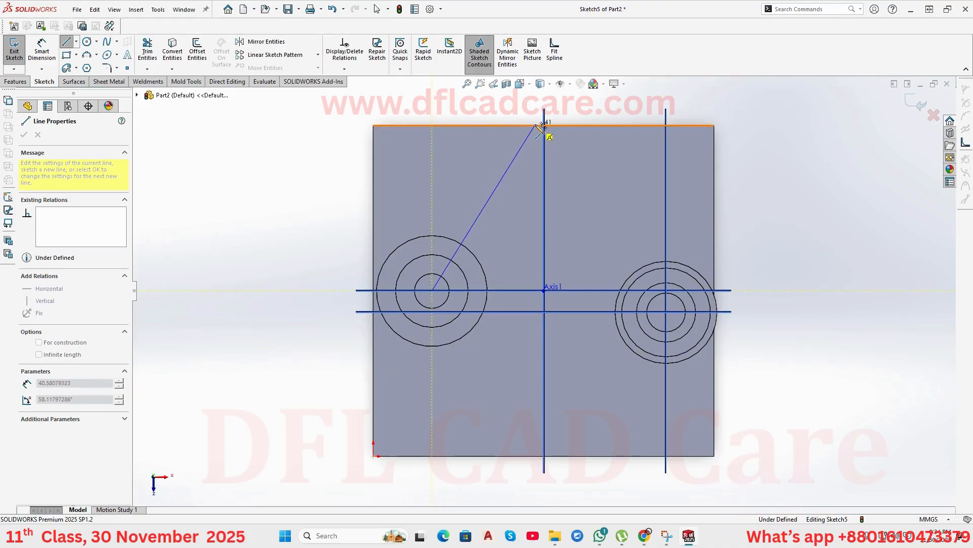
left_click(535, 126)
key("Escape")
Dimension the angle between the sketched line and the horizontal plane trace through the boss centre as 50 degrees and finish the sketch.
right_click_drag(866, 269, 868, 224)
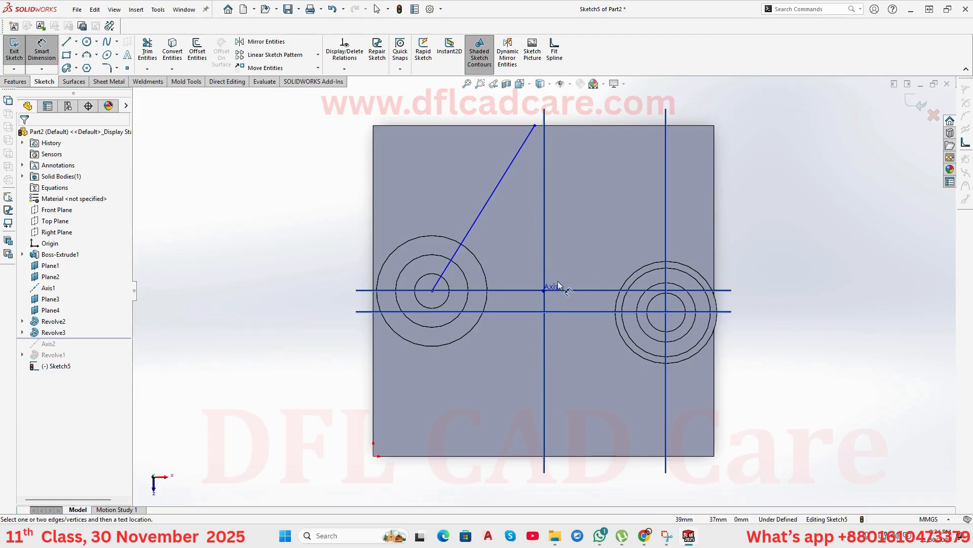
left_click(513, 290)
left_click(479, 224)
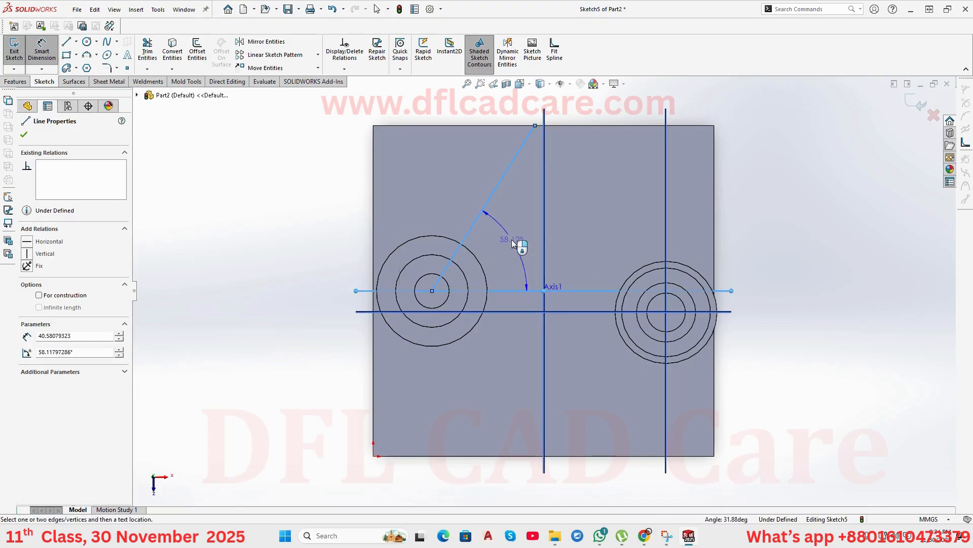
left_click(511, 252)
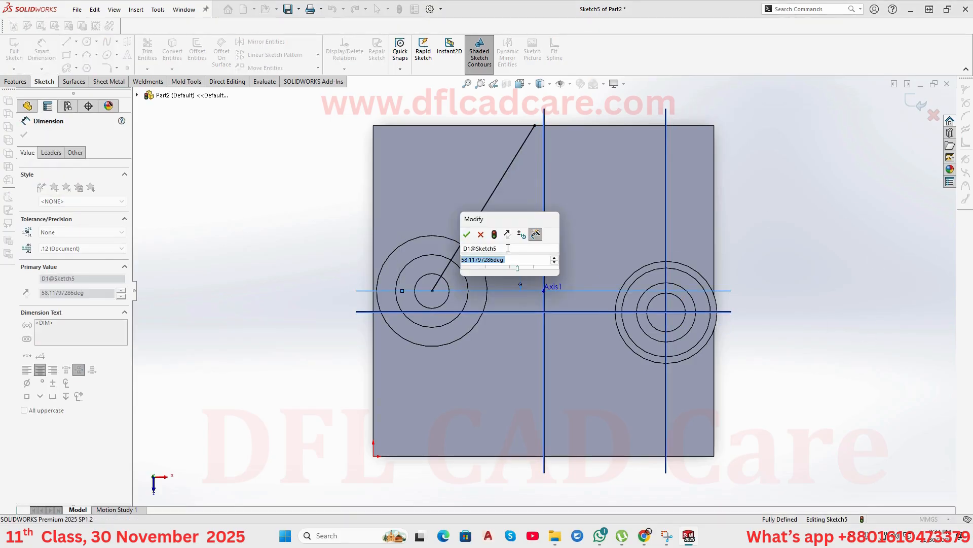
type("50")
key("Return")
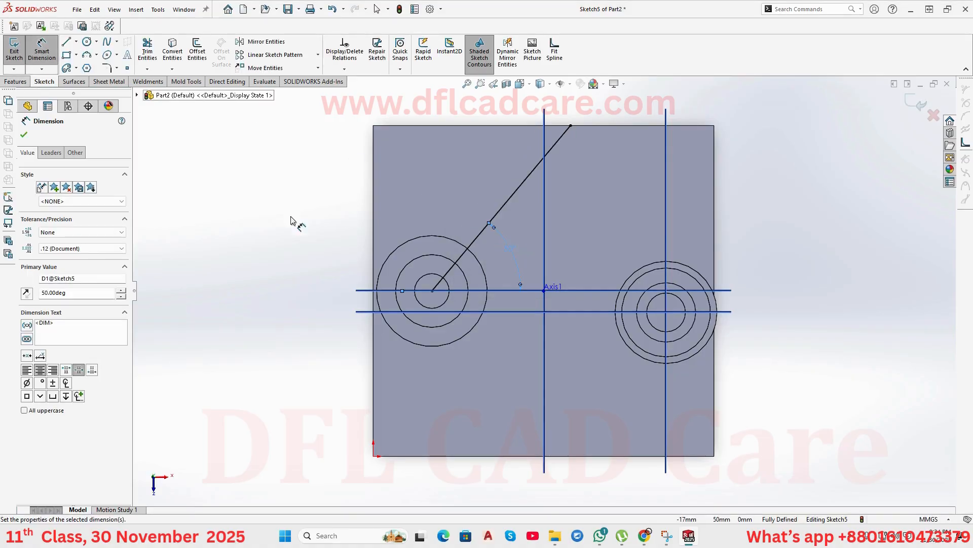
middle_click_drag(293, 220, 341, 157)
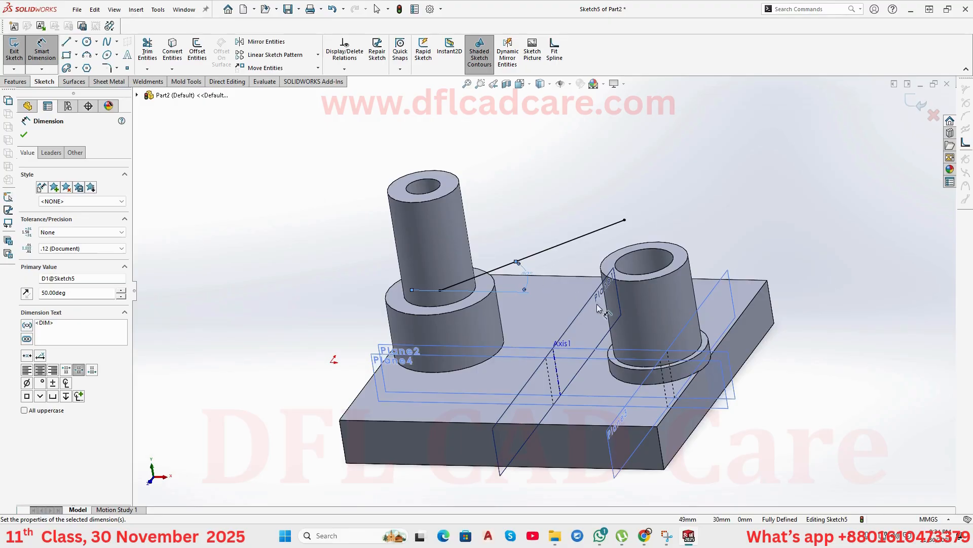
left_click(916, 107)
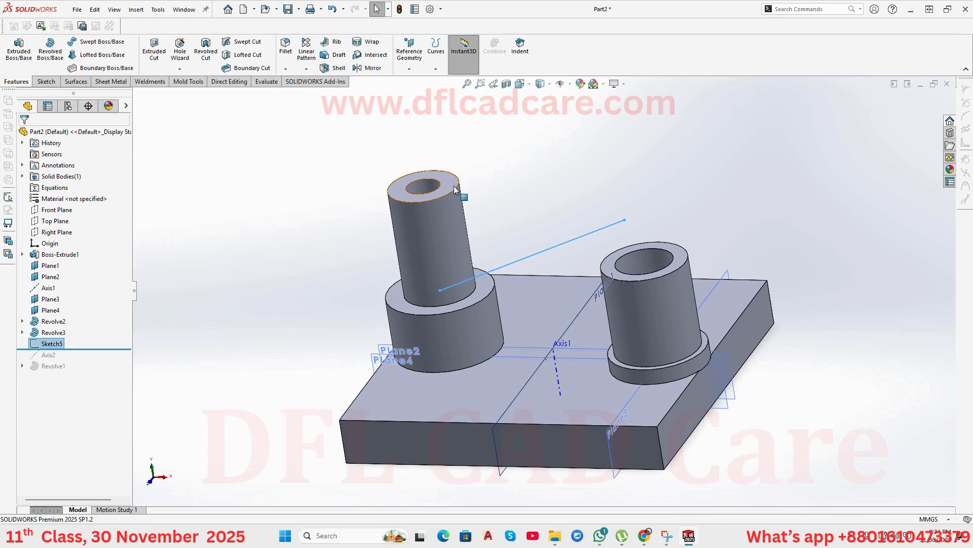
Create a reference plane offset 30 mm above the taller boss's annular step face.
left_click(488, 288)
left_click(410, 68)
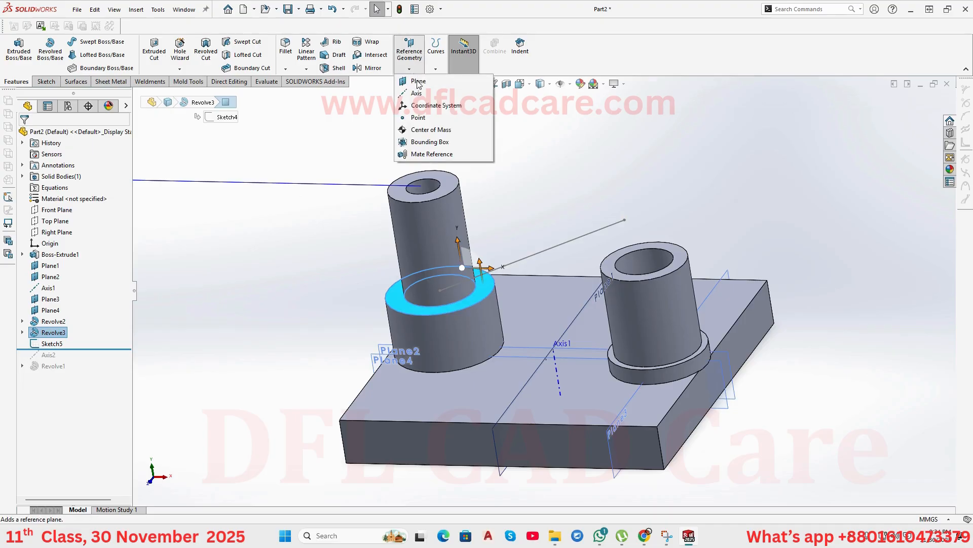
left_click(414, 77)
middle_click_drag(459, 193, 487, 144)
left_click(24, 137)
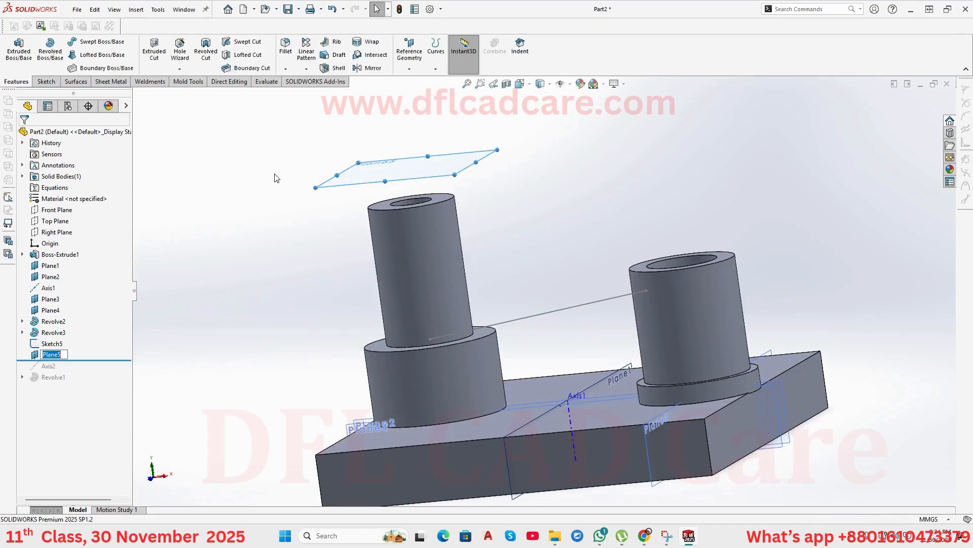
Start a sketch on Plane5, convert the angled line from the sketch below into it, and finish the sketch.
left_click(450, 176)
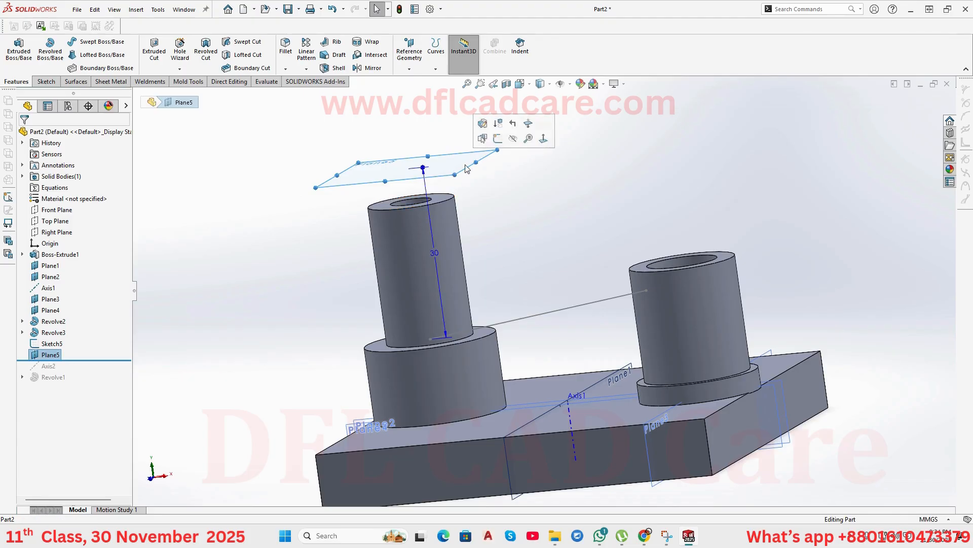
left_click(497, 143)
left_click(502, 206)
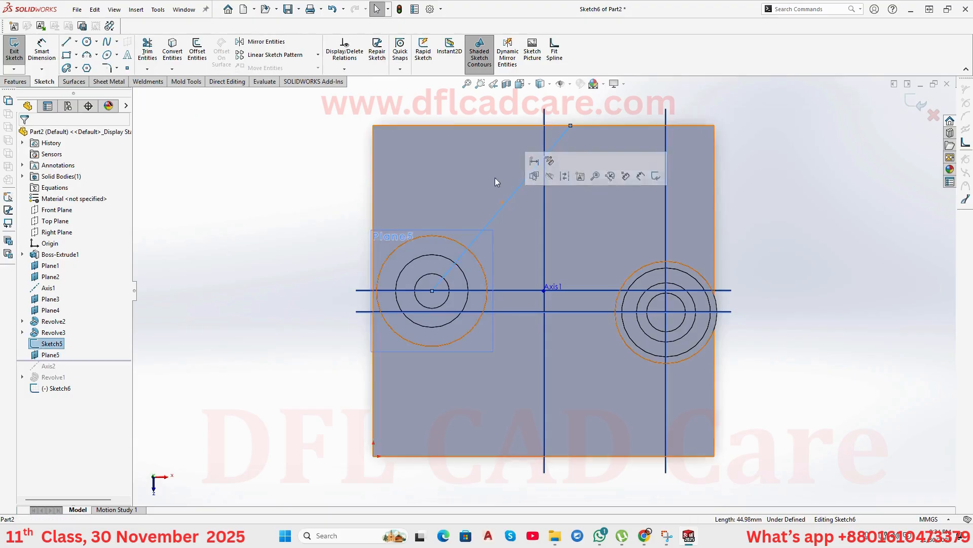
left_click(168, 51)
mouse_move(238, 187)
middle_mouse_down()
mouse_move(220, 44)
mouse_move(197, 45)
middle_mouse_up()
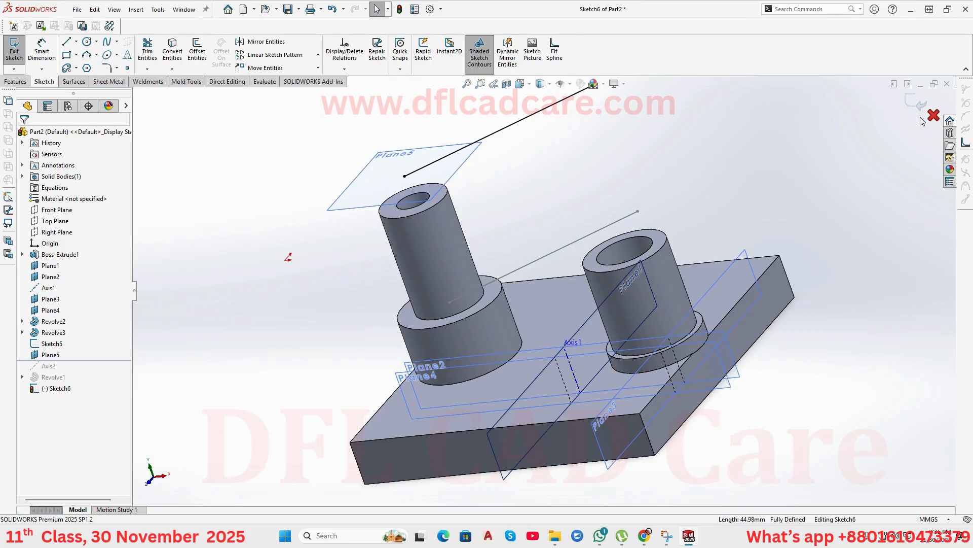
left_click(915, 101)
Create a reference plane coincident with both parallel angled sketch lines, the lower one first and the upper one second.
middle_click_drag(743, 205, 759, 253)
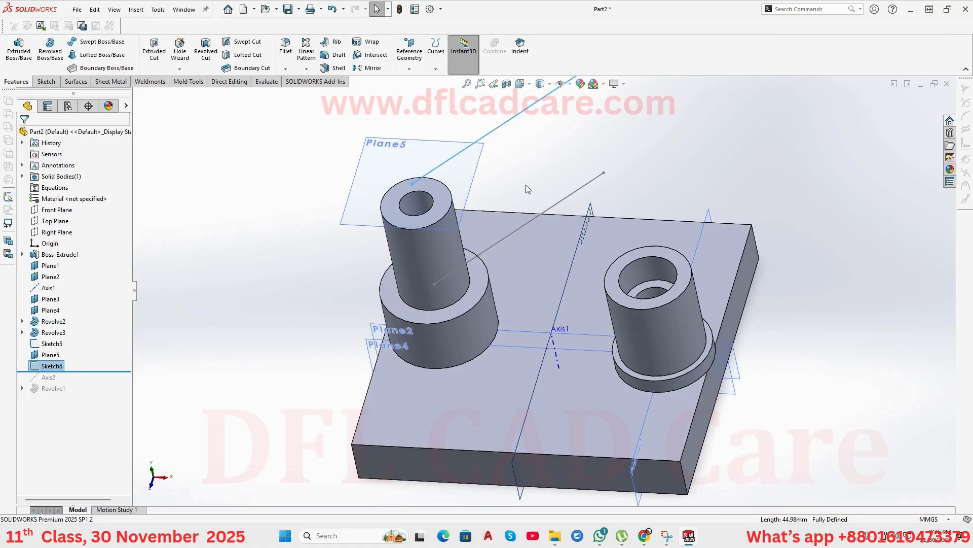
left_click(410, 70)
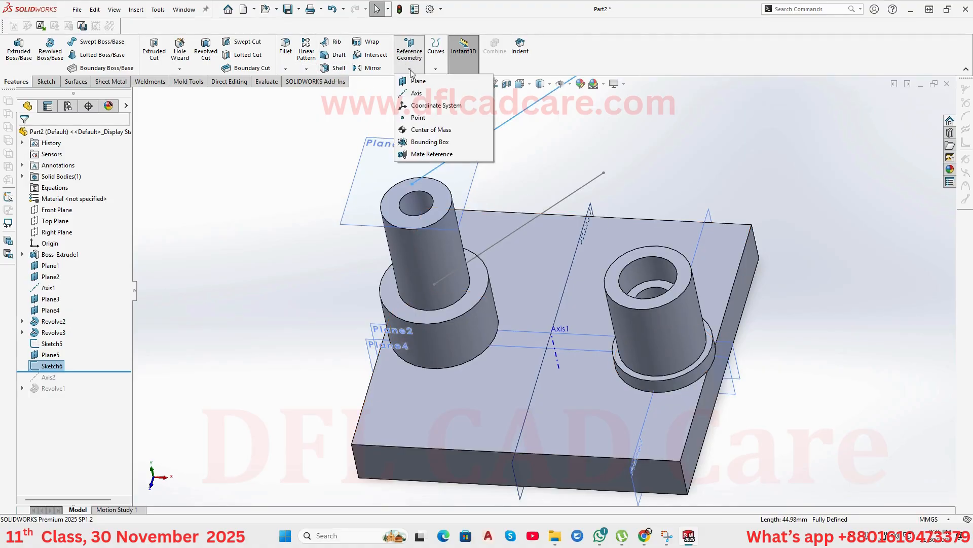
left_click(418, 81)
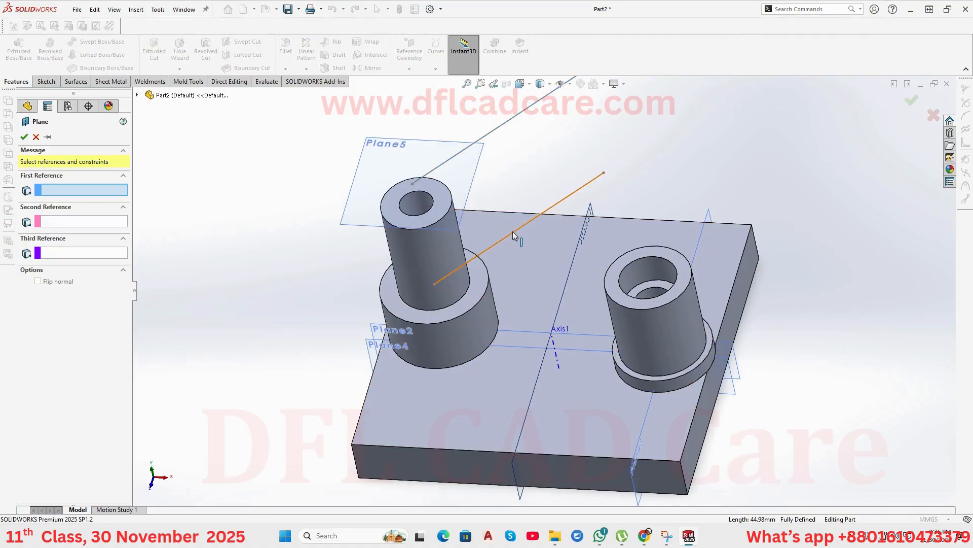
left_click(513, 231)
left_click(497, 128)
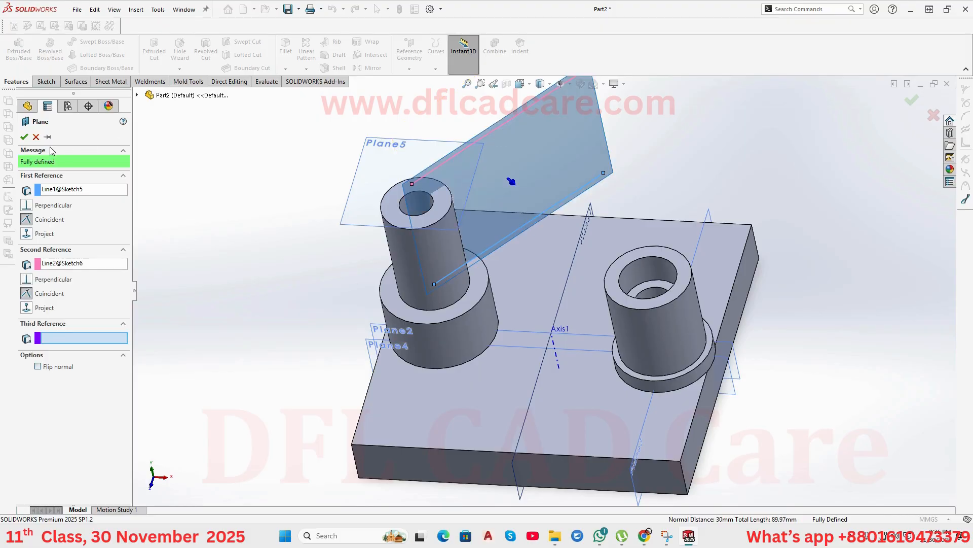
left_click(24, 137)
middle_click_drag(446, 239, 409, 327)
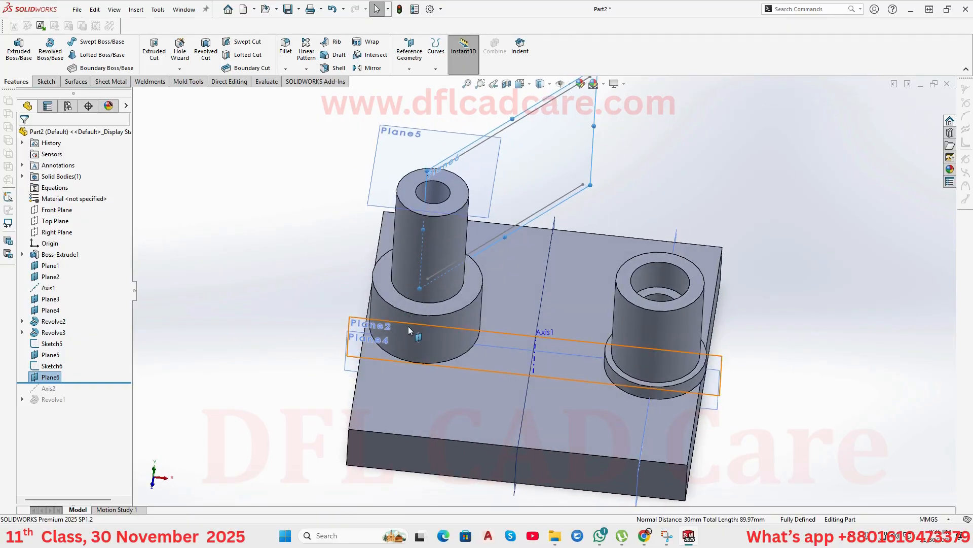
left_click(55, 221)
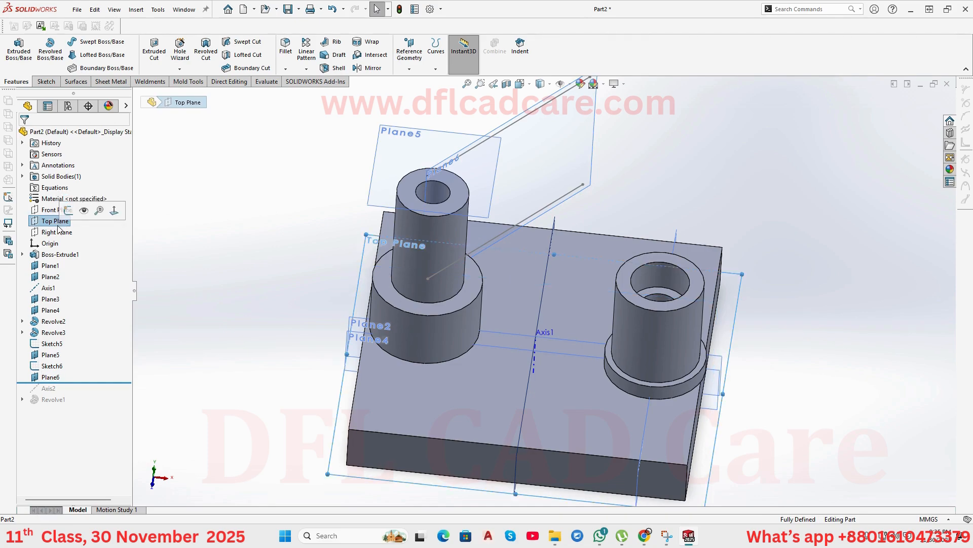
left_click(59, 232)
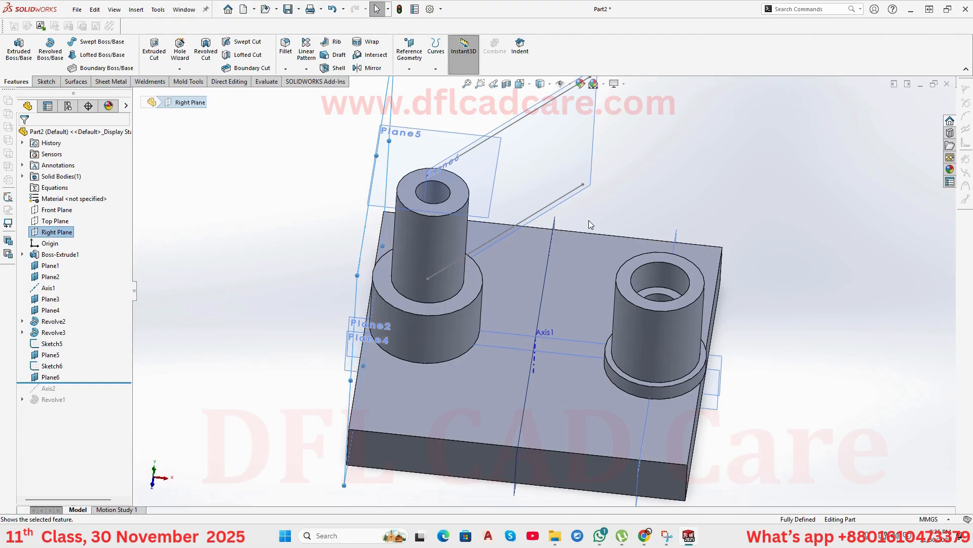
scroll(472, 200, "up", 3)
left_click(371, 236)
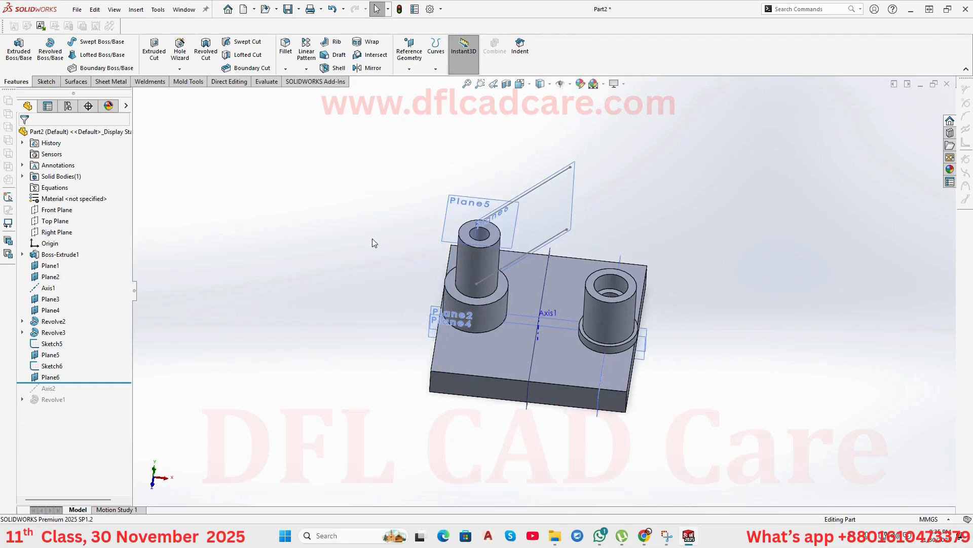
middle_click_drag(371, 236, 355, 167)
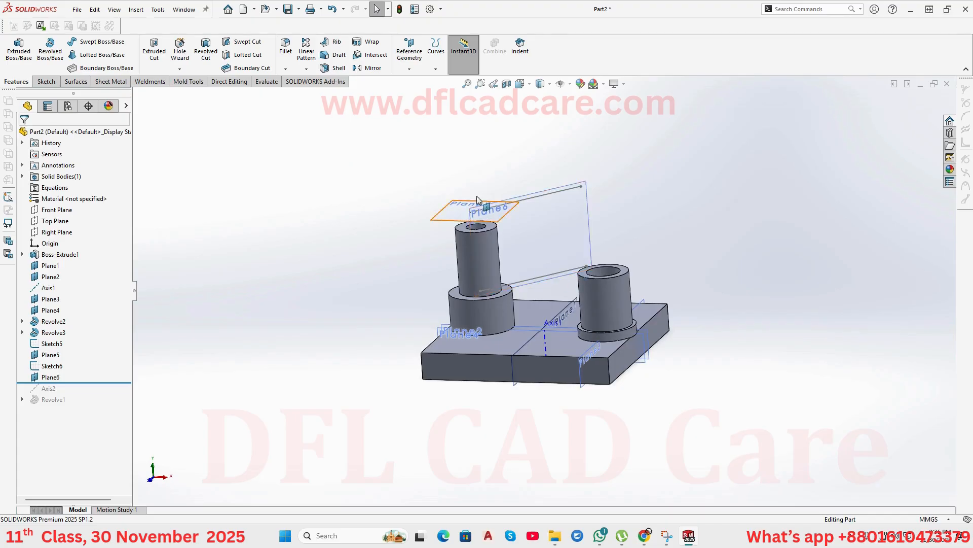
Edit Plane6, remove the upper line as its second reference, and try to accept the plane with only the lower line.
left_click(560, 236)
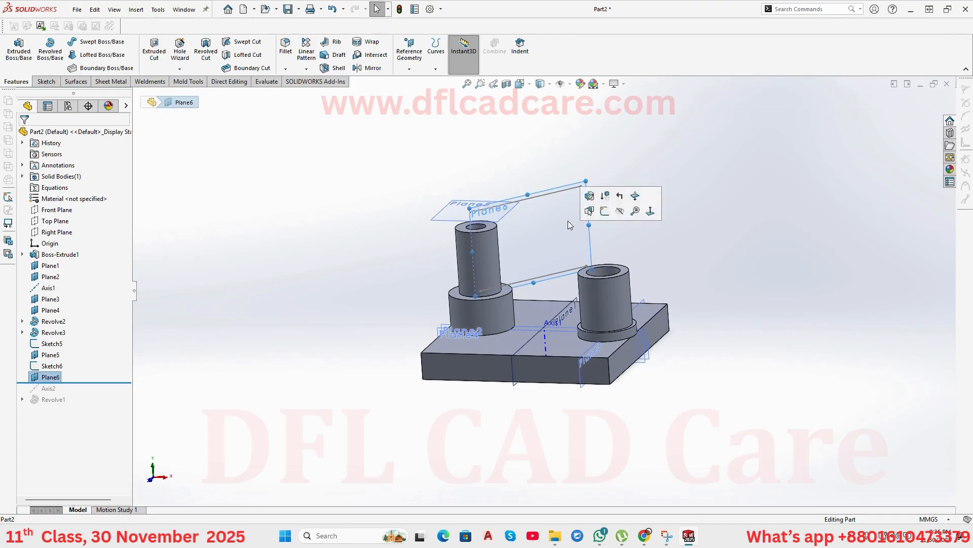
left_click(43, 377)
left_click(55, 353)
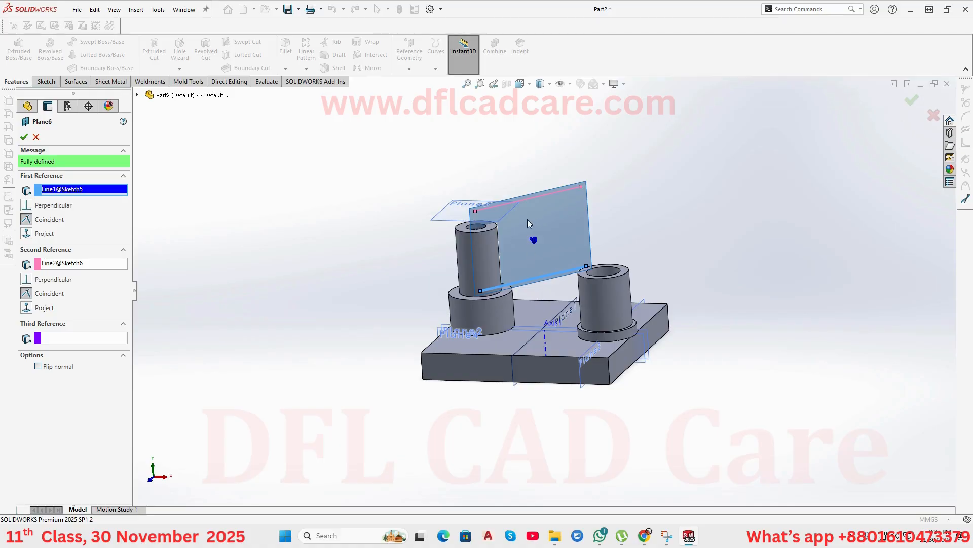
left_click(84, 263)
key("Delete")
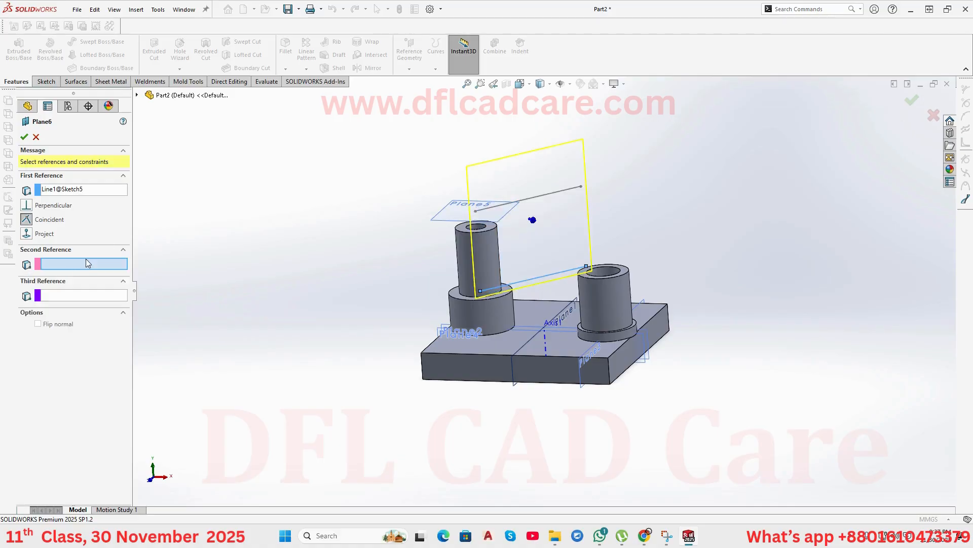
left_click(24, 138)
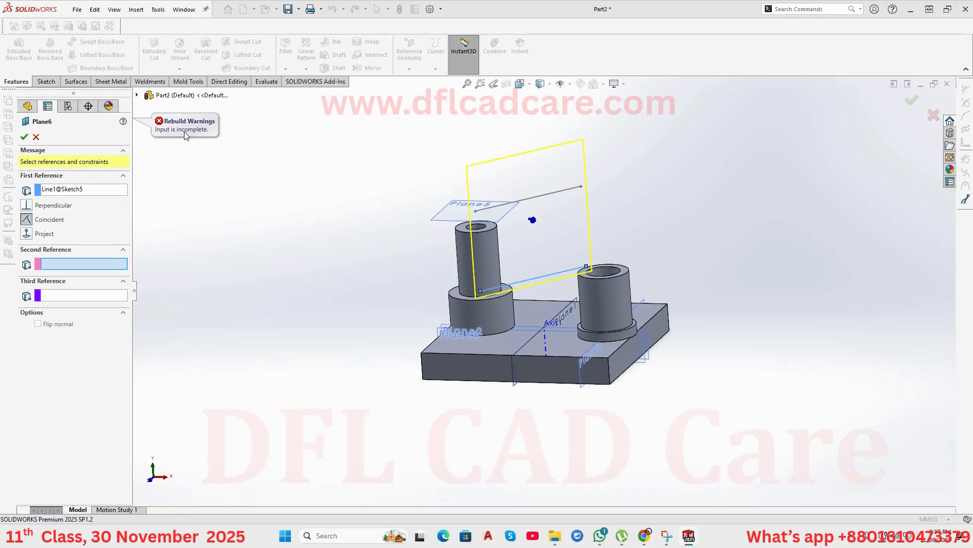
Try the upper line's left endpoint and the whole upper line as Plane6's second reference, removing each again.
left_click(475, 213)
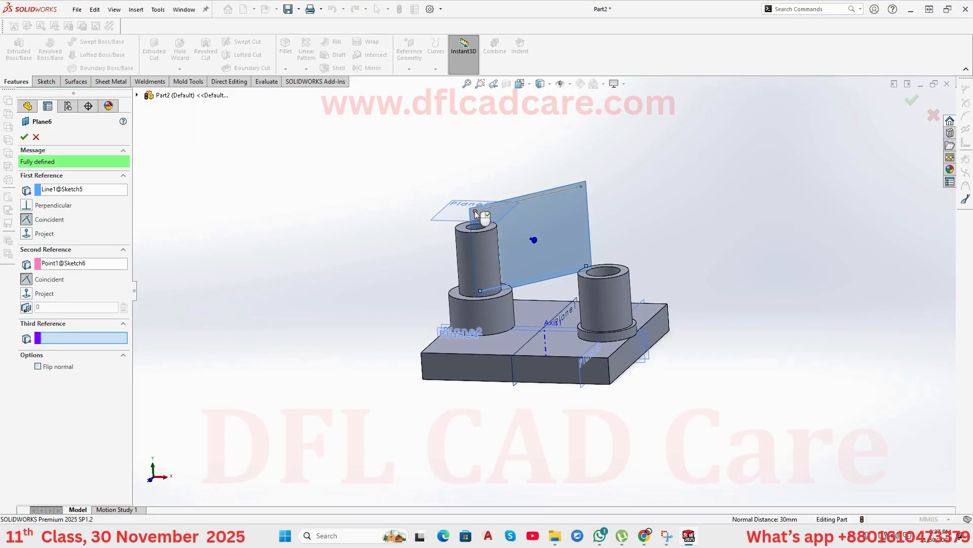
left_click(475, 213)
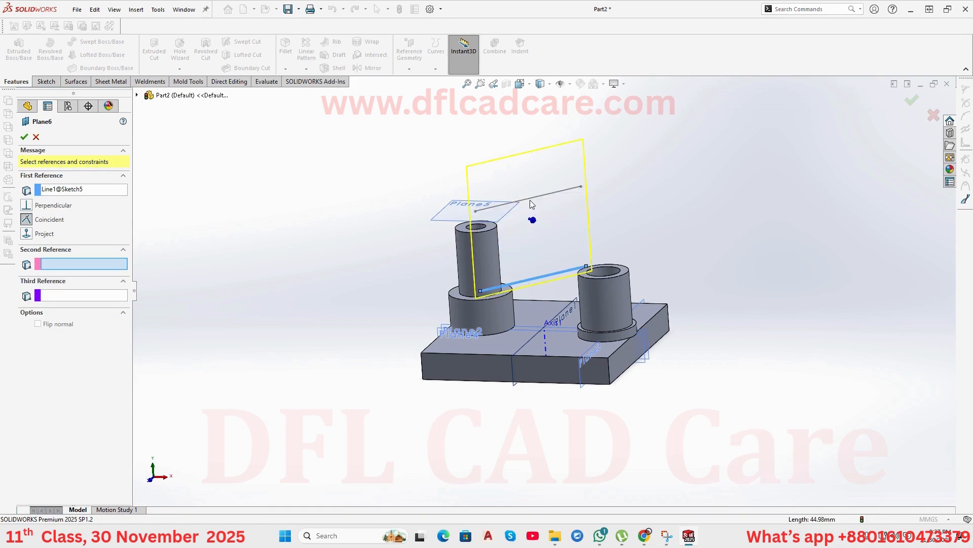
left_click(532, 199)
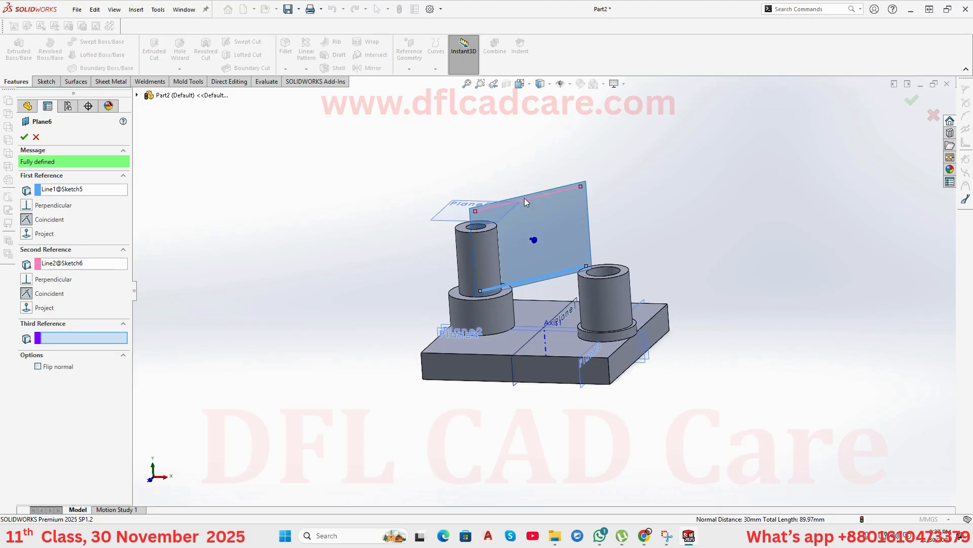
left_click(525, 198)
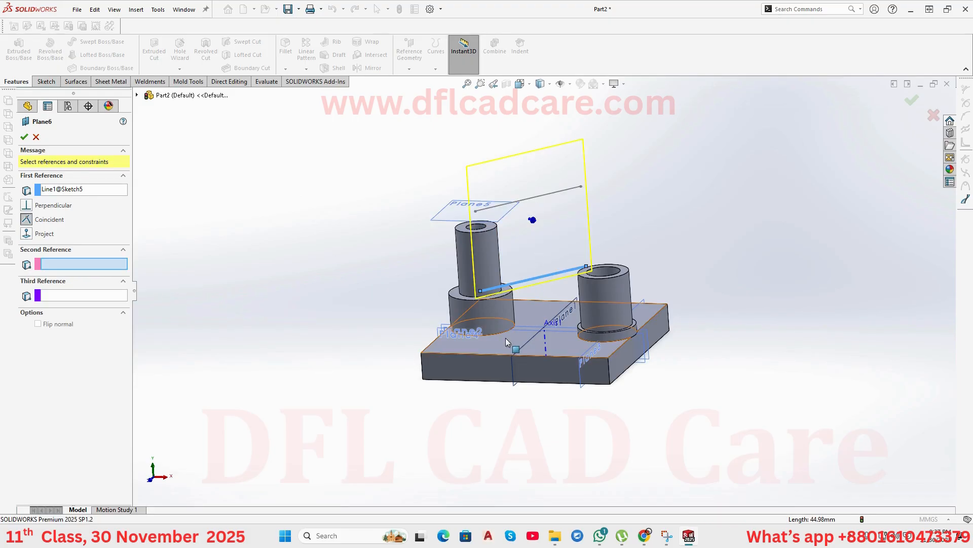
Add the taller boss's annular step face as Plane6's second reference and constrain the plane at an angle to it.
middle_click_drag(506, 338, 525, 308)
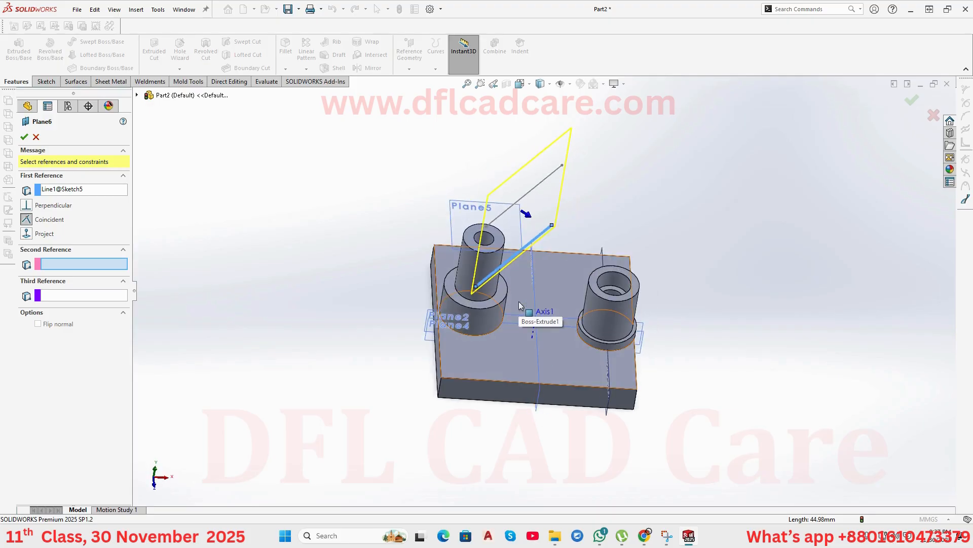
left_click(502, 293)
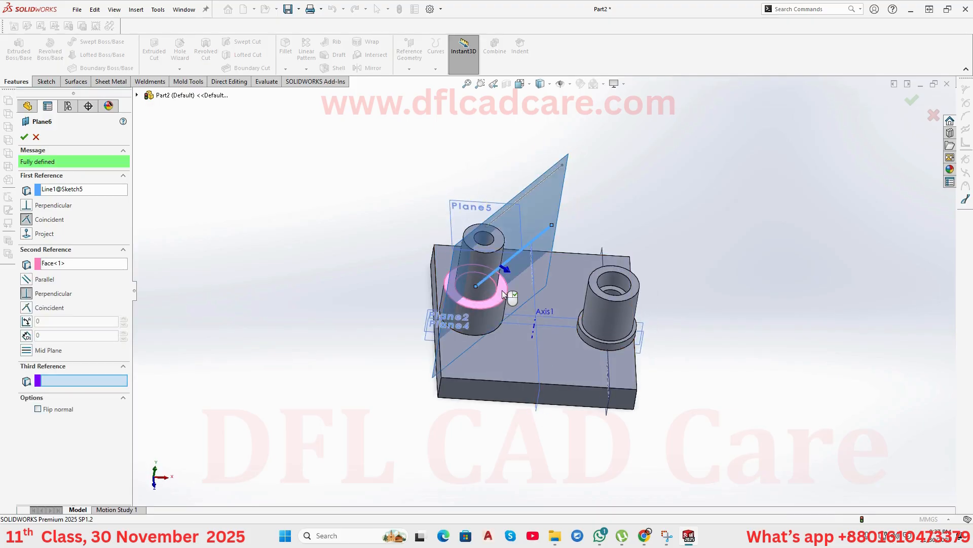
middle_click_drag(502, 293, 396, 335)
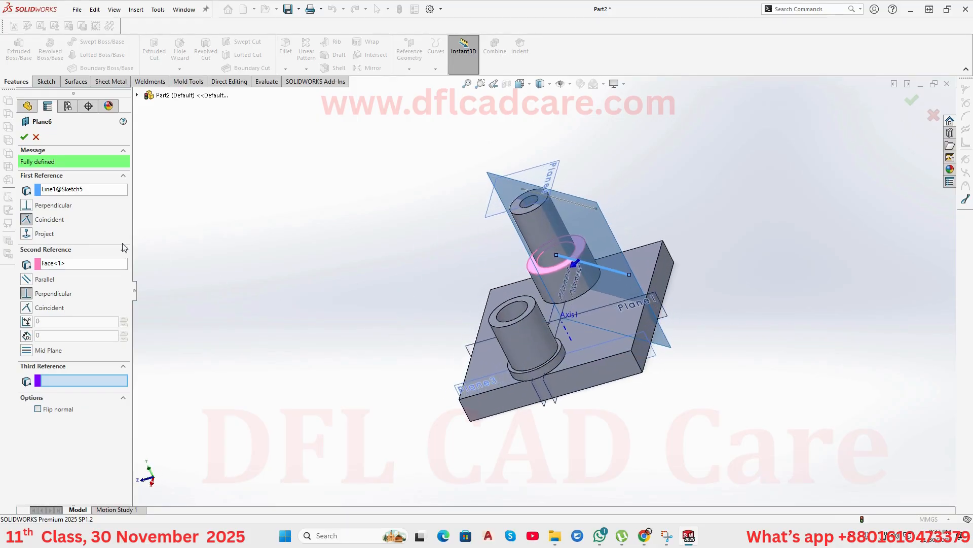
left_click(28, 322)
Set Plane6's angle to the annular step face to 80 degrees.
left_click_drag(73, 324, 12, 328)
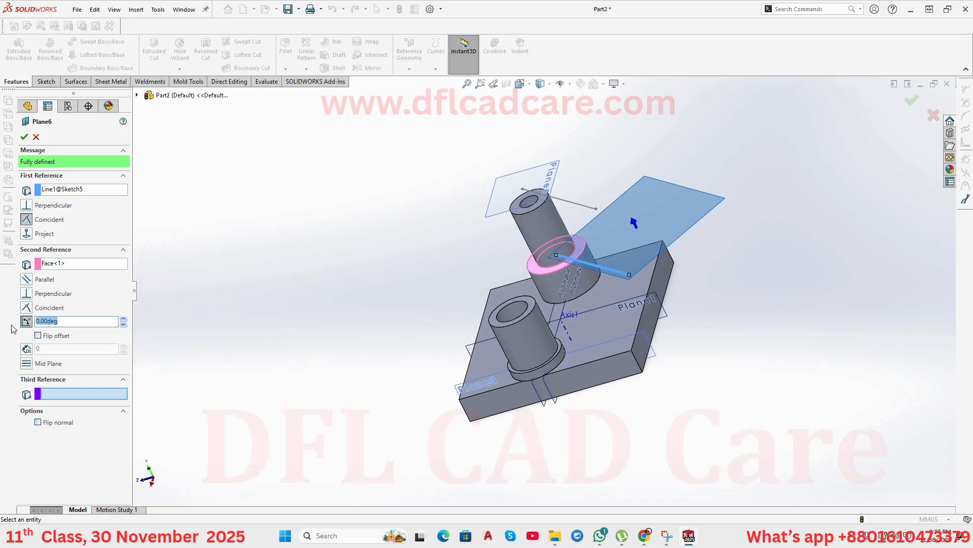
type("80")
key("Return")
middle_click_drag(512, 218, 563, 241)
middle_click_drag(573, 316, 592, 351)
scroll(592, 352, "down", 5)
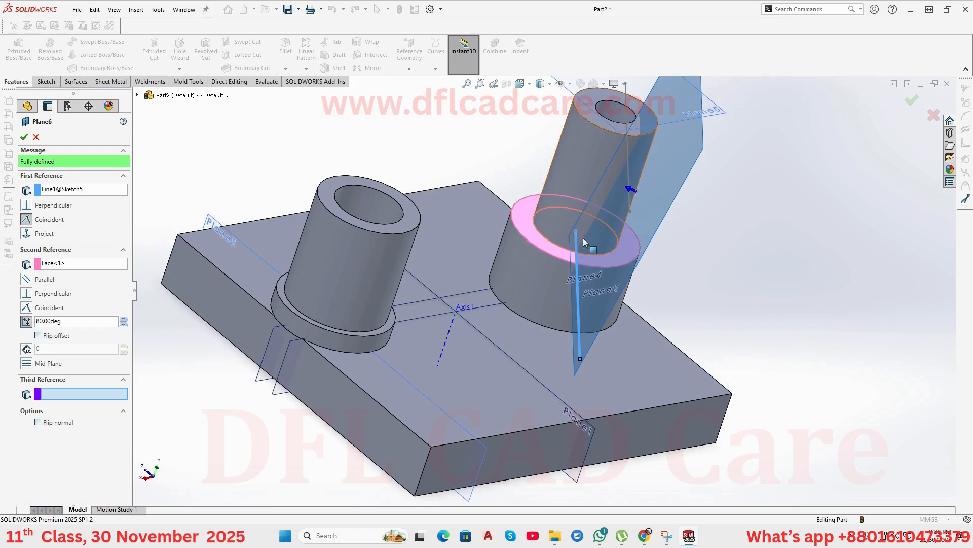
Set Plane6's angle to the annular step face to 90 degrees.
middle_click_drag(582, 261, 583, 225)
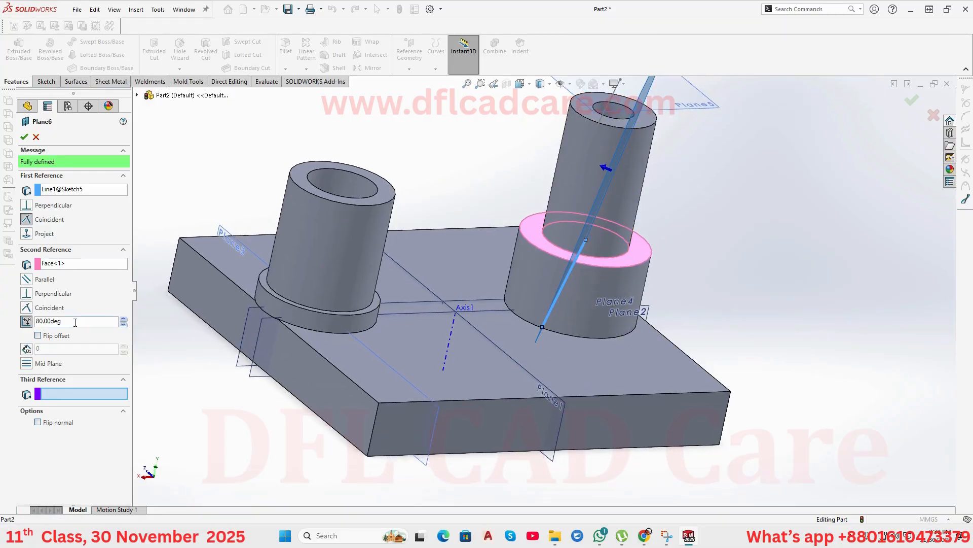
left_click_drag(76, 322, 23, 325)
type("90")
key("Return")
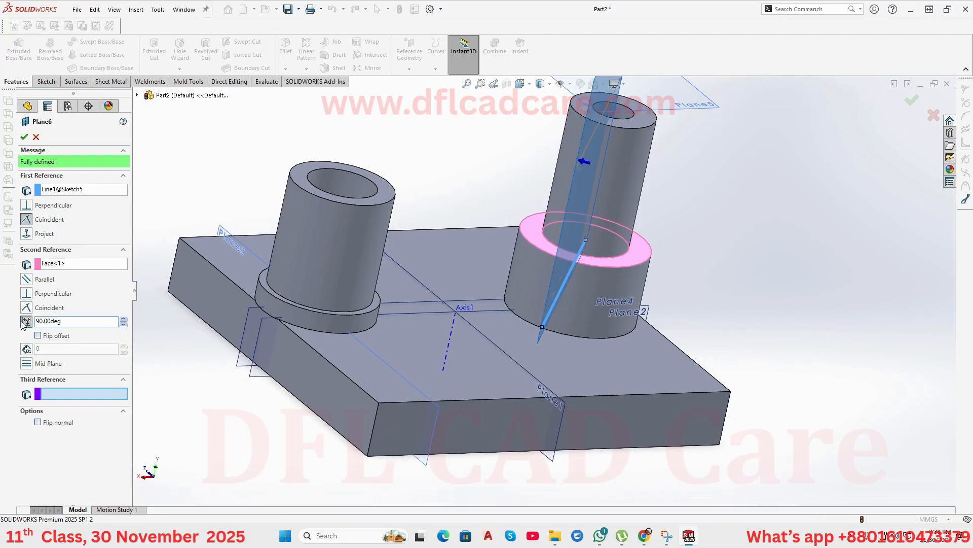
Set Plane6's angle to the annular step face to 45 degrees.
left_click_drag(95, 320, 27, 326)
type("45")
key("Return")
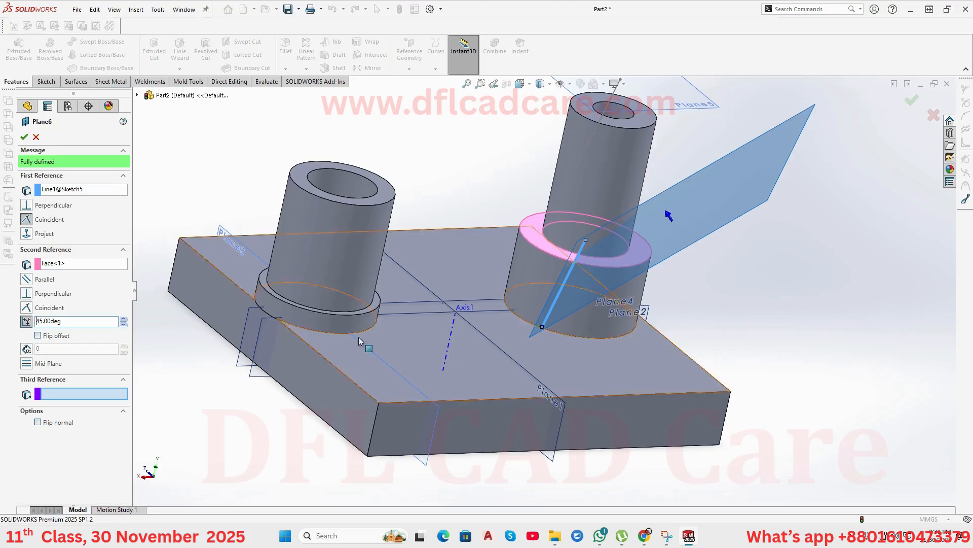
Examine the angled plane preview's tilt relative to the step face and the lower sketch line from several views.
middle_click_drag(357, 337, 495, 339)
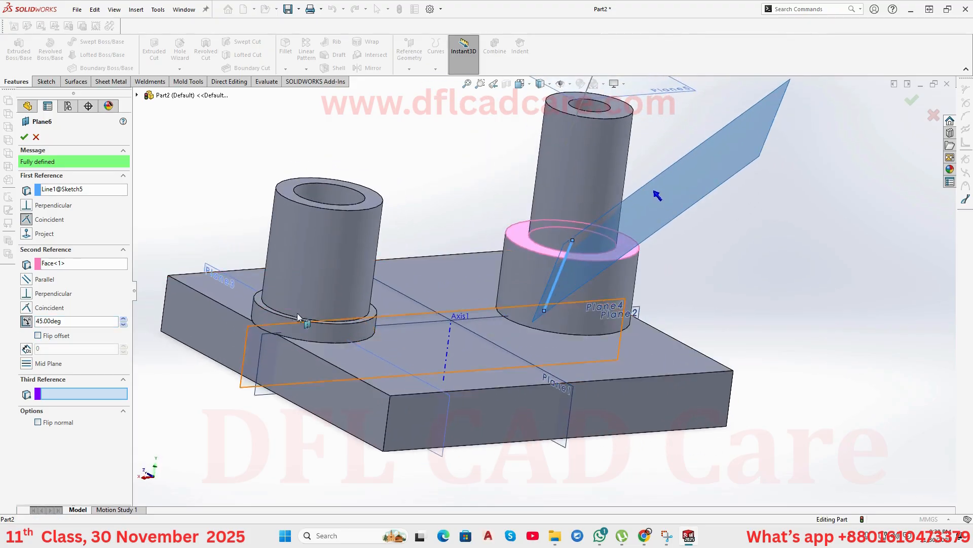
scroll(647, 401, "up", 1)
scroll(646, 400, "up", 2)
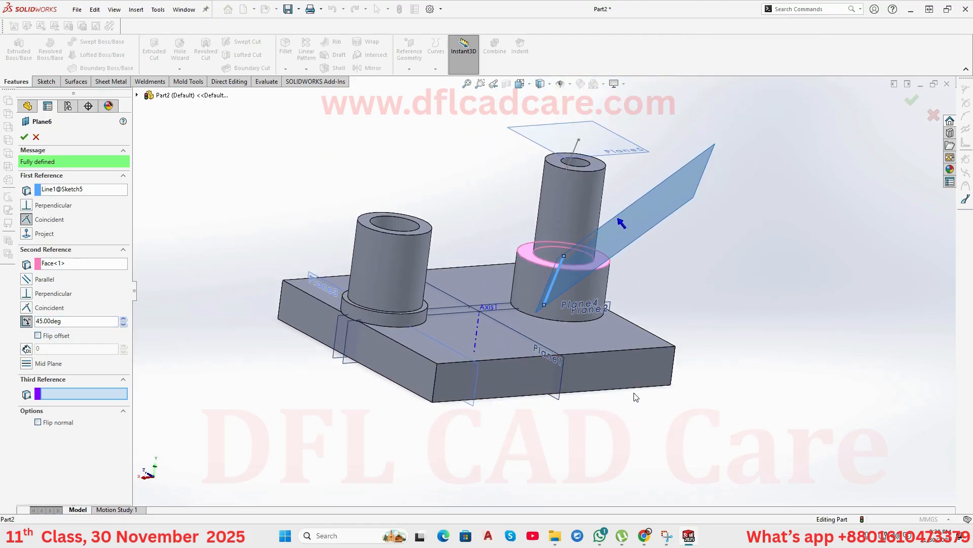
scroll(623, 394, "up", 1)
middle_click_drag(621, 394, 565, 406)
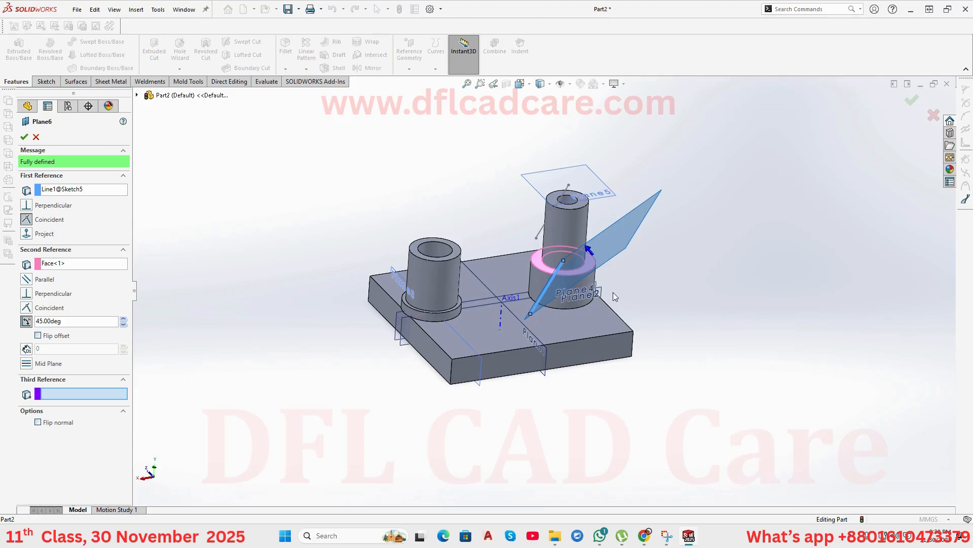
middle_click_drag(613, 292, 611, 269)
scroll(552, 290, "down", 3)
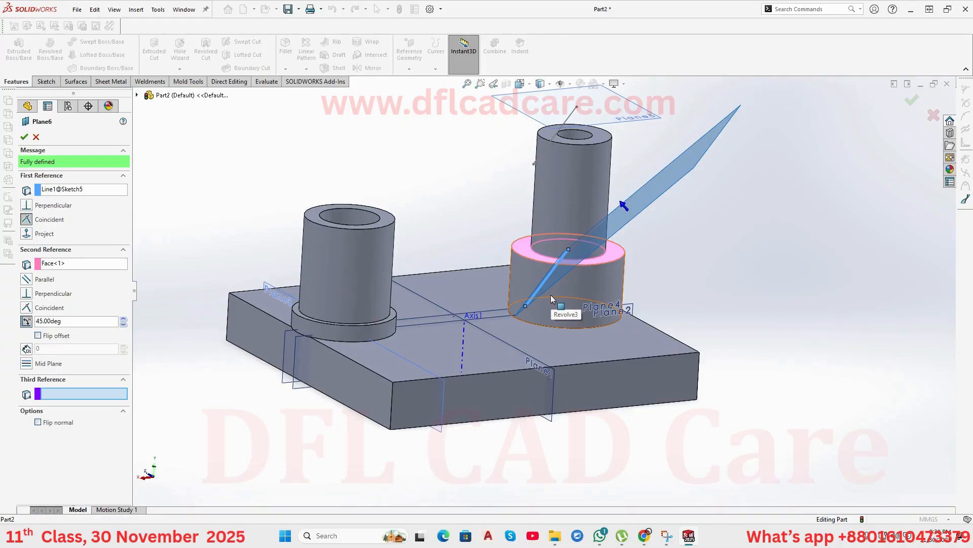
scroll(552, 298, "up", 3)
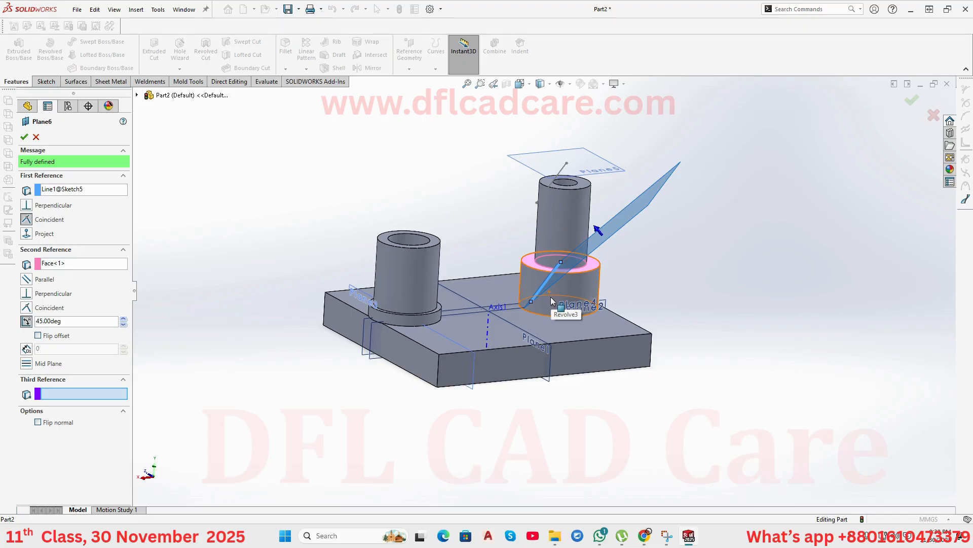
scroll(546, 314, "up", 2)
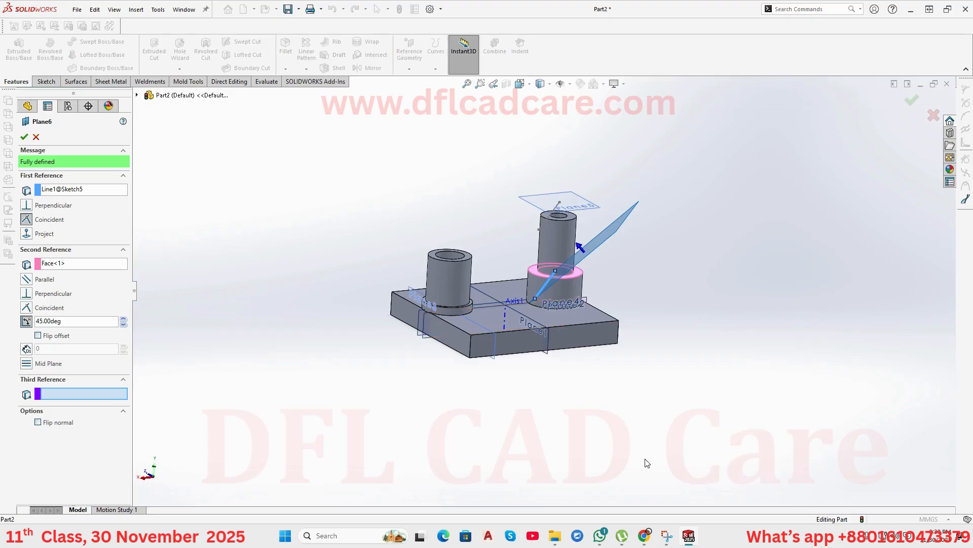
Switch to the Google Meet call window to view the class participants.
mouse_move(644, 535)
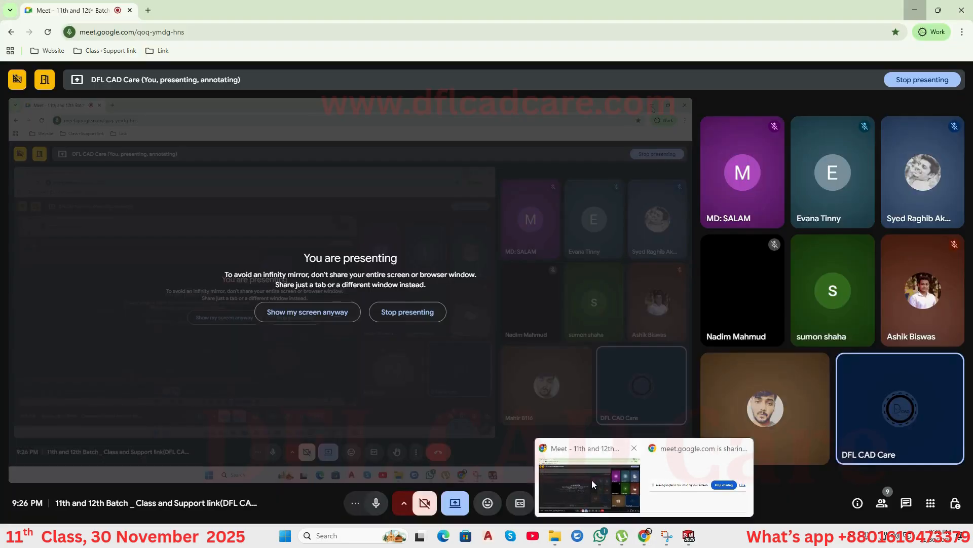
left_click(591, 480)
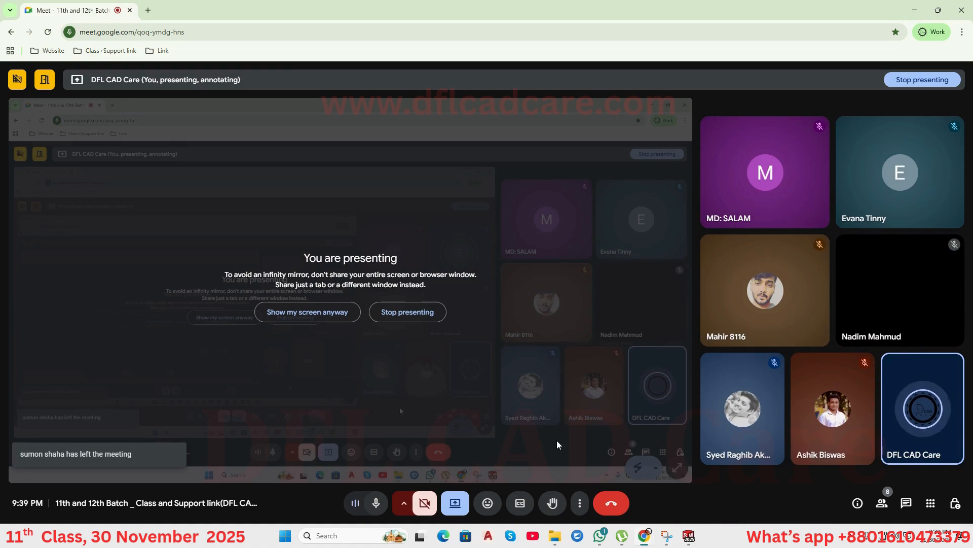
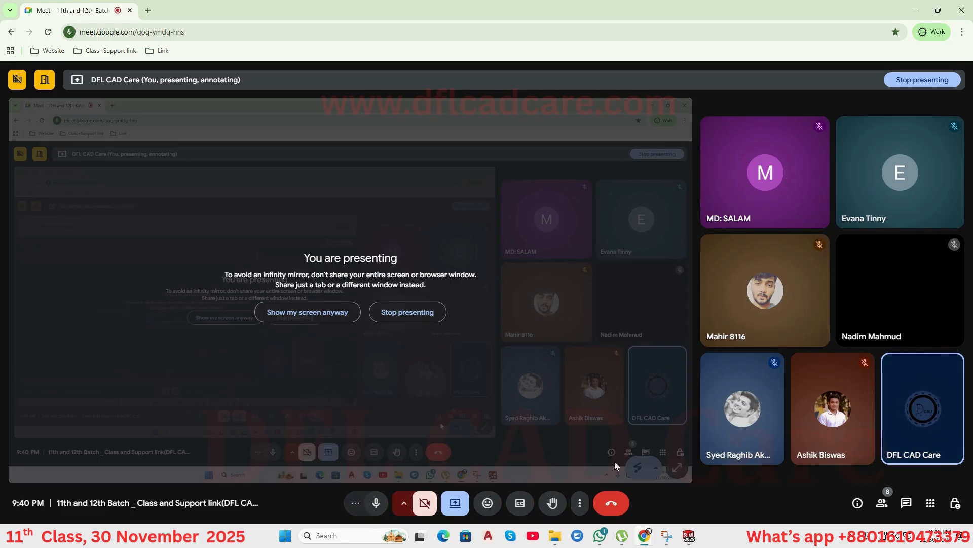
Open WhatsApp, search the chats for "10th", and open the member list of the SolidWorks Basic 10th batch group.
left_click(600, 536)
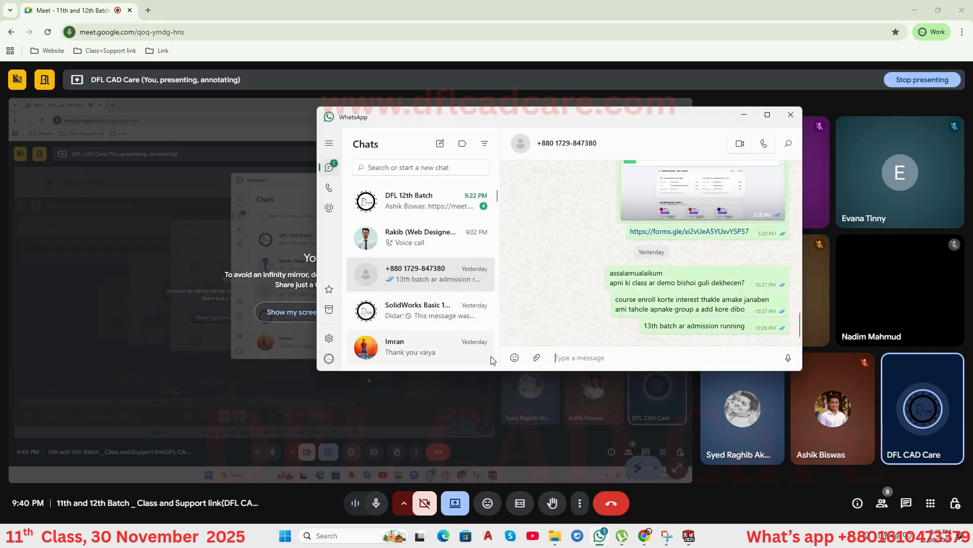
left_click(399, 167)
type("10")
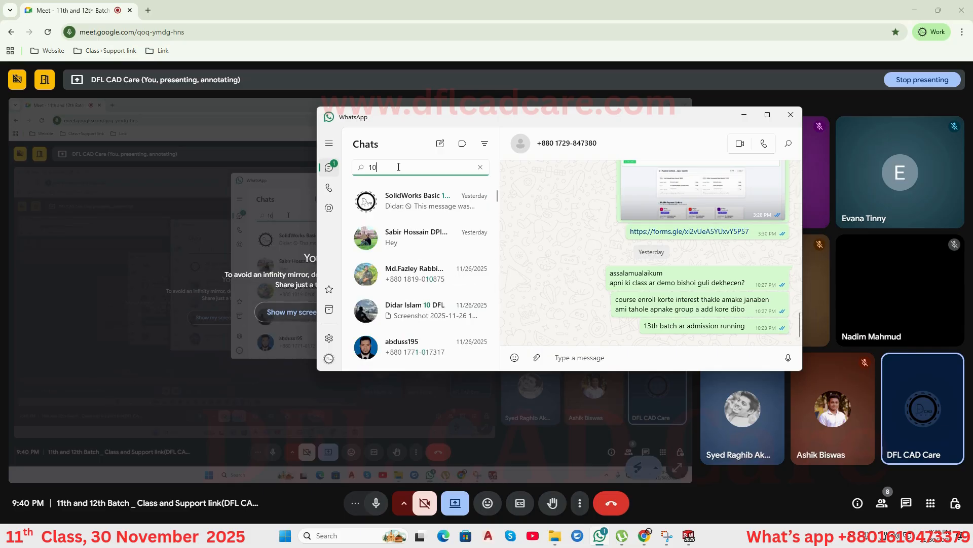
type("th")
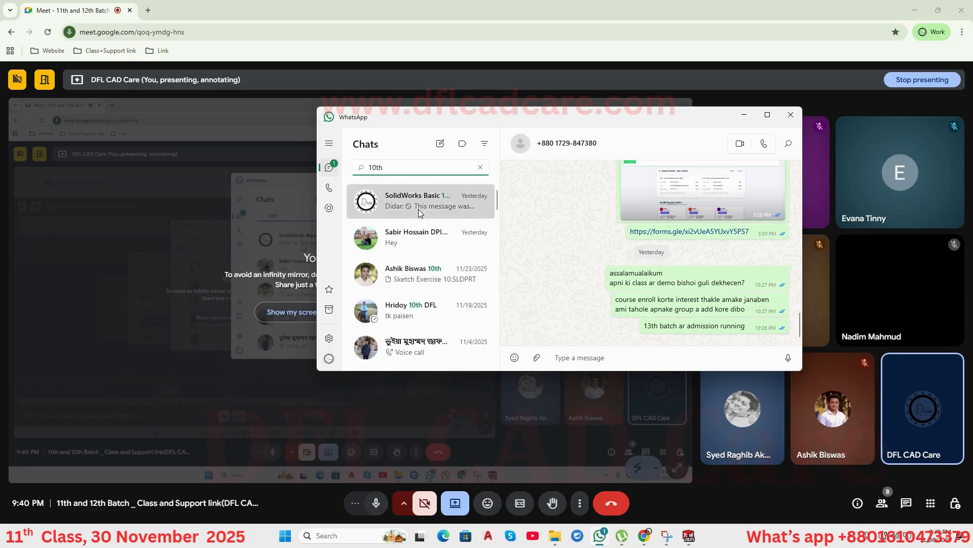
left_click(419, 212)
left_click(573, 149)
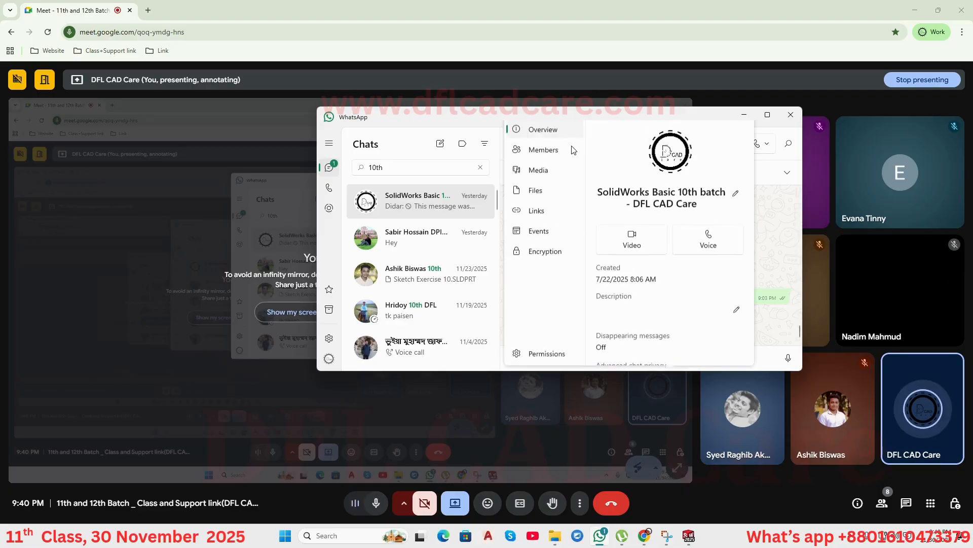
left_click(558, 157)
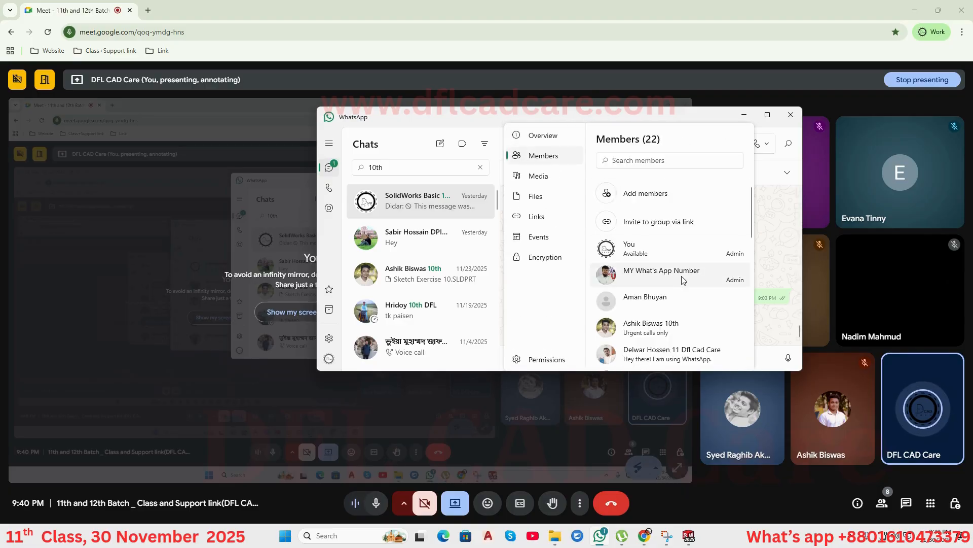
Look through the full member list of the SolidWorks Basic 10th batch group.
scroll(684, 280, "down", 10)
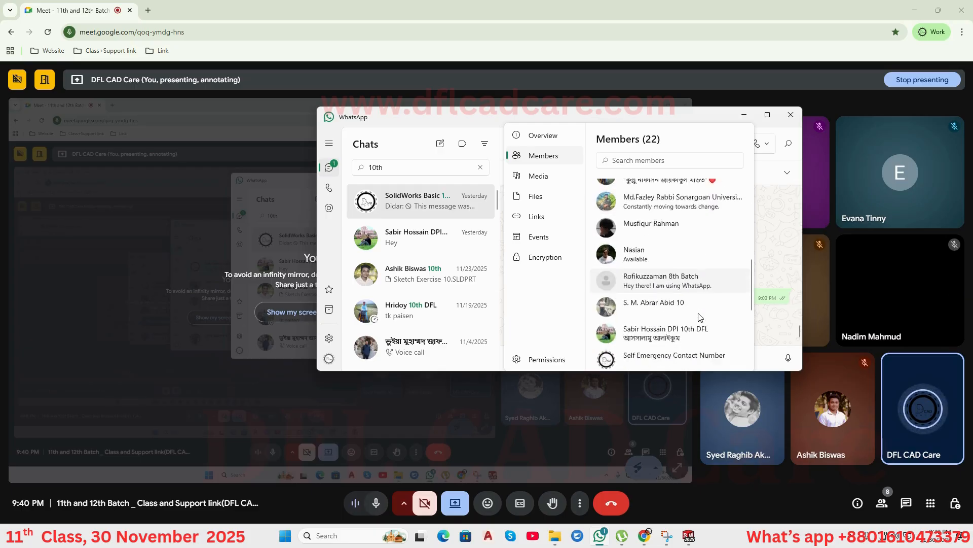
scroll(701, 317, "down", 8)
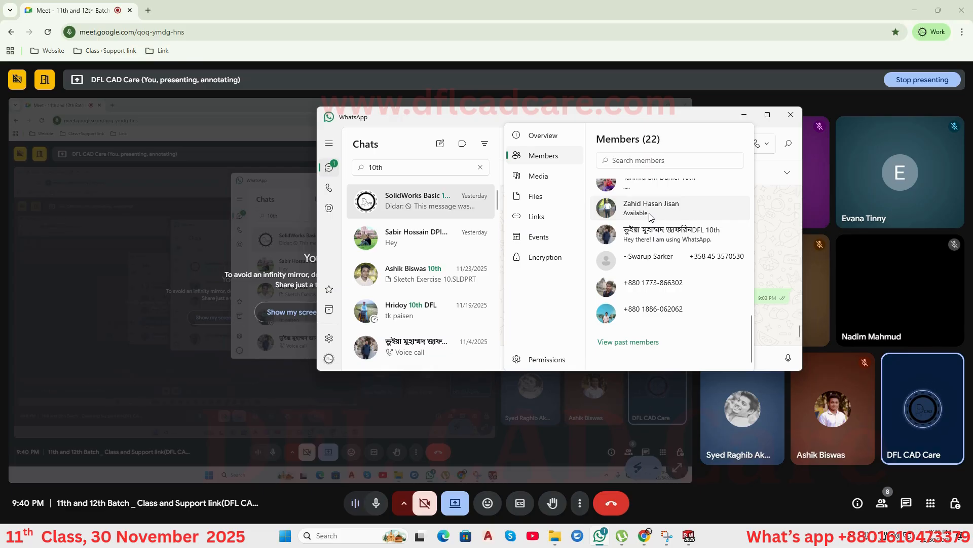
scroll(651, 218, "up", 1)
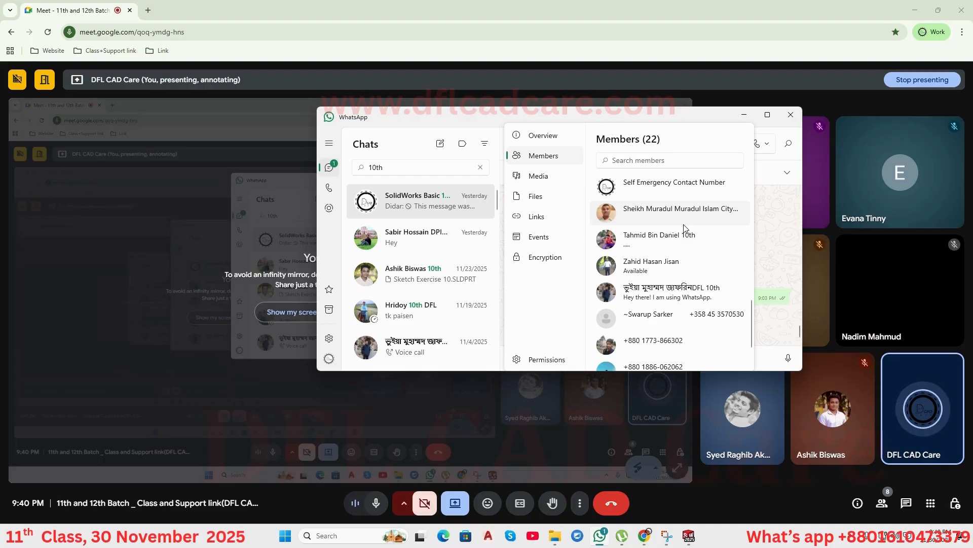
scroll(672, 207, "up", 8)
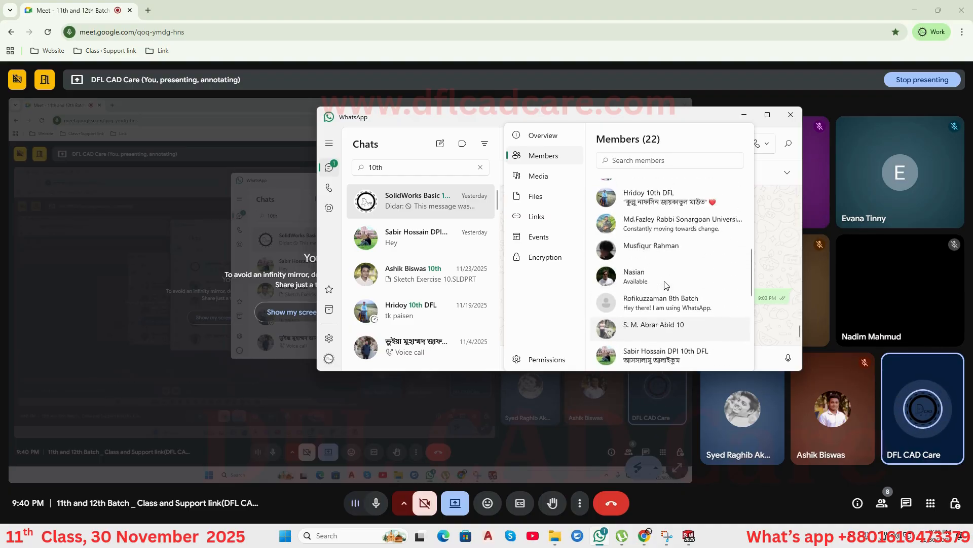
scroll(710, 254, "up", 3)
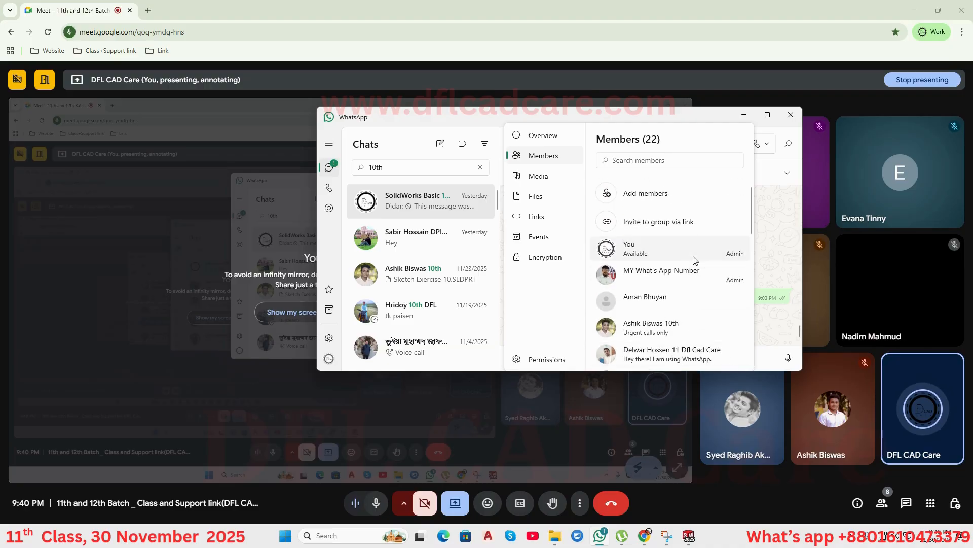
Minimize the WhatsApp and Google Meet windows to return to the Plane6 preview in SOLIDWORKS.
left_click(744, 115)
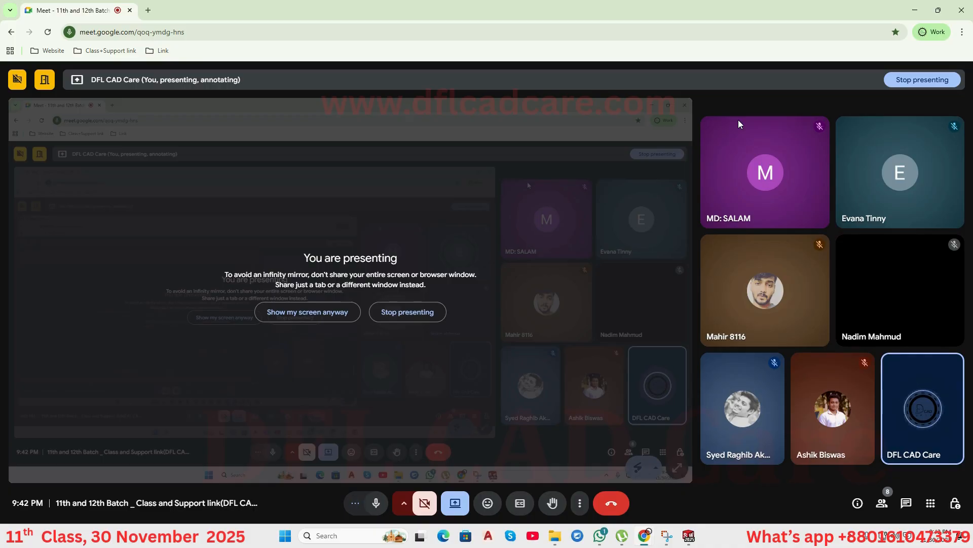
left_click(911, 6)
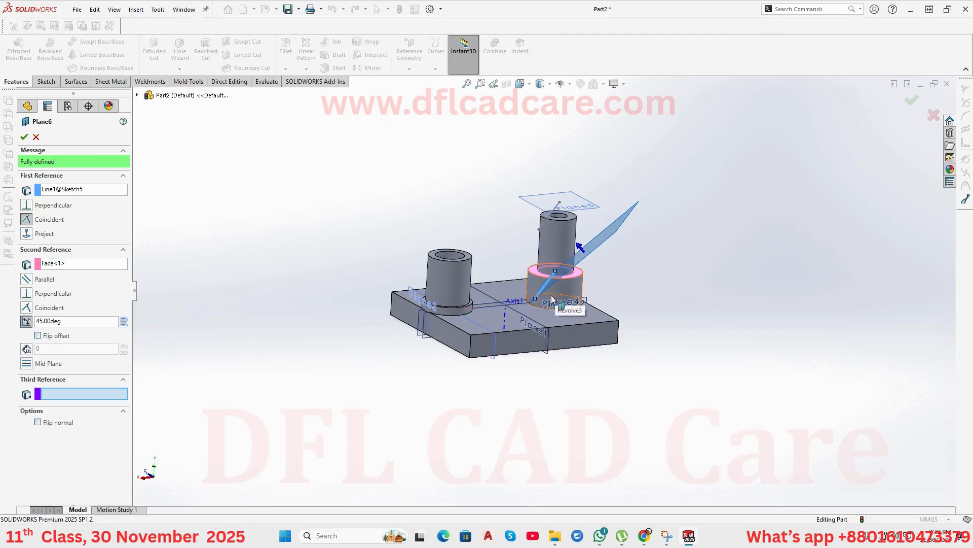
middle_click_drag(571, 319, 527, 308)
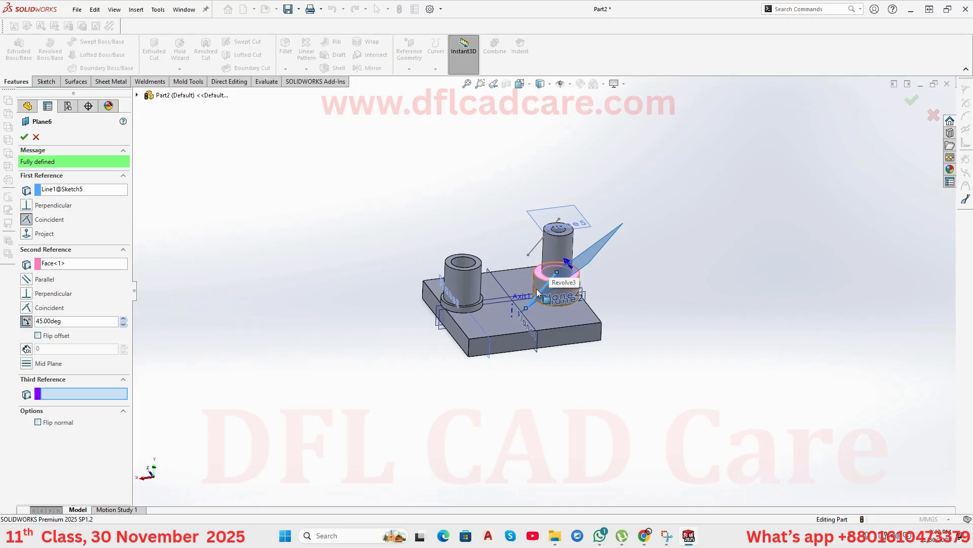
scroll(537, 292, "down", 5)
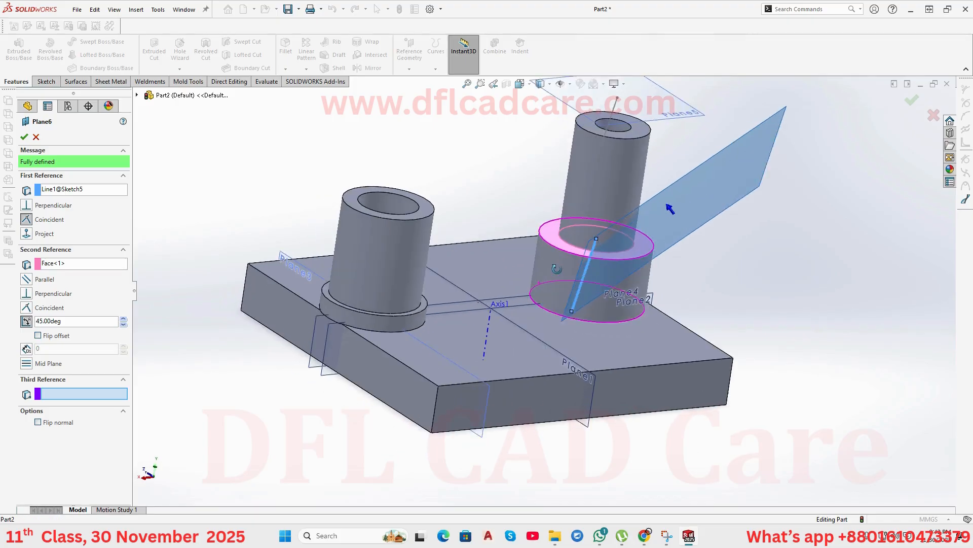
Examine the angled plane preview around the stepped boss, check the Google Meet call window, and return to the part.
scroll(556, 276, "up", 5)
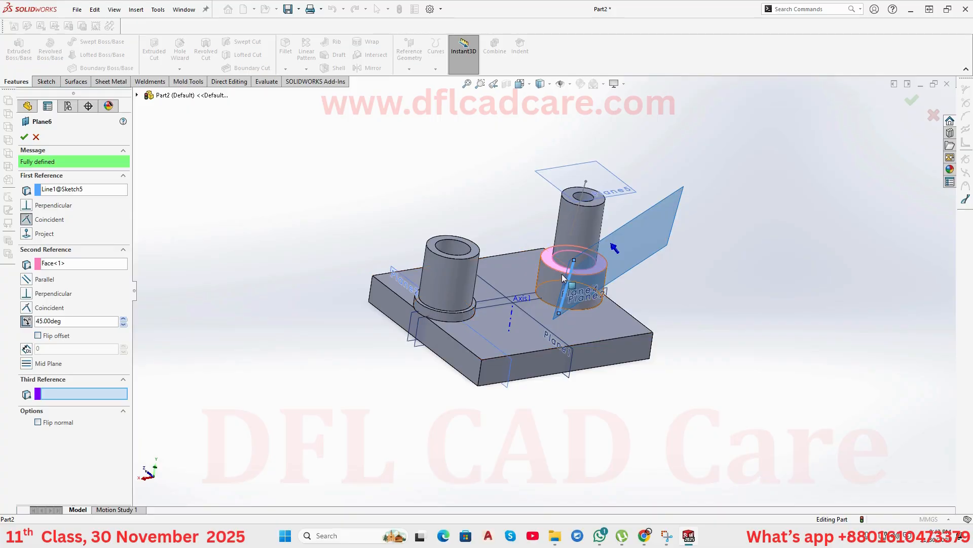
middle_click_drag(569, 274, 548, 275)
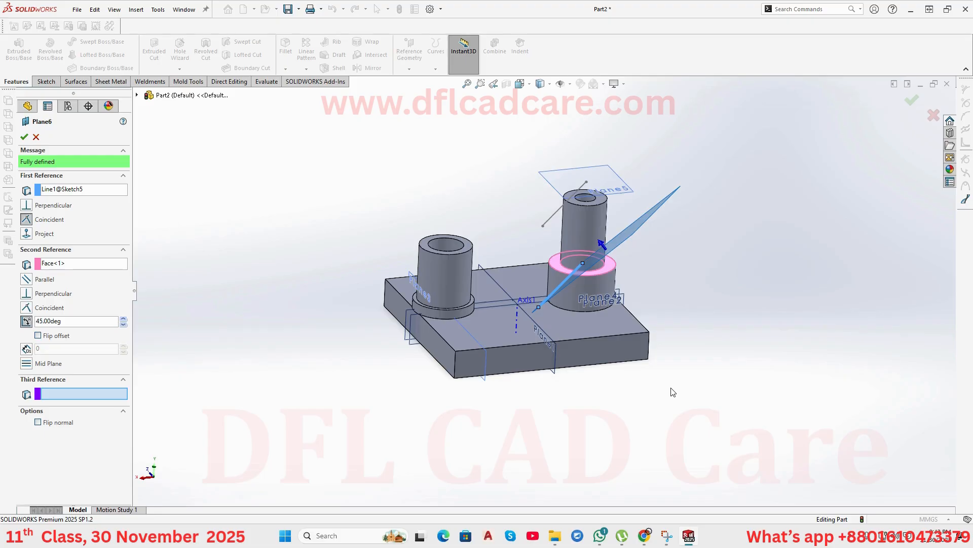
mouse_move(640, 524)
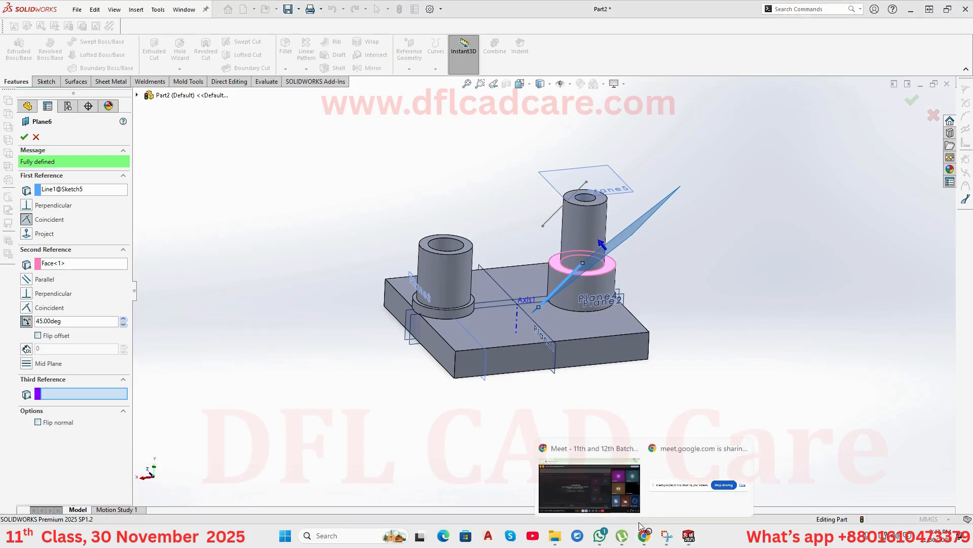
left_click(597, 479)
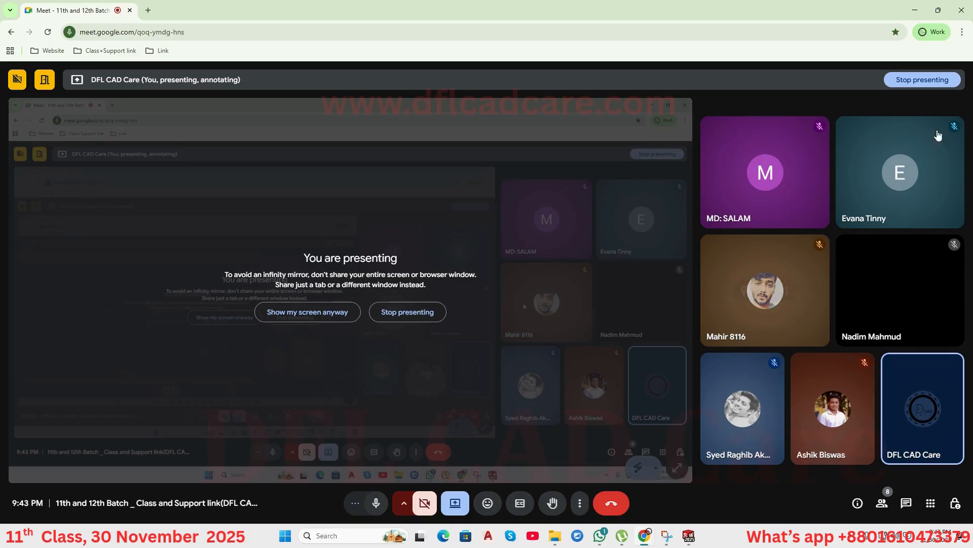
left_click(915, 10)
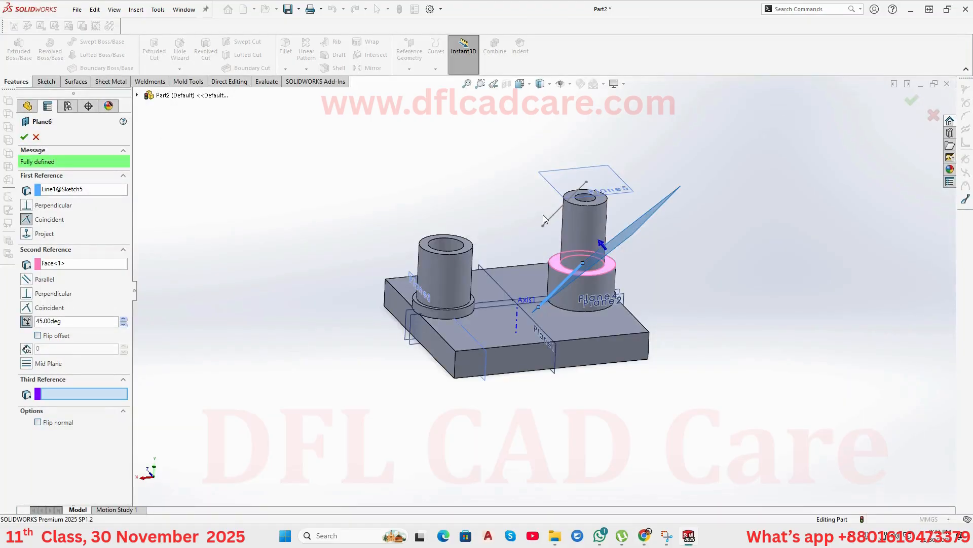
Cancel the Plane6 edit and close Part2 and Part1 without saving their changes.
left_click(37, 138)
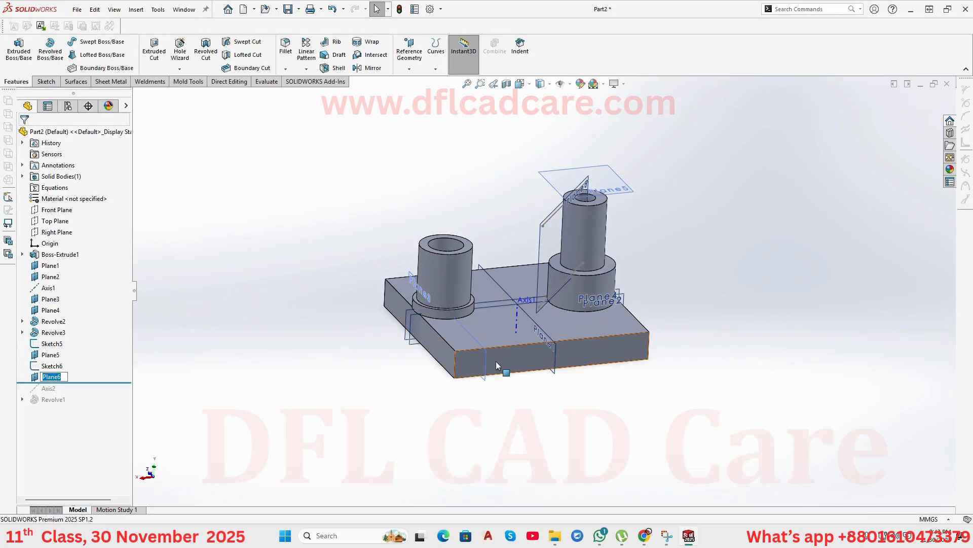
left_click(946, 84)
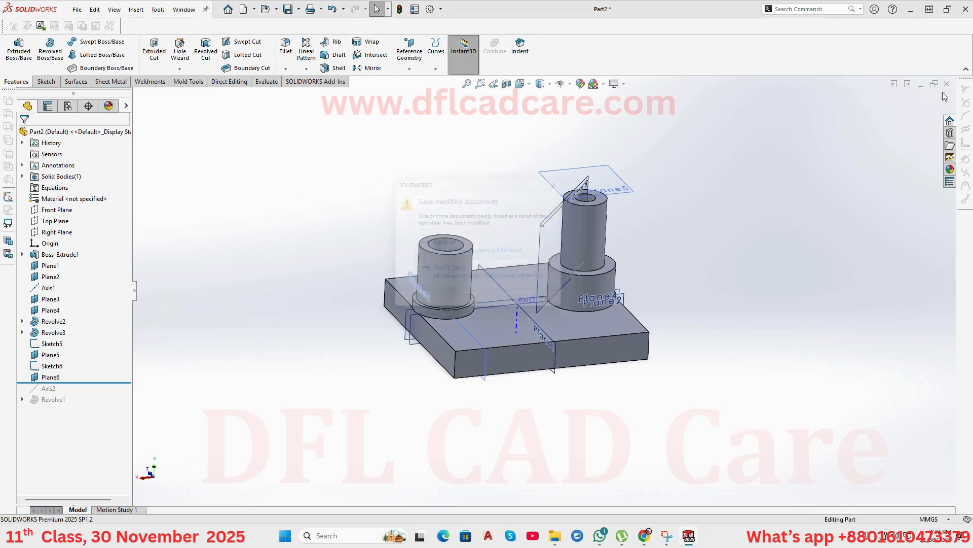
left_click(438, 272)
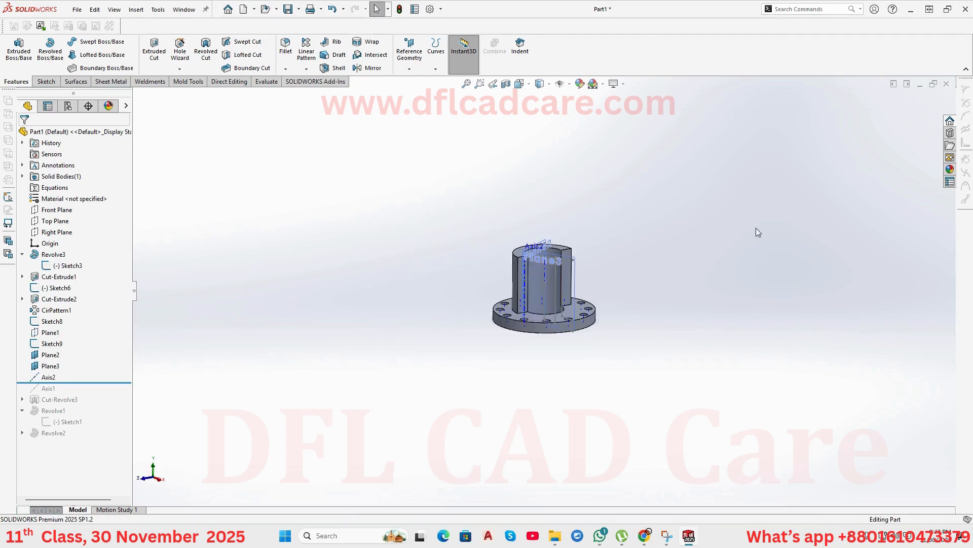
left_click(946, 84)
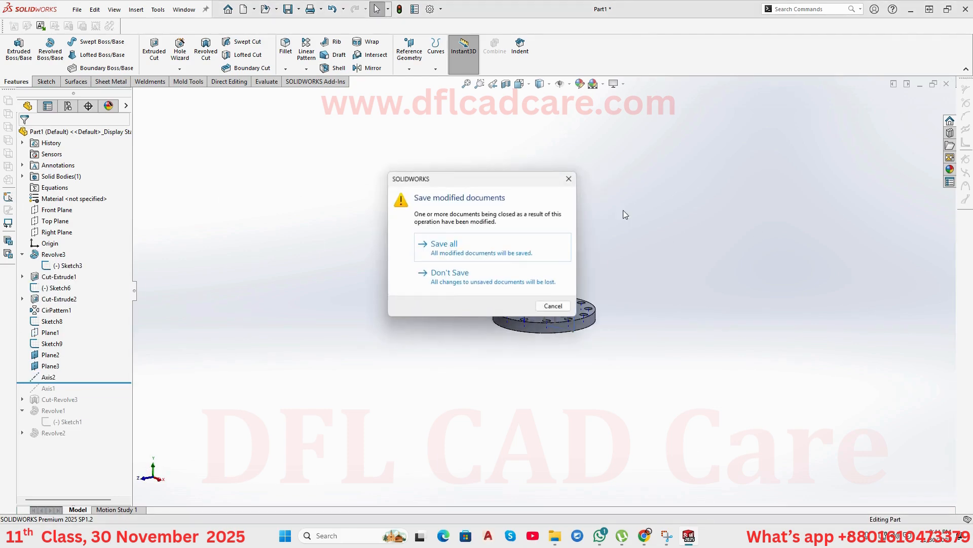
left_click(479, 279)
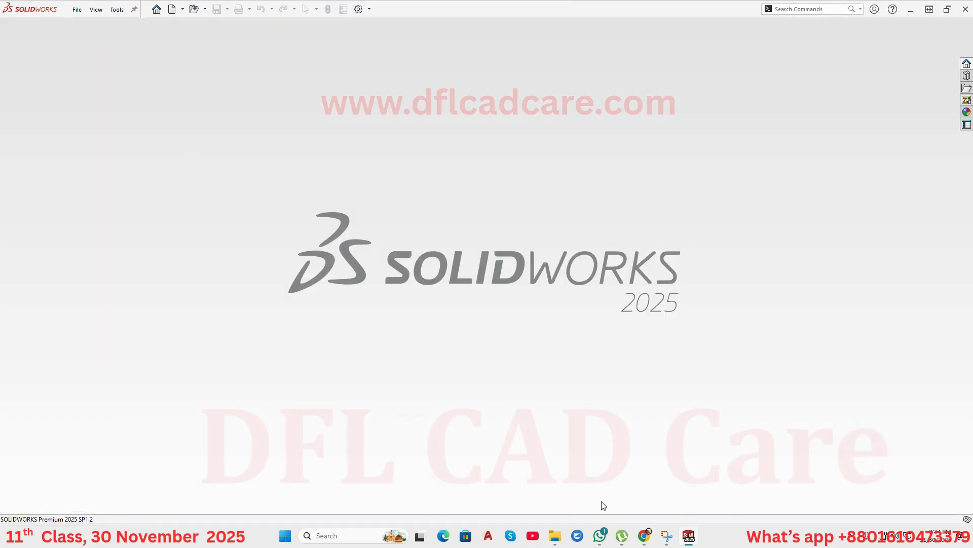
Create a new part document.
left_click(688, 535)
left_click(687, 537)
left_click(156, 8)
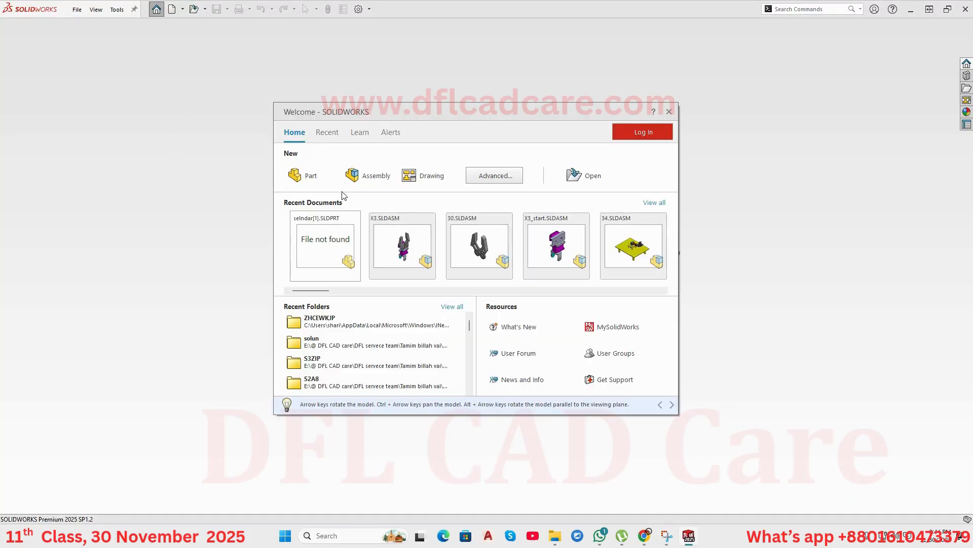
left_click(311, 177)
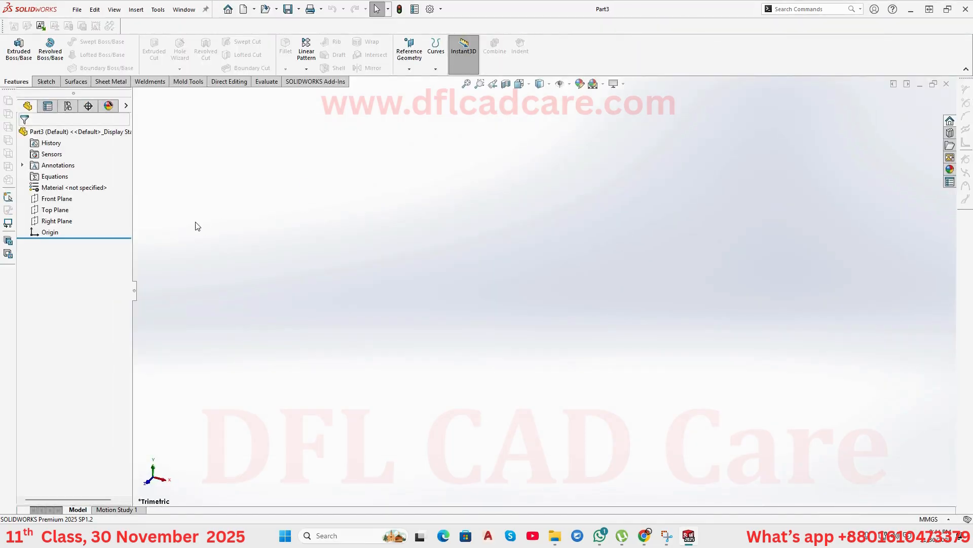
Sketch a corner rectangle about 53 by 36 mm on the Top Plane with one corner at the origin.
left_click(65, 210)
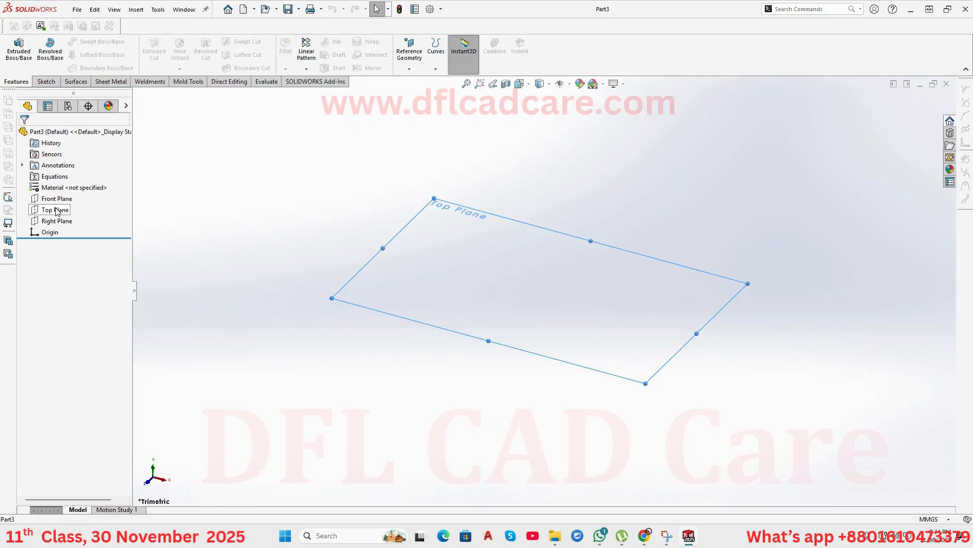
left_click(67, 193)
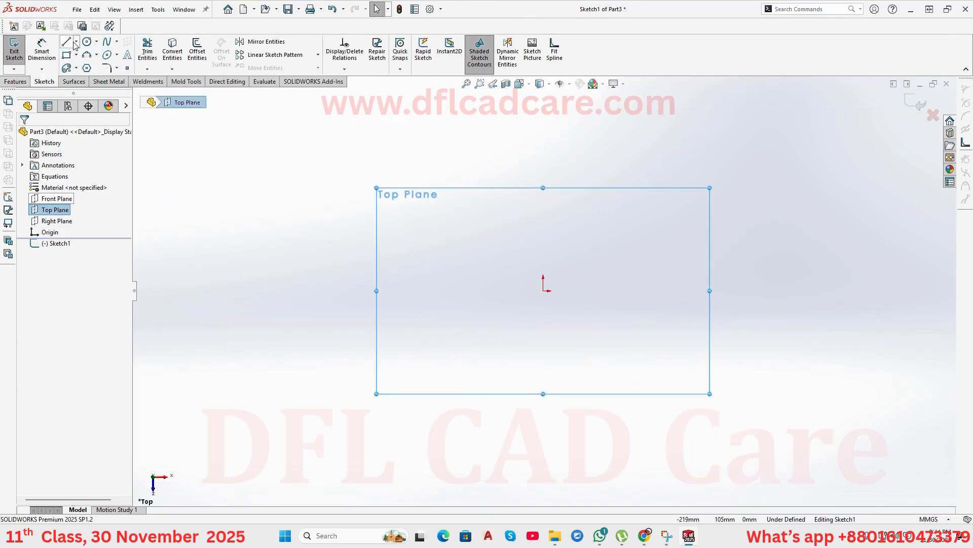
left_click(66, 55)
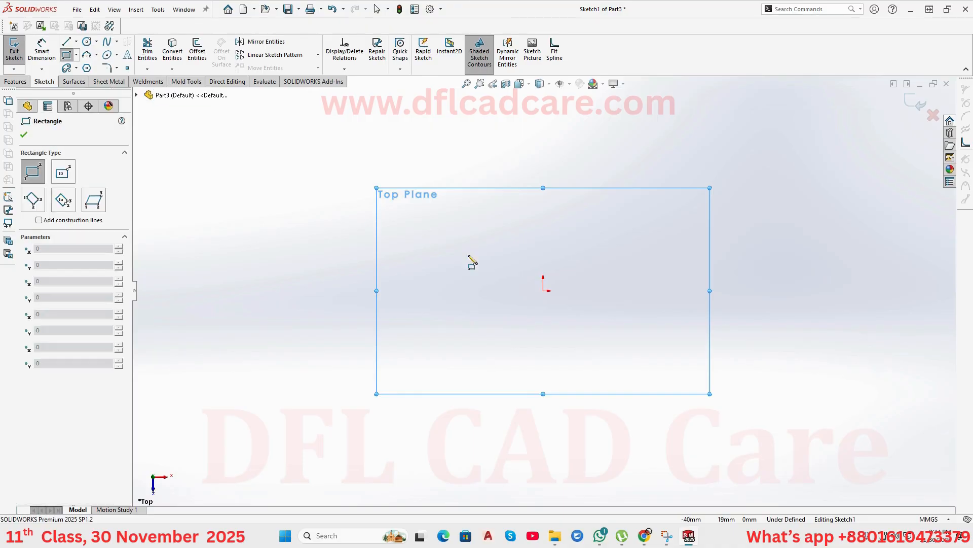
left_click(543, 290)
left_click(643, 225)
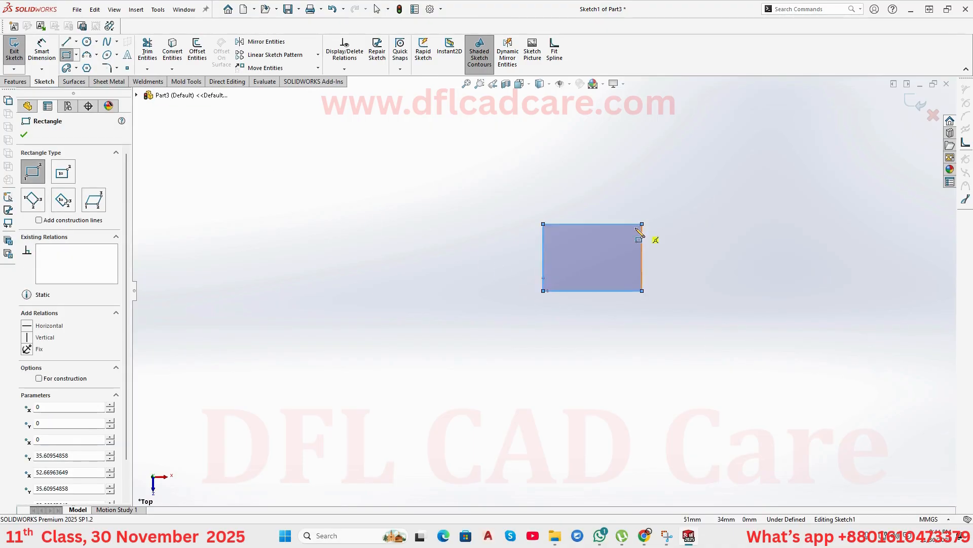
left_click(15, 82)
left_click(18, 50)
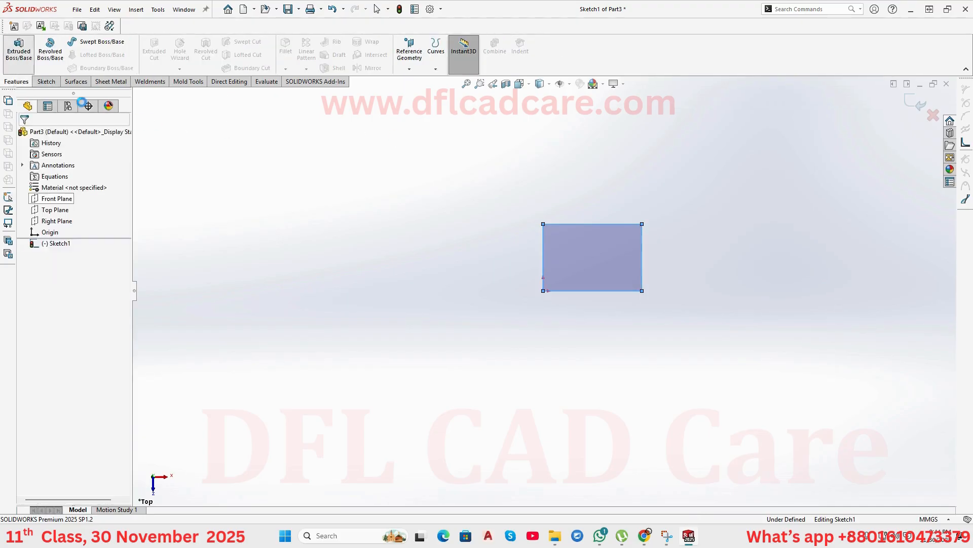
left_click_drag(542, 231, 543, 106)
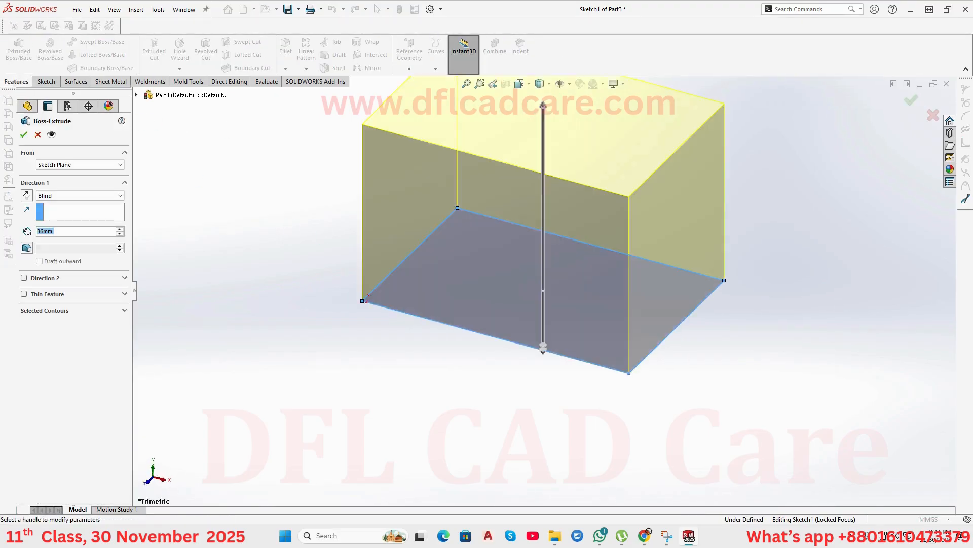
scroll(588, 225, "up", 5)
left_click_drag(543, 213, 543, 102)
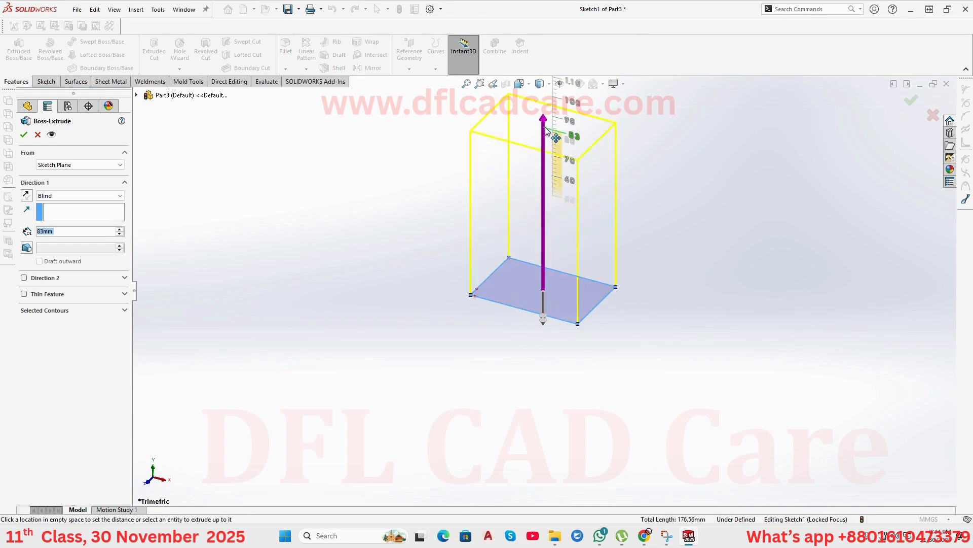
scroll(563, 176, "up", 5)
left_click_drag(543, 206, 543, 123)
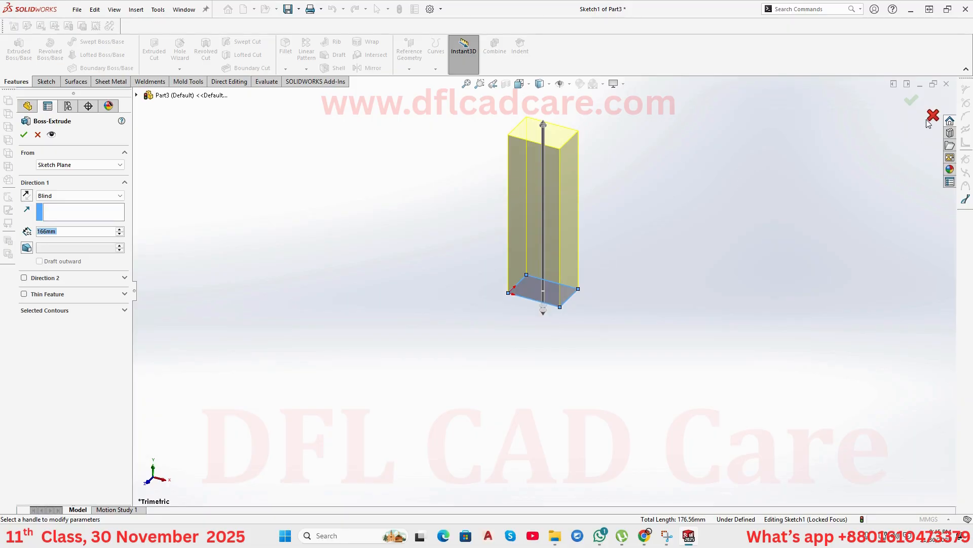
key("Escape")
left_click(661, 306)
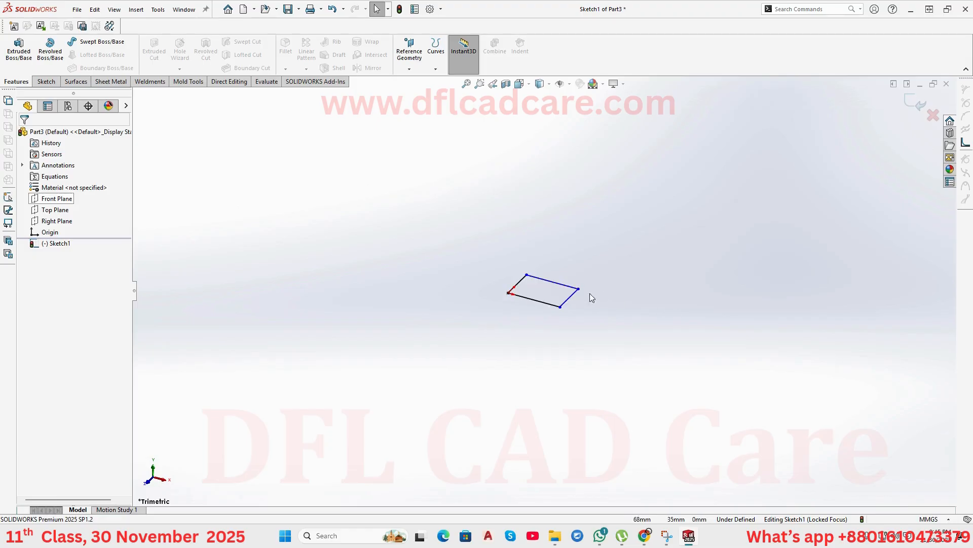
Exit the rectangle sketch and start a new sketch on the Front Plane.
left_click(59, 200)
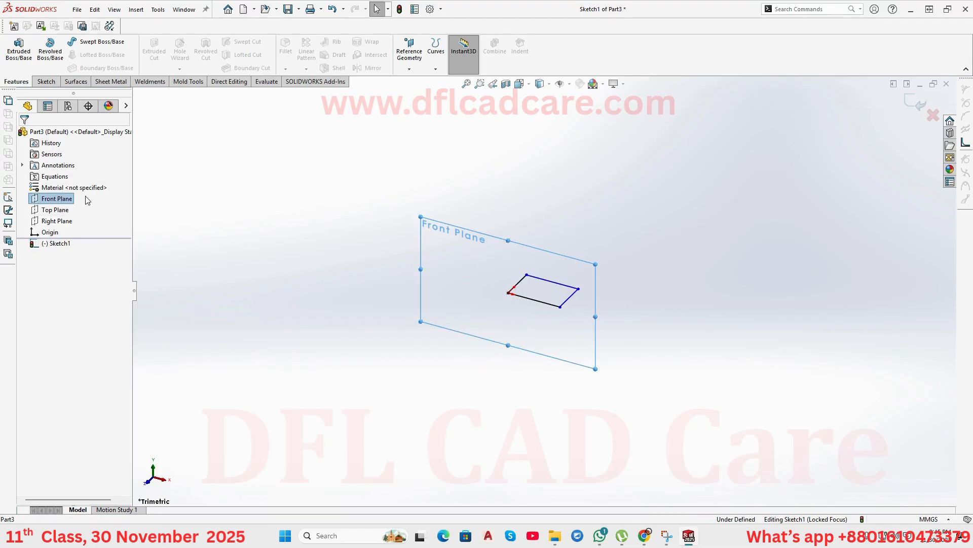
left_click(912, 106)
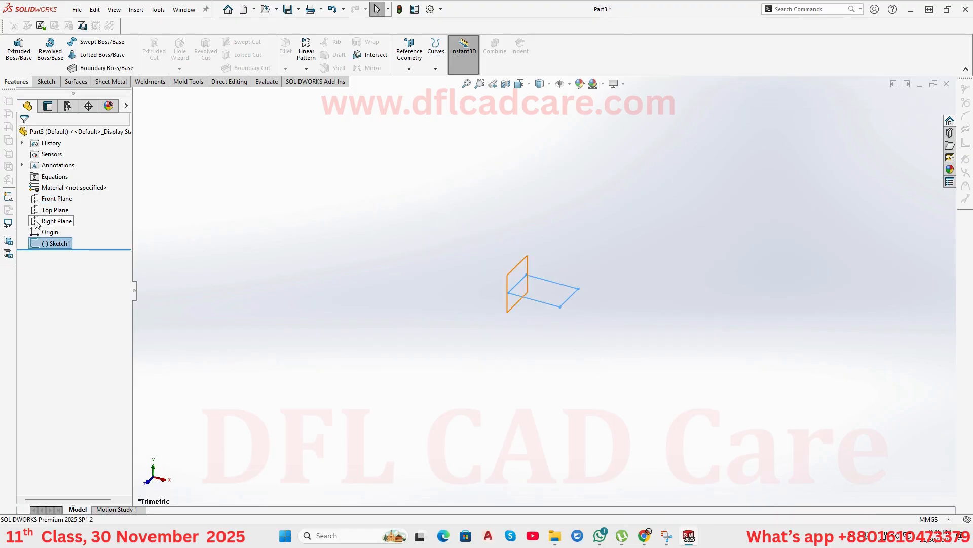
left_click(57, 199)
left_click(63, 189)
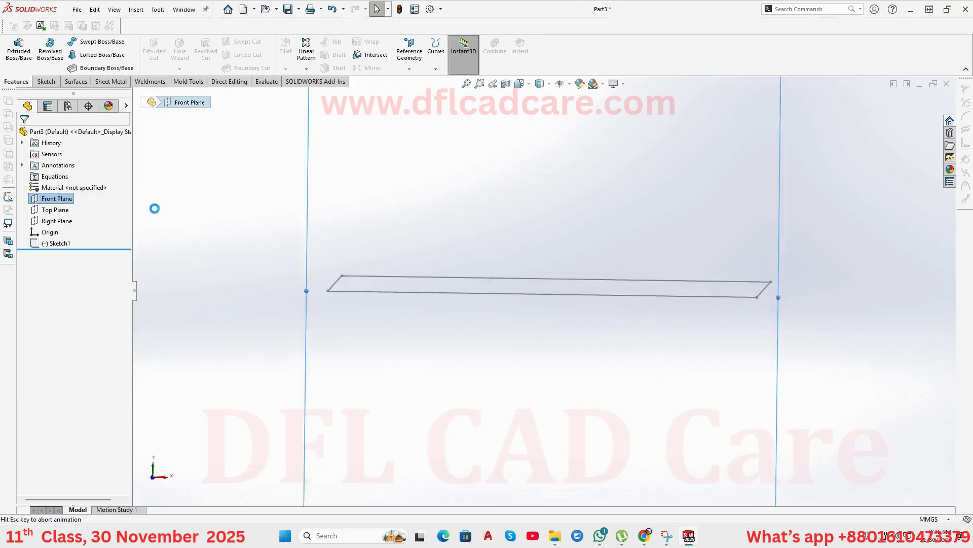
scroll(511, 318, "up", 12)
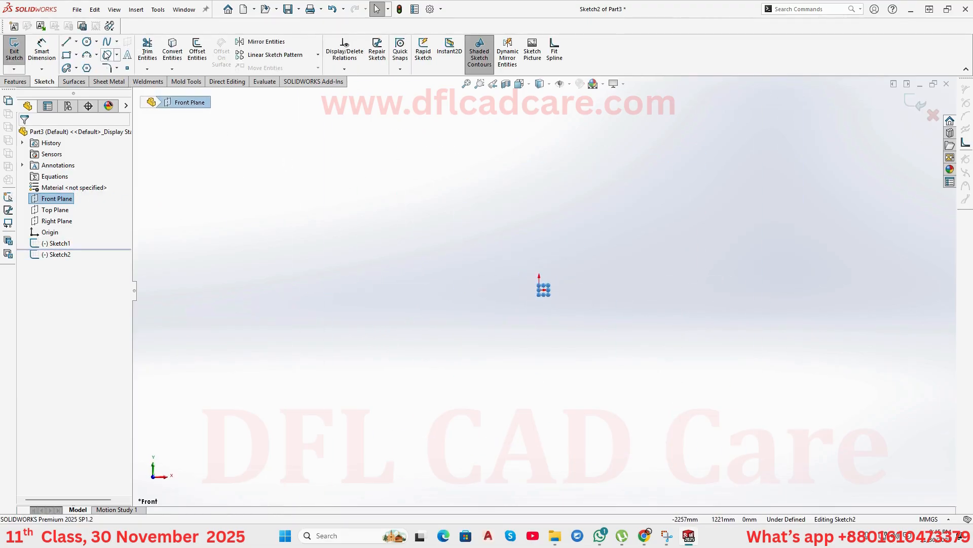
Sketch an open path from the origin with a vertical line about 1008 mm long, a horizontal line and an upward-angled line, and exit the sketch.
left_click(67, 42)
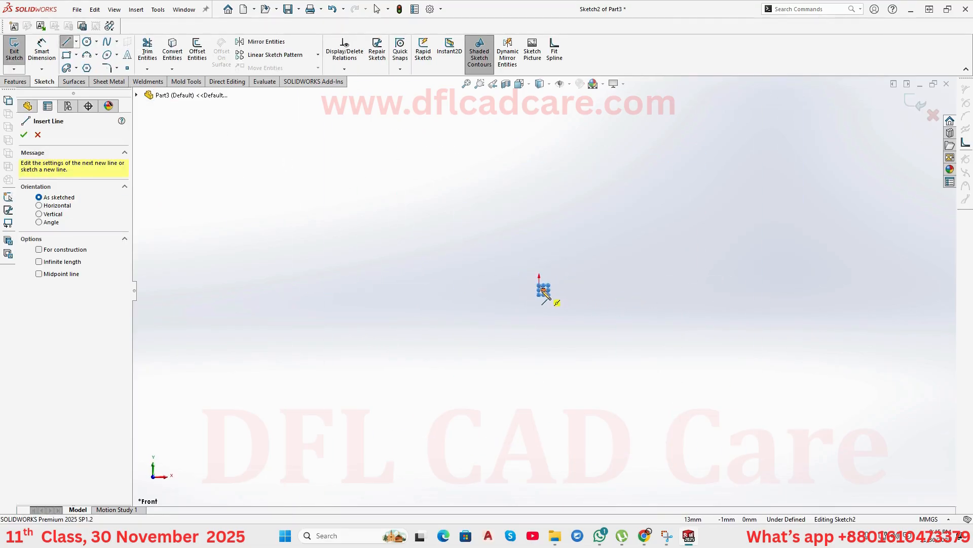
scroll(539, 290, "down", 10)
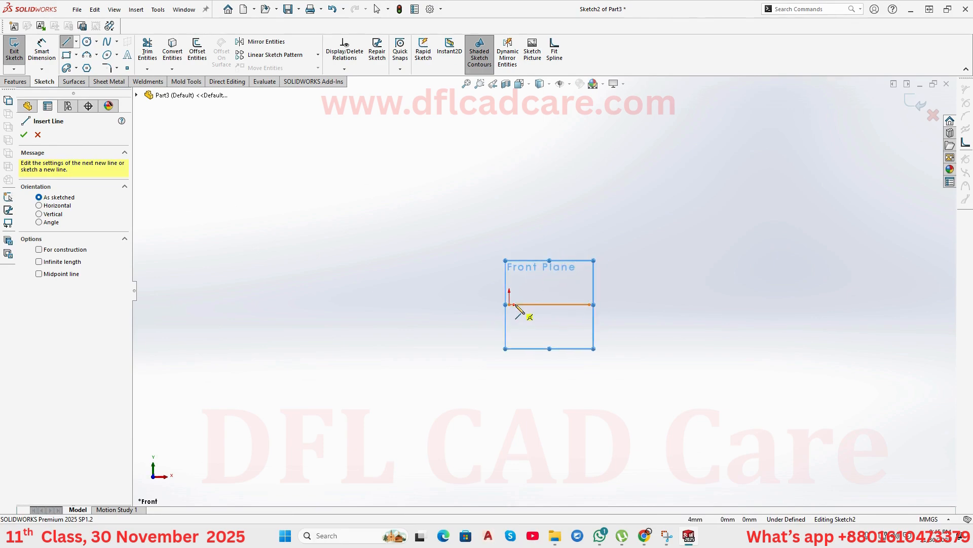
left_click(509, 305)
scroll(680, 256, "up", 1)
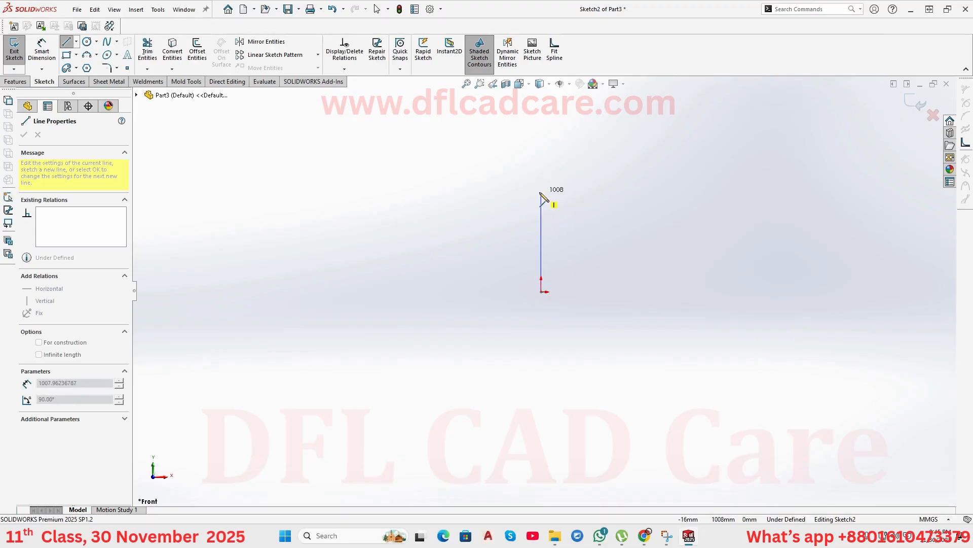
left_click(541, 192)
left_click(654, 191)
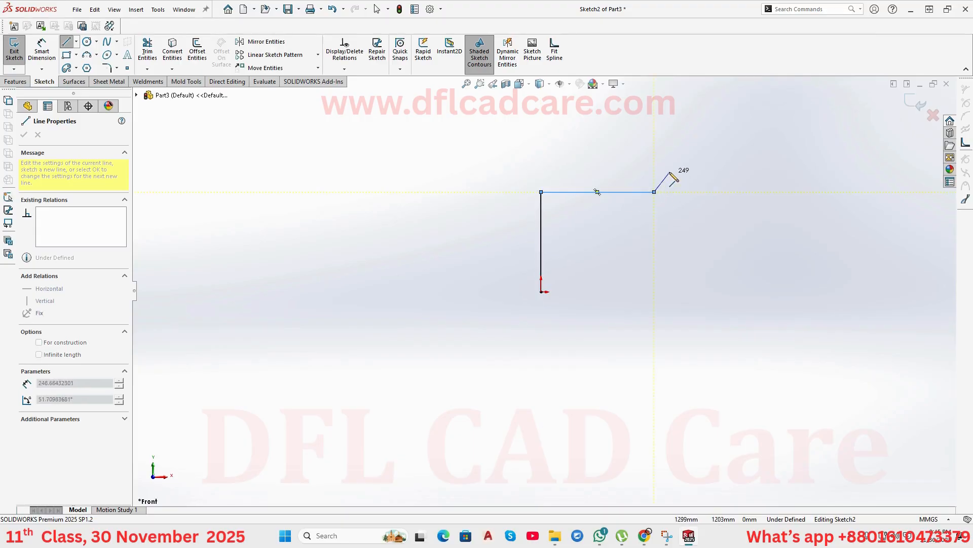
right_click(780, 123)
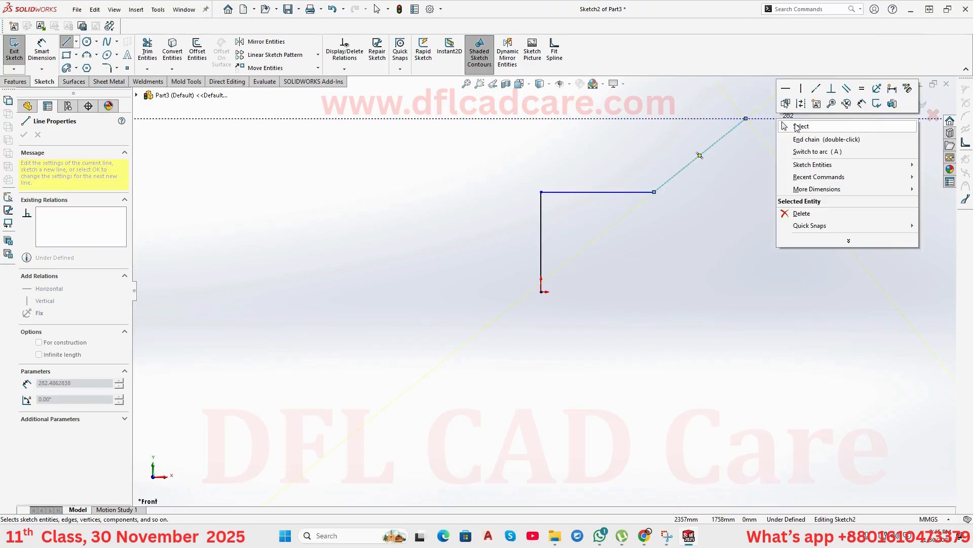
left_click(801, 126)
left_click(919, 103)
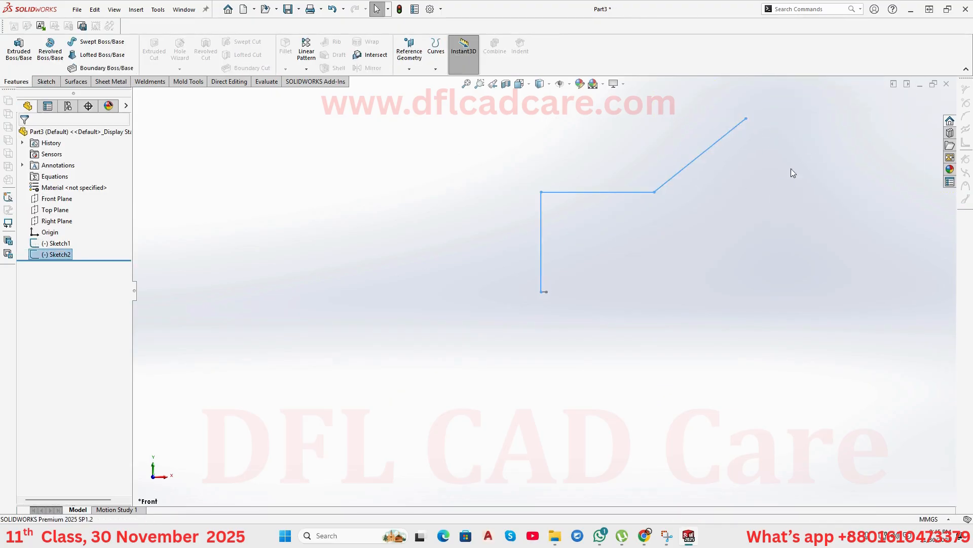
Move the path's horizontal segment down toward the rectangle, making it about 779 mm long.
mouse_move(791, 169)
middle_mouse_down()
mouse_move(811, 277)
mouse_move(603, 301)
mouse_move(302, 223)
middle_mouse_up()
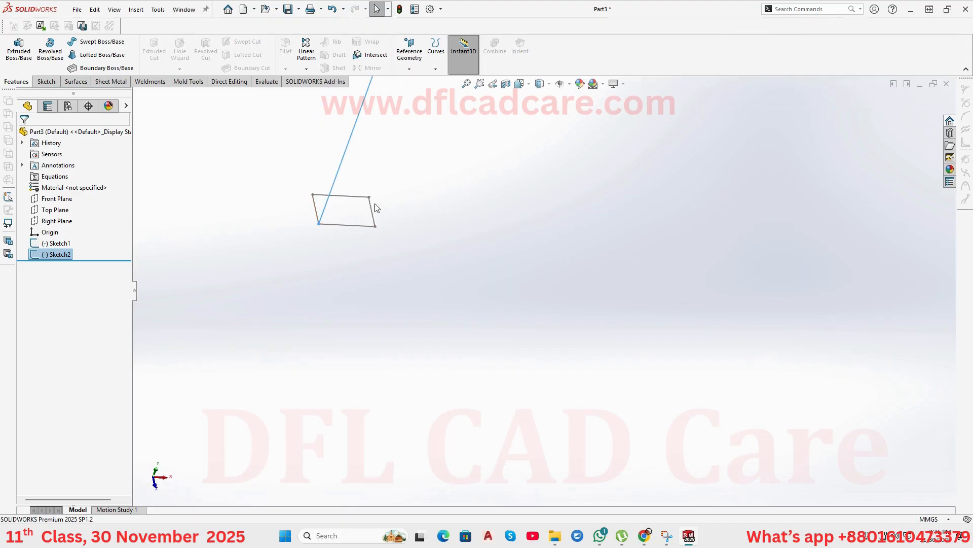
middle_click_drag(348, 216, 527, 268)
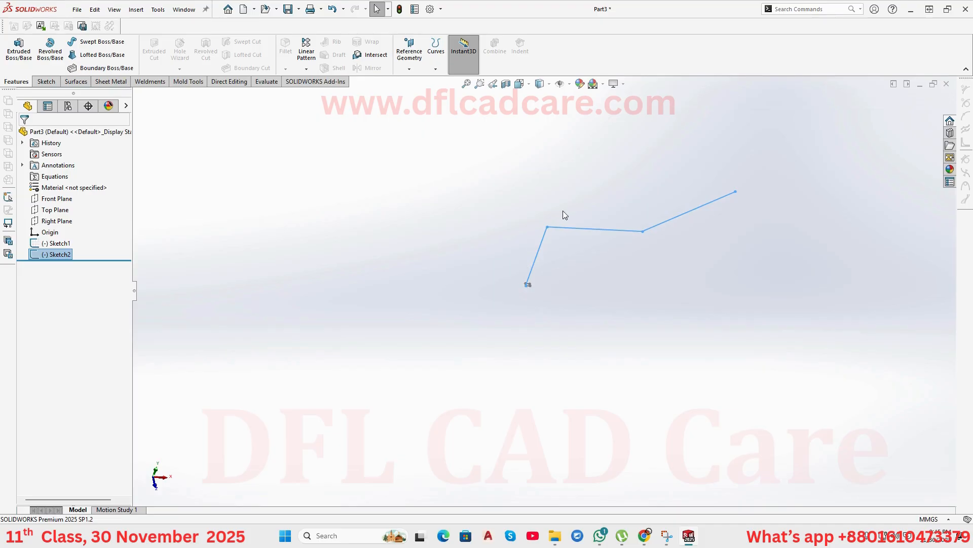
scroll(681, 233, "down", 5)
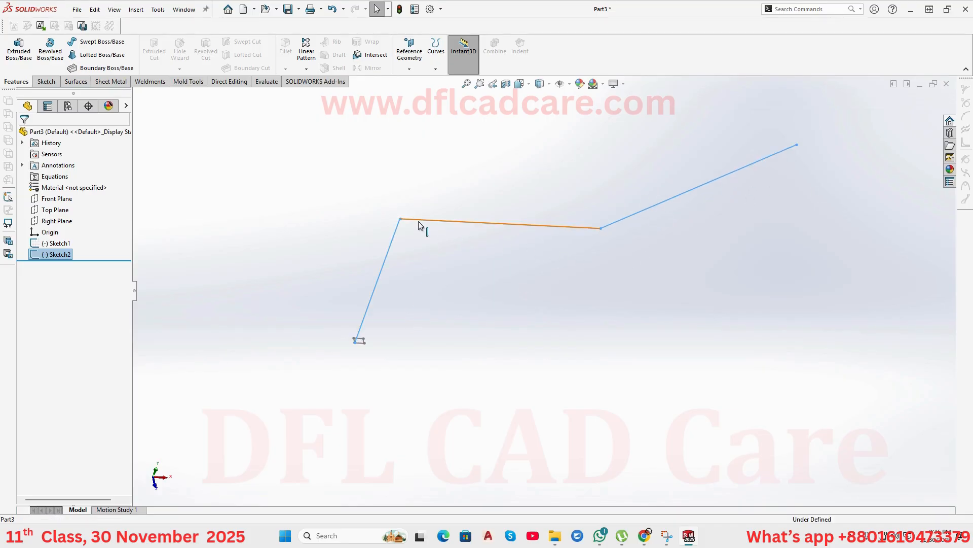
left_click_drag(419, 222, 408, 254)
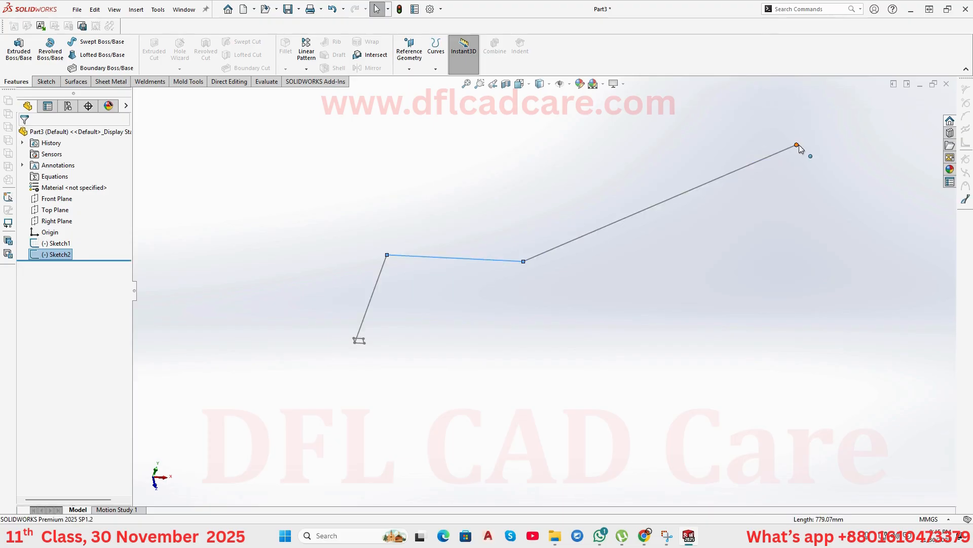
Reshape the path by pulling its horizontal segment down and inward and bringing the free end to about X 556, Y 276 mm.
left_click_drag(798, 145, 665, 191)
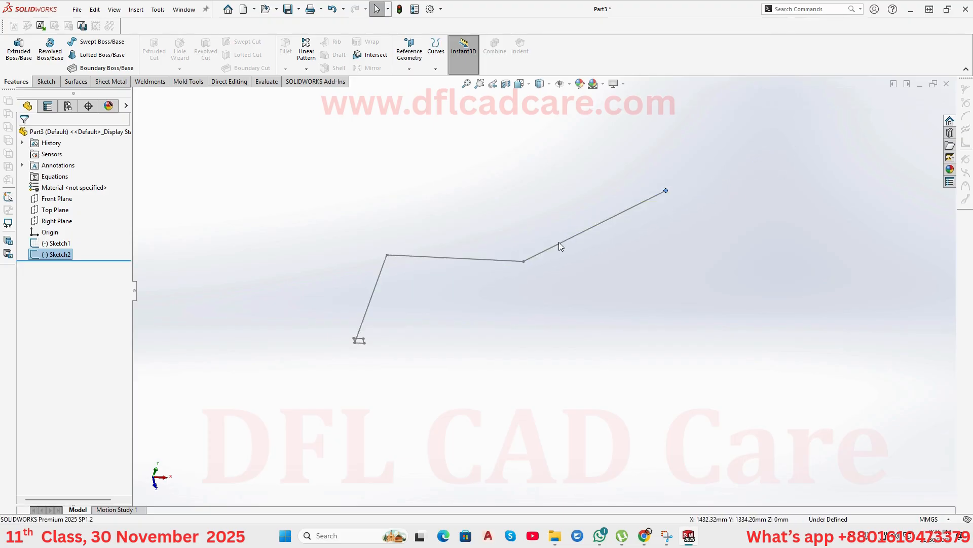
mouse_move(493, 264)
left_mouse_down()
mouse_move(469, 291)
mouse_move(479, 286)
mouse_move(498, 305)
mouse_move(478, 311)
left_mouse_up()
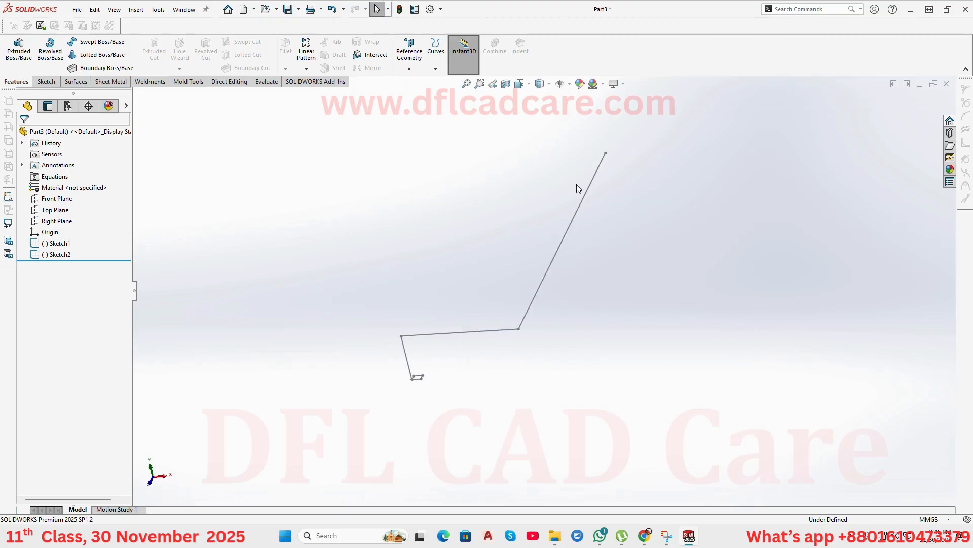
mouse_move(609, 153)
left_mouse_down()
mouse_move(541, 293)
mouse_move(555, 303)
left_mouse_up()
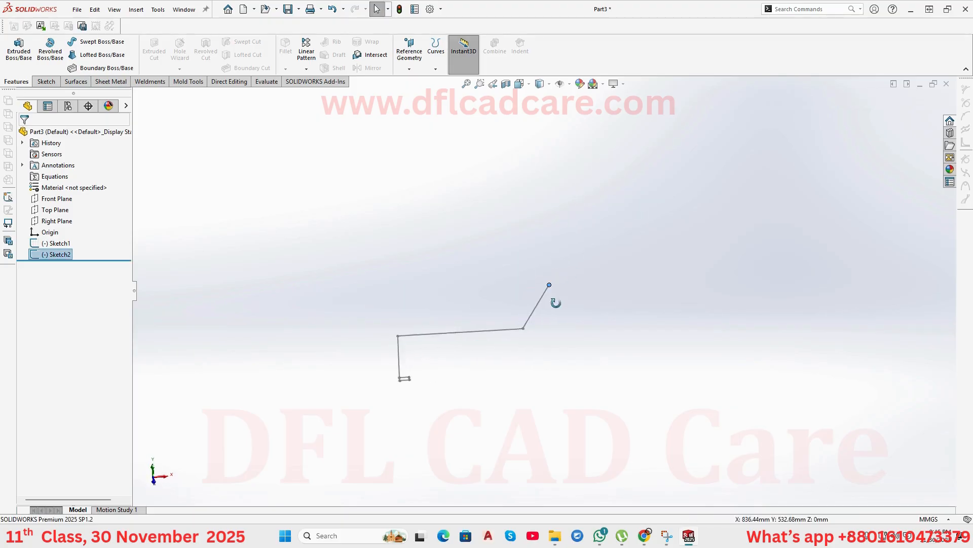
left_click_drag(520, 331, 466, 357)
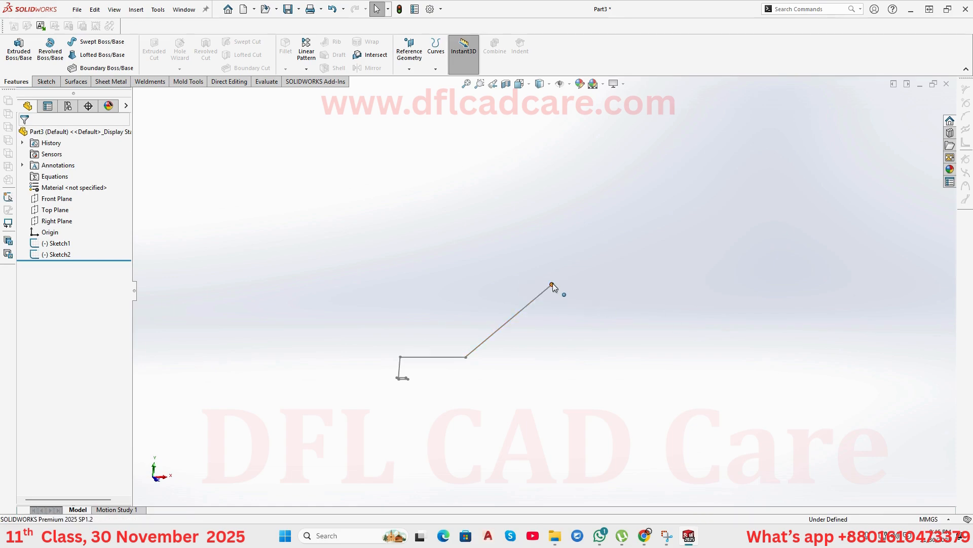
left_click_drag(553, 284, 500, 330)
scroll(401, 413, "down", 6)
middle_click_drag(511, 280, 487, 267)
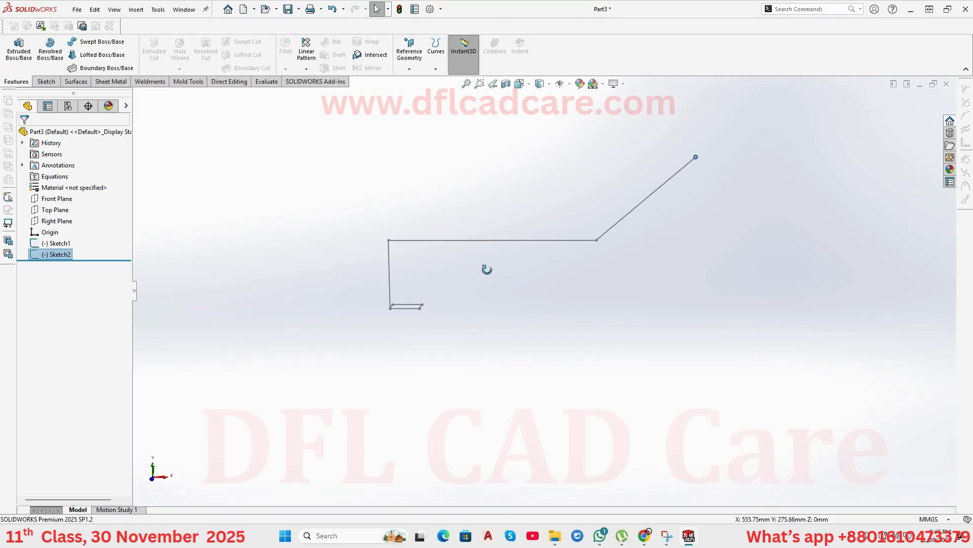
Create a swept boss using the rectangle sketch as the profile and the three-segment sketch as the path.
left_click(94, 45)
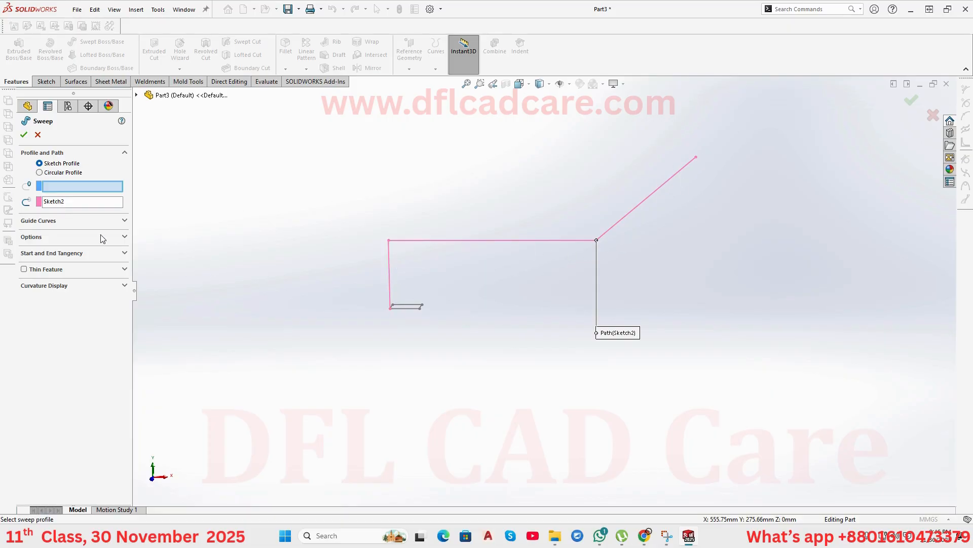
left_click(60, 189)
left_click(405, 308)
middle_click_drag(407, 308, 406, 352)
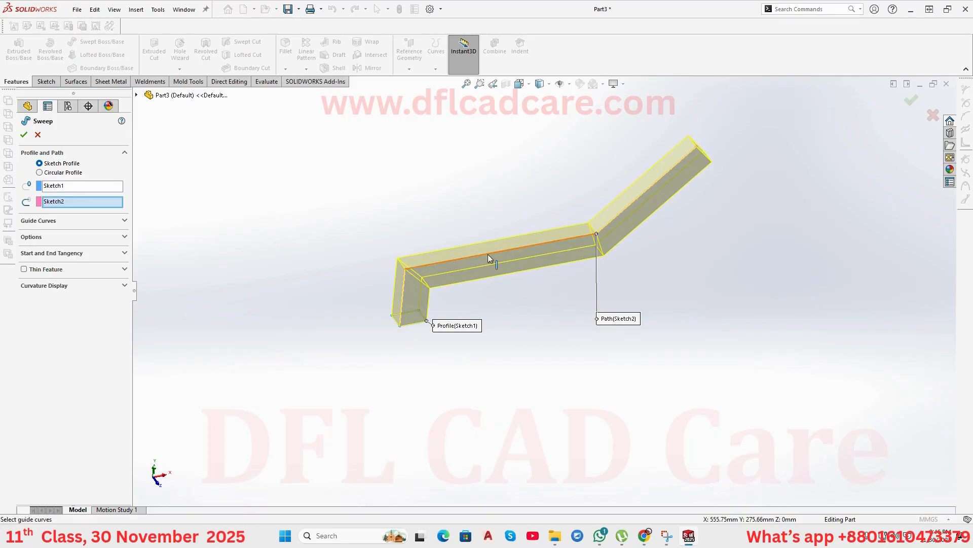
middle_click_drag(489, 257, 693, 206)
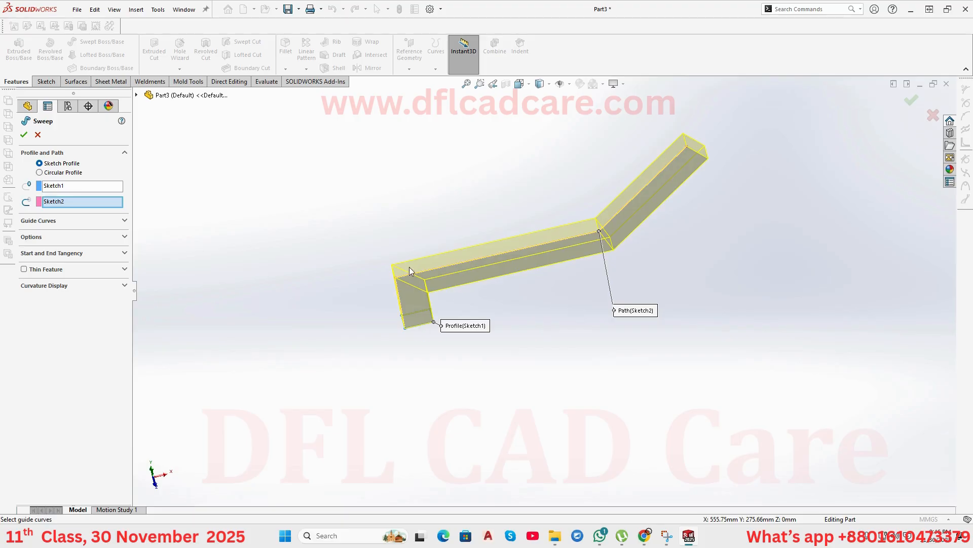
middle_click_drag(406, 333, 434, 327)
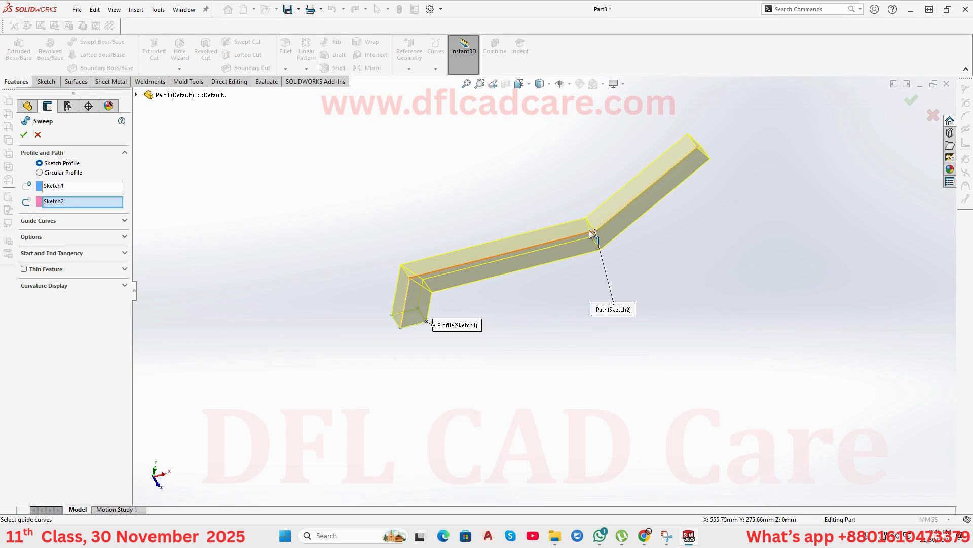
left_click(24, 135)
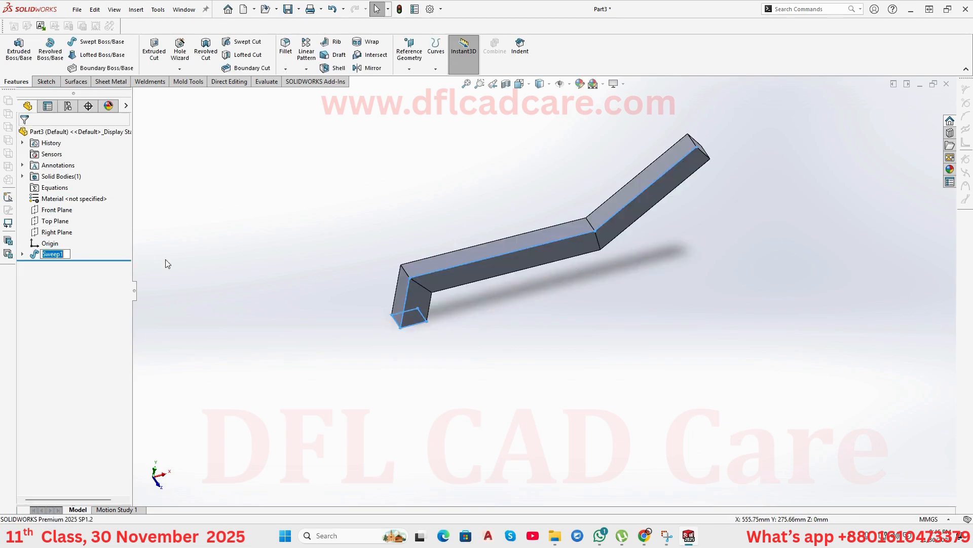
left_click(170, 262)
middle_click_drag(370, 303, 366, 251)
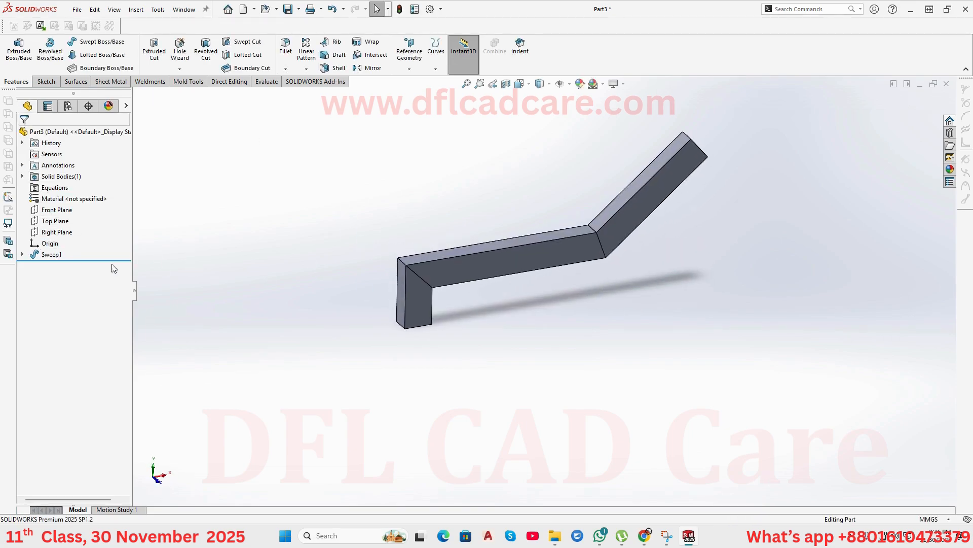
Edit the sweep's path sketch, add a 30 mm sketch fillet between the vertical and horizontal lines, and exit the sketch.
left_click(22, 255)
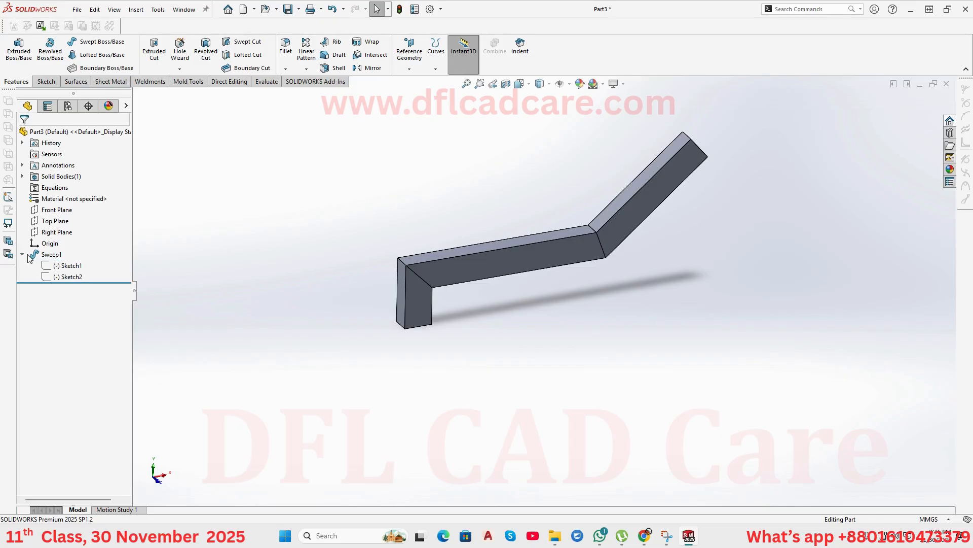
left_click(68, 276)
left_click(70, 251)
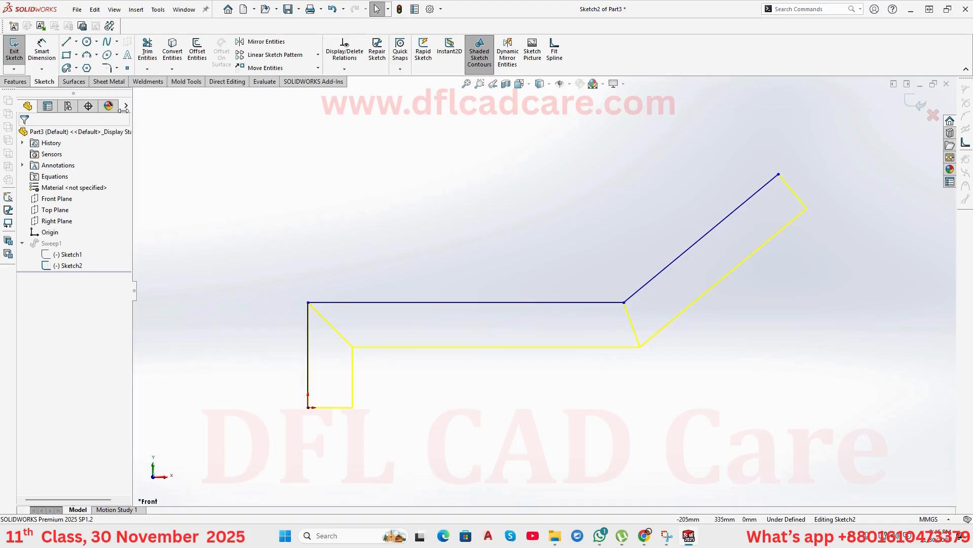
left_click(106, 68)
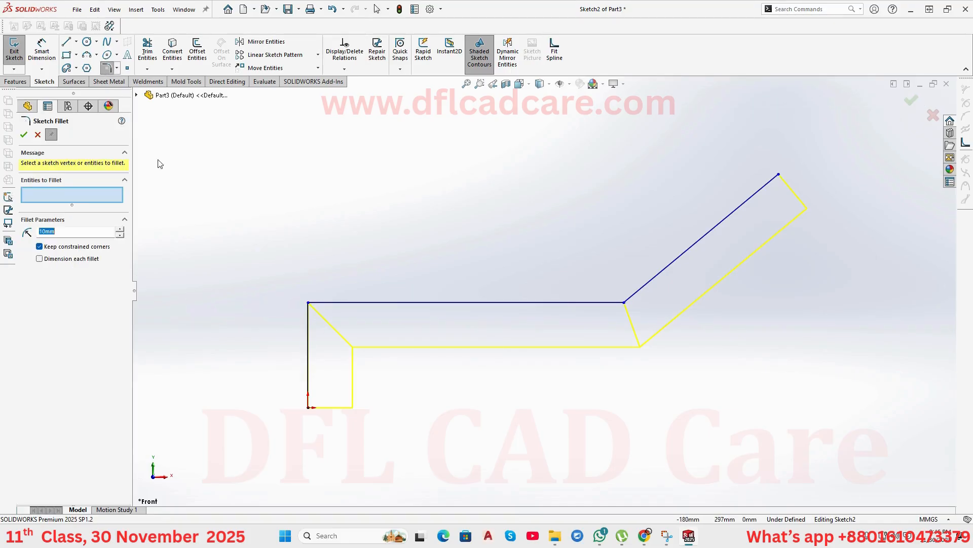
left_click(309, 303)
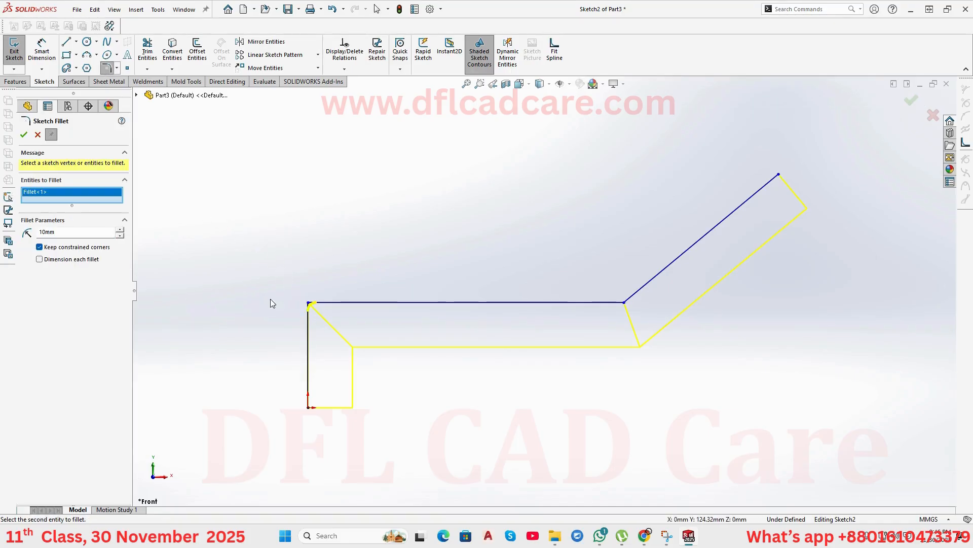
left_click(120, 229)
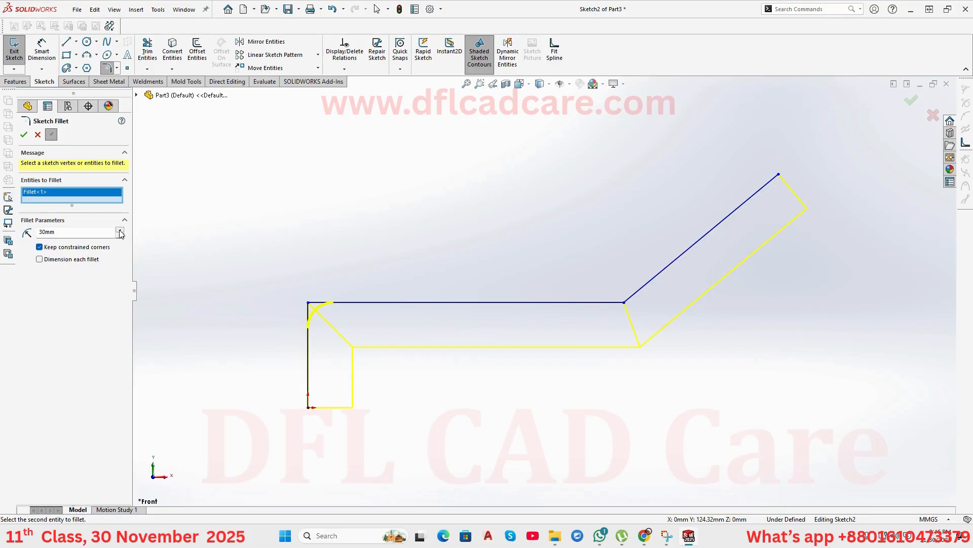
left_click(23, 135)
left_click(907, 103)
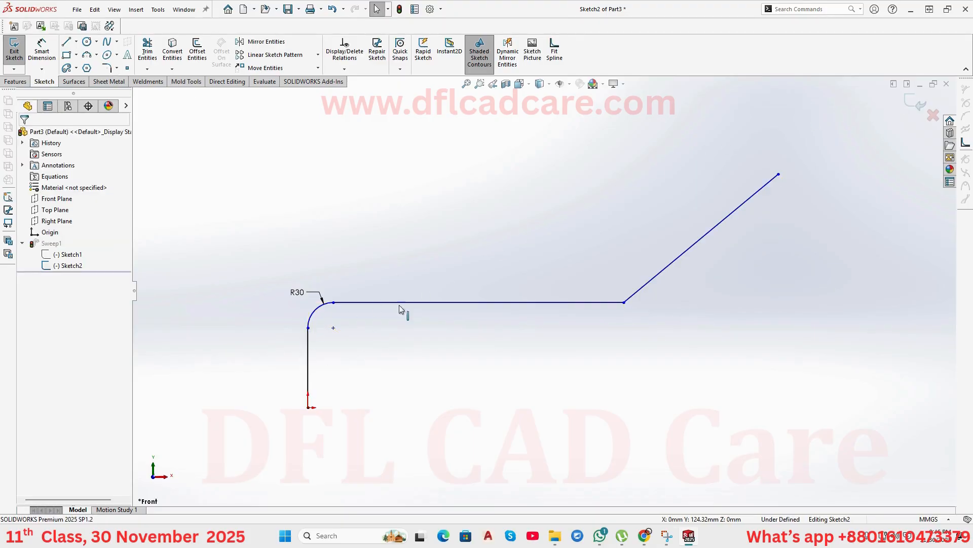
left_click(921, 104)
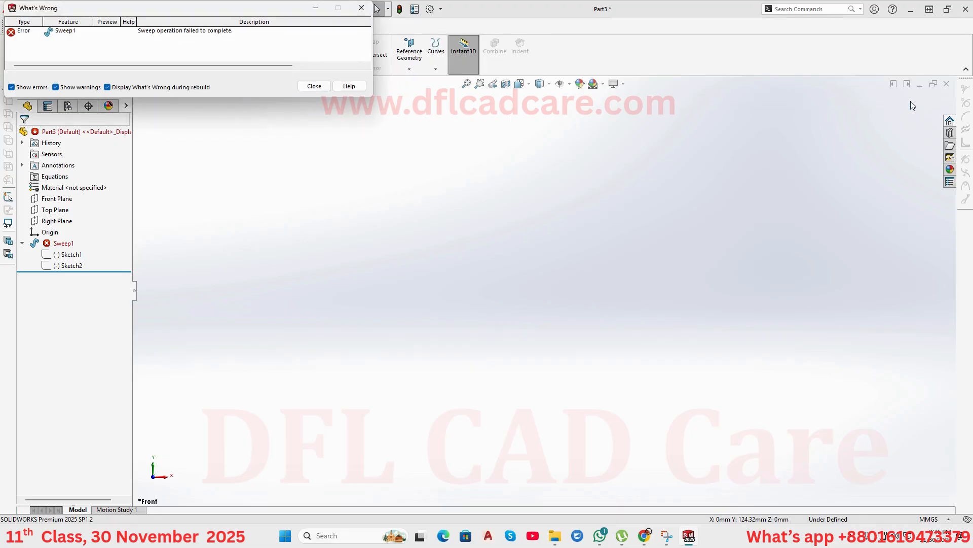
left_click(314, 86)
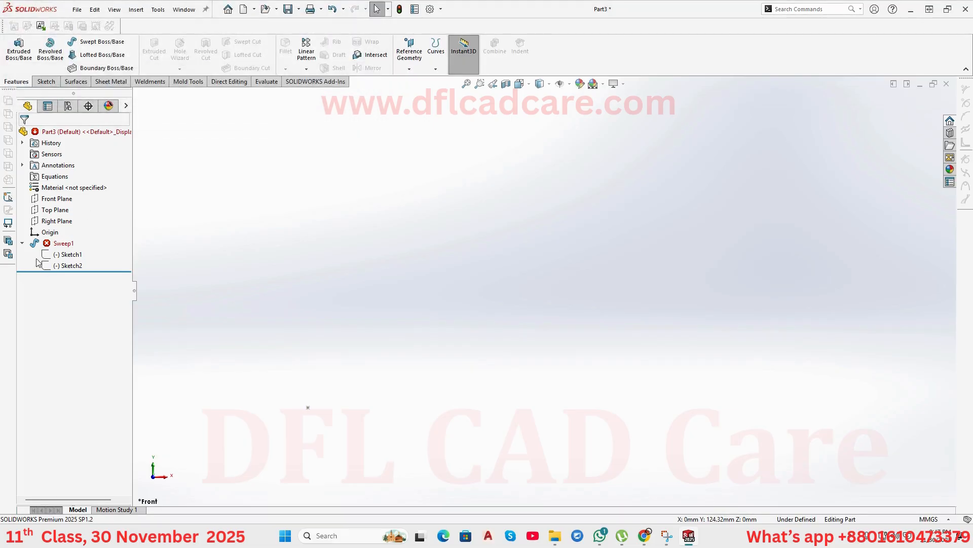
Reopen the sweep's path sketch and set the corner fillet's radius to 50 mm.
left_click(63, 255)
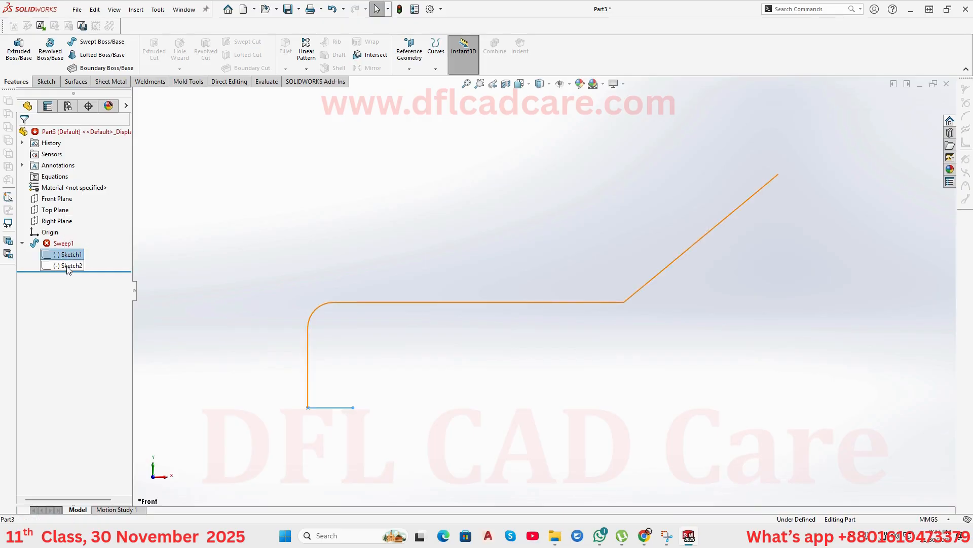
left_click(68, 265)
left_click(79, 237)
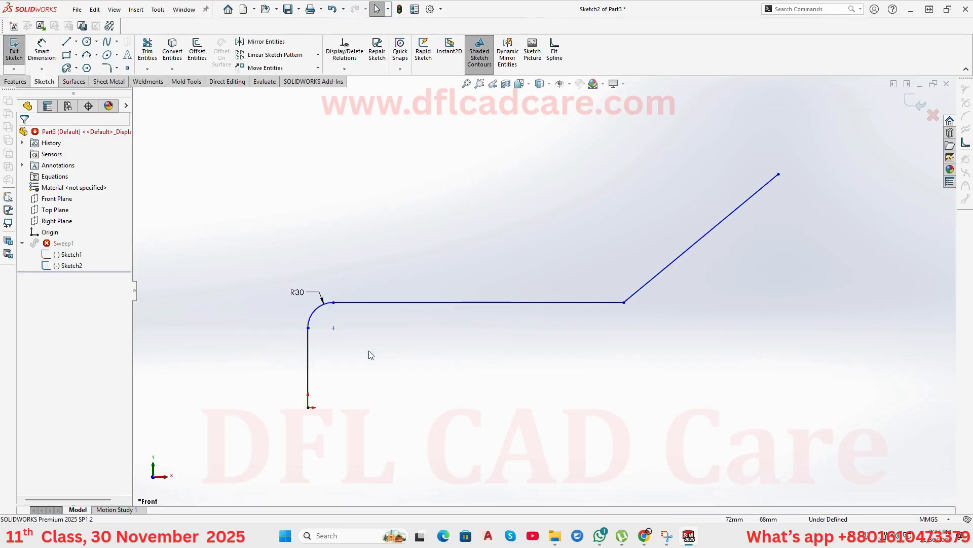
left_click(299, 291)
double_click(299, 292)
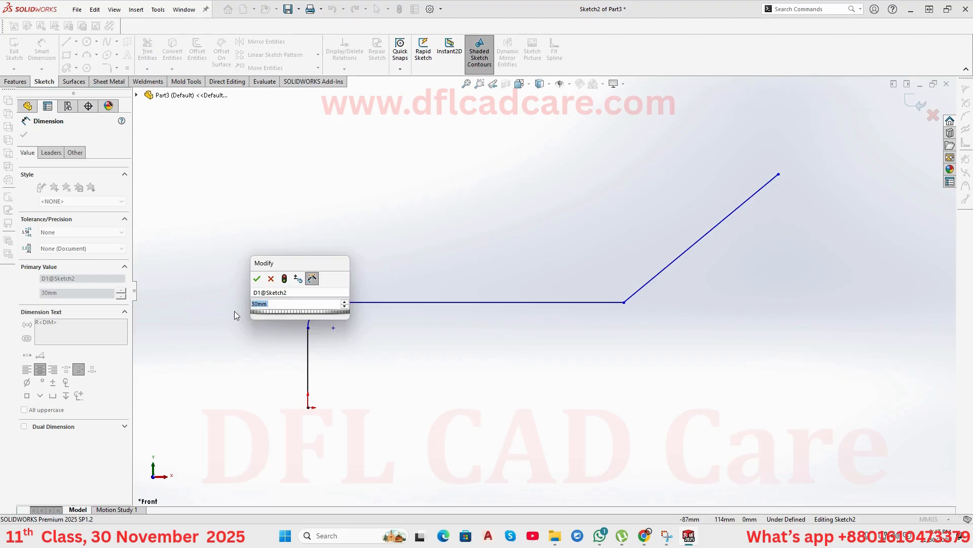
type("50")
key("Return")
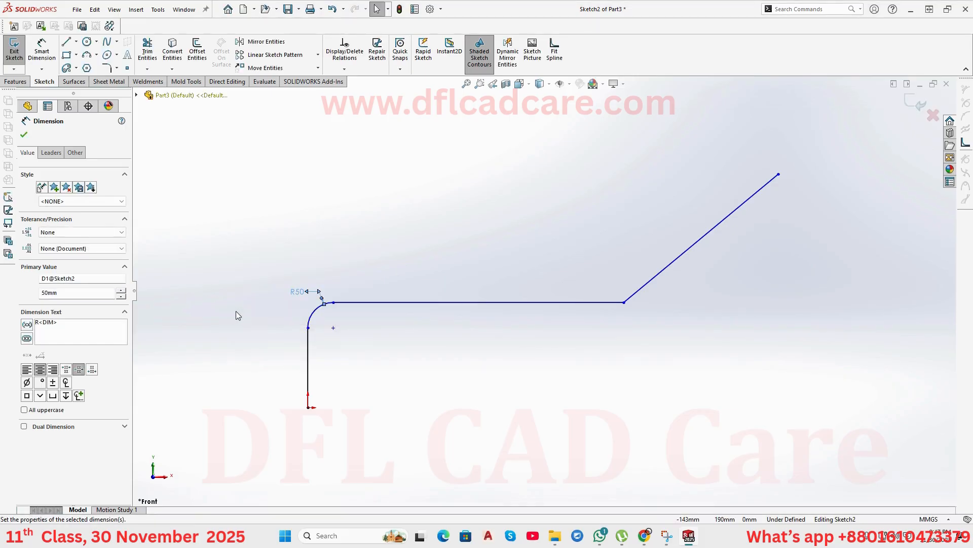
Try radii of 100, 80, 70, 60 and 50 mm in turn for the path's corner fillet.
double_click(298, 292)
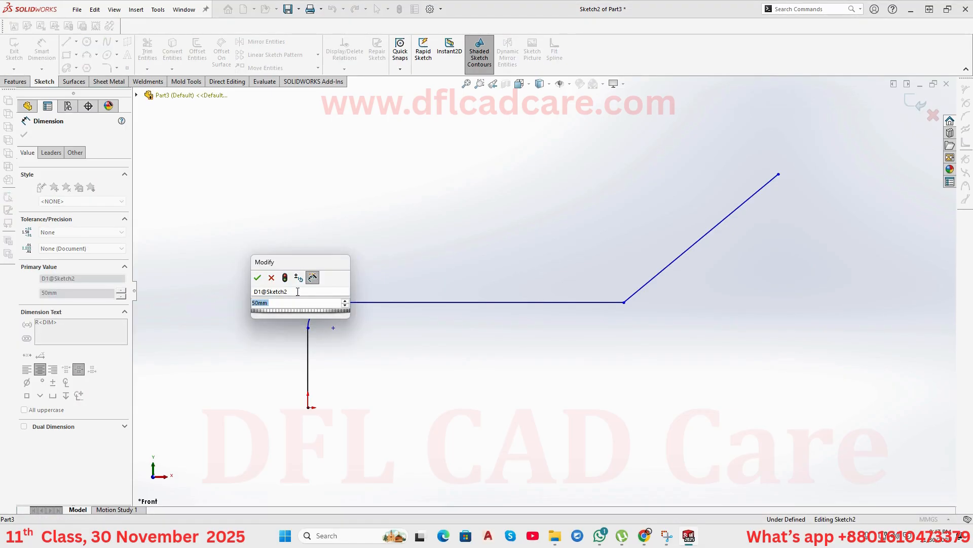
type("100")
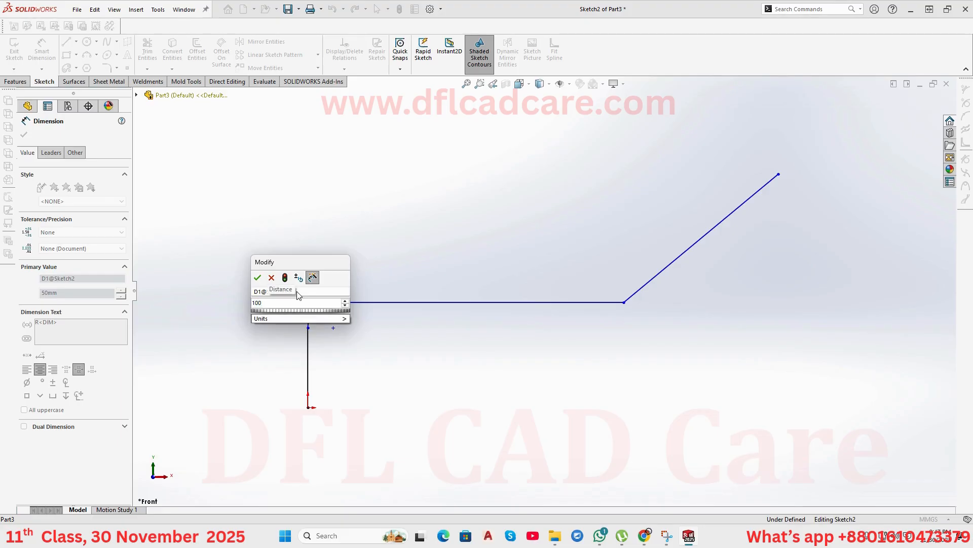
key("Return")
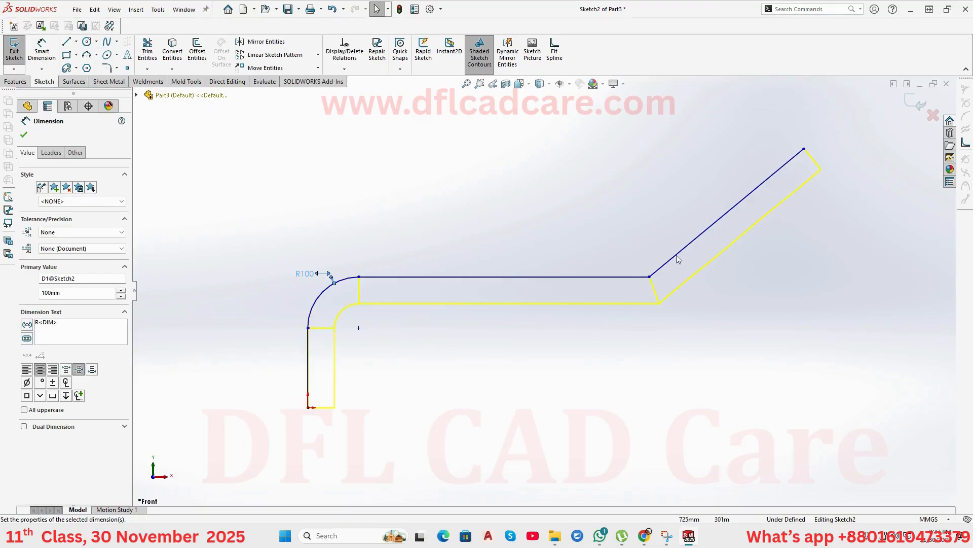
double_click(306, 274)
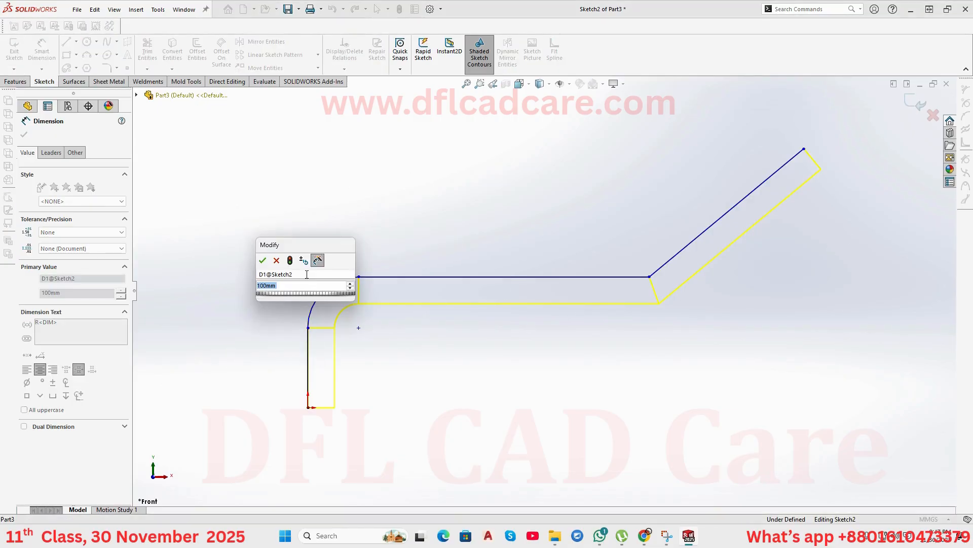
type("80")
key("Return")
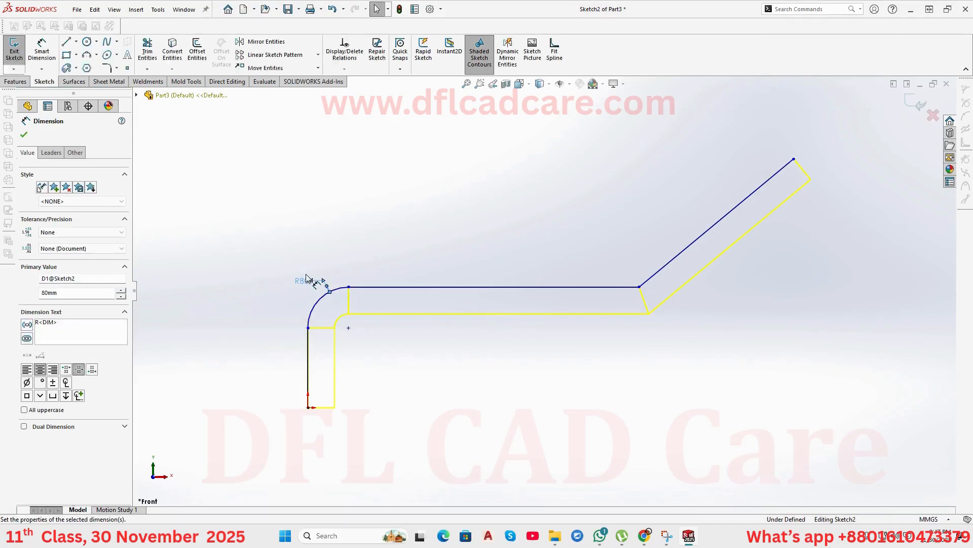
left_click(304, 285)
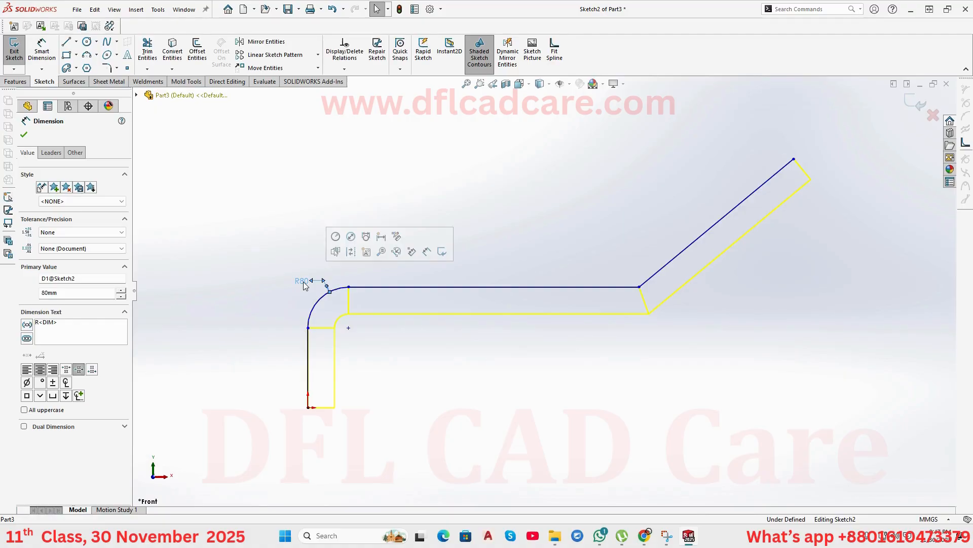
double_click(303, 282)
type("70")
key("Return")
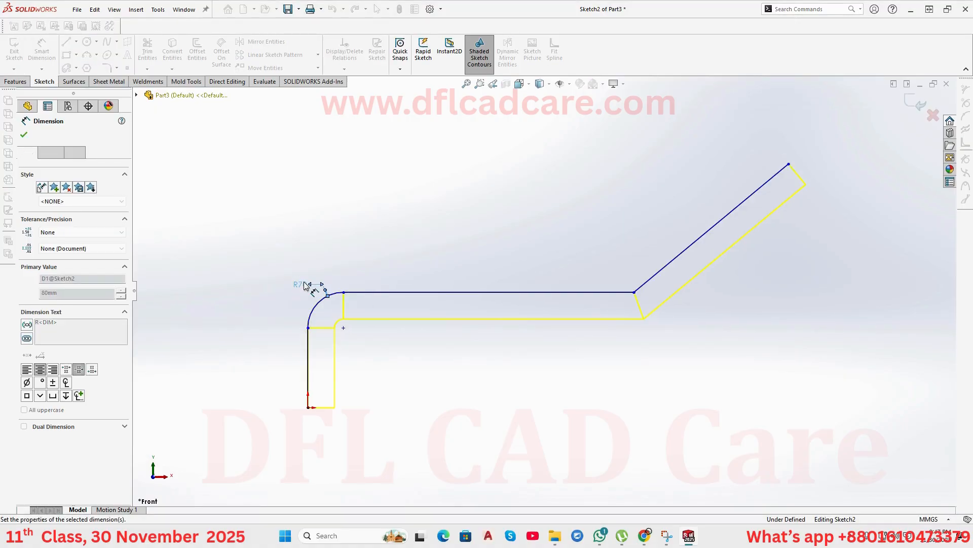
double_click(305, 285)
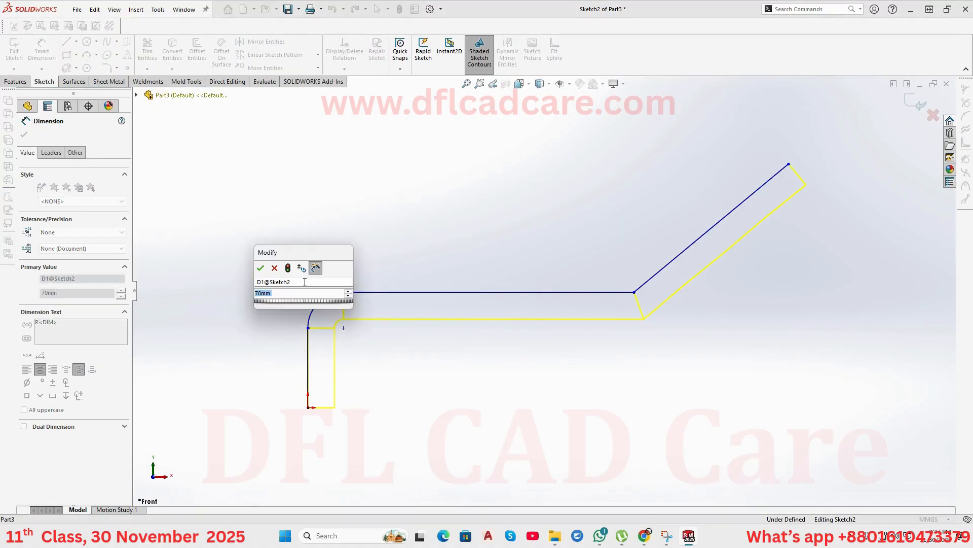
type("60")
key("Return")
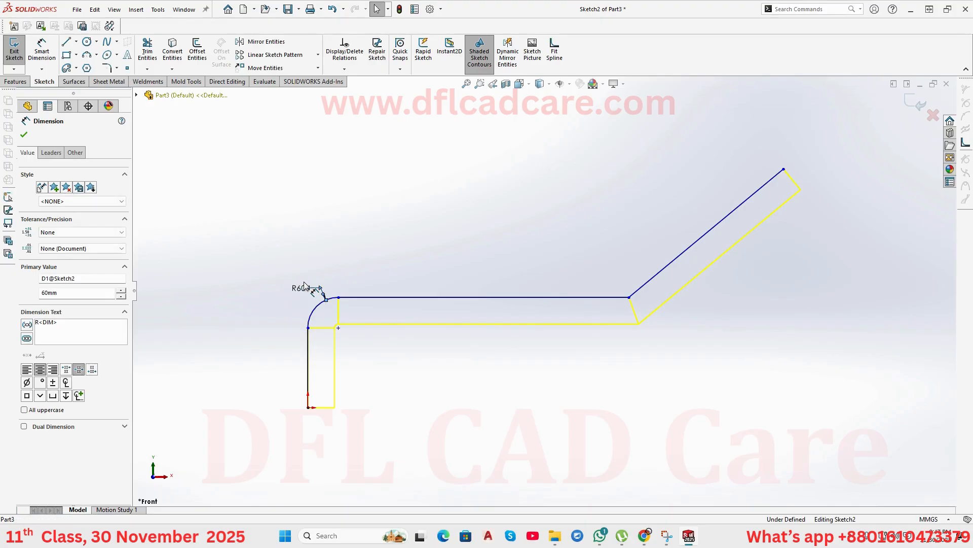
double_click(304, 285)
type("50")
key("Return")
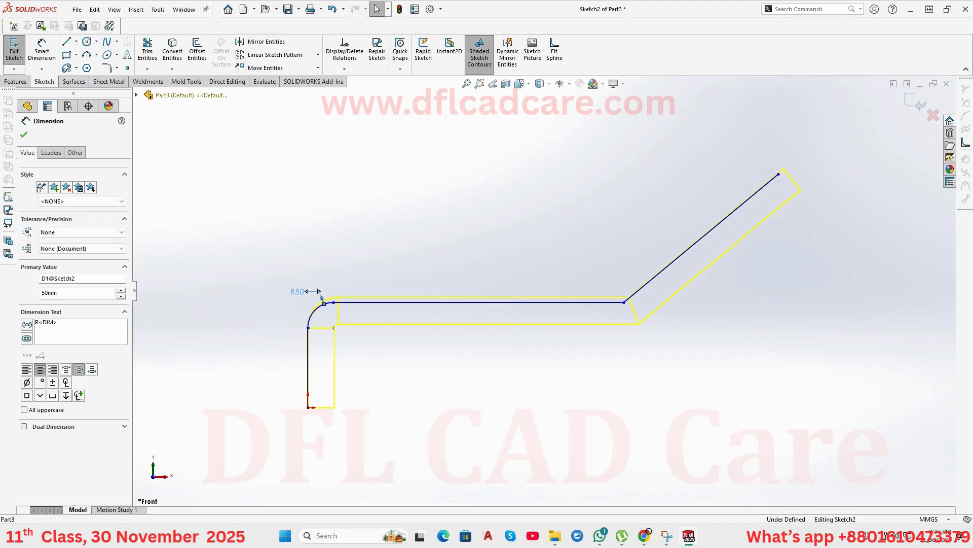
Set the path's corner fillet radius to 40 mm.
double_click(297, 293)
type("40")
key("Return")
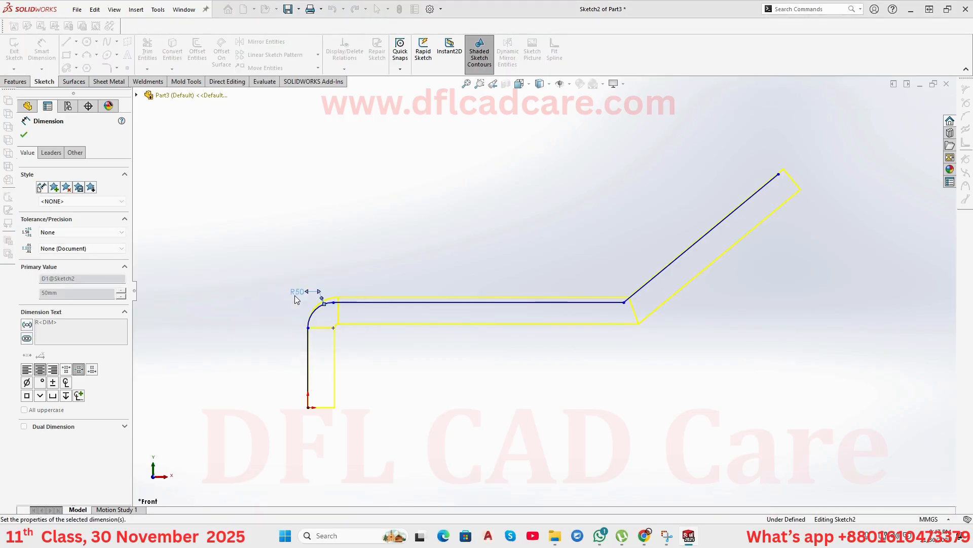
Try a 20 mm radius for the path's corner fillet.
double_click(295, 297)
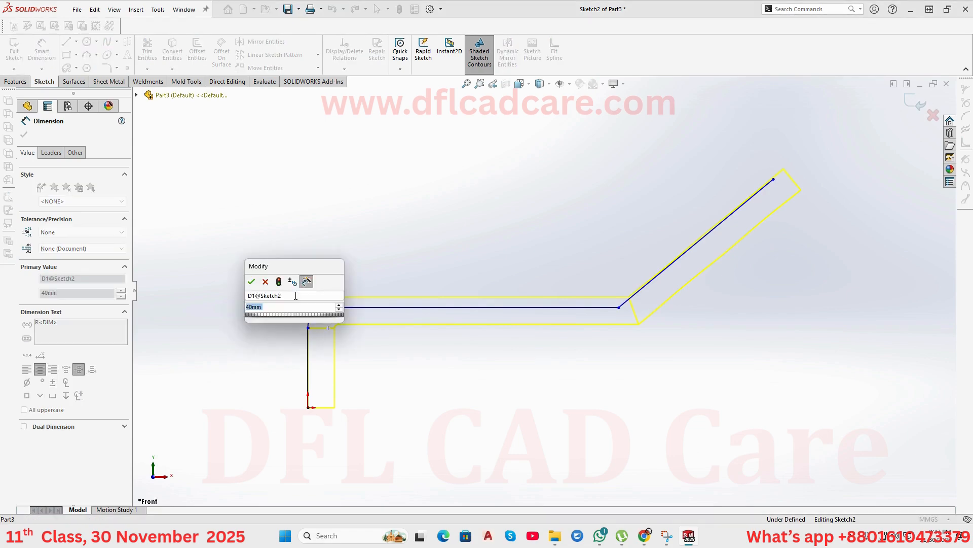
type("20")
key("Return")
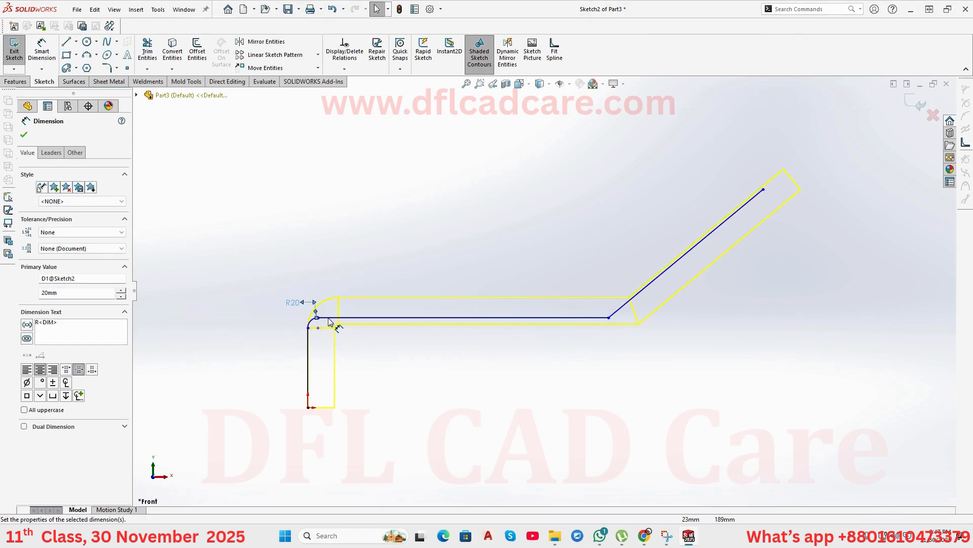
Set the path's corner fillet radius to 60 mm and exit the sketch to rebuild the sweep.
scroll(330, 322, "down", 3)
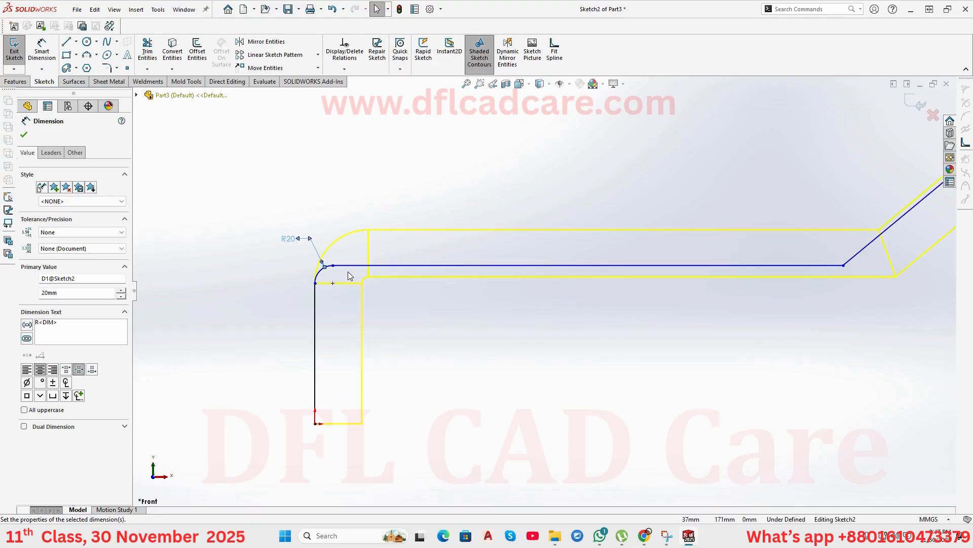
double_click(286, 238)
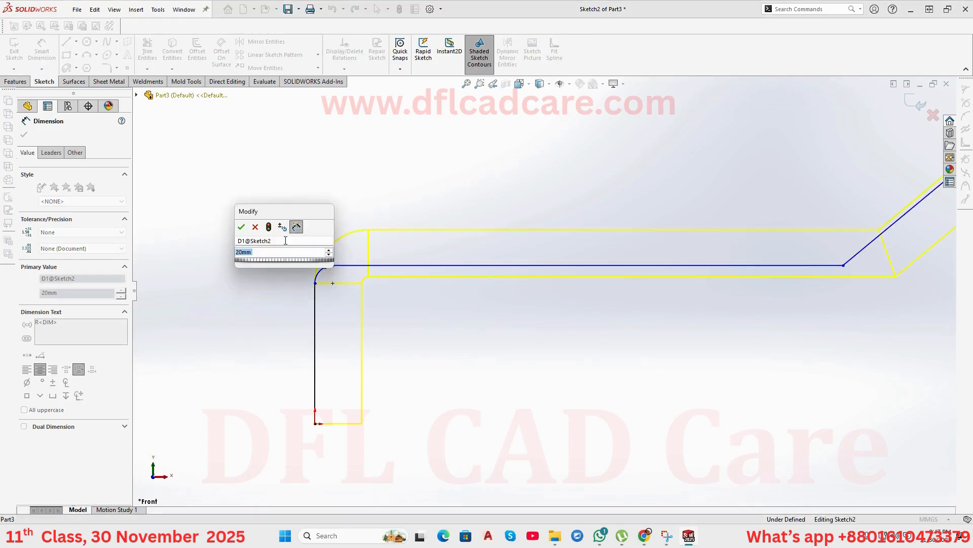
type("60")
key("Return")
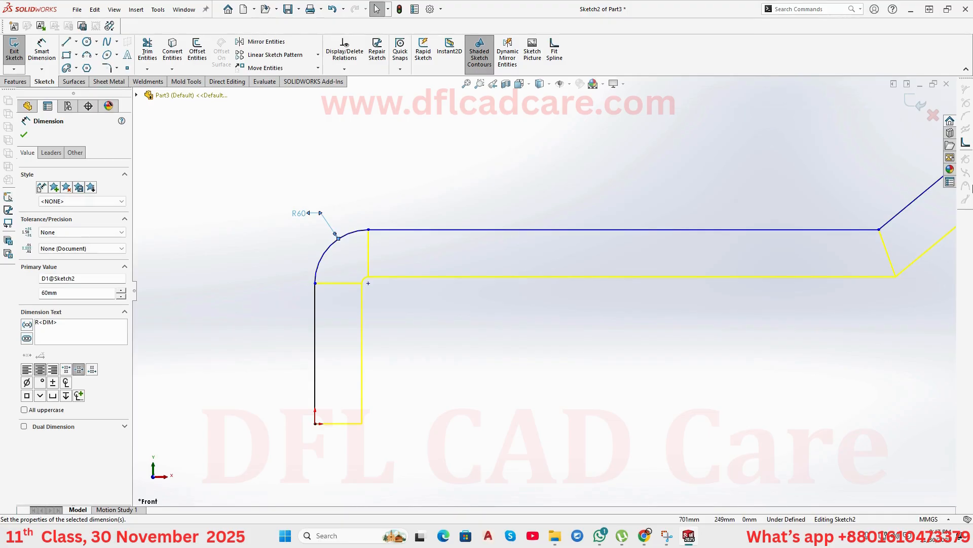
left_click(917, 105)
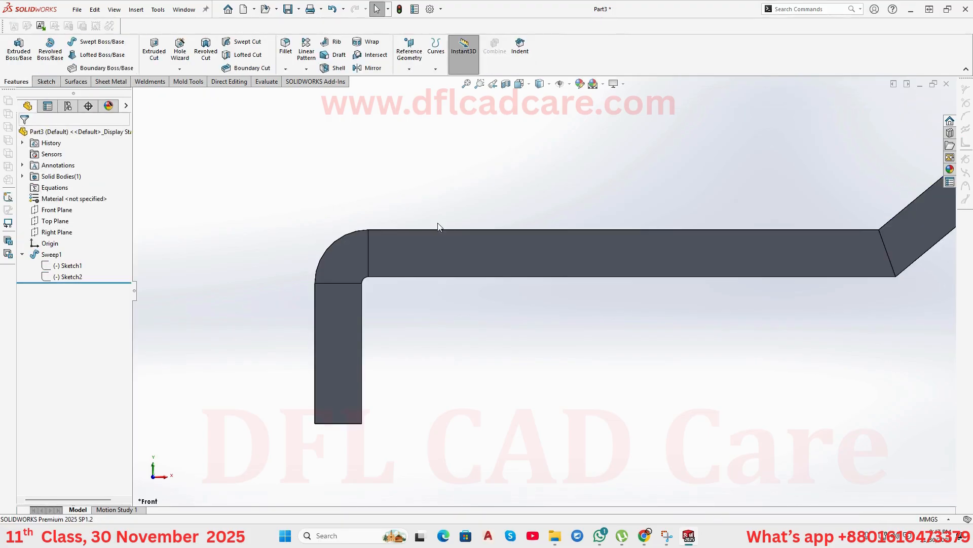
Inspect the rebuilt swept body around its filleted corner from several angles.
middle_click_drag(437, 225, 466, 273)
scroll(467, 273, "up", 3)
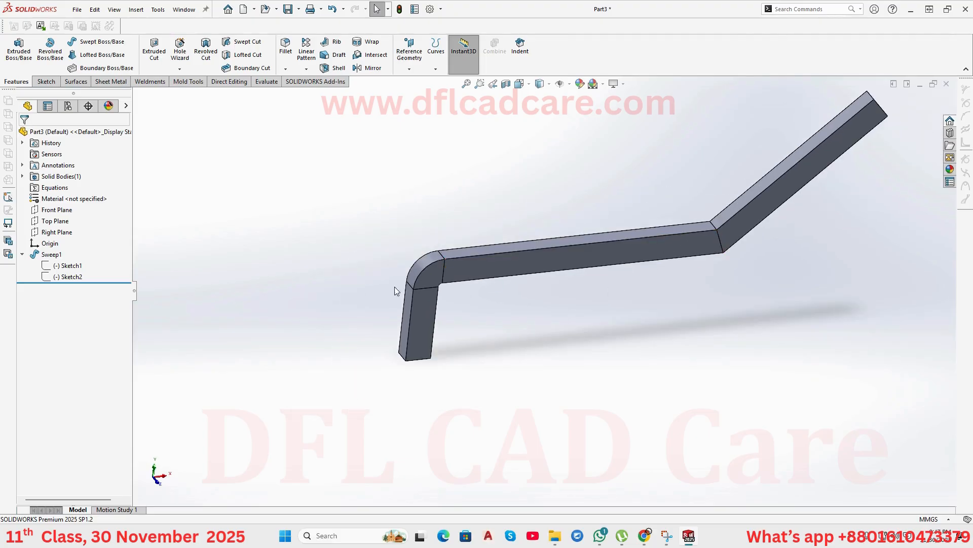
scroll(409, 293, "down", 3)
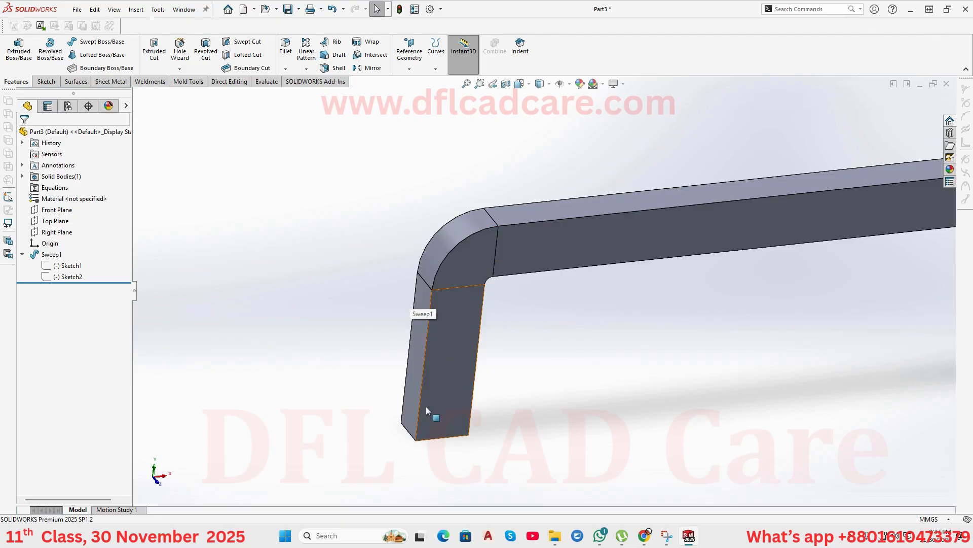
scroll(589, 310, "up", 3)
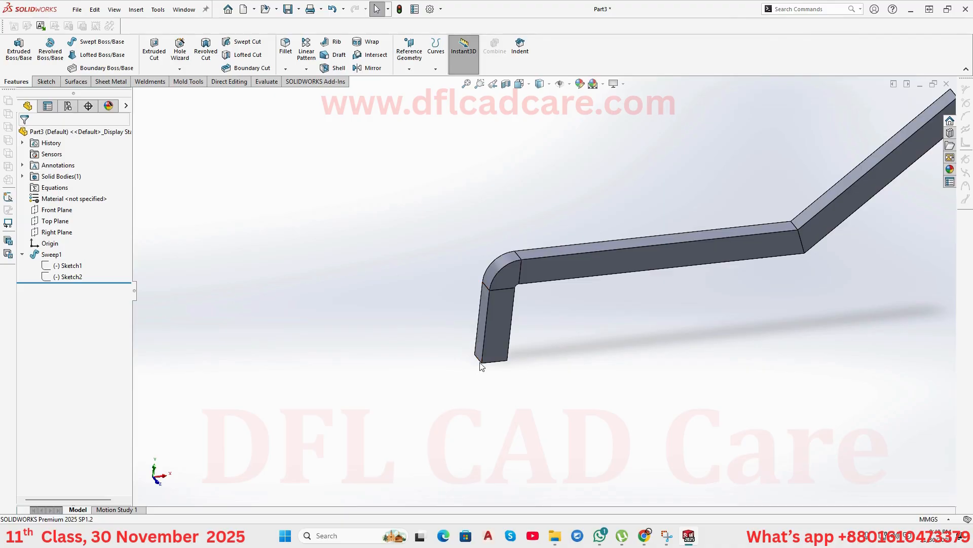
middle_click_drag(549, 351, 523, 258)
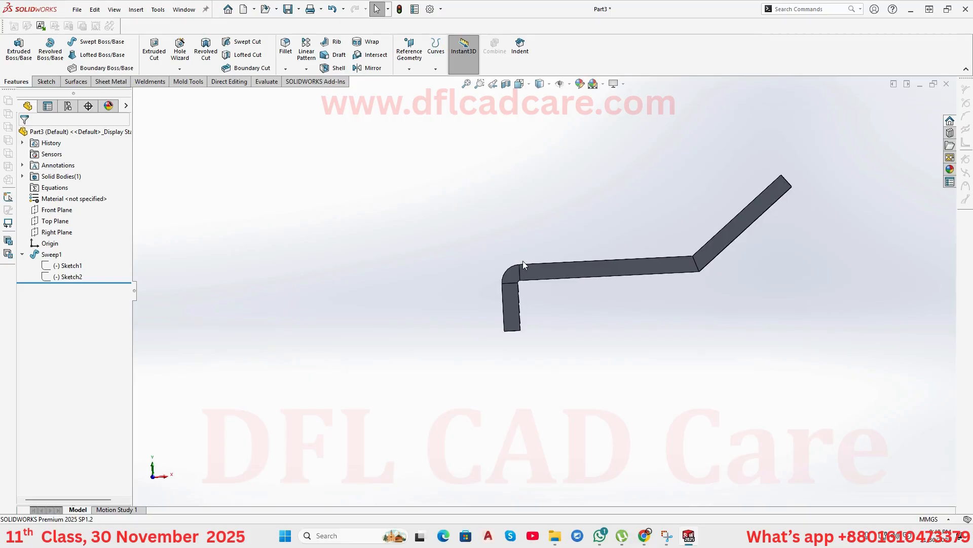
scroll(635, 326, "down", 2)
scroll(635, 326, "up", 2)
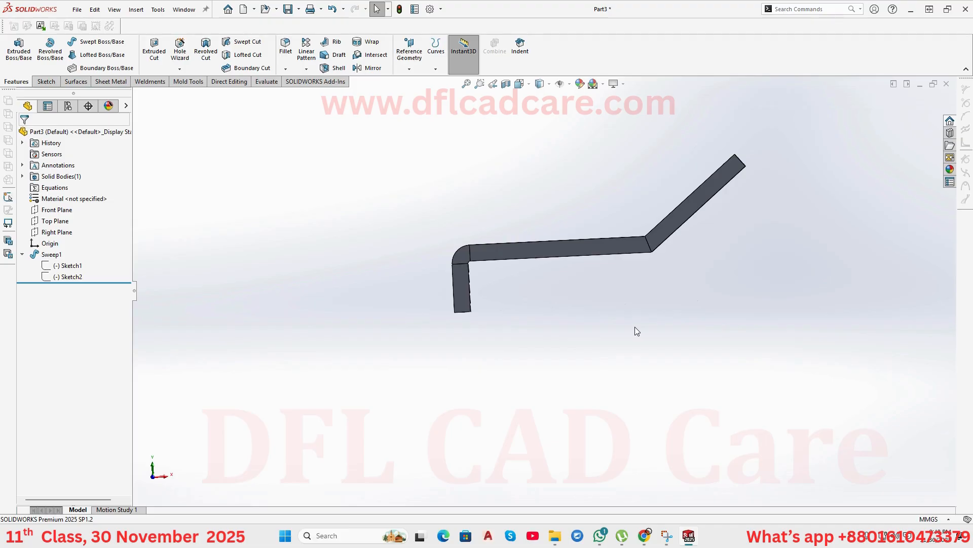
Open a sketch on the Front Plane and draw an open six-point spline looping over and around the swept body.
left_click(53, 209)
left_click(71, 196)
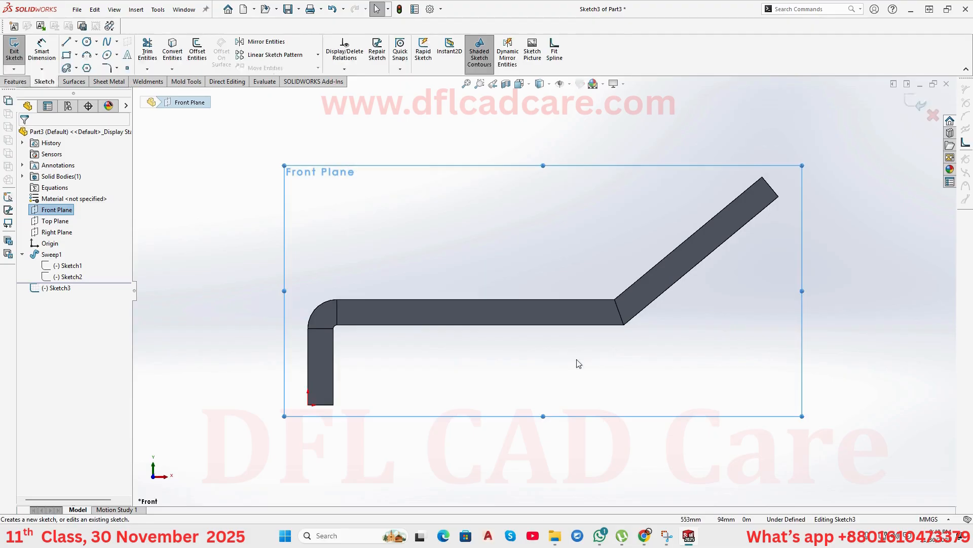
left_click(107, 41)
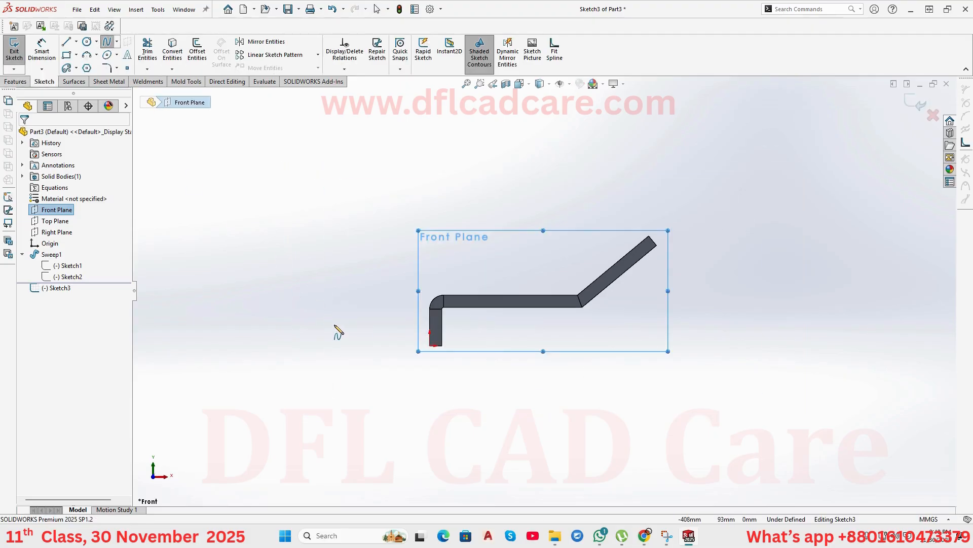
left_click(335, 331)
left_click(362, 206)
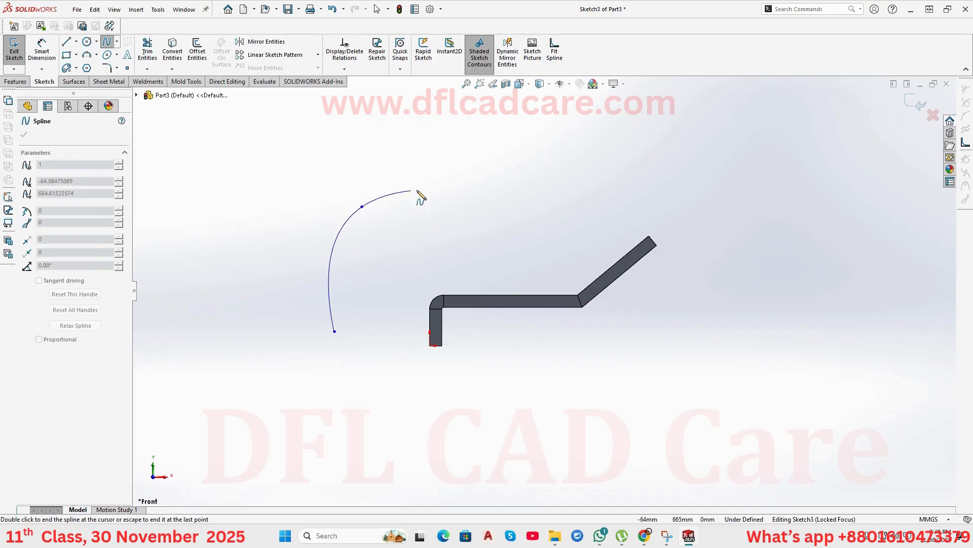
left_click(571, 188)
left_click(869, 246)
left_click(835, 446)
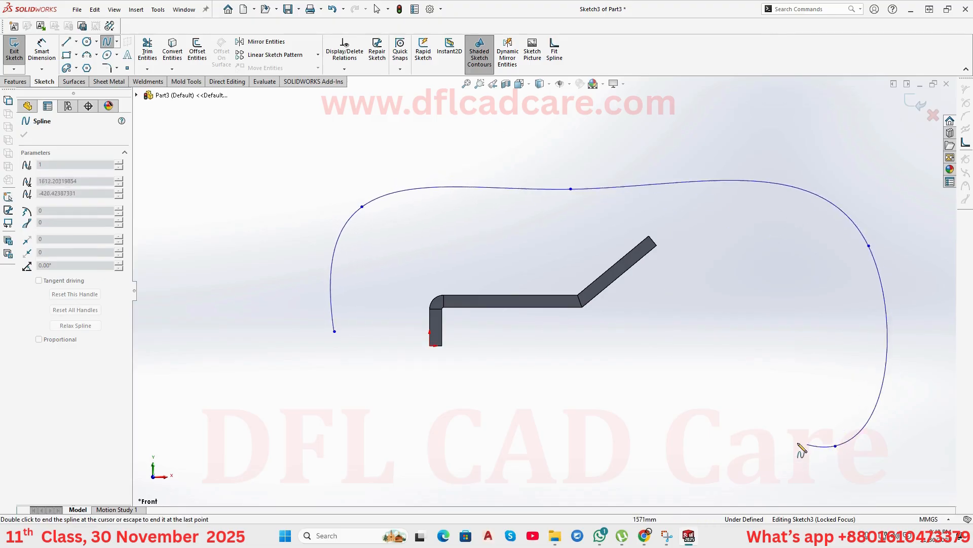
left_click(611, 418)
right_click(651, 377)
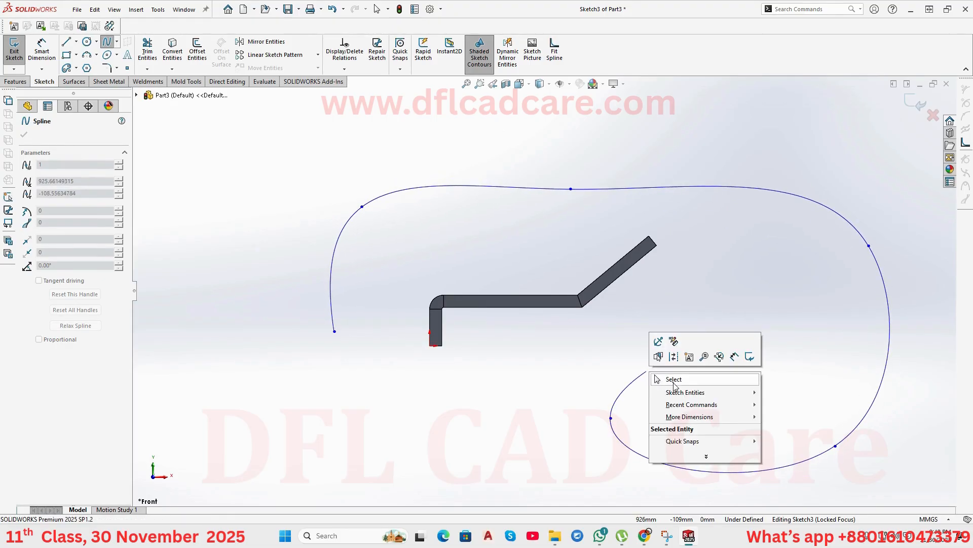
left_click(669, 378)
Shift the whole spline slightly relative to the swept body and exit the sketch.
left_click(604, 431)
scroll(598, 436, "up", 4)
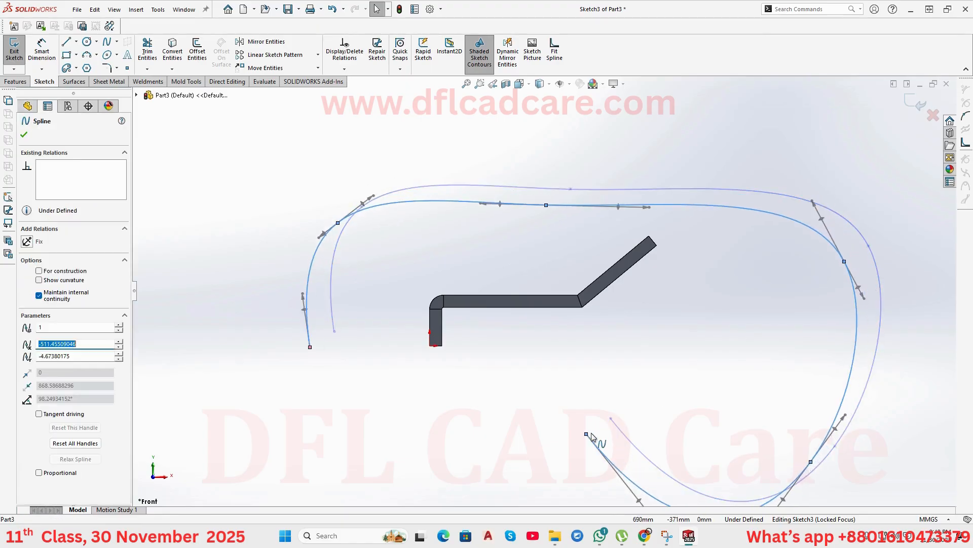
left_click(513, 392)
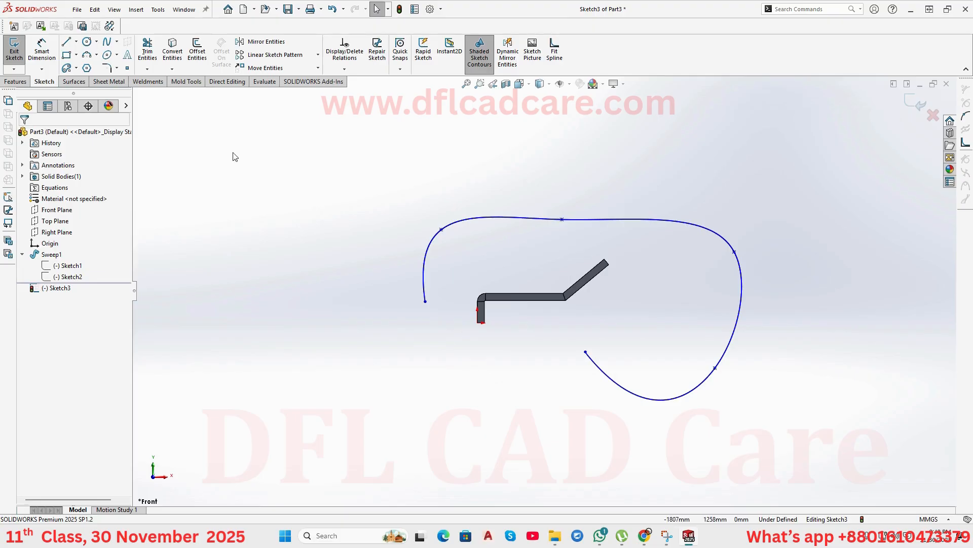
left_click(916, 102)
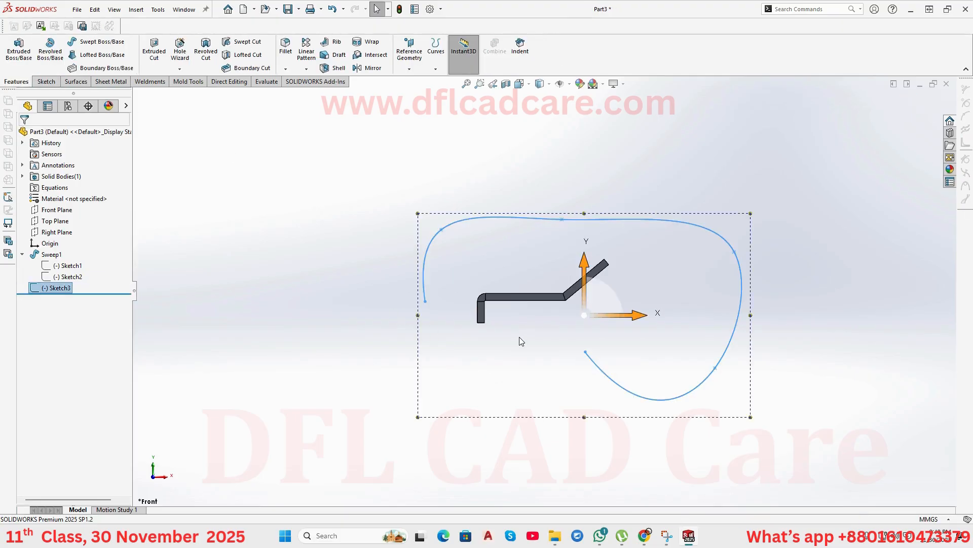
left_click(454, 321)
Create a reference plane perpendicular to the spline and coincident with its start point.
scroll(418, 325, "down", 4)
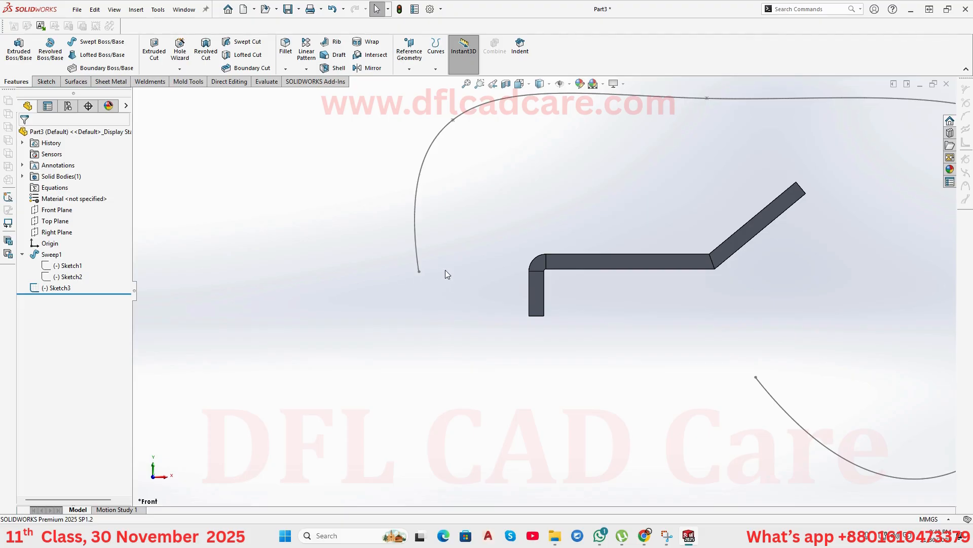
left_click(409, 69)
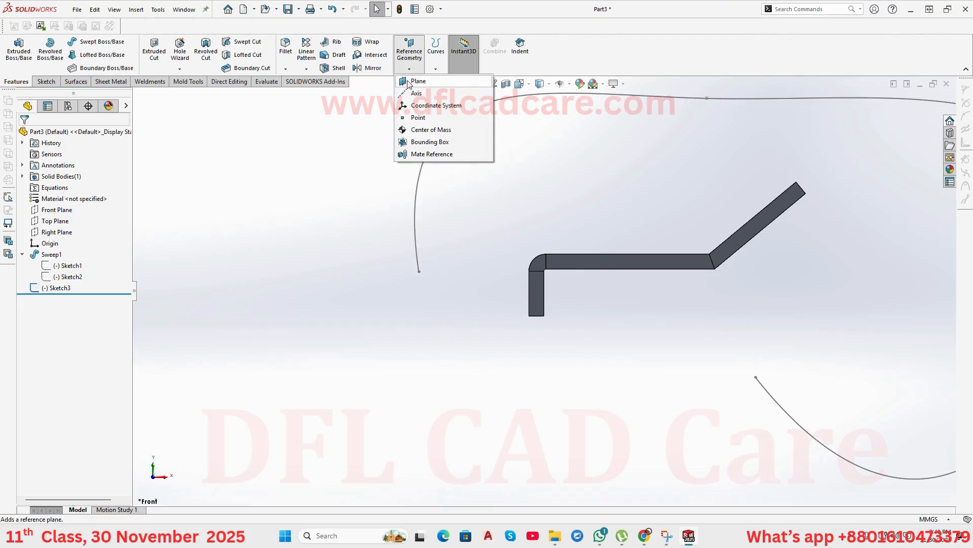
left_click(415, 80)
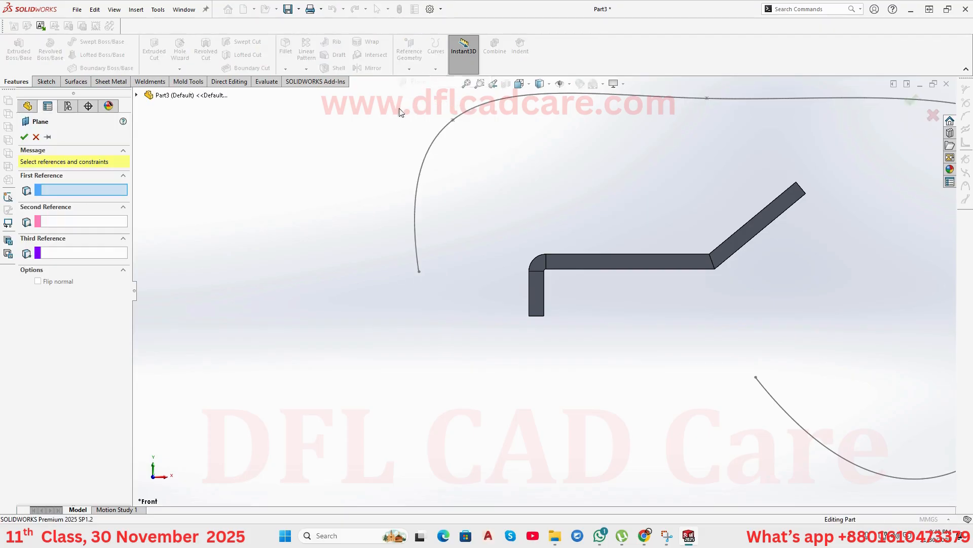
left_click(418, 255)
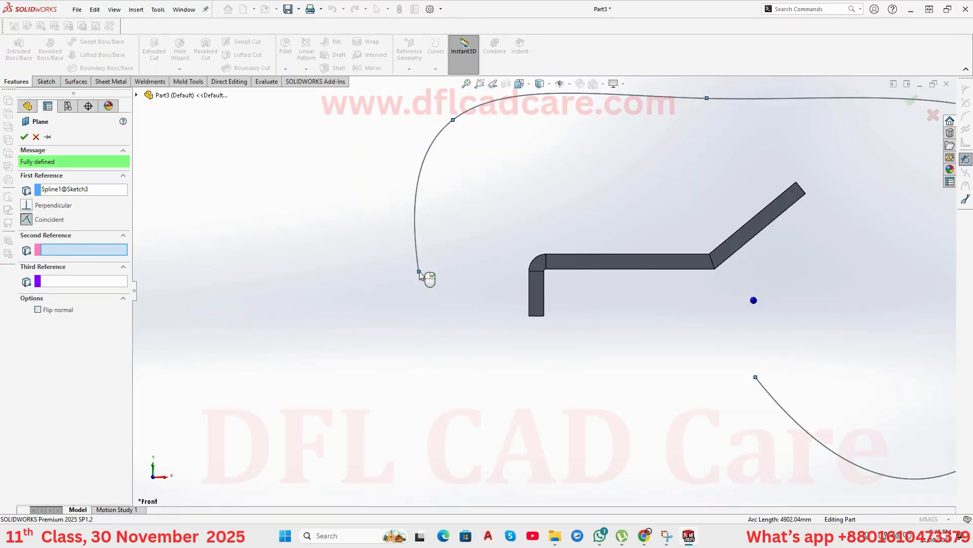
left_click(419, 272)
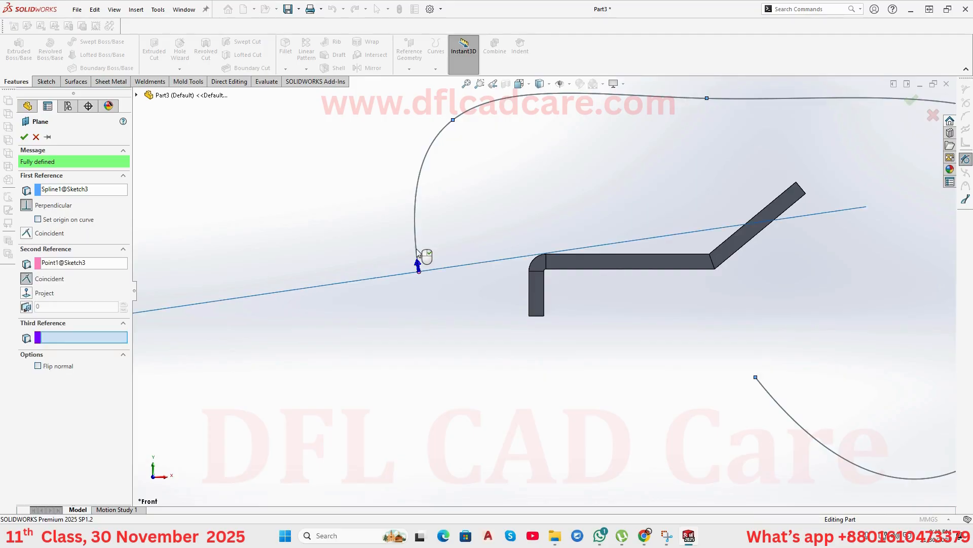
mouse_move(418, 274)
middle_mouse_down()
mouse_move(469, 450)
mouse_move(447, 269)
mouse_move(461, 280)
mouse_move(451, 284)
middle_mouse_up()
left_click(24, 136)
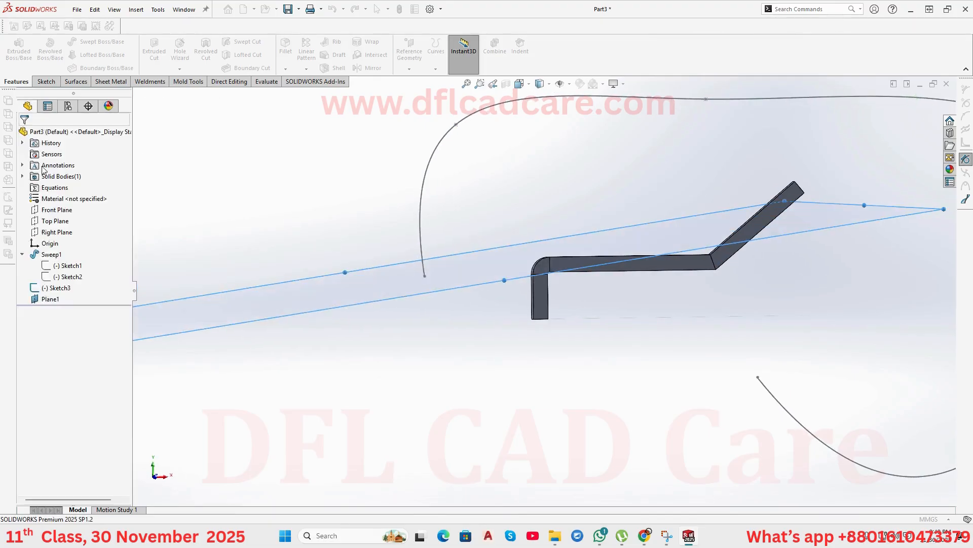
Sketch an eight-sided polygon on the new plane, centred on the sketch origin, with an inscribed circle about 311 mm in diameter.
middle_click_drag(517, 317, 493, 295)
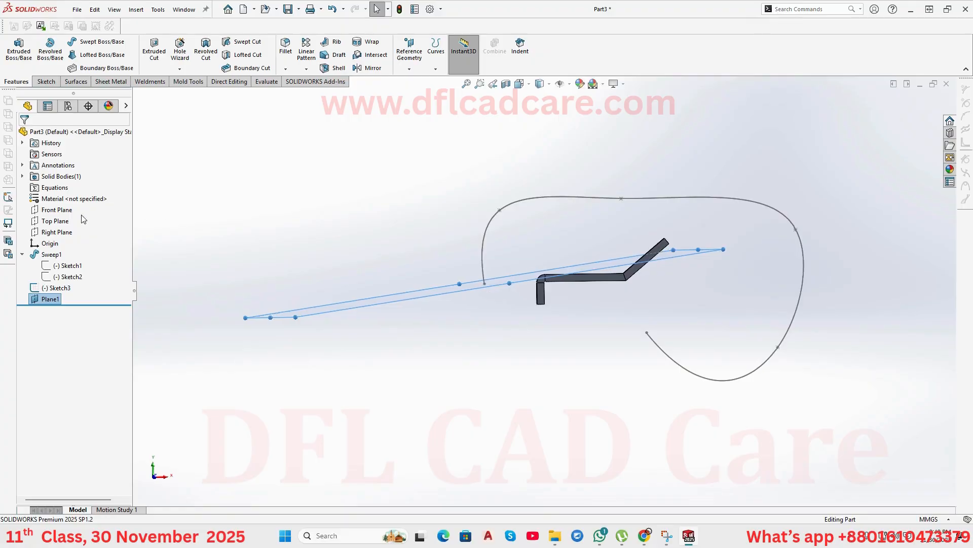
left_click(53, 224)
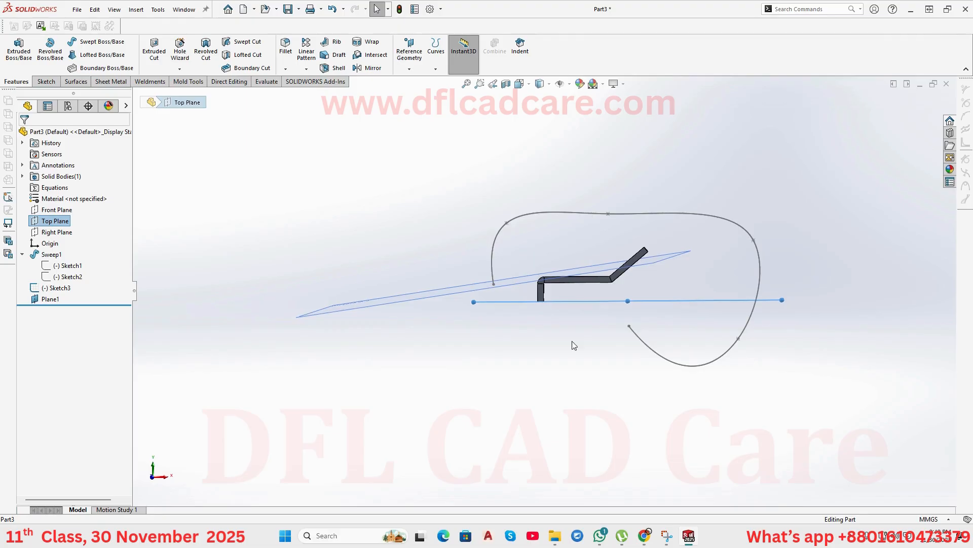
left_click(350, 212)
middle_click_drag(349, 212, 378, 242)
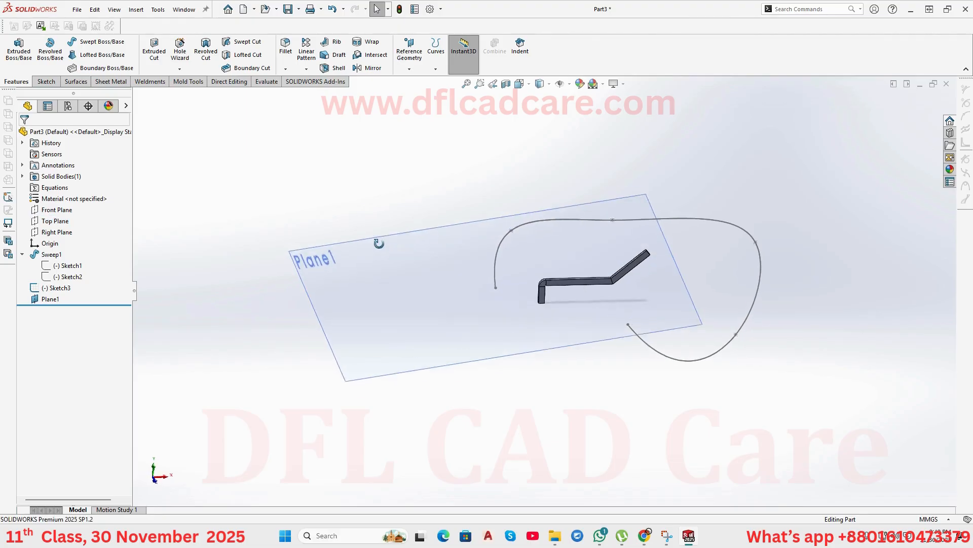
left_click(509, 290)
left_click(548, 260)
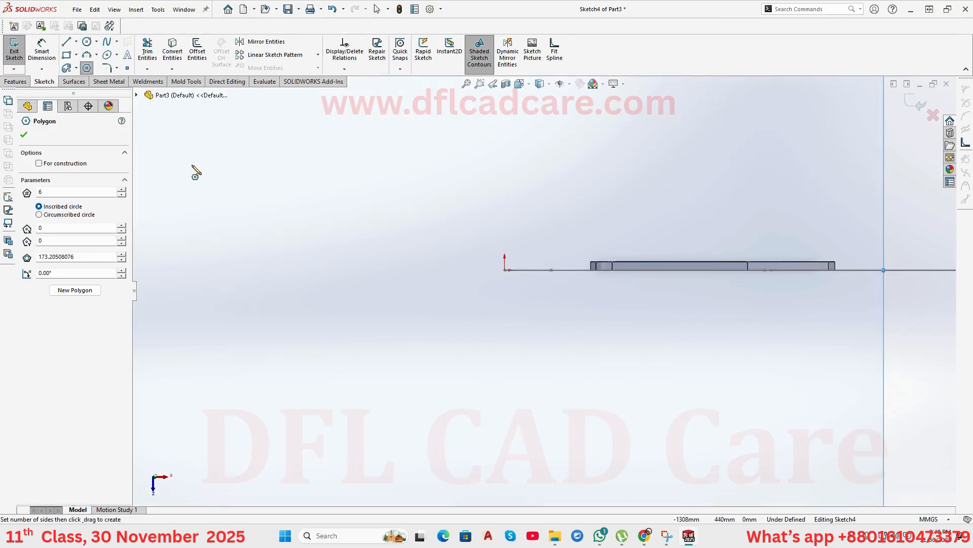
left_click(86, 67)
left_click(505, 269)
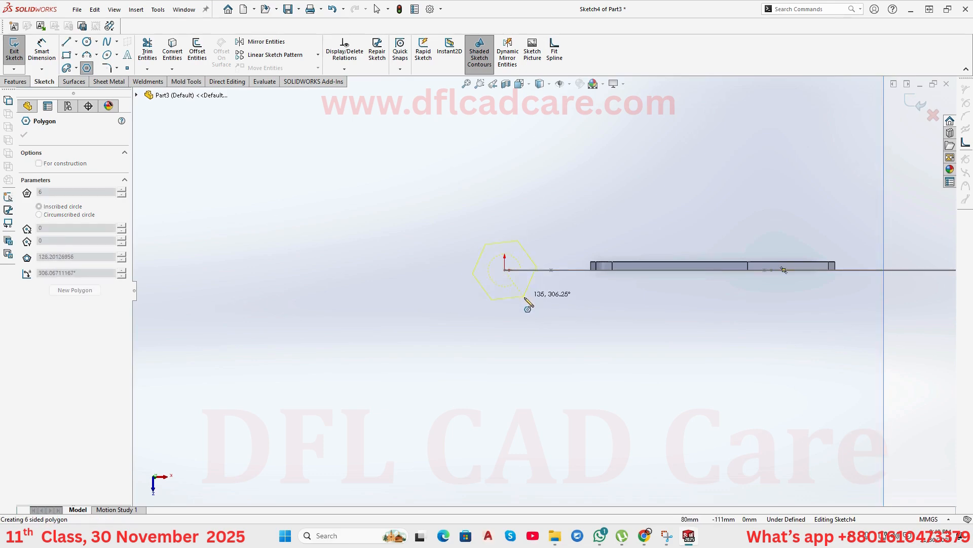
left_click(534, 307)
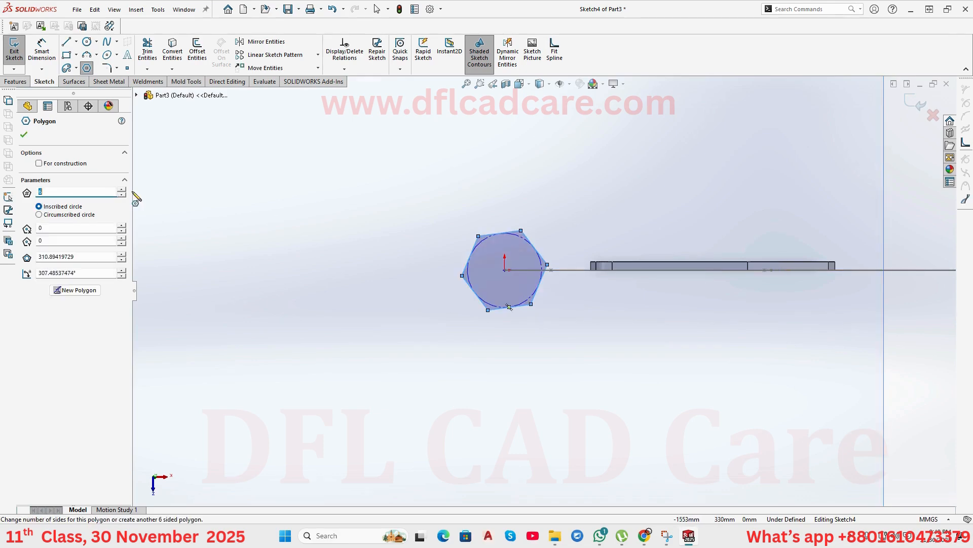
left_click(121, 189)
left_click(121, 189)
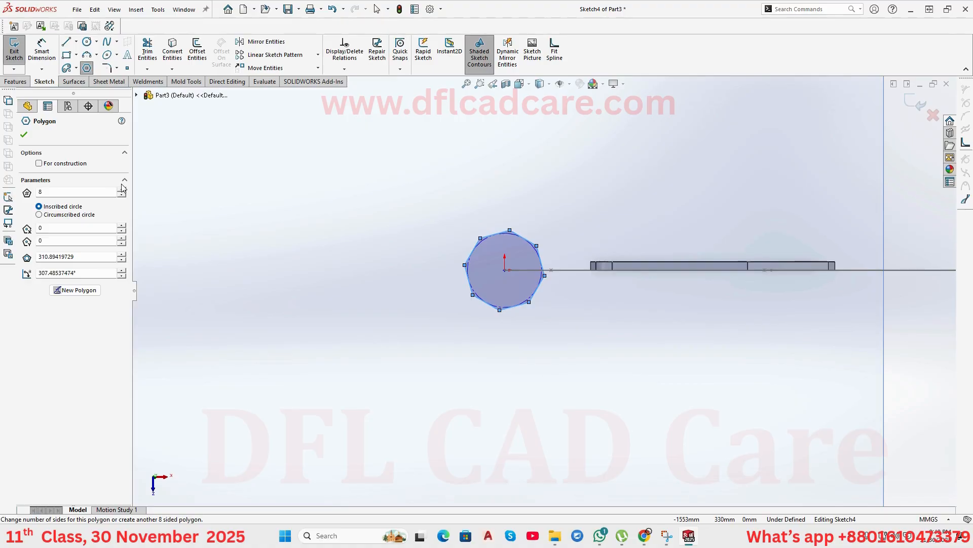
left_click(25, 136)
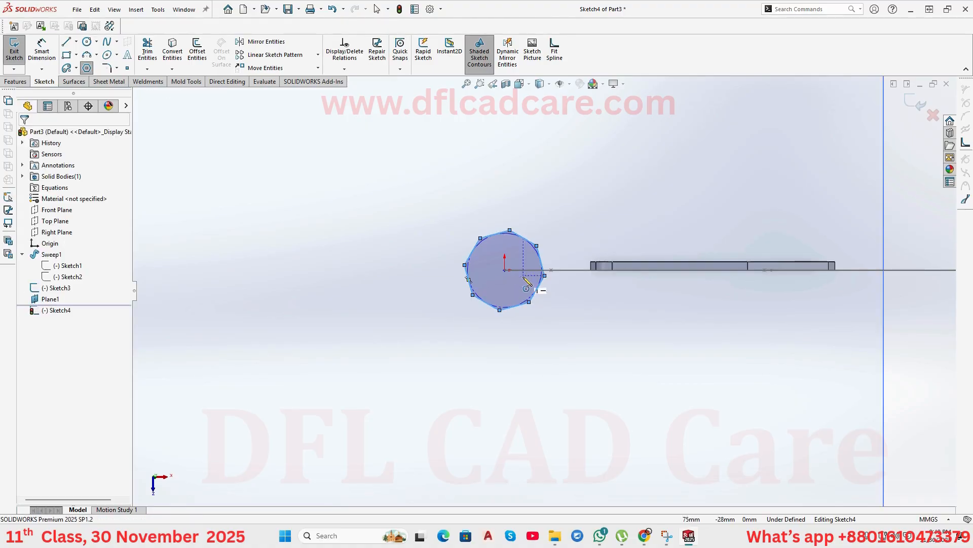
Draw a smaller eight-sided polygon inside the first one, centred on the sketch origin.
left_click(505, 271)
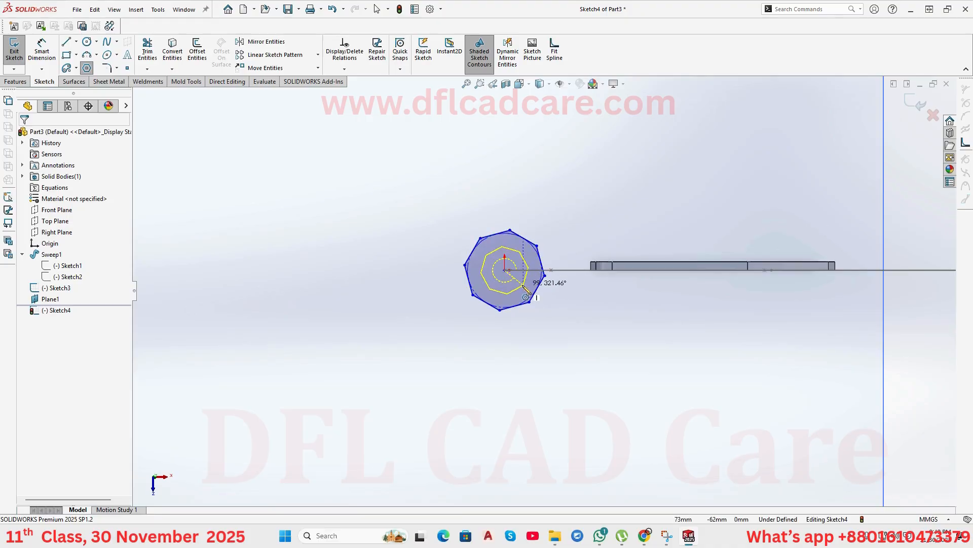
left_click(516, 288)
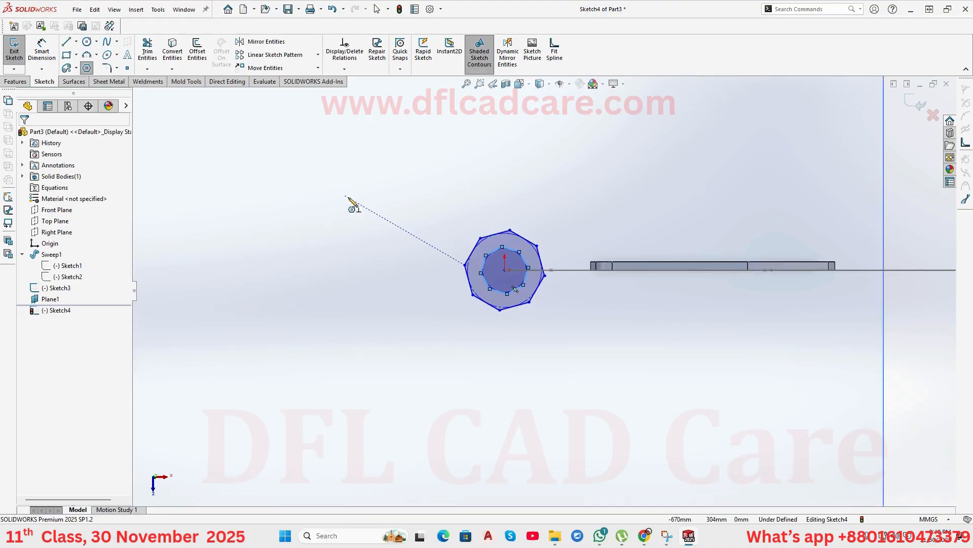
Convert the sides of both concentric octagons to construction geometry.
key("Escape")
scroll(517, 266, "down", 5)
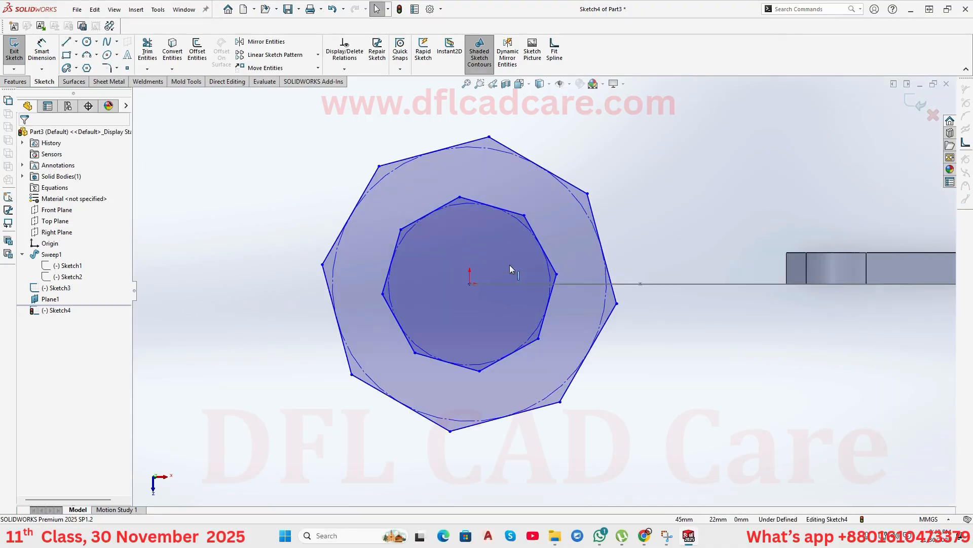
double_click(547, 305)
double_click(525, 157)
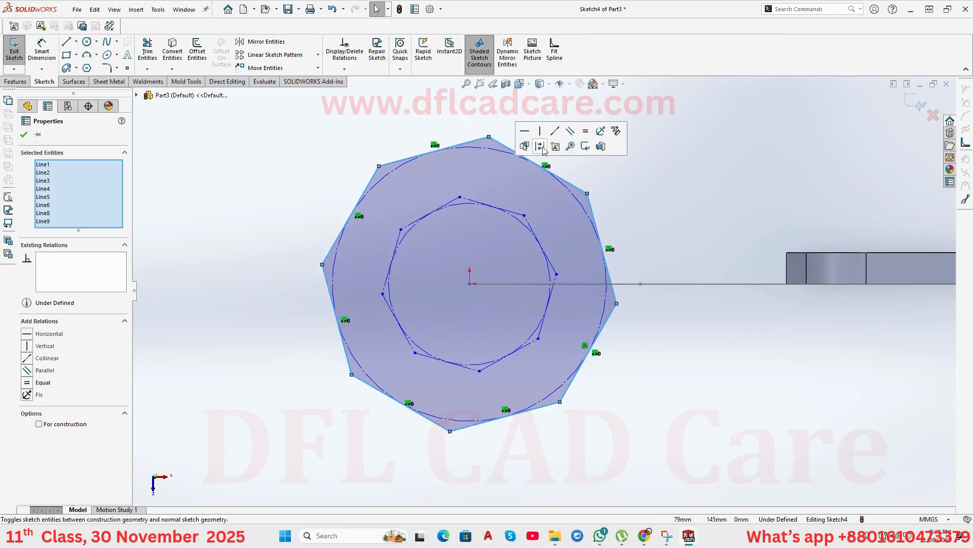
left_click(368, 122)
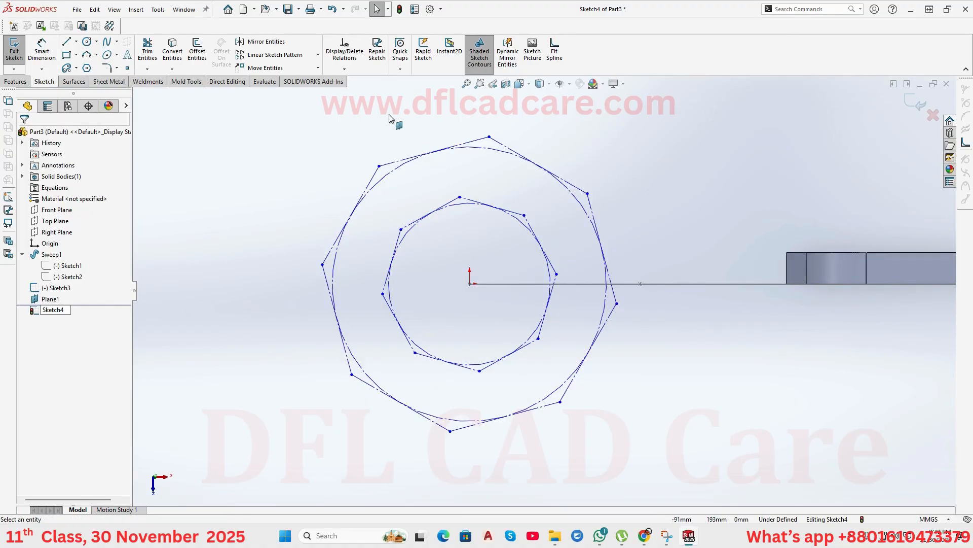
Draw a closed eight-pointed star with lines alternating between the inner and outer octagon vertices, and exit the sketch.
left_click(66, 43)
left_click(400, 229)
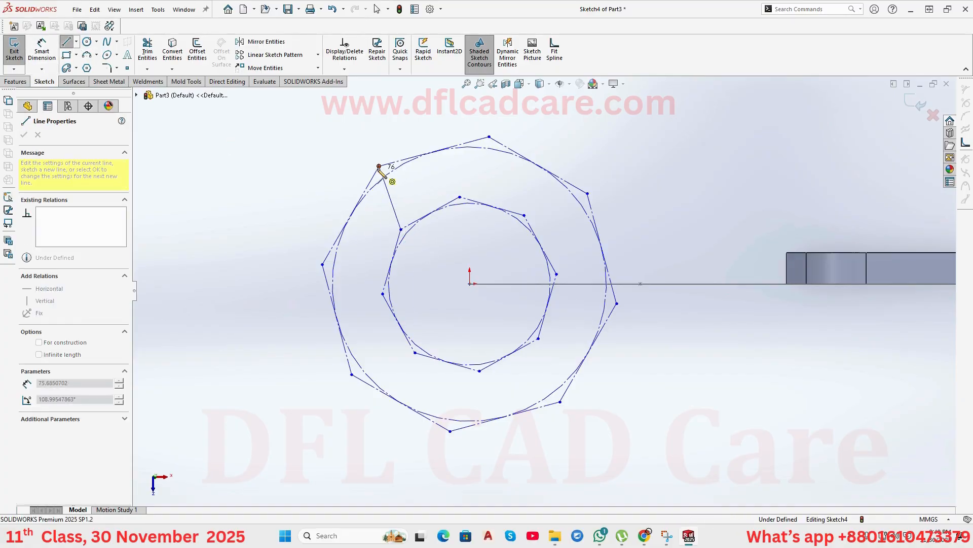
left_click(379, 166)
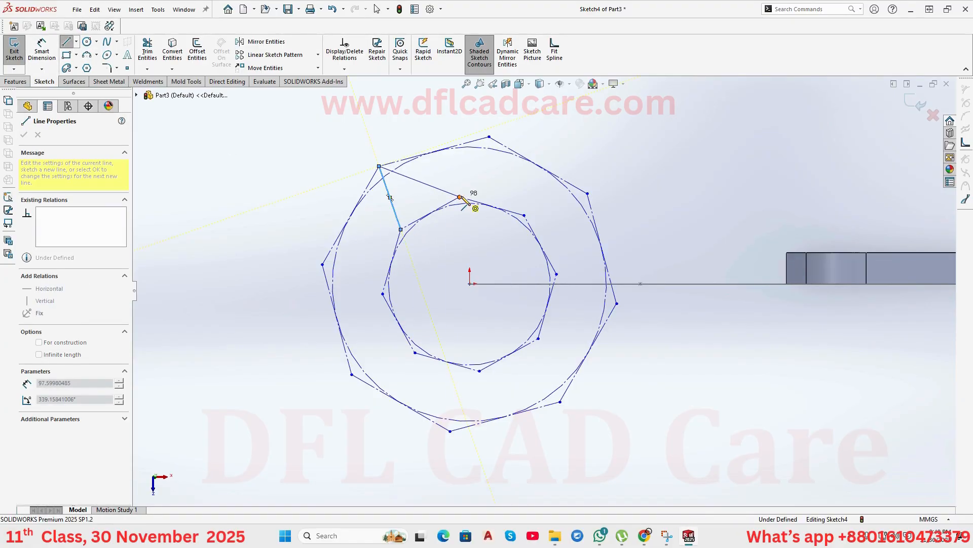
left_click(459, 197)
left_click(489, 136)
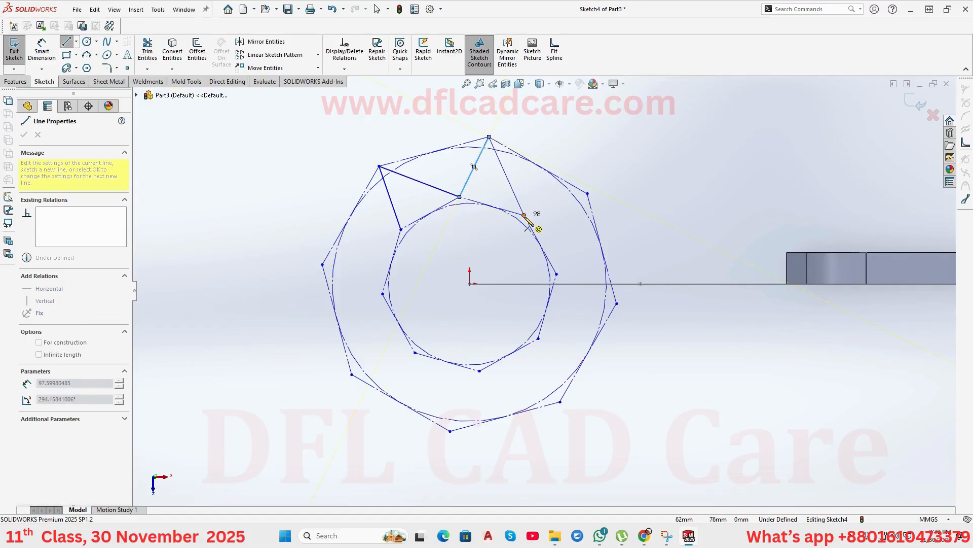
left_click(524, 215)
left_click(587, 193)
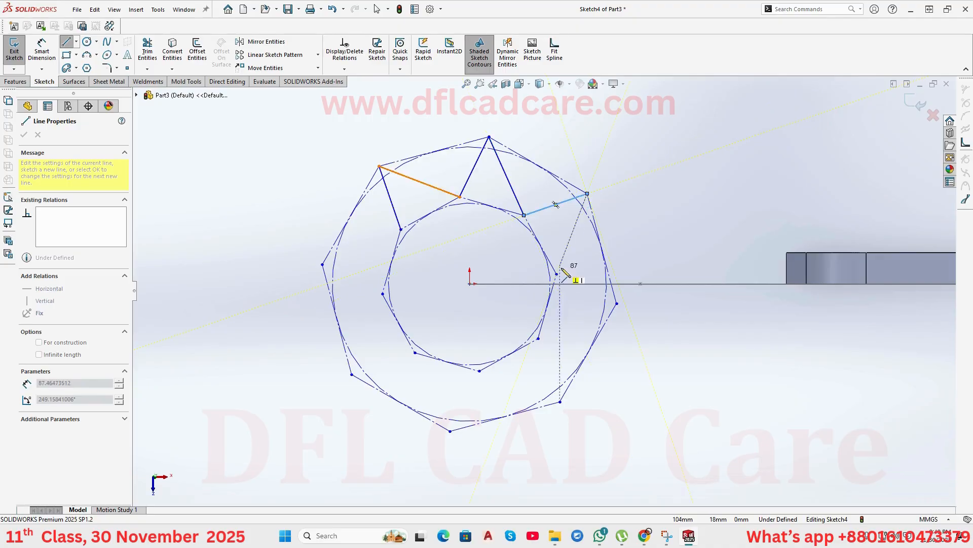
left_click(556, 273)
left_click(617, 303)
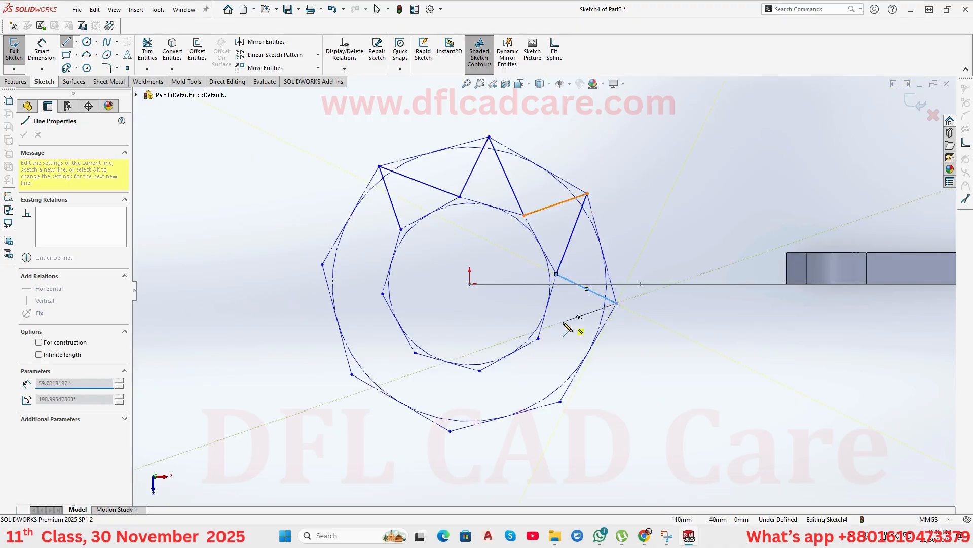
left_click(537, 338)
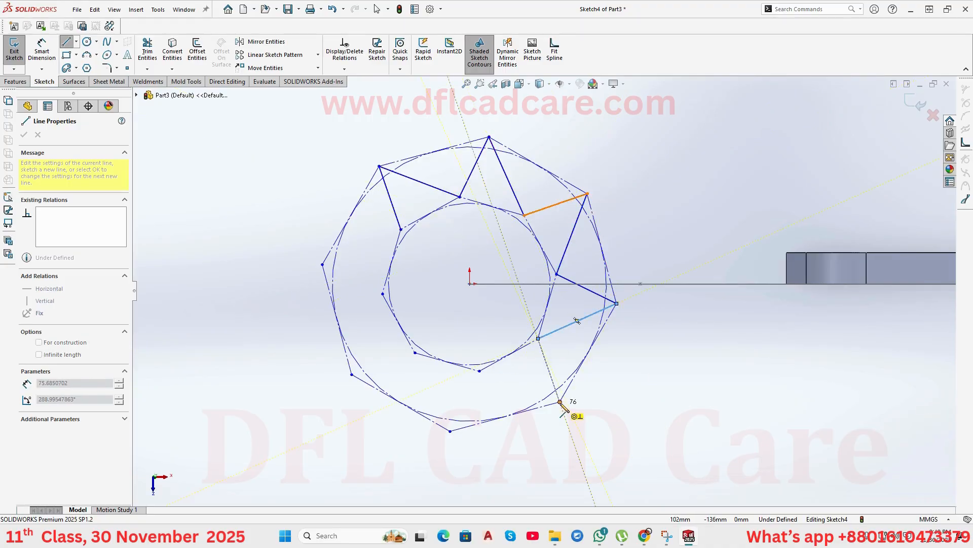
left_click(560, 402)
left_click(479, 371)
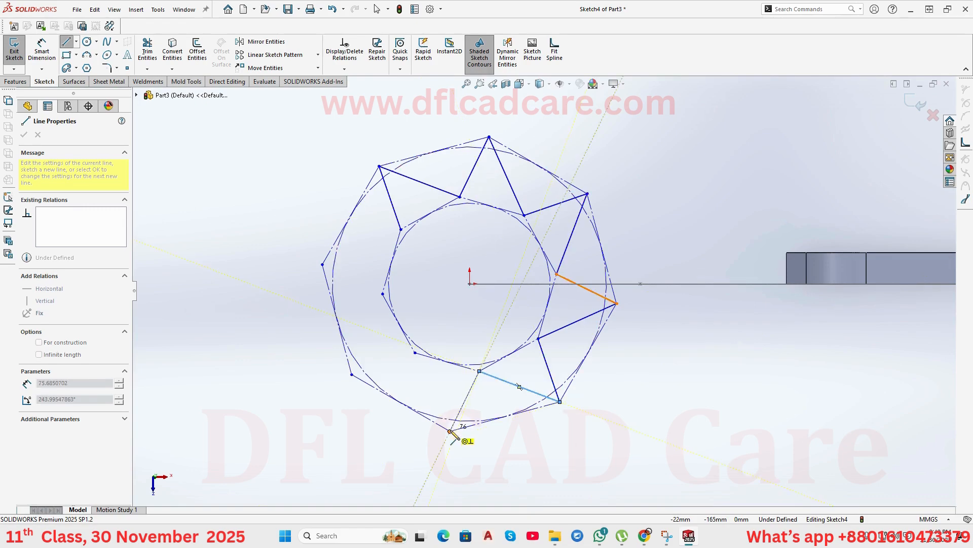
left_click(450, 431)
left_click(415, 352)
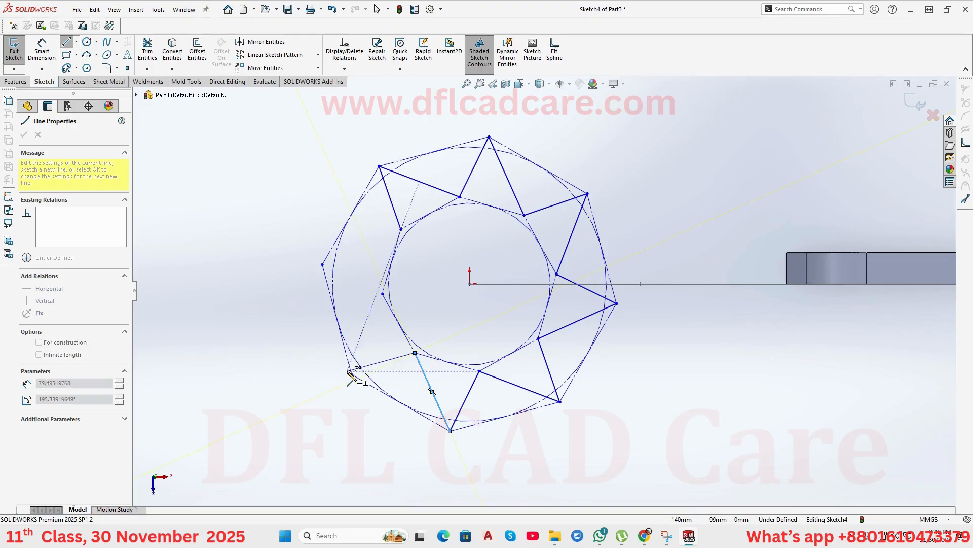
left_click(351, 375)
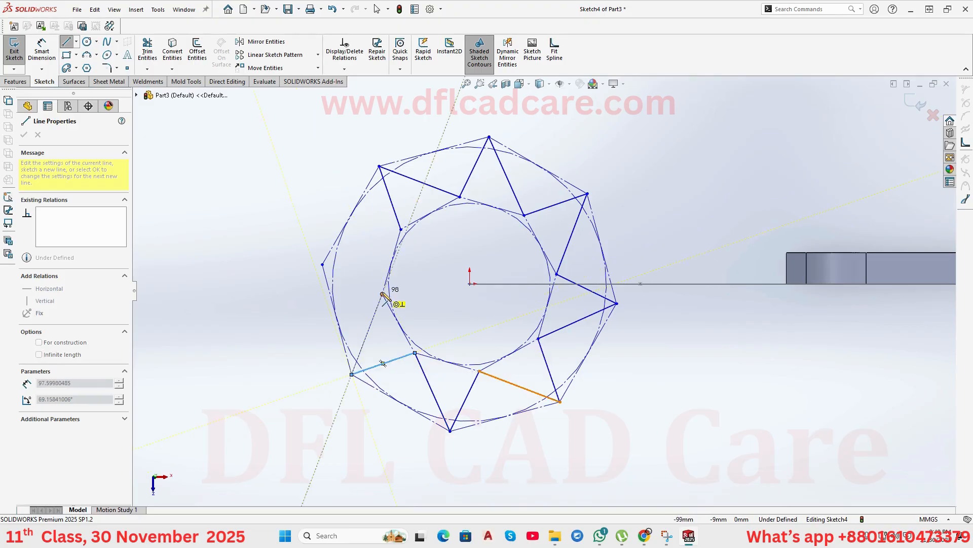
left_click(382, 294)
left_click(322, 264)
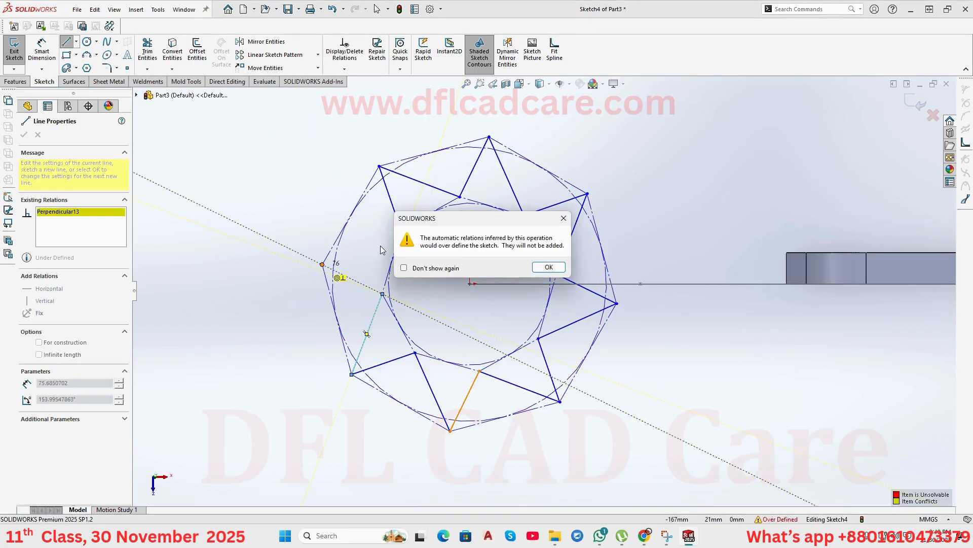
left_click(549, 269)
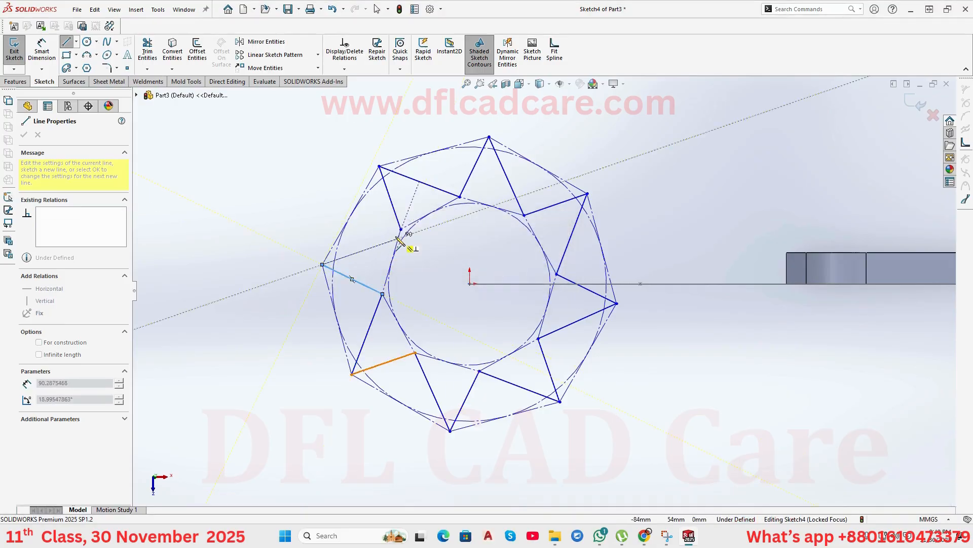
left_click(400, 230)
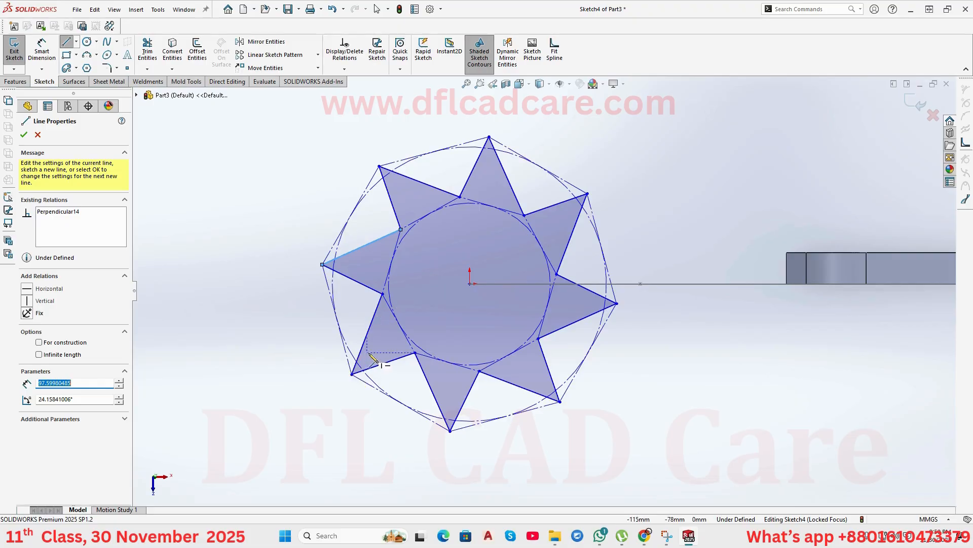
left_click(25, 135)
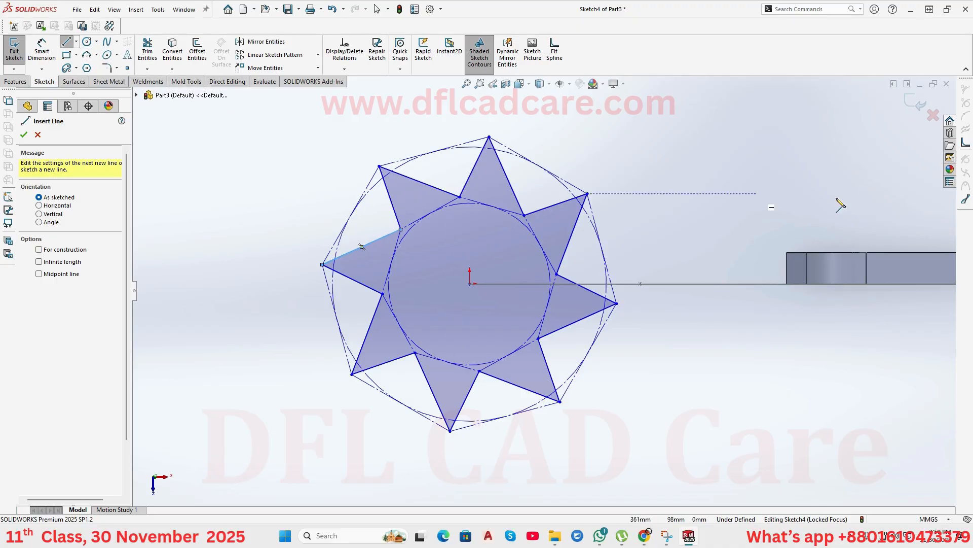
left_click(916, 103)
Sweep the star profile Sketch4 along the curved path Sketch3 as a solid boss.
scroll(682, 195, "up", 2)
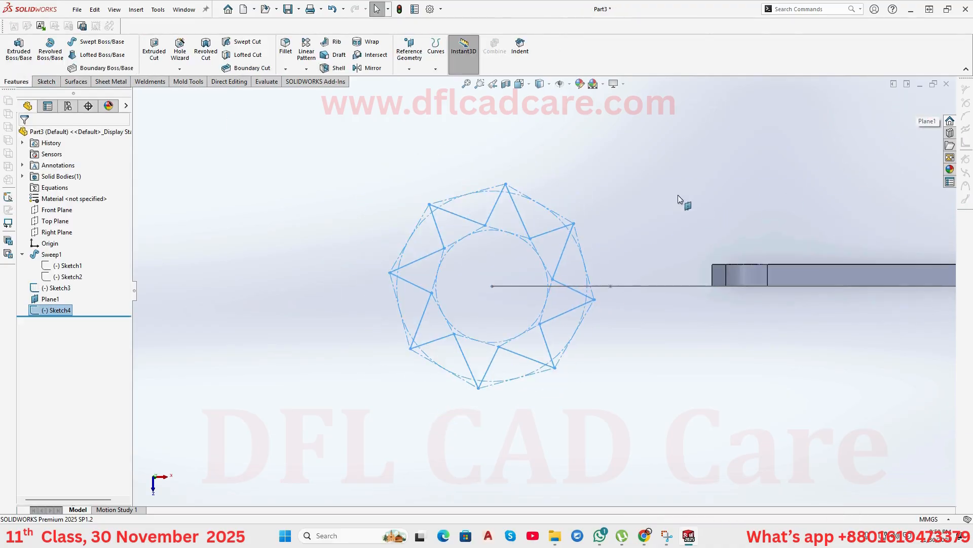
mouse_move(677, 197)
middle_mouse_down()
mouse_move(577, 259)
mouse_move(608, 292)
middle_mouse_up()
scroll(588, 291, "up", 5)
scroll(581, 295, "up", 3)
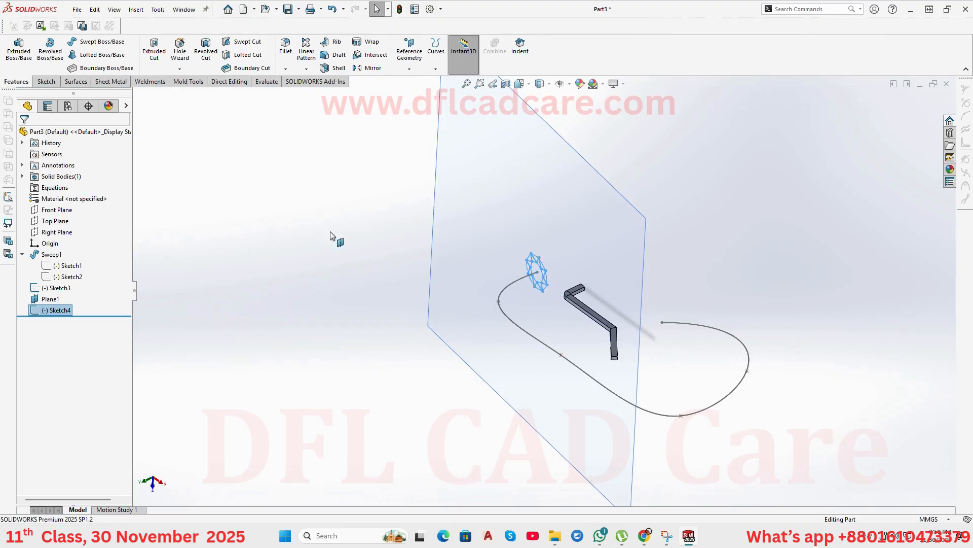
left_click(84, 42)
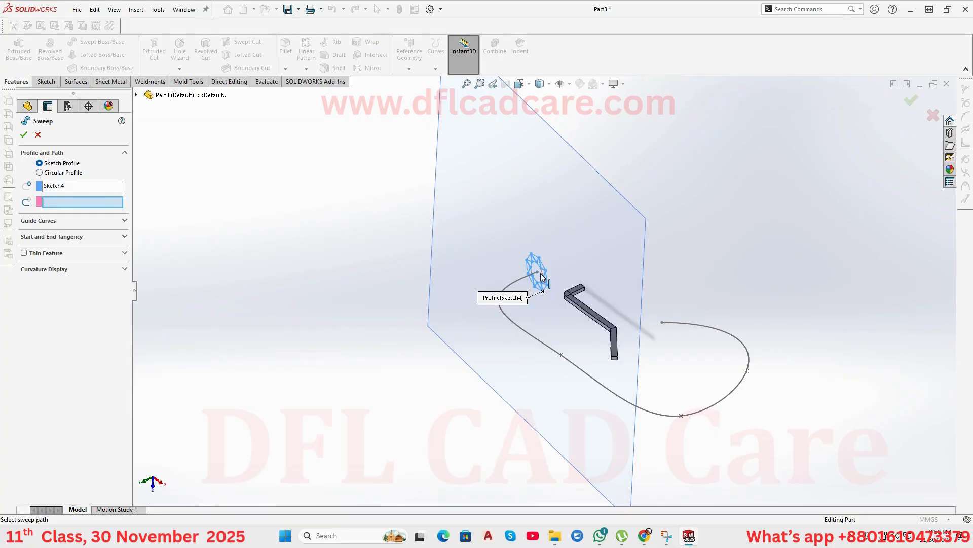
left_click(64, 205)
left_click(528, 337)
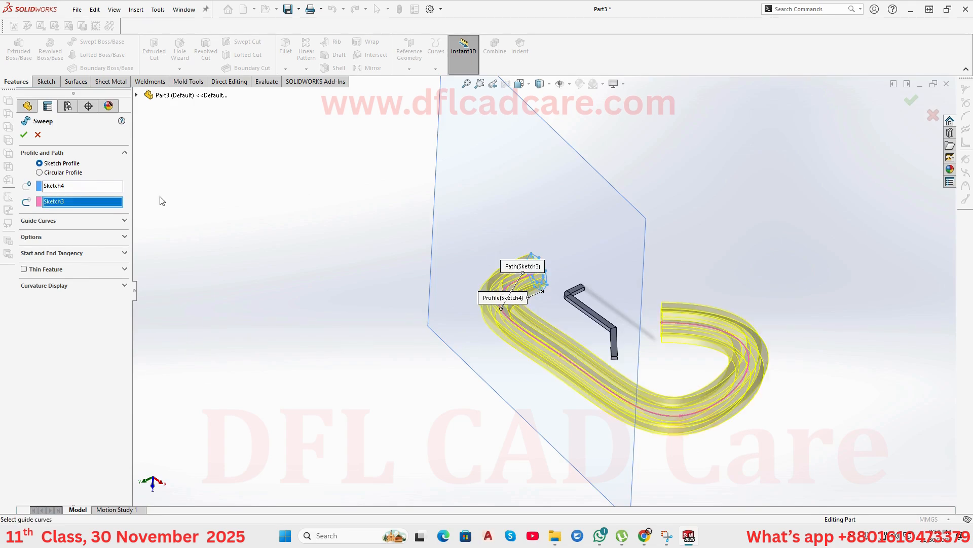
left_click(24, 134)
Examine the swept star-section body and its two end faces from several angles.
mouse_move(311, 257)
middle_mouse_down()
mouse_move(369, 191)
mouse_move(448, 139)
mouse_move(374, 230)
mouse_move(289, 233)
mouse_move(311, 230)
mouse_move(367, 299)
mouse_move(567, 349)
mouse_move(685, 396)
middle_mouse_up()
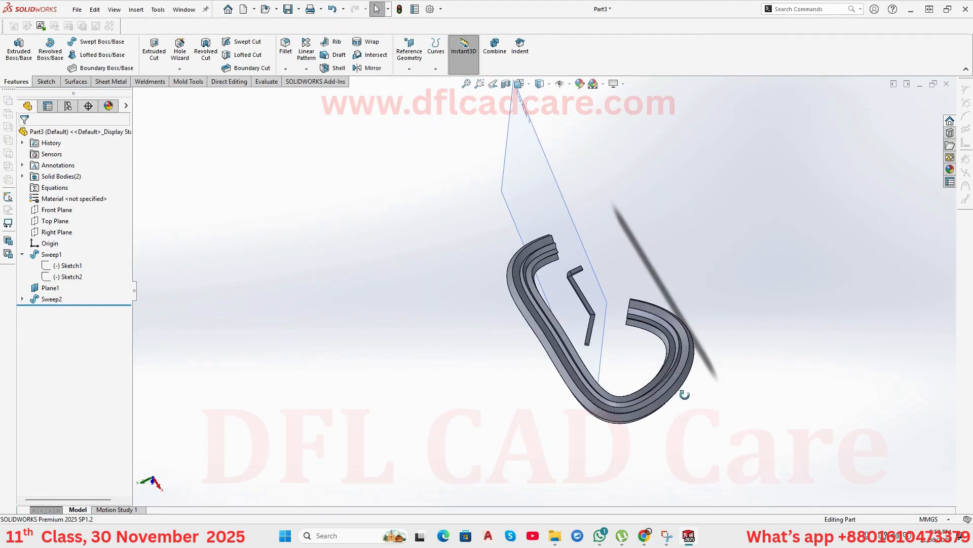
scroll(680, 376, "down", 6)
scroll(676, 376, "up", 6)
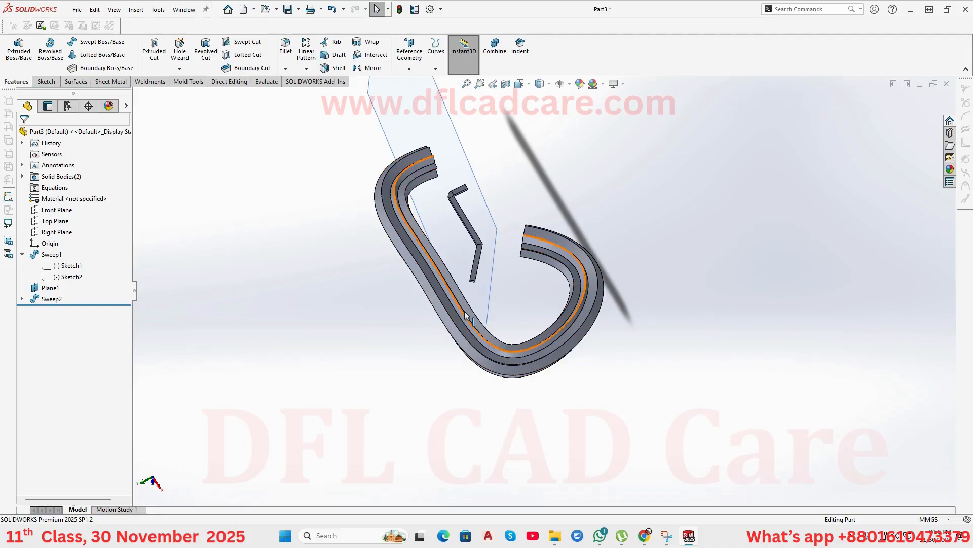
scroll(435, 162, "down", 5)
middle_click_drag(434, 163, 491, 112)
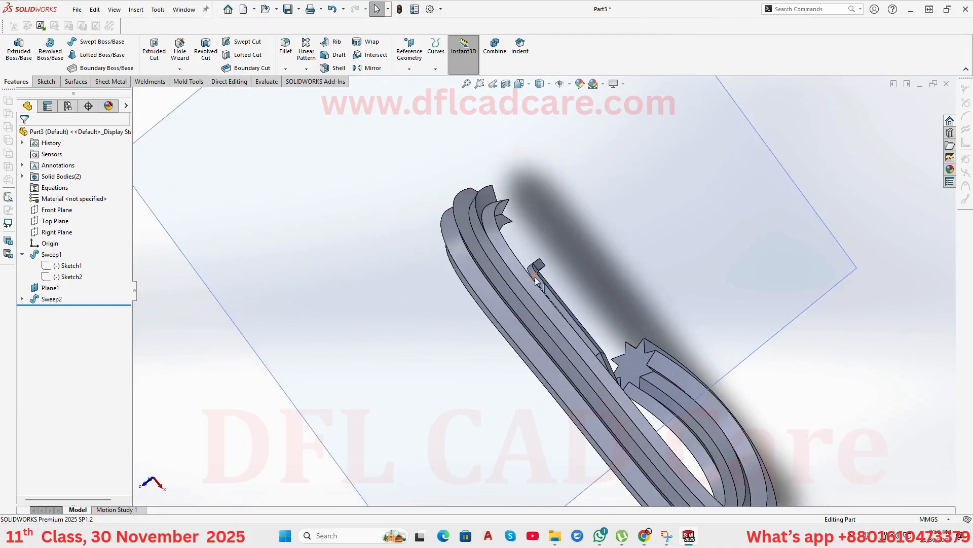
scroll(518, 258, "up", 3)
middle_click_drag(518, 259, 547, 155)
middle_click_drag(551, 138, 592, 281)
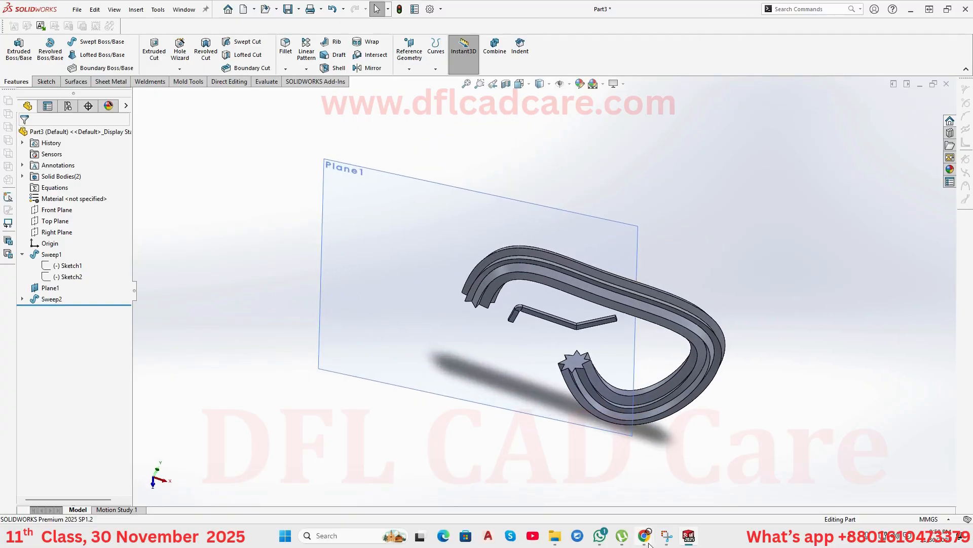
Switch to the Google Meet window to check the call, and return to SOLIDWORKS.
mouse_move(648, 537)
left_click(587, 488)
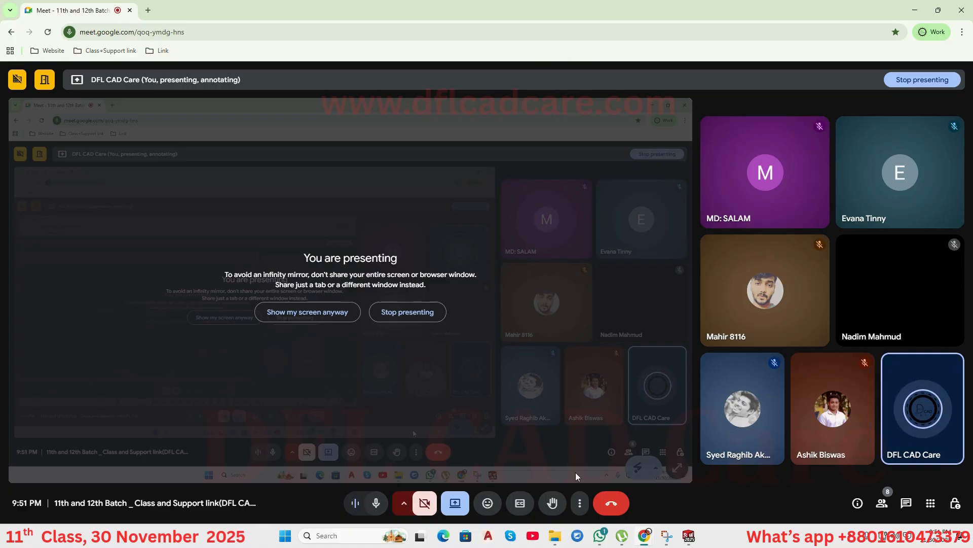
left_click(915, 11)
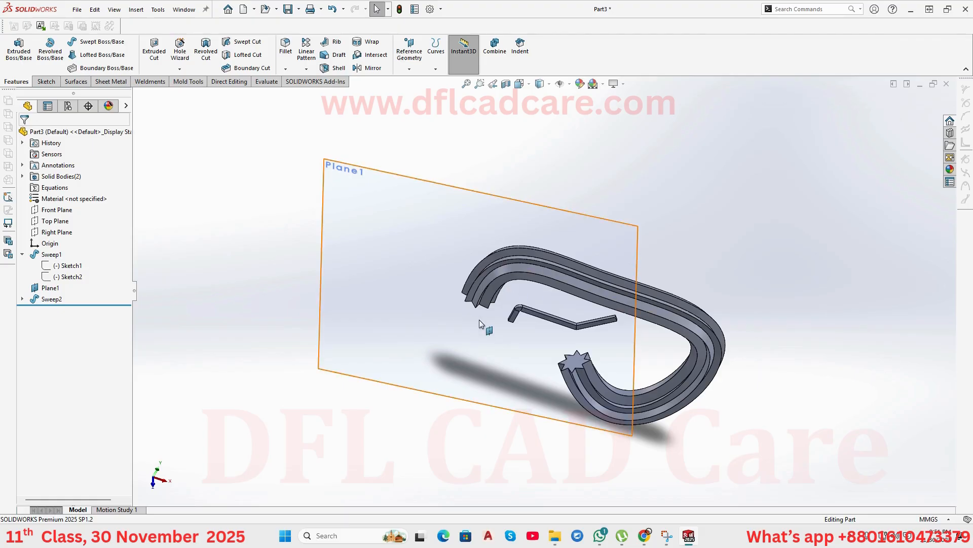
Expand Sweep2 and inspect its path Sketch3, including where the path's end meets Plane1.
scroll(479, 319, "up", 3)
middle_click_drag(479, 320, 526, 265)
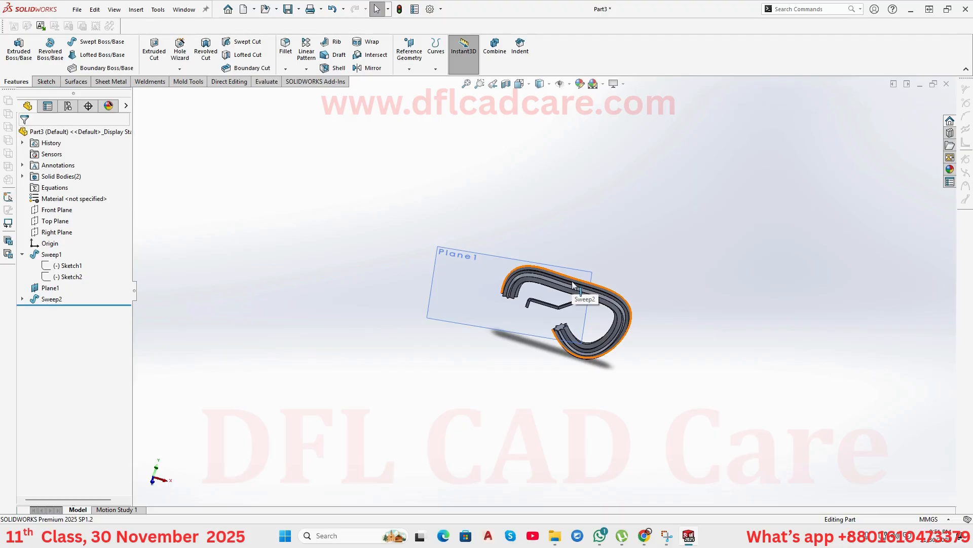
left_click(23, 298)
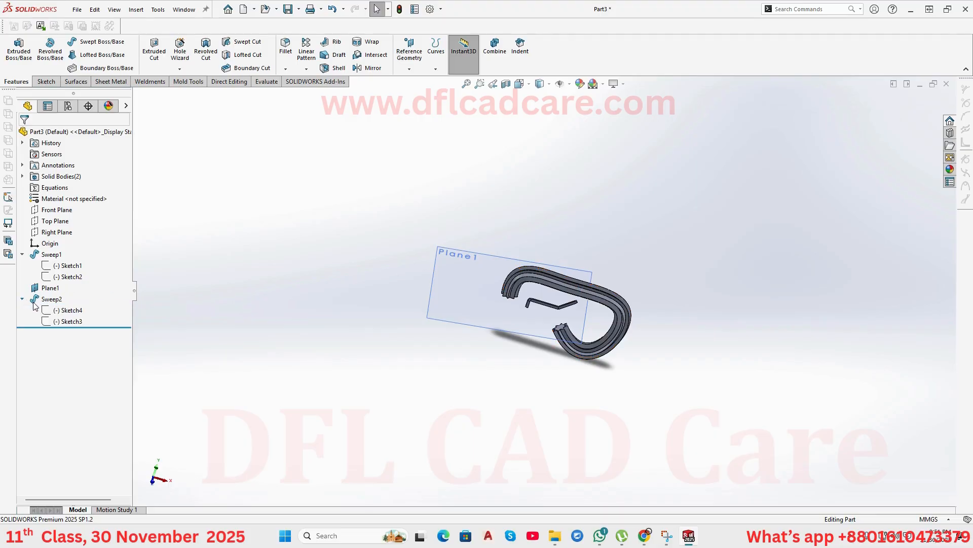
left_click(67, 321)
left_click(75, 307)
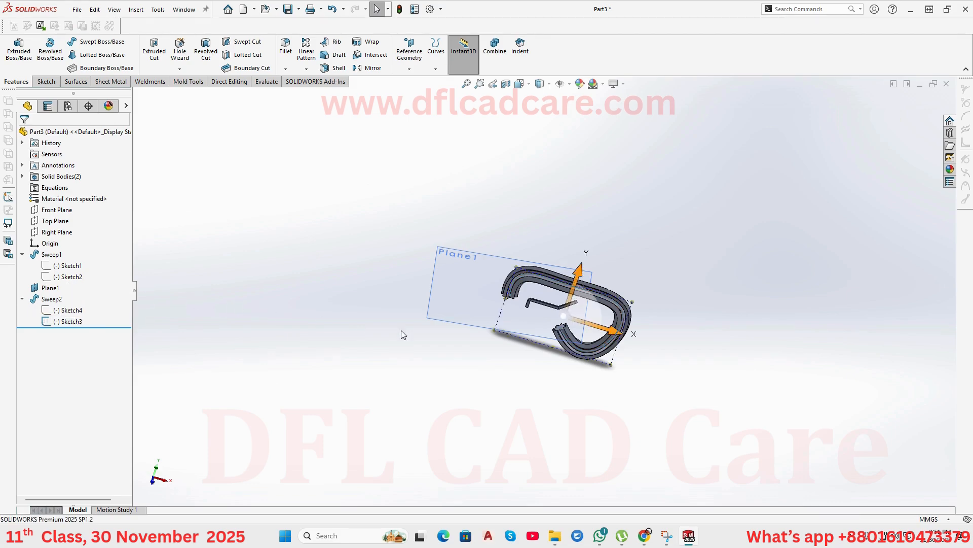
scroll(521, 302, "down", 4)
left_click(68, 321)
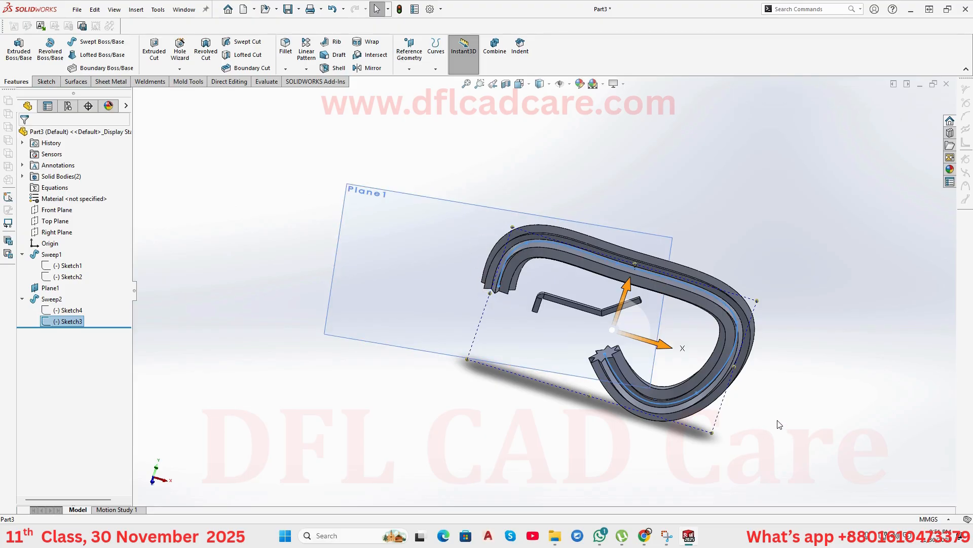
middle_click_drag(494, 336, 477, 258)
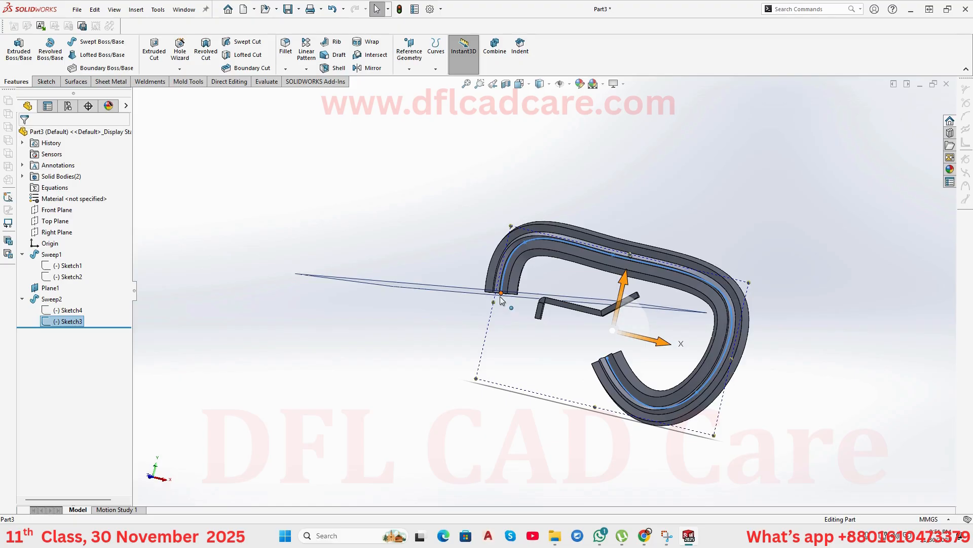
middle_click_drag(502, 298, 499, 306)
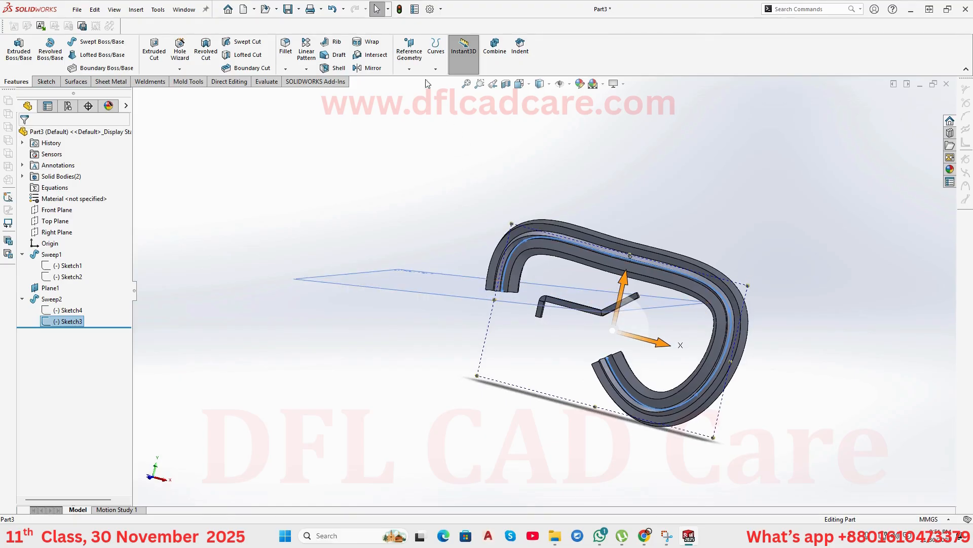
left_click(416, 66)
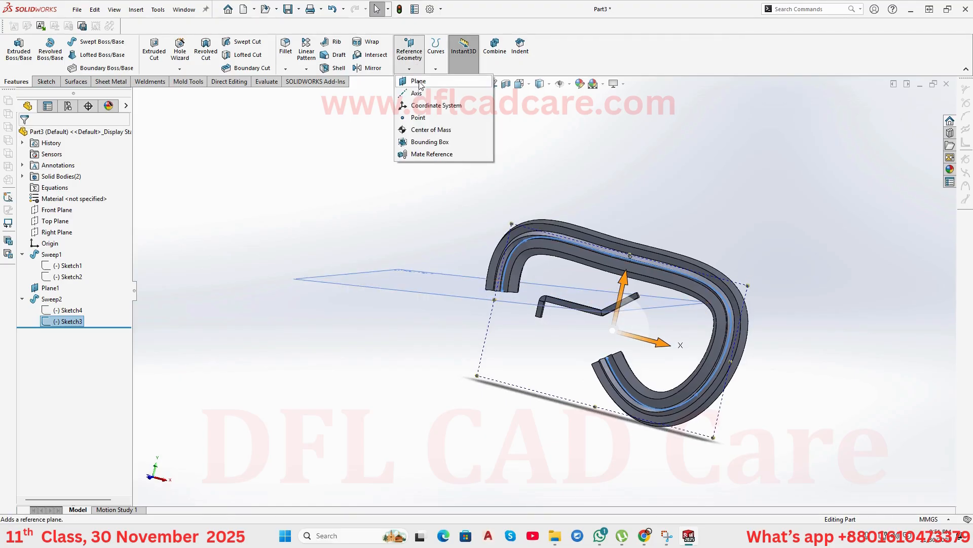
left_click(323, 172)
middle_click_drag(357, 182, 354, 198)
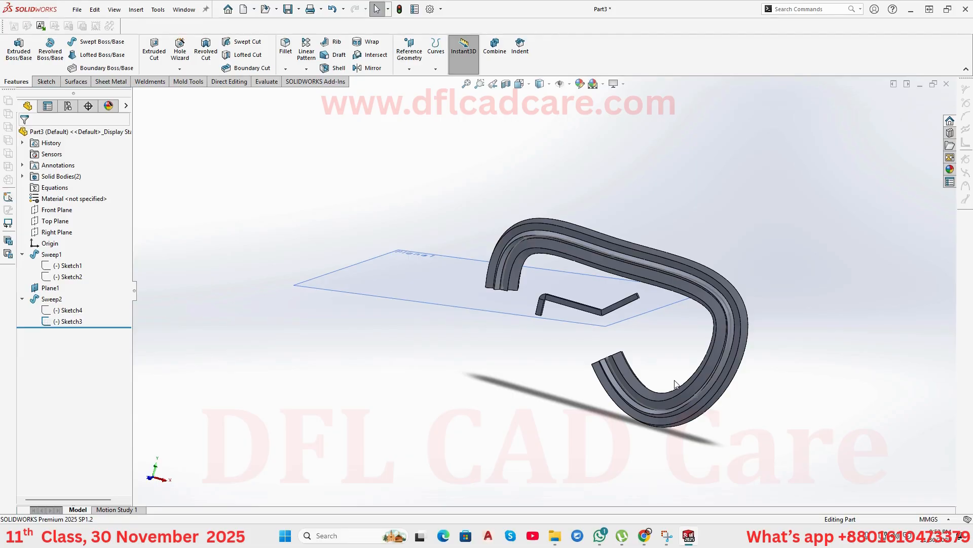
middle_click_drag(675, 383, 638, 363)
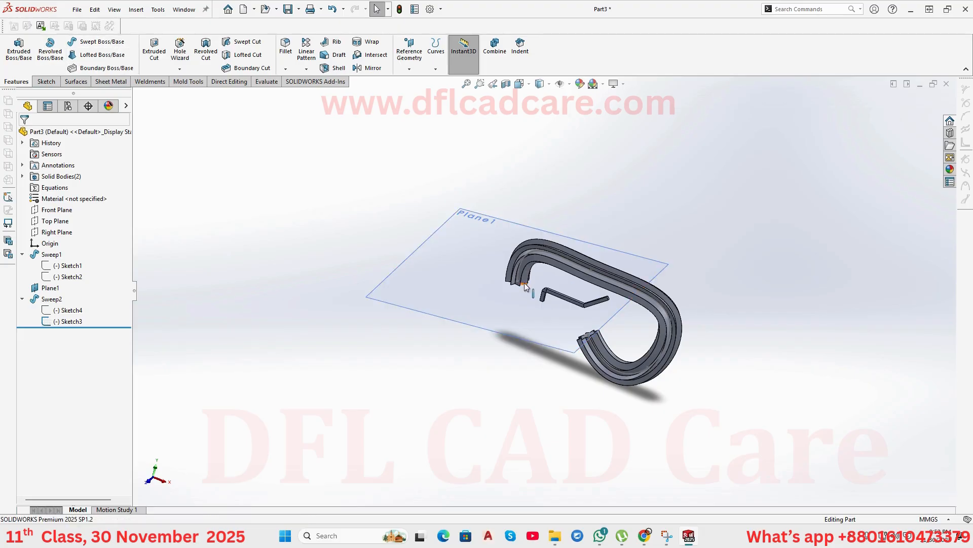
Sketch a circle of about 64 mm radius on the star-shaped end face, centred on the end of the sweep path.
scroll(541, 291, "down", 3)
middle_click_drag(541, 291, 517, 247)
scroll(517, 248, "down", 2)
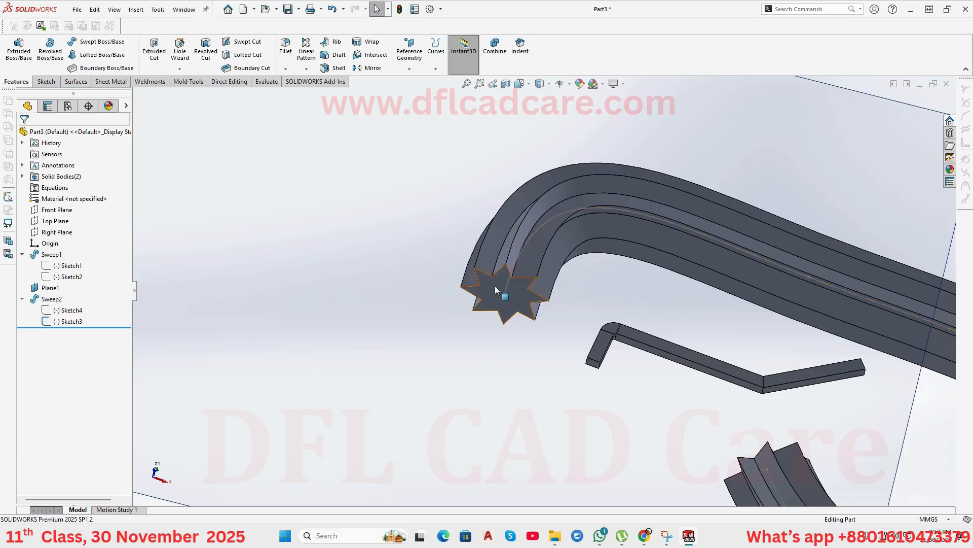
left_click(499, 282)
left_click(541, 256)
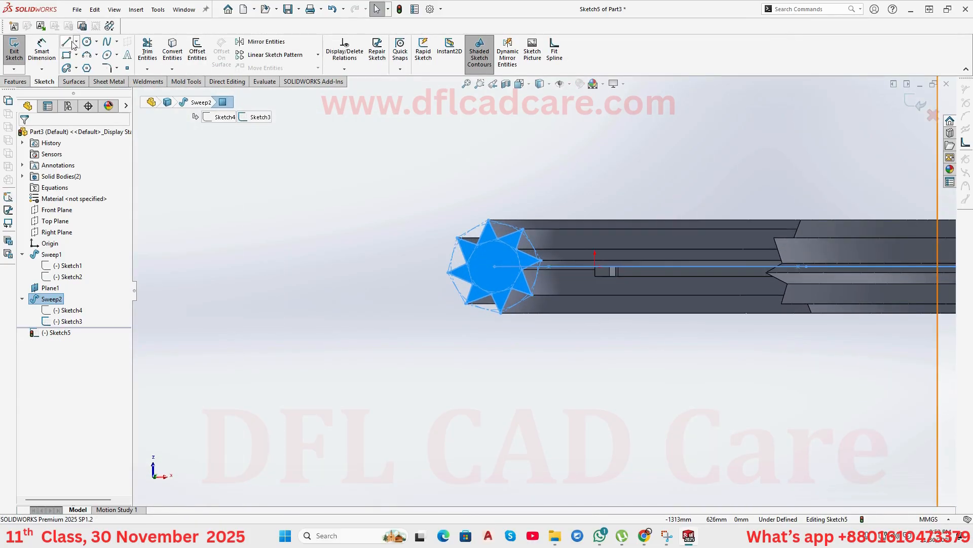
left_click(87, 42)
scroll(491, 291, "down", 2)
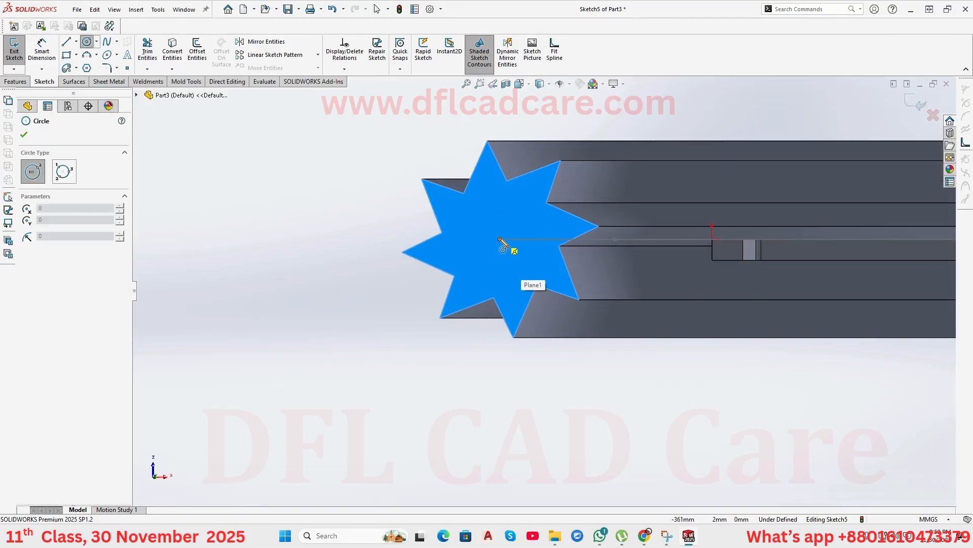
left_click(500, 239)
left_click(538, 229)
Cut a round bore through the star-section body by sweeping the circle sketch along the path Sketch3.
scroll(633, 264, "up", 2)
scroll(634, 264, "up", 2)
middle_click_drag(633, 265, 608, 363)
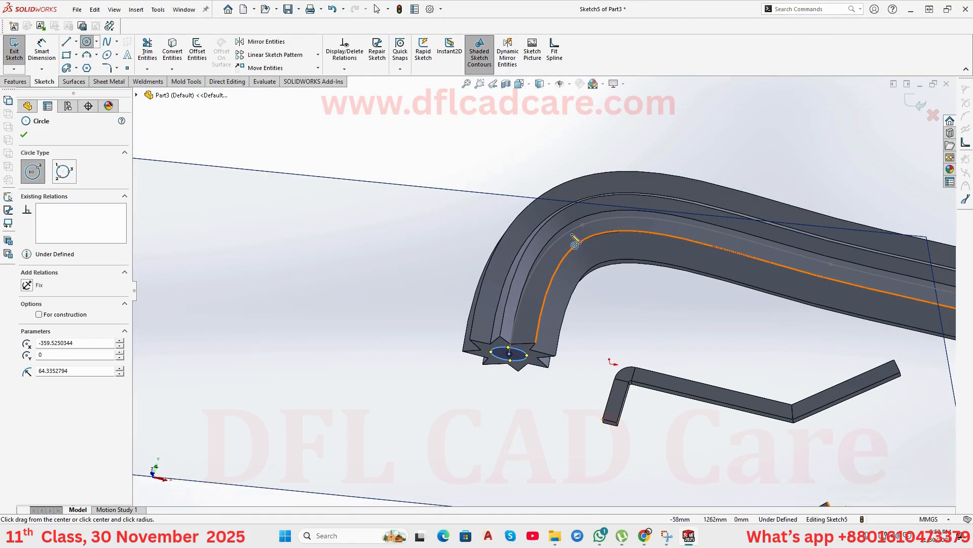
scroll(548, 287, "up", 3)
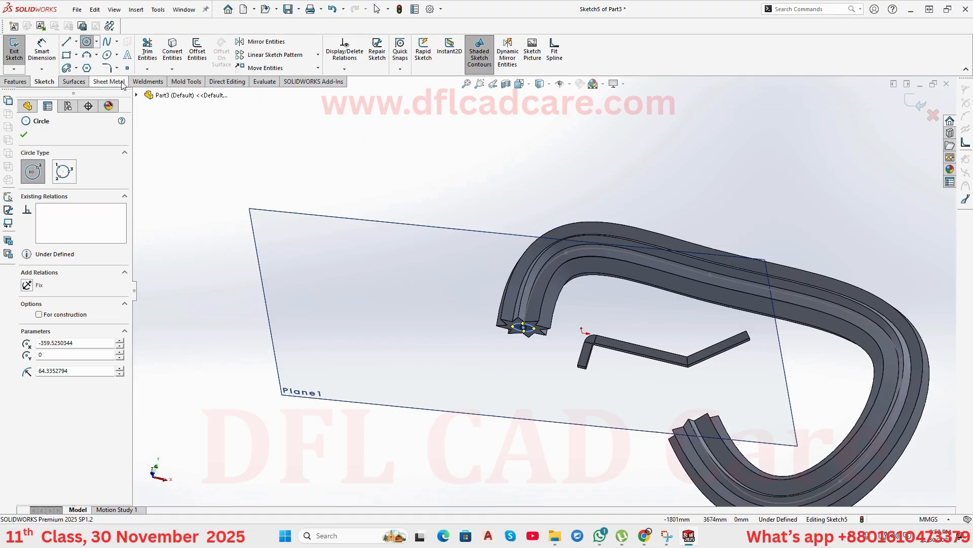
left_click(14, 82)
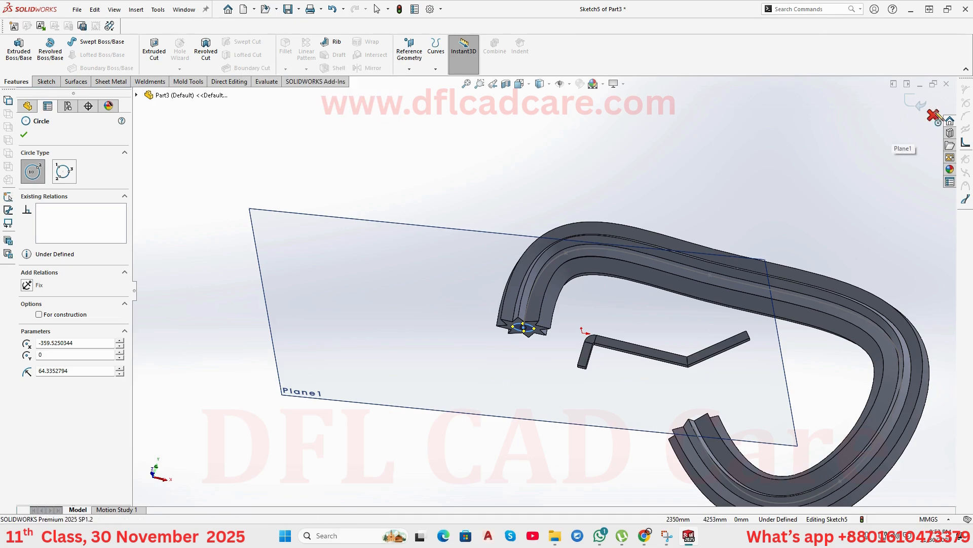
left_click(919, 103)
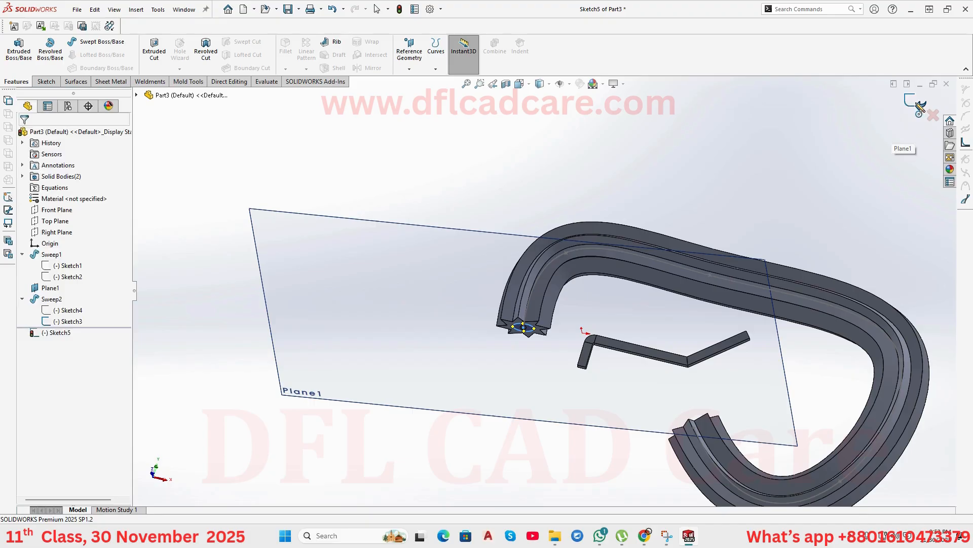
left_click(229, 42)
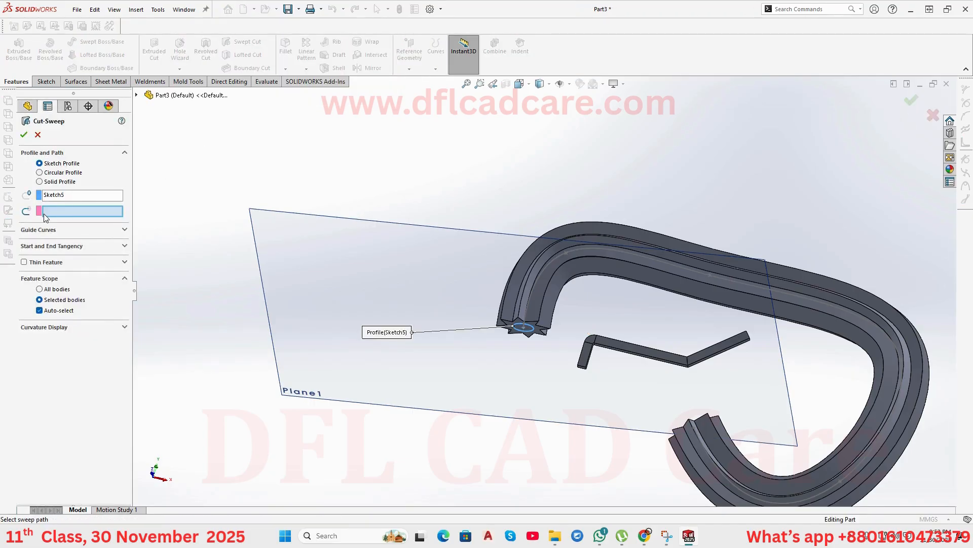
left_click(541, 272)
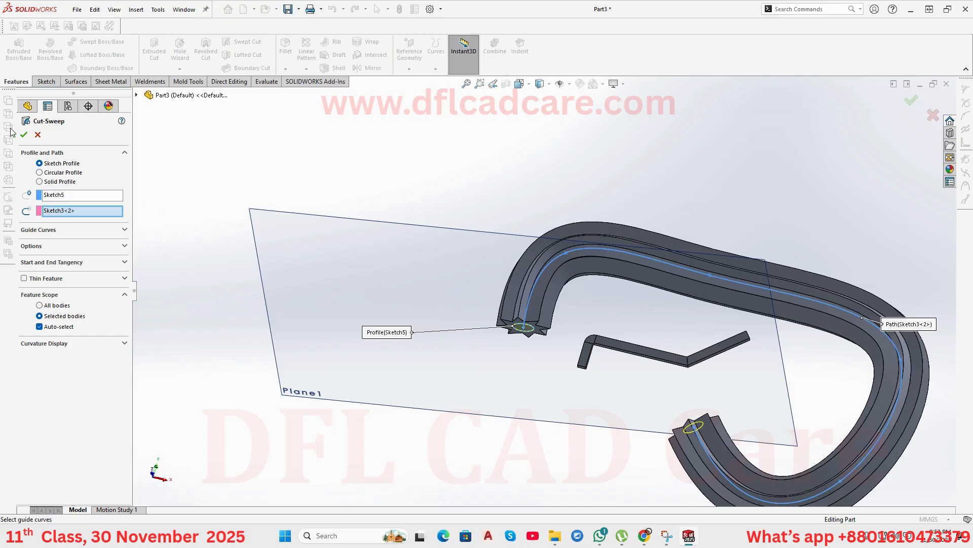
Examine the bore at the end face of the star-section body and clear the selection.
middle_click_drag(642, 349, 700, 427)
scroll(701, 413, "down", 5)
scroll(607, 335, "down", 3)
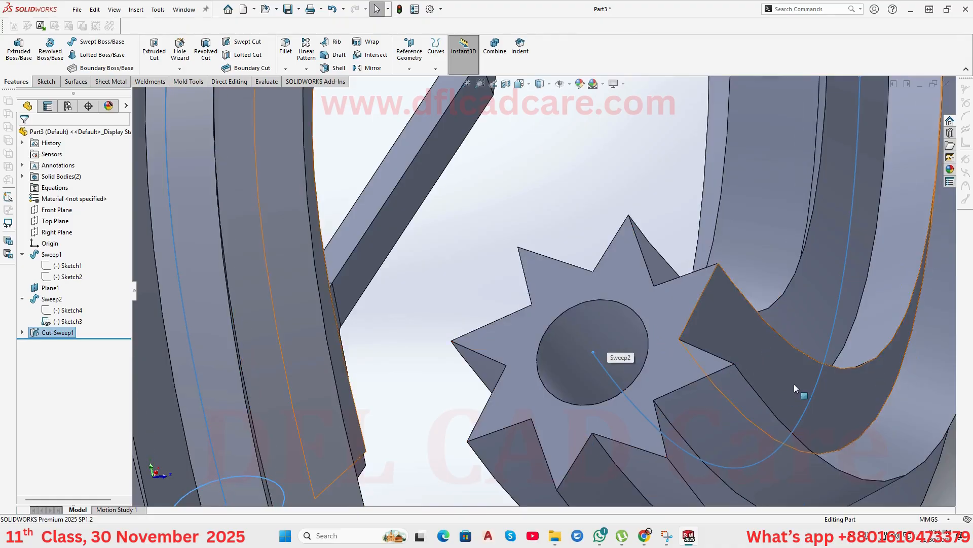
scroll(761, 396, "up", 5)
scroll(716, 336, "up", 6)
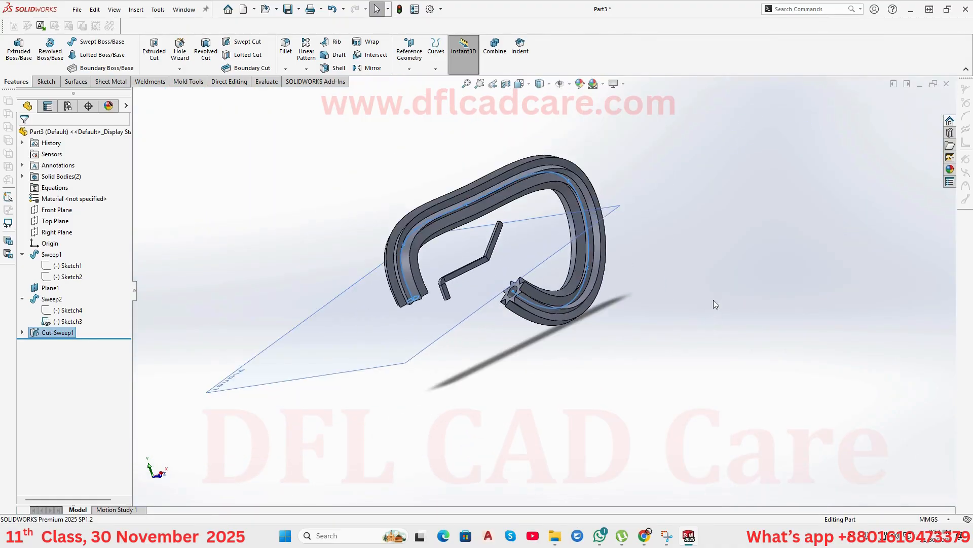
left_click(526, 225)
left_click(685, 274)
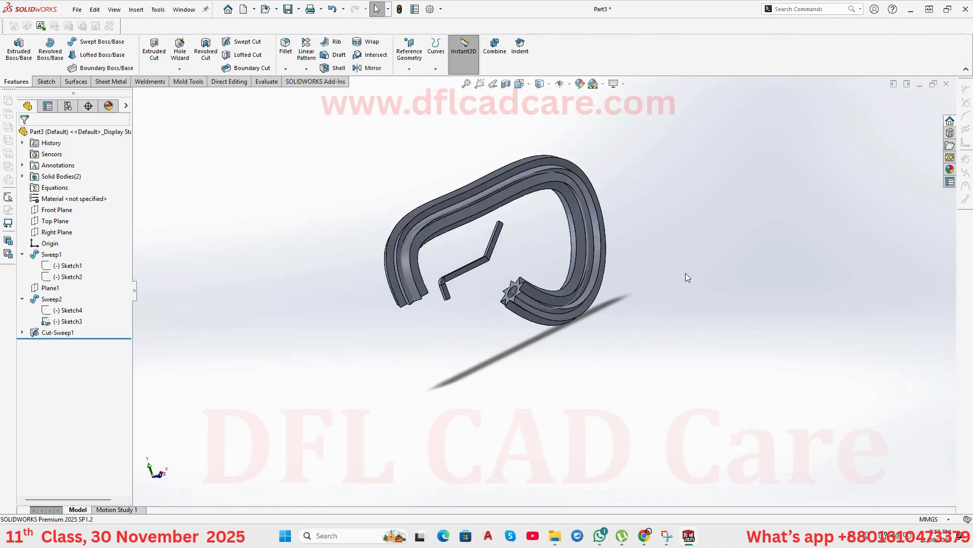
Section the model view through the Front Plane with a 0 mm offset.
middle_click_drag(686, 273, 505, 276)
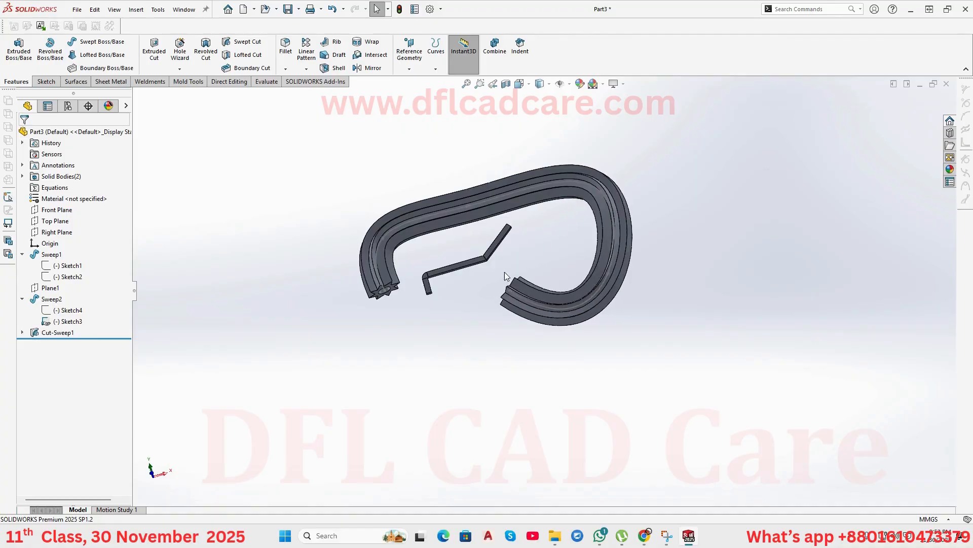
left_click(56, 209)
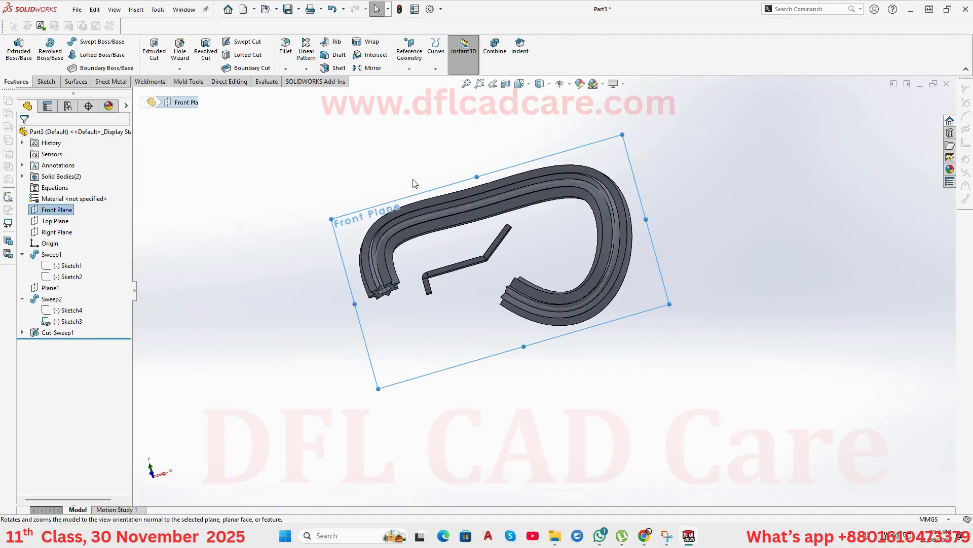
left_click(506, 84)
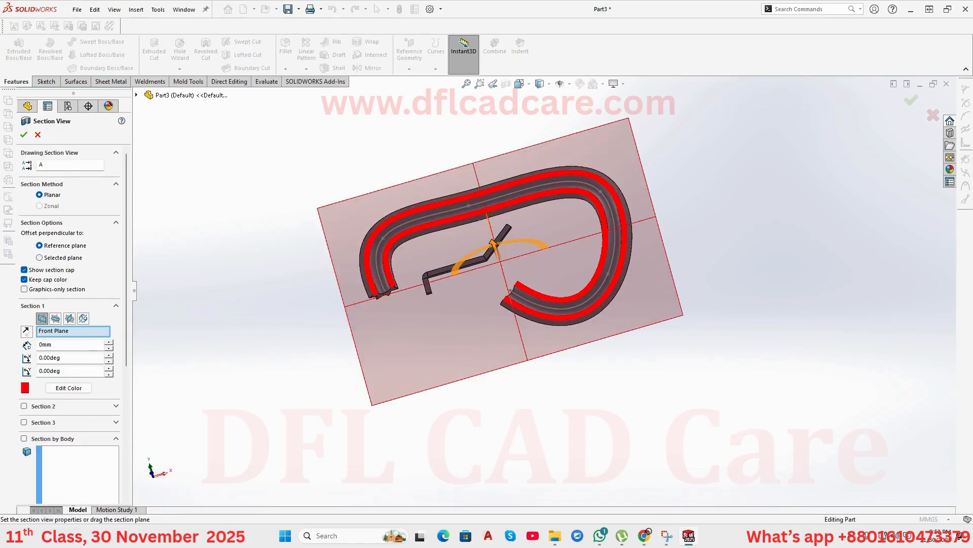
left_click(24, 135)
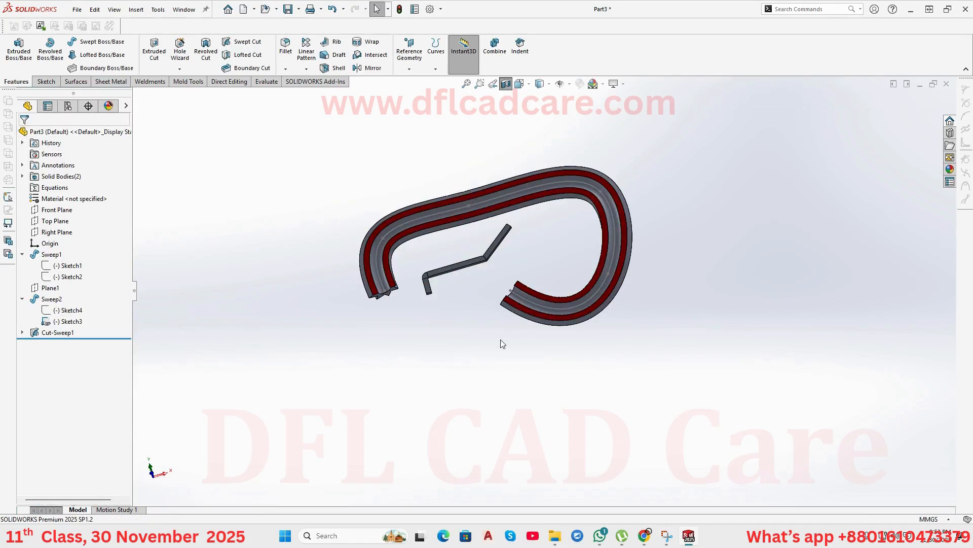
Examine the sectioned body's bore and wall along the curve and at both ends from several angles.
scroll(497, 341, "down", 3)
middle_click_drag(419, 341, 374, 296)
scroll(364, 291, "down", 4)
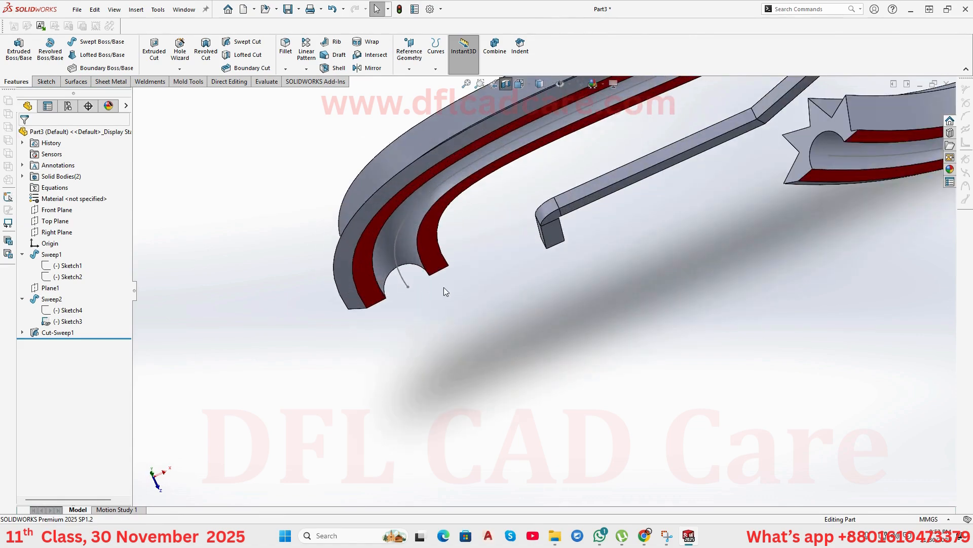
scroll(435, 312, "up", 5)
middle_click_drag(532, 307, 517, 236)
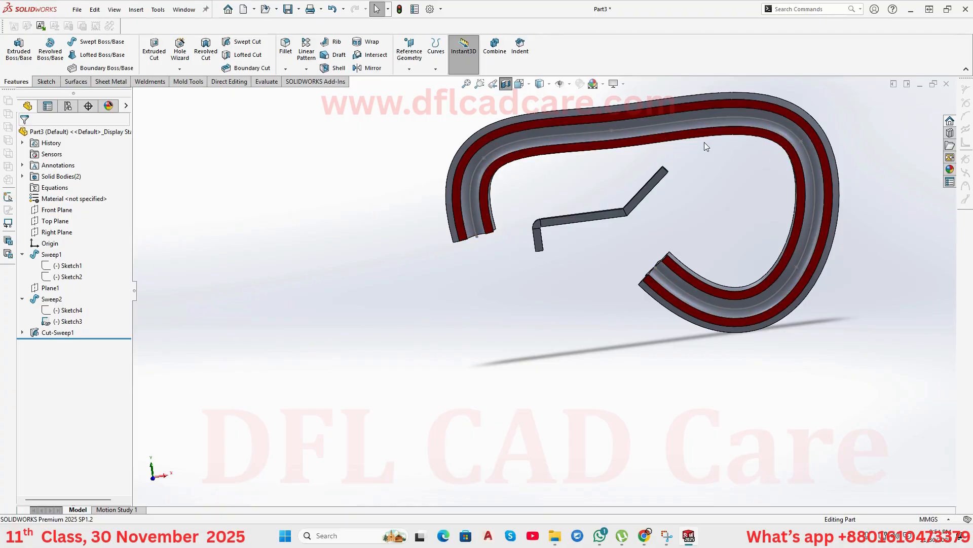
scroll(527, 262, "up", 4)
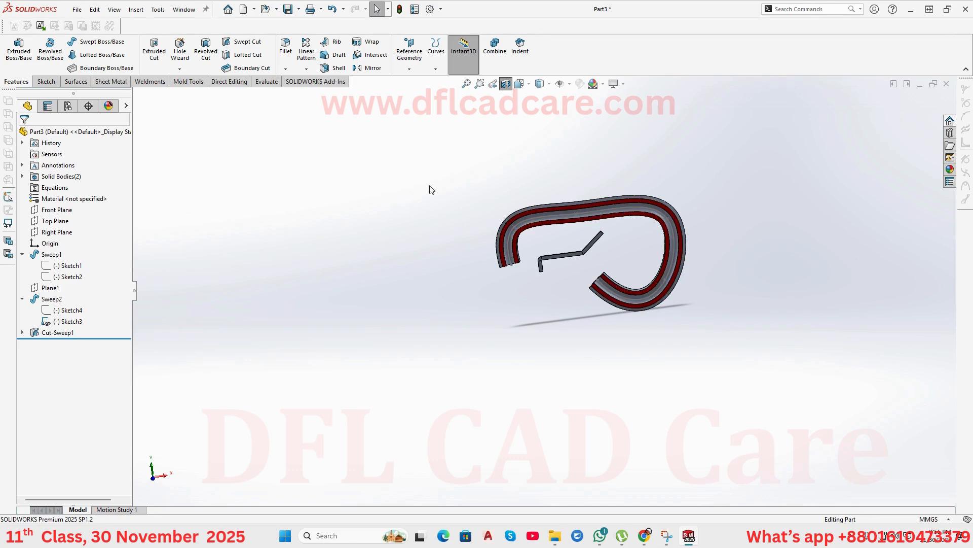
middle_click_drag(428, 189, 729, 253)
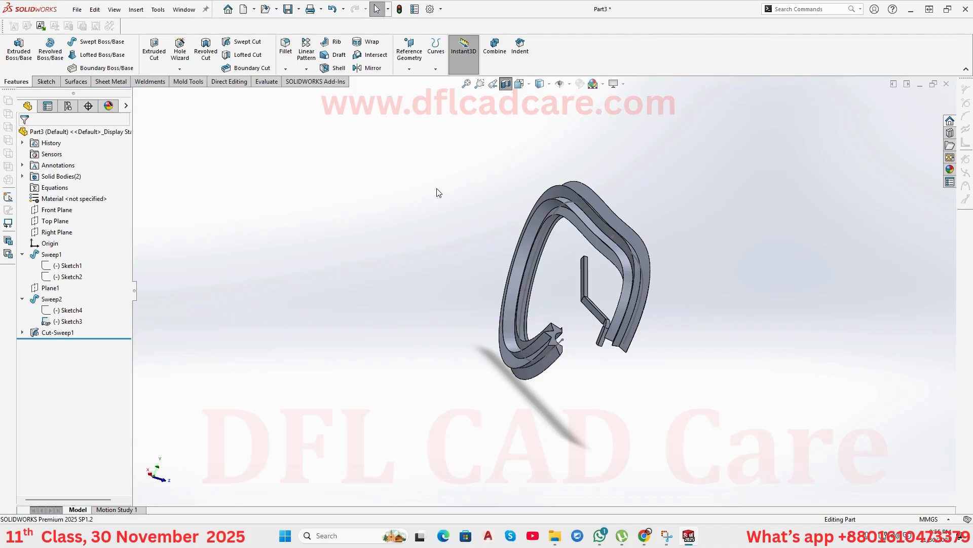
middle_click_drag(440, 190, 370, 194)
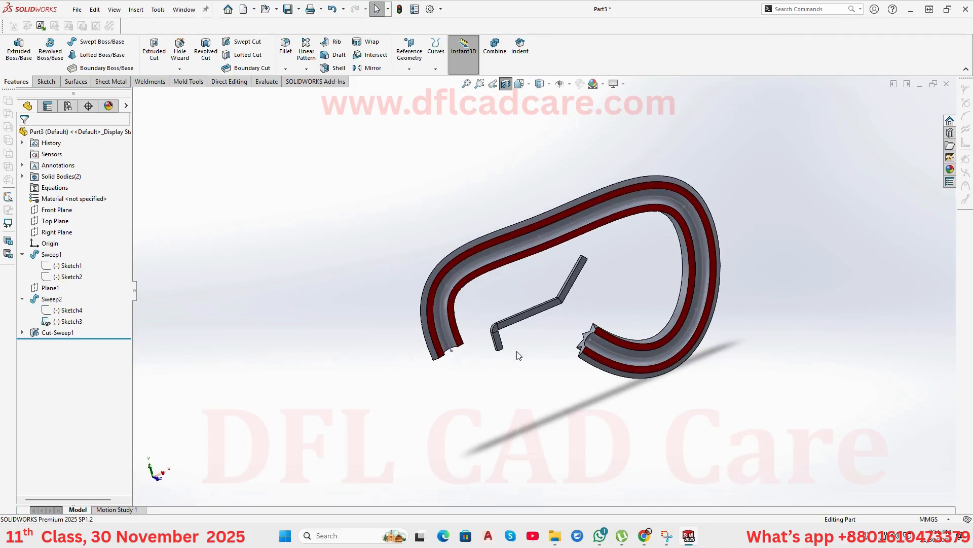
Switch to the Google Meet window to check the participants, and return to SOLIDWORKS.
mouse_move(653, 538)
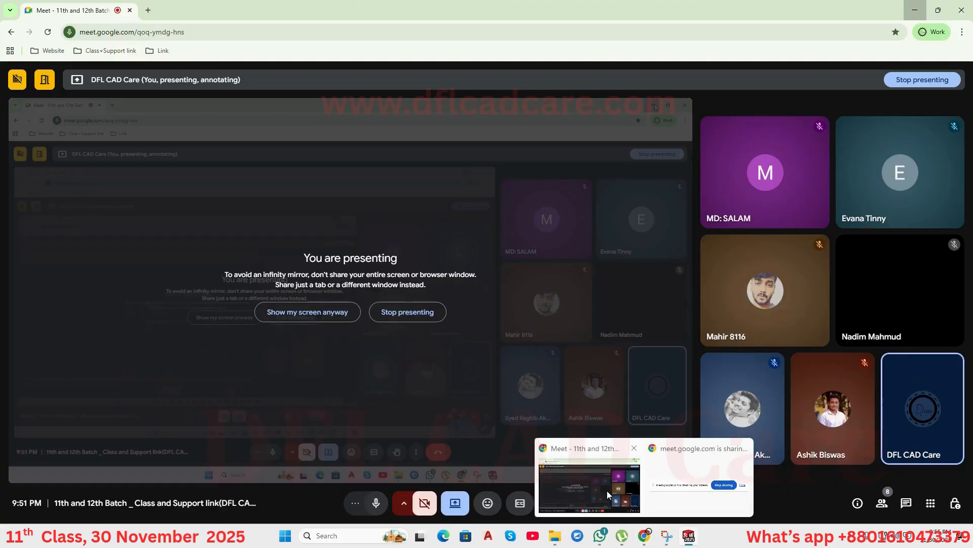
left_click(604, 490)
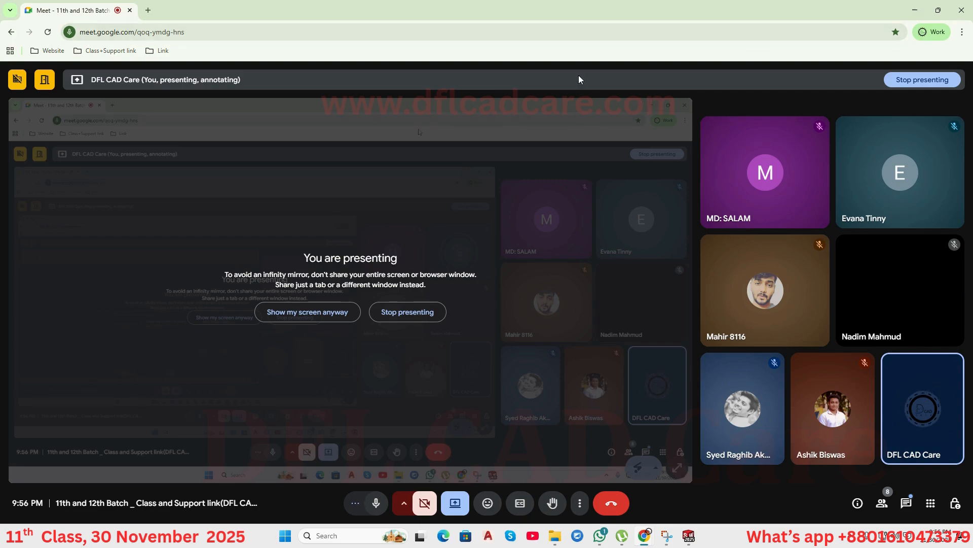
left_click(914, 10)
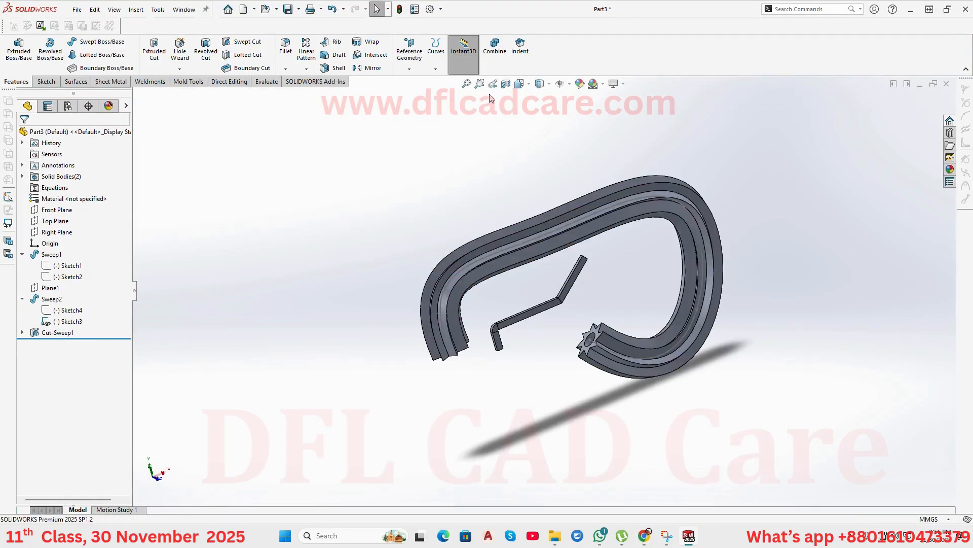
Turn off the section view and create a new part document.
left_click(506, 84)
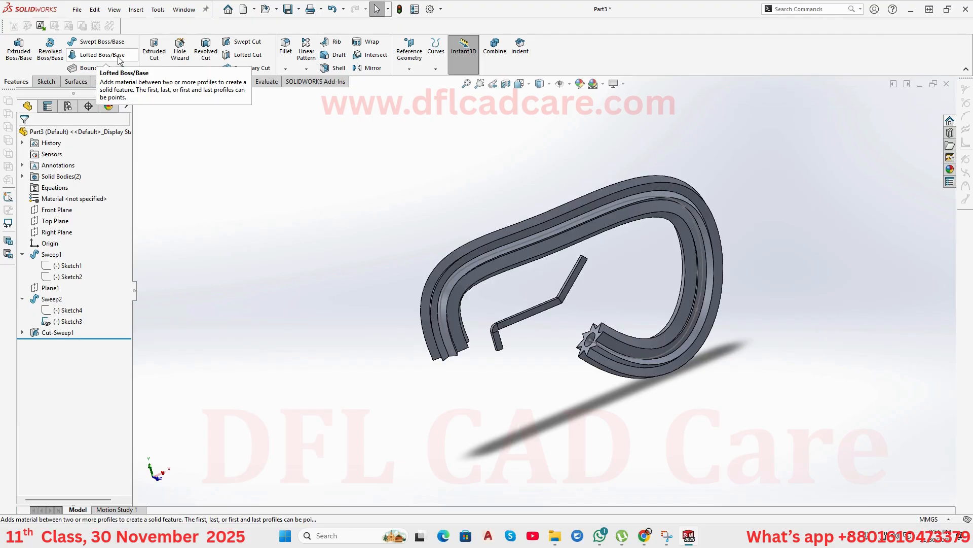
left_click(228, 8)
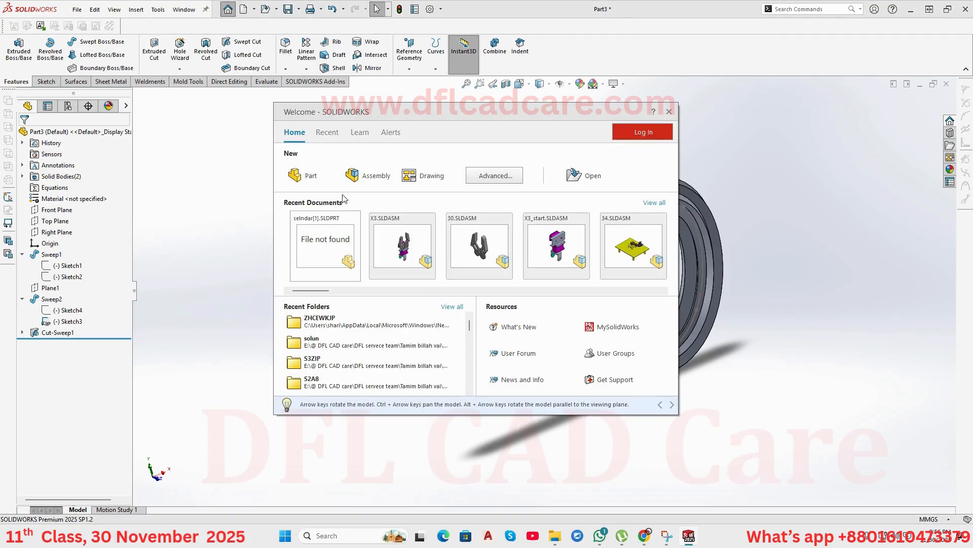
left_click(311, 175)
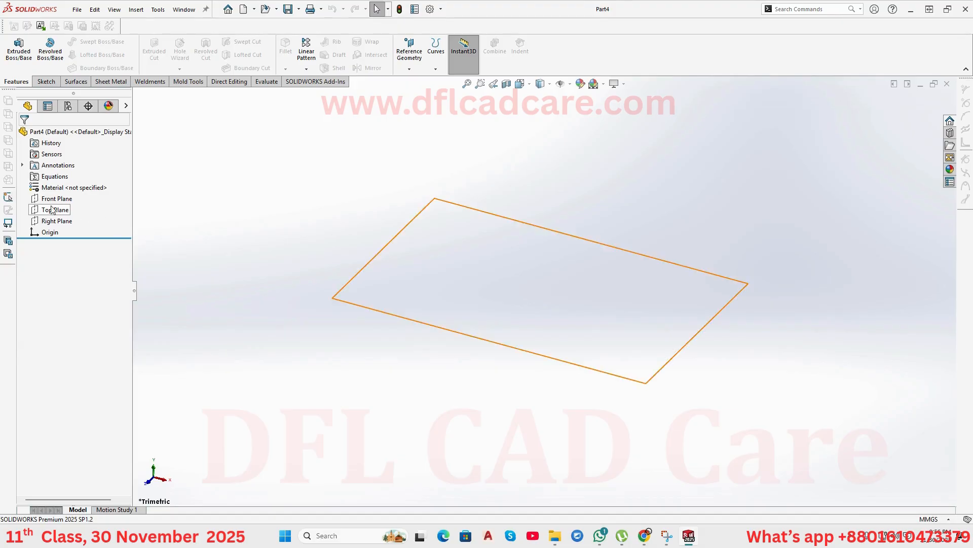
Sketch a circle of about 38 mm radius centred on the origin of the Top Plane, and close the sketch.
left_click(57, 213)
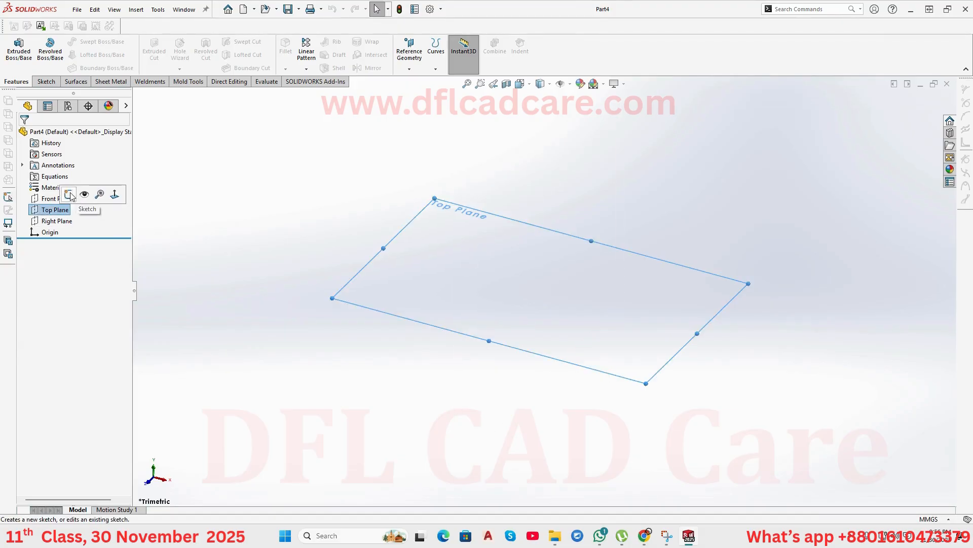
left_click(72, 197)
left_click(87, 42)
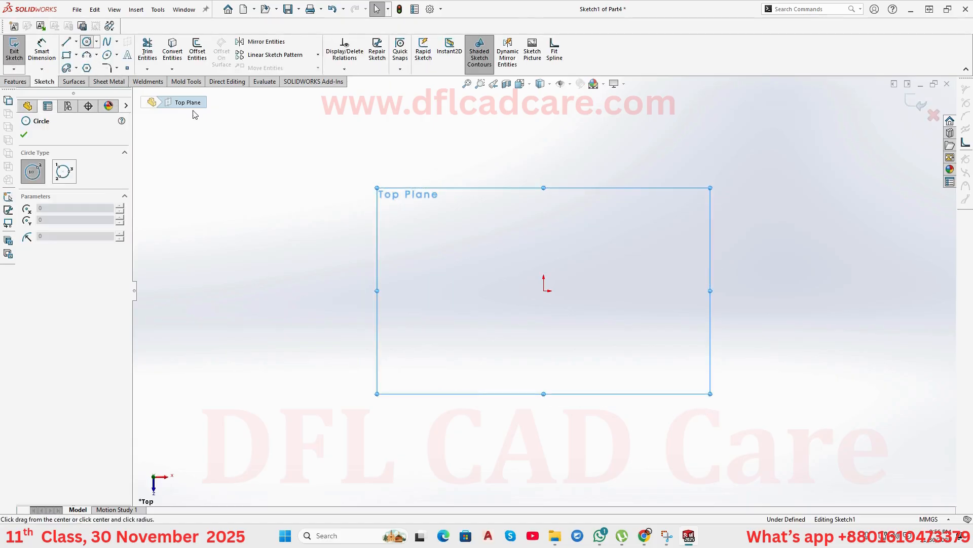
left_click(544, 291)
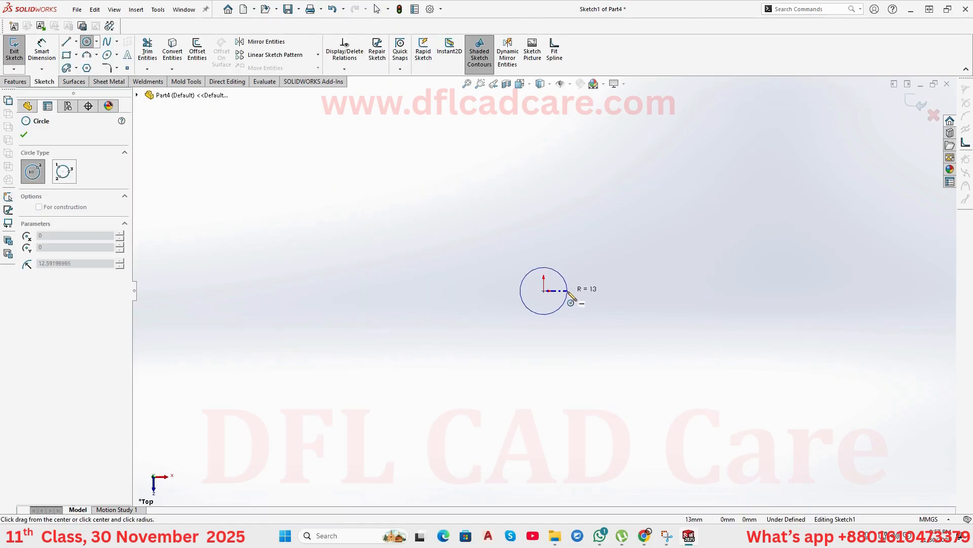
left_click(614, 300)
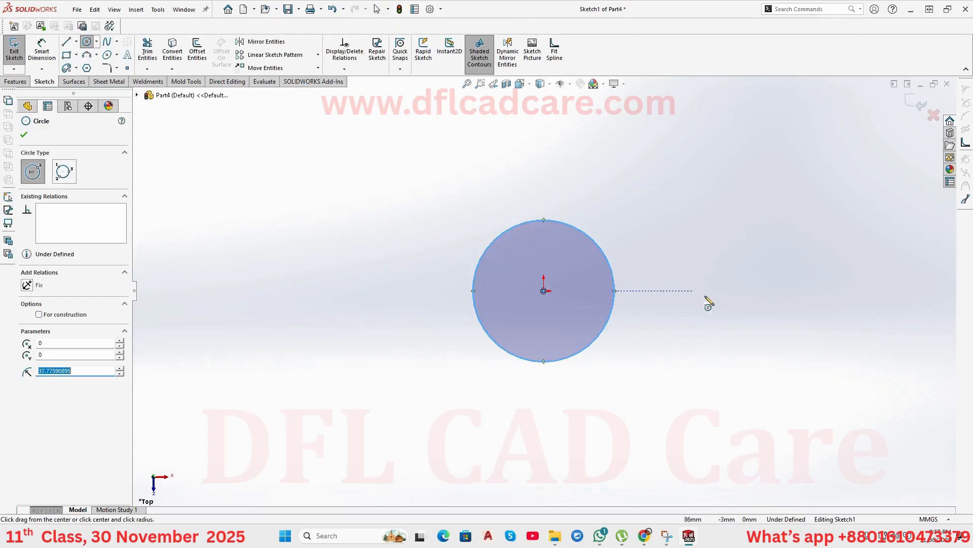
left_click(919, 102)
Create a reference plane offset 20 mm above the Top Plane.
left_click(56, 210)
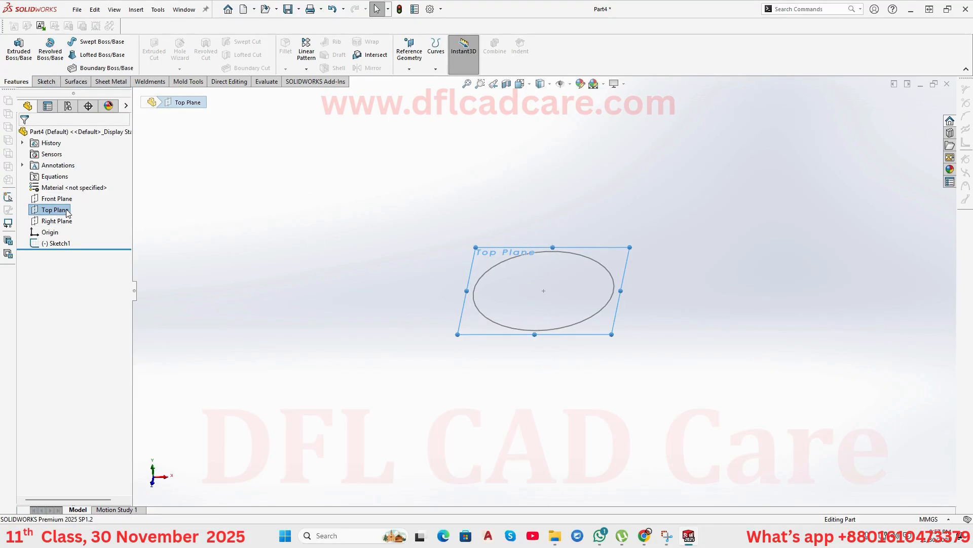
left_click(412, 68)
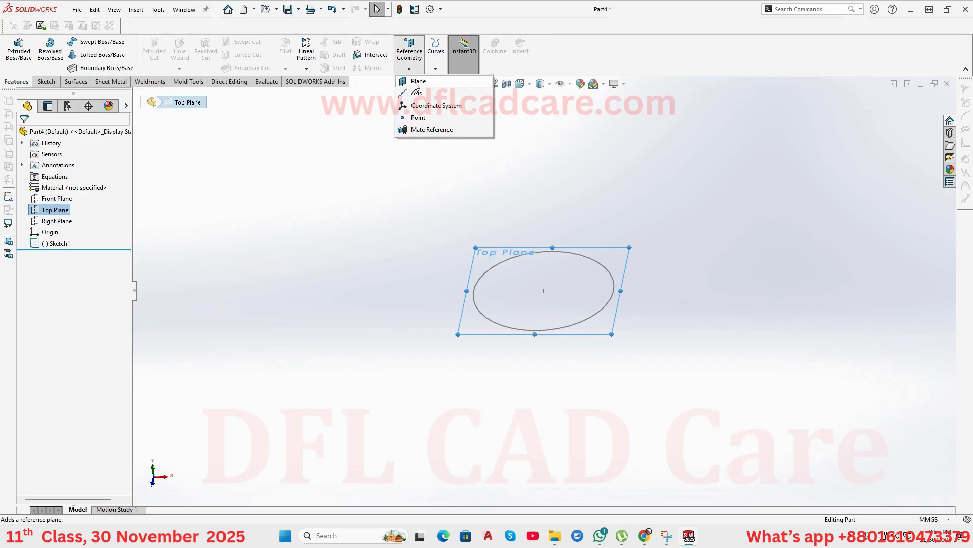
left_click(418, 81)
middle_click_drag(404, 191, 533, 163)
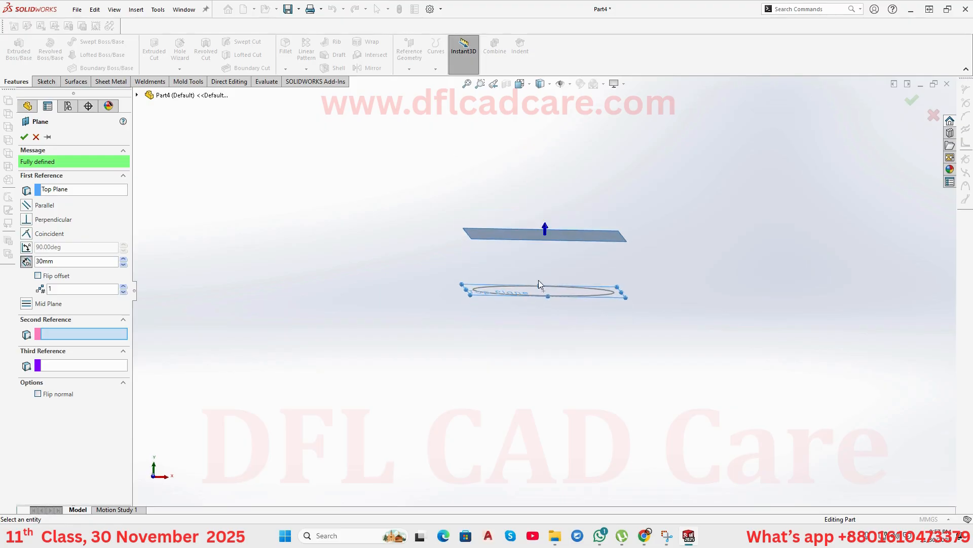
left_click(124, 264)
left_click(124, 264)
left_click(124, 258)
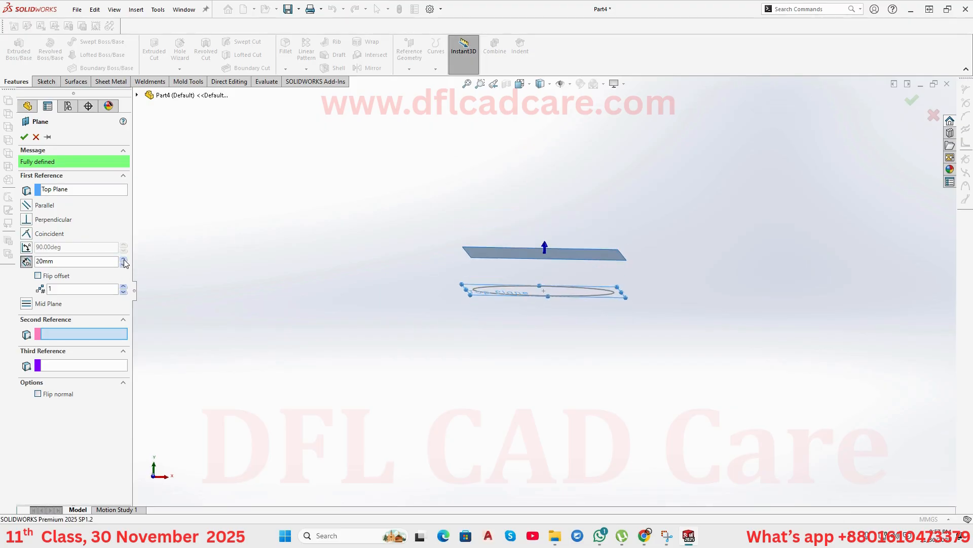
left_click(24, 137)
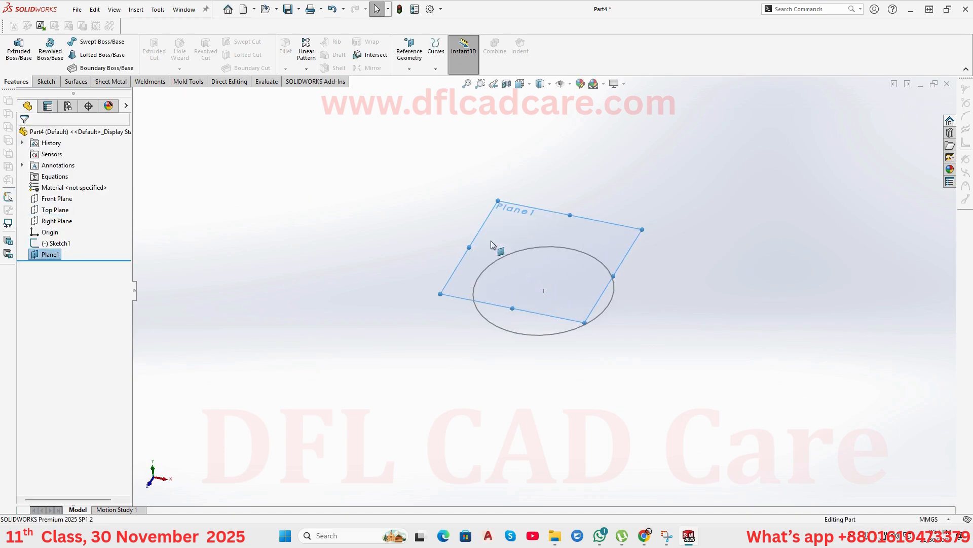
Sketch a circle of about 48 mm radius centred on the origin of Plane1, and close the sketch.
left_click(496, 232)
left_click(543, 201)
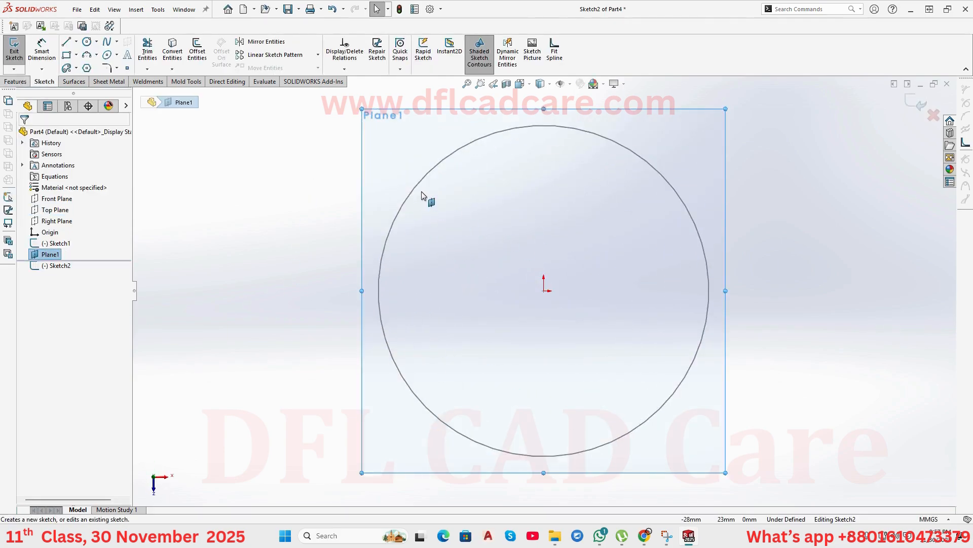
left_click(87, 42)
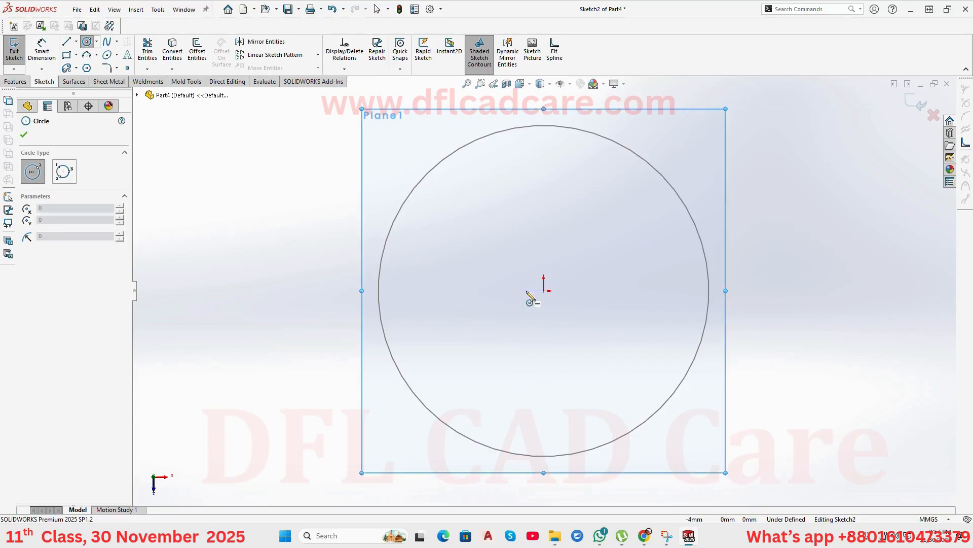
left_click(544, 290)
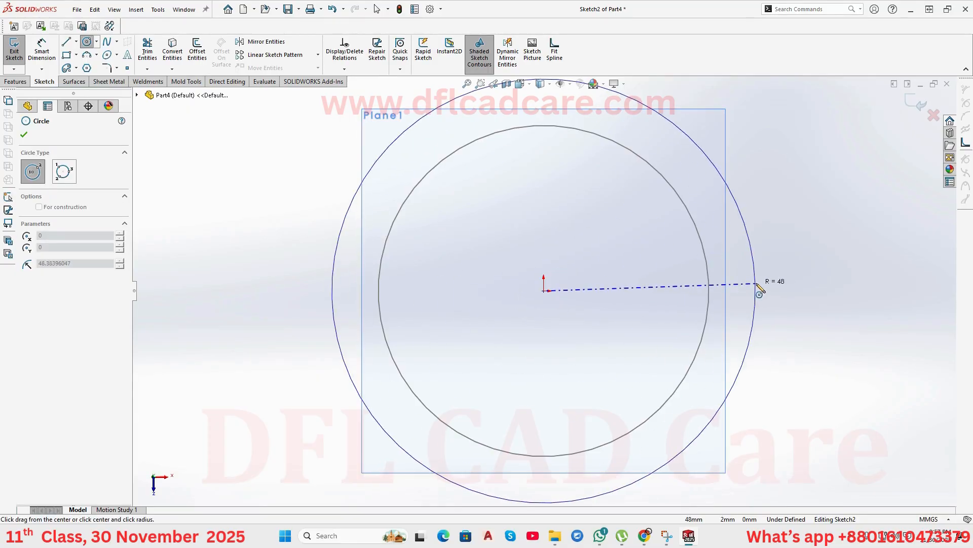
left_click(757, 290)
key("Escape")
scroll(745, 332, "down", 3)
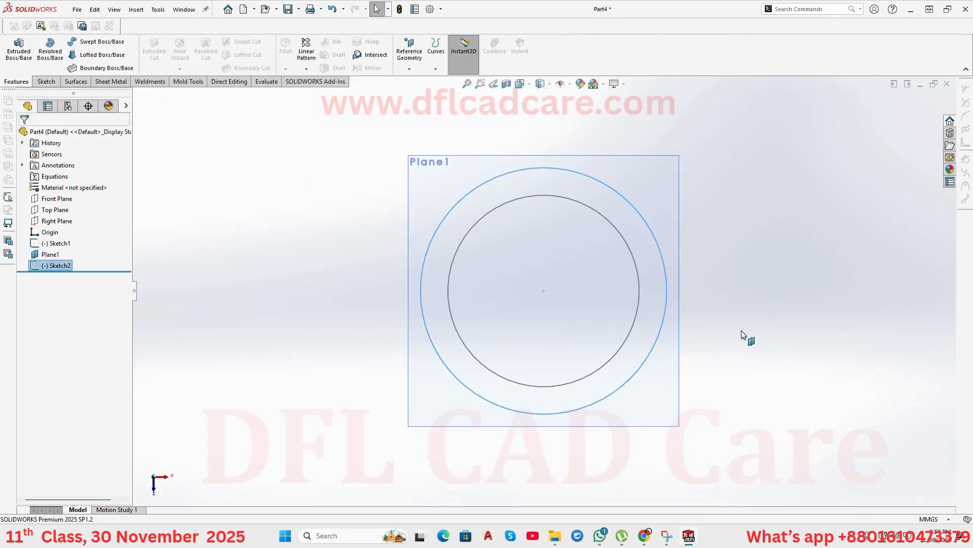
Create a second reference plane offset 70 mm above Plane1.
mouse_move(744, 333)
middle_mouse_down()
mouse_move(813, 138)
mouse_move(798, 136)
middle_mouse_up()
left_click(421, 221)
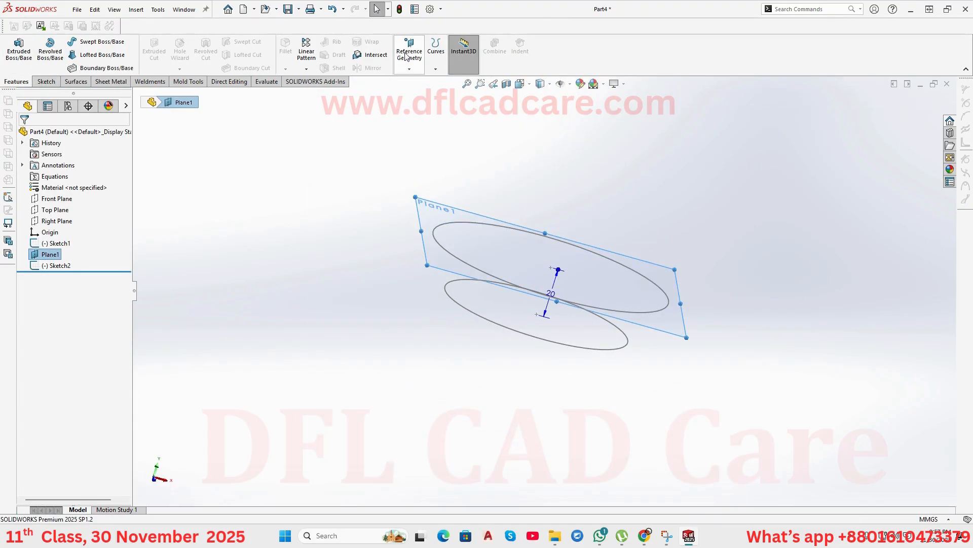
left_click(409, 69)
left_click(416, 79)
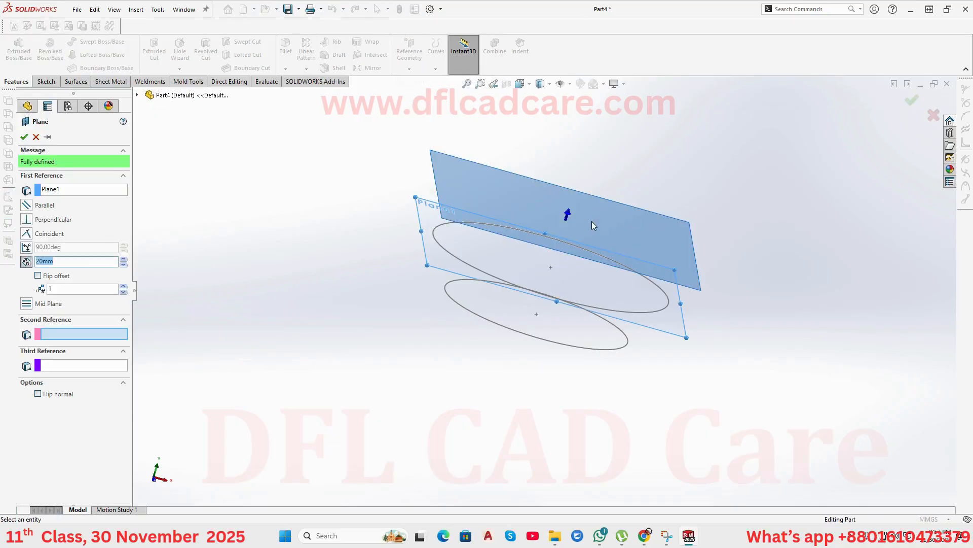
left_click(124, 260)
left_click(124, 260)
left_click(124, 259)
left_click(123, 260)
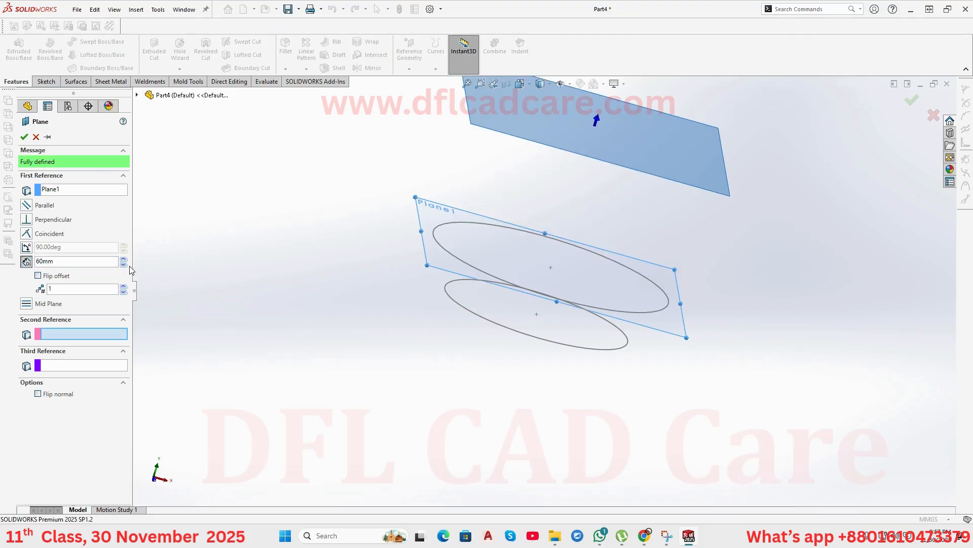
left_click(124, 260)
left_click(24, 136)
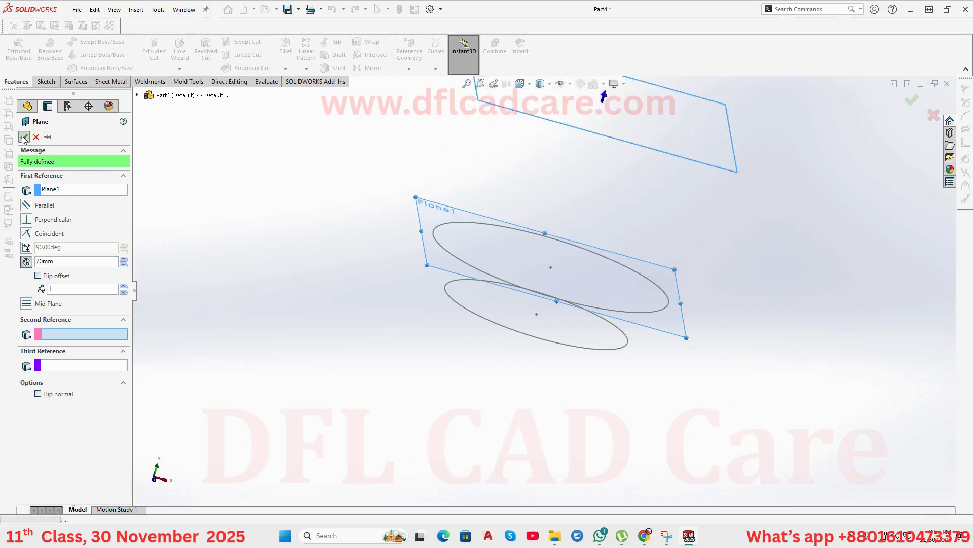
Sketch a circle of about 18 mm radius centred on the origin of Plane2, and close the sketch.
scroll(560, 209, "up", 3)
left_click(577, 192)
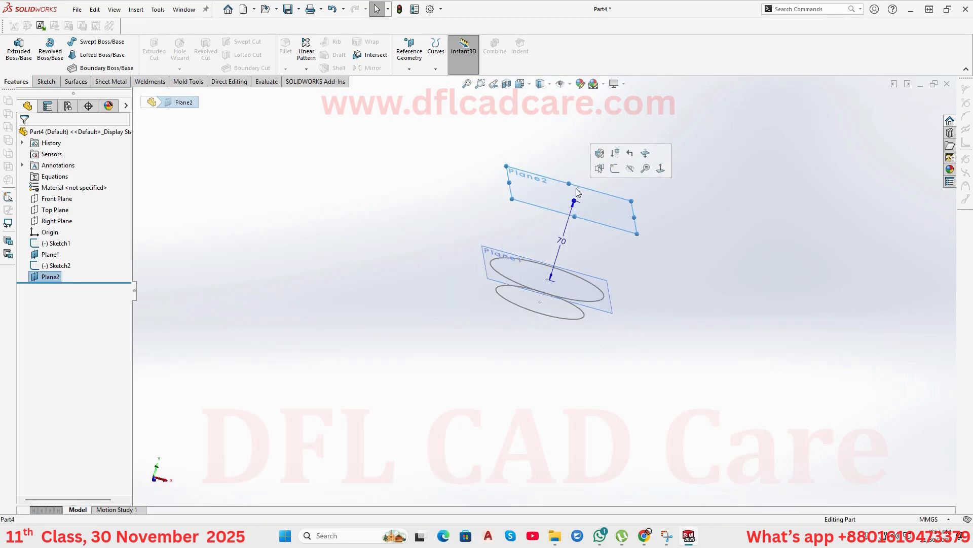
left_click(615, 169)
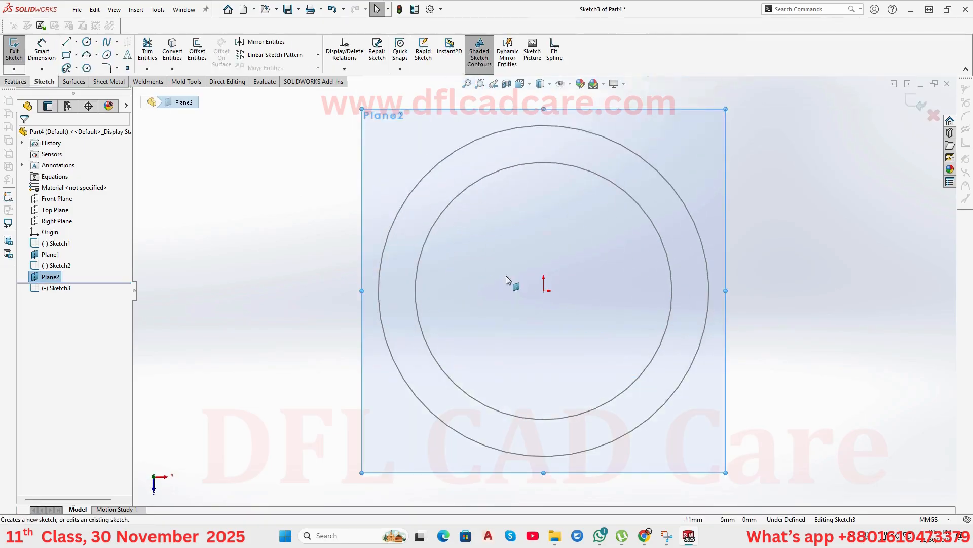
left_click(426, 240)
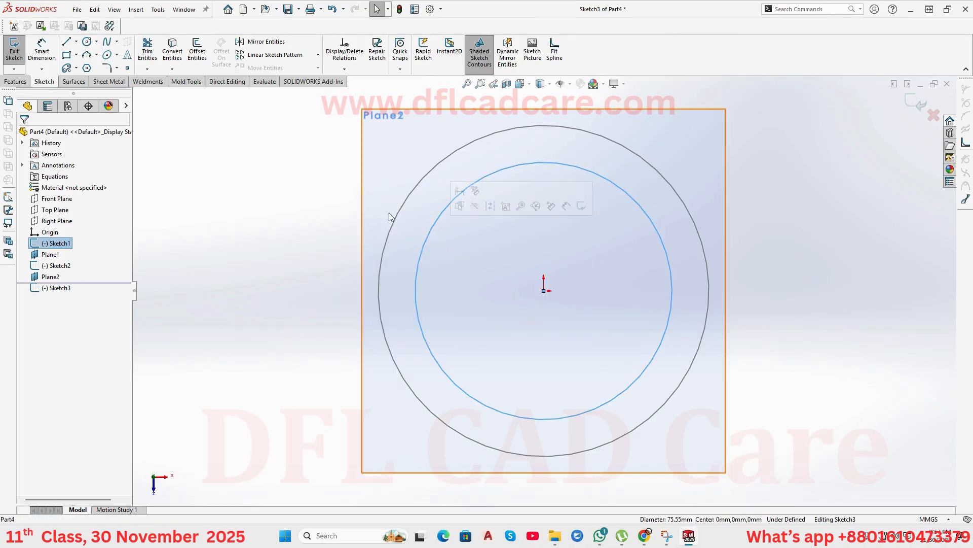
left_click(86, 41)
left_click(544, 290)
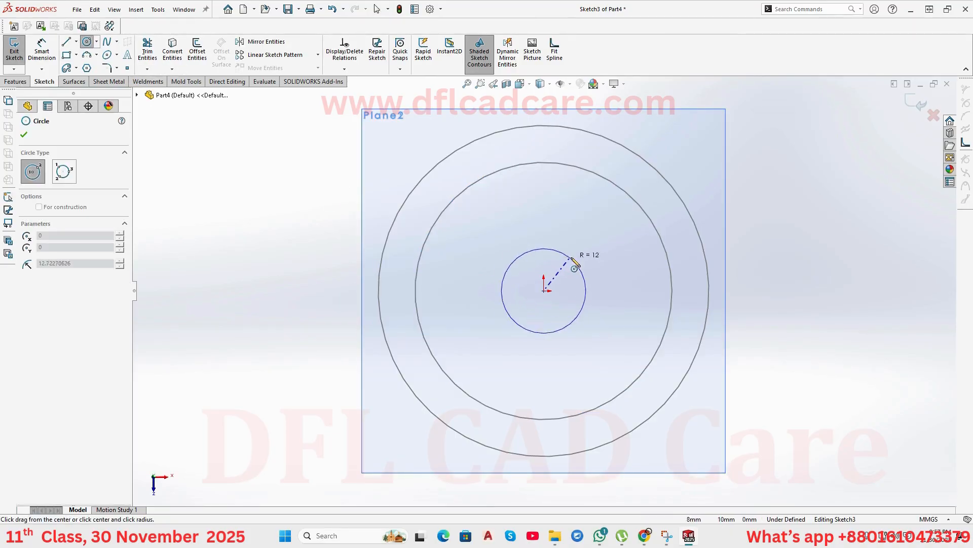
left_click(584, 248)
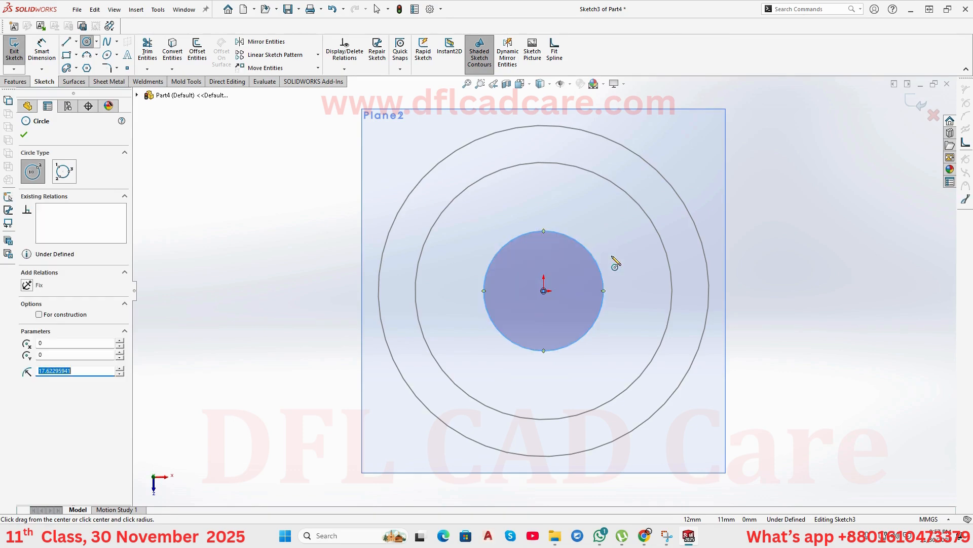
left_click(919, 104)
scroll(811, 351, "up", 3)
Create a third reference plane offset 20 mm above Plane2.
middle_click_drag(698, 303, 734, 165)
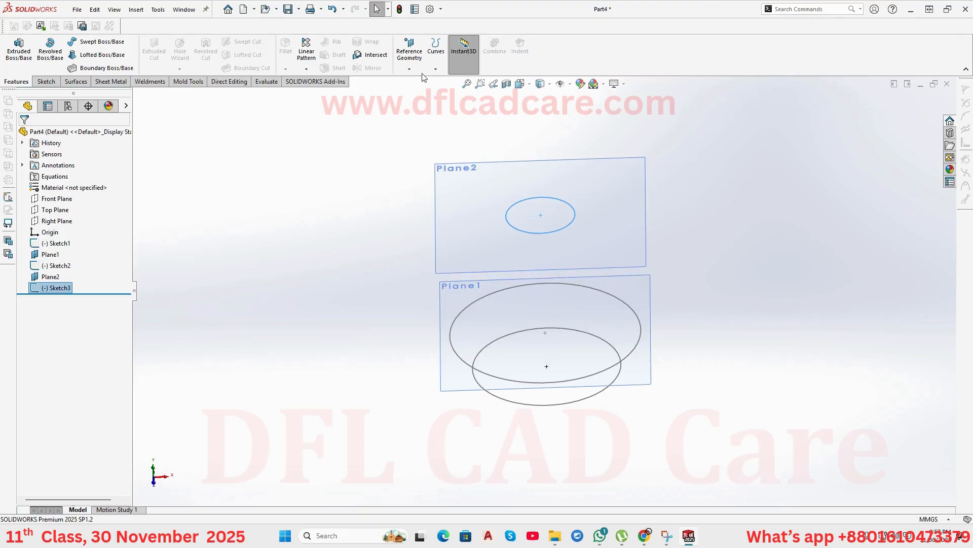
left_click(539, 191)
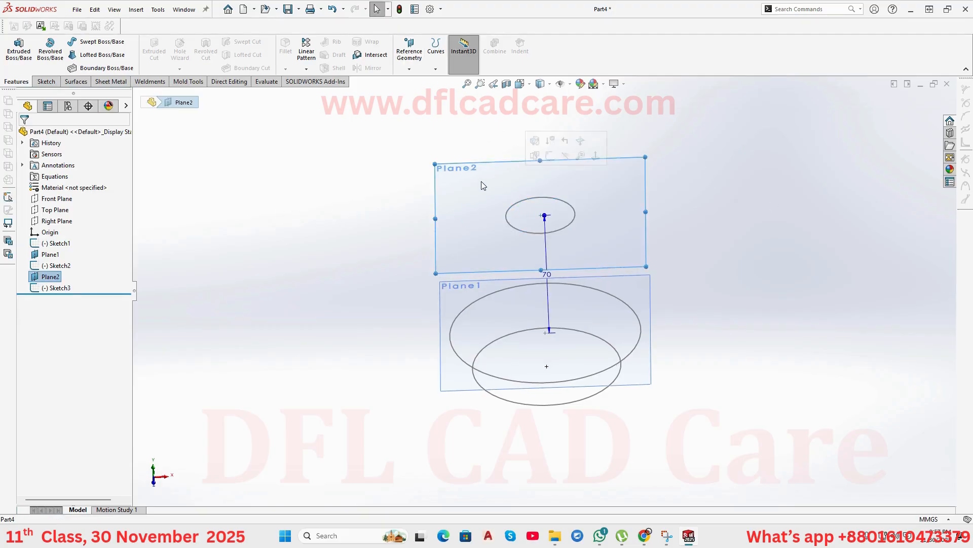
left_click(416, 60)
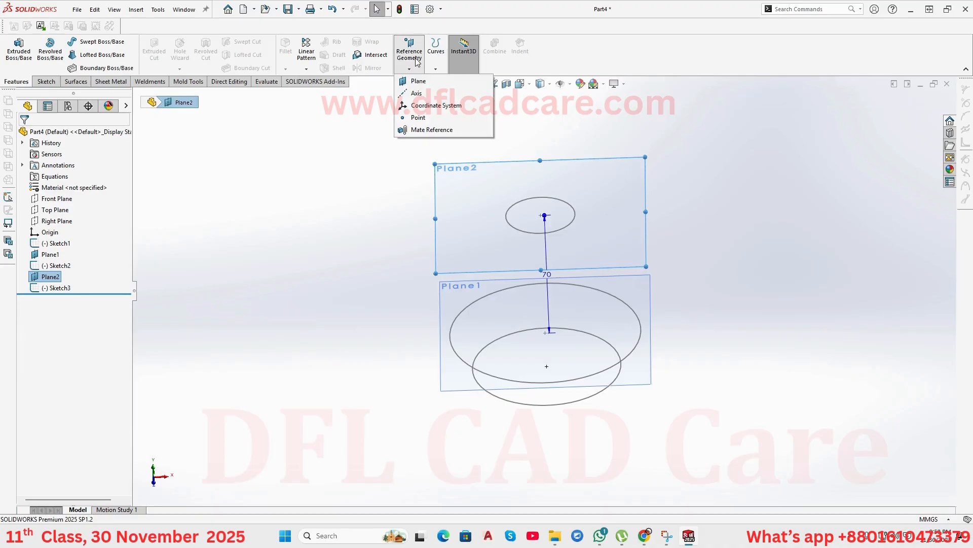
left_click(418, 81)
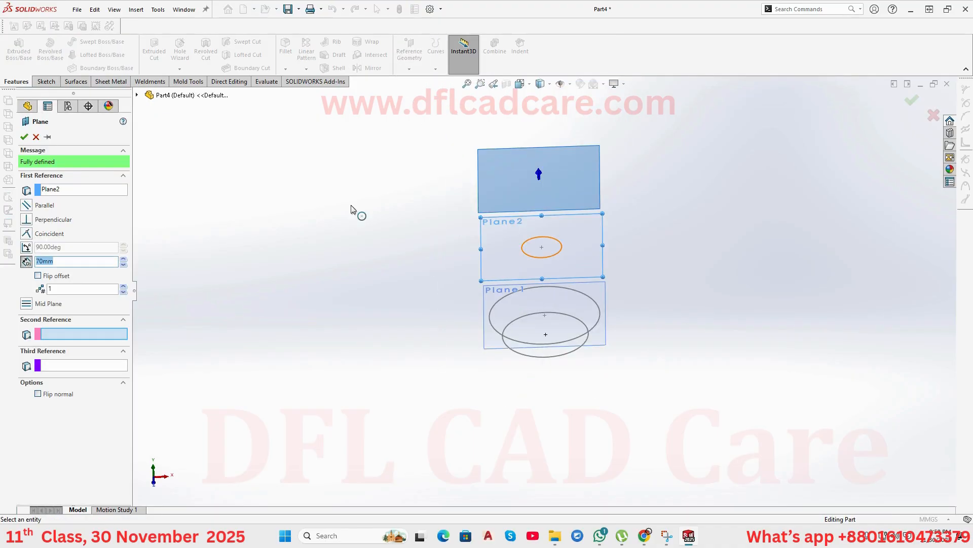
middle_click_drag(156, 206, 179, 160)
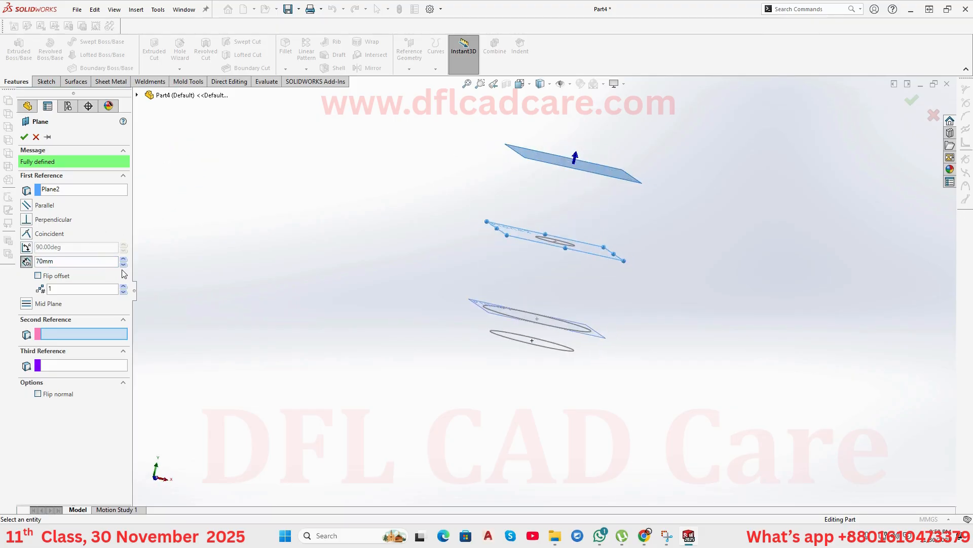
left_click(124, 264)
left_click(124, 265)
left_click(124, 265)
left_click(124, 265)
left_click(124, 265)
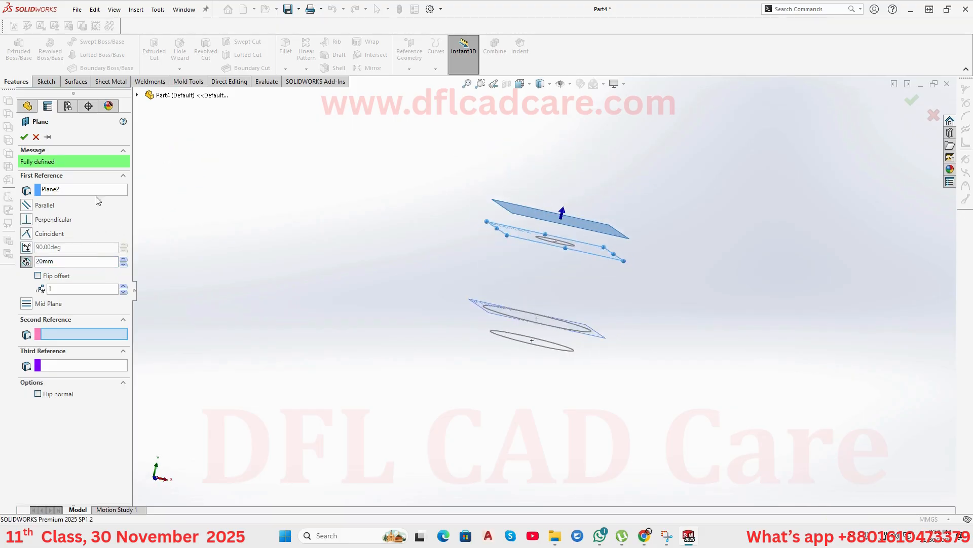
left_click(25, 138)
Sketch a circle of about 22 mm radius centred on the origin of Plane3, and close the sketch.
middle_click_drag(303, 207, 339, 288)
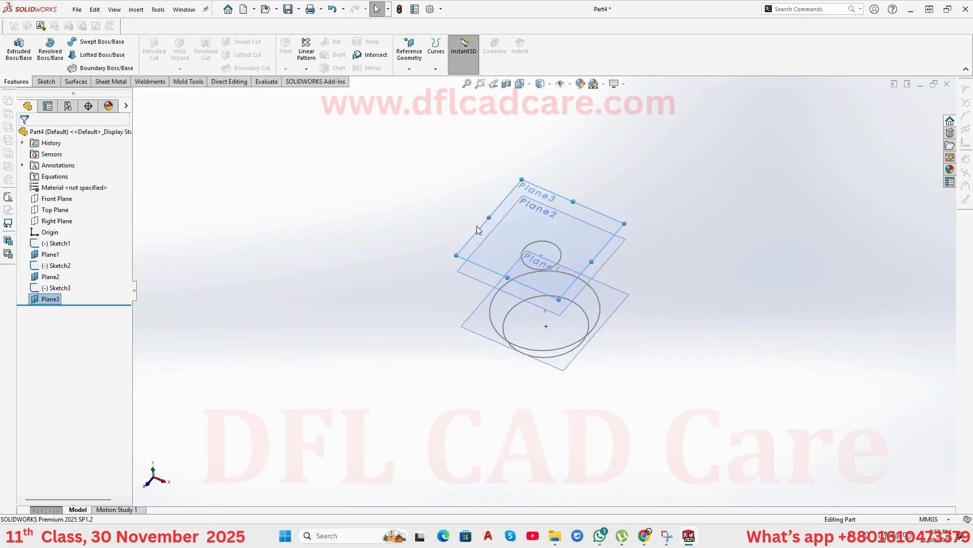
left_click(495, 220)
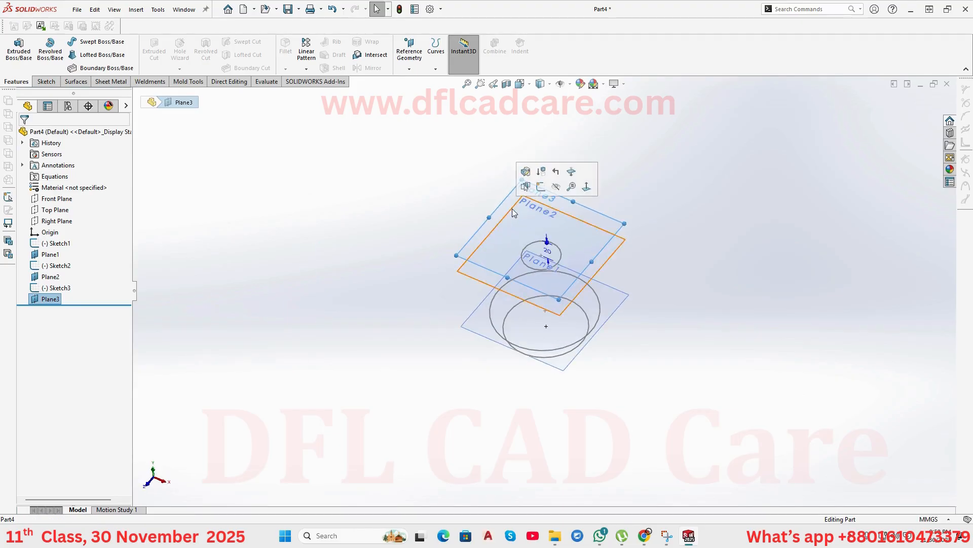
left_click(541, 187)
left_click(487, 270)
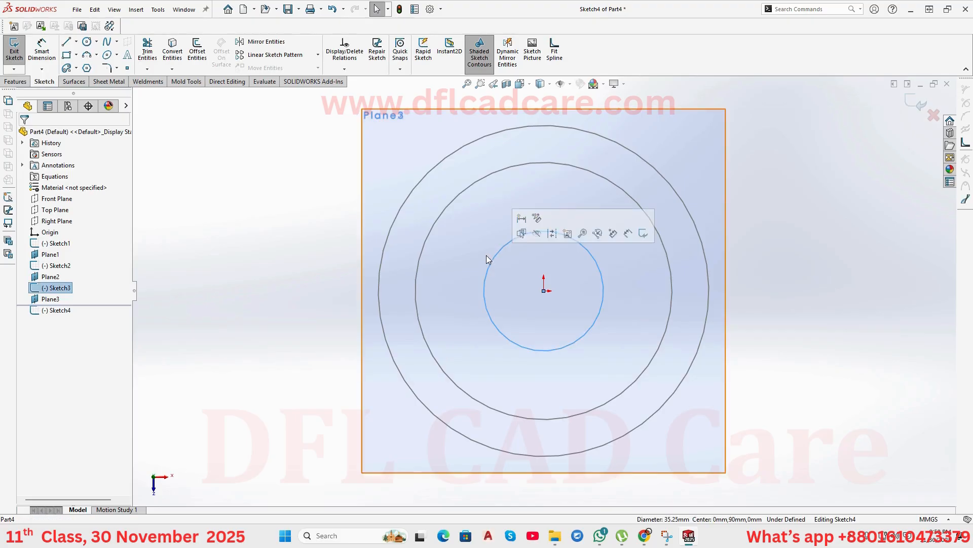
left_click(297, 258)
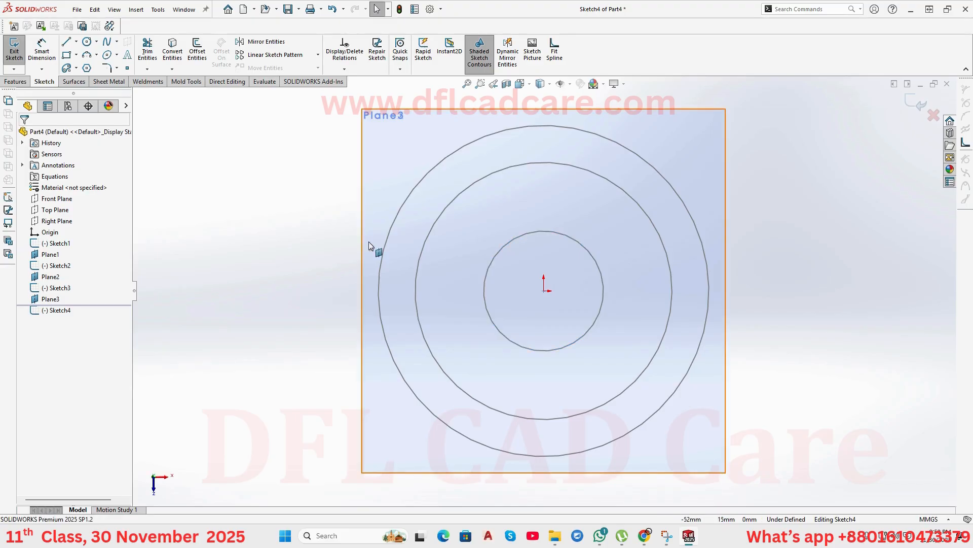
left_click(87, 41)
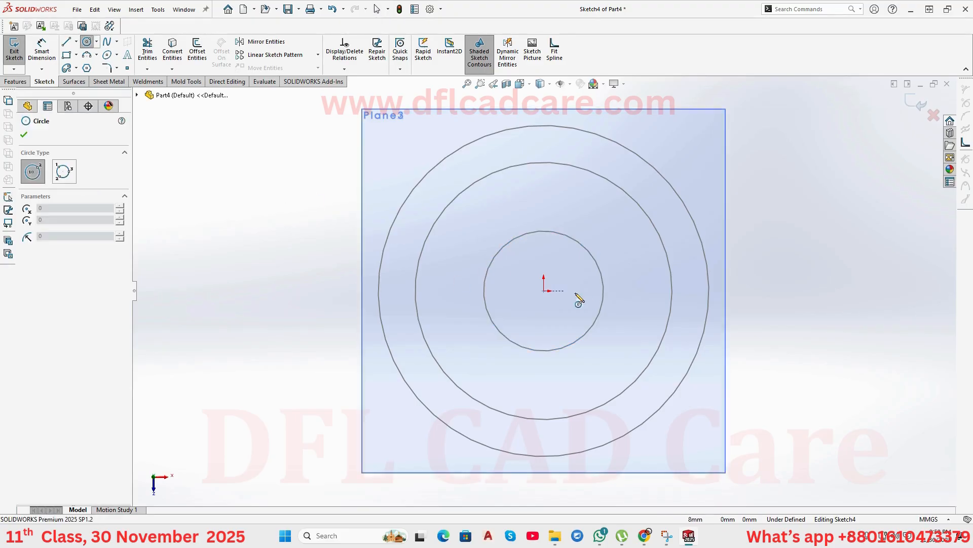
left_click(543, 290)
left_click(543, 215)
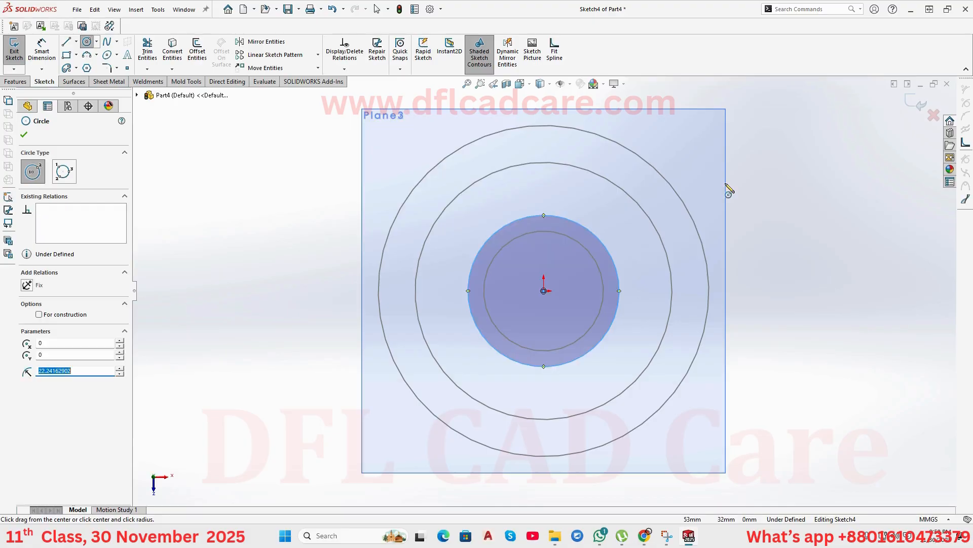
left_click(921, 106)
Hide the three offset planes, Plane3, Plane2 and Plane1, leaving only the circle sketches displayed.
mouse_move(805, 365)
middle_mouse_down()
mouse_move(790, 162)
mouse_move(758, 321)
mouse_move(740, 245)
mouse_move(656, 286)
middle_mouse_up()
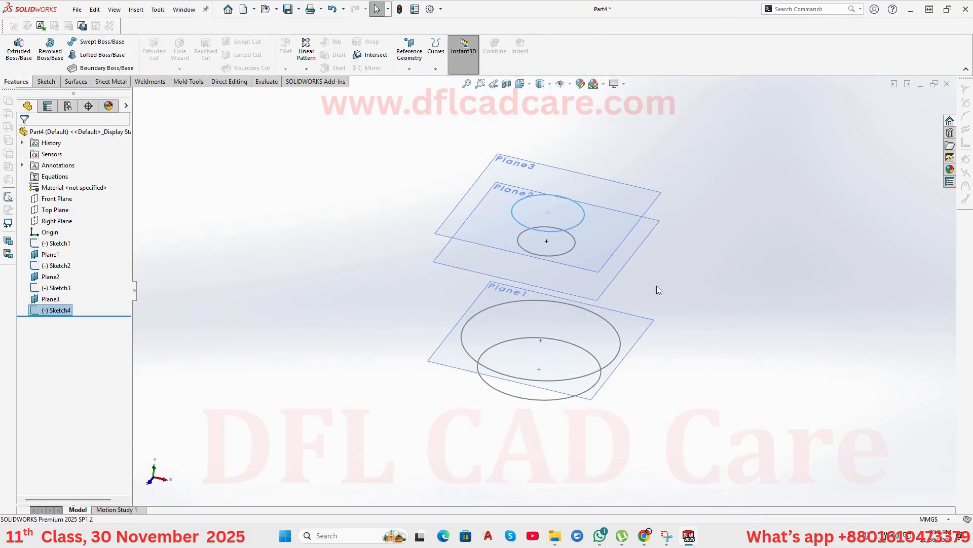
left_click(615, 201)
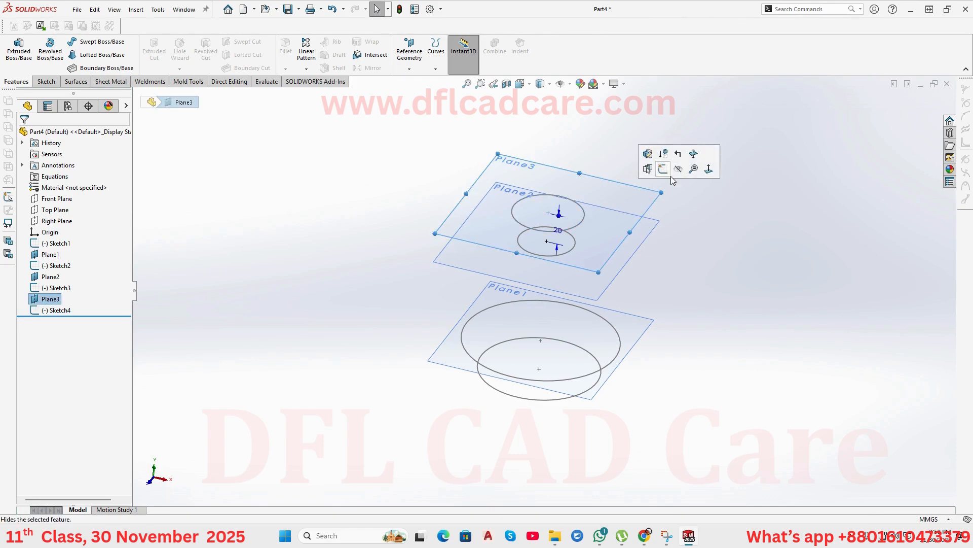
left_click(680, 171)
left_click(639, 233)
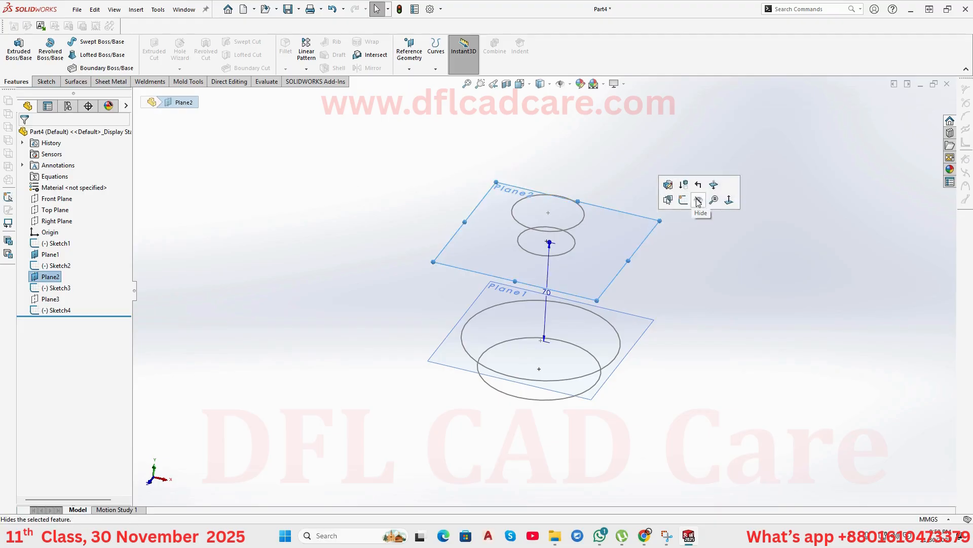
left_click(700, 201)
left_click(633, 336)
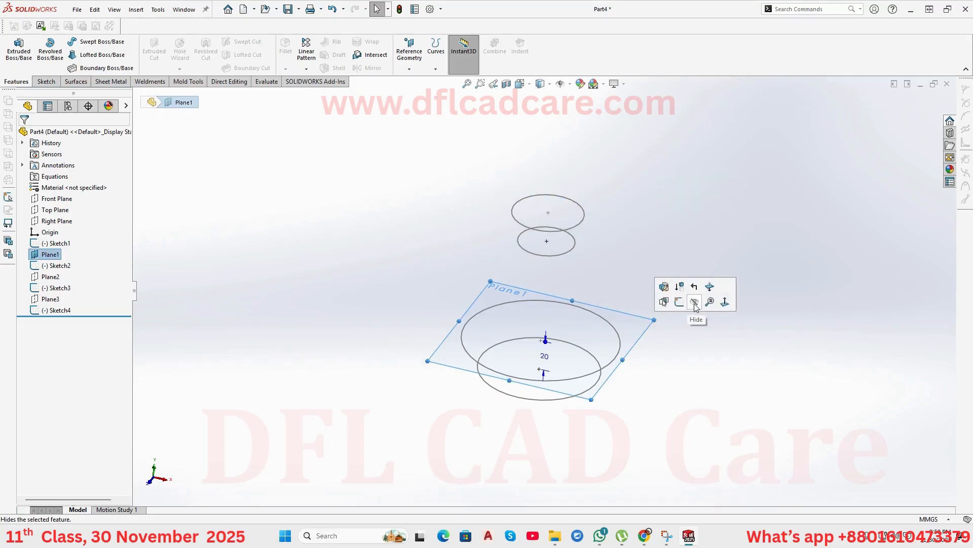
left_click(695, 303)
mouse_move(667, 421)
middle_mouse_down()
mouse_move(676, 302)
mouse_move(663, 328)
mouse_move(654, 324)
middle_mouse_up()
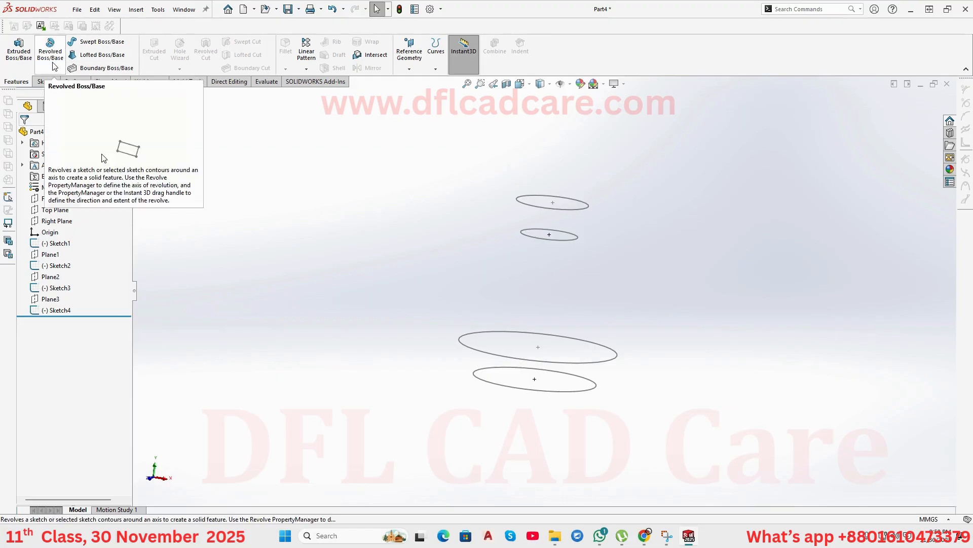
Start a Lofted Boss through the four circle profiles, selecting Sketch1, Sketch2, Sketch3 and Sketch4 from the base upward.
left_click(97, 55)
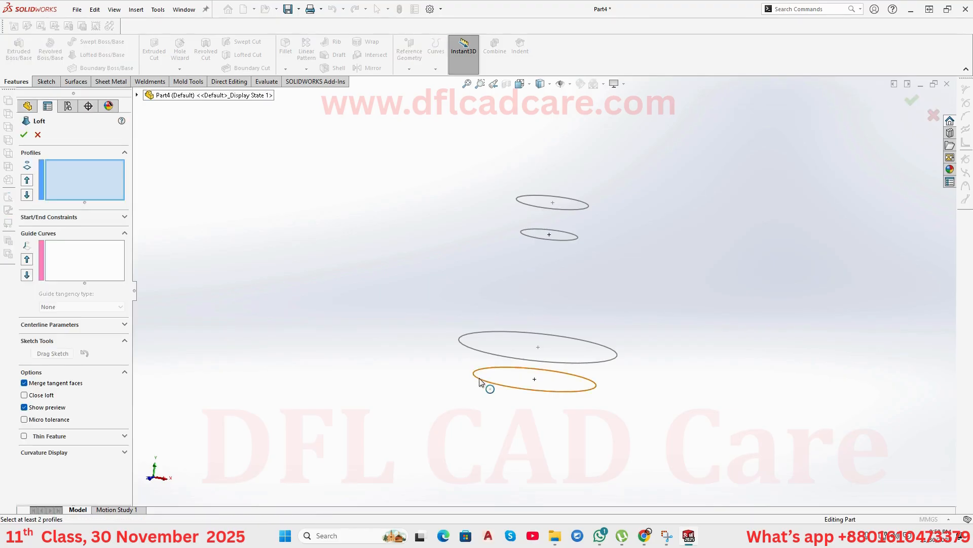
left_click(480, 381)
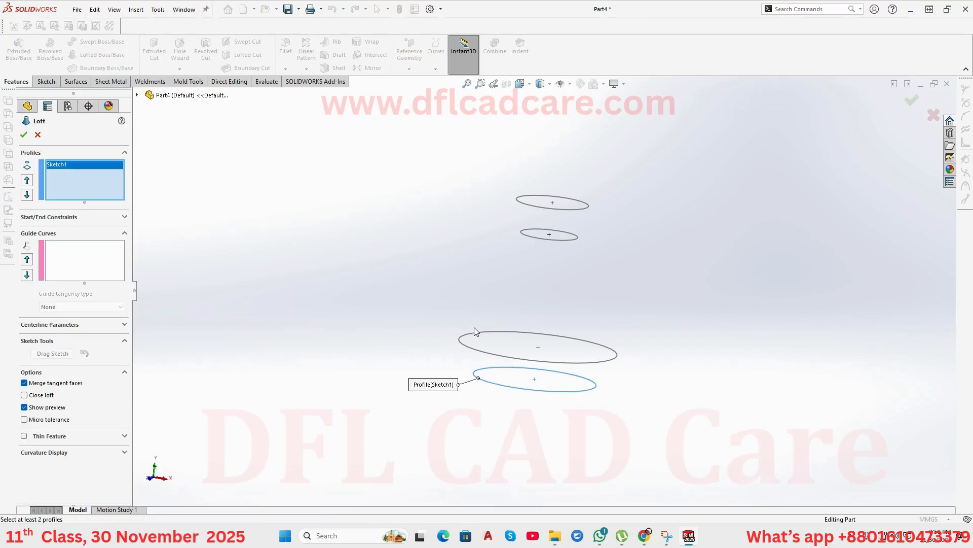
left_click(467, 348)
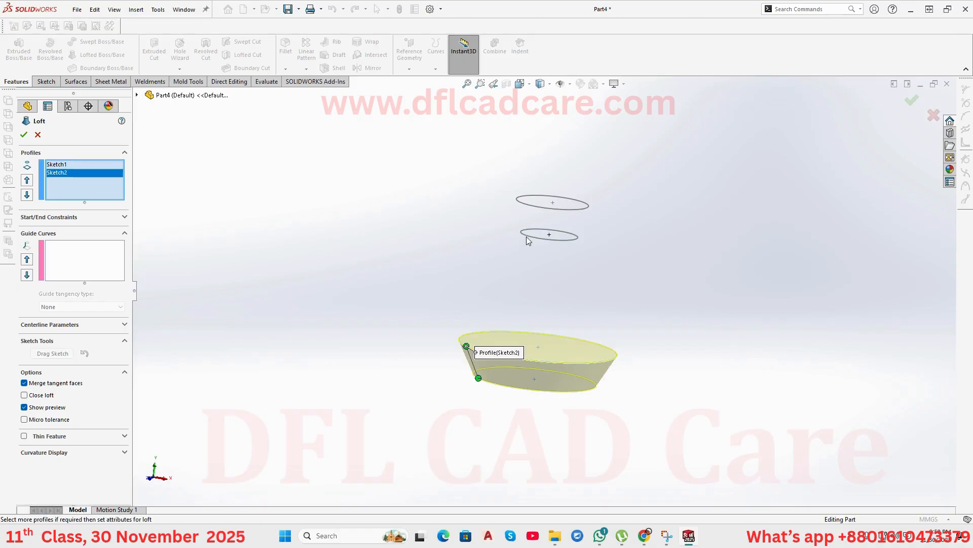
left_click(523, 232)
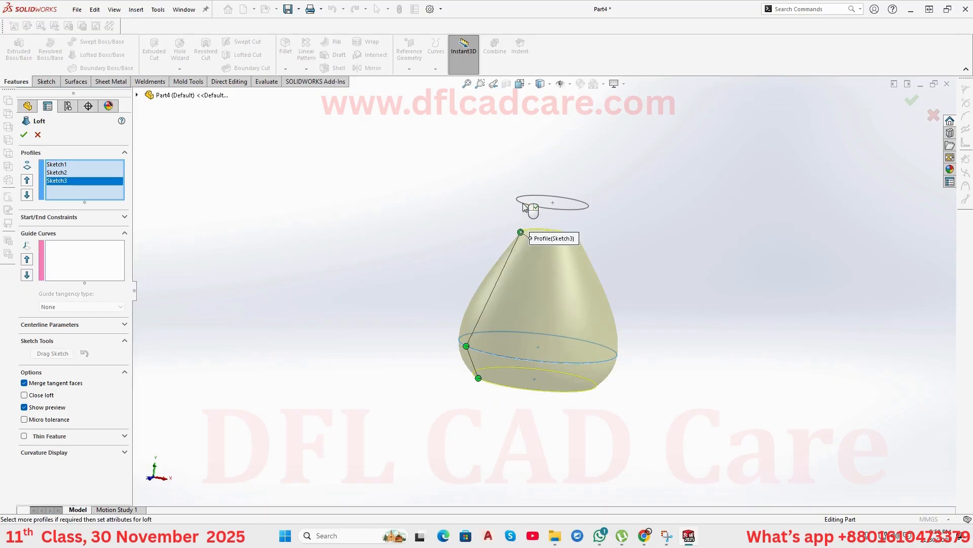
left_click(521, 202)
Shift the loft connector points along the neck circle and the widest circle, and accept the loft.
middle_click_drag(453, 238, 454, 275)
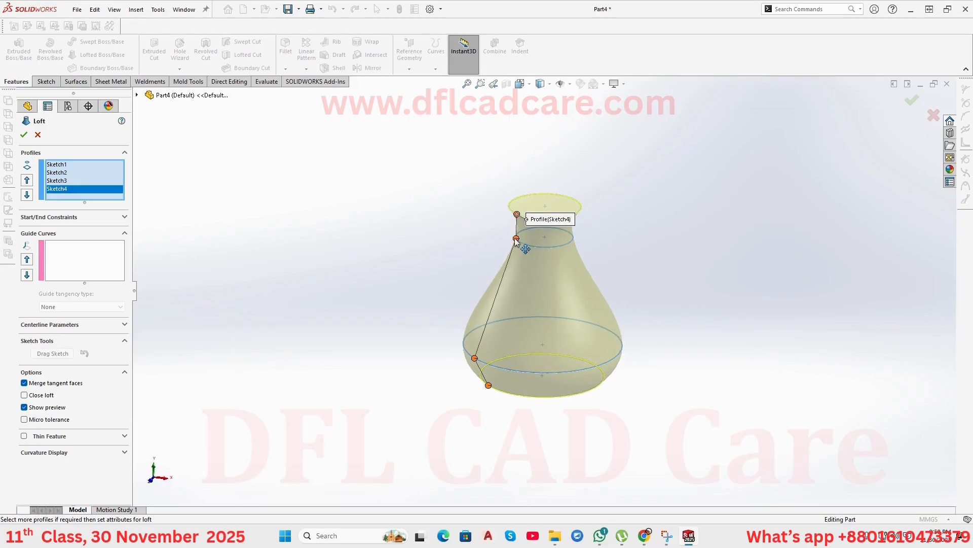
mouse_move(516, 239)
left_mouse_down()
mouse_move(565, 248)
mouse_move(530, 246)
left_mouse_up()
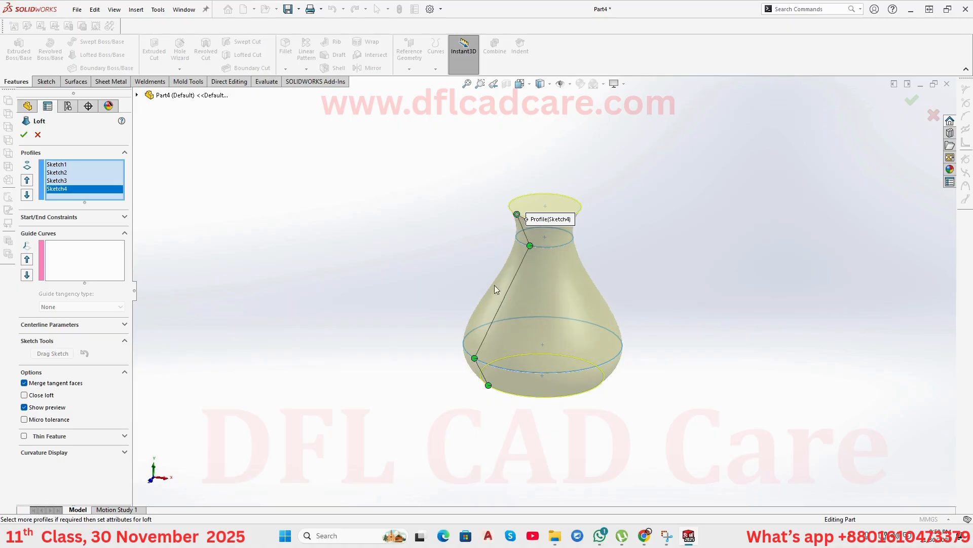
middle_click_drag(516, 274, 503, 243)
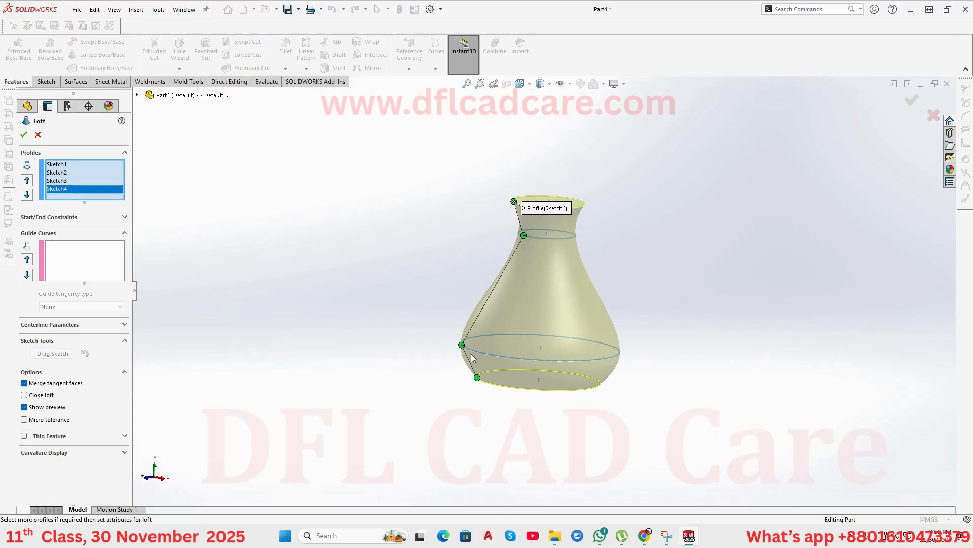
left_click_drag(461, 347, 462, 341)
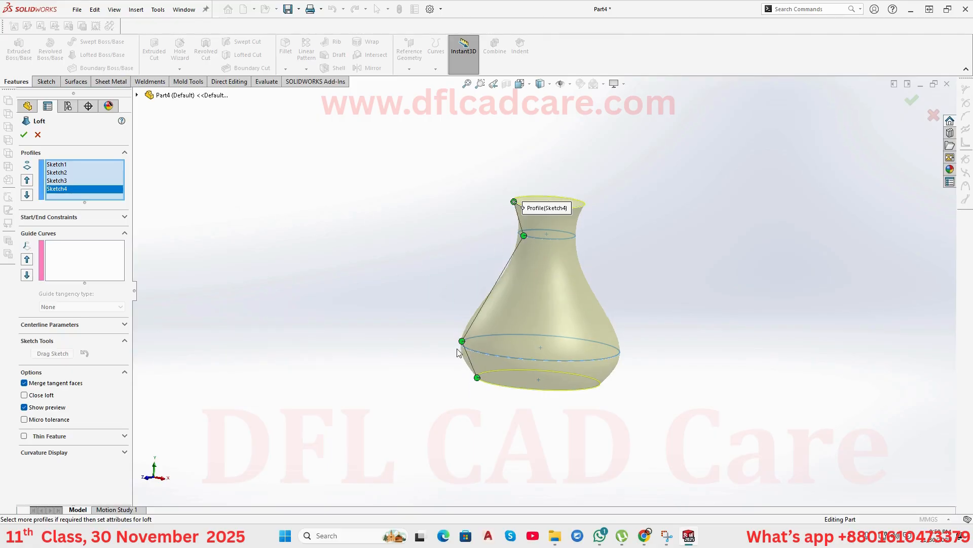
left_click_drag(462, 342, 463, 346)
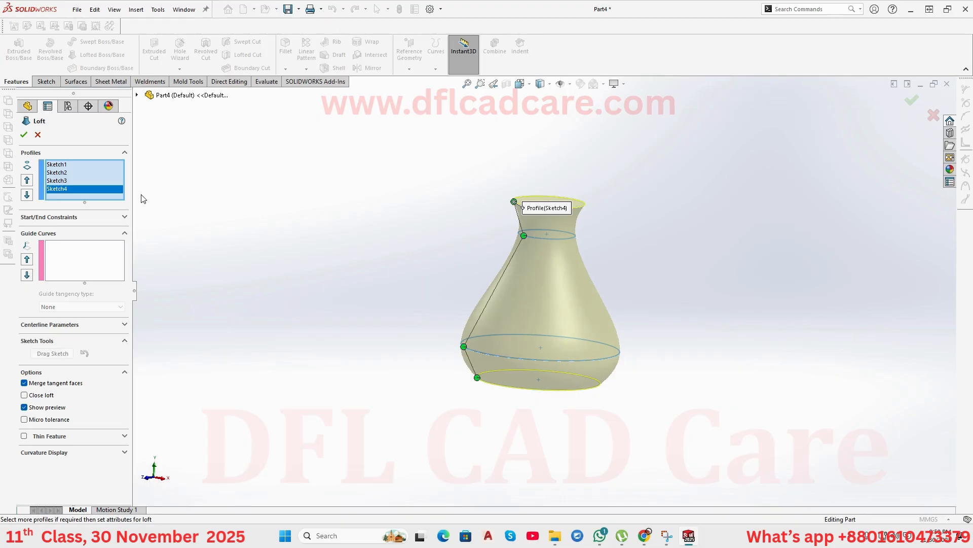
left_click(24, 135)
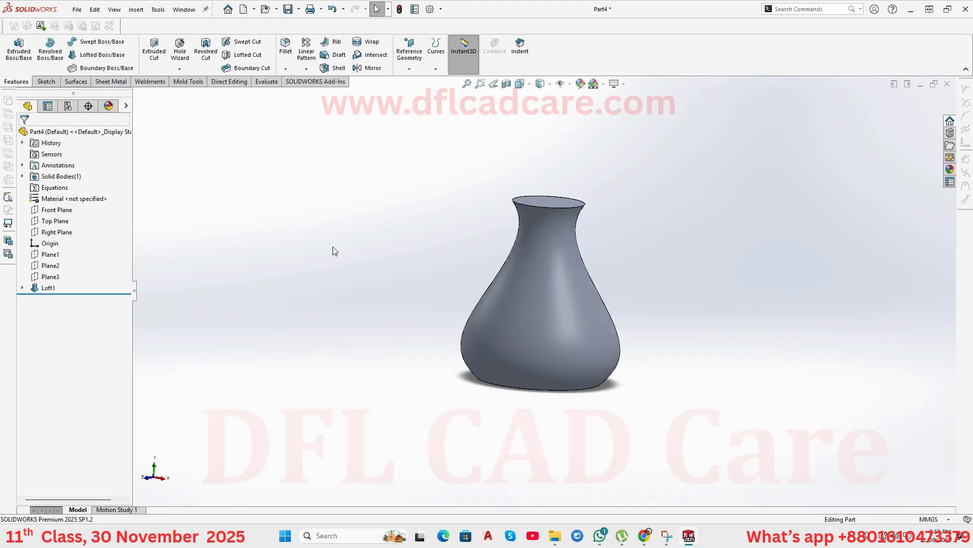
Expand Loft1 in the feature tree and show its four profile sketches, Sketch1 to Sketch4, on the body.
left_click(562, 317)
scroll(663, 369, "down", 2)
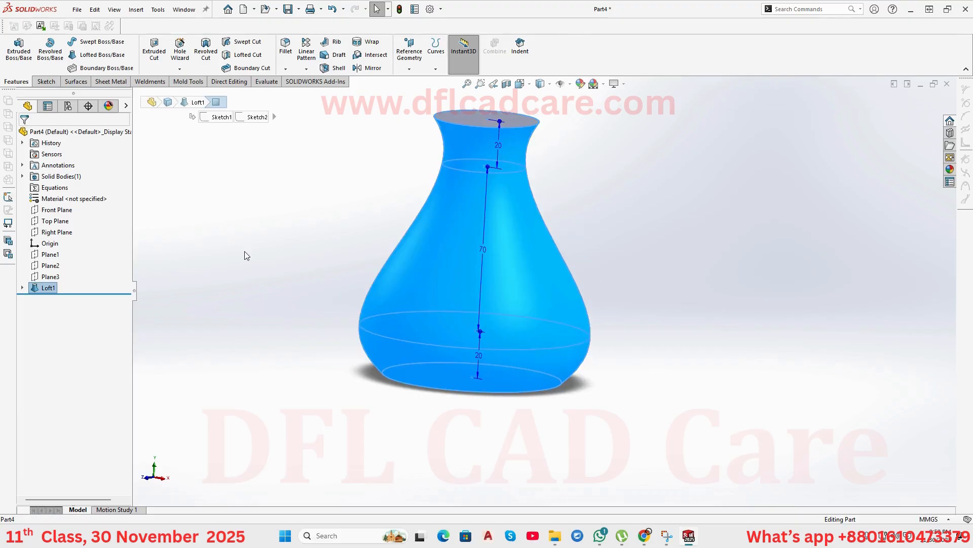
left_click(233, 254)
left_click(22, 287)
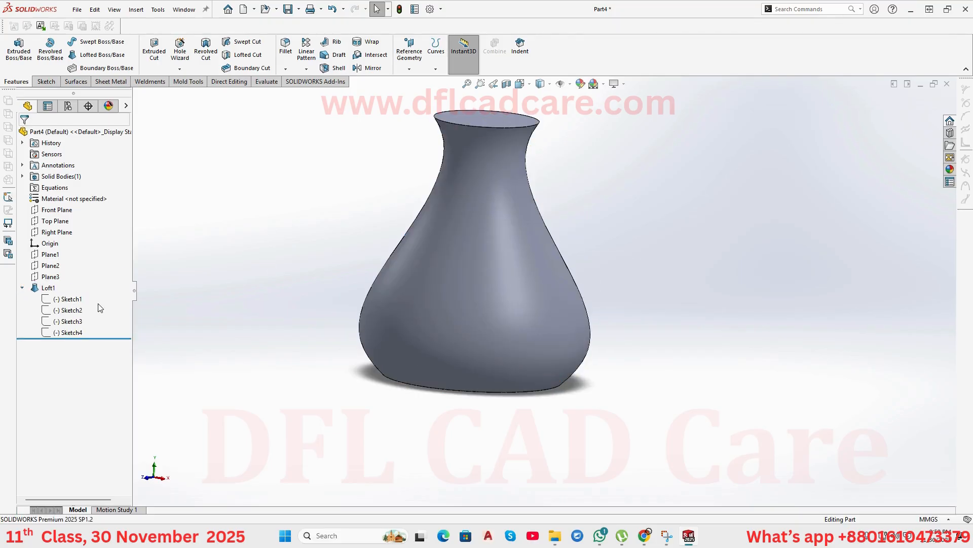
left_click_drag(79, 314, 67, 329)
right_click(79, 314)
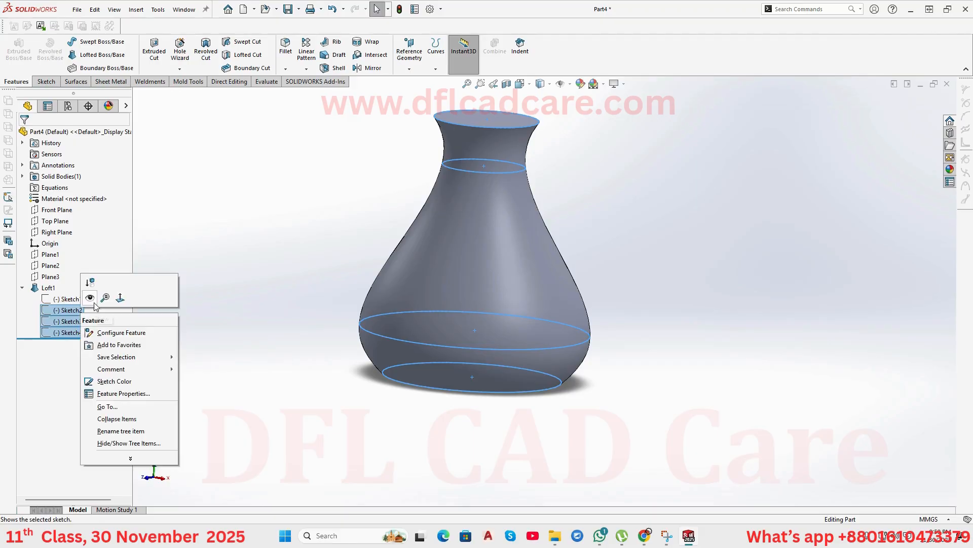
left_click(94, 298)
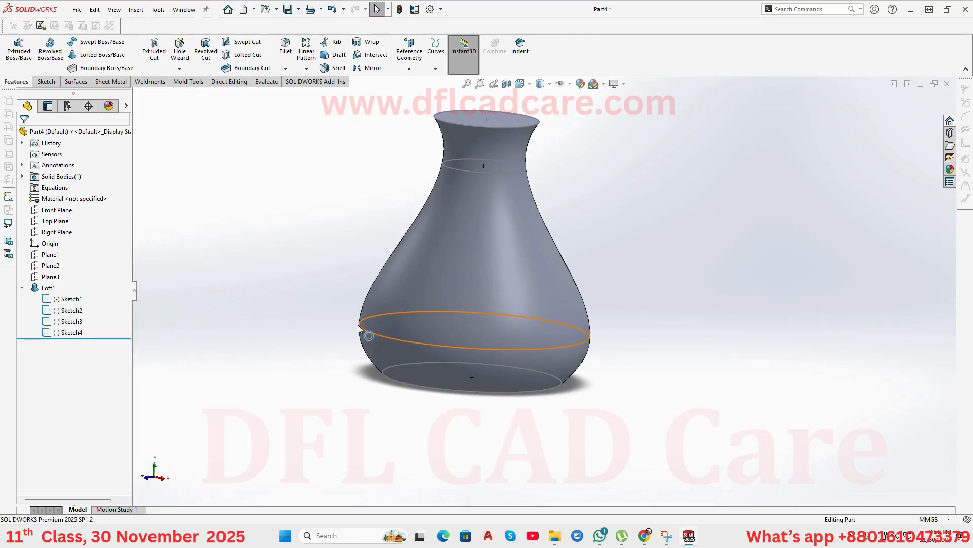
Enlarge the Sketch2 circle around the widest part of the body freehand to a diameter of about 121 mm.
mouse_move(358, 325)
left_mouse_down()
mouse_move(373, 327)
mouse_move(339, 326)
mouse_move(346, 330)
left_mouse_up()
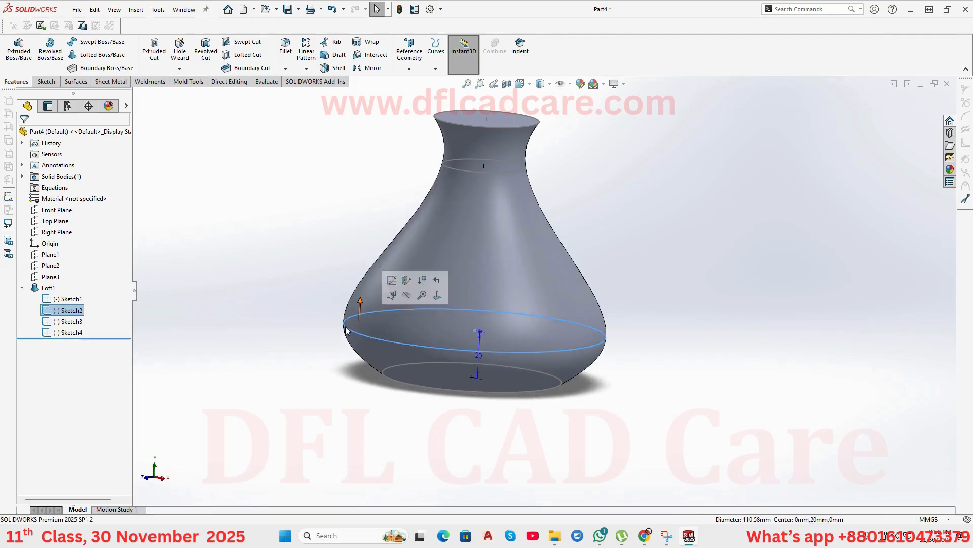
left_click(344, 327)
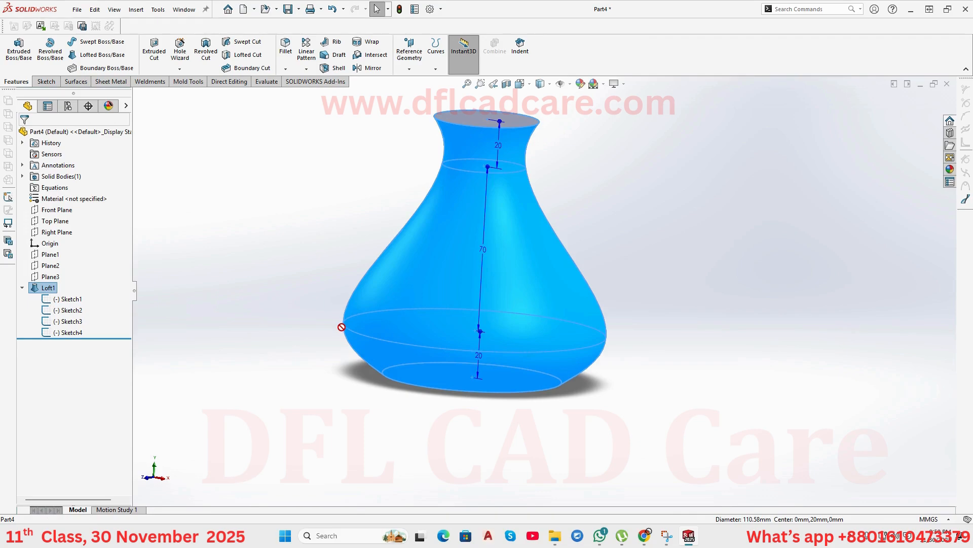
left_click(293, 336)
left_click(336, 330)
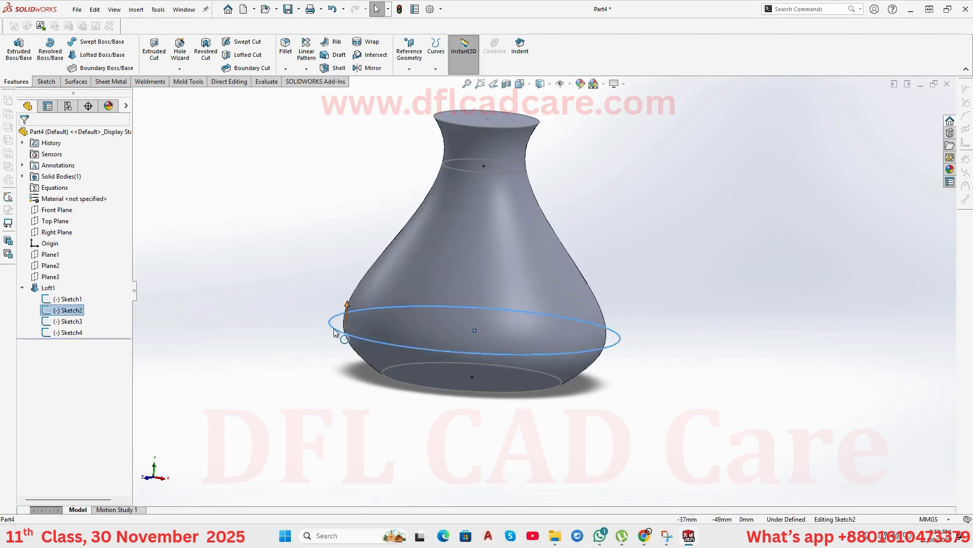
left_click_drag(334, 331, 332, 331)
left_click(272, 339)
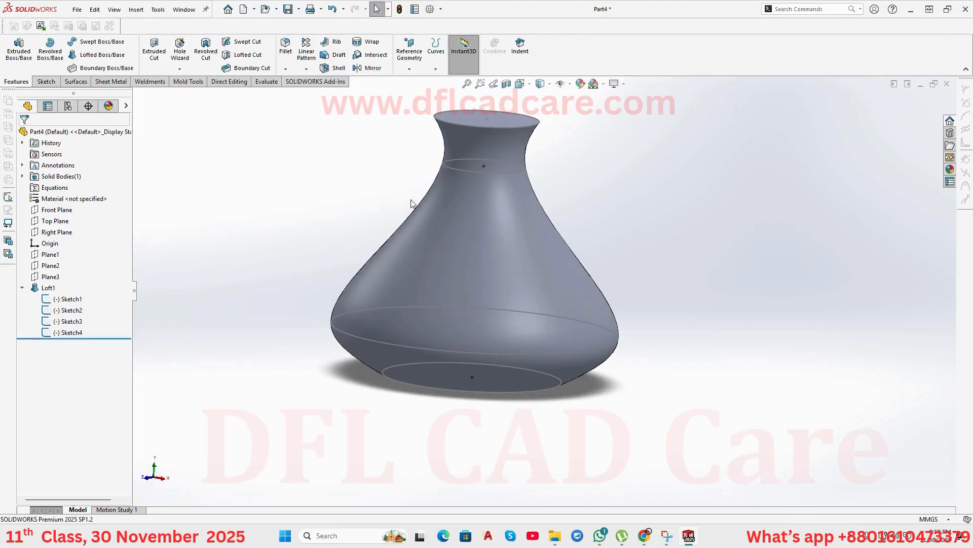
Shrink the Sketch3 circle at the neck of the body freehand to a diameter of about 32 mm.
left_click(463, 171)
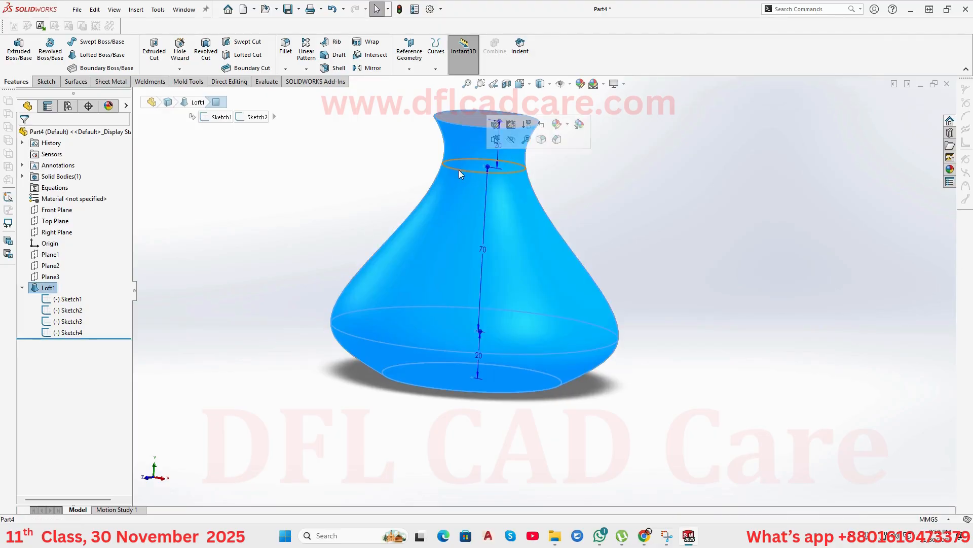
key("Escape")
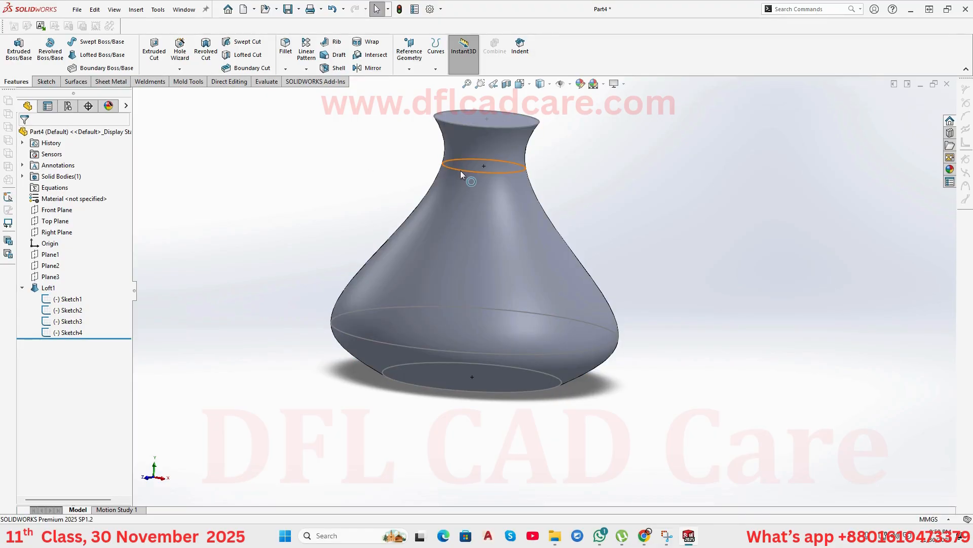
left_click(460, 170)
key("Escape")
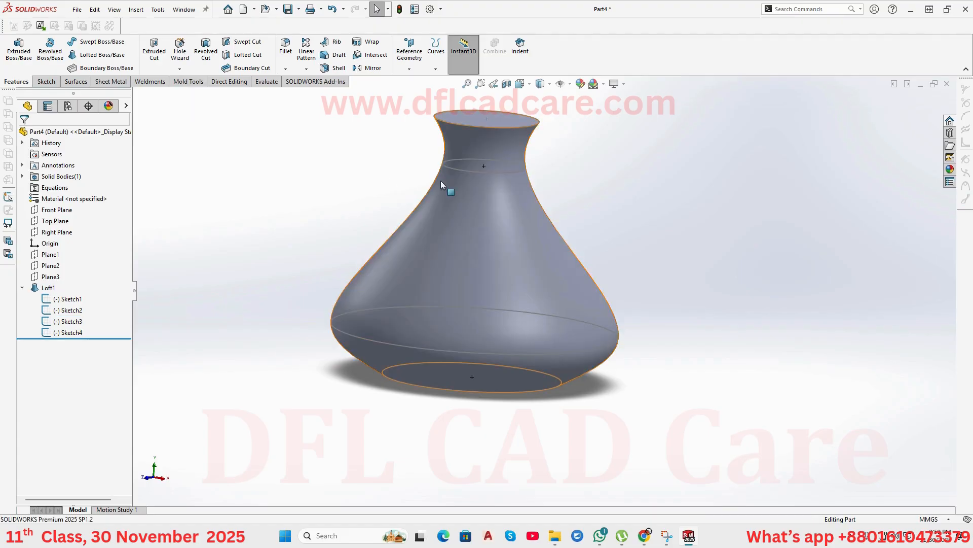
double_click(463, 169)
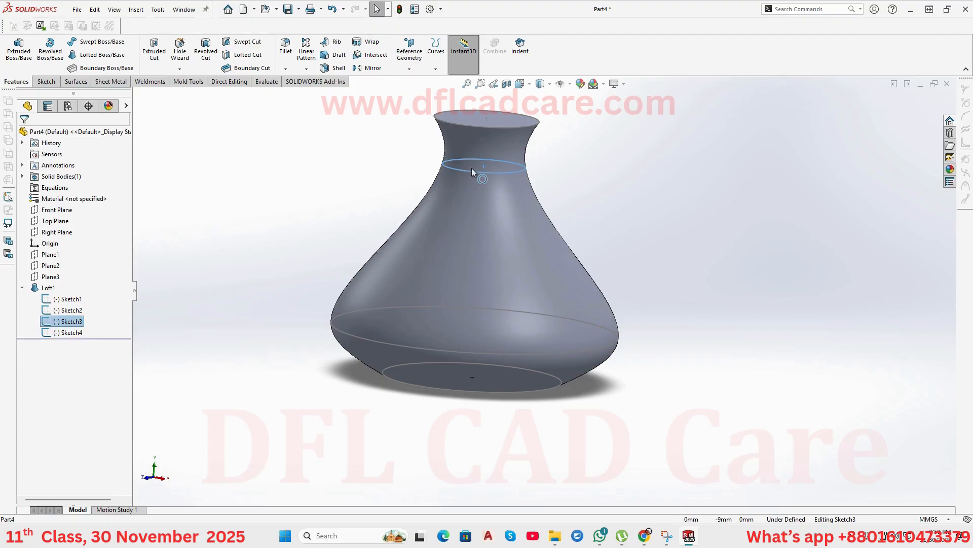
left_click_drag(476, 168, 463, 168)
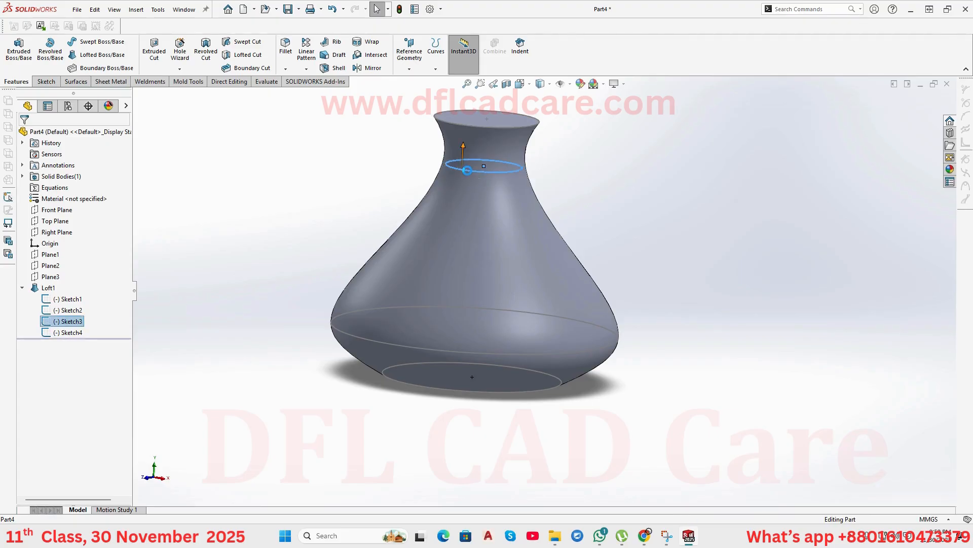
Try to enlarge the Sketch4 circle at the mouth of the body freehand.
left_click(450, 124)
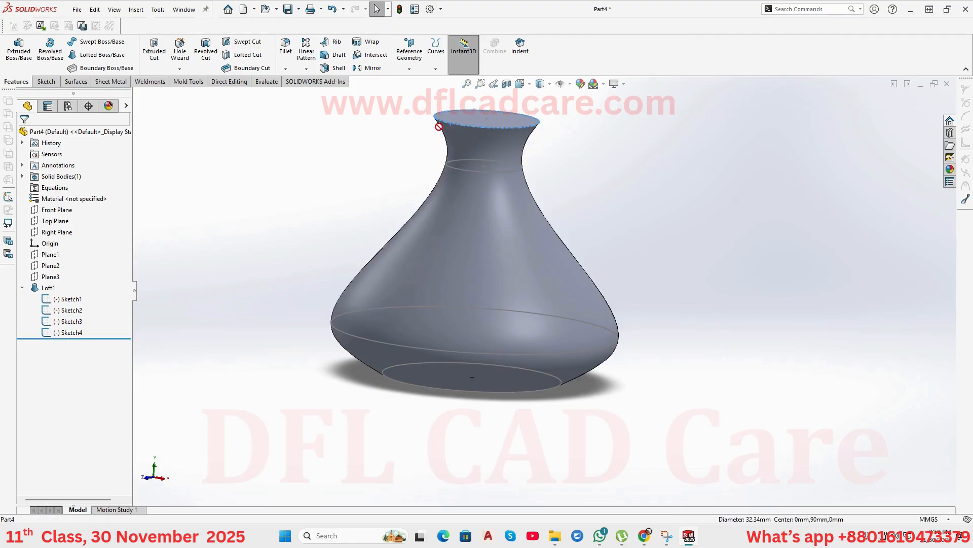
left_click(431, 133)
left_click_drag(447, 121, 418, 130)
left_click(364, 148)
scroll(578, 384, "up", 3)
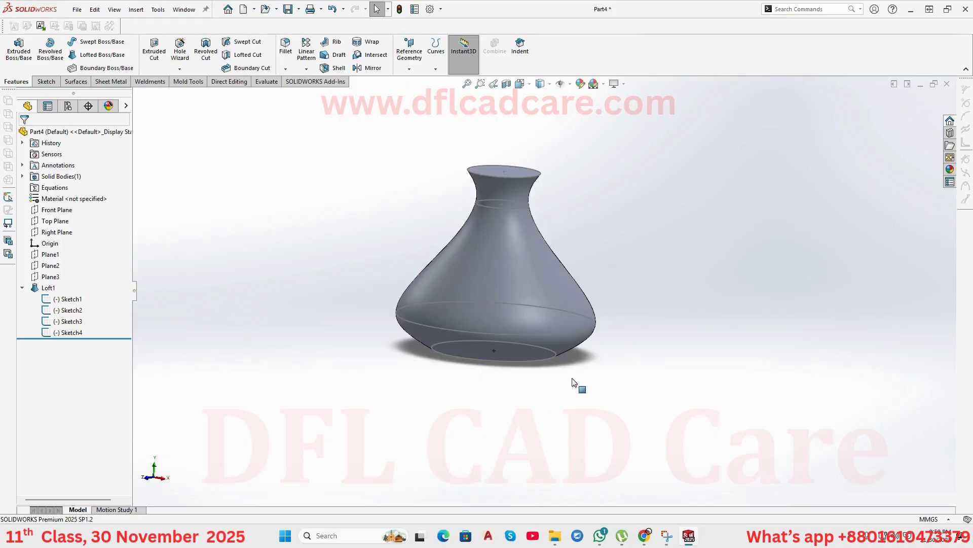
left_click(429, 316)
left_click(349, 312)
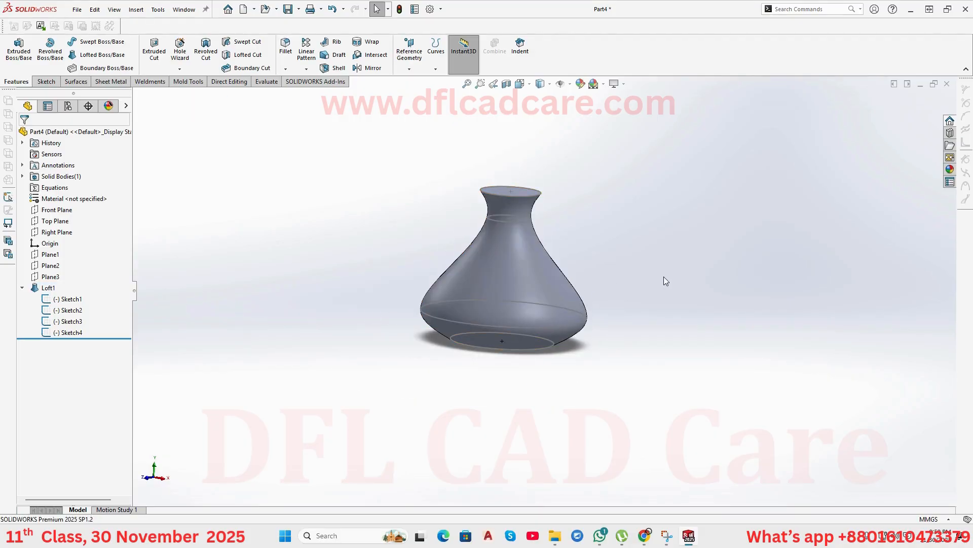
Edit Sketch1, dimension the base circle's diameter at 75 mm, and close the sketch.
left_click(69, 304)
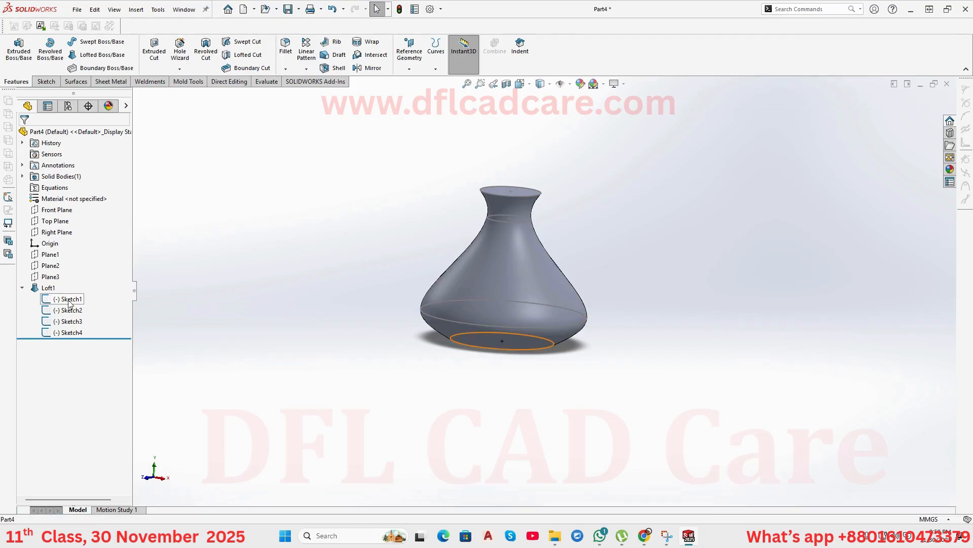
left_click(80, 266)
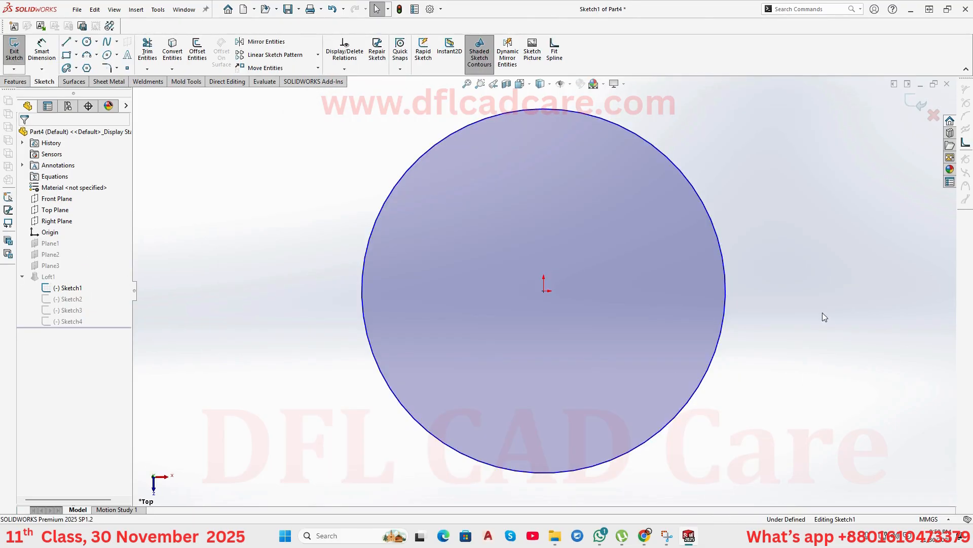
right_click_drag(822, 312, 821, 276)
left_click(724, 254)
left_click(773, 239)
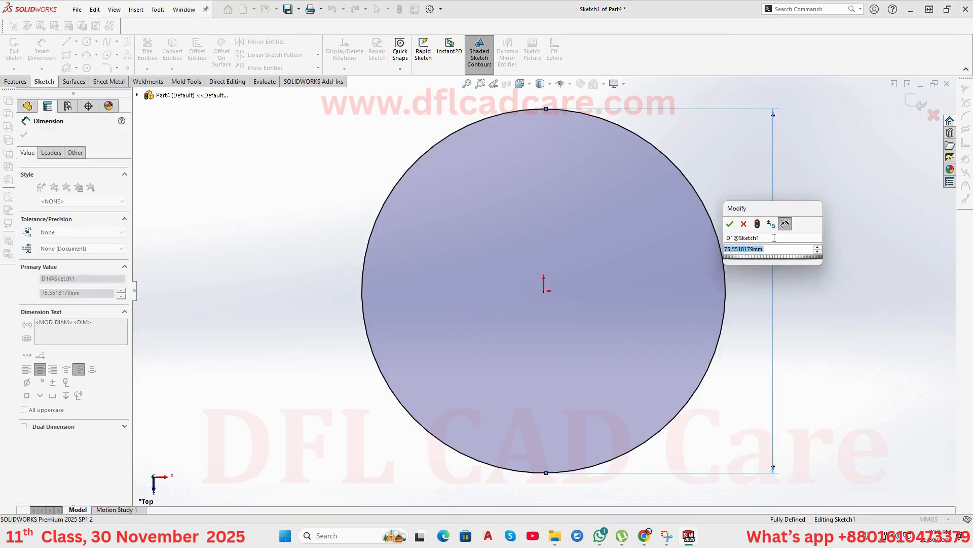
type("75")
key("Return")
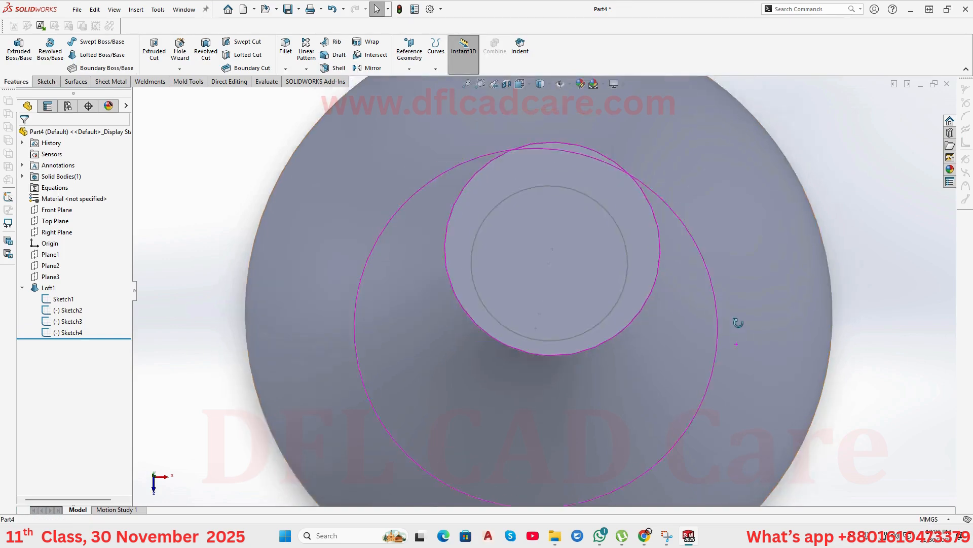
Edit Sketch2 and dimension the diameter of the body's widest circle at 120 mm.
mouse_move(738, 322)
middle_mouse_down()
mouse_move(752, 204)
mouse_move(584, 262)
middle_mouse_up()
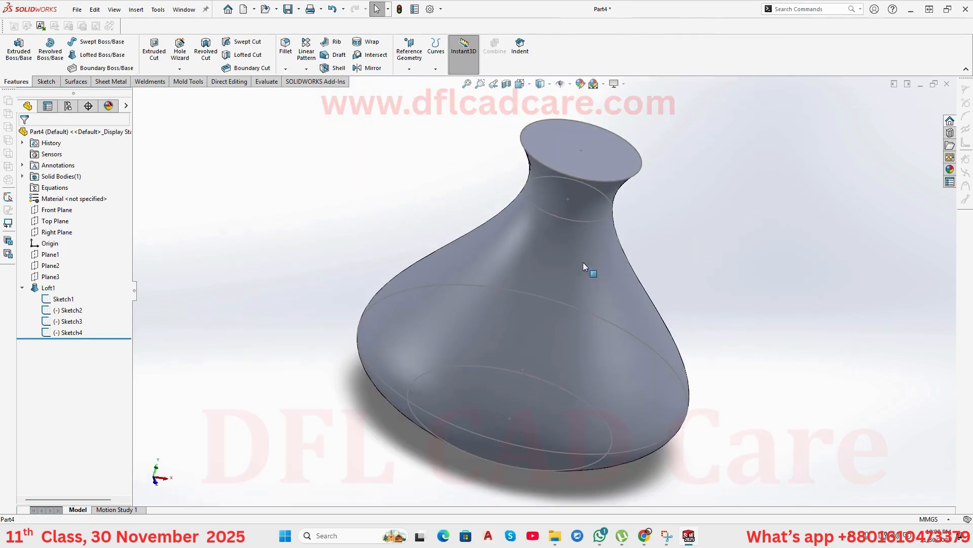
left_click(378, 376)
left_click(411, 332)
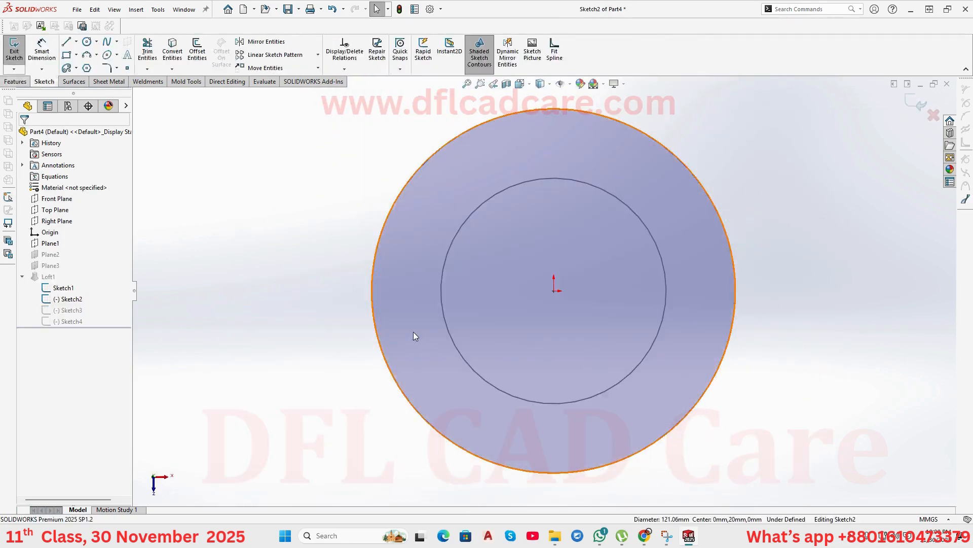
left_click(373, 284)
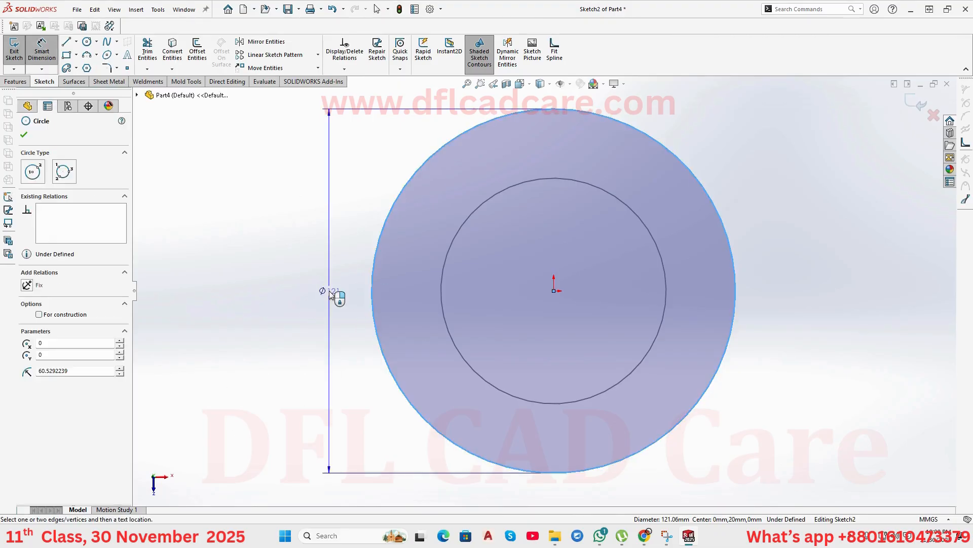
left_click(329, 290)
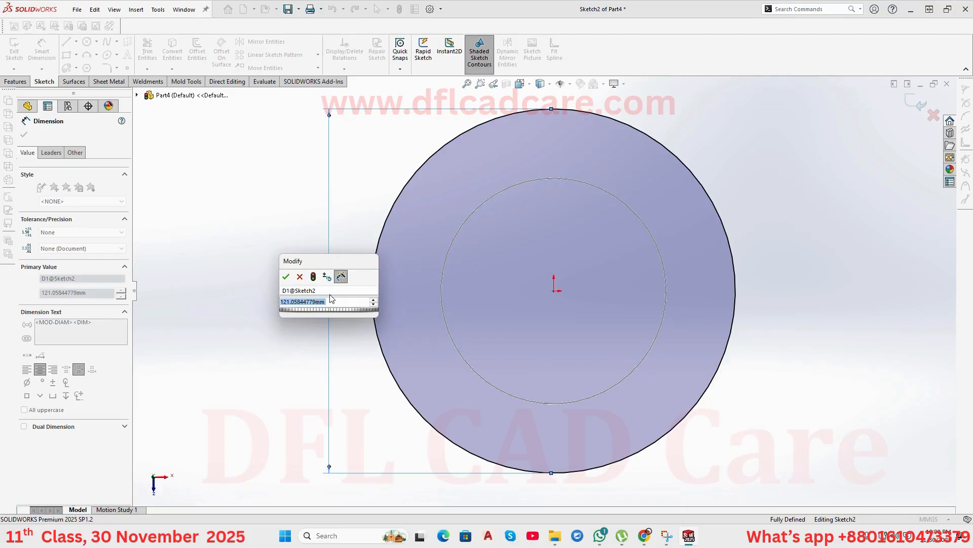
type("120")
key("Return")
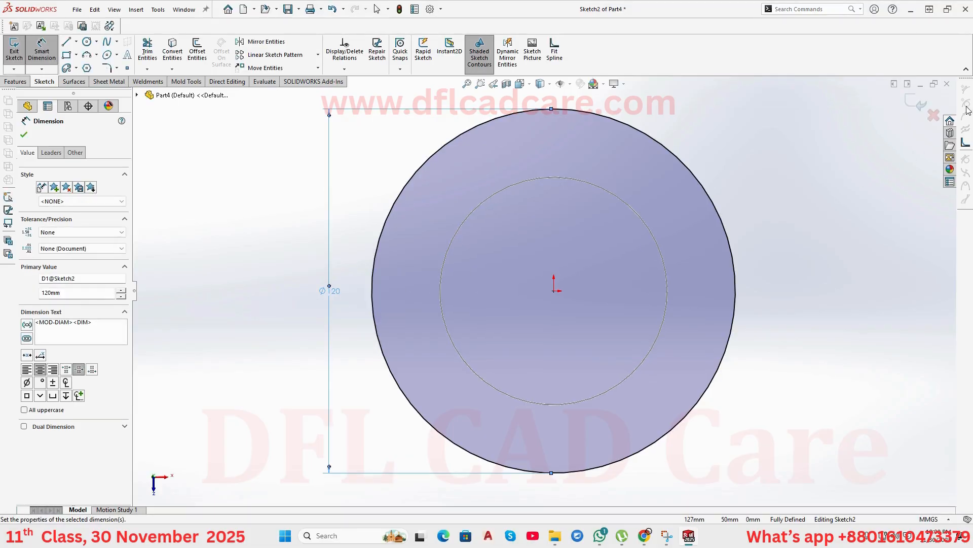
Close Sketch2, edit Sketch3 to dimension the neck circle's diameter at 35 mm, and close that sketch.
left_click(920, 103)
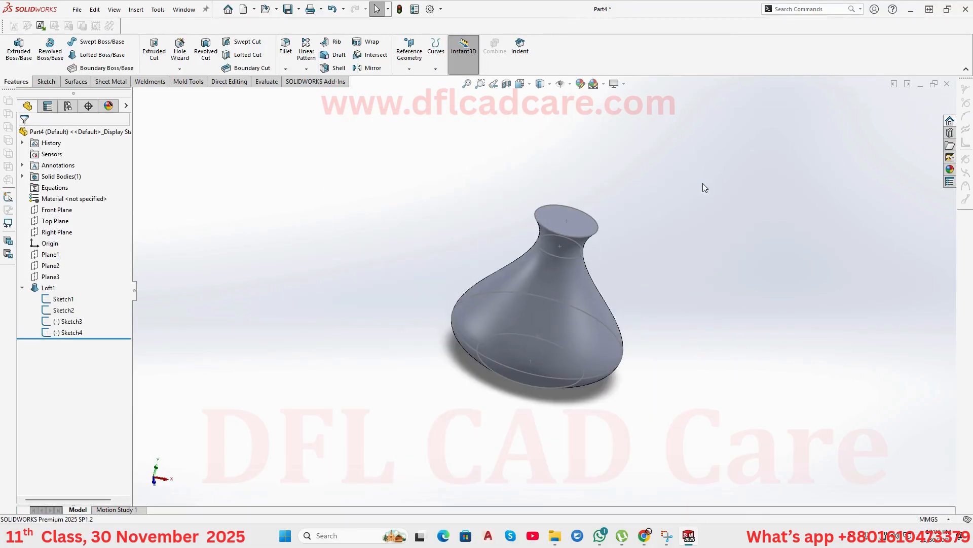
left_click(549, 254)
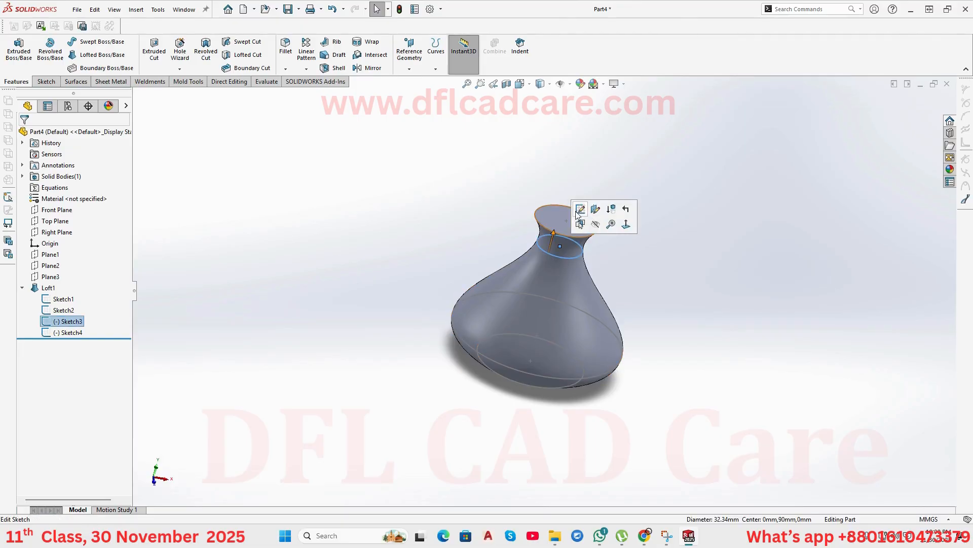
left_click(578, 211)
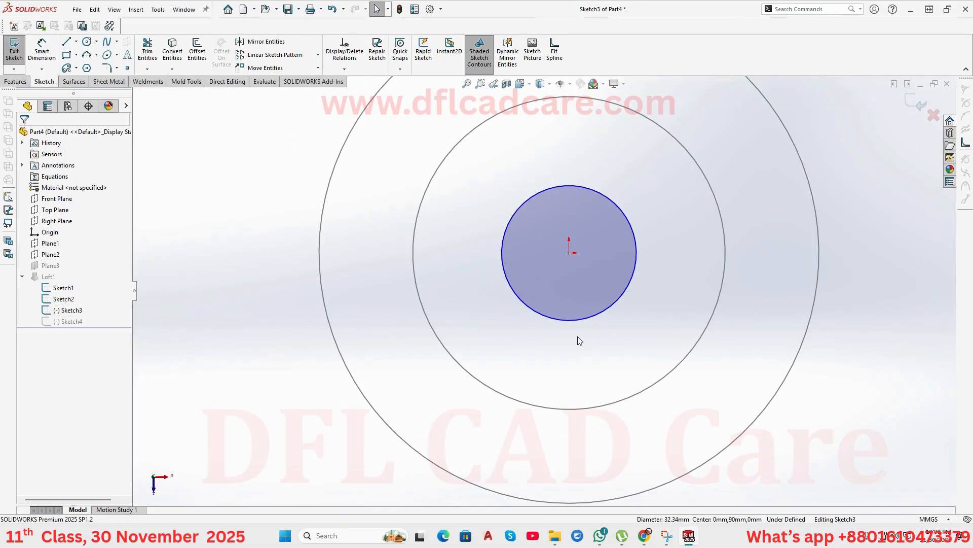
right_click_drag(574, 344, 577, 304)
left_click(639, 253)
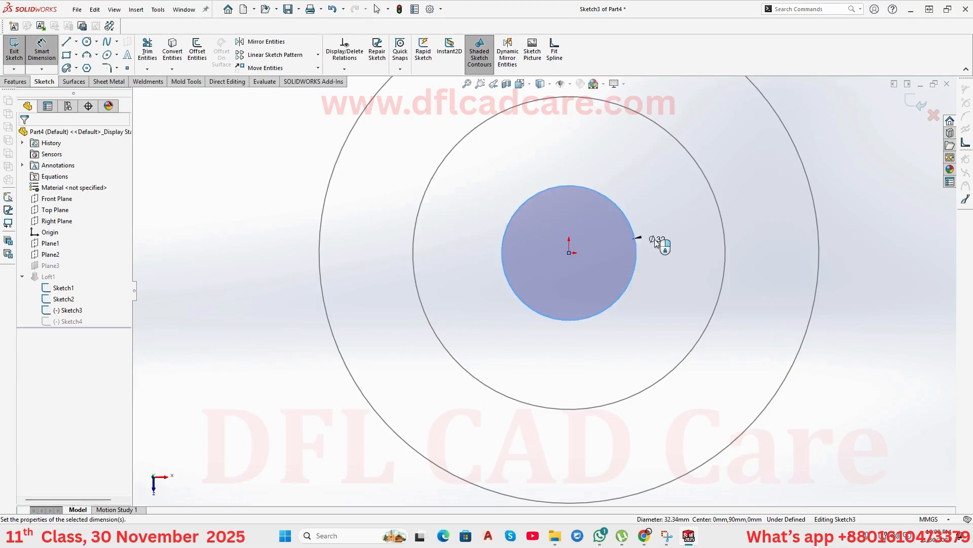
left_click(657, 242)
type("35")
key("Return")
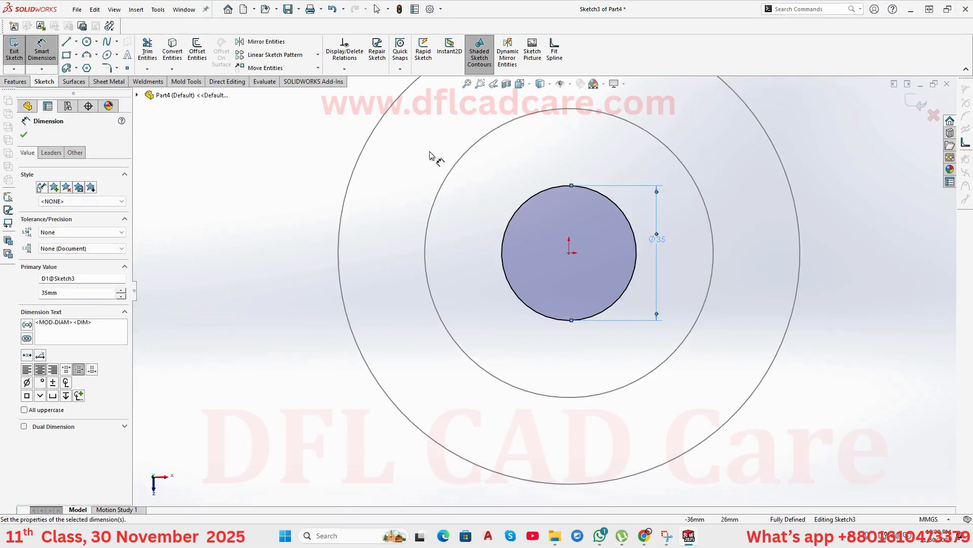
left_click(919, 105)
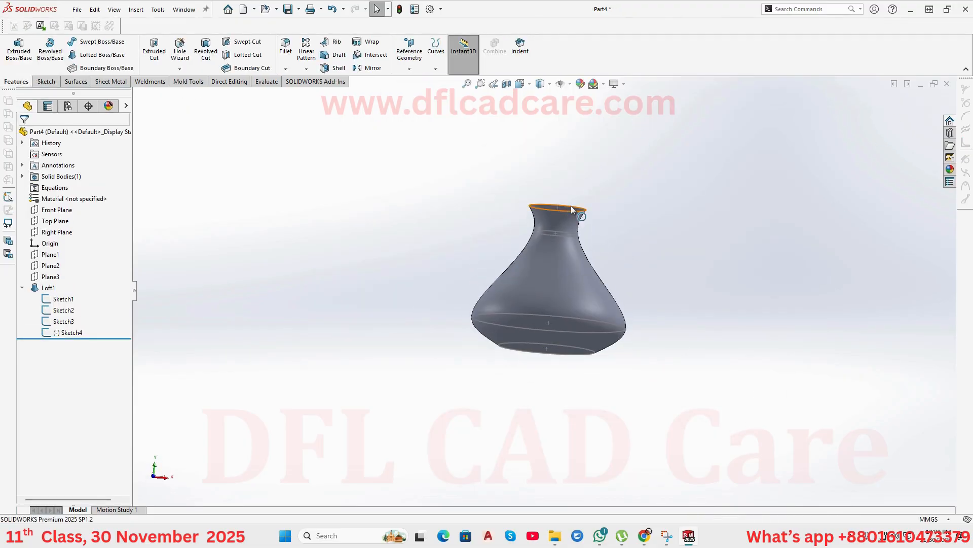
Edit Sketch4, dimension the mouth circle's diameter at 45 mm, and close the sketch.
left_click(570, 207)
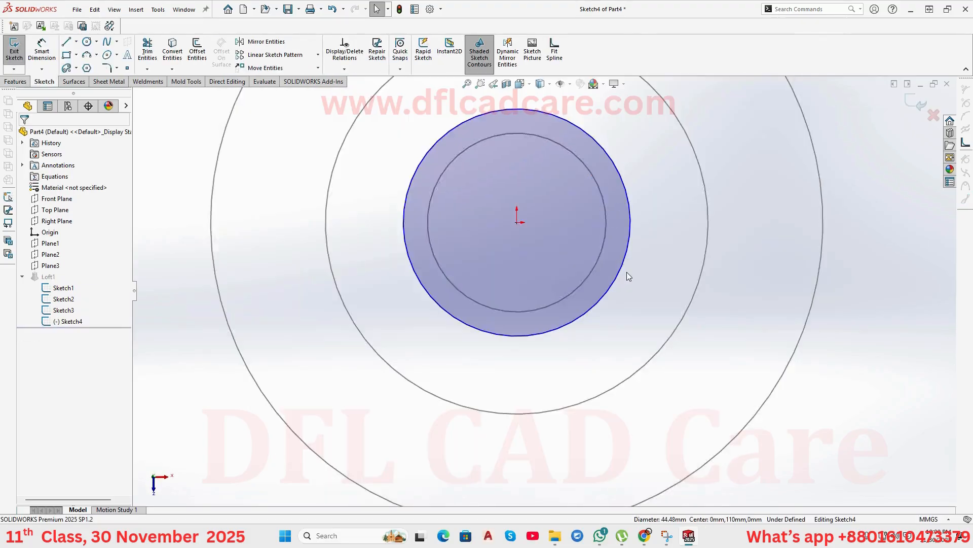
left_click(586, 223)
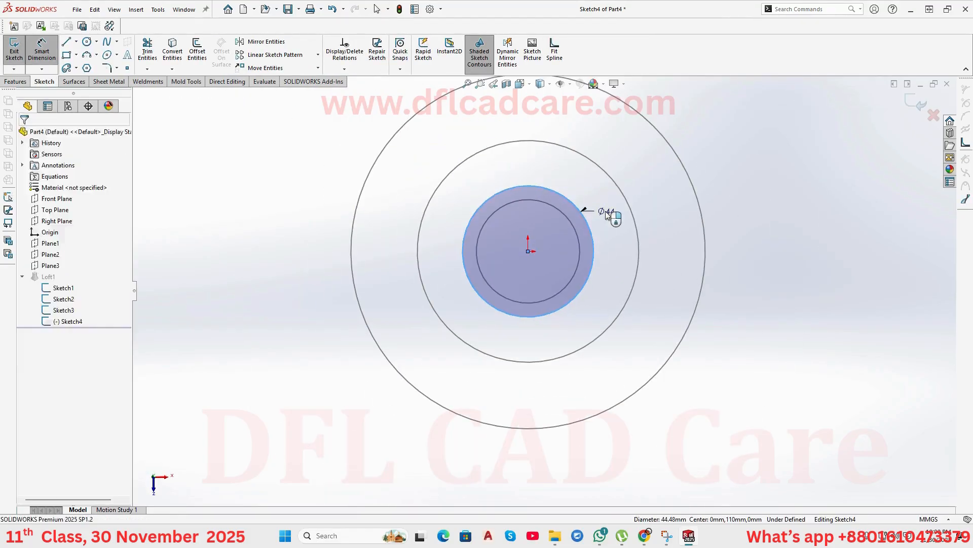
left_click(611, 217)
type("45")
key("Return")
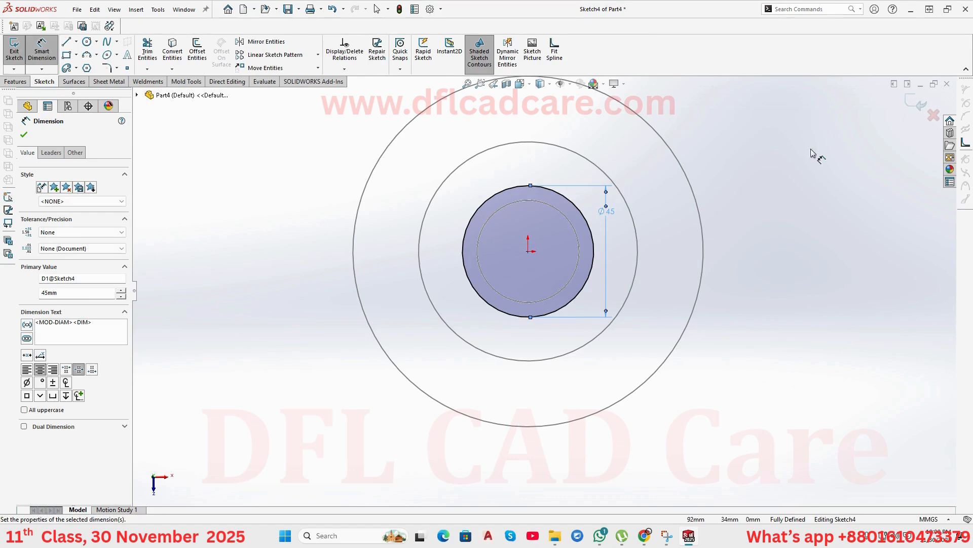
left_click(919, 102)
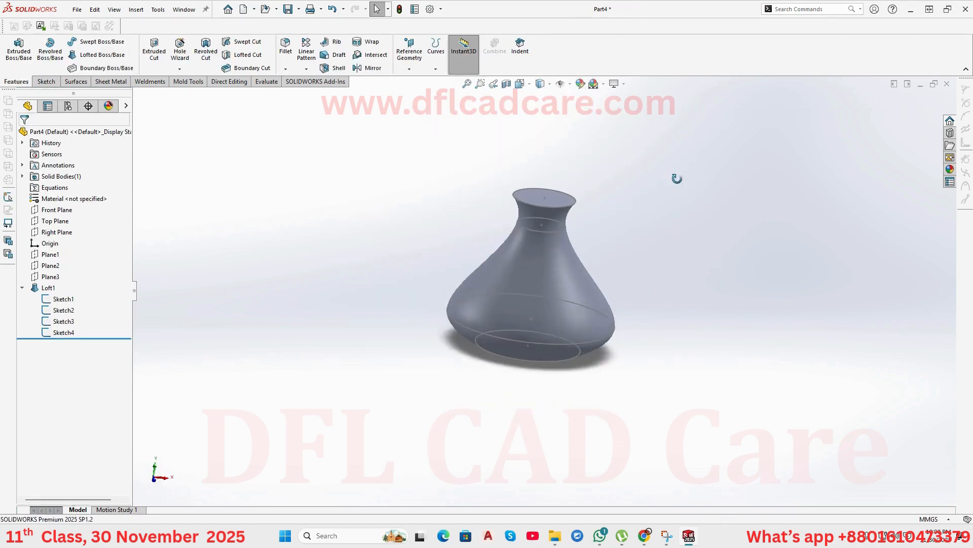
Set the Plane2 offset distance between the widest circle and the neck circle to 80 mm.
left_click(551, 264)
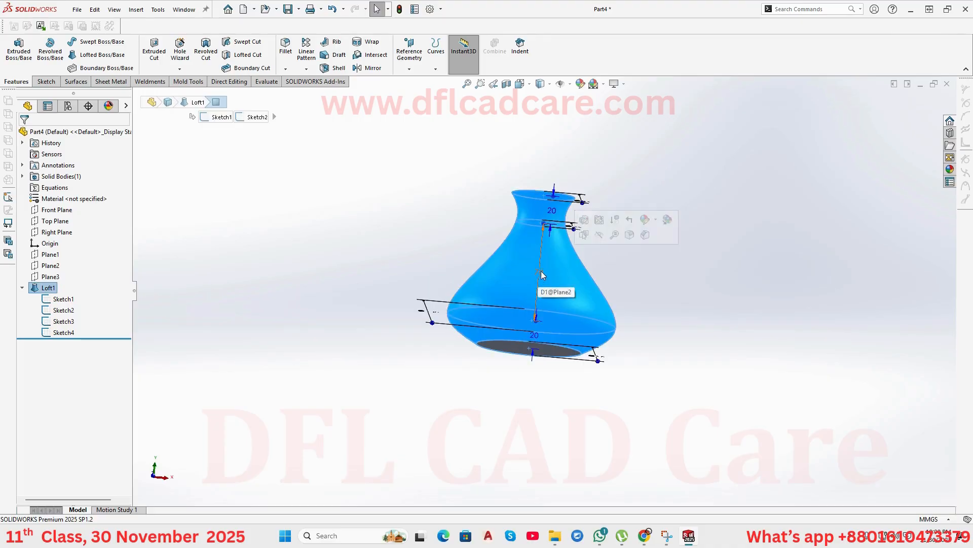
left_click(879, 322)
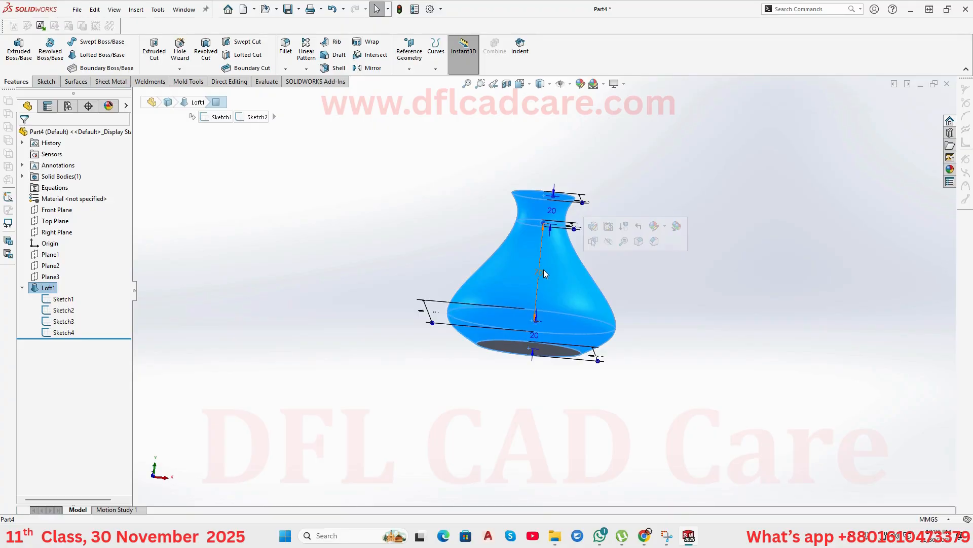
double_click(538, 272)
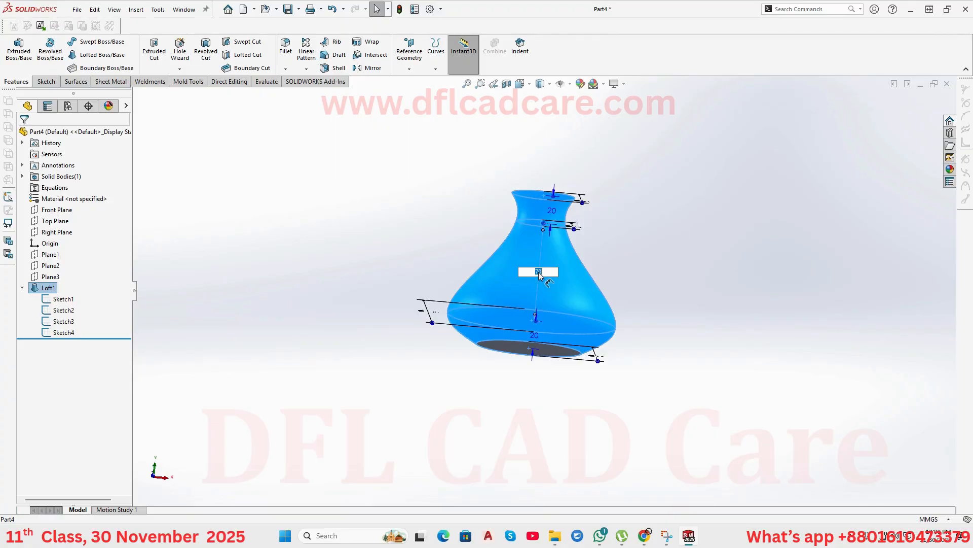
type("80")
key("Return")
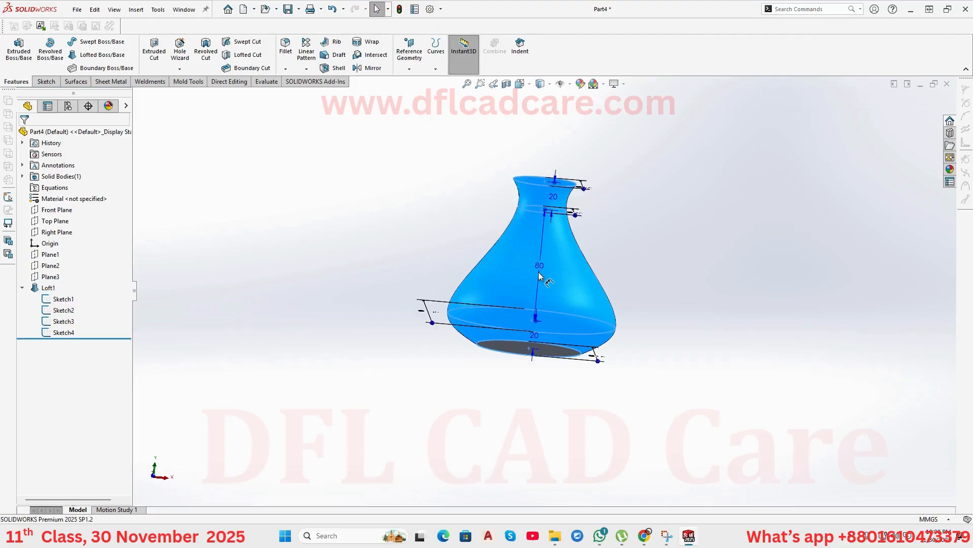
Set the Plane1 offset distance above the base circle to 35 mm and rebuild the model.
double_click(533, 335)
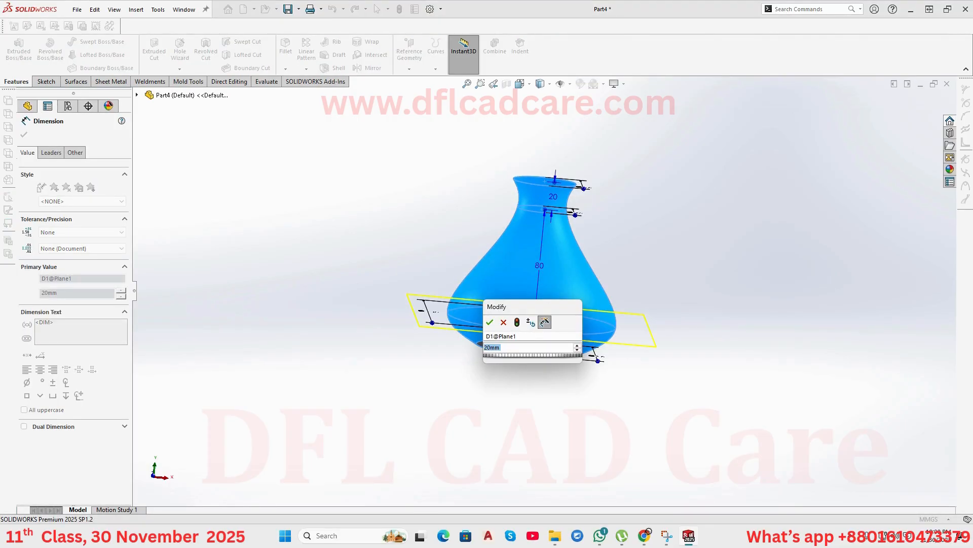
type("35")
key("Return")
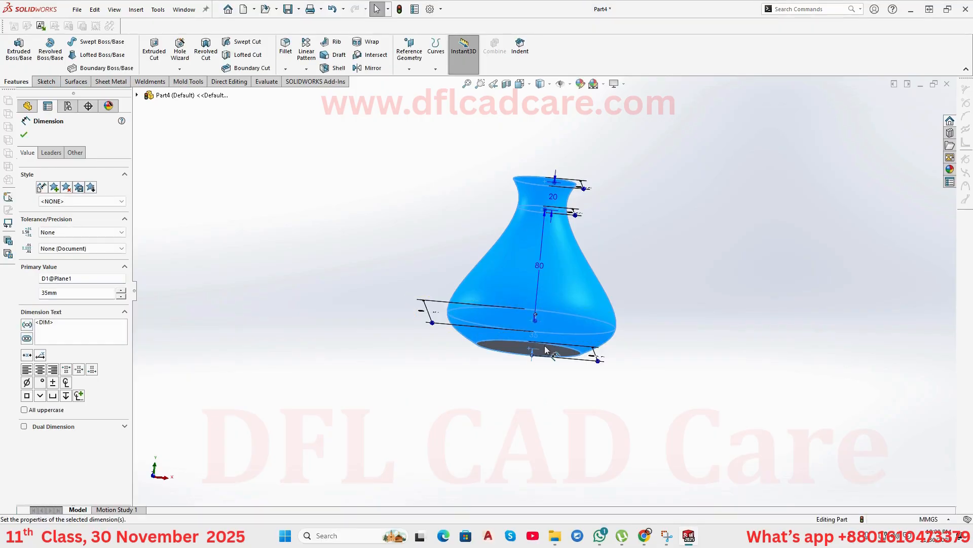
left_click(751, 394)
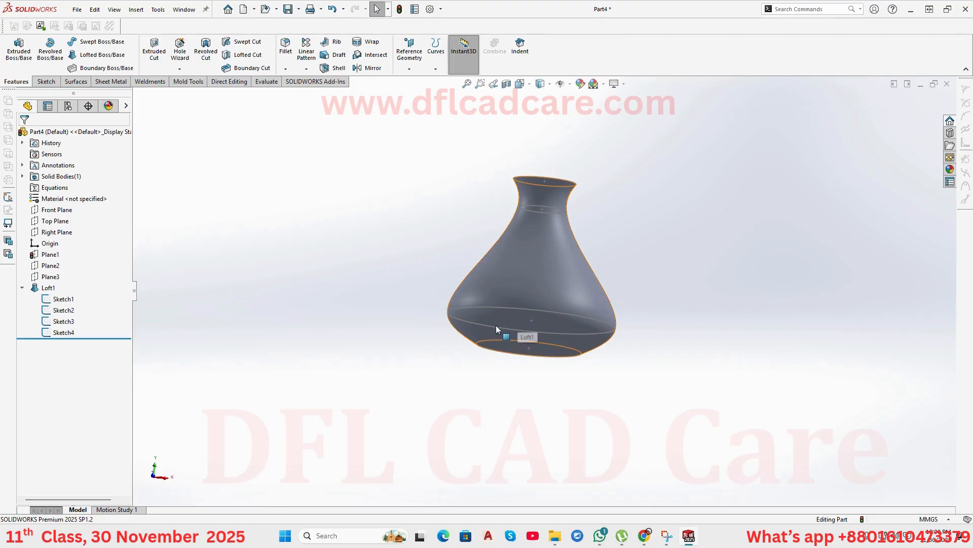
left_click(541, 320)
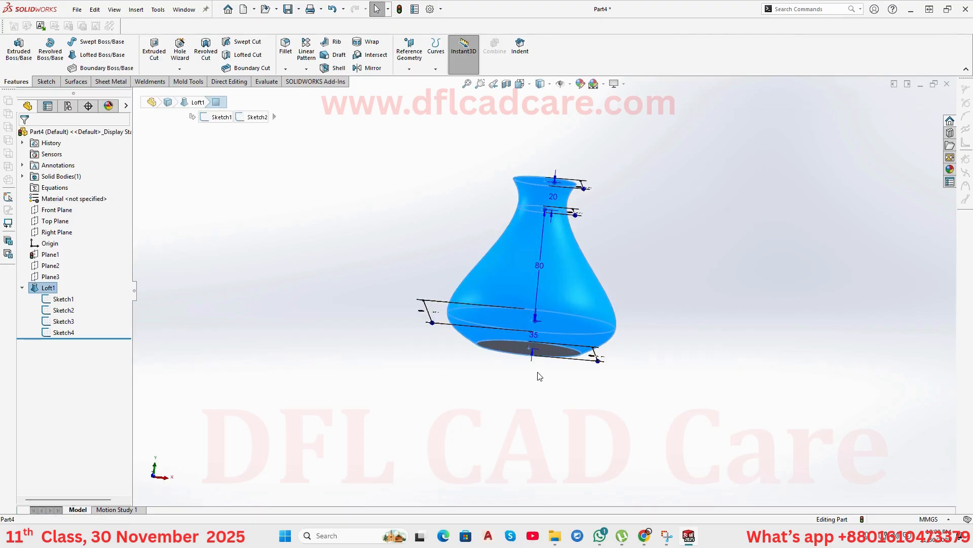
left_click(401, 11)
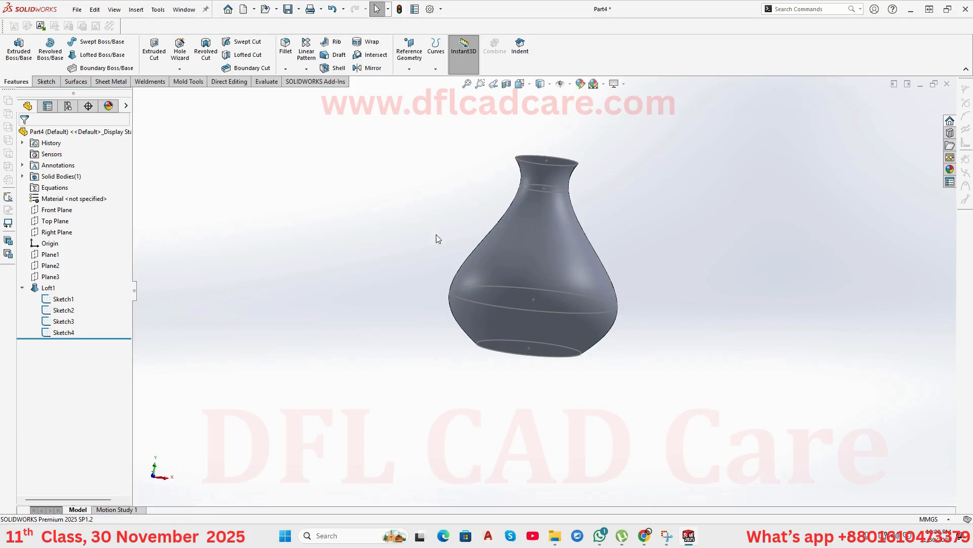
Start a Front Plane sketch and draw, beside the vase, a vertical line about 135 mm long with a shorter horizontal base line from its lower end.
middle_click_drag(438, 239, 478, 254)
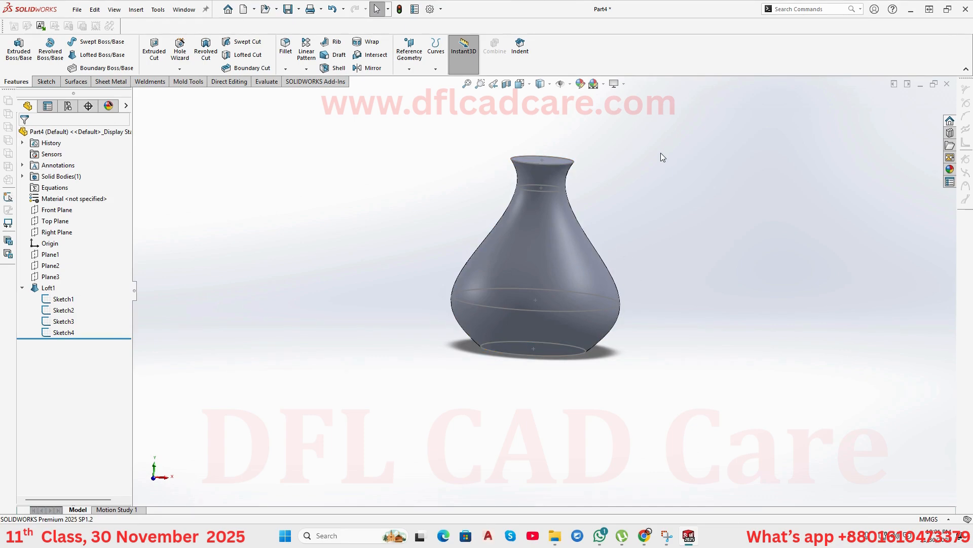
left_click_drag(661, 153, 420, 391)
left_click(59, 211)
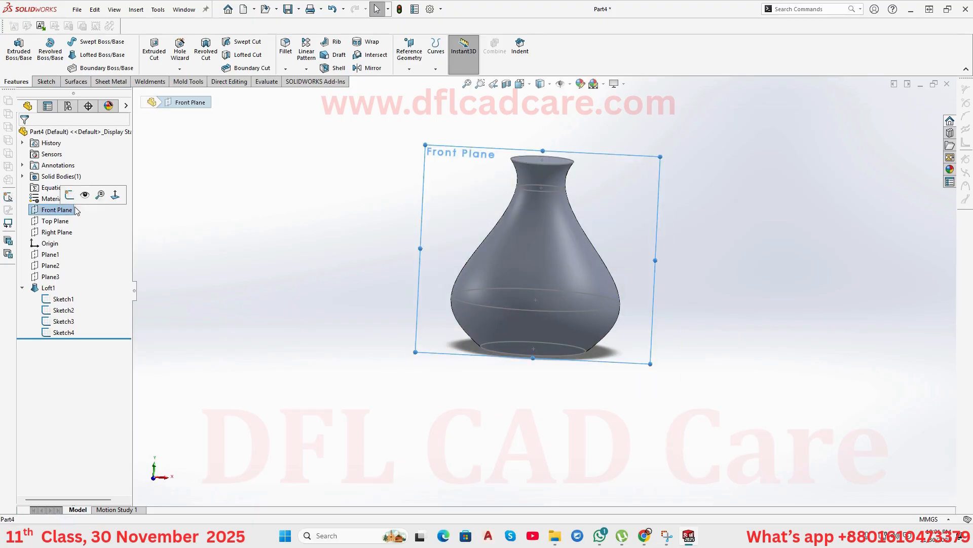
left_click(71, 195)
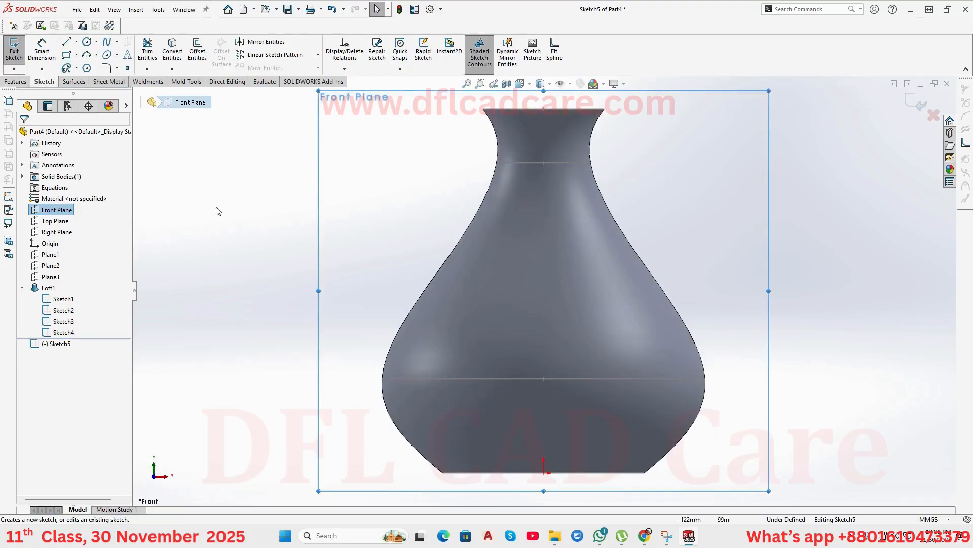
key("l")
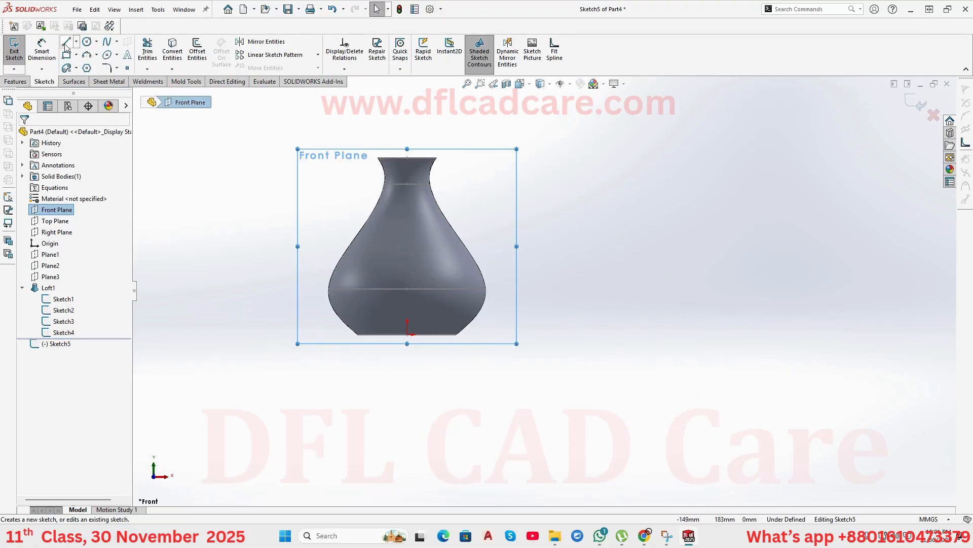
left_click(583, 152)
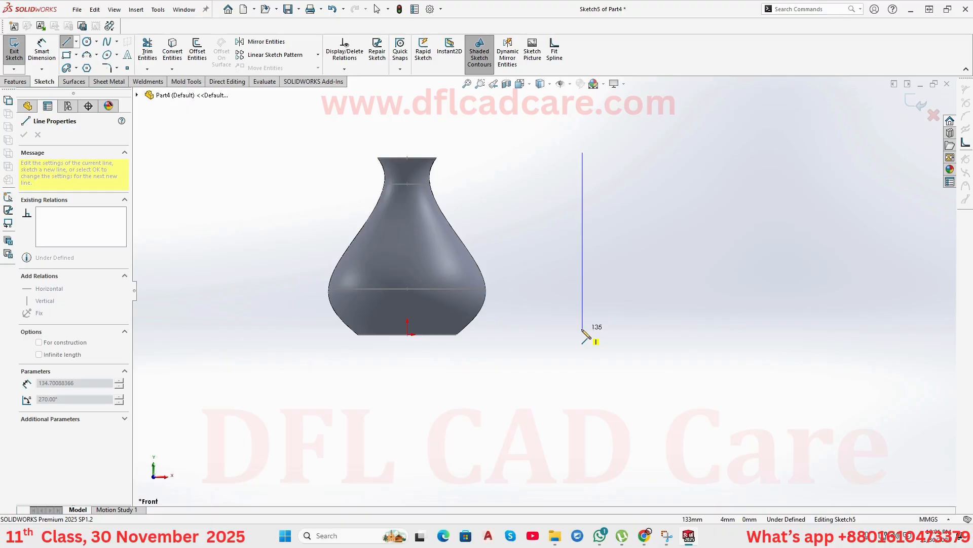
left_click(582, 328)
left_click(646, 329)
right_click(662, 313)
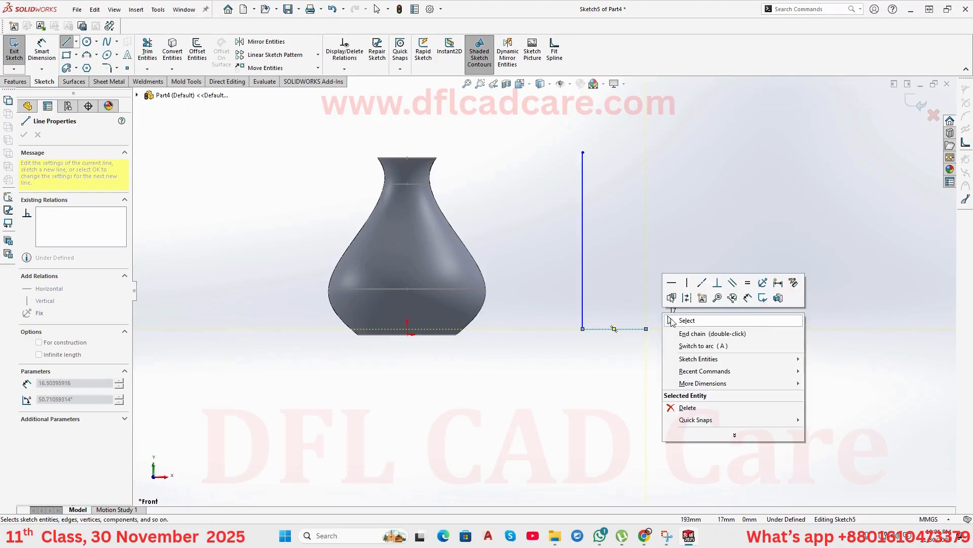
left_click(677, 320)
Draw a four-point spline from the base line's free end, bulging outward, narrowing at the neck and flaring level with the vertical line's upper end.
left_click(109, 42)
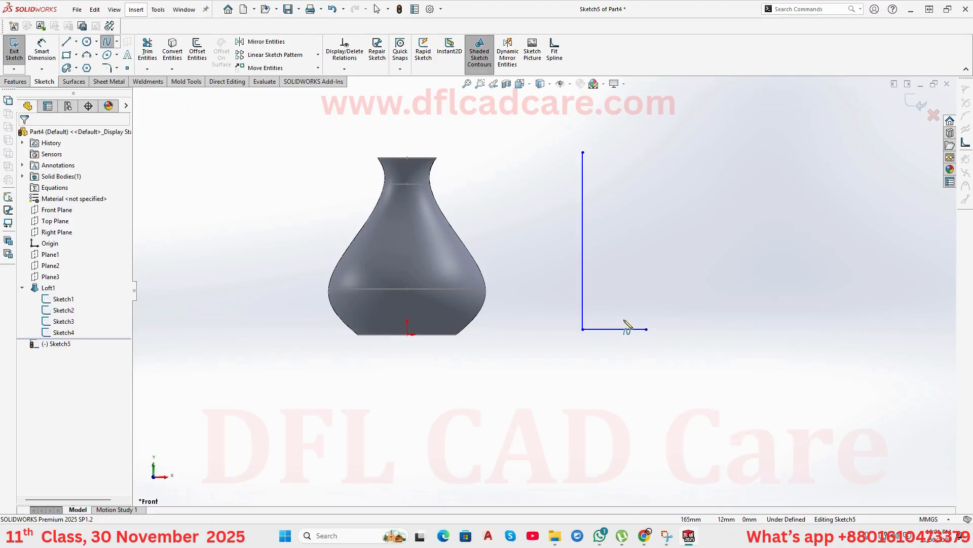
left_click(647, 329)
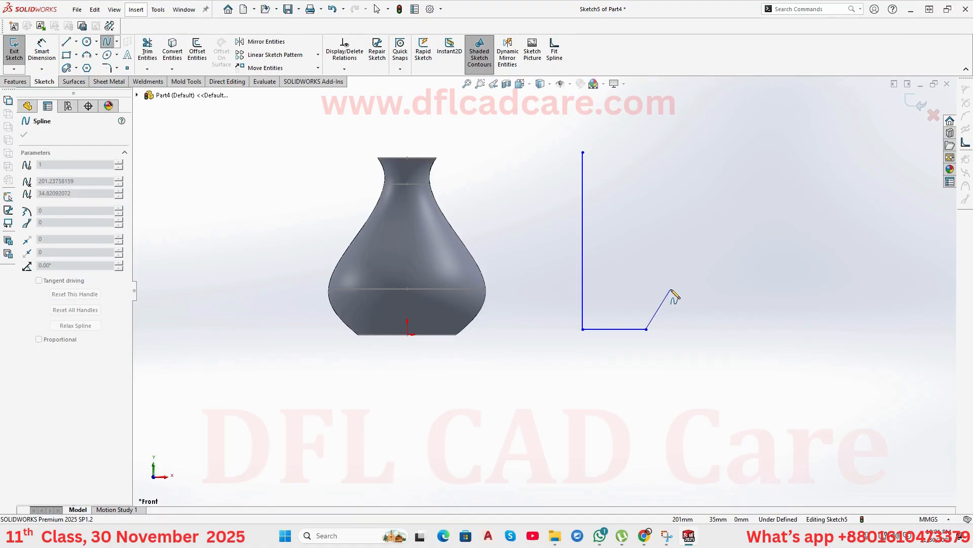
left_click(672, 288)
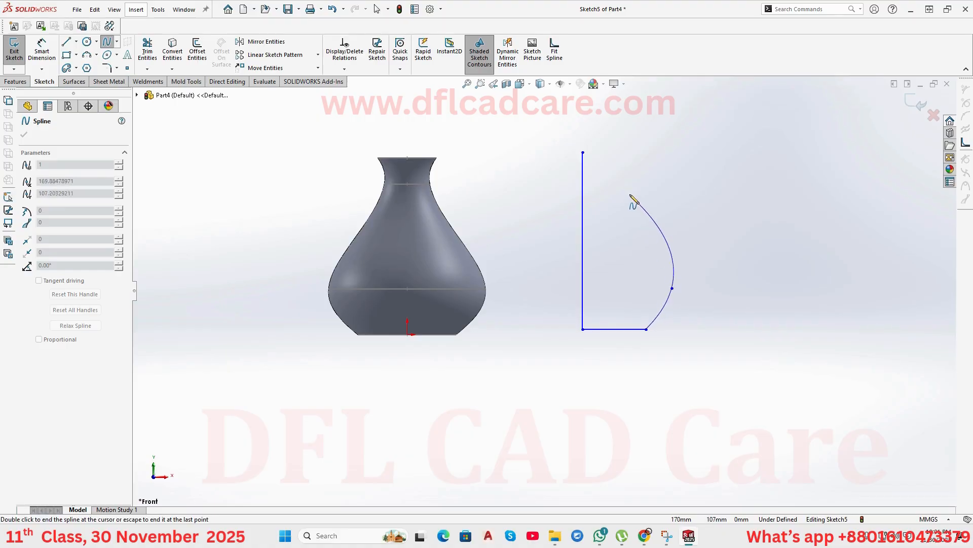
left_click(617, 171)
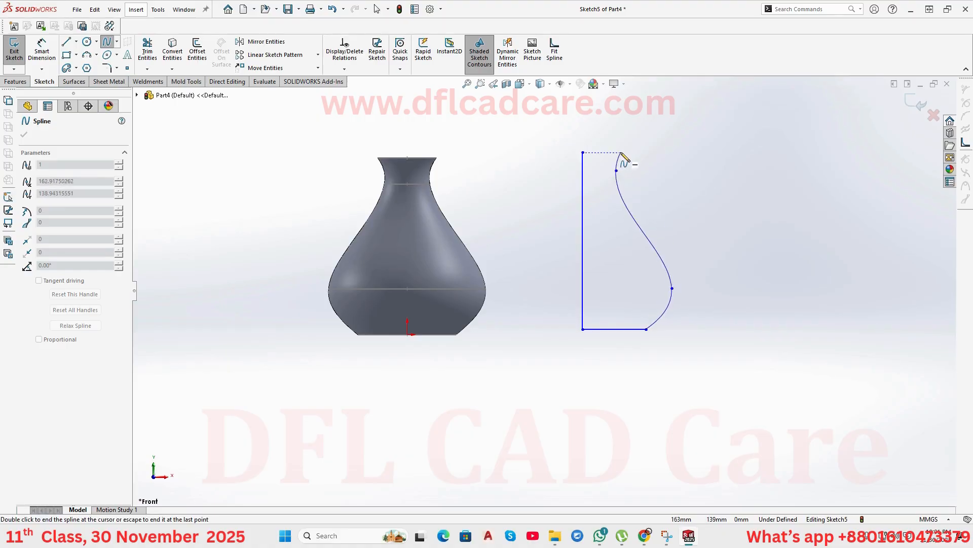
left_click(623, 152)
right_click(636, 145)
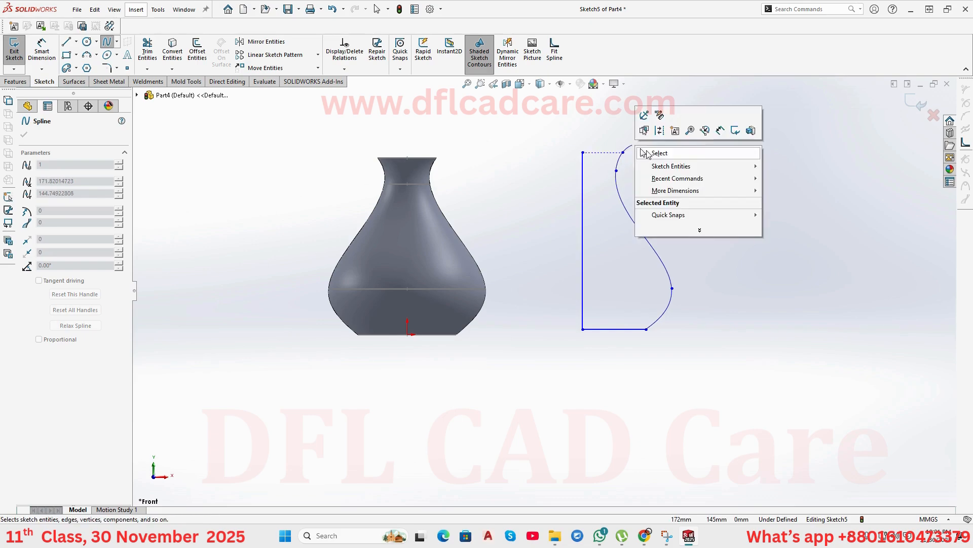
left_click(650, 153)
Close the half-vase profile with a horizontal line from the vertical line's upper end to the spline's upper end.
key("l")
left_click(583, 152)
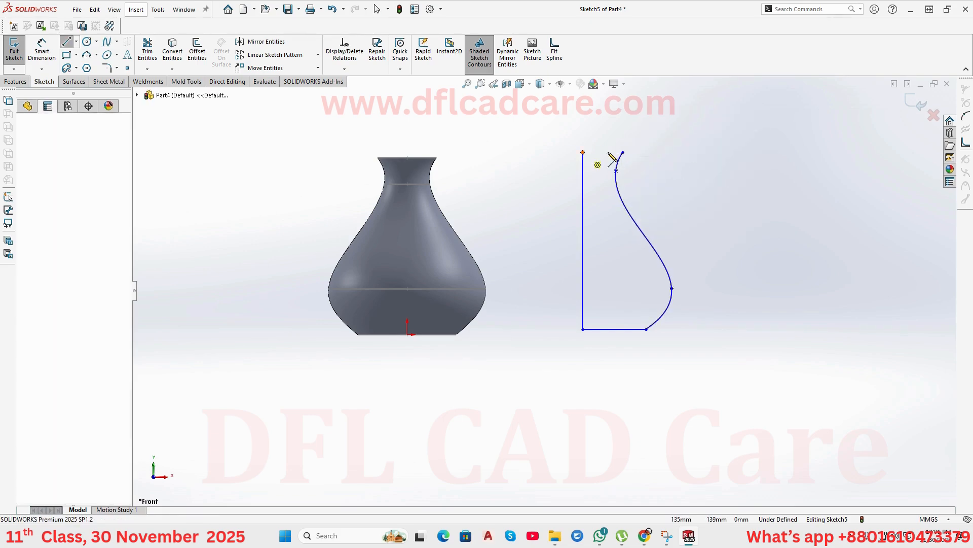
left_click(623, 152)
right_click(647, 168)
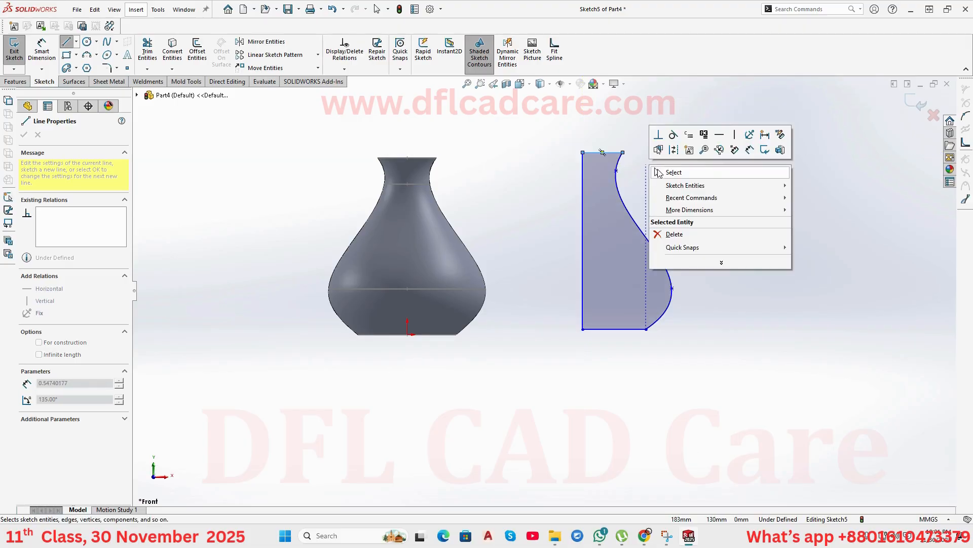
left_click(654, 173)
Revolve the closed half-vase profile 360 degrees about its vertical line to form a second vase beside the loft.
left_click(15, 81)
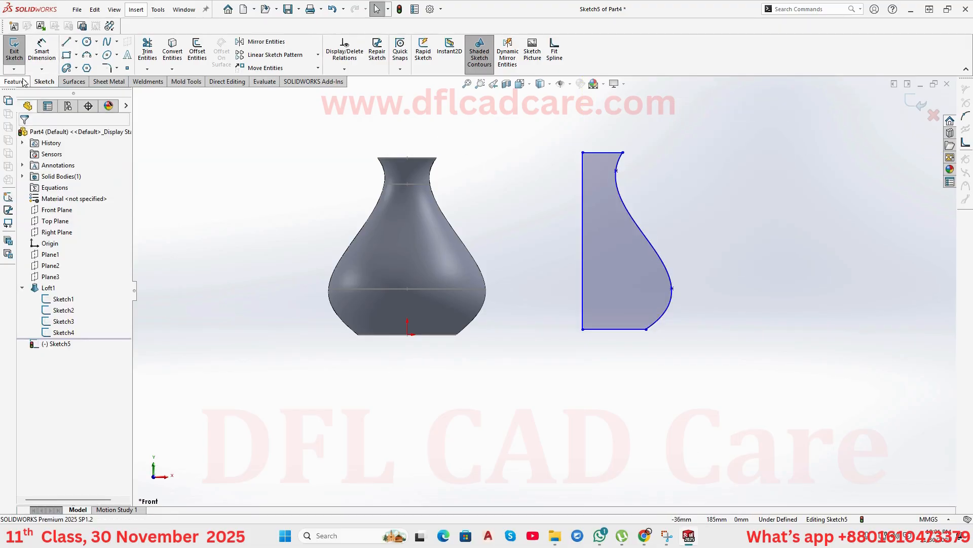
left_click(50, 50)
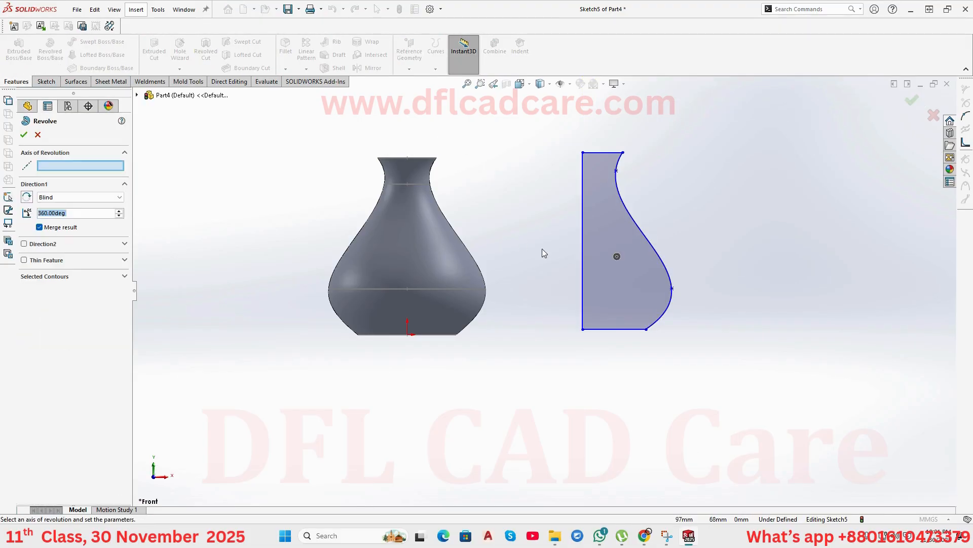
left_click(584, 236)
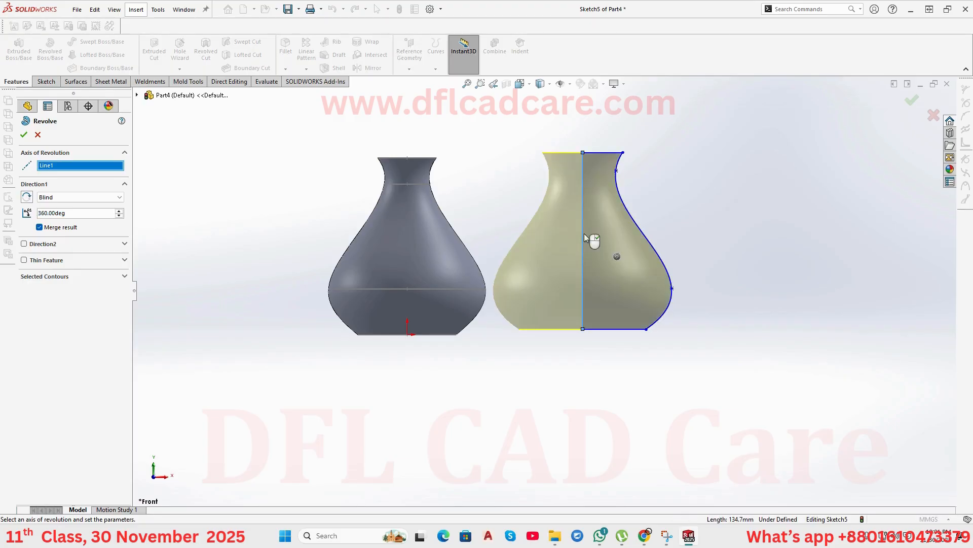
left_click(24, 135)
scroll(611, 307, "up", 1)
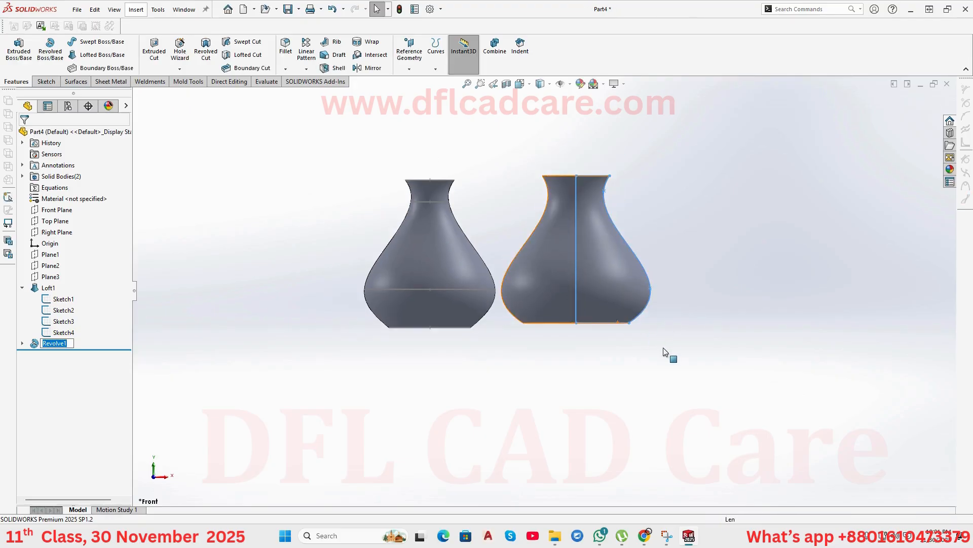
left_click(664, 349)
middle_click_drag(573, 258, 537, 266)
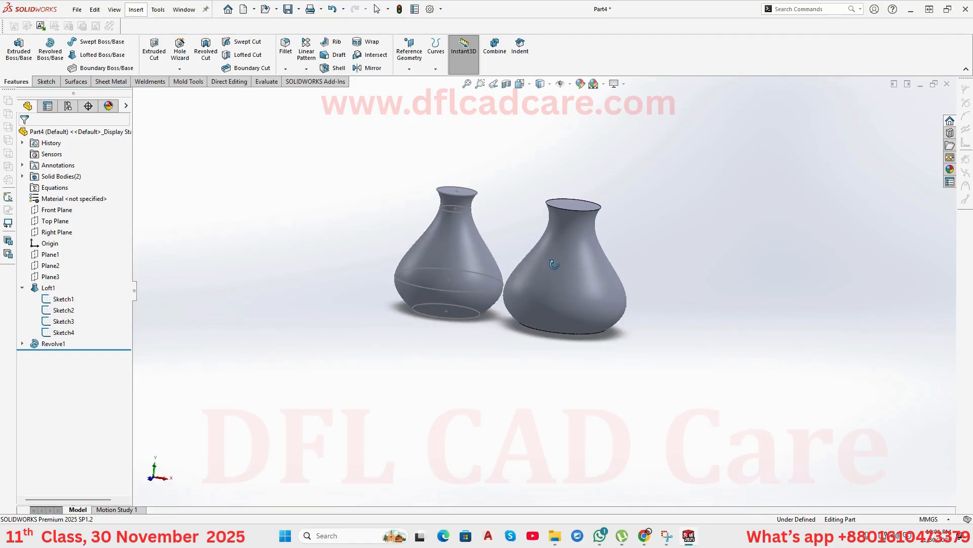
Compare the lofted vase with the revolved one, then open and close the revolved vase's profile sketch for review.
left_click(455, 257)
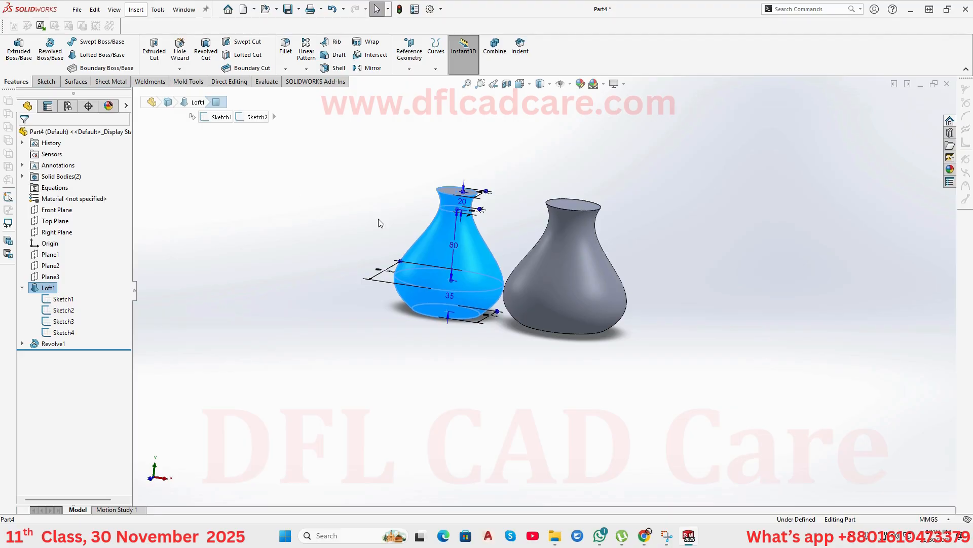
left_click(623, 267)
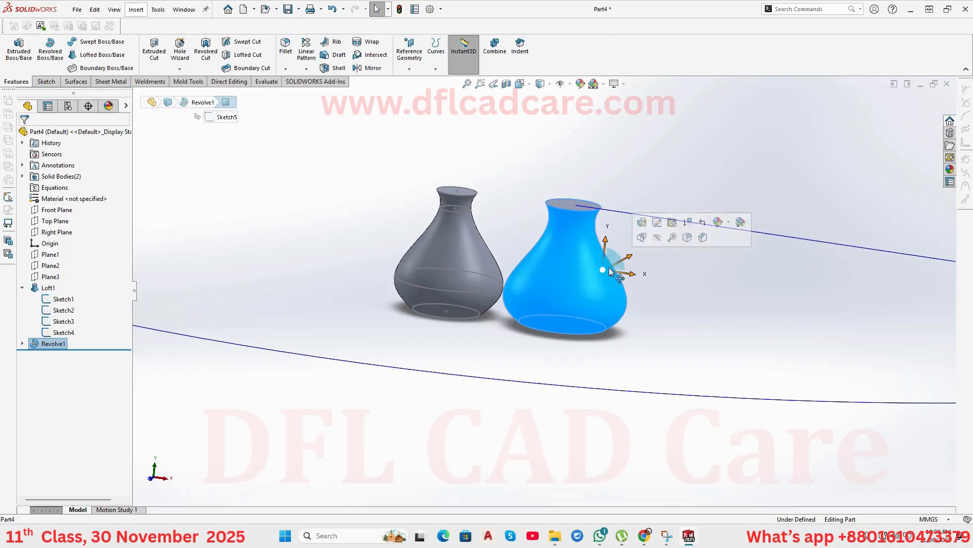
left_click(660, 219)
right_click_drag(734, 225, 746, 180)
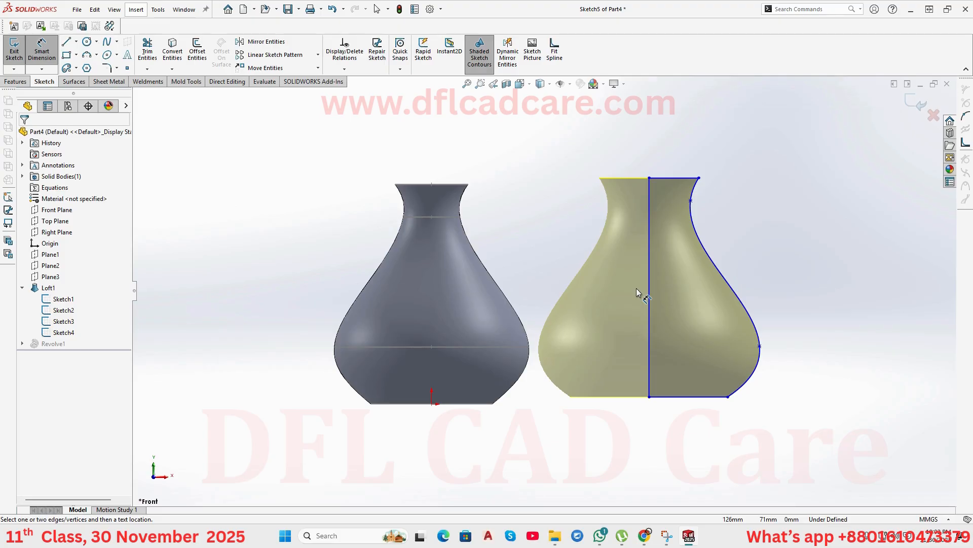
left_click(915, 100)
scroll(700, 274, "up", 3)
Start a Top Plane sketch and draw a three-point arc beside the vases, about 157 mm across with a radius of about 88 mm.
mouse_move(701, 273)
middle_mouse_down()
mouse_move(682, 343)
mouse_move(672, 343)
middle_mouse_up()
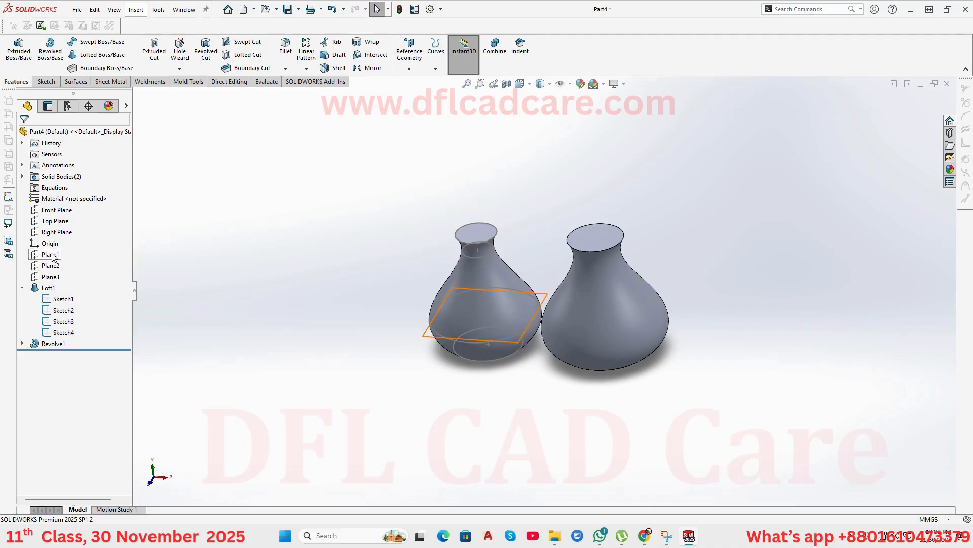
left_click(55, 220)
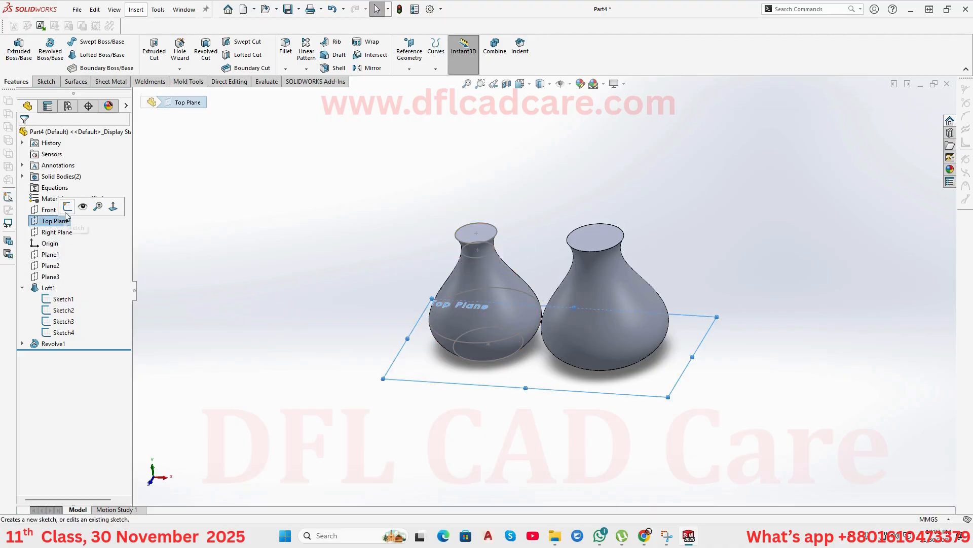
key("ctrl+8")
scroll(897, 360, "up", 2)
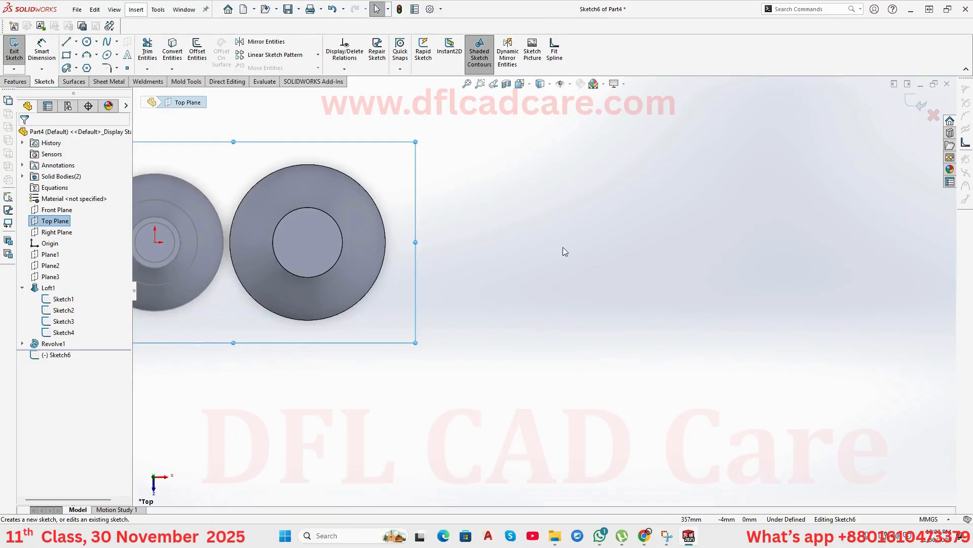
scroll(565, 250, "up", 2)
left_click(86, 55)
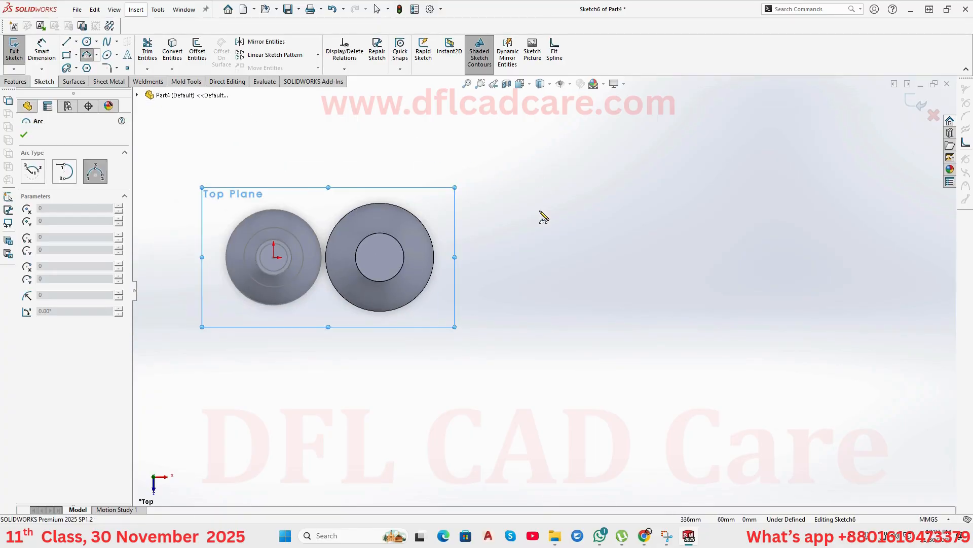
left_click(496, 257)
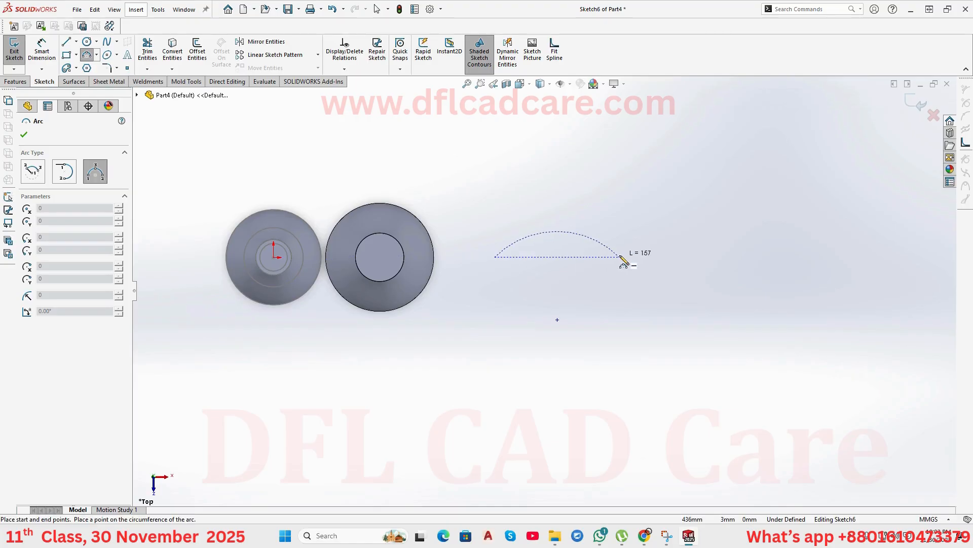
left_click(620, 257)
left_click(558, 219)
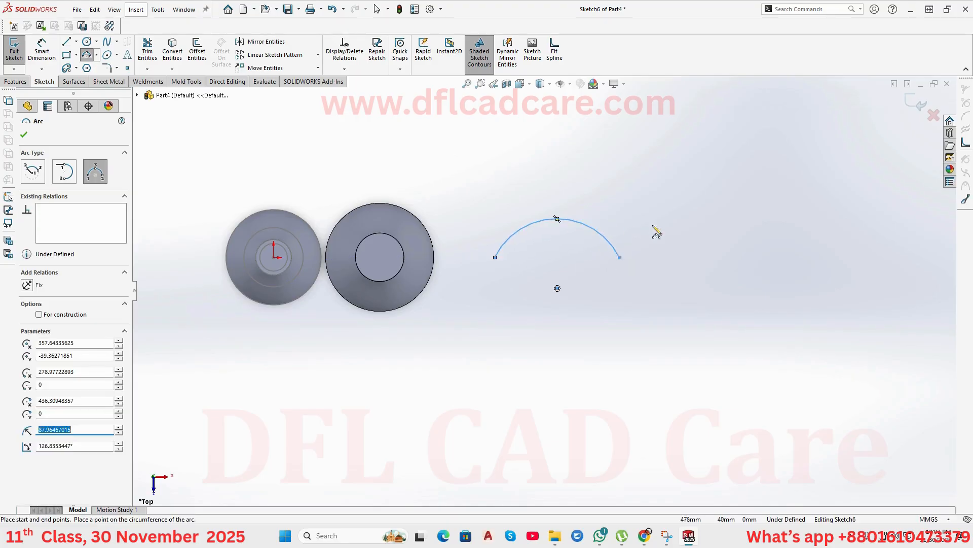
right_click(654, 228)
left_click(679, 233)
Close the arc with two vertical lines about 47 mm long joined by a horizontal base line, and finish the sketch.
left_click(66, 41)
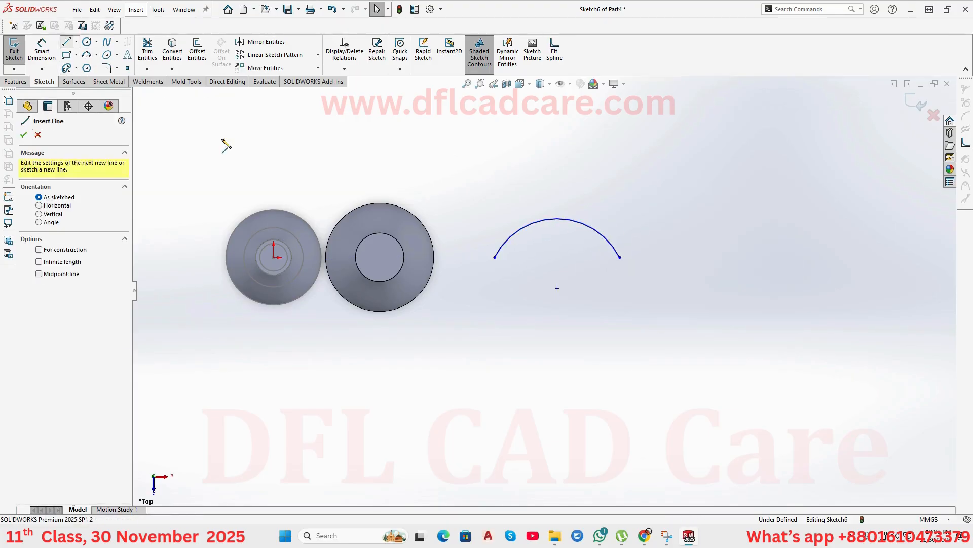
left_click(495, 257)
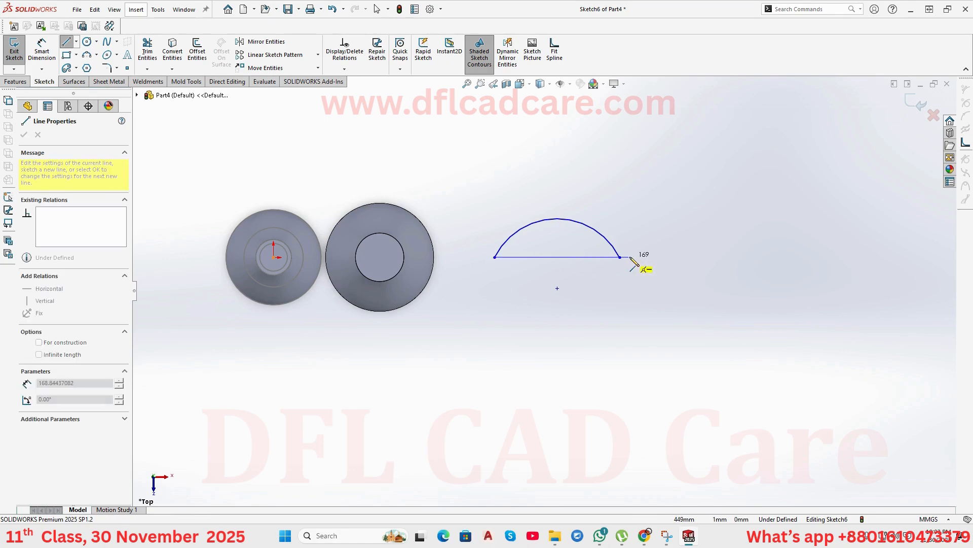
left_click(495, 294)
left_click(620, 294)
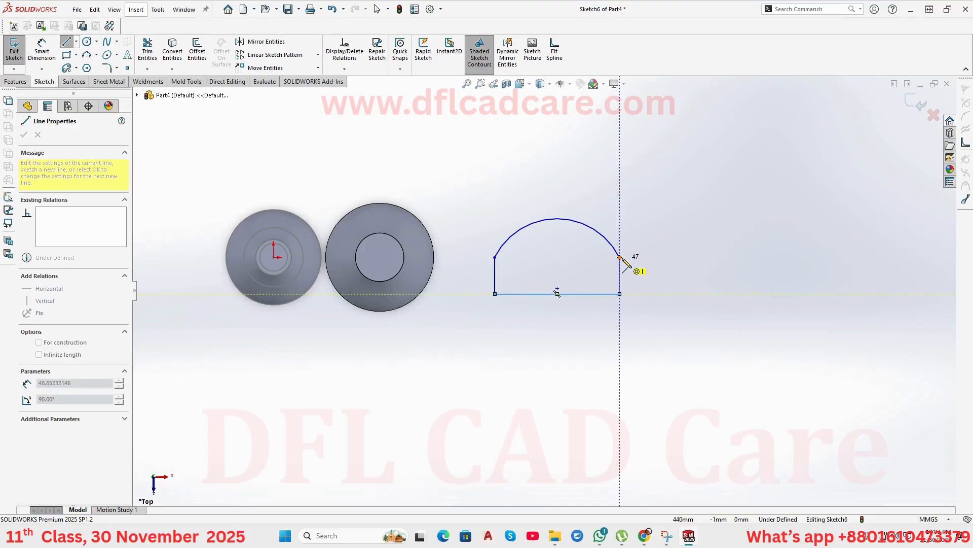
left_click(619, 258)
key("Escape")
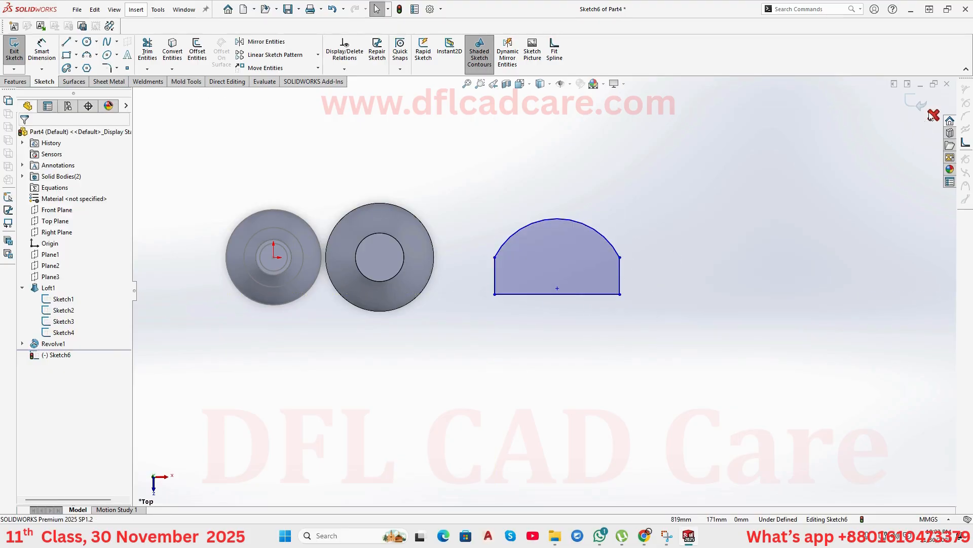
left_click(916, 102)
Start a sketch on Plane1 and convert the arched Top Plane profile's entities into it.
mouse_move(665, 328)
middle_mouse_down()
mouse_move(672, 158)
mouse_move(619, 205)
middle_mouse_up()
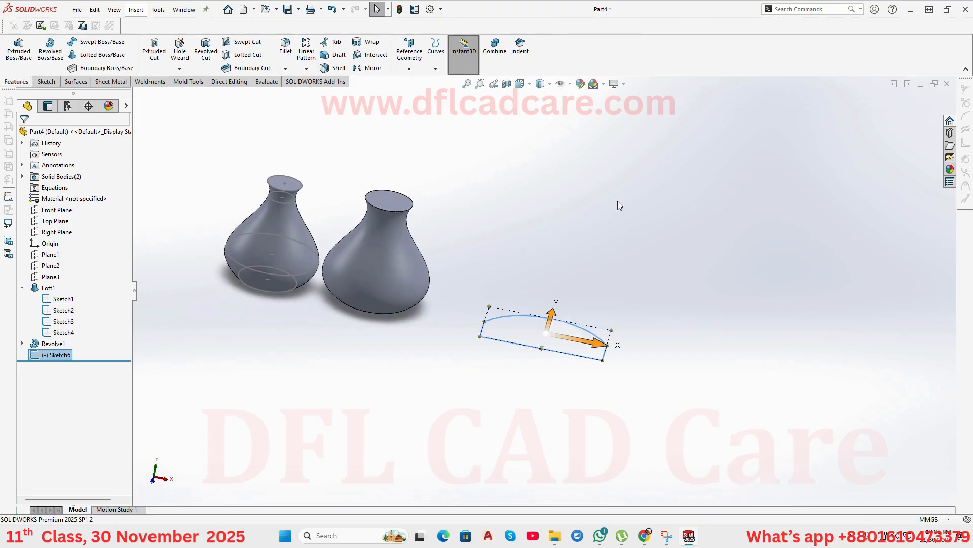
left_click(50, 254)
left_click(147, 251)
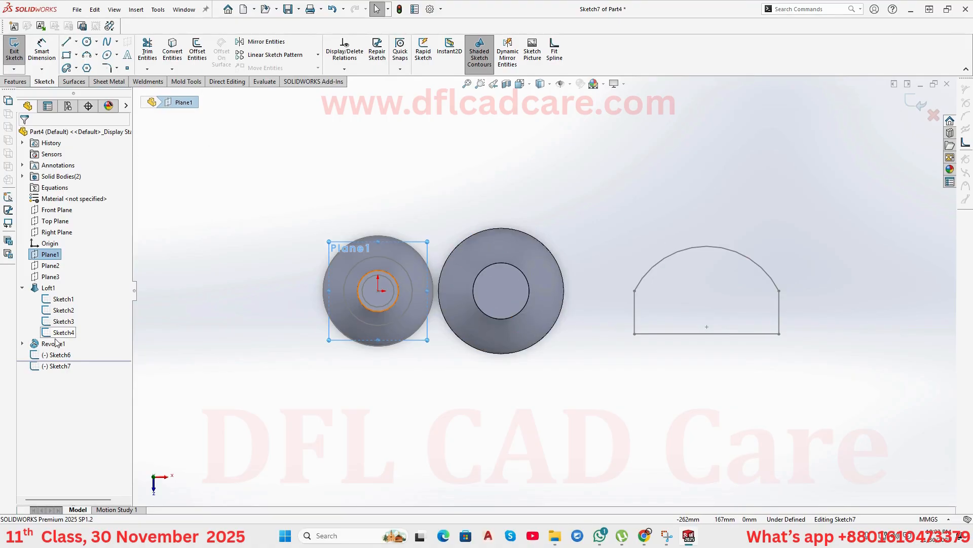
left_click(55, 355)
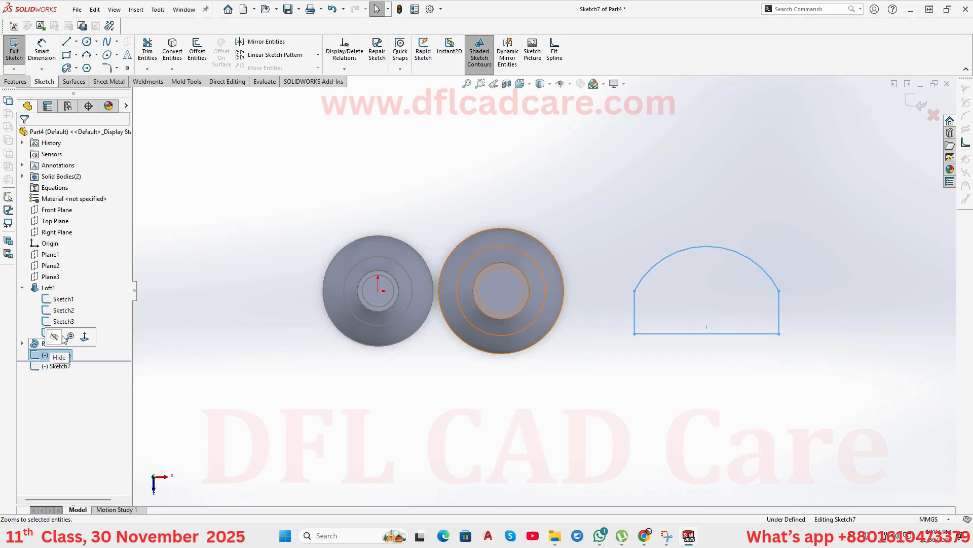
left_click(172, 48)
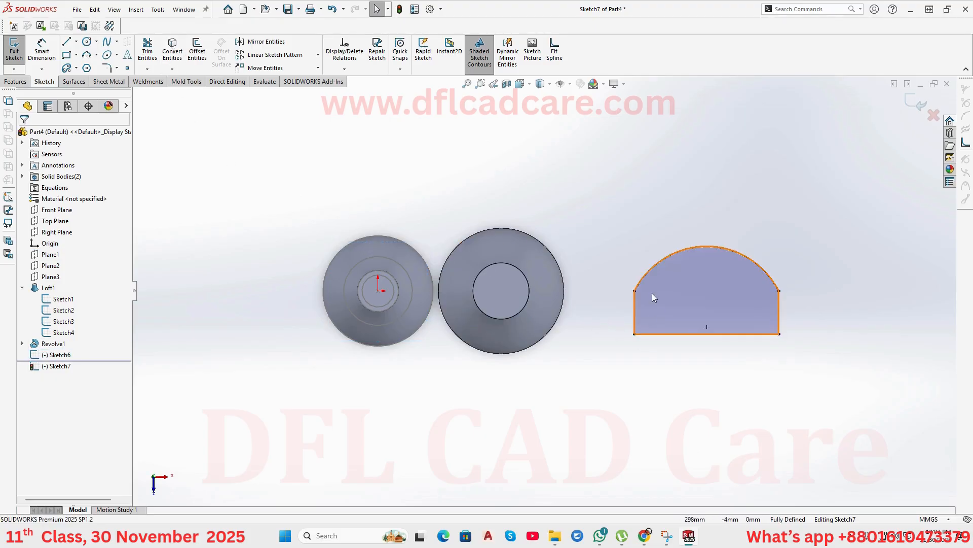
Delete the left side line's On Edge relation, move the line inward until it is about 70 mm long, and finish the Plane1 sketch.
scroll(652, 293, "down", 3)
left_click(601, 332)
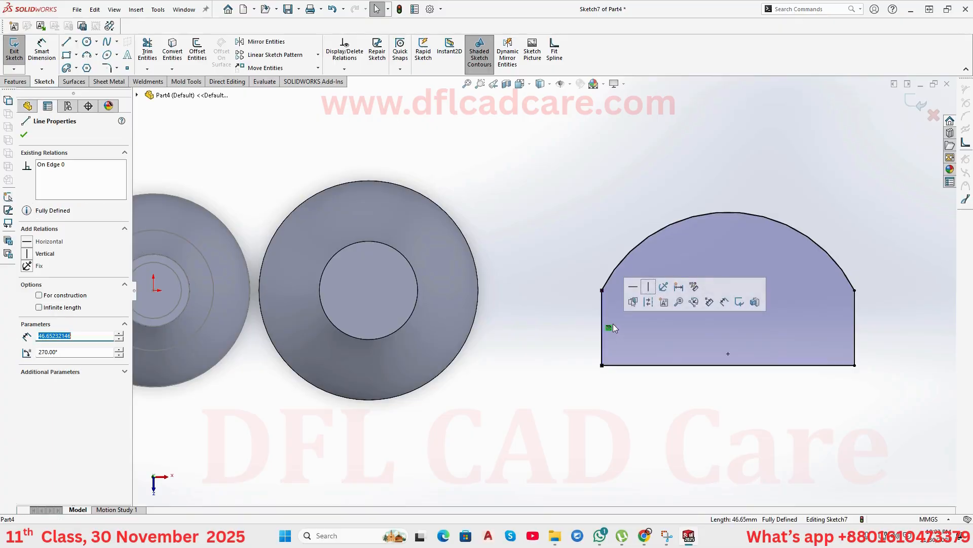
key("Delete")
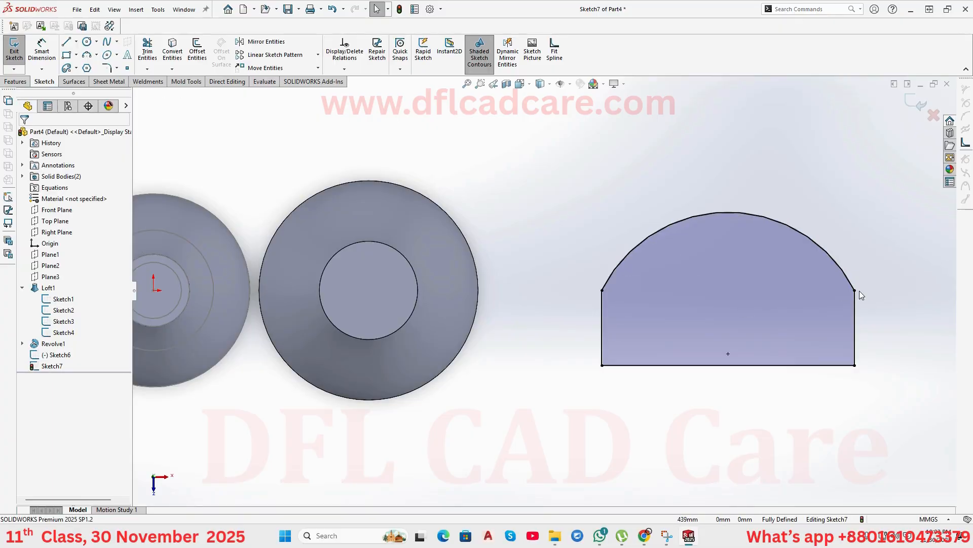
left_click_drag(601, 315, 629, 313)
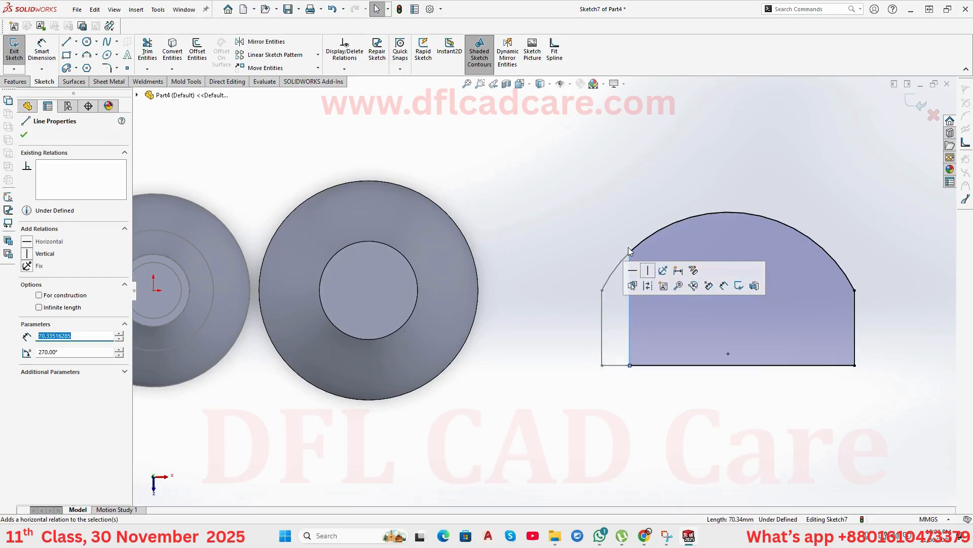
left_click(910, 100)
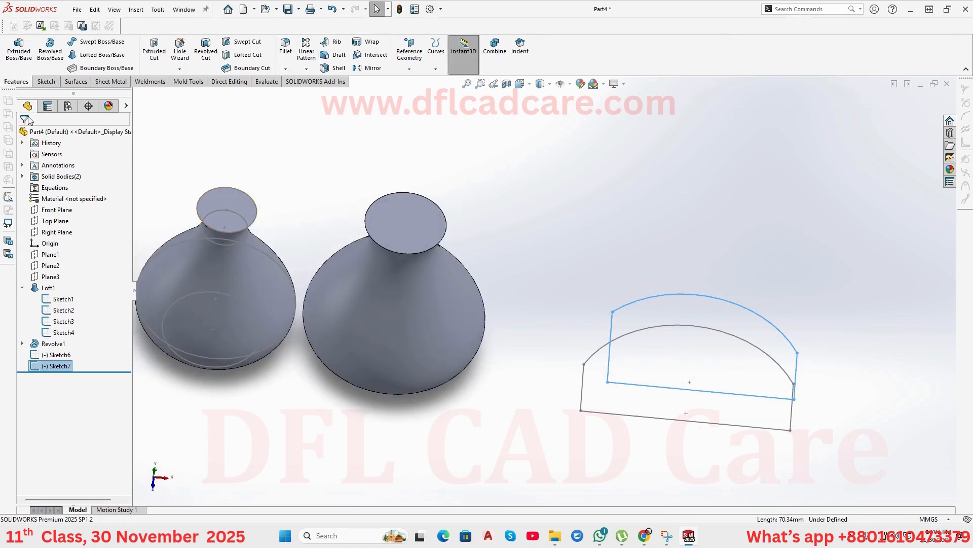
Start a sketch on Plane2 and convert the narrowed Plane1 profile's entities into it.
left_click(50, 266)
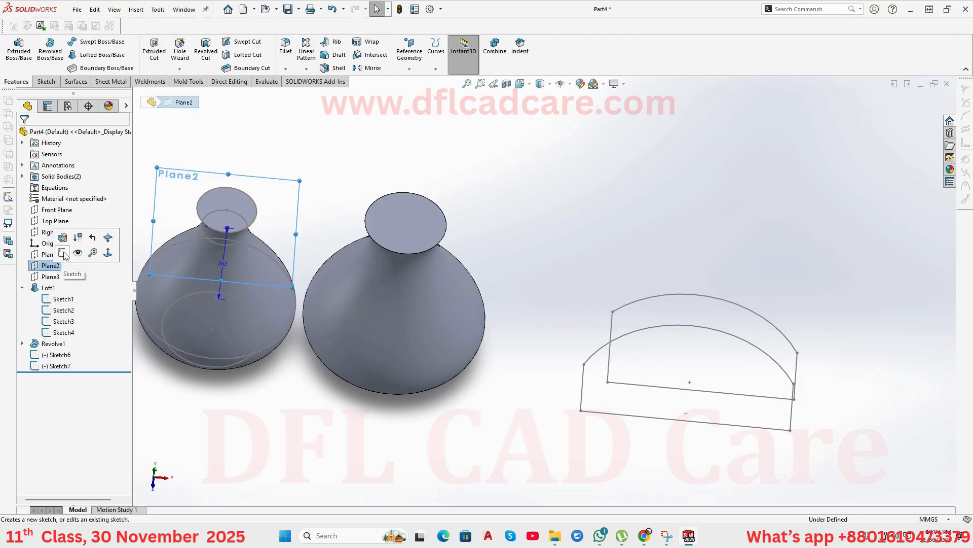
left_click(66, 255)
middle_click_drag(619, 245, 613, 64)
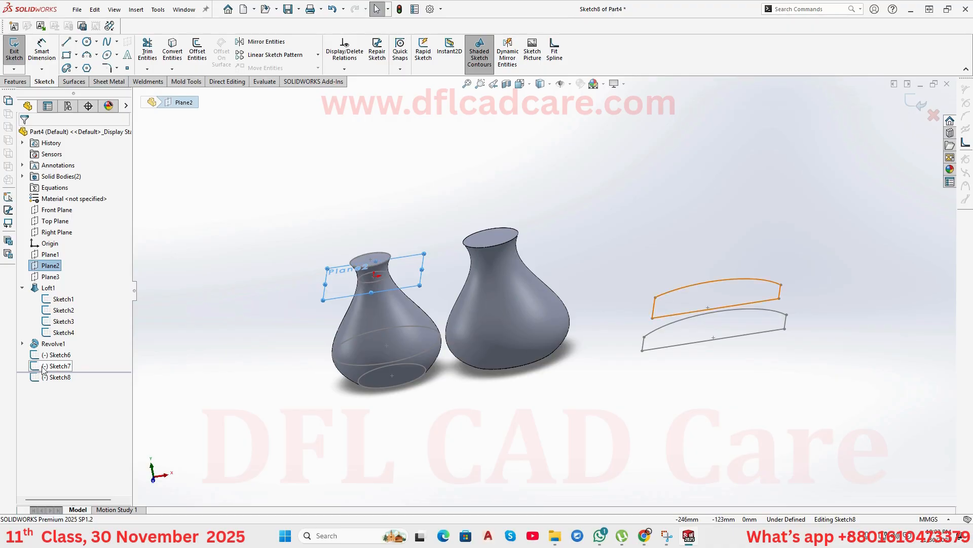
left_click(662, 294)
left_click(179, 58)
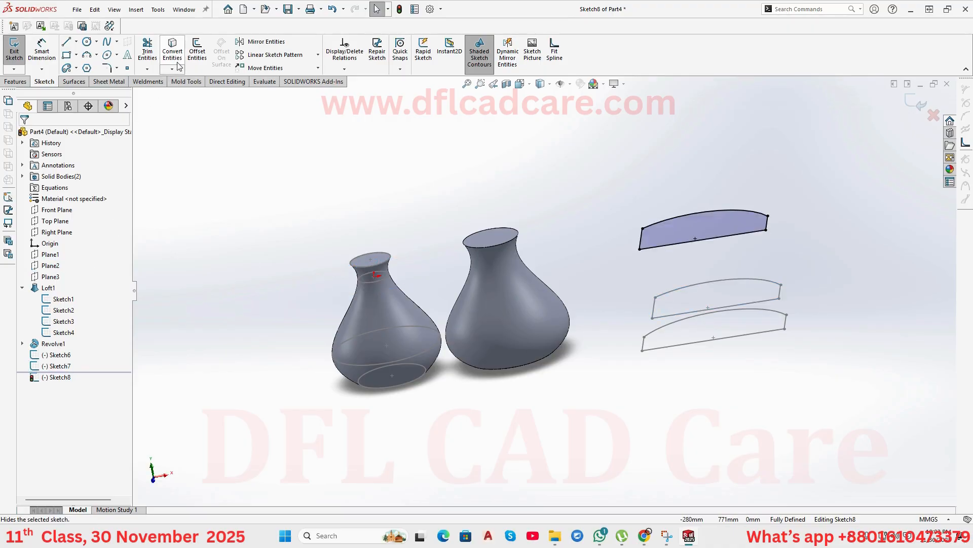
Remove the left line's On Edge relation in the Plane2 profile, move the line inward to about 85 mm long, and finish the sketch.
middle_click_drag(703, 227, 686, 290)
left_click(651, 261)
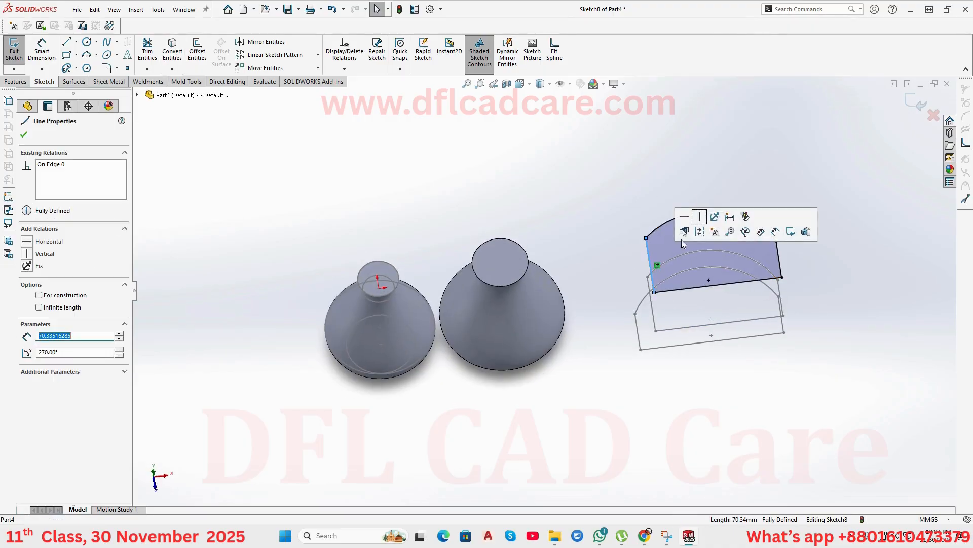
left_click(705, 233)
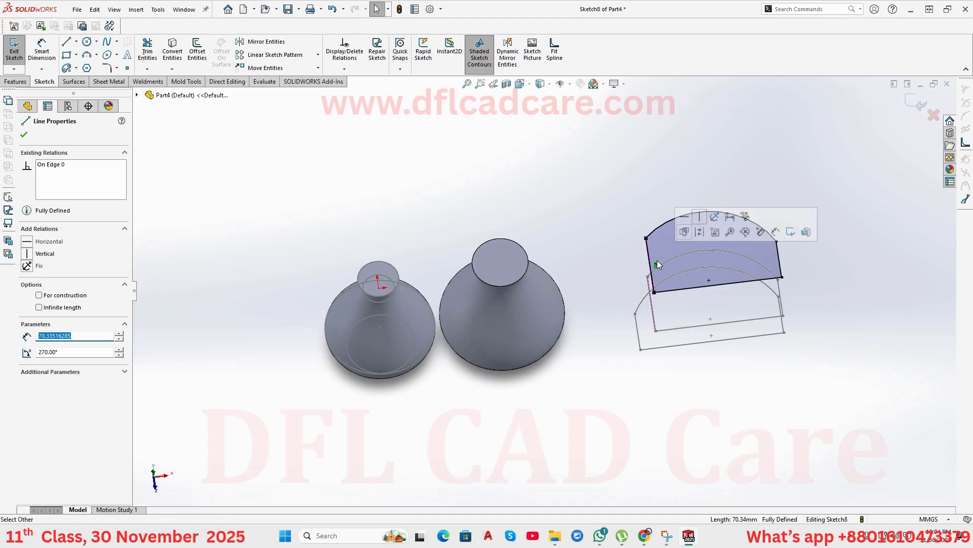
left_click(658, 268)
left_click(657, 264)
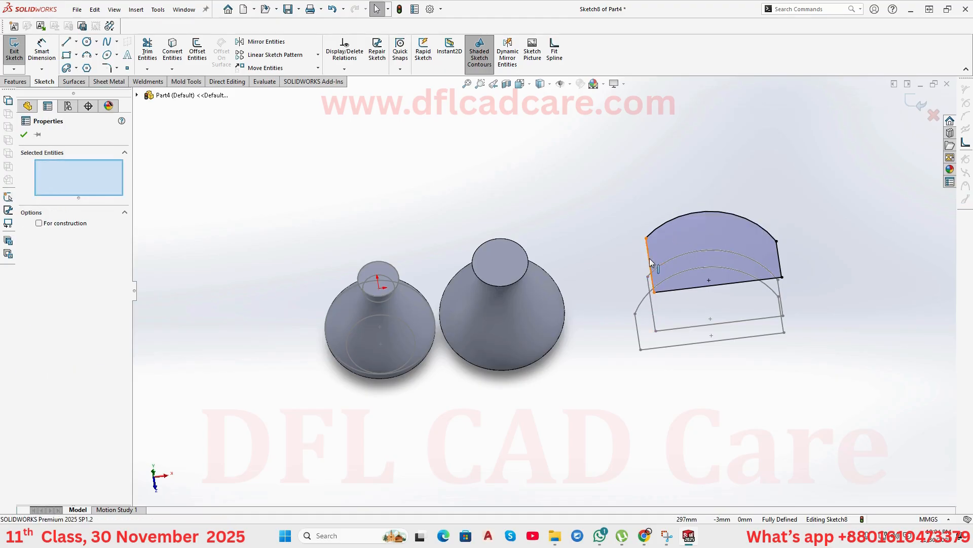
left_click_drag(650, 263, 667, 253)
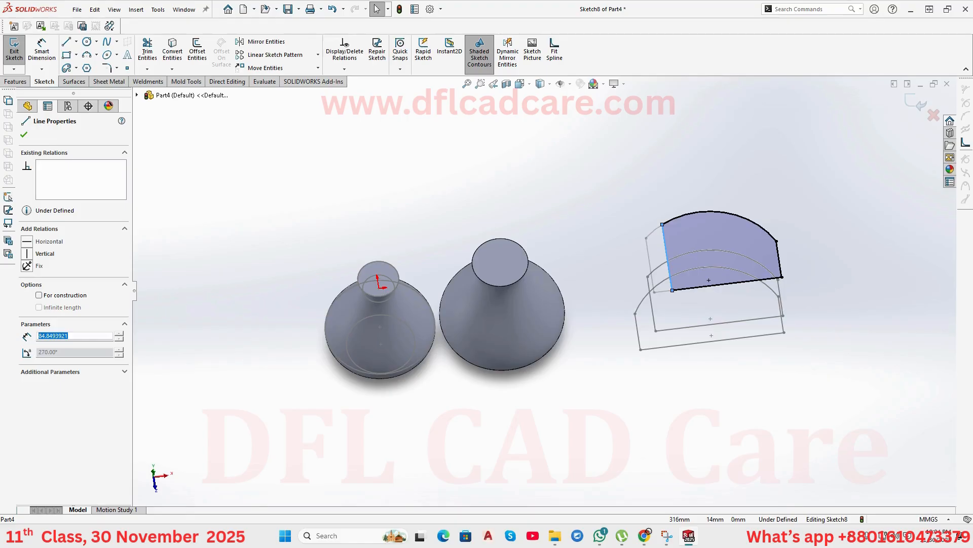
left_click(916, 103)
scroll(776, 221, "up", 1)
mouse_move(774, 224)
middle_mouse_down()
mouse_move(786, 338)
mouse_move(769, 196)
mouse_move(782, 139)
mouse_move(789, 144)
middle_mouse_up()
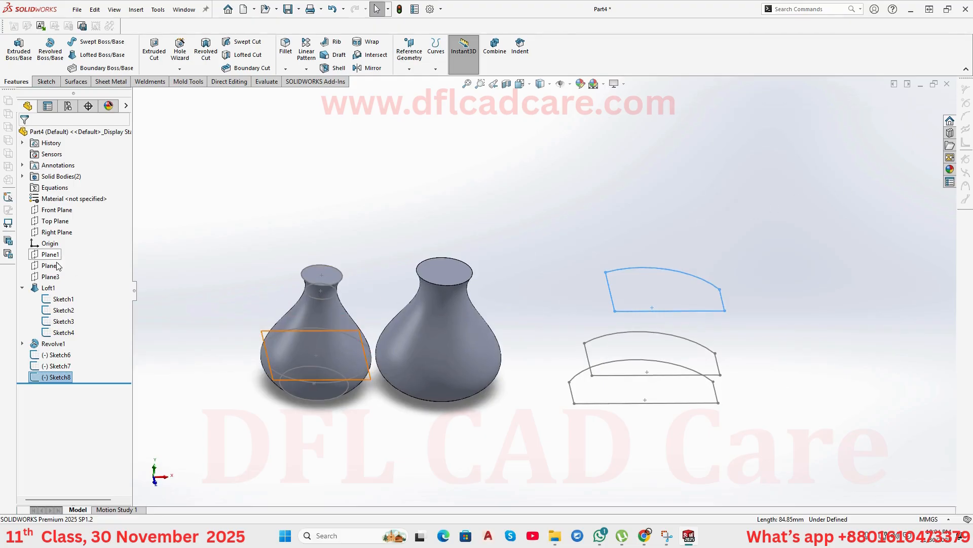
left_click(60, 334)
left_click(71, 306)
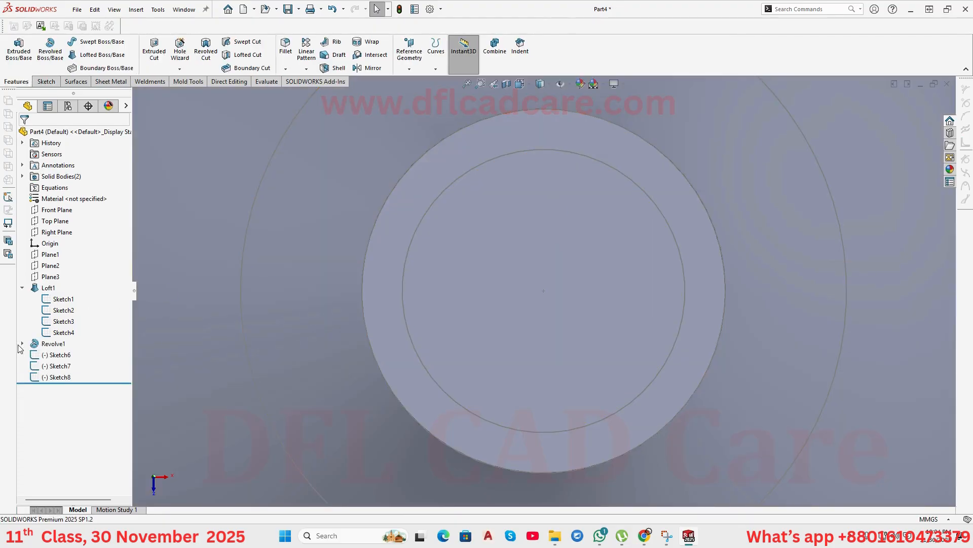
Start a sketch on Plane3 and convert the narrowed Plane2 profile's entities into it.
left_click(50, 276)
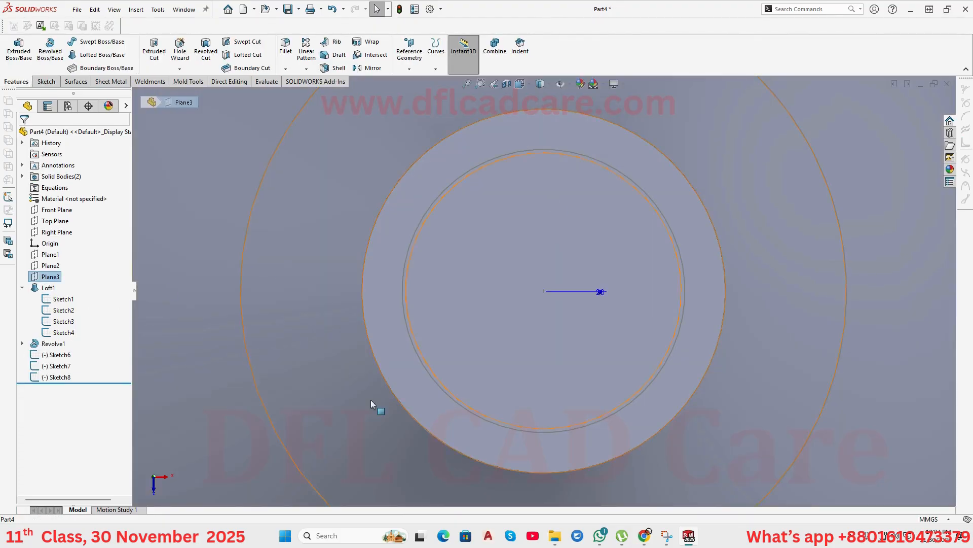
left_click(184, 311)
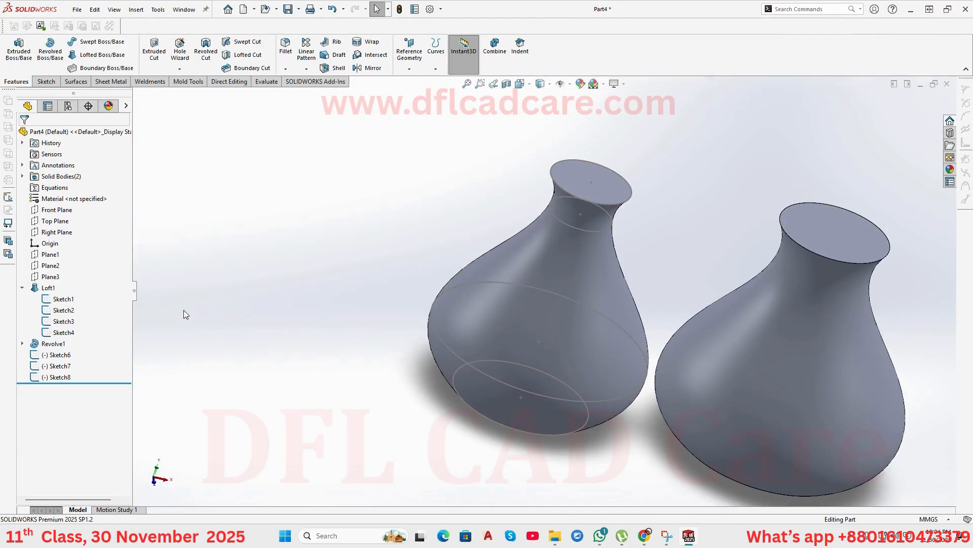
left_click(51, 277)
left_click(65, 263)
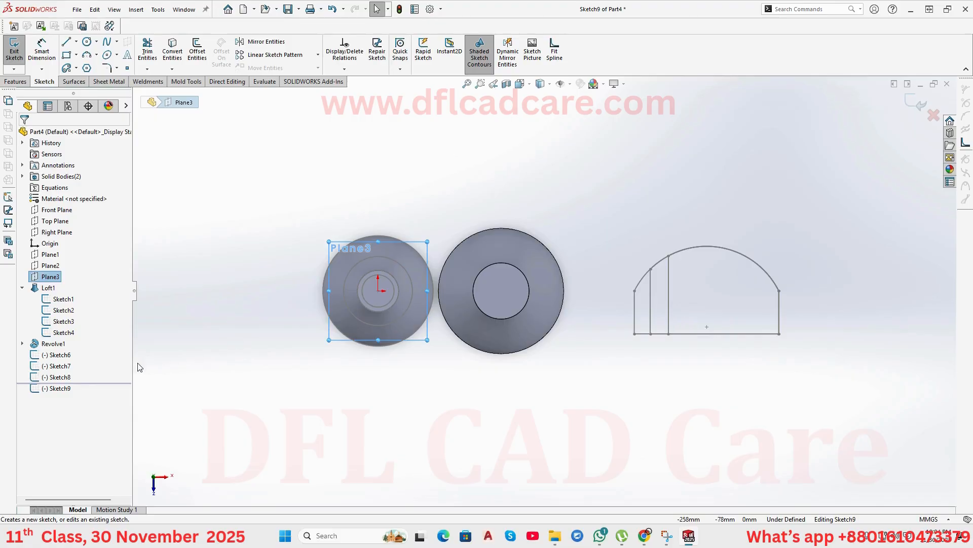
left_click(47, 379)
left_click(172, 51)
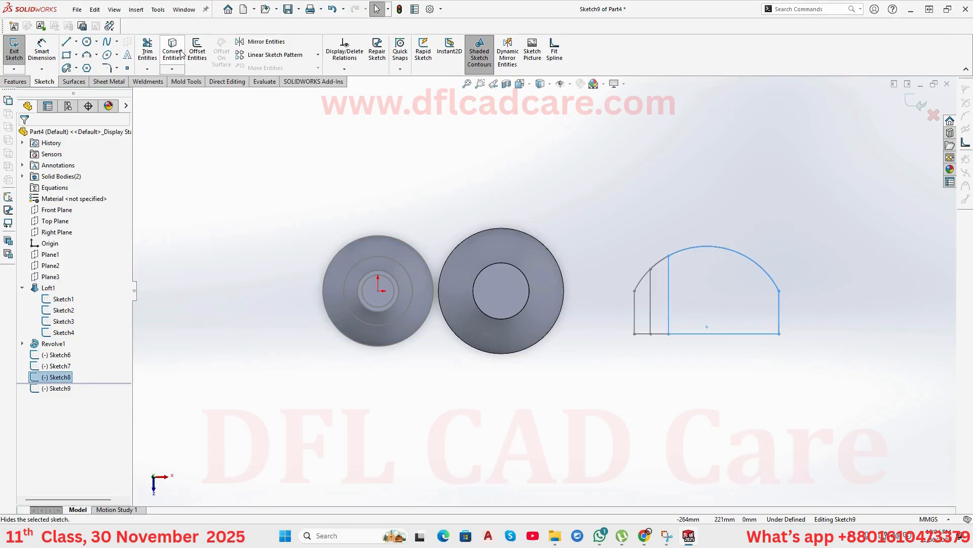
Delete the left line's On Edge relation in the Plane3 profile, move the line inward to about 93 mm long, and finish the sketch.
left_click(667, 273)
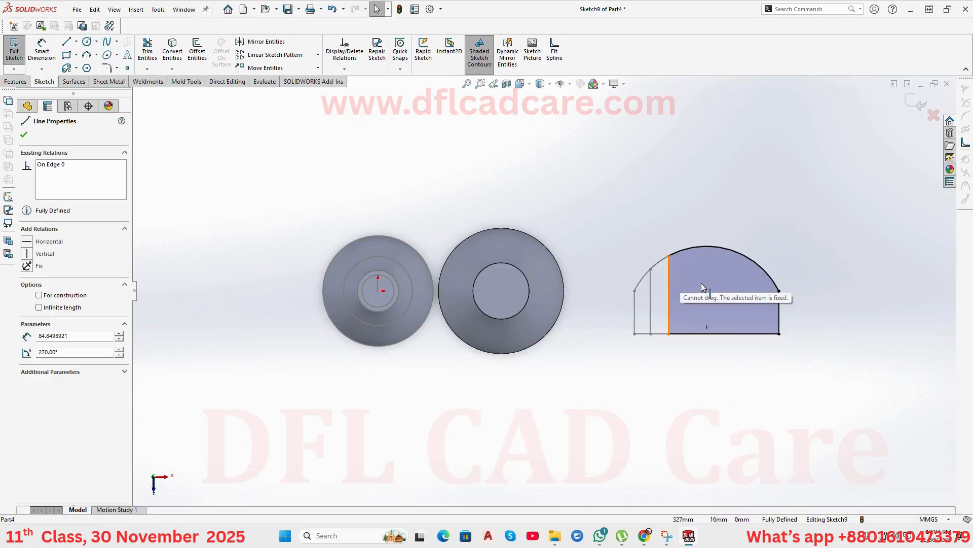
left_click(676, 295)
key("Delete")
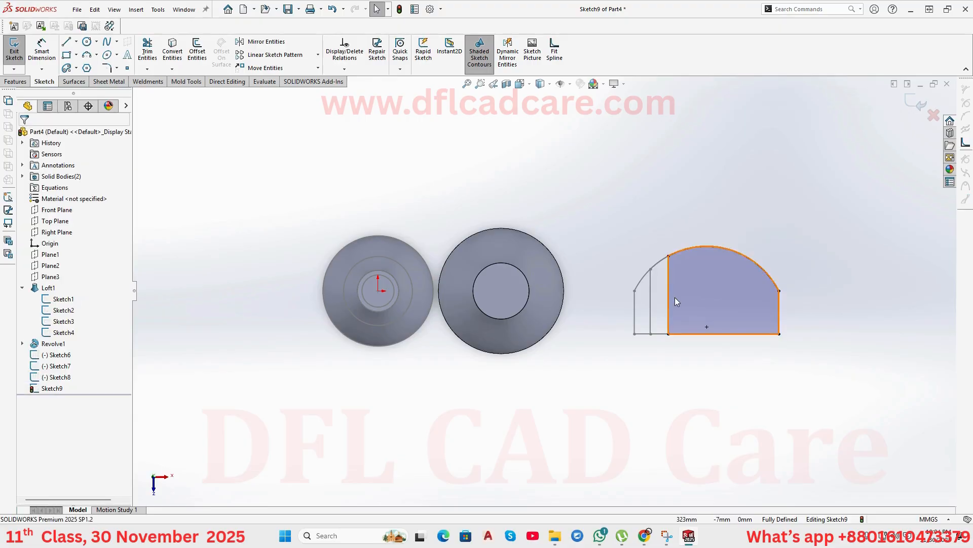
left_click_drag(668, 287, 702, 303)
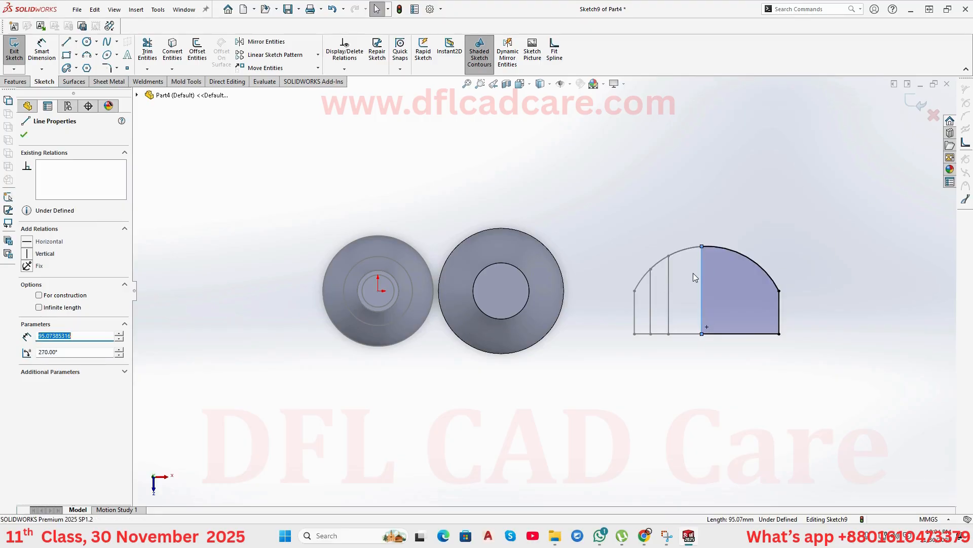
left_click_drag(702, 266, 692, 281)
left_click(917, 102)
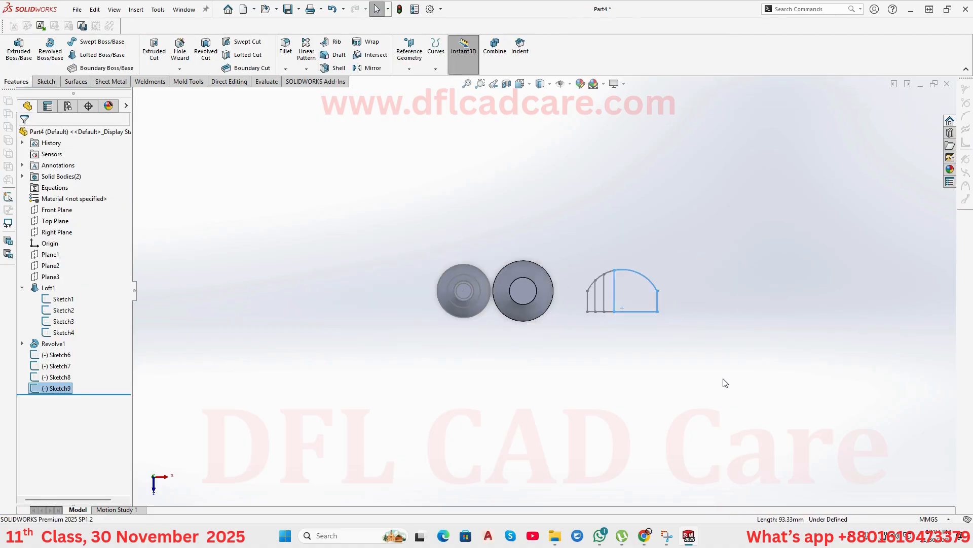
Create a lofted boss through the four arched profiles in order, Sketch6 to Sketch9, picking each near its lower right corner.
mouse_move(727, 197)
middle_mouse_down()
mouse_move(720, 161)
mouse_move(724, 274)
middle_mouse_up()
left_click(721, 165)
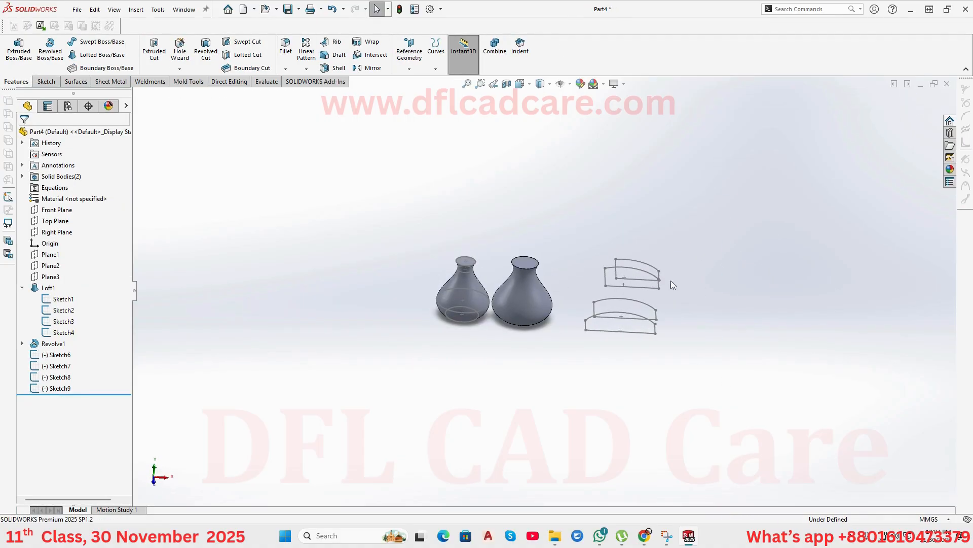
left_click(102, 54)
scroll(624, 350, "down", 2)
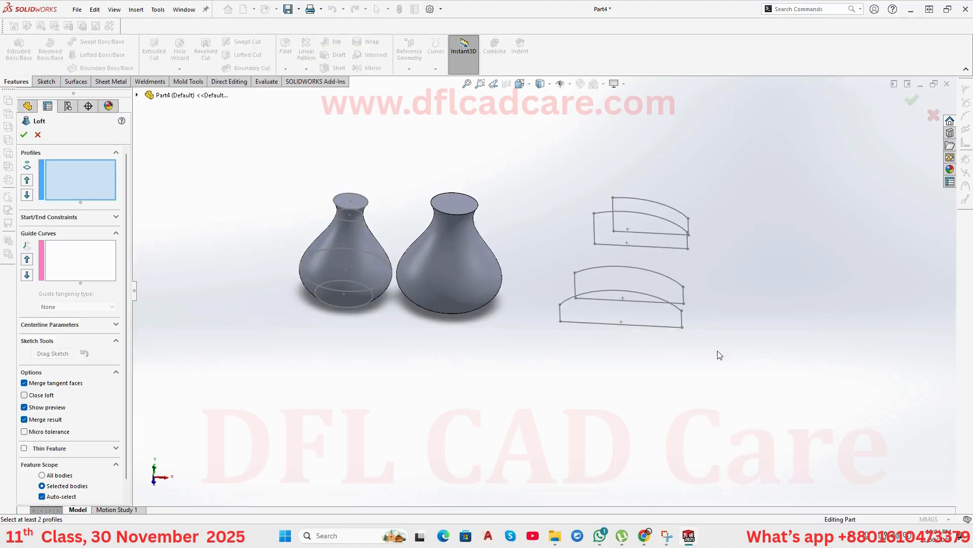
left_click(679, 328)
left_click(683, 303)
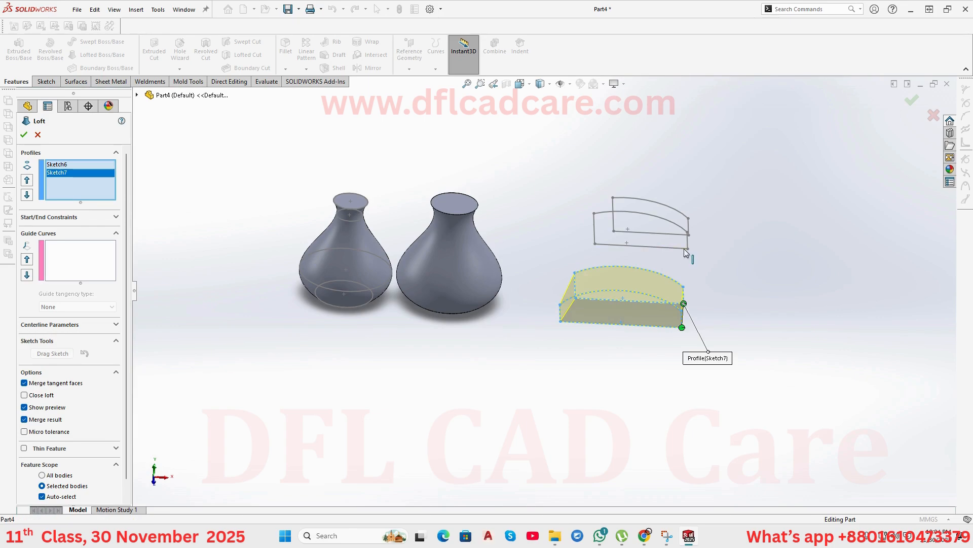
left_click(688, 237)
left_click(683, 234)
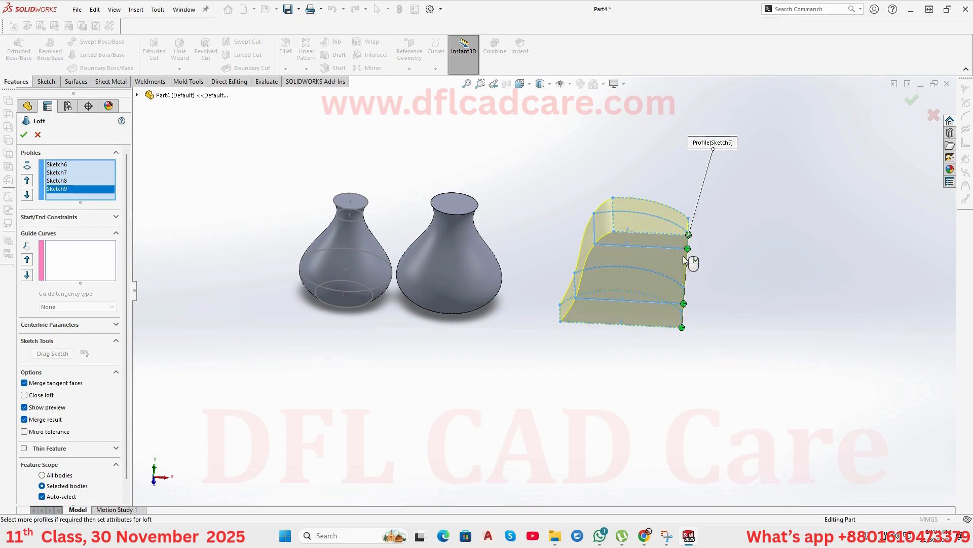
left_click(24, 134)
middle_click_drag(515, 446, 582, 463)
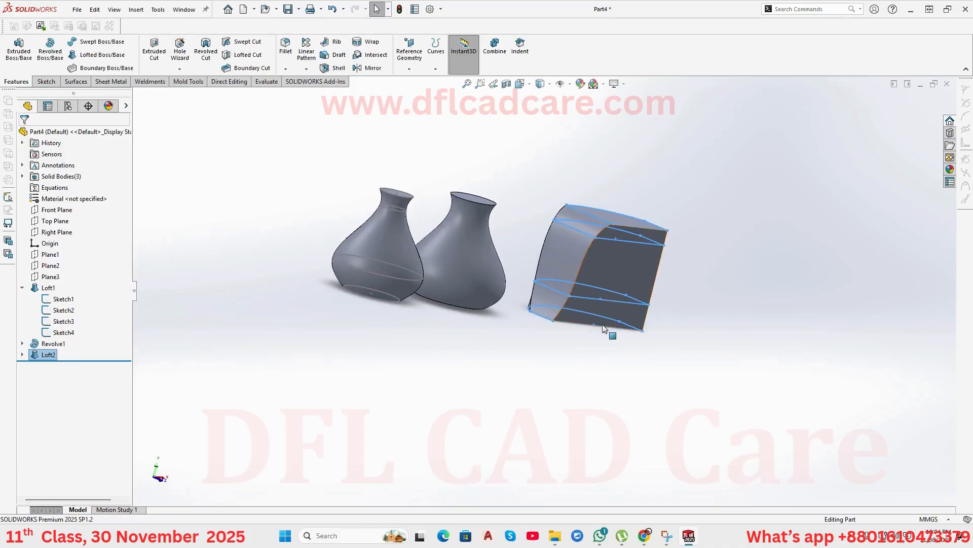
middle_click_drag(613, 332, 547, 353)
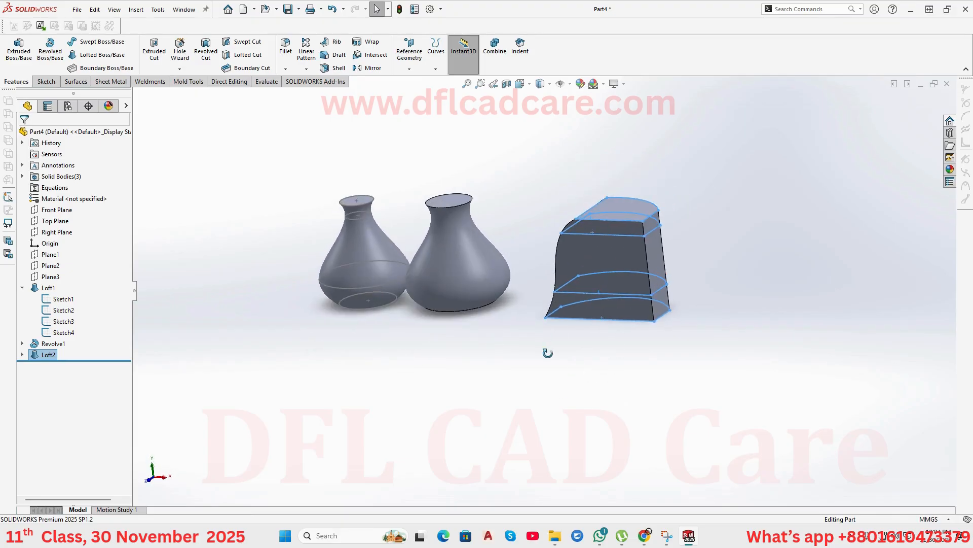
left_click(708, 304)
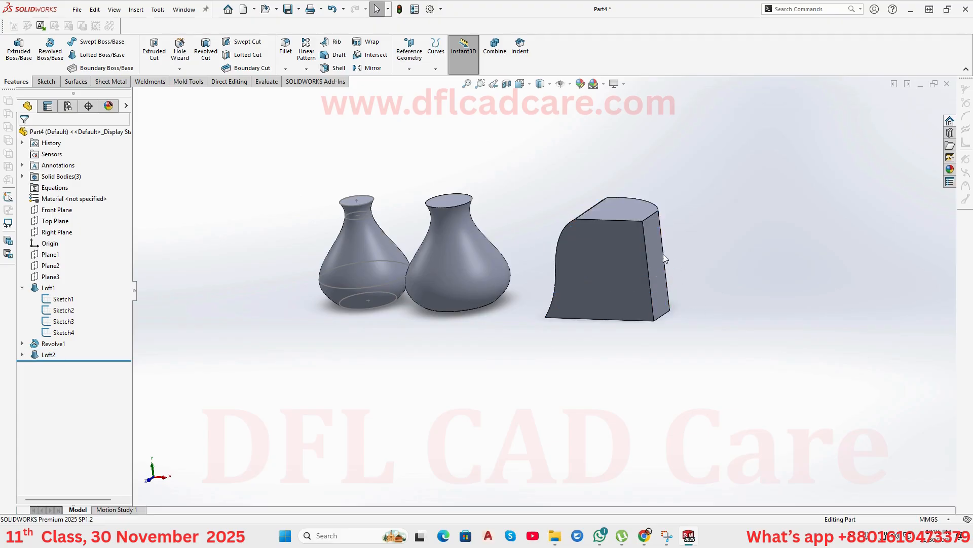
scroll(656, 248, "down", 1)
middle_click_drag(637, 266, 630, 366)
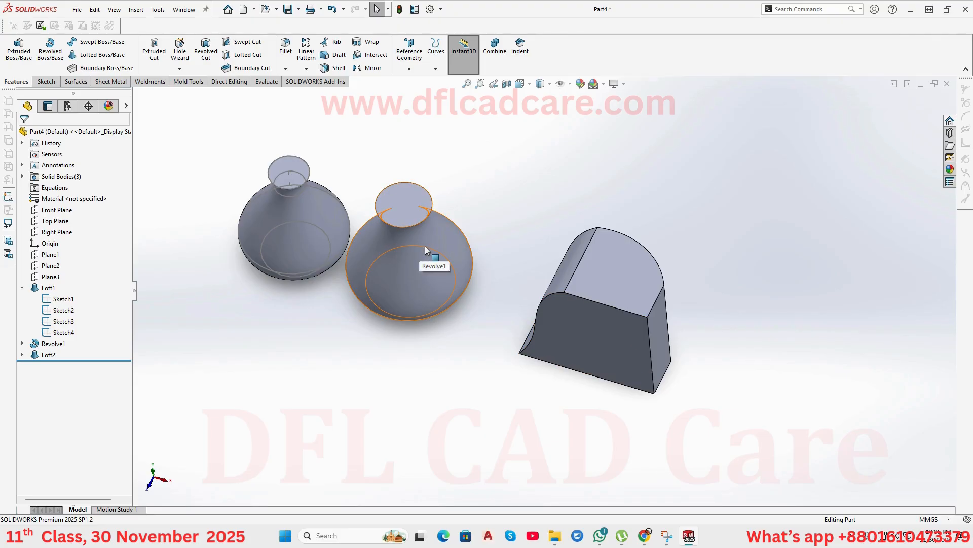
middle_click_drag(425, 245, 636, 293)
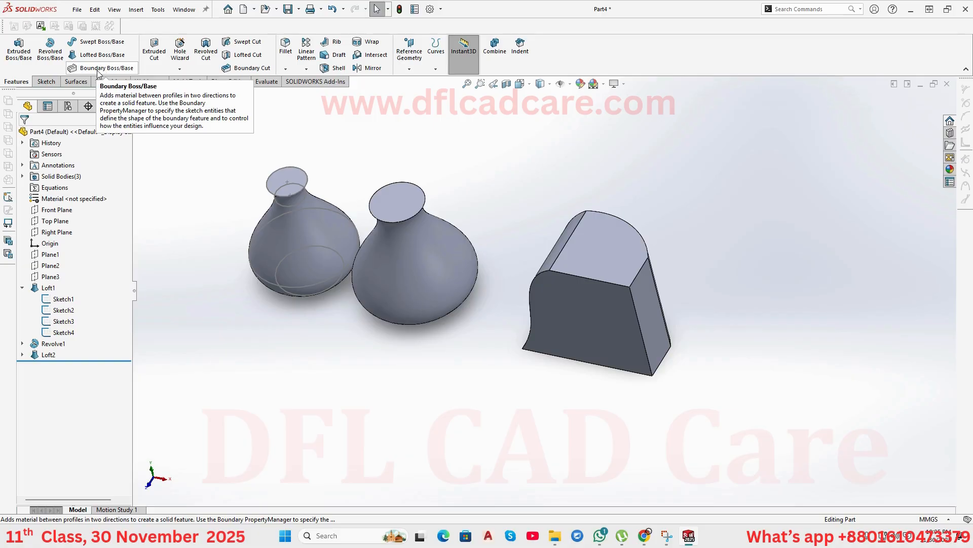
left_click(98, 72)
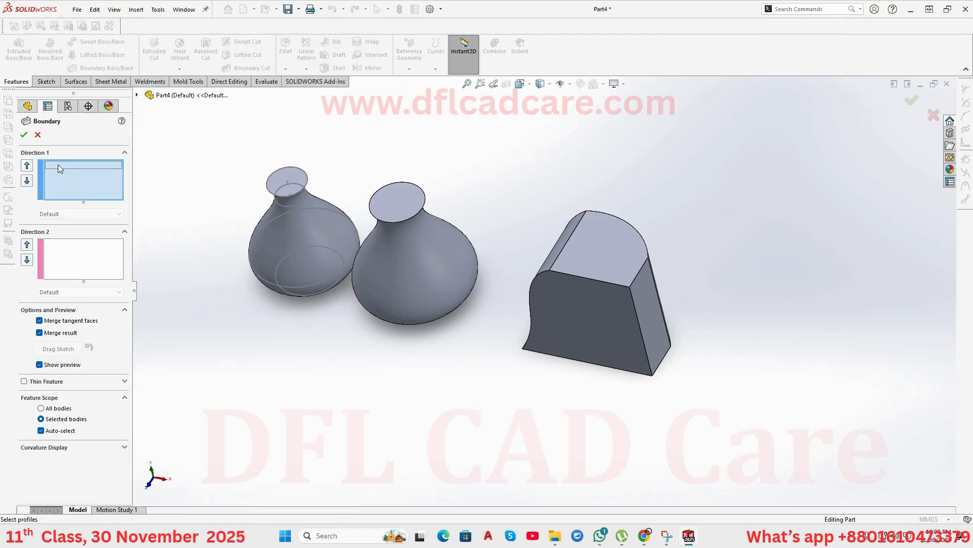
left_click(37, 134)
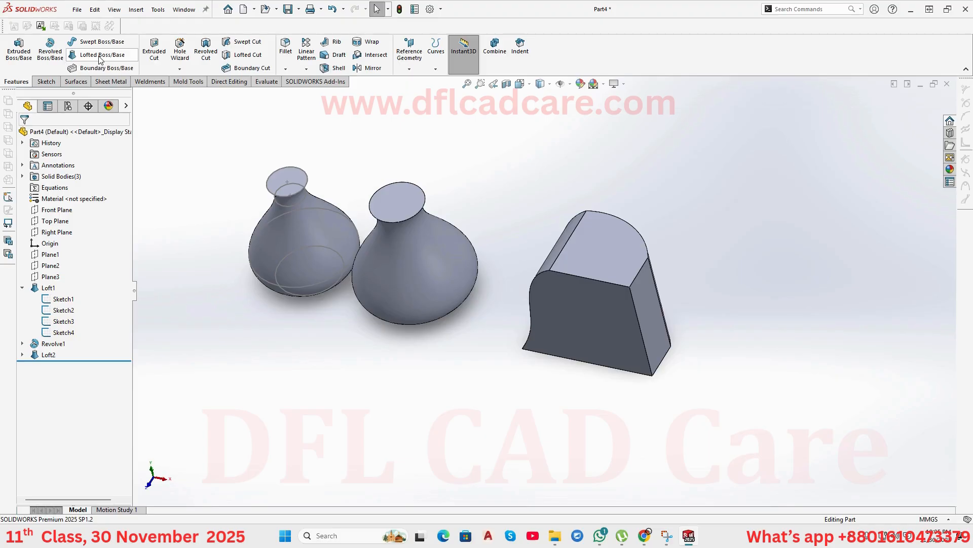
left_click(99, 57)
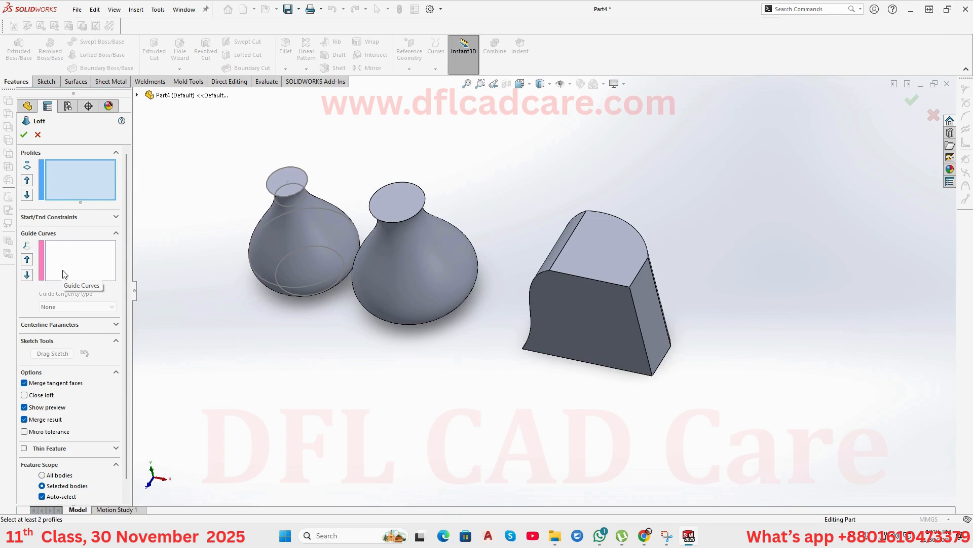
left_click(37, 135)
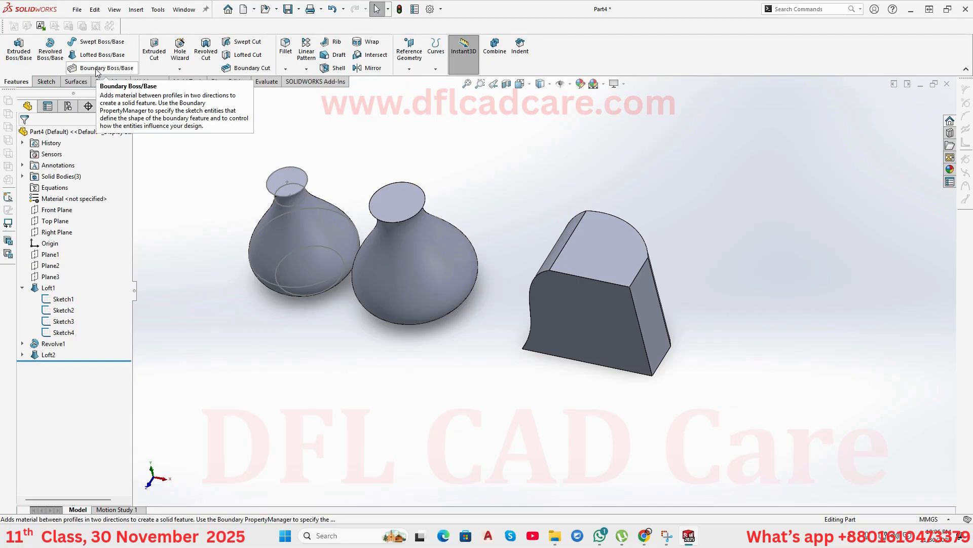
left_click(108, 55)
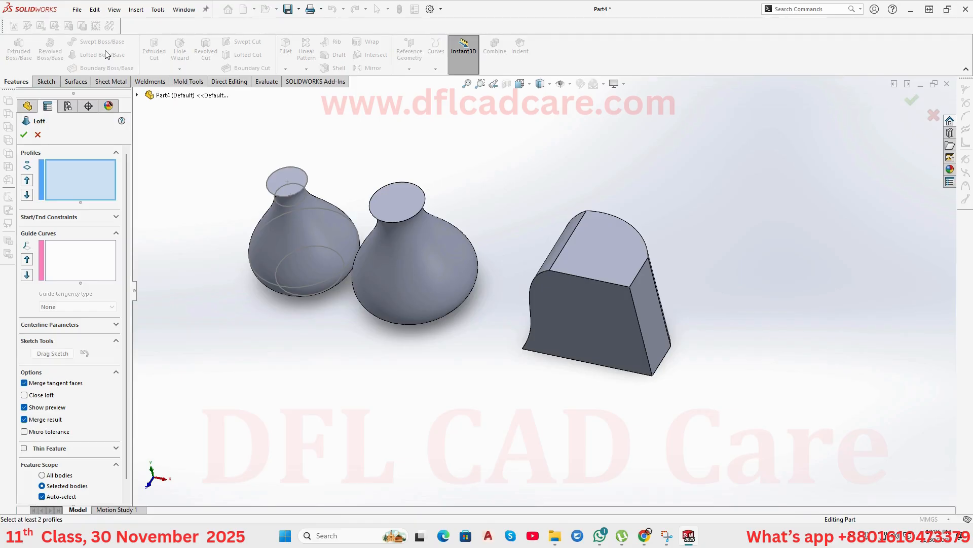
left_click(38, 134)
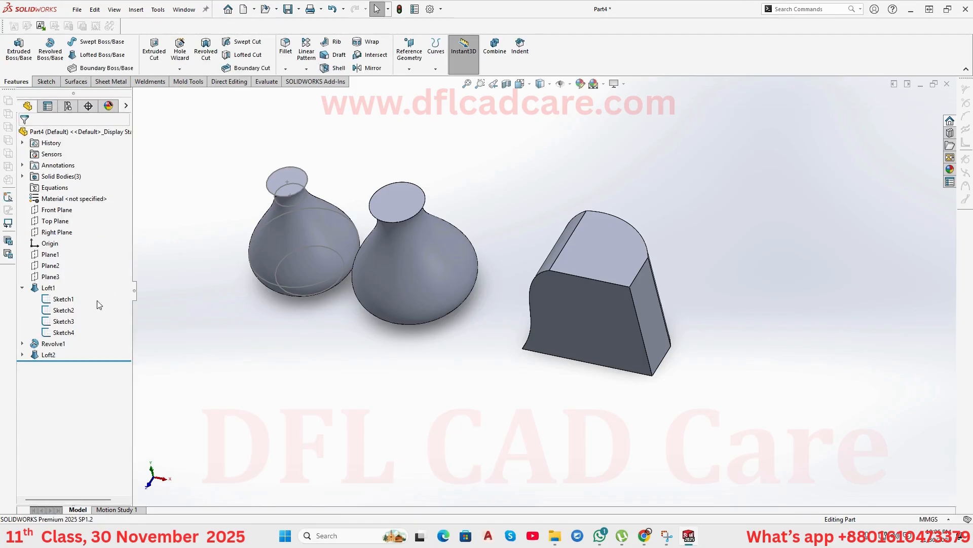
Reopen Loft2 for editing and move the profiles' connector points to the opposite end of their straight front edges.
left_click(46, 355)
left_click(56, 324)
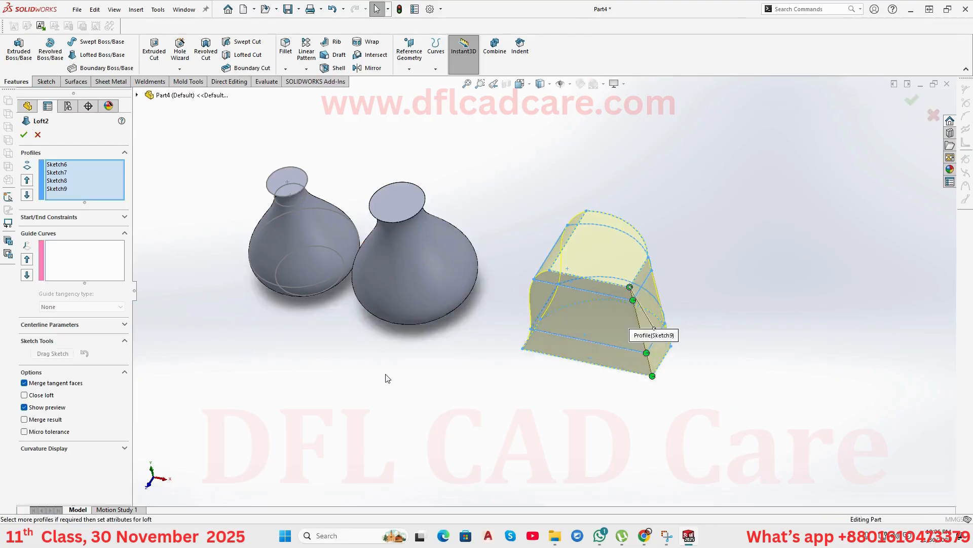
middle_click_drag(674, 395, 680, 326)
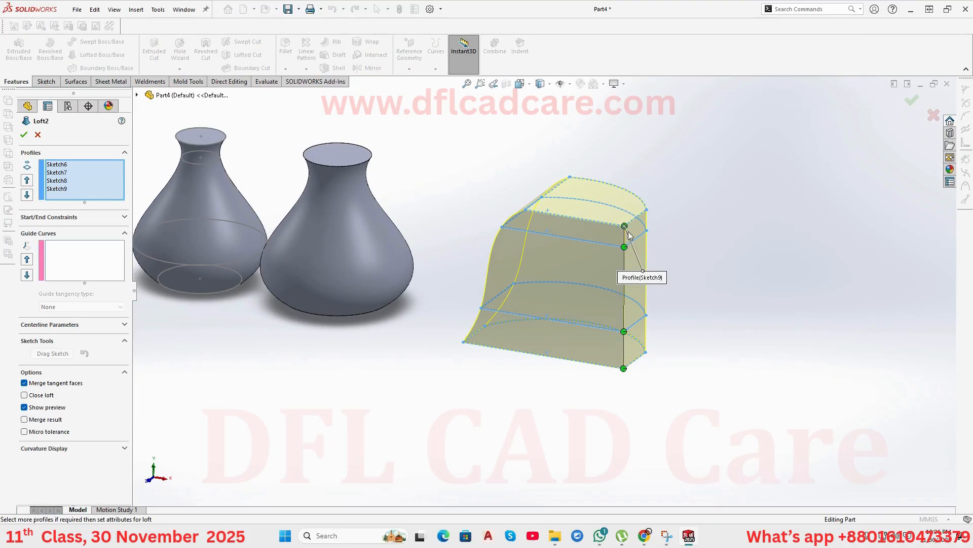
left_click_drag(624, 368, 592, 371)
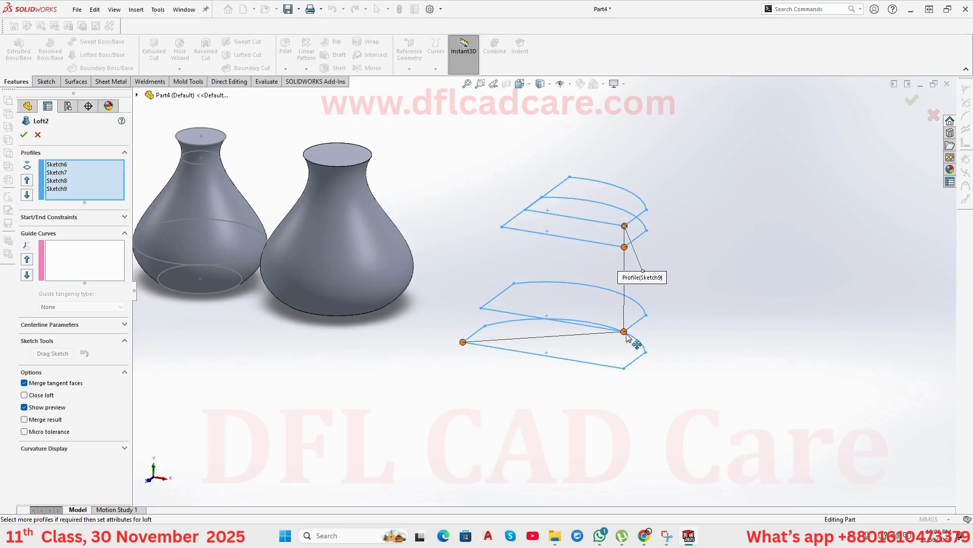
left_click_drag(624, 331, 570, 336)
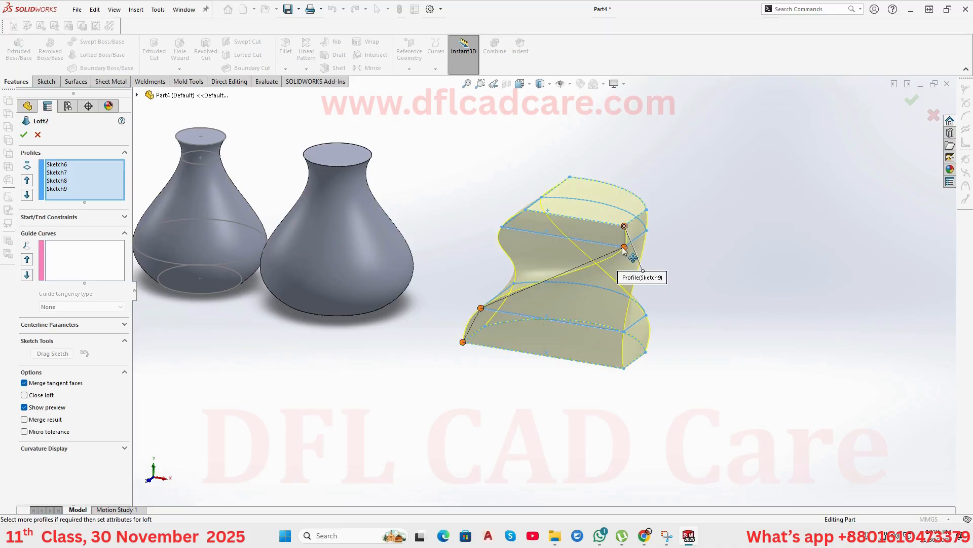
mouse_move(621, 252)
left_mouse_down()
mouse_move(561, 226)
mouse_move(524, 254)
left_mouse_up()
middle_click_drag(522, 251, 571, 269)
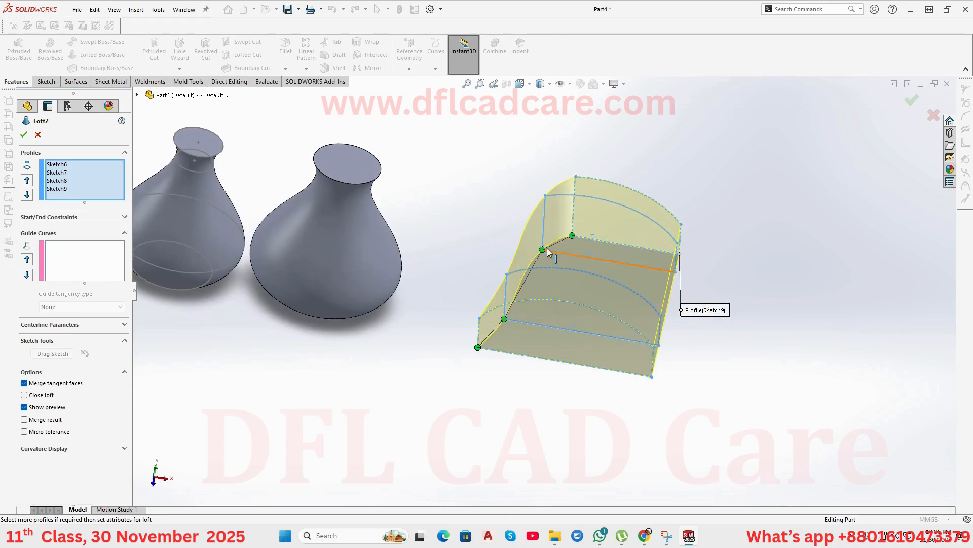
Return the four Loft2 connector points to the right corners of their front edges and accept the feature.
mouse_move(547, 252)
left_mouse_down()
mouse_move(680, 278)
mouse_move(578, 260)
left_mouse_up()
left_click_drag(544, 250, 678, 254)
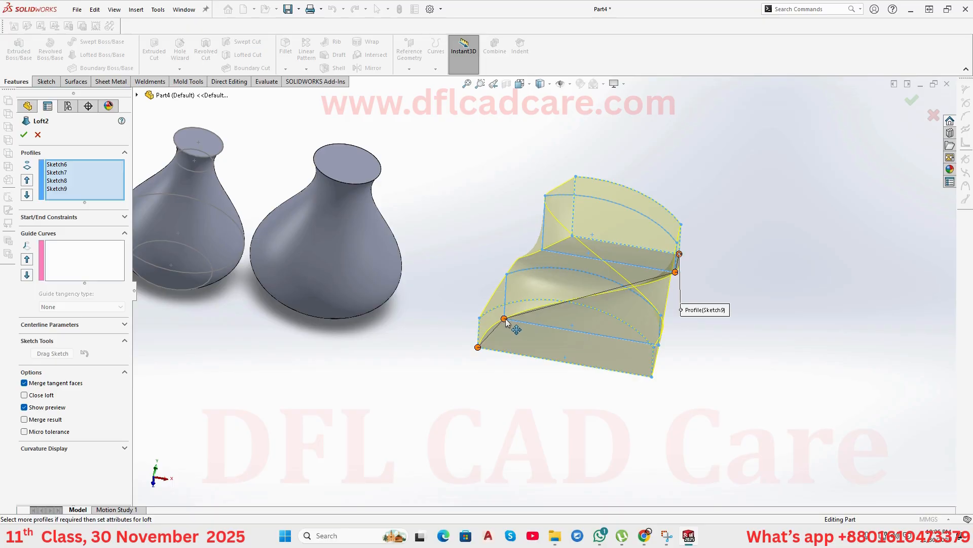
left_click_drag(503, 319, 658, 346)
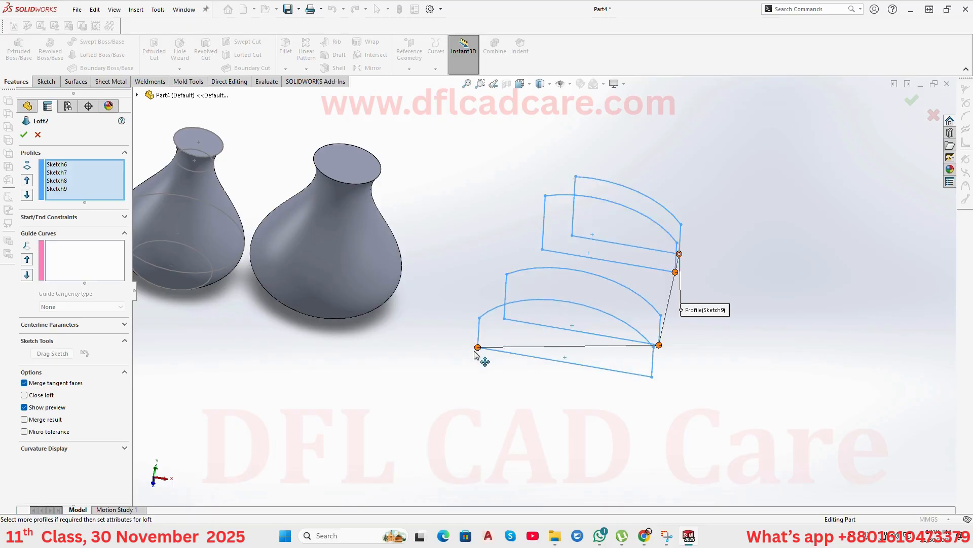
left_click_drag(480, 349, 613, 365)
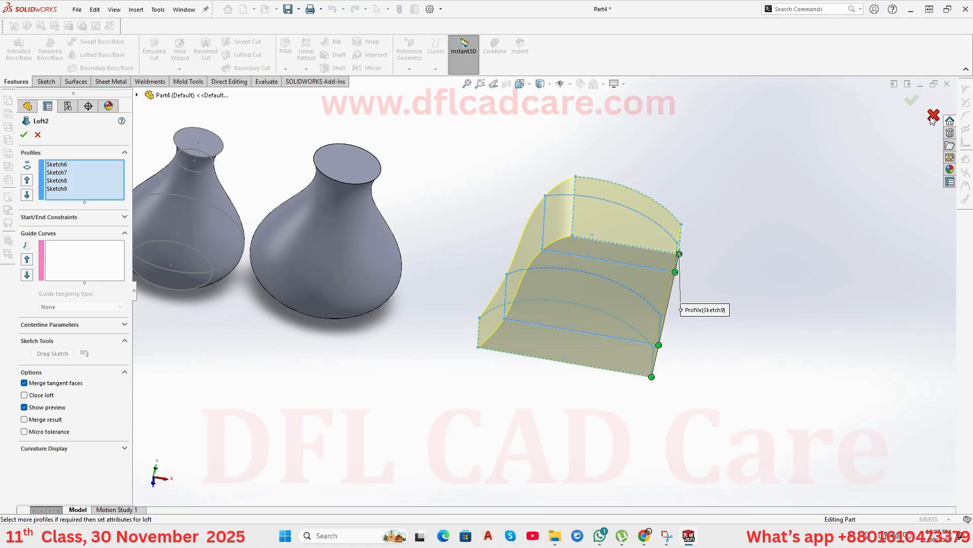
left_click(911, 100)
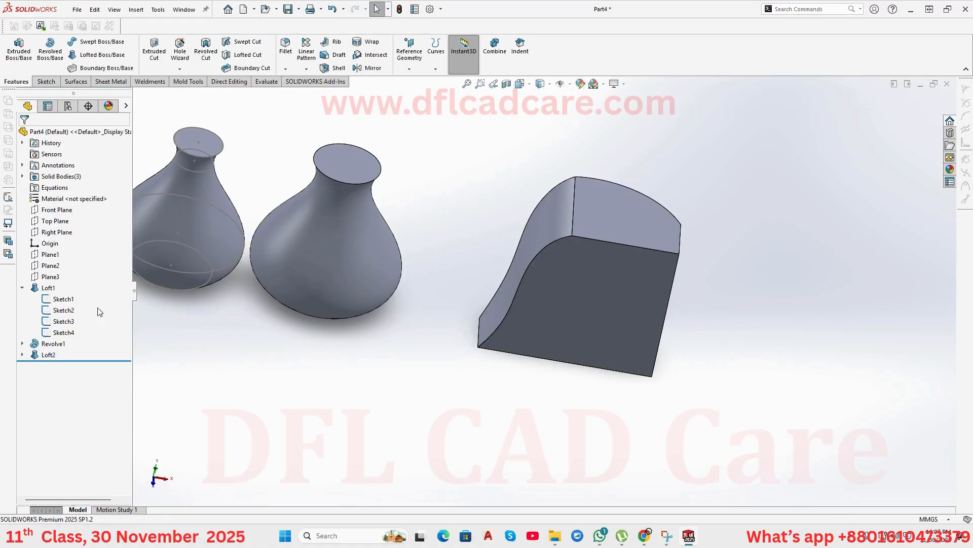
Delete the Loft2 feature built from the four arched profiles.
left_click(48, 355)
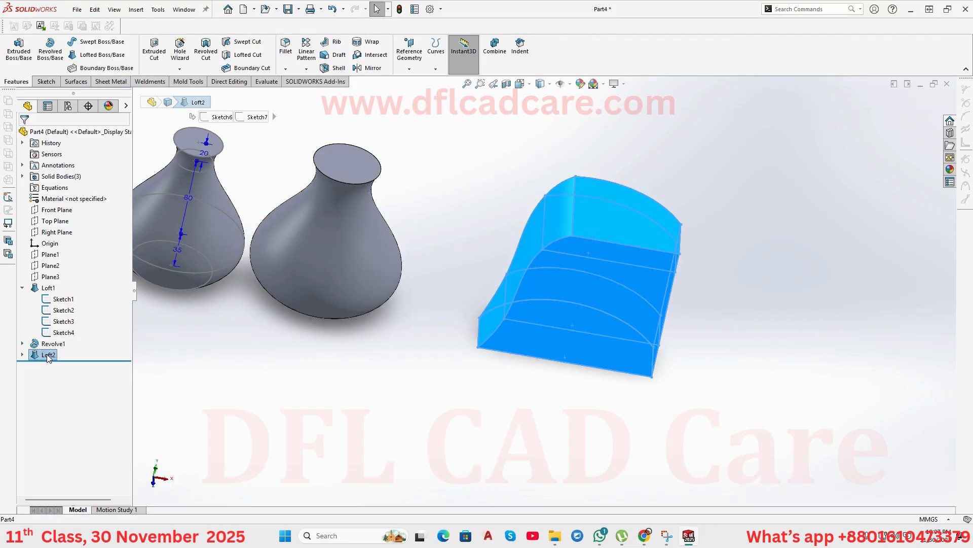
key("Delete")
left_click(551, 217)
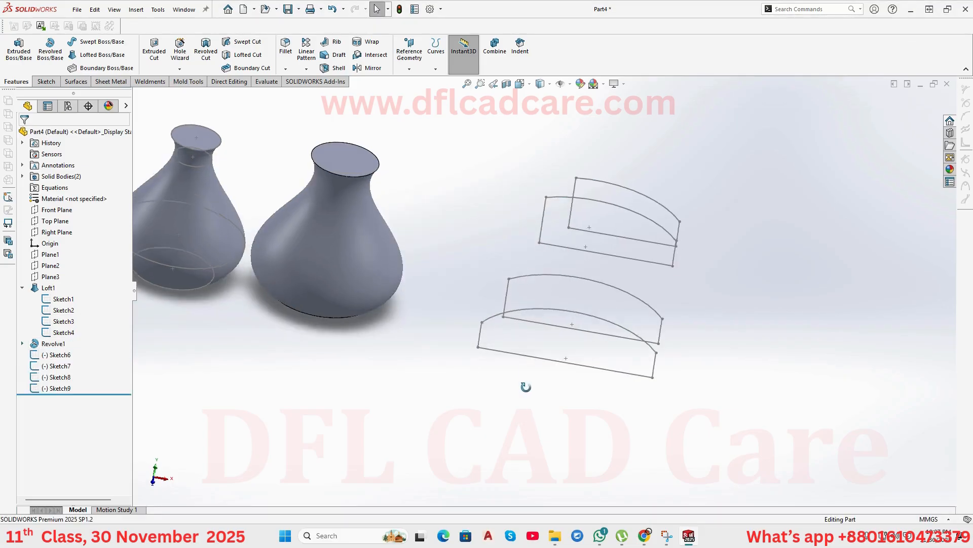
mouse_move(525, 387)
middle_mouse_down()
mouse_move(546, 309)
mouse_move(535, 370)
middle_mouse_up()
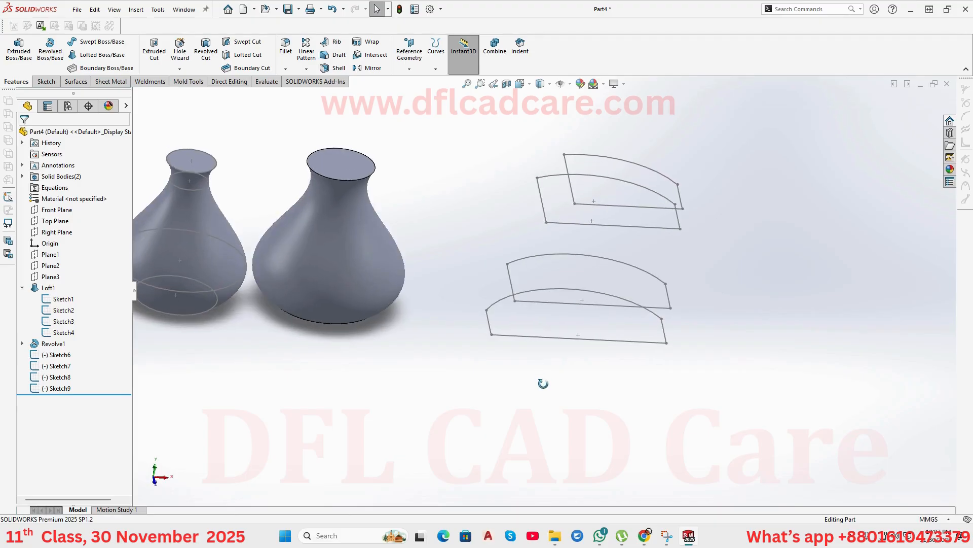
Start a sketch on the Front Plane and draw a vertical line joining the right ends of the top and bottom arched profiles.
left_click(59, 212)
left_click(72, 199)
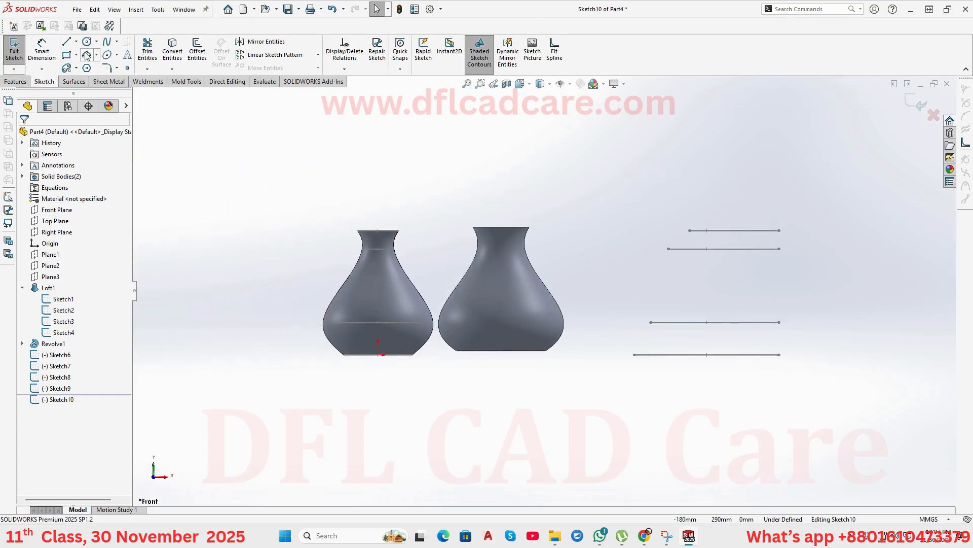
left_click(65, 41)
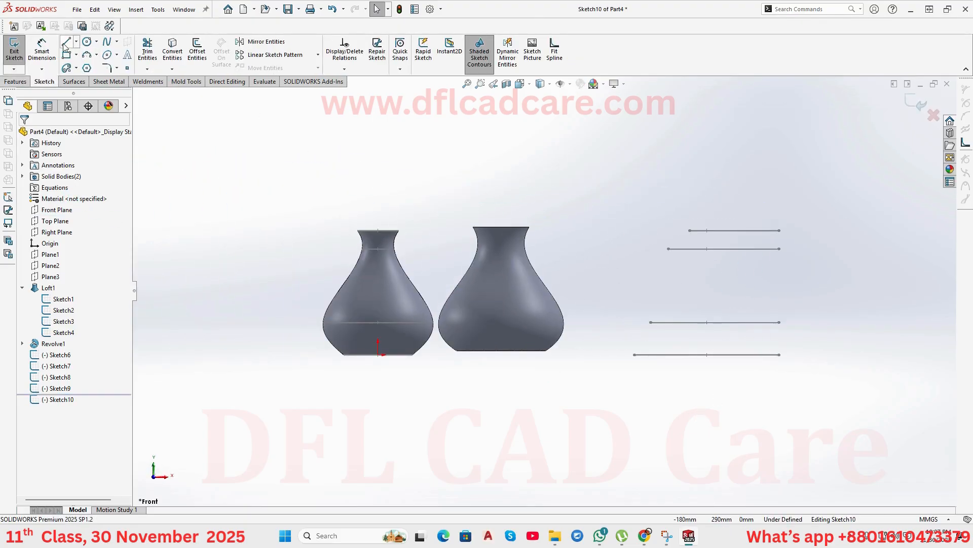
left_click(779, 231)
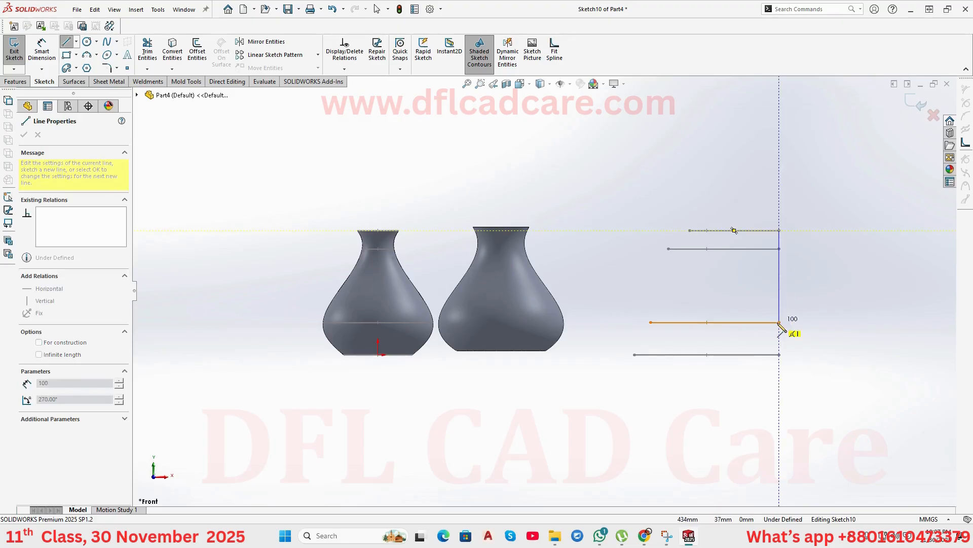
left_click(779, 354)
right_click(796, 326)
left_click(813, 332)
Add a pierce relation between the vertical line's lower endpoint and the right side edge of the bottom profile, Sketch6.
middle_click_drag(803, 329, 769, 391)
scroll(719, 354, "down", 4)
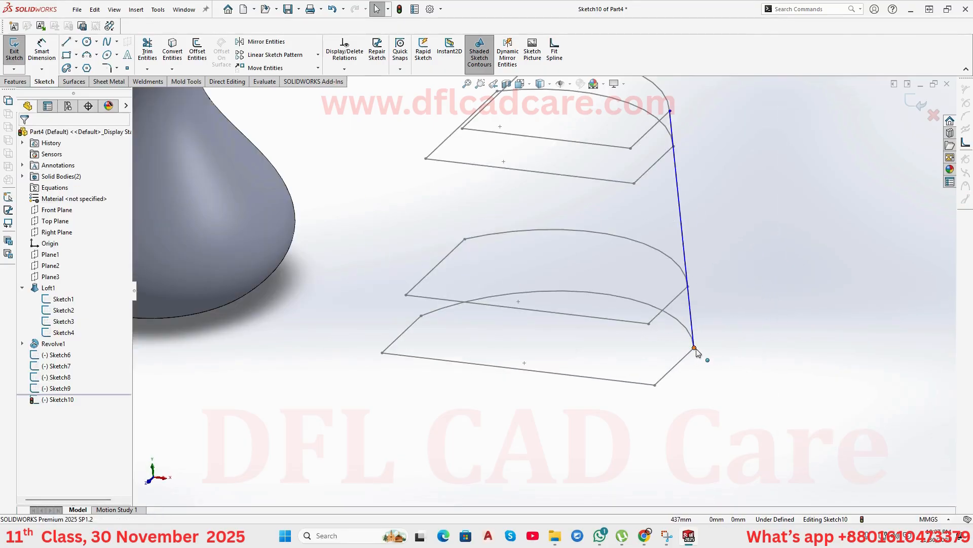
left_click(695, 348)
left_click(691, 352, "ctrl")
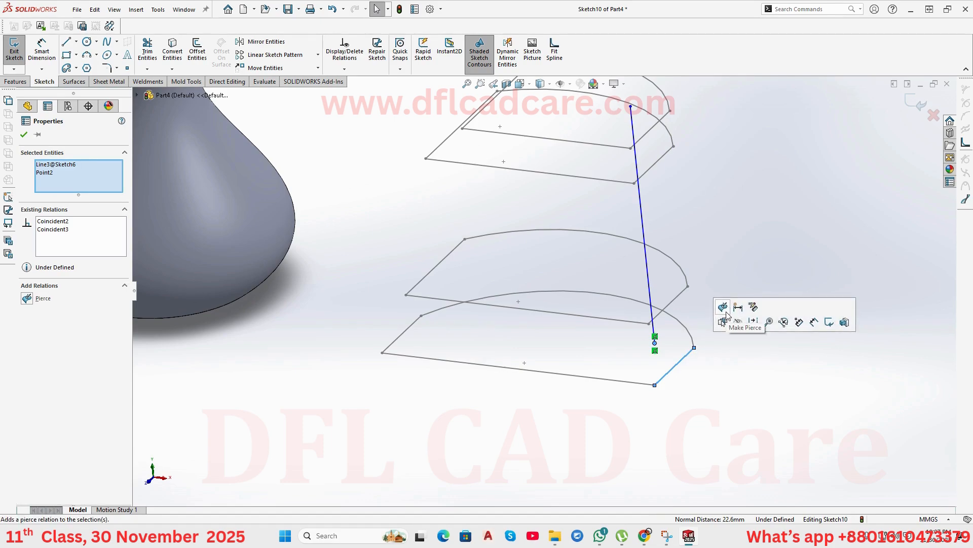
left_click(725, 311)
left_click(655, 344)
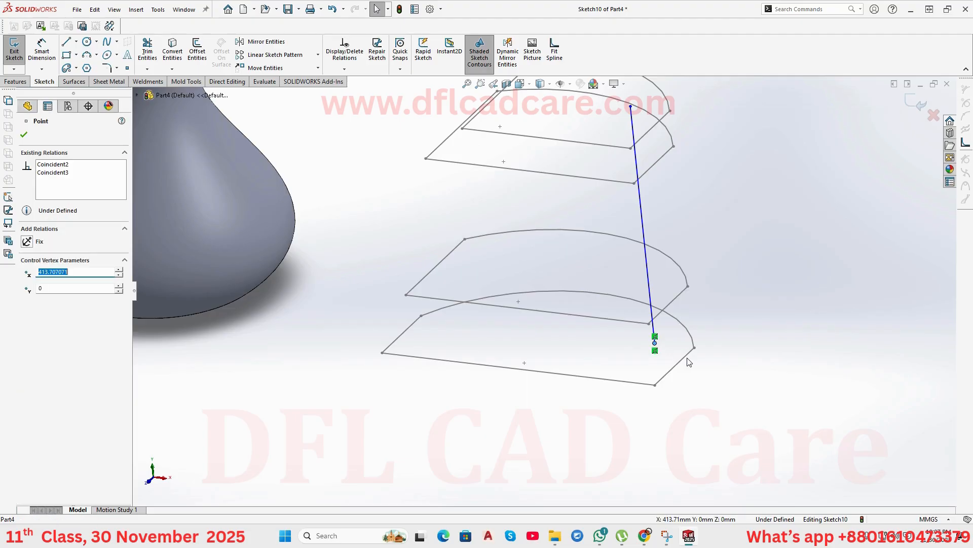
left_click(690, 353, "ctrl")
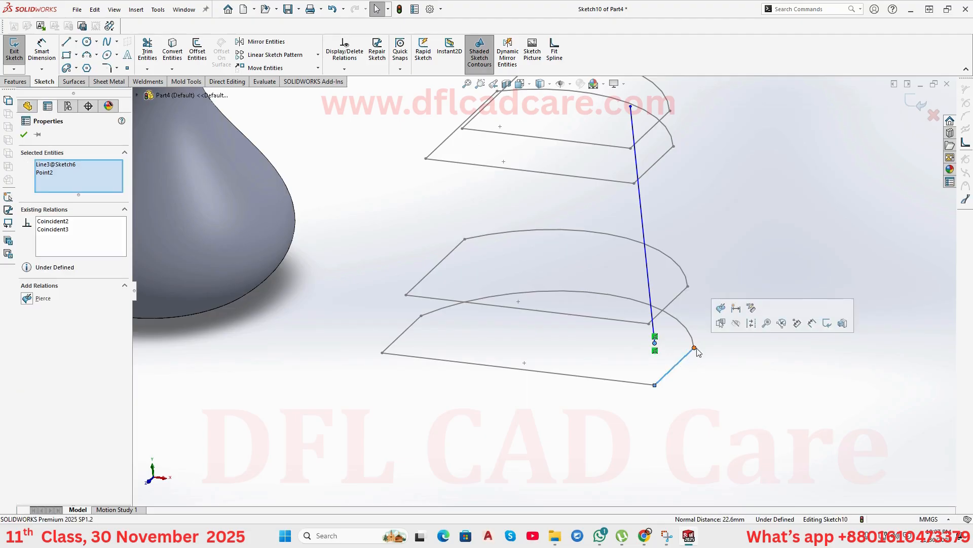
left_click(722, 308)
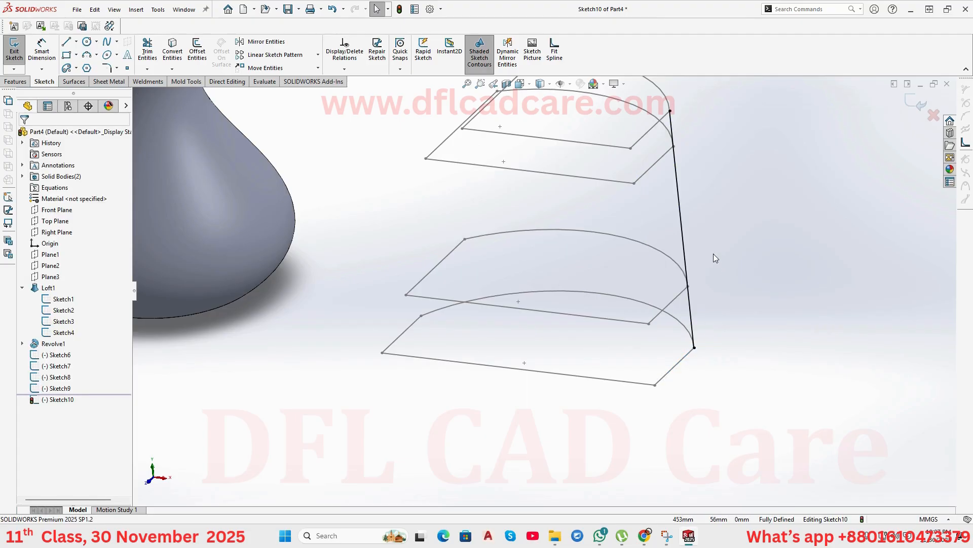
Draw a five-point spline from the top profile's left side edge to the bottom profile's, with a free point between the middle two profiles.
middle_click_drag(714, 254, 700, 182)
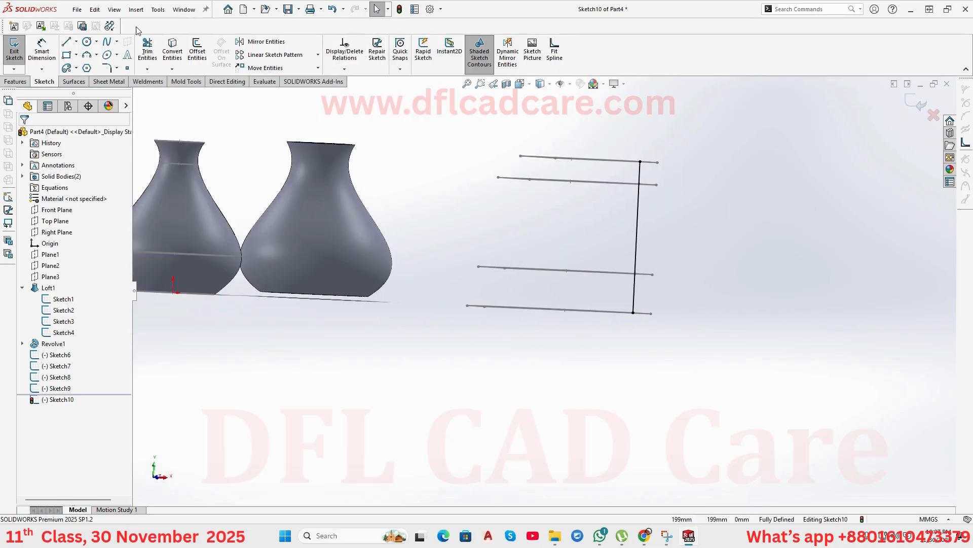
left_click(107, 41)
middle_click_drag(504, 208, 514, 237)
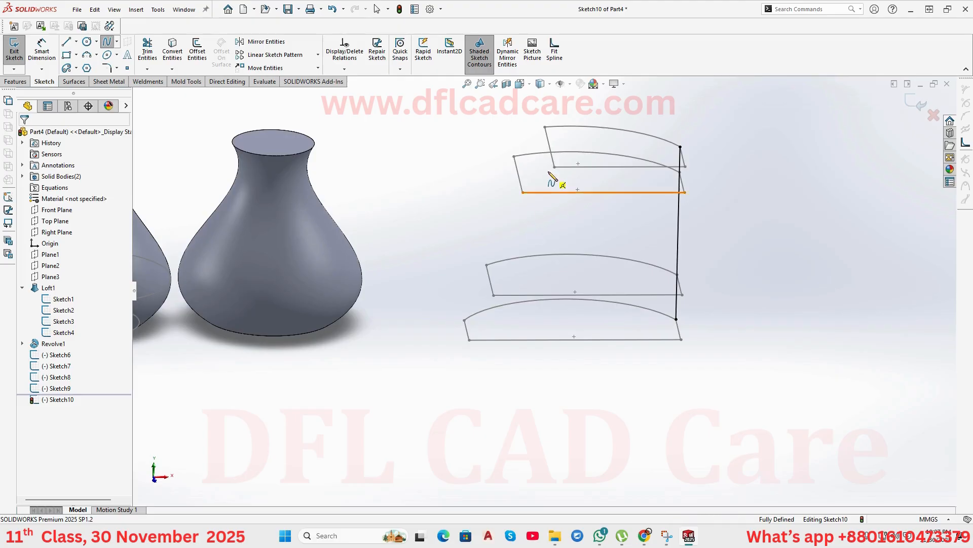
left_click(546, 128)
left_click(516, 167)
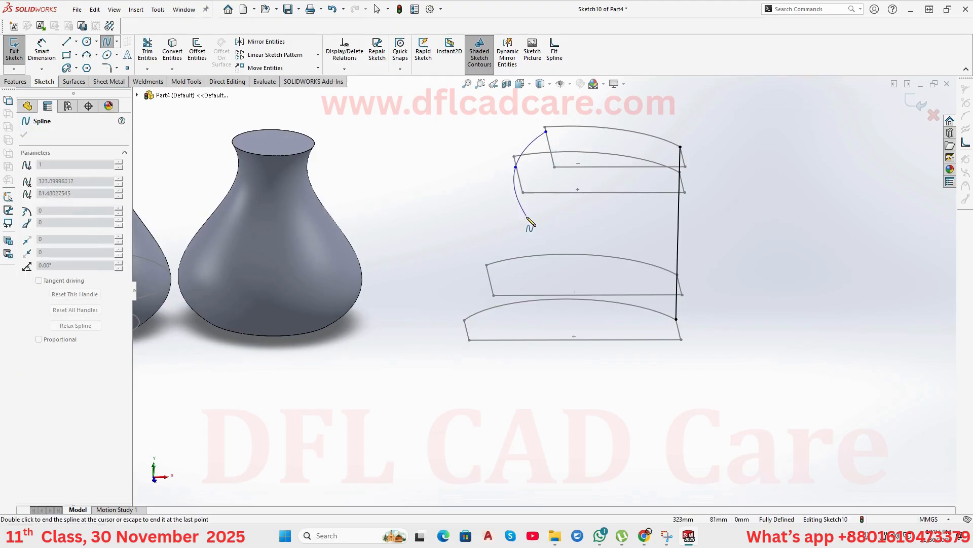
left_click(526, 224)
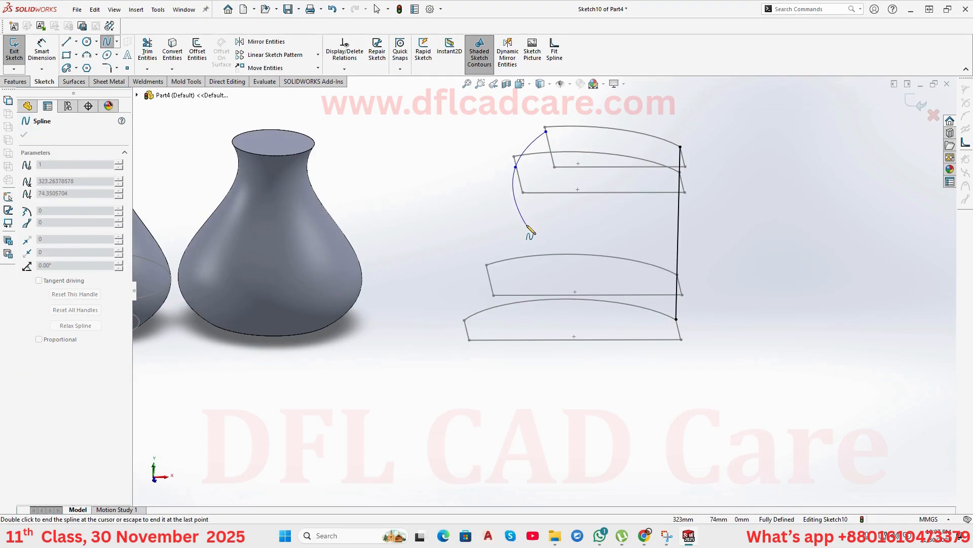
left_click(491, 278)
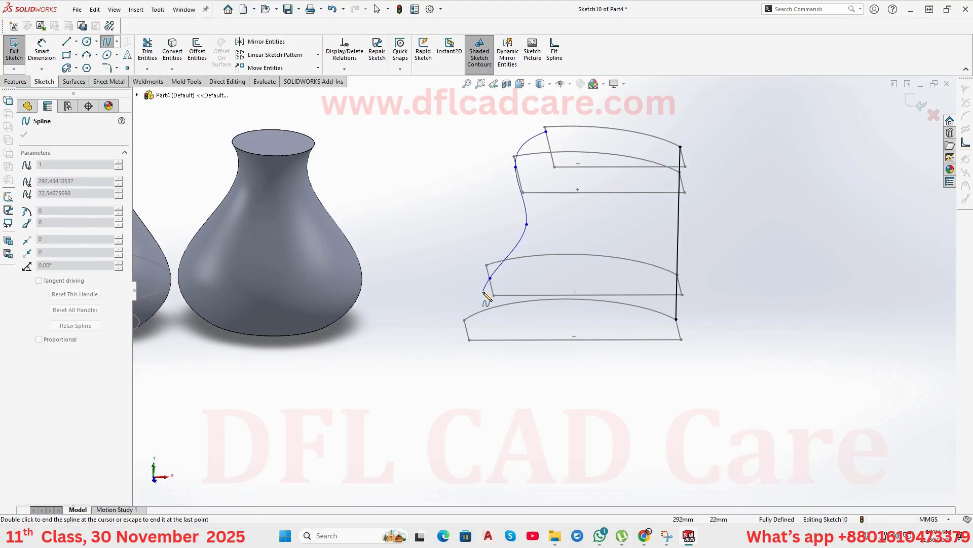
left_click(466, 332)
key("Escape")
Pierce the spline's lower endpoint to Sketch6's left side edge and its next point to Sketch7's left side edge.
middle_click_drag(507, 332, 480, 339)
scroll(458, 285, "down", 5)
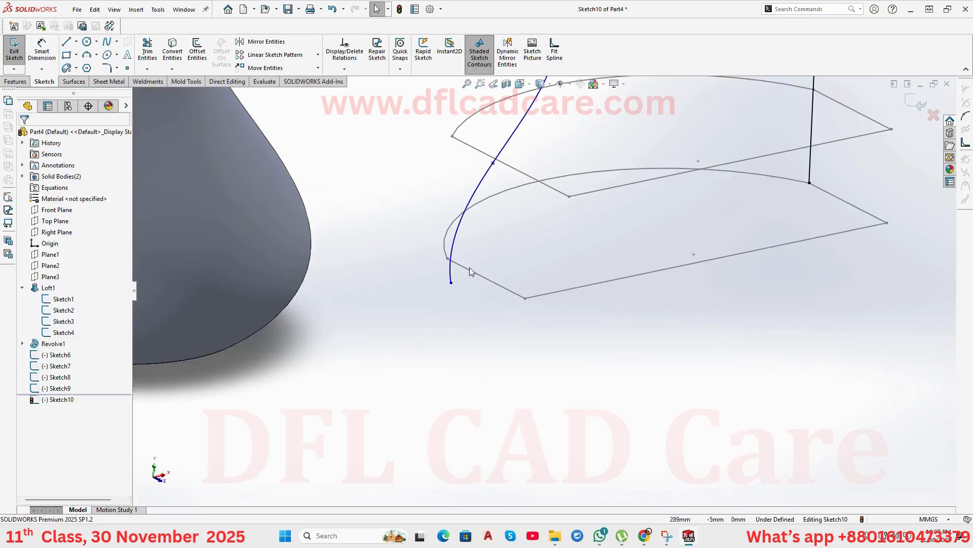
left_click(465, 269)
left_click(451, 282, "ctrl")
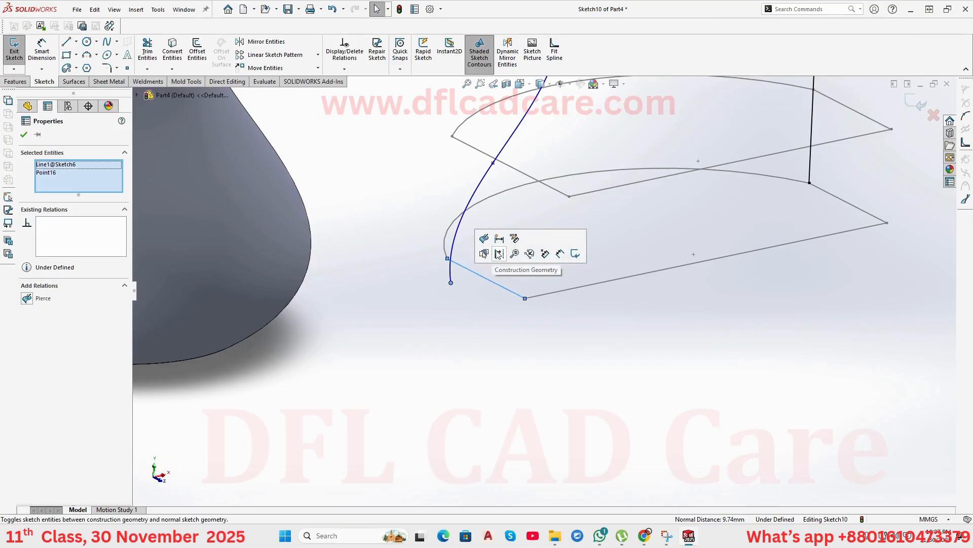
left_click(484, 238)
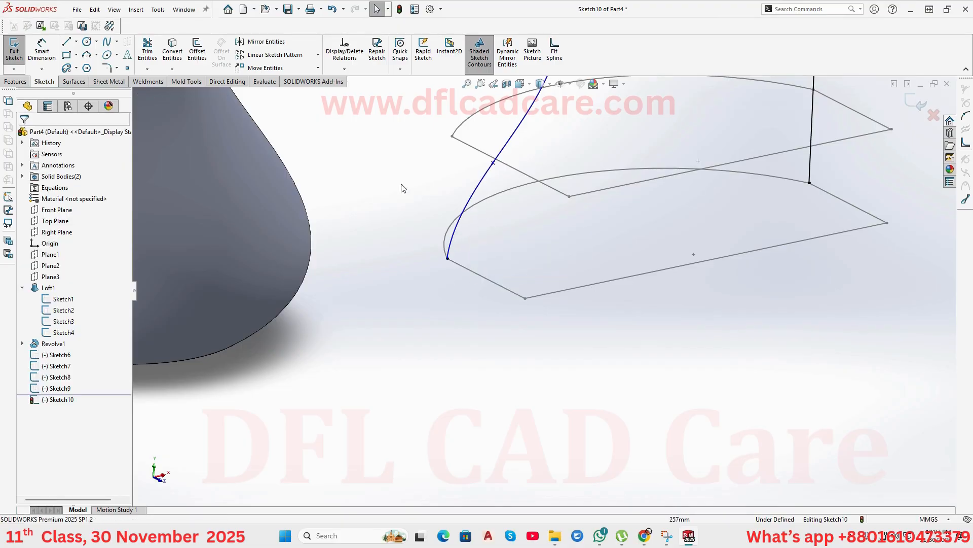
left_click(493, 164)
left_click(512, 167, "ctrl")
left_click(542, 123)
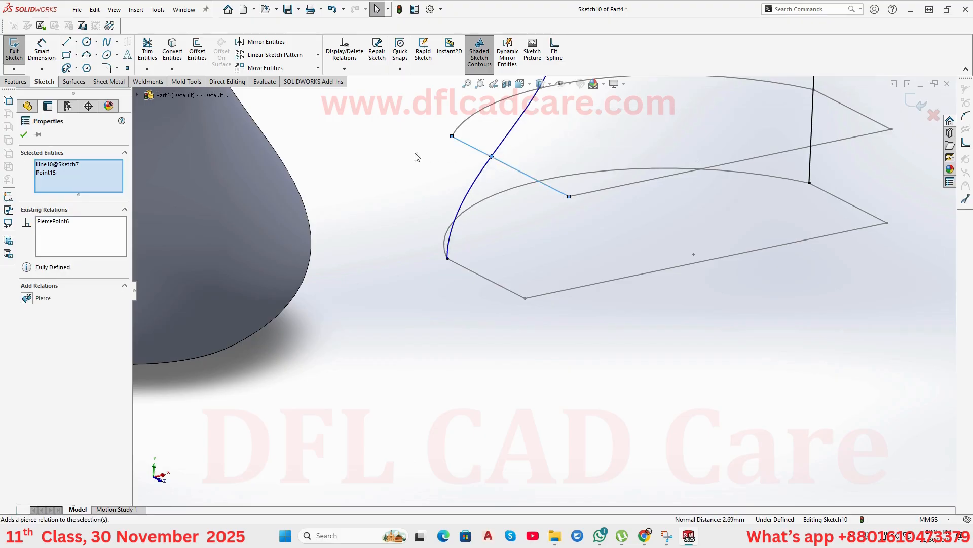
left_click(416, 157)
Pierce the spline point nearest Sketch8 to that profile's left side edge.
scroll(507, 183, "up", 5)
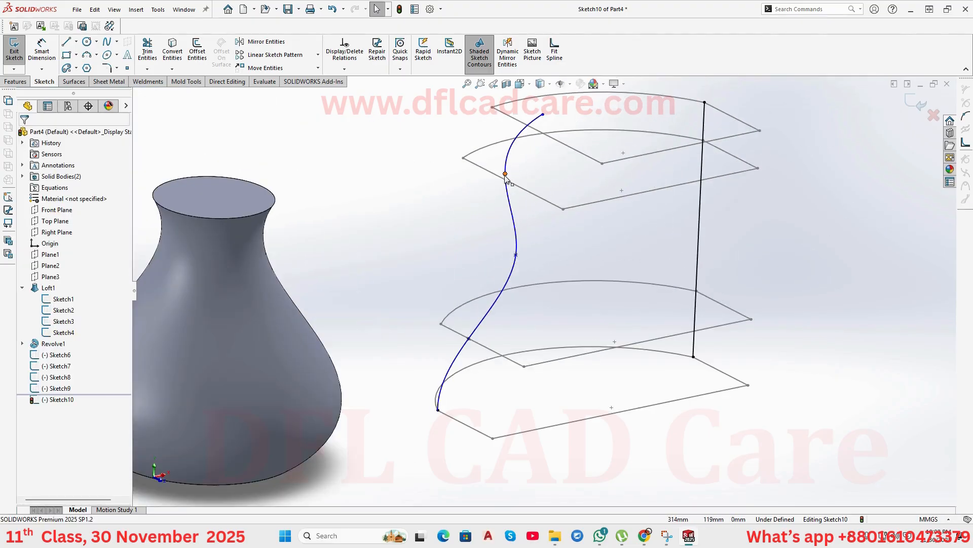
left_click(506, 173)
left_click(523, 188, "ctrl")
left_click(542, 136)
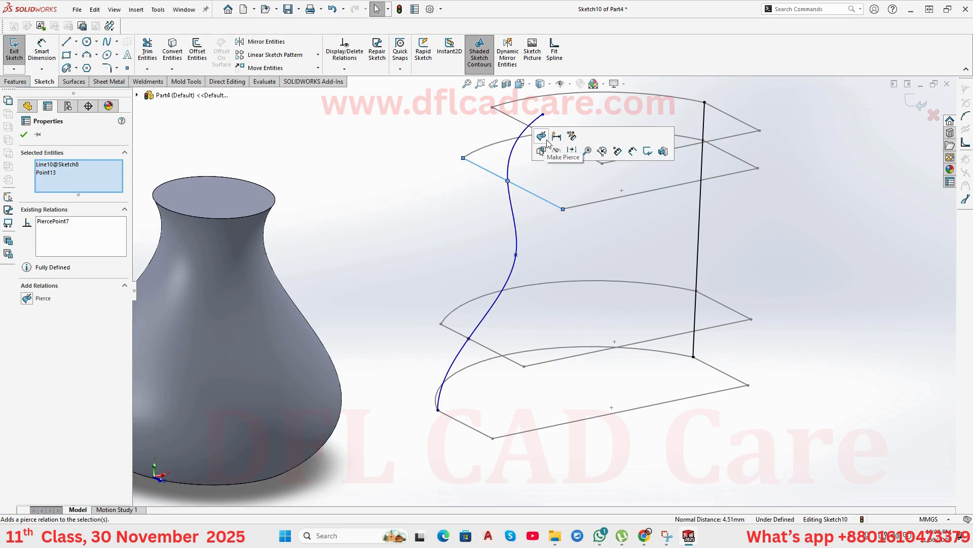
left_click(526, 124, "ctrl")
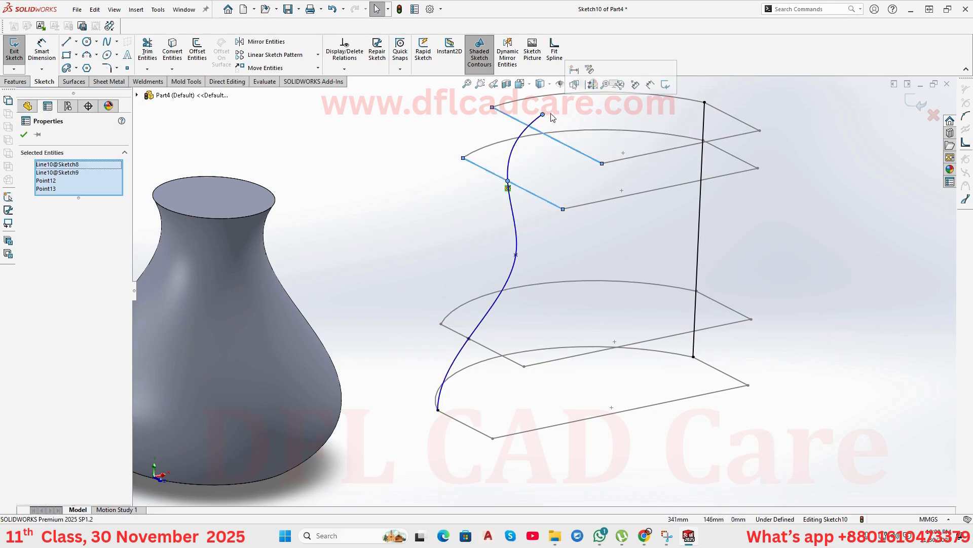
key("Escape")
Pierce the spline's upper endpoint to the left side edge of the top profile, Sketch9.
left_click(543, 116)
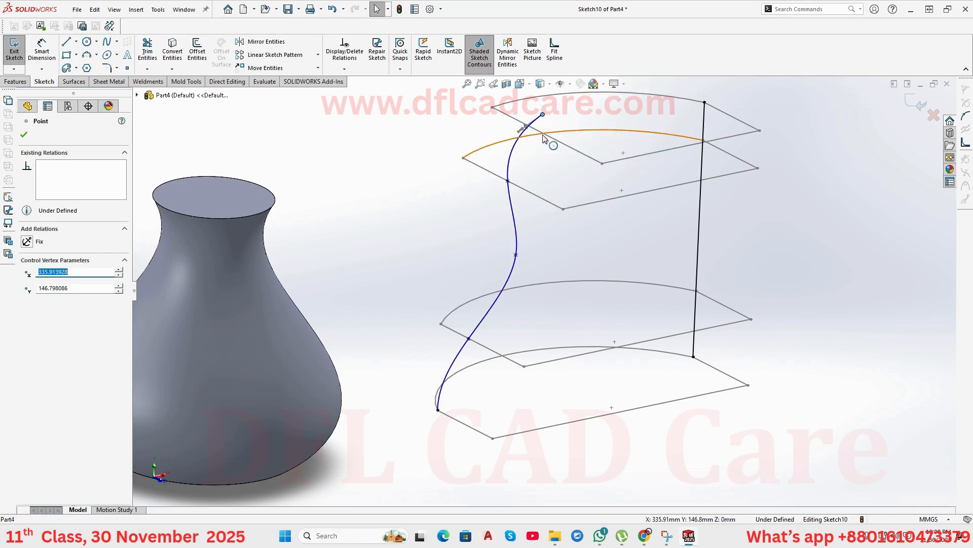
left_click(550, 136, "ctrl")
left_click(476, 131)
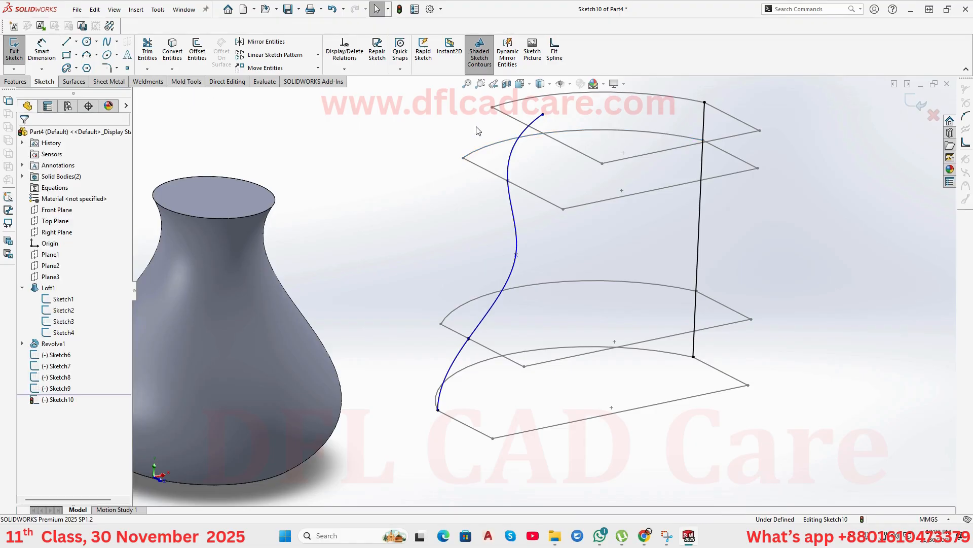
left_click(514, 119)
left_click(543, 116, "ctrl")
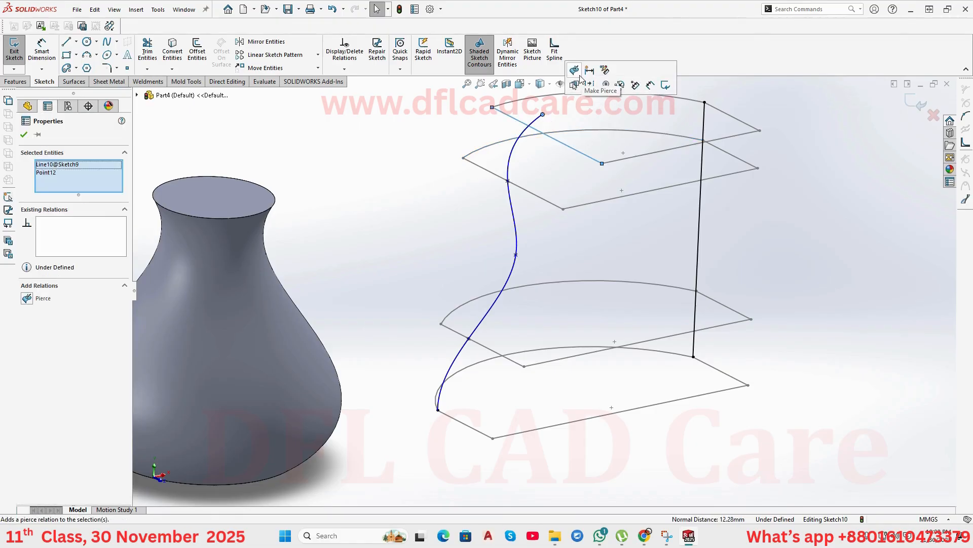
left_click(582, 78)
left_click(471, 150)
Reposition the spline's free middle point to about X 322.6 mm, Y 72.2 mm and exit the sketch.
middle_click_drag(472, 150, 418, 204)
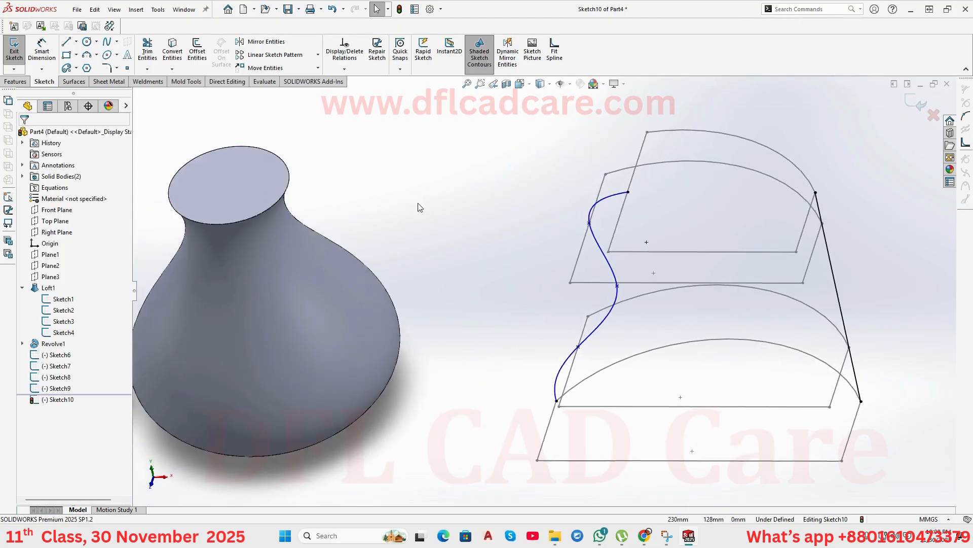
scroll(610, 253, "up", 2)
mouse_move(609, 253)
middle_mouse_down()
mouse_move(659, 252)
mouse_move(608, 257)
mouse_move(606, 246)
middle_mouse_up()
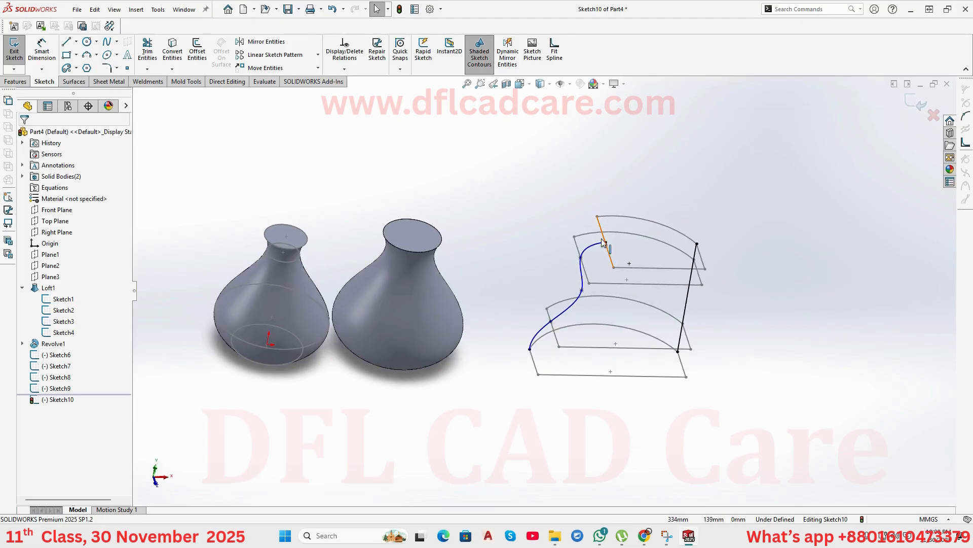
scroll(592, 294, "down", 5)
middle_click_drag(509, 225, 511, 315)
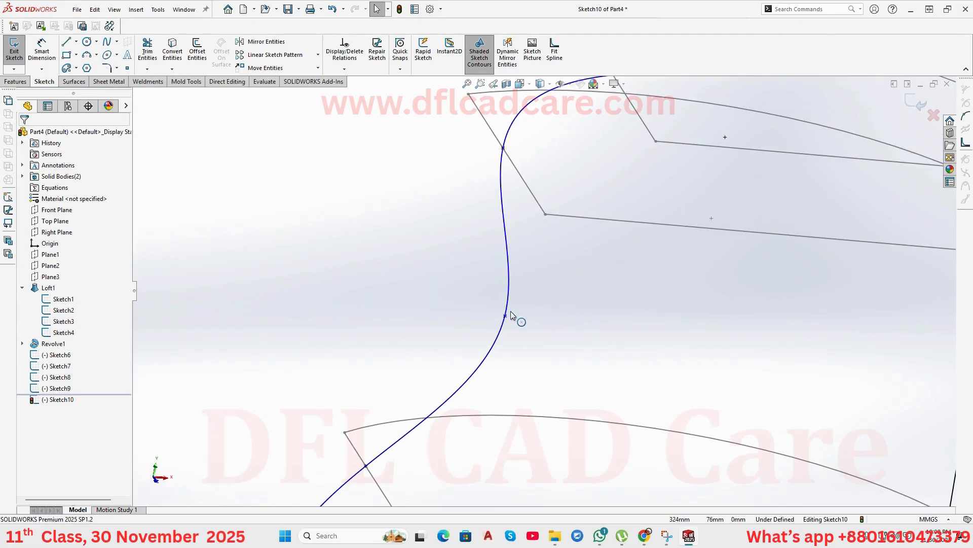
mouse_move(506, 317)
left_mouse_down()
mouse_move(373, 296)
mouse_move(513, 330)
left_mouse_up()
mouse_move(513, 330)
middle_mouse_down()
mouse_move(470, 317)
mouse_move(448, 293)
mouse_move(454, 302)
middle_mouse_up()
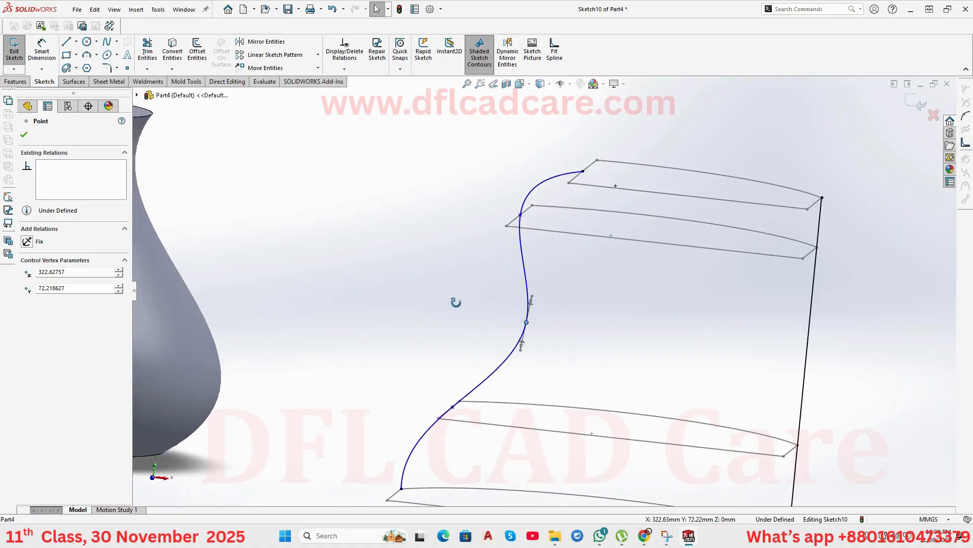
scroll(434, 282, "up", 5)
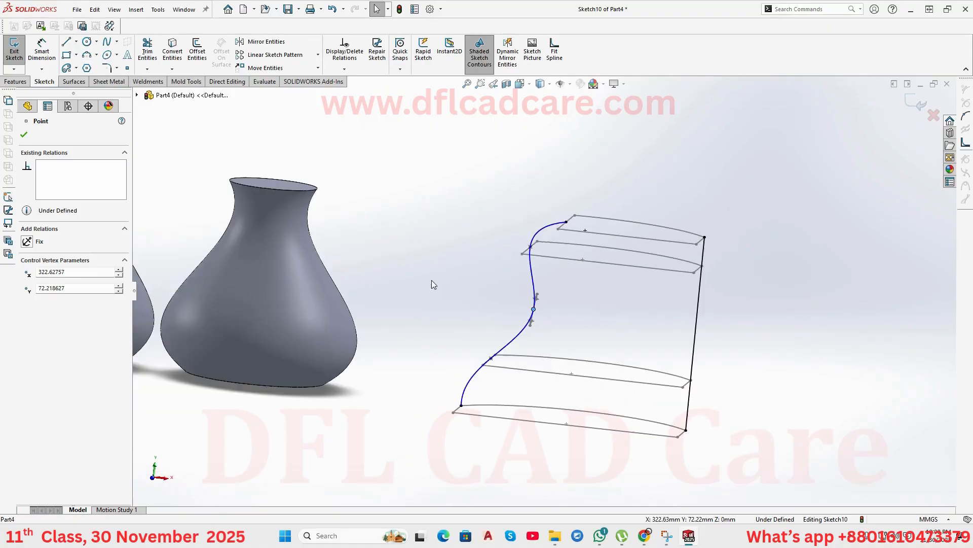
left_click(915, 103)
Start a lofted boss with the four arched profiles in order, Sketch6 to Sketch9, picking each front edge near its left corner.
left_click(125, 53)
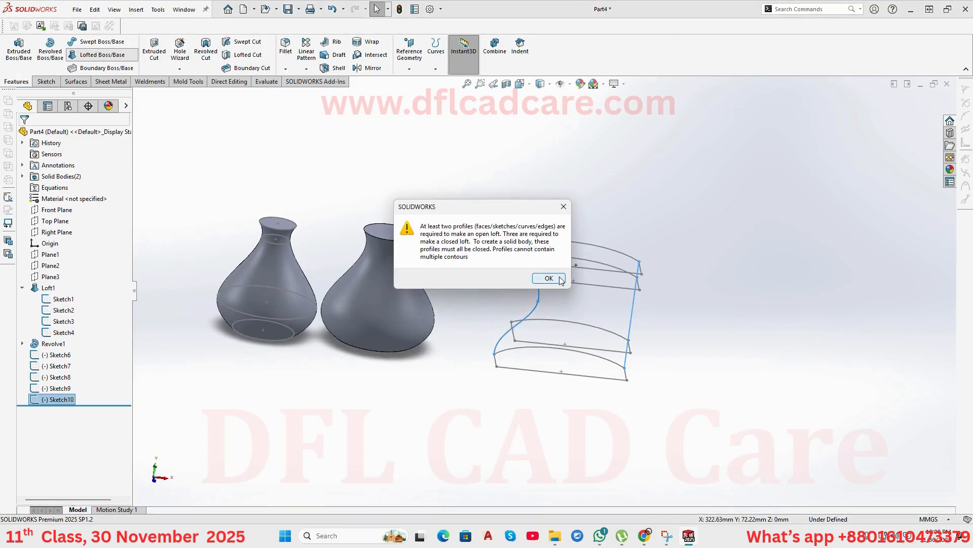
left_click(548, 278)
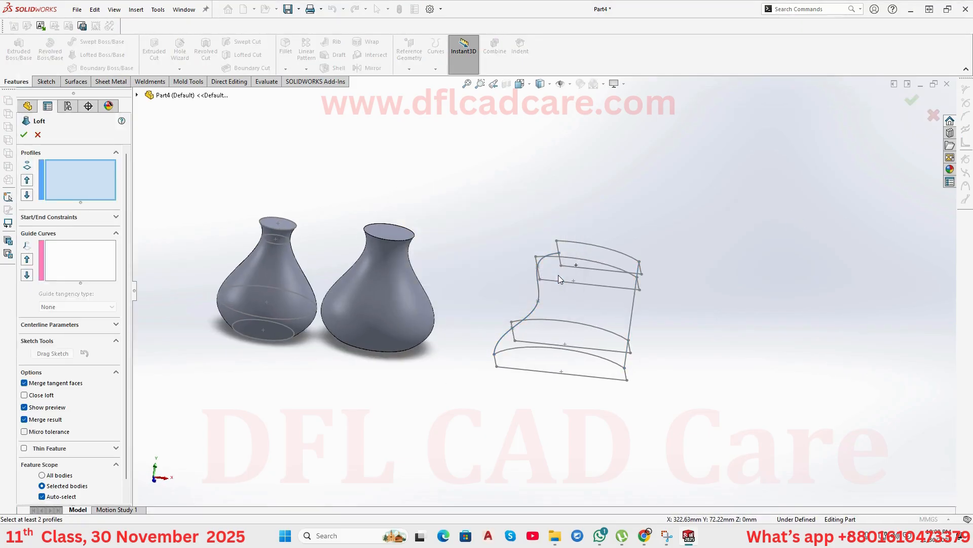
left_click(527, 374)
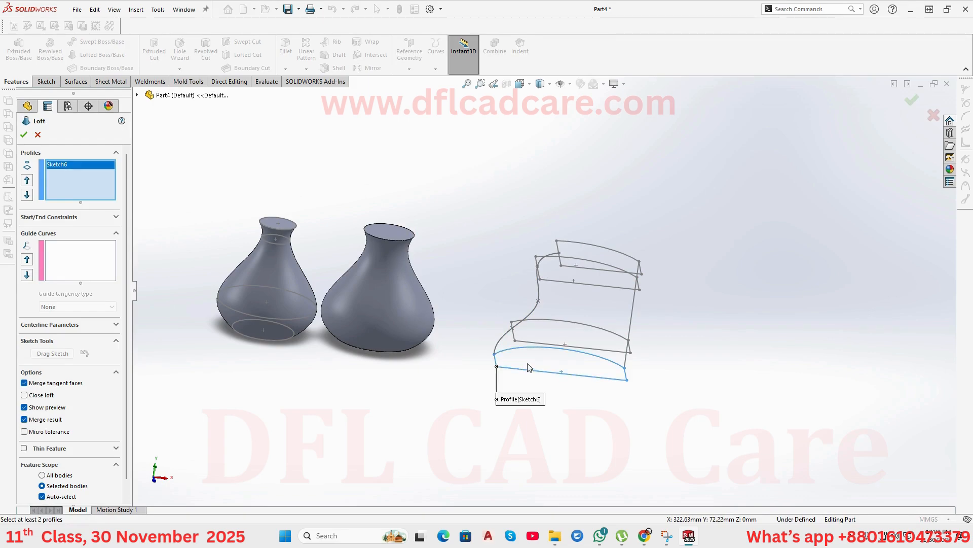
left_click(527, 341)
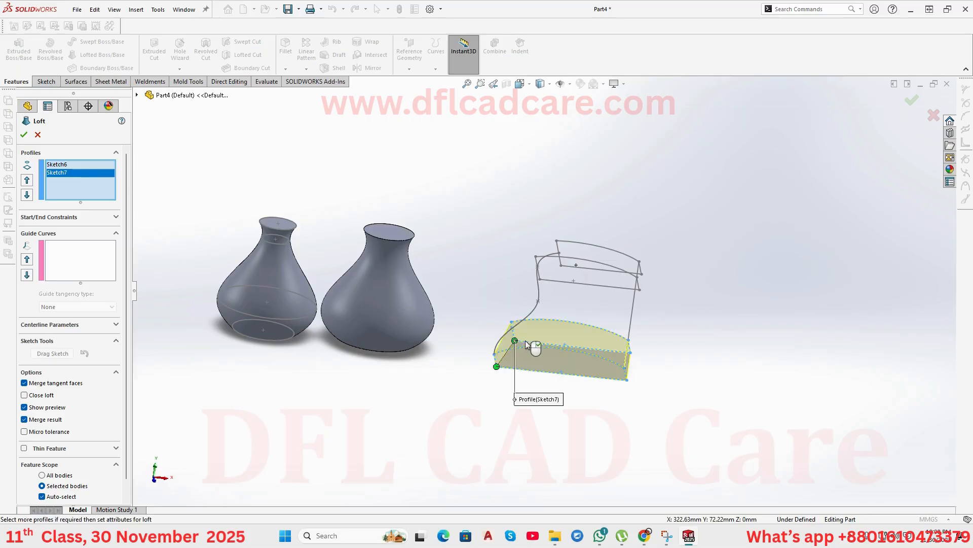
left_click(554, 284)
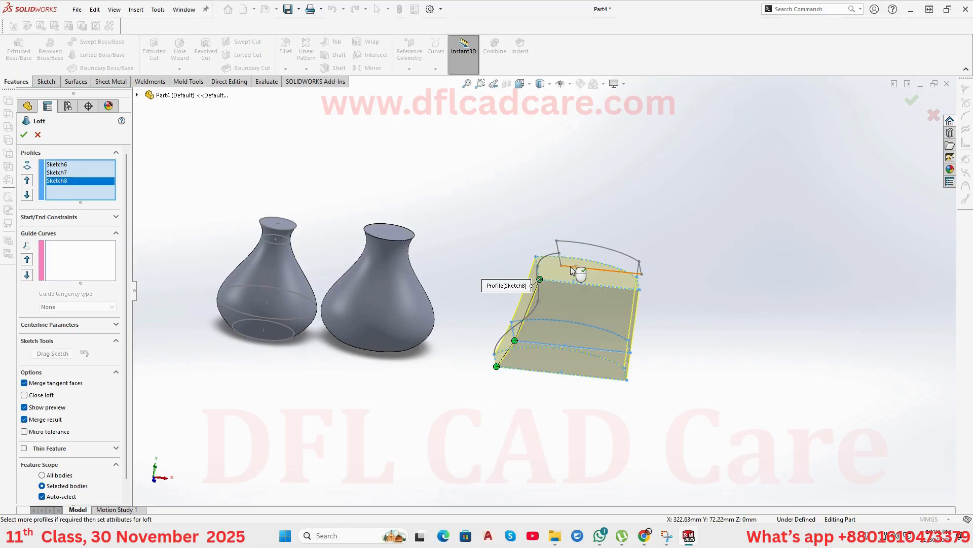
left_click(570, 266)
middle_click_drag(570, 266, 539, 289)
Add the wavy spline beside the profiles' left side as the loft's first guide curve.
left_click(84, 261)
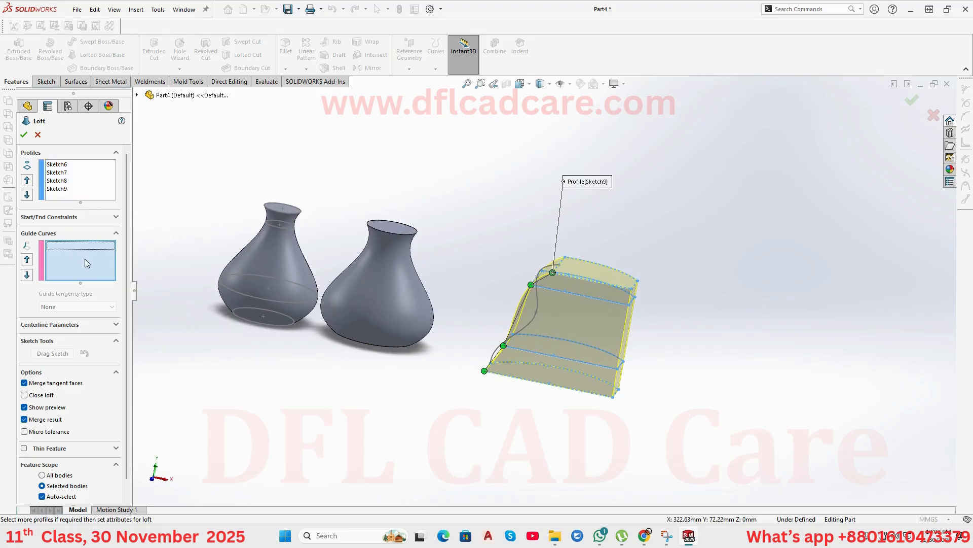
middle_click_drag(462, 383, 507, 411)
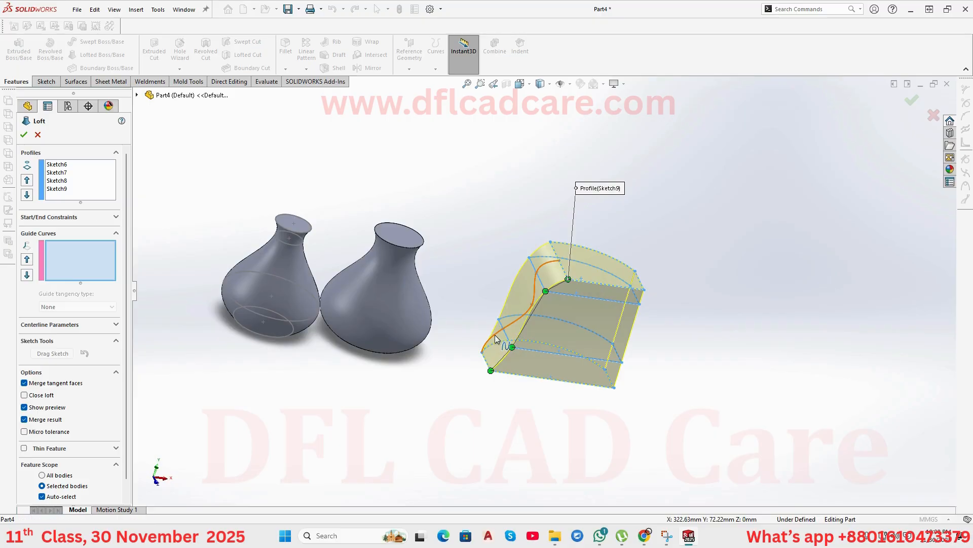
left_click(494, 335)
left_click(521, 366)
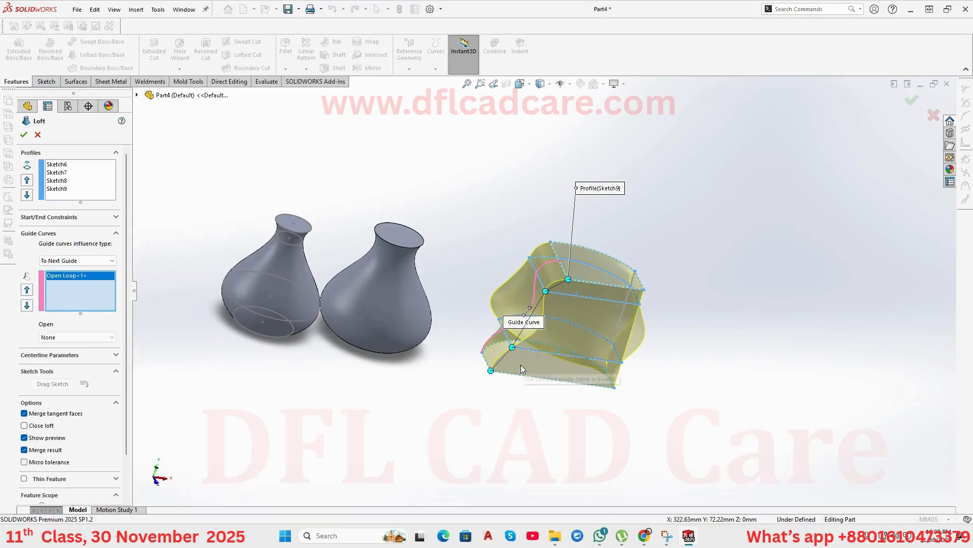
middle_click_drag(521, 366, 491, 397)
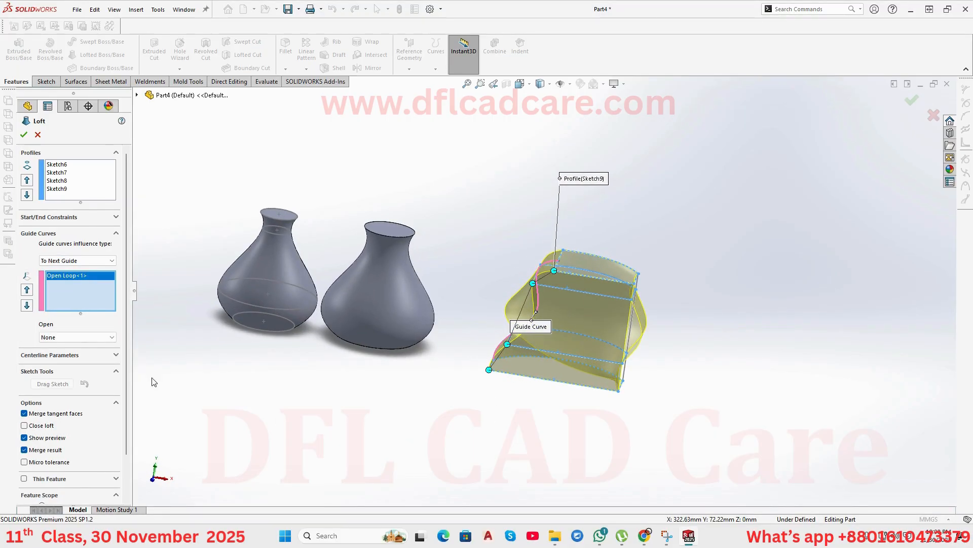
Add the sketched open curve beside the profiles' right side as the loft's second guide curve.
middle_click_drag(684, 403, 570, 360)
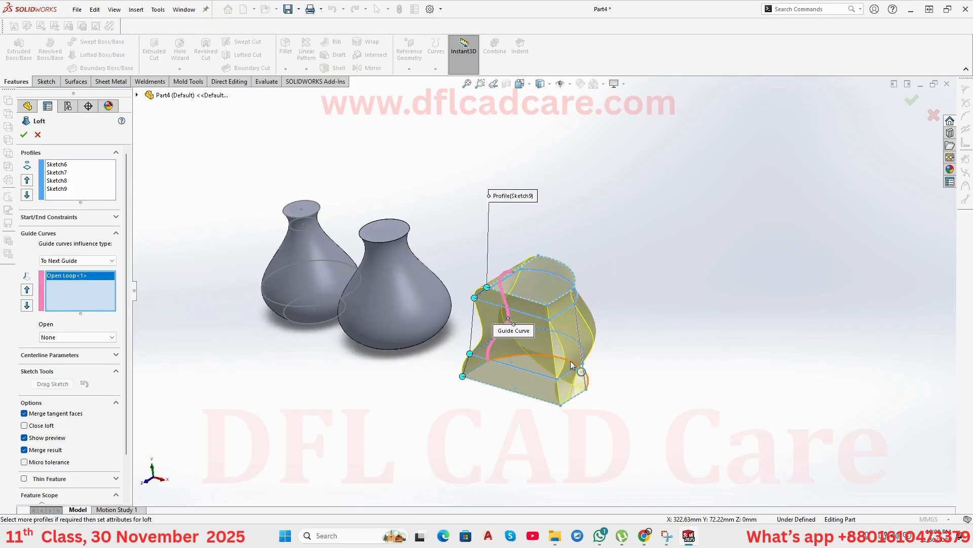
left_click(580, 338)
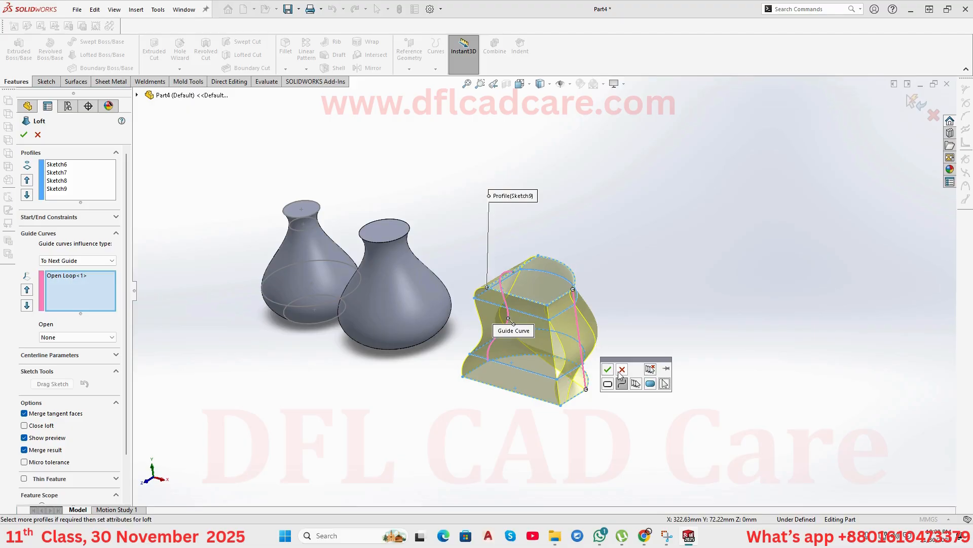
left_click(608, 370)
middle_click_drag(613, 372, 665, 351)
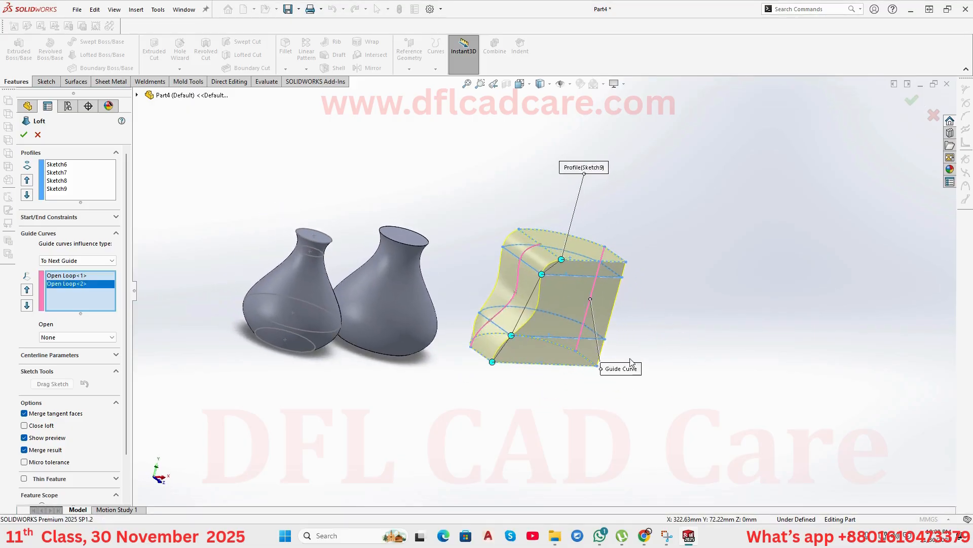
Examine the two-guide loft preview from several angles, concentrating on the sides along the guide curves, and cancel the loft.
scroll(538, 356, "down", 3)
middle_click_drag(443, 320, 430, 251)
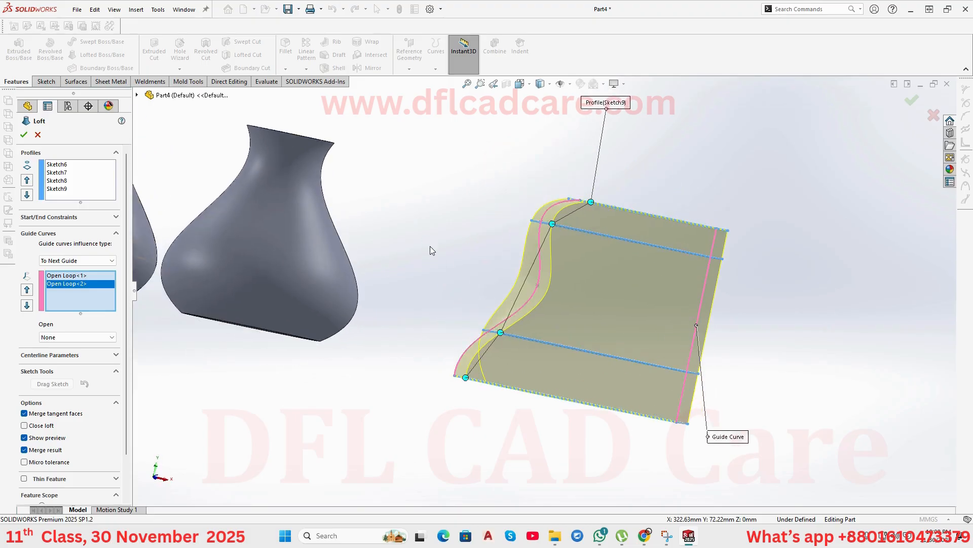
middle_click_drag(546, 314, 534, 317)
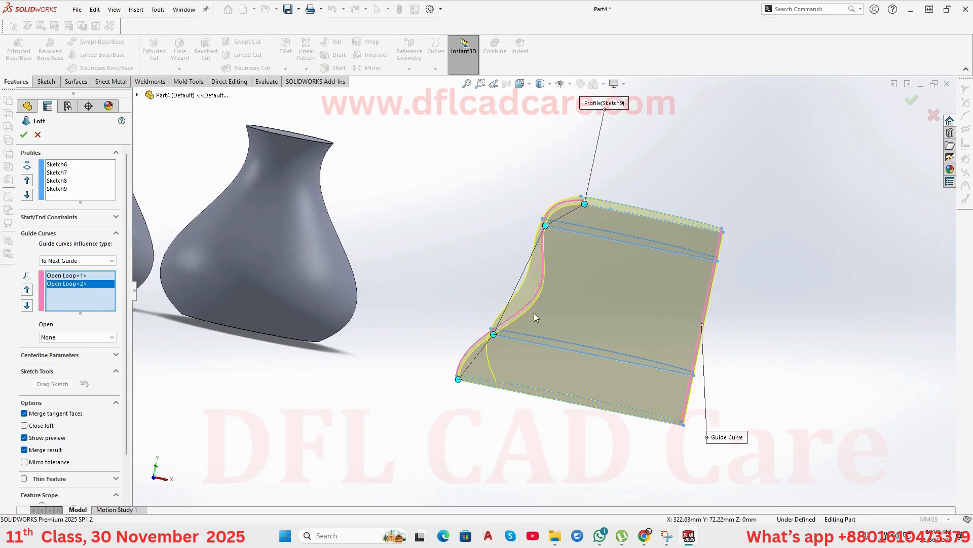
middle_click_drag(540, 245, 549, 421)
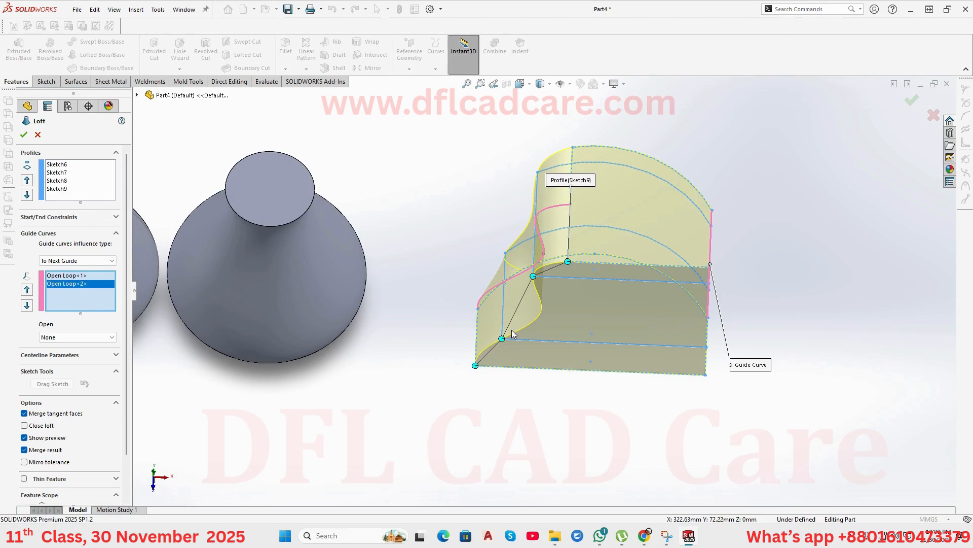
middle_click_drag(538, 270, 504, 317)
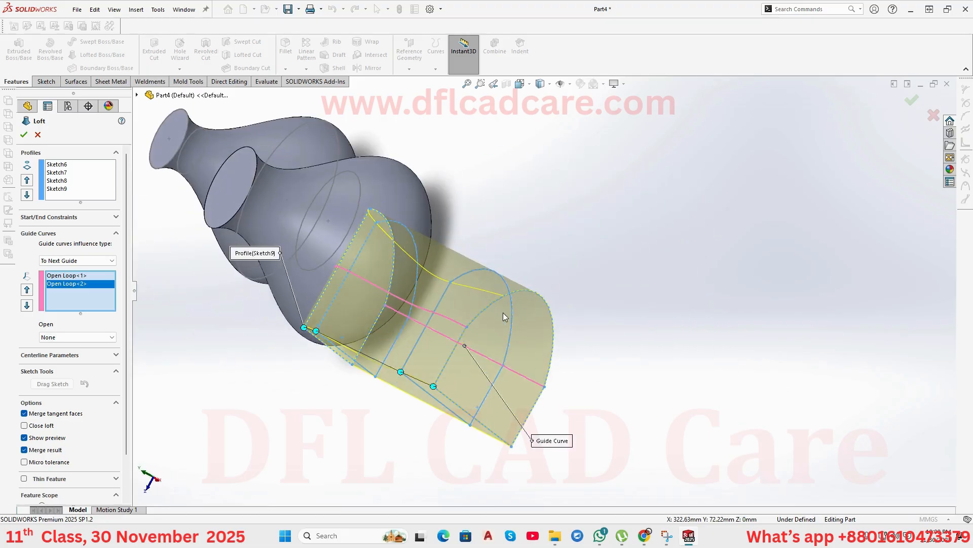
middle_click_drag(358, 372, 495, 169)
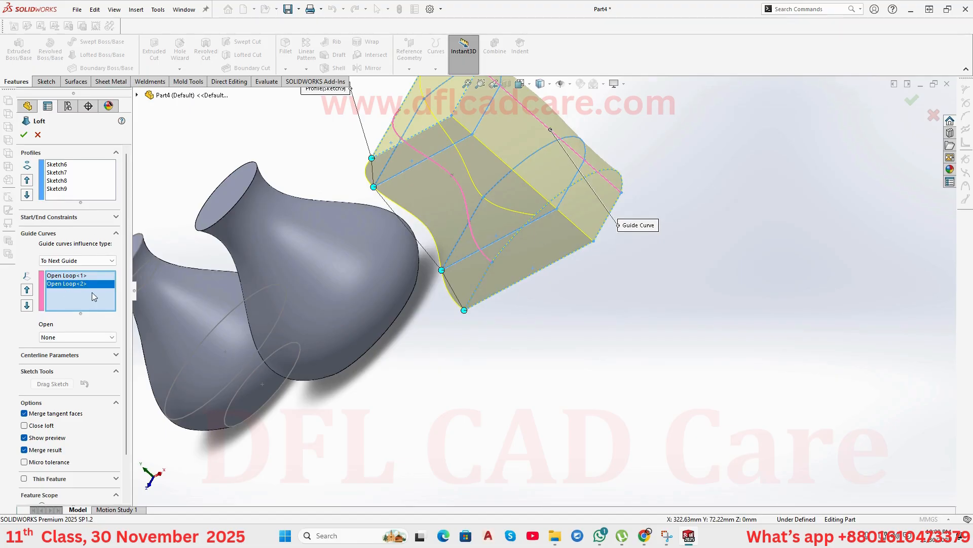
middle_click_drag(374, 325, 578, 223)
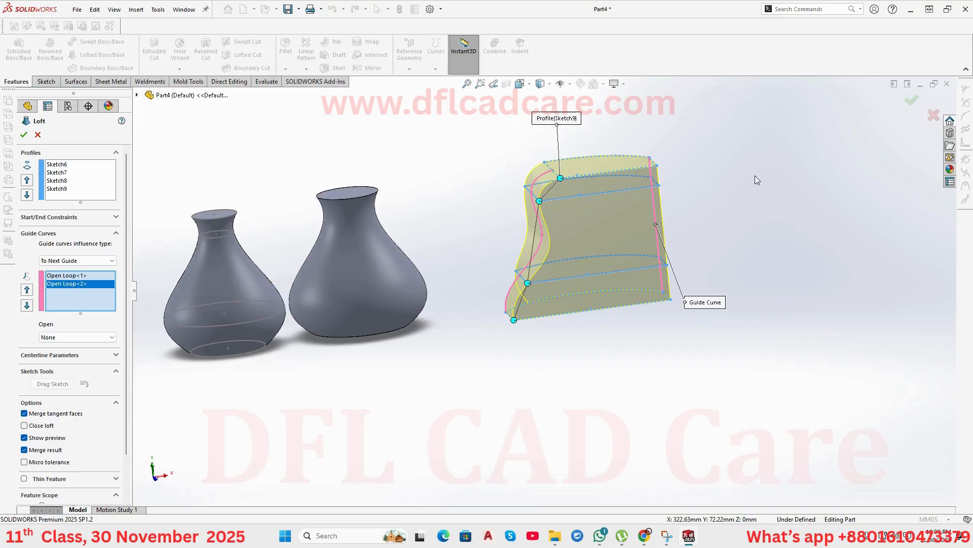
scroll(608, 378, "up", 2)
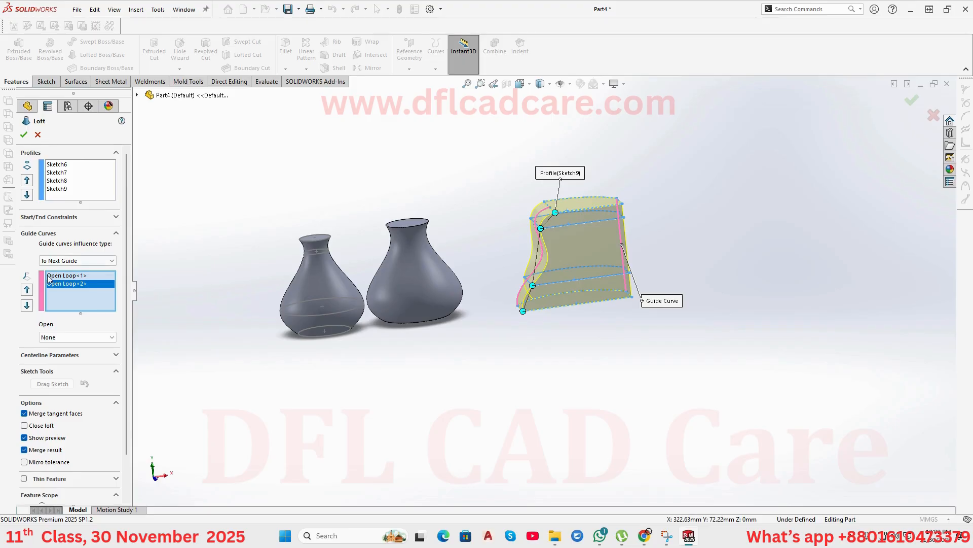
left_click(40, 136)
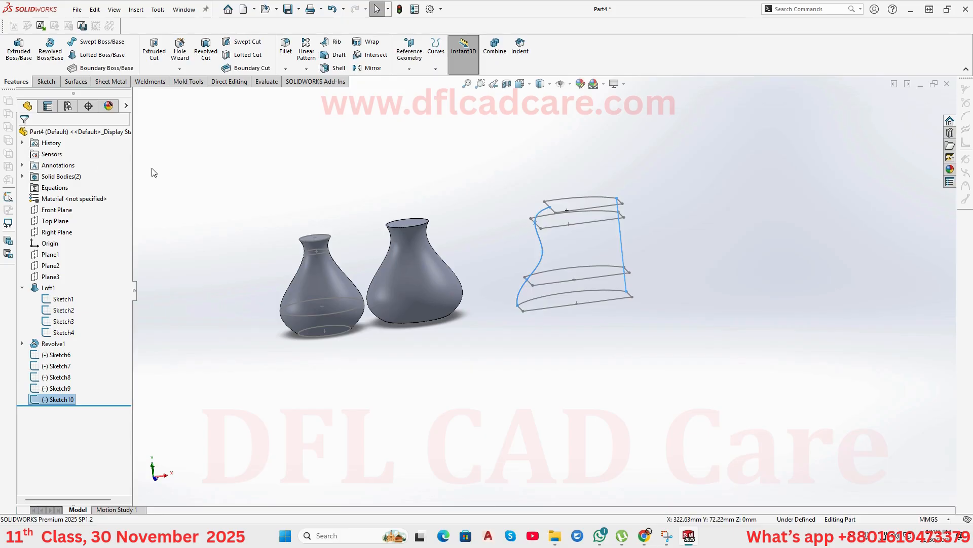
Start a boundary boss with the four arched profiles, Sketch6 to Sketch9 in order, as Direction 1 curves.
left_click(95, 71)
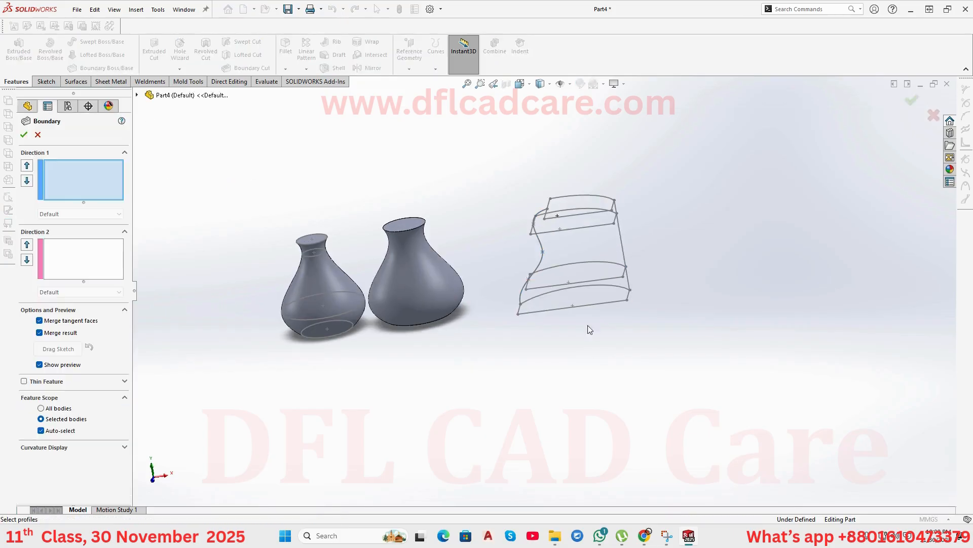
left_click(564, 309)
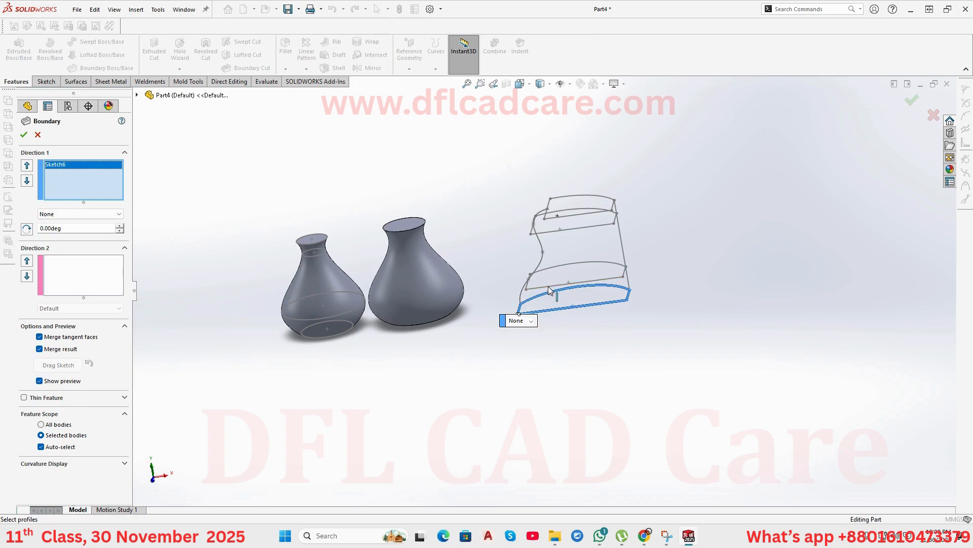
left_click(549, 279)
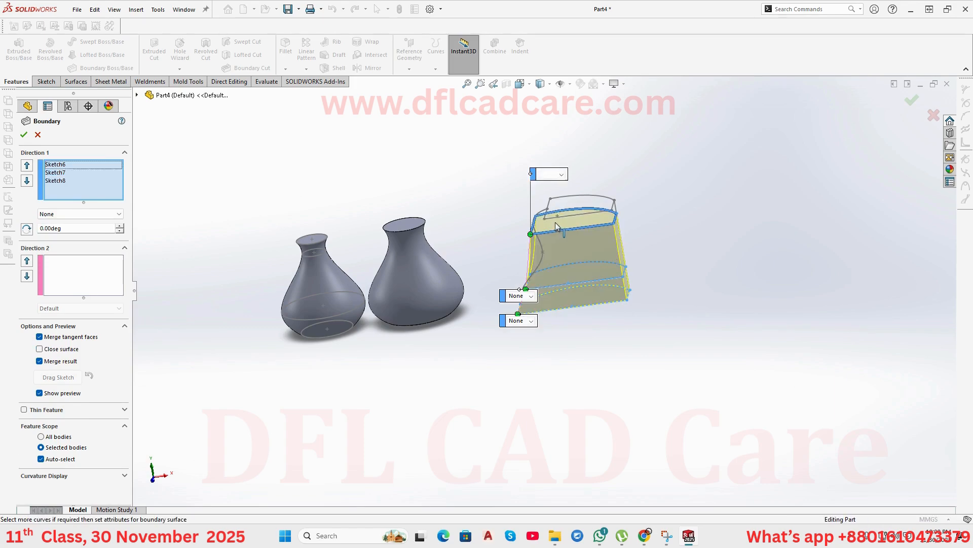
left_click(559, 229)
left_click(563, 197)
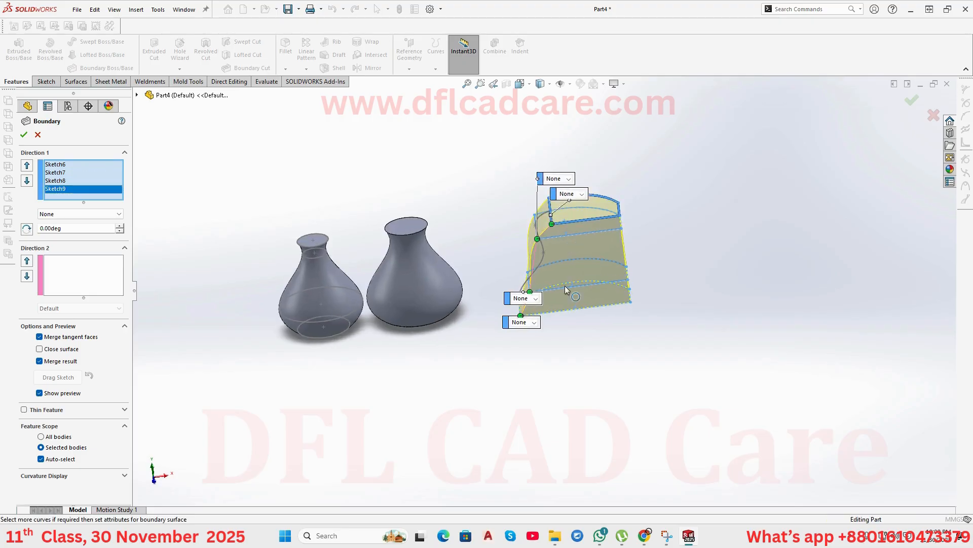
Shift the boundary connector points along the four profiles' front edges away from the left corners and create the boundary boss.
scroll(564, 285, "down", 5)
left_click_drag(505, 193, 534, 189)
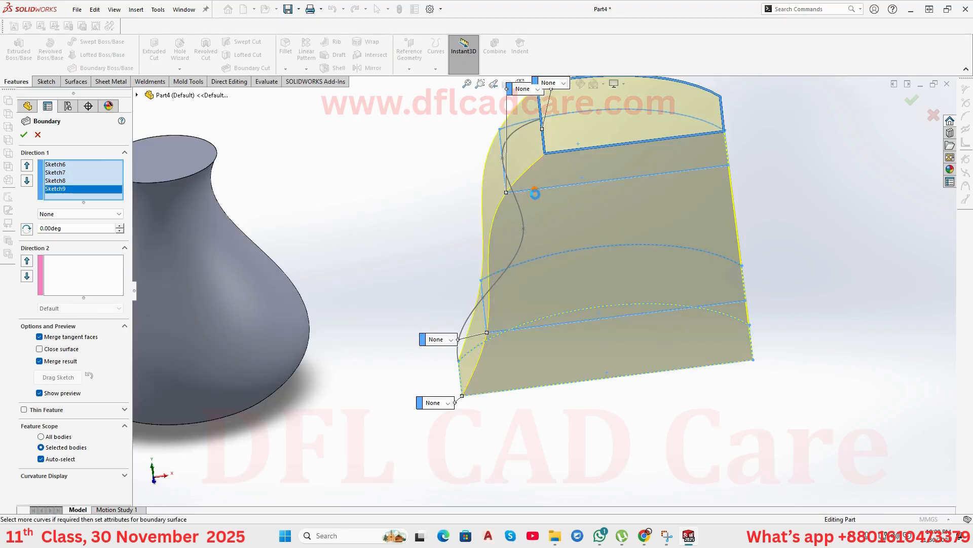
left_click_drag(487, 333, 509, 330)
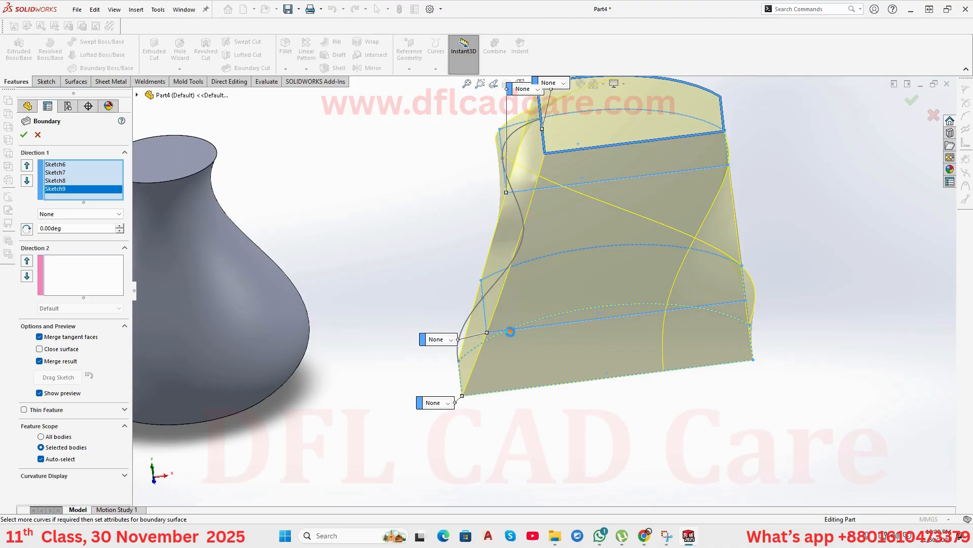
left_click_drag(462, 395, 505, 390)
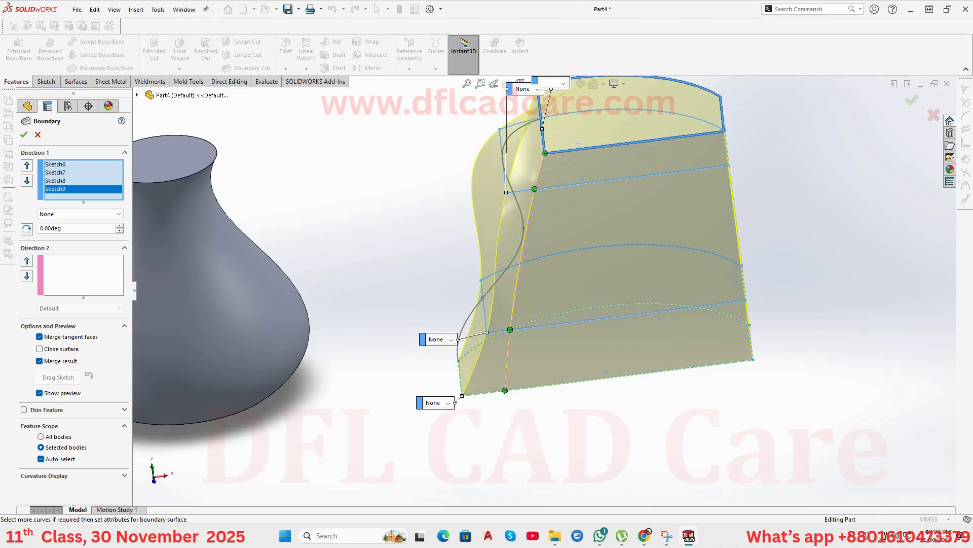
left_click_drag(547, 158, 587, 151)
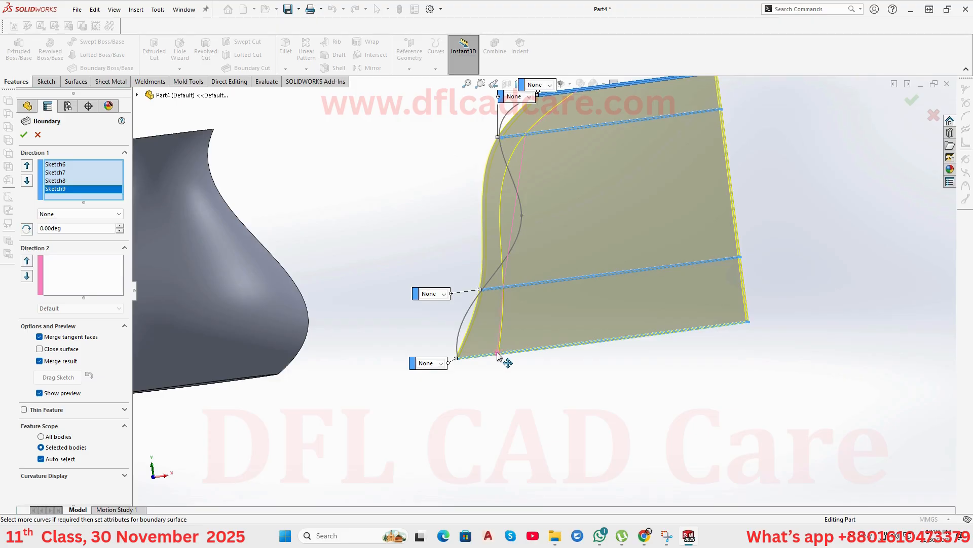
left_click_drag(499, 353, 524, 353)
middle_click_drag(527, 358, 565, 385)
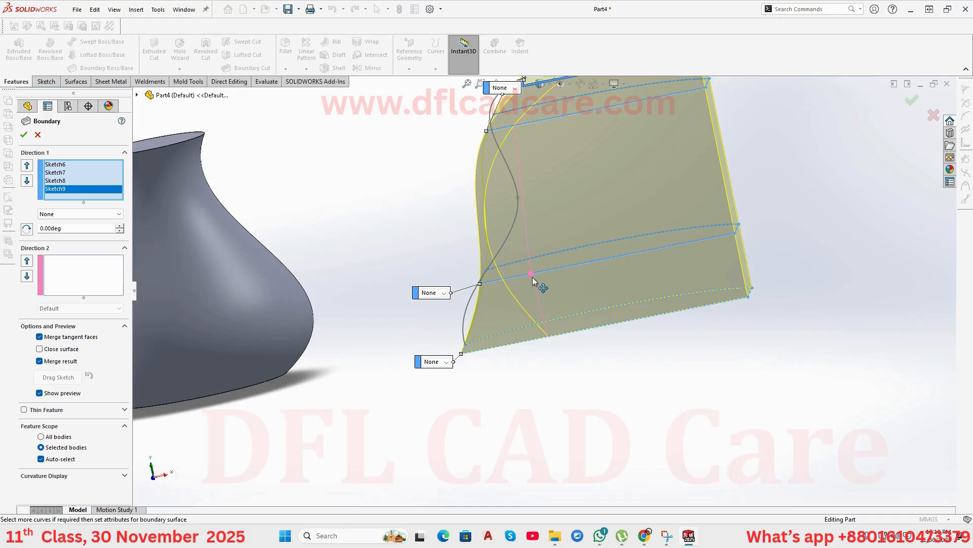
left_click(908, 100)
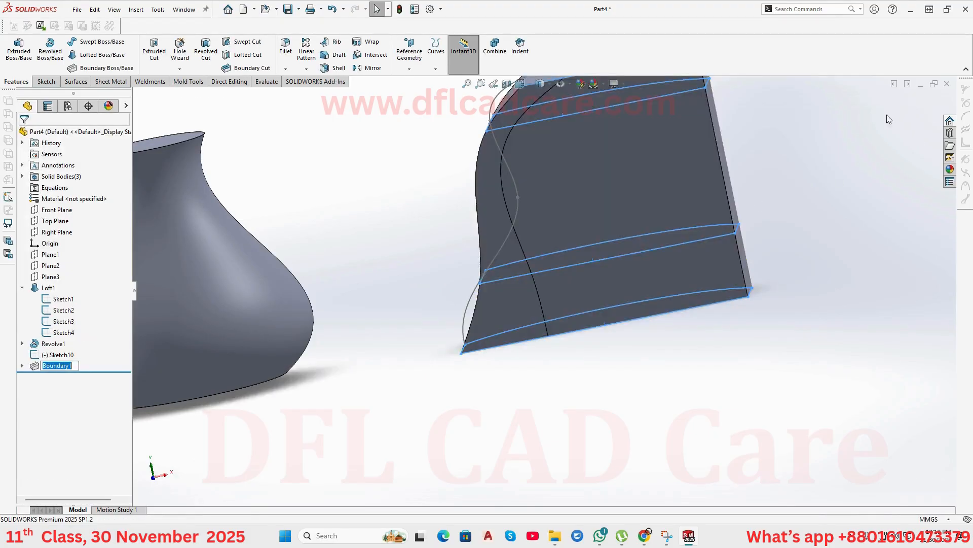
middle_click_drag(798, 242, 728, 461)
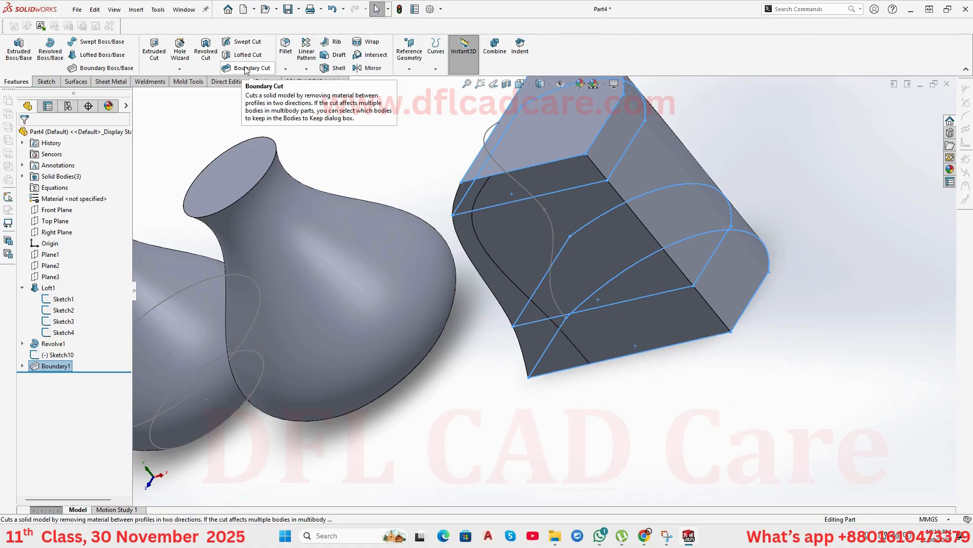
left_click(463, 56)
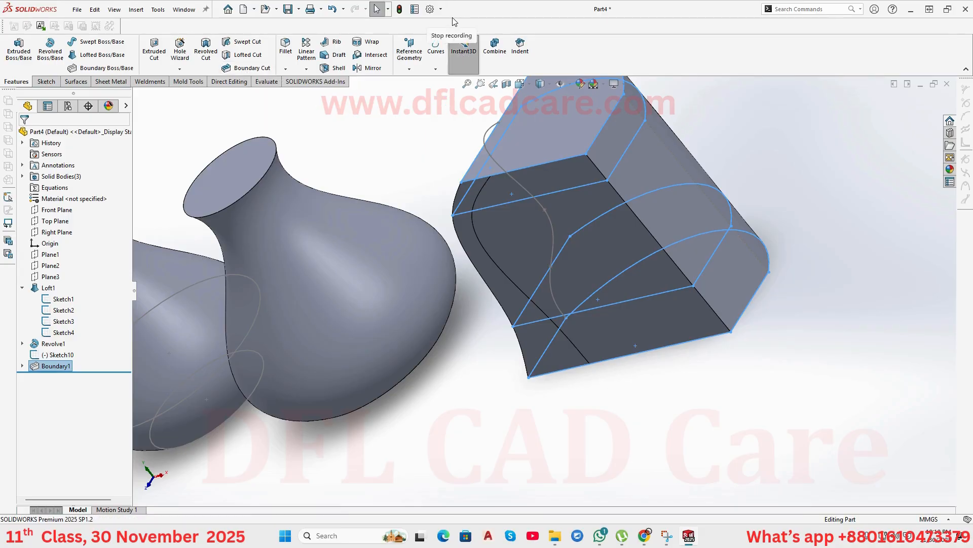